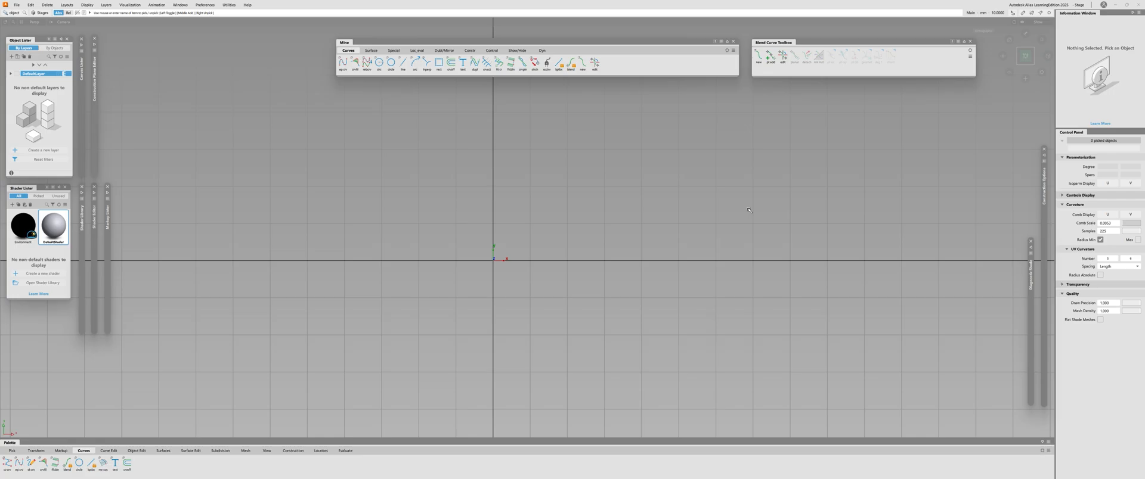
Step: Draw a three-point edit-point curve arching above the origin across the vertical axis
left_click(342, 64)
left_click(377, 196)
left_click(540, 153)
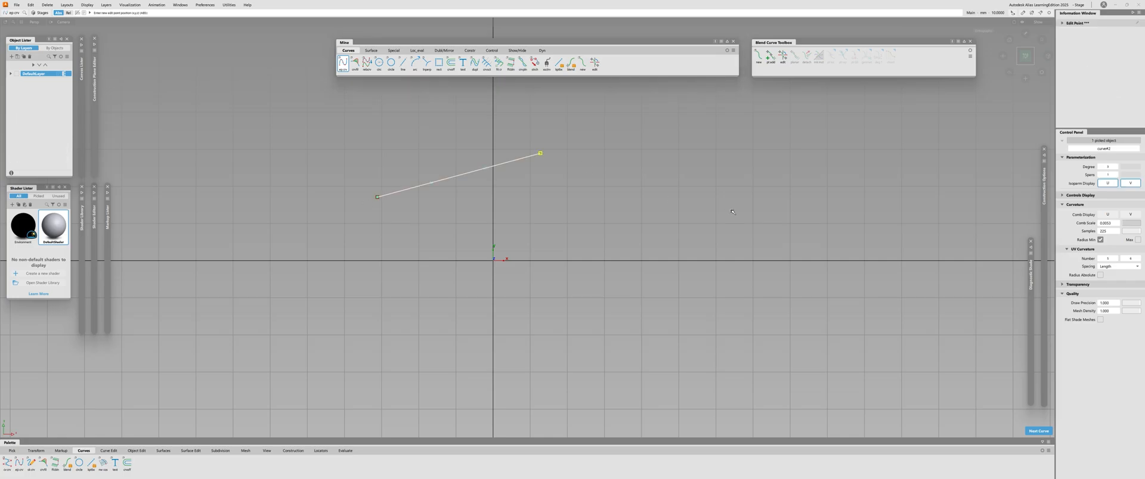
left_click(712, 206)
key("space")
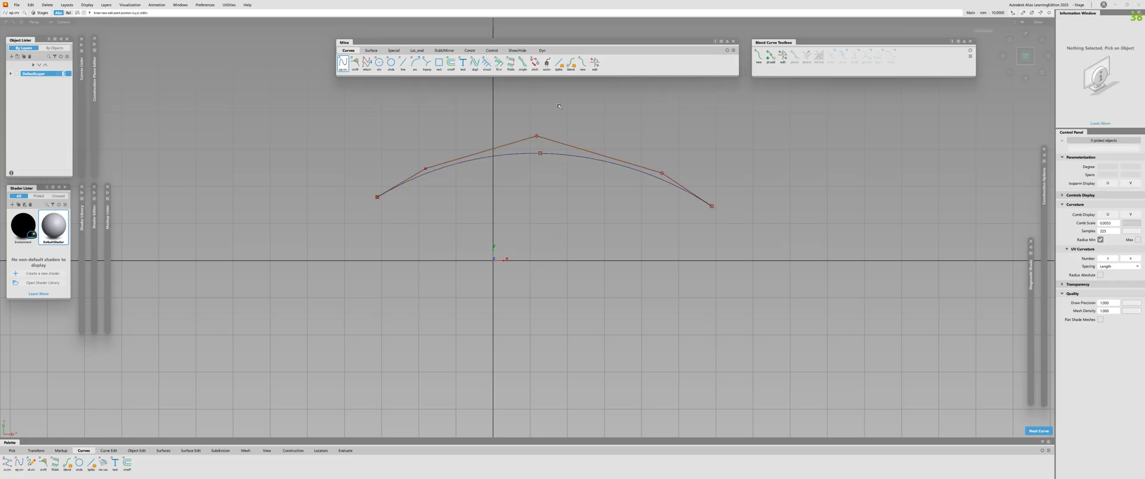
left_click_drag(556, 133, 590, 222, "ctrl+shift")
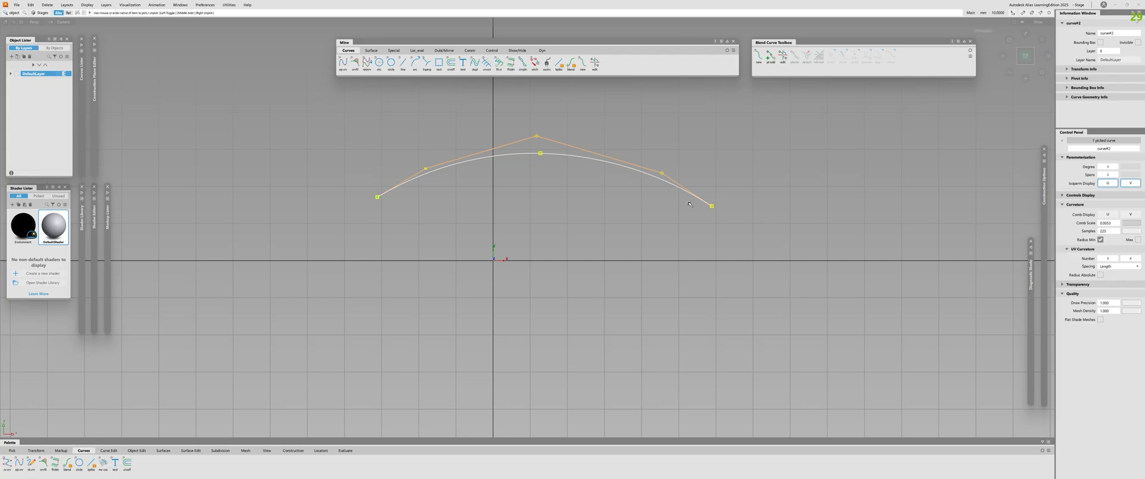
left_click(577, 235)
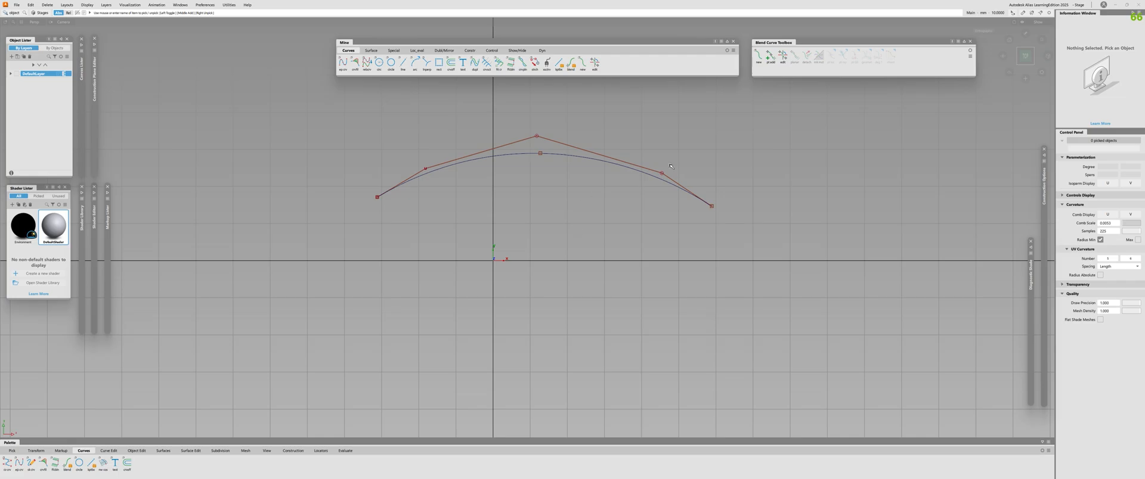
Step: Reshape the arched curve into an S by moving its right end CV outward and up, and the adjacent CV down
left_click_drag(648, 199, 745, 240, "ctrl+shift")
middle_click_drag(756, 235, 731, 250, "ctrl+shift")
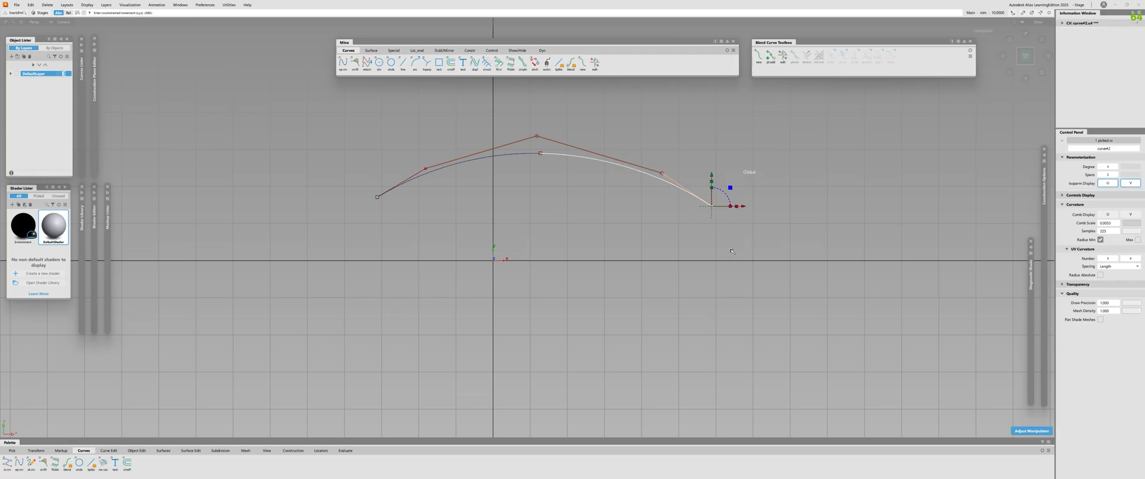
left_click_drag(728, 189, 843, 160)
left_click_drag(793, 161, 843, 154, "ctrl+shift")
left_click_drag(645, 146, 685, 205)
middle_click_drag(698, 203, 675, 217, "ctrl+shift")
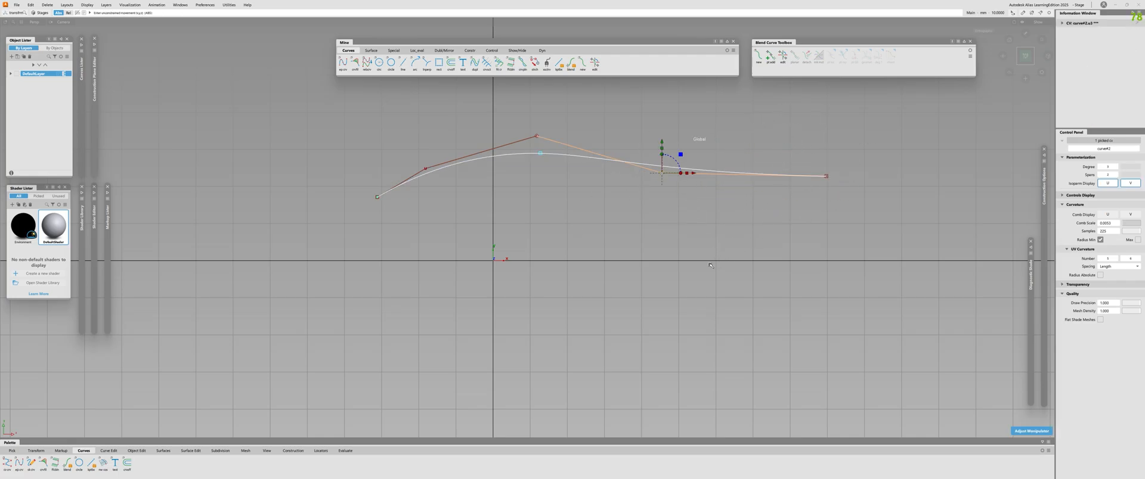
left_click_drag(698, 212, 706, 279)
left_click(884, 204)
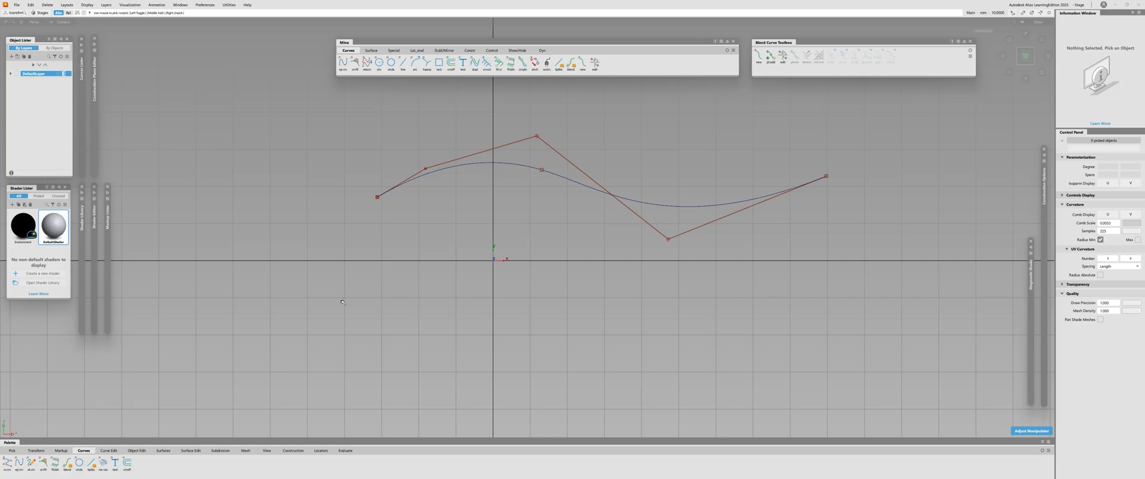
Step: Delete the S-shaped curve
right_click_drag(536, 298, 585, 294, "alt+shift")
middle_click_drag(584, 293, 619, 312, "alt+shift")
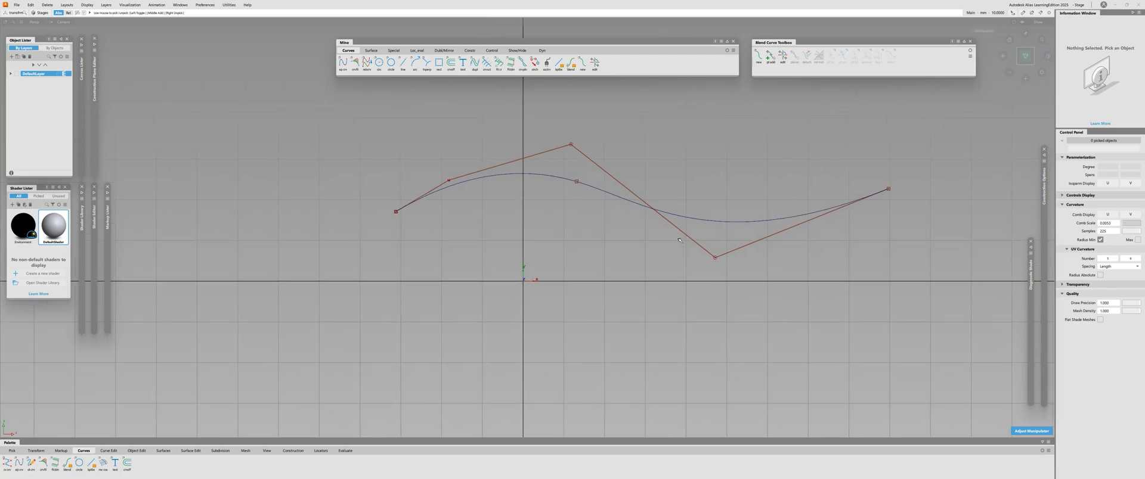
left_click_drag(619, 333, 619, 313, "ctrl+shift")
key("Delete")
right_click_drag(686, 319, 558, 263, "alt+shift")
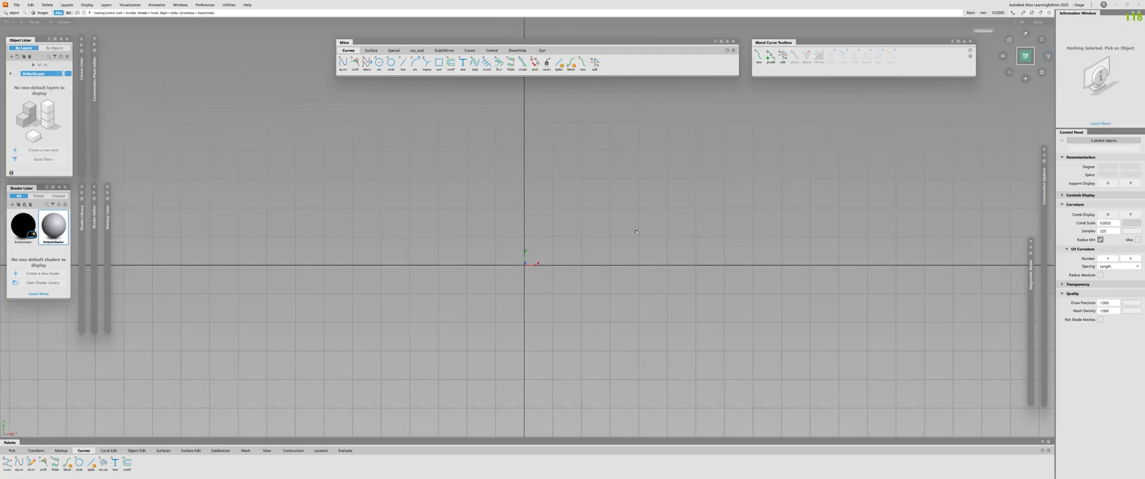
middle_click_drag(558, 263, 689, 250, "alt+shift")
right_click_drag(688, 249, 724, 232, "alt+shift")
middle_click_drag(724, 233, 603, 242, "alt+shift")
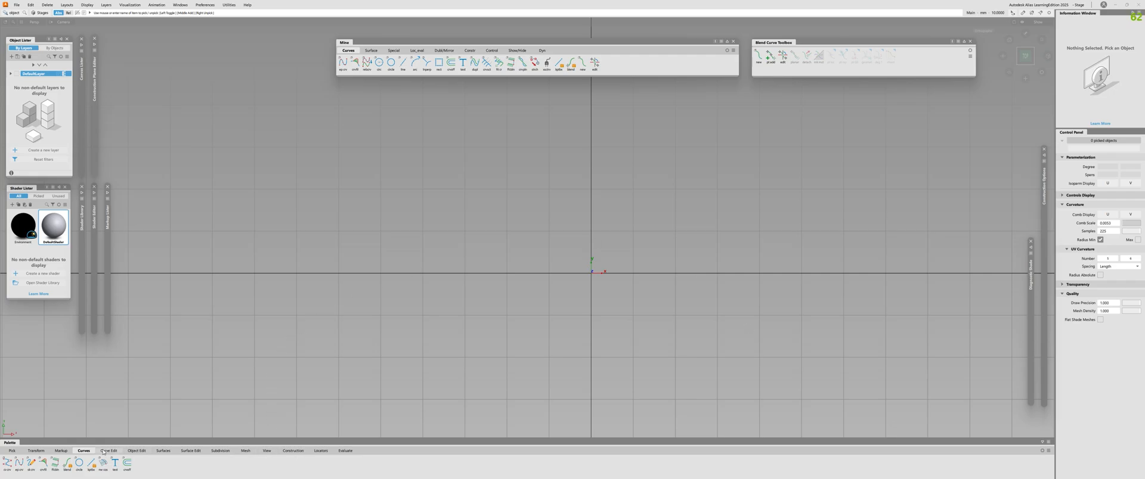
mouse_move(103, 478)
left_click_drag(816, 43, 819, 44)
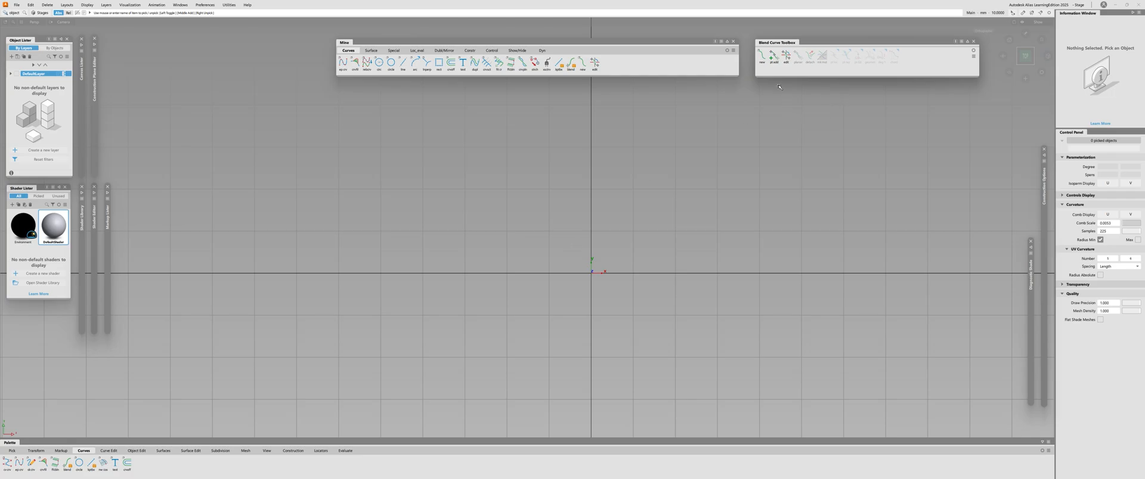
Step: Create a nearly horizontal two-point blend curve above the origin, spanning the vertical axis, and pick it
left_click(761, 60)
left_click_drag(660, 242, 656, 234, "ctrl+shift")
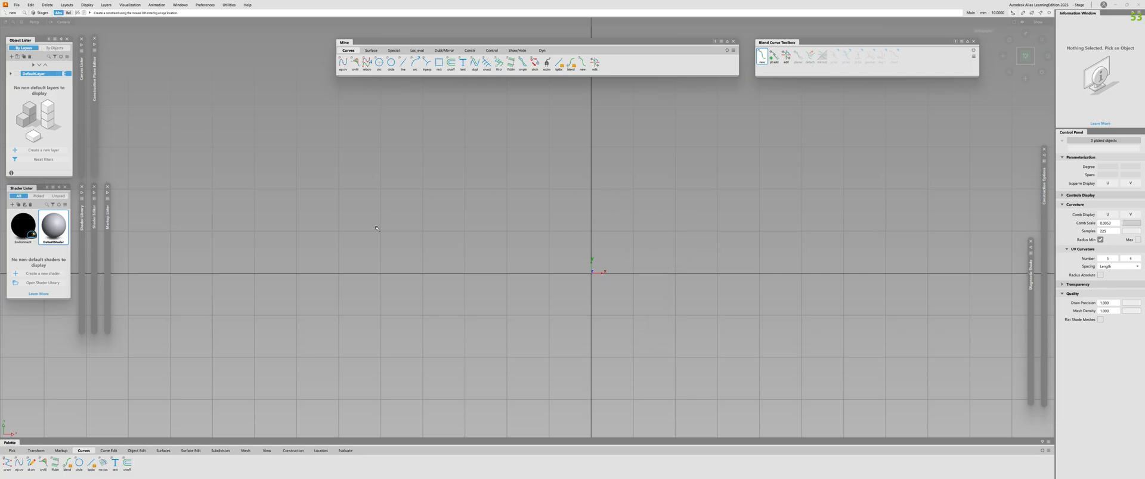
middle_click_drag(471, 204, 447, 258, "alt+shift")
right_click_drag(447, 258, 471, 259, "alt+shift")
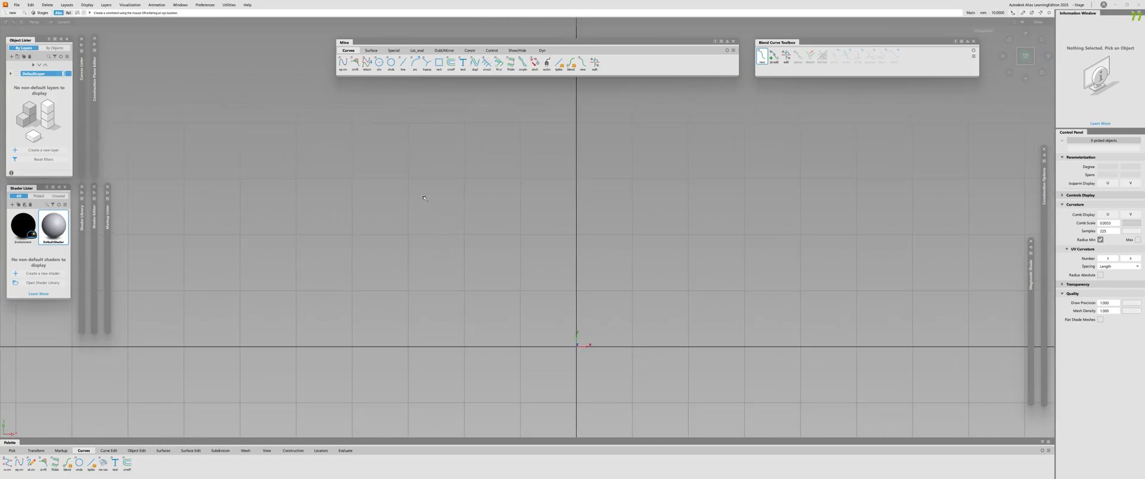
left_click(423, 198)
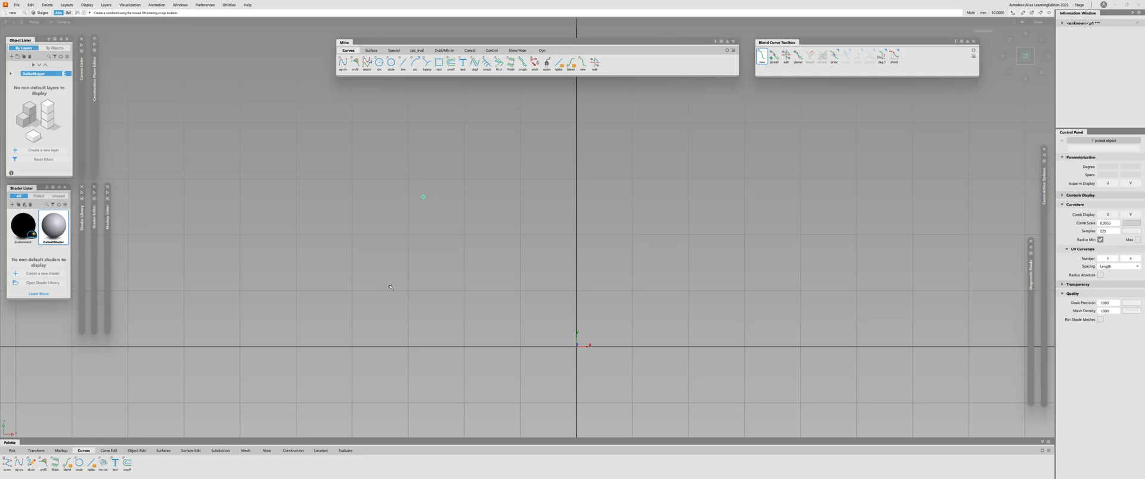
left_click(772, 186)
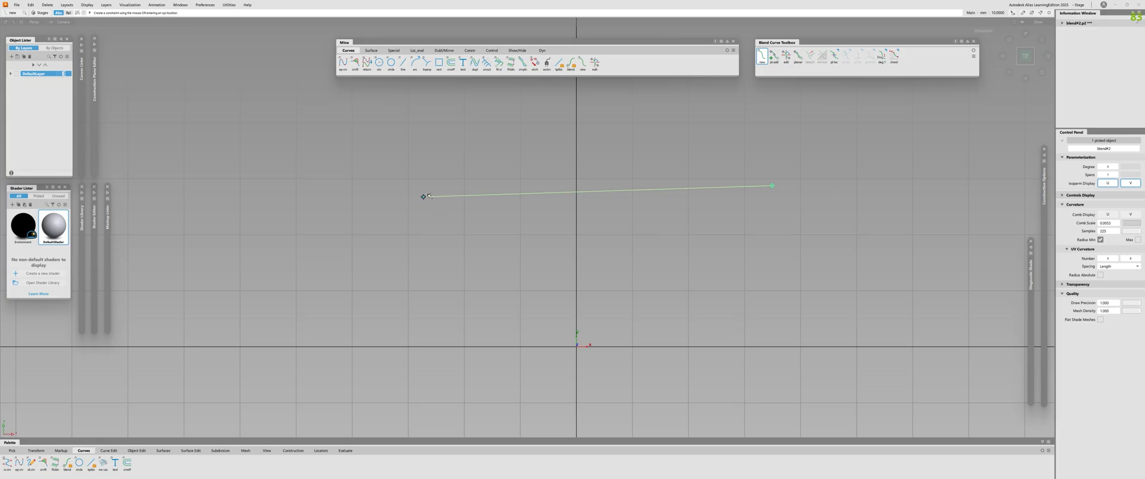
left_click(773, 186)
key("Escape")
left_click_drag(618, 164, 639, 241)
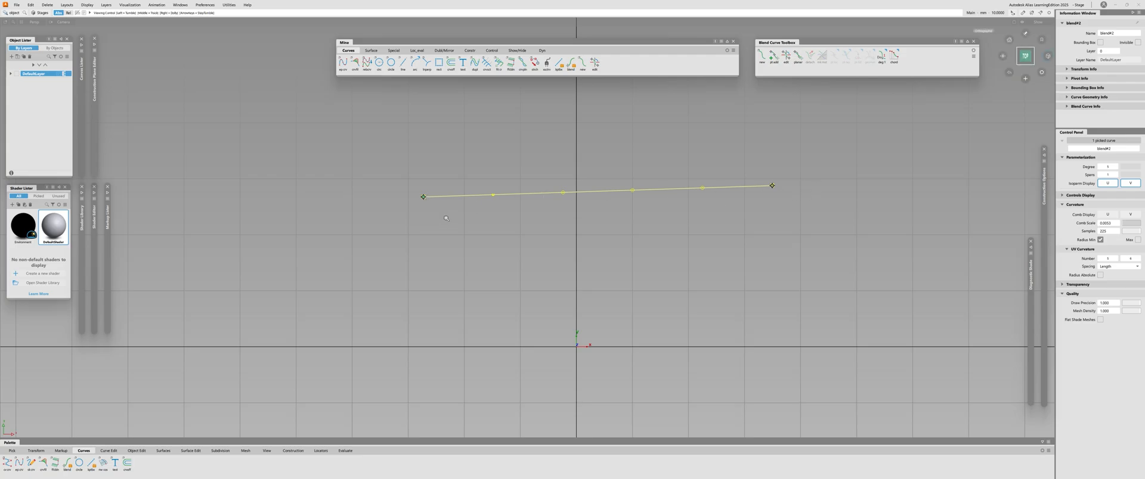
right_click_drag(363, 199, 460, 195, "alt+shift")
middle_click_drag(452, 191, 397, 212, "alt+shift")
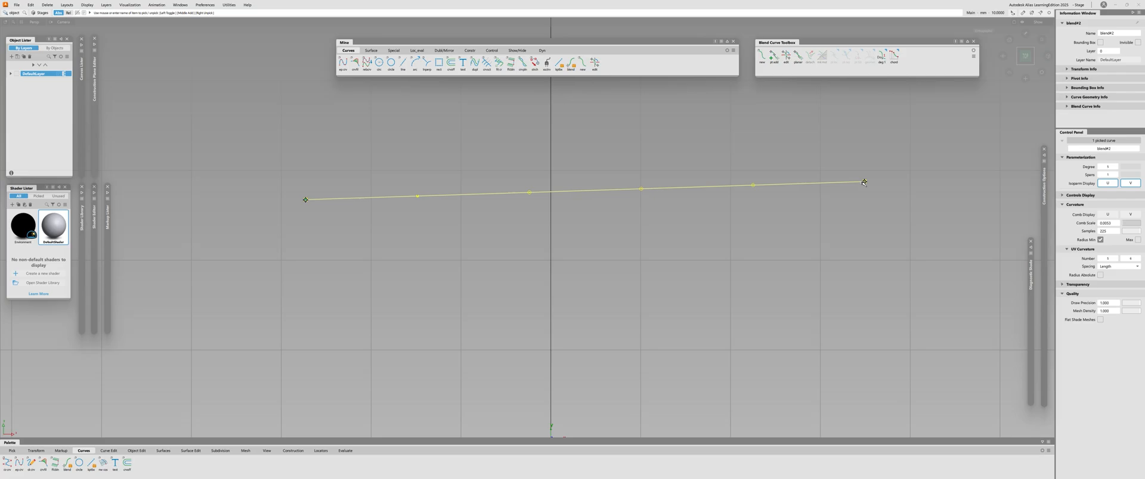
right_click_drag(864, 182, 711, 197, "alt+shift")
middle_click_drag(710, 197, 697, 224, "alt+shift")
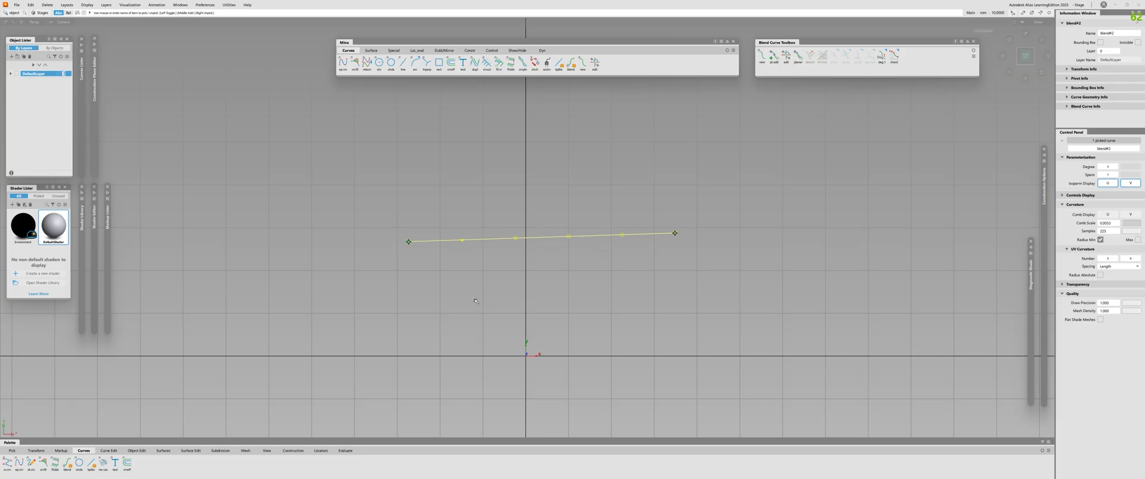
right_click_drag(475, 301, 494, 266, "alt+shift")
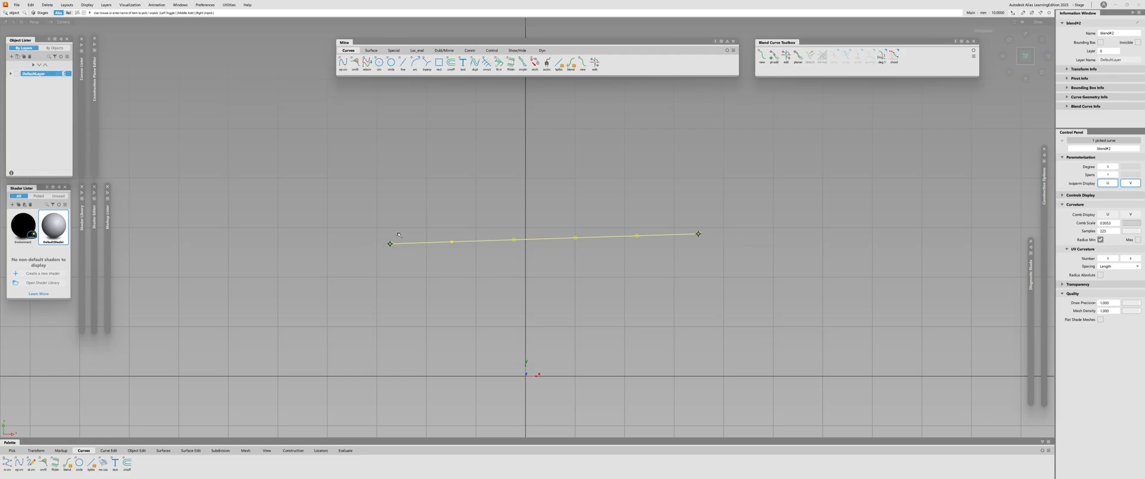
right_click_drag(398, 235, 407, 269, "alt+shift")
middle_click_drag(407, 269, 399, 255, "alt+shift")
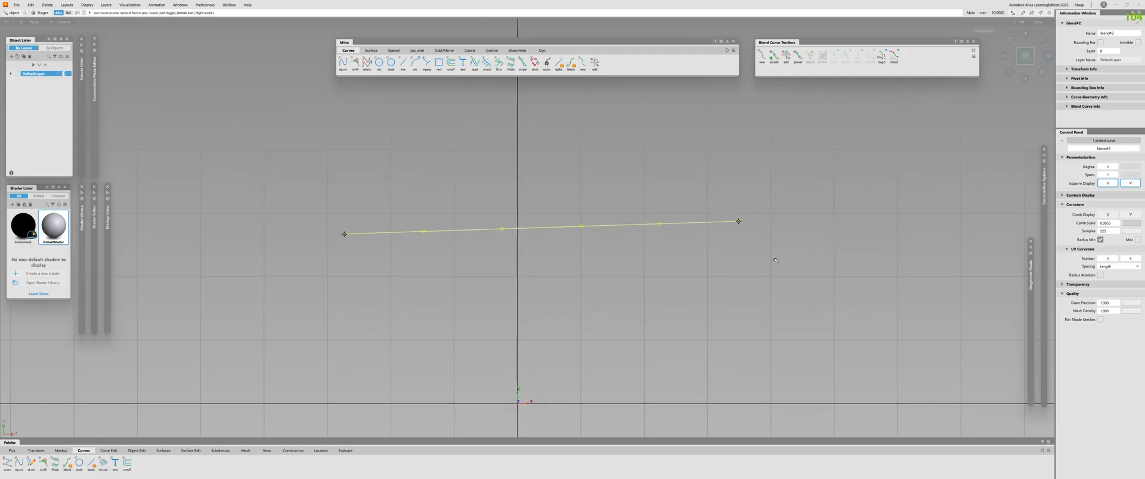
right_click_drag(557, 258, 526, 272, "alt+shift")
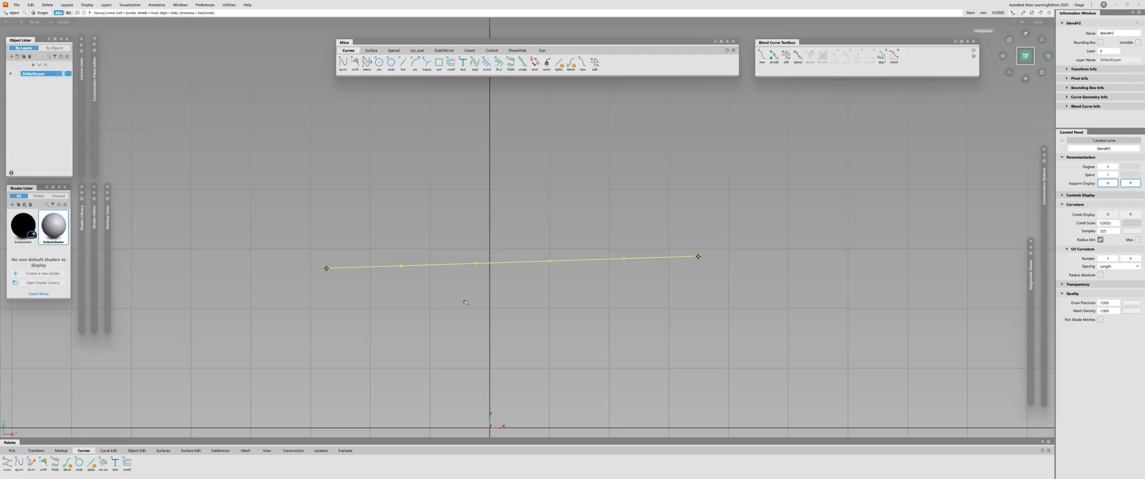
right_click_drag(411, 292, 459, 293, "alt+shift")
middle_click_drag(458, 294, 556, 271, "alt+shift")
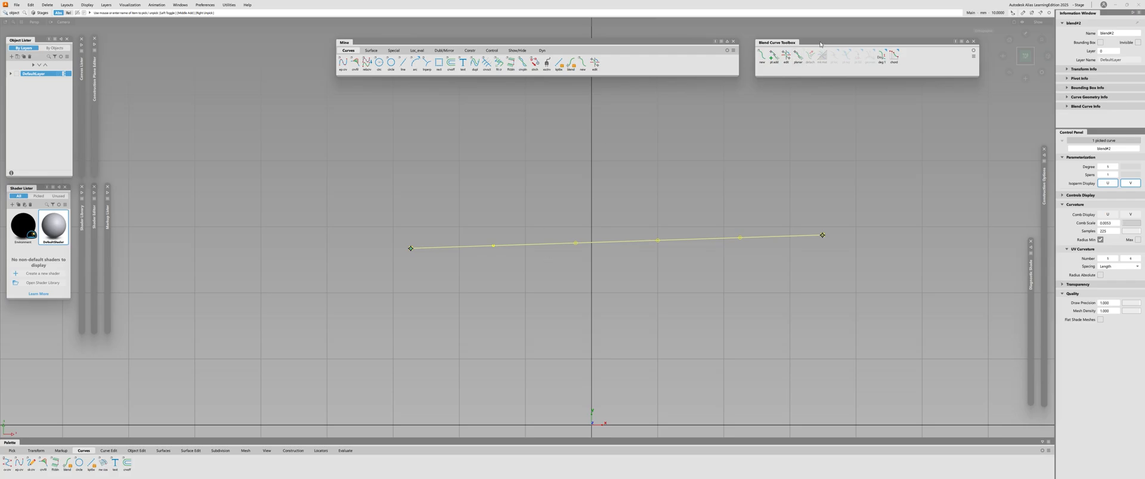
mouse_move(820, 44)
left_mouse_down()
mouse_move(835, 41)
mouse_move(821, 44)
left_mouse_up()
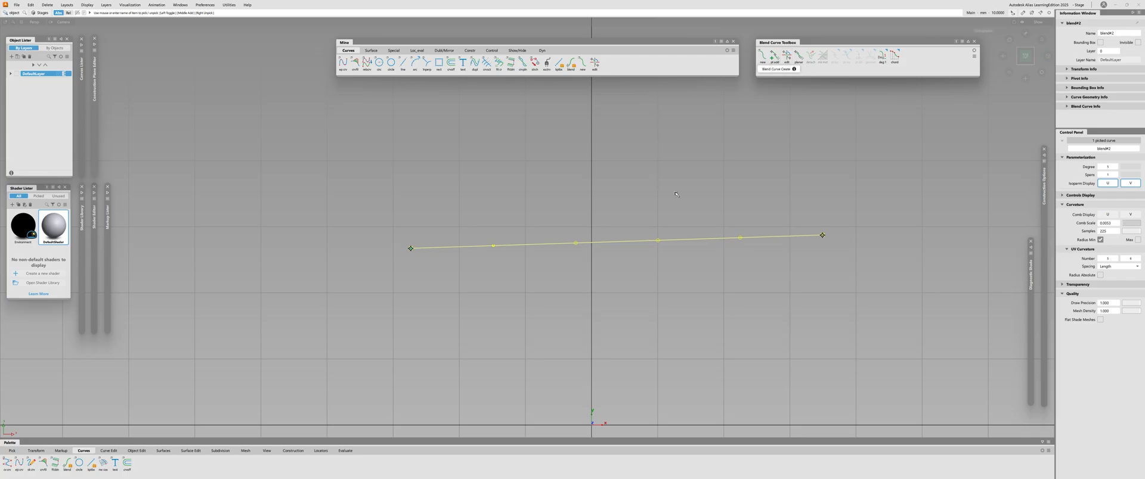
left_click_drag(834, 42, 818, 42)
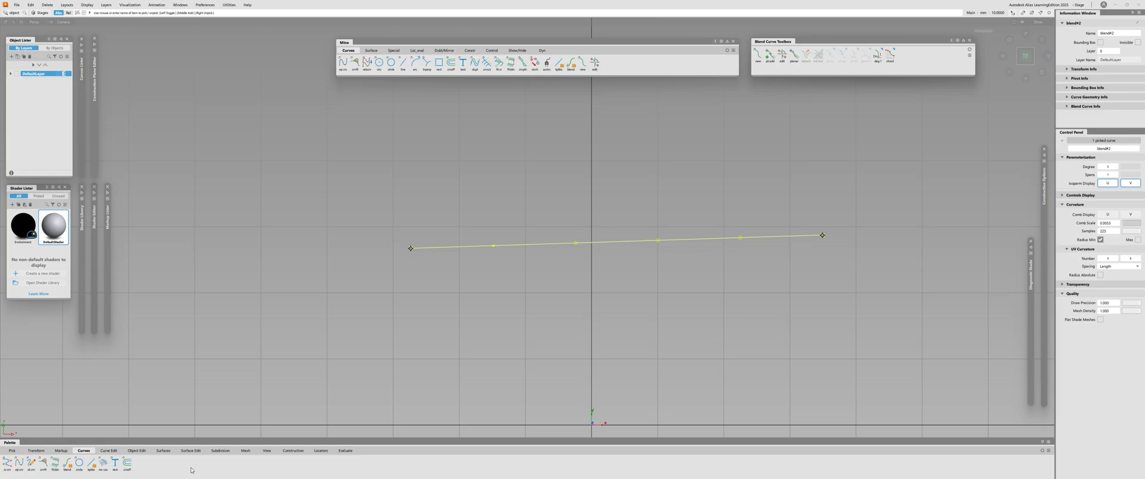
left_click(12, 451)
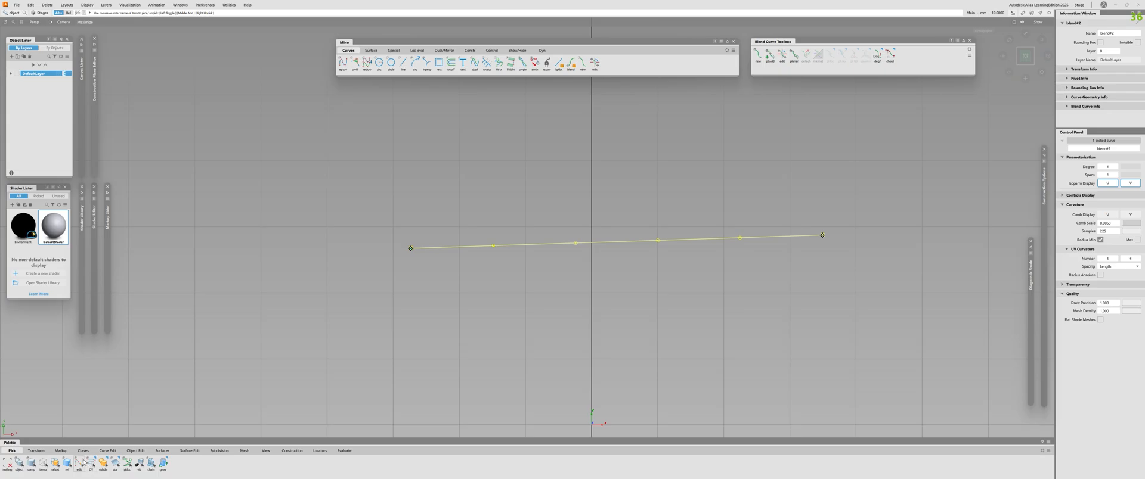
mouse_move(91, 465)
left_mouse_down()
mouse_move(102, 426)
mouse_move(110, 456)
mouse_move(100, 457)
left_mouse_up()
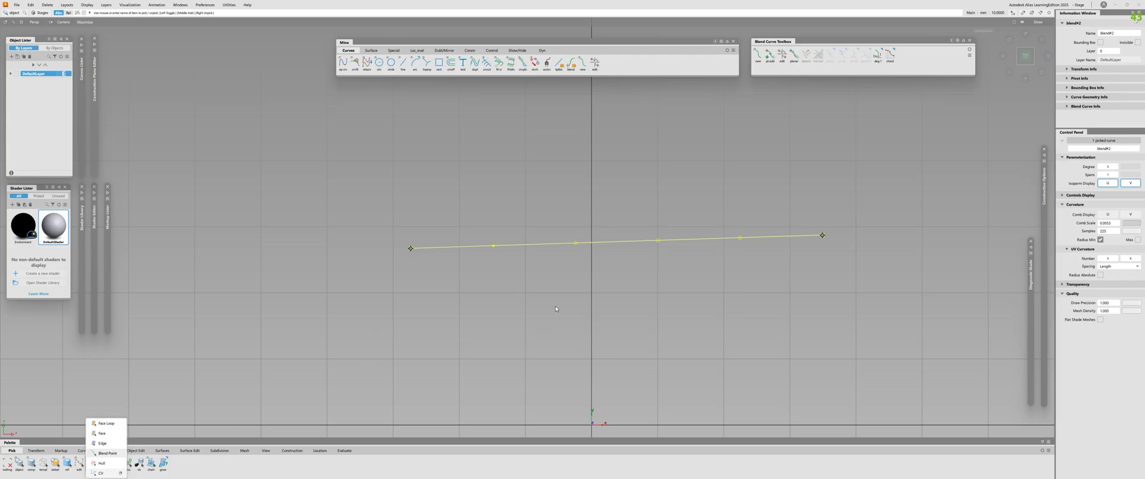
right_click_drag(654, 276, 655, 276, "ctrl+shift")
mouse_move(654, 275)
left_mouse_down("ctrl+shift")
mouse_move(655, 379)
mouse_move(654, 254)
mouse_move(655, 276)
left_mouse_up("ctrl+shift")
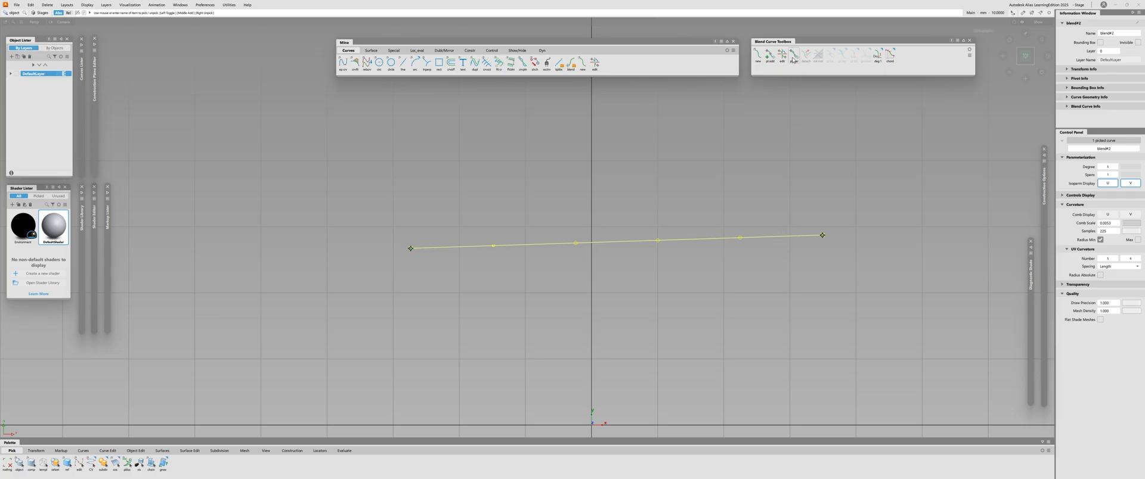
Step: Pick the blend point at the curve's right end and move it freely, leaving it slightly farther out from the vertical axis
left_click_drag(715, 171, 716, 315, "ctrl+shift")
left_click_drag(785, 164, 907, 319)
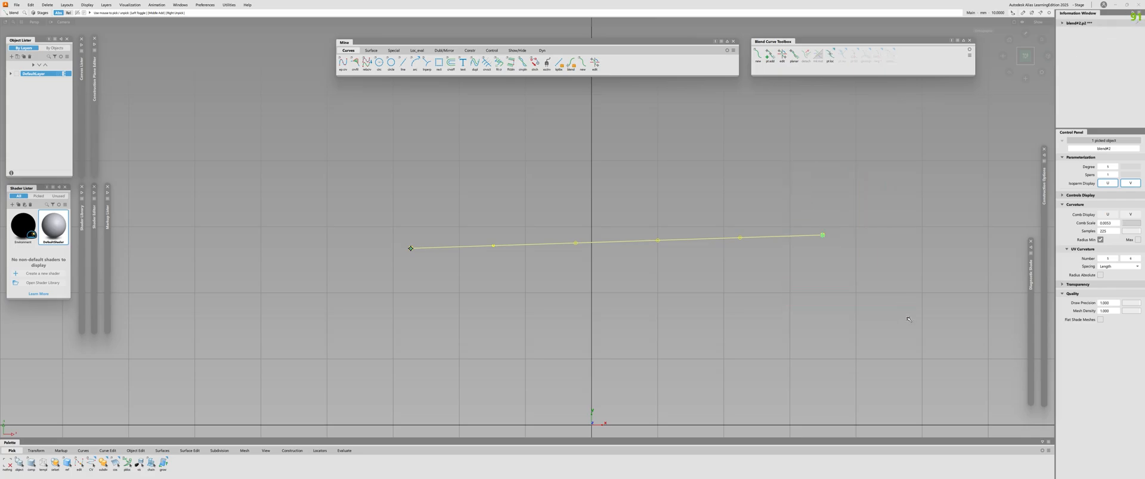
left_click_drag(773, 167, 914, 318)
left_click(766, 190)
left_click_drag(756, 183, 831, 248, "ctrl+shift")
left_click(35, 451)
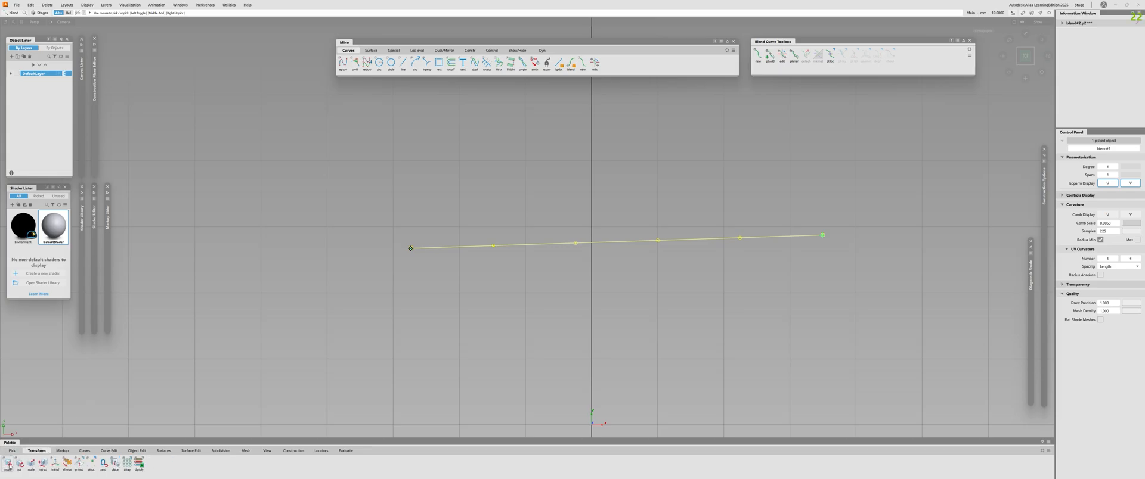
left_click(7, 464)
left_click_drag(836, 205, 791, 177)
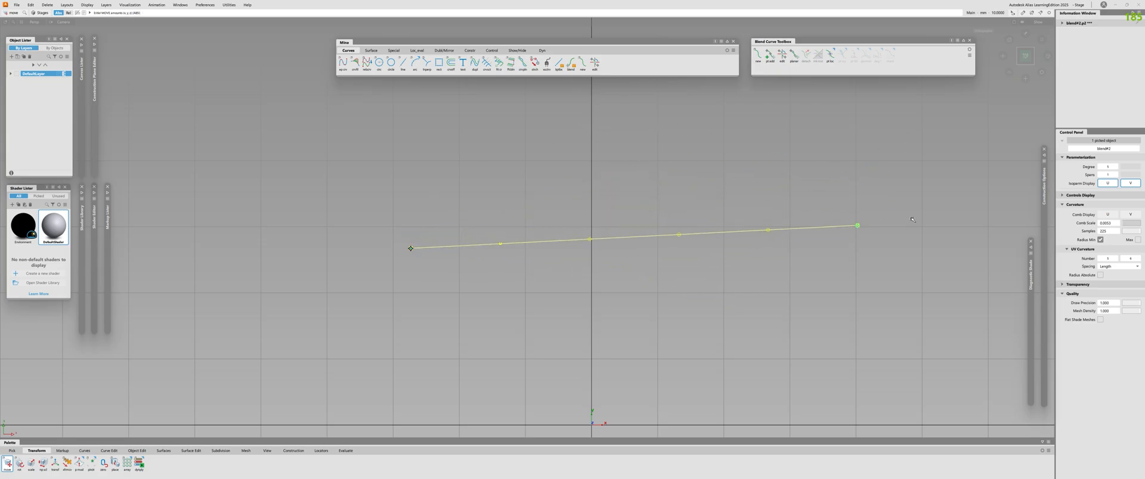
left_click_drag(912, 220, 870, 103)
left_click_drag(825, 168, 824, 380)
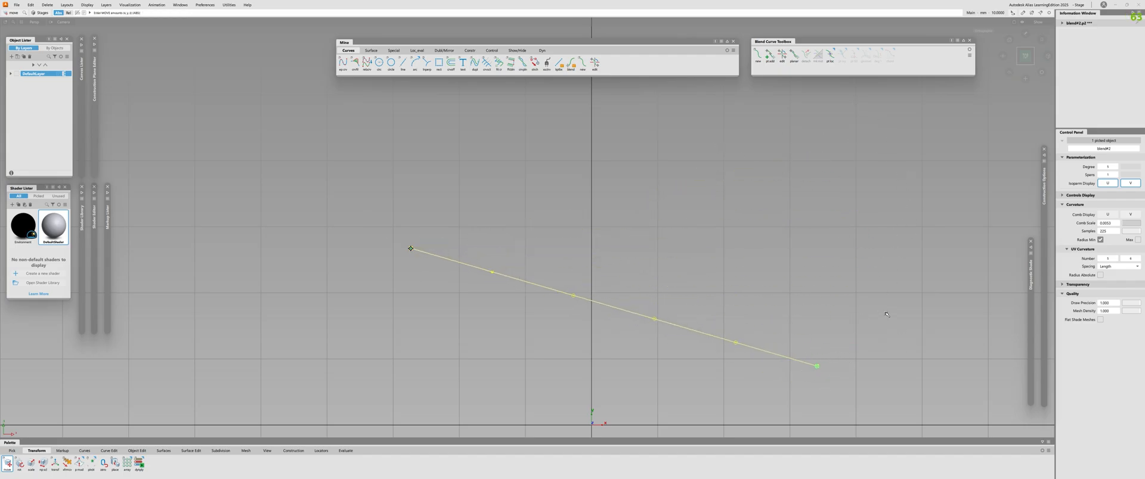
left_click_drag(886, 314, 938, 184)
Step: Move the blend point at the curve's left end up and outward so the line slopes down to the right, and deselect it
left_click(411, 248)
left_click_drag(410, 248, 292, 188)
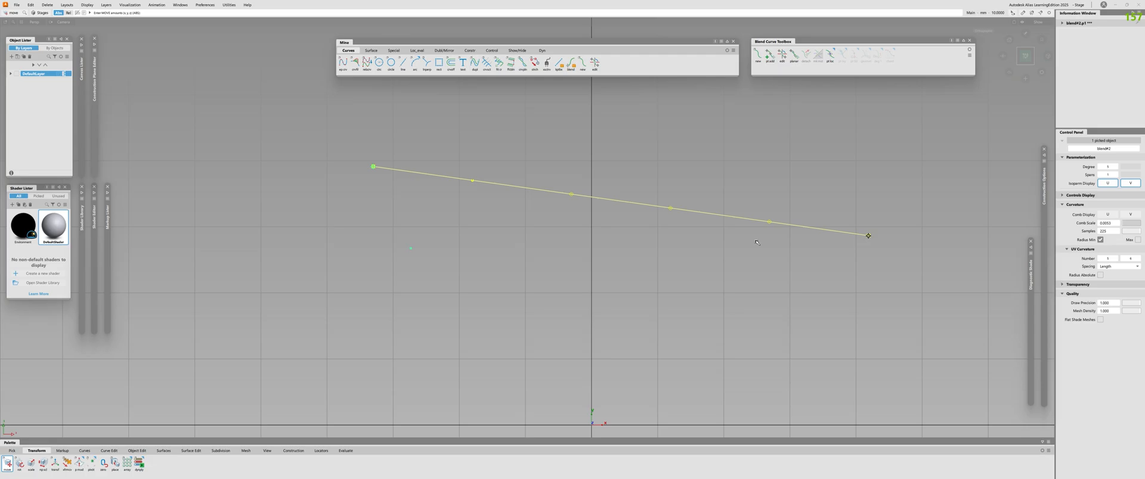
right_click_drag(710, 257, 673, 240, "alt+shift")
middle_click_drag(672, 240, 596, 271, "alt+shift")
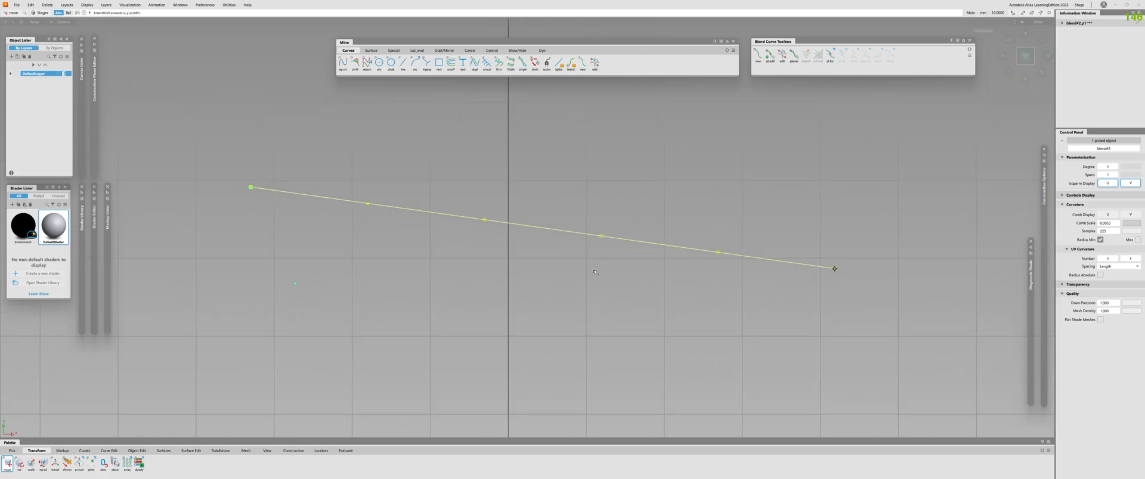
left_click_drag(588, 279, 567, 278, "ctrl+shift")
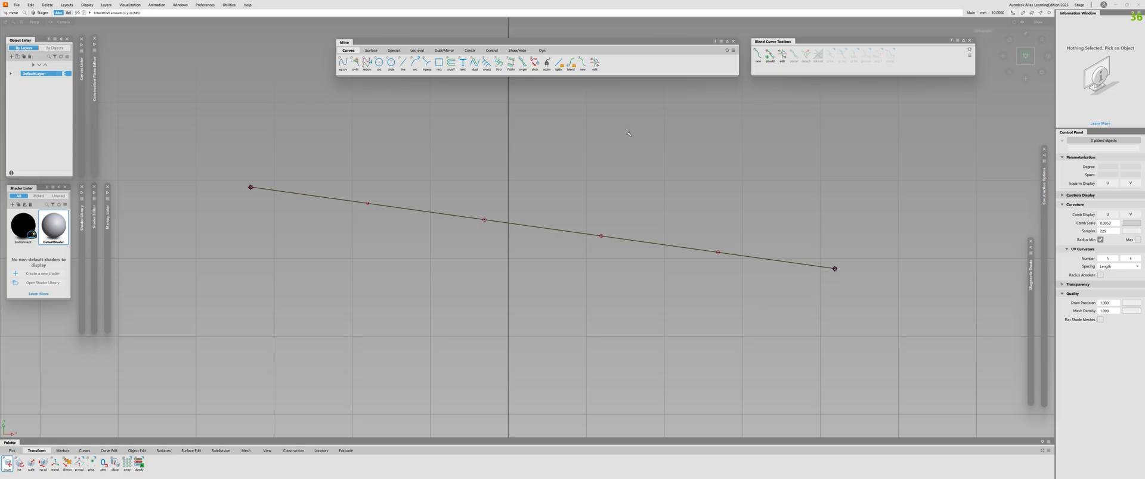
Step: Open the blend curve's right end point for editing and move it freely up and down, leaving the curve gently arched
left_click(782, 63)
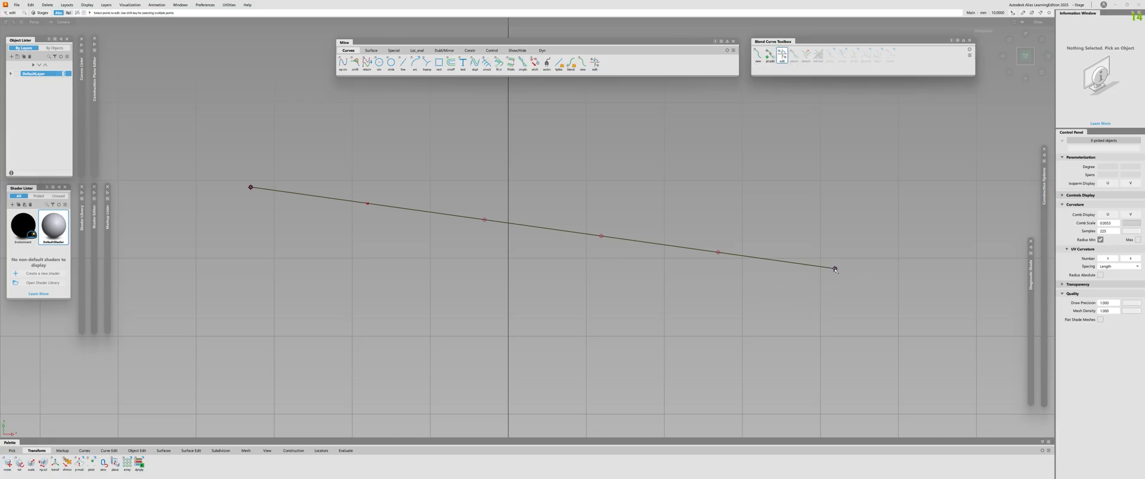
left_click(834, 269)
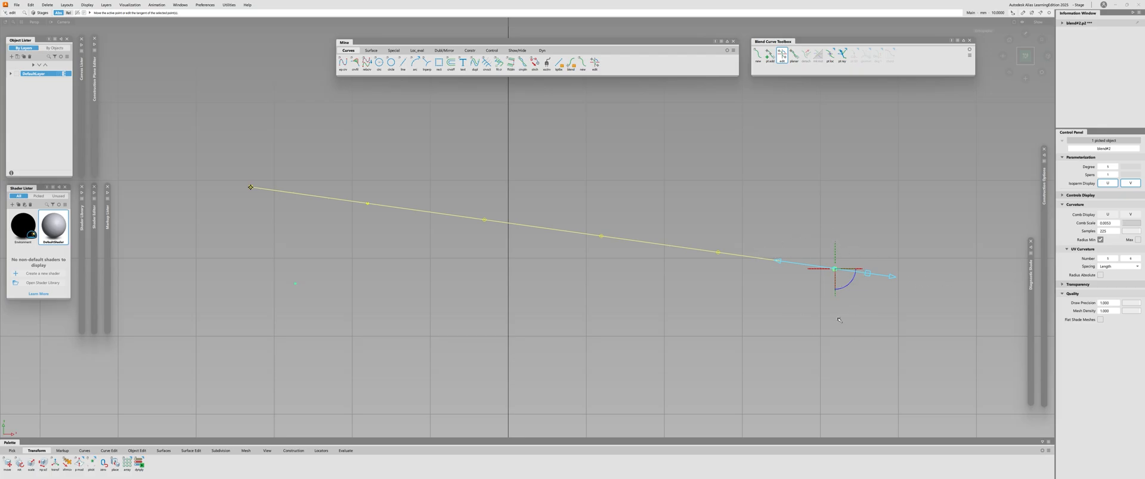
scroll(694, 300, "down", 1)
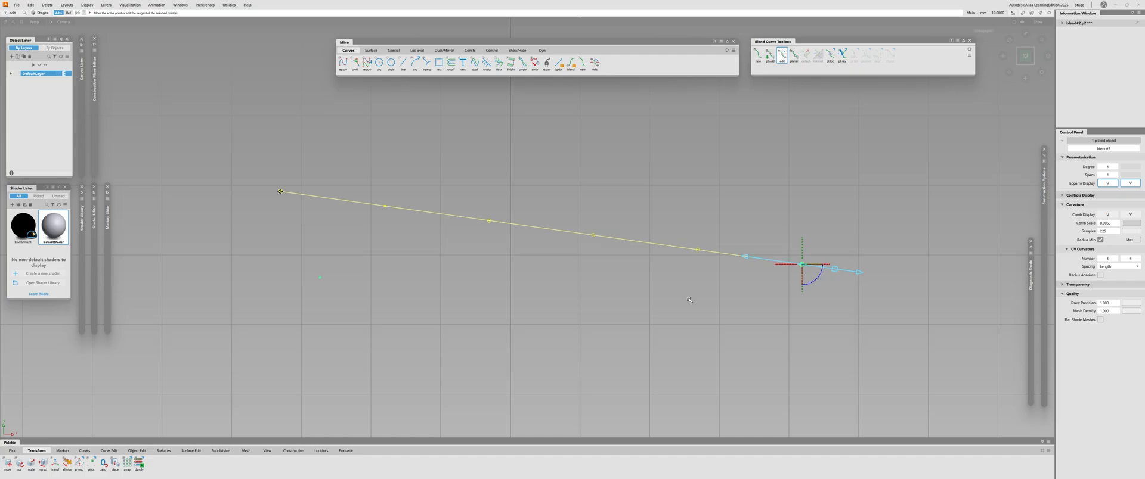
left_click_drag(802, 264, 845, 231)
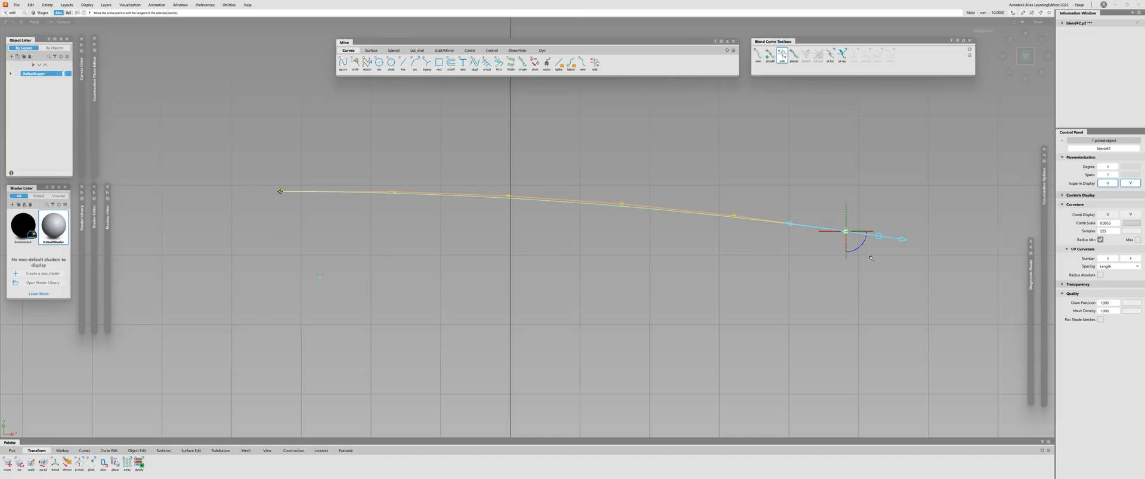
left_click_drag(846, 233, 797, 298)
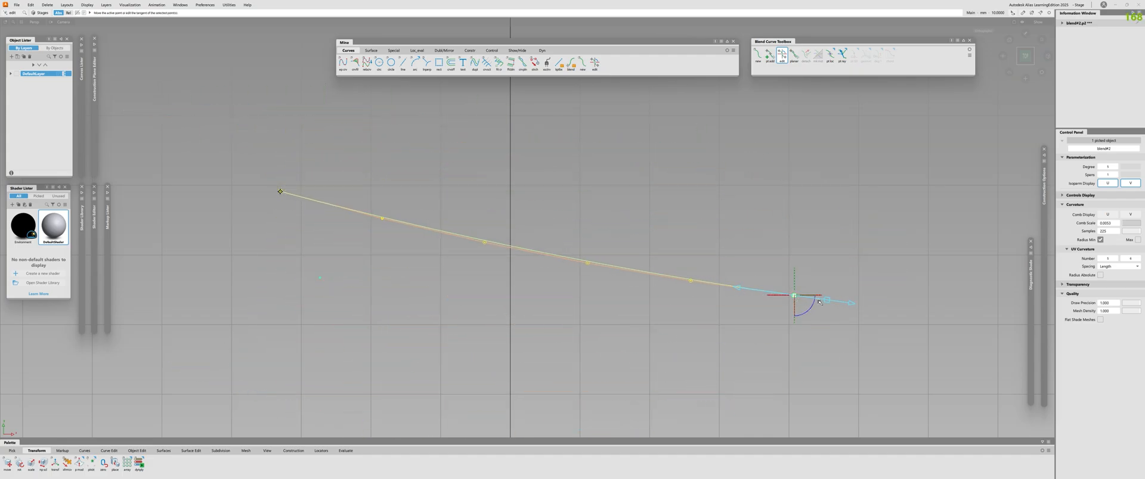
left_click_drag(784, 297, 817, 202)
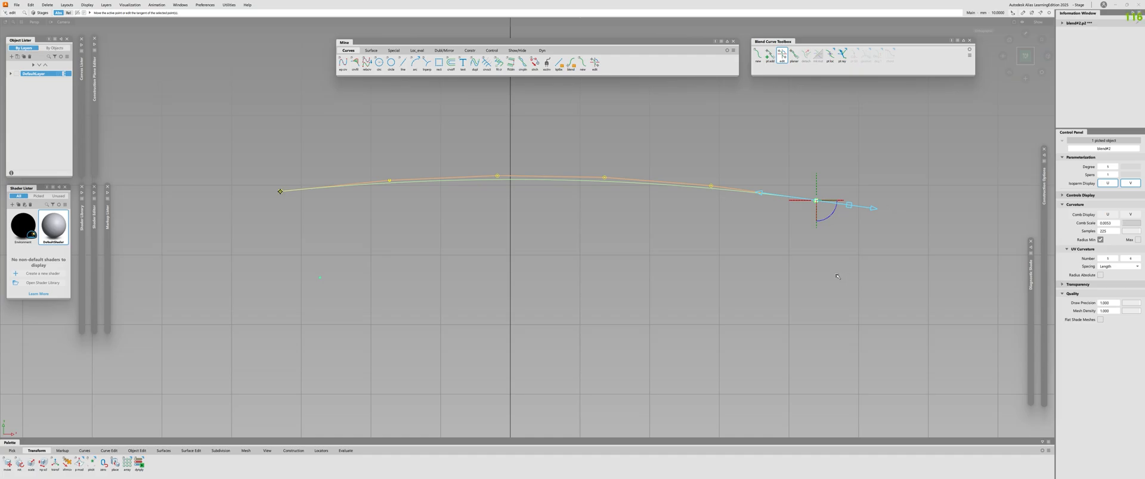
Step: Show the edited blend point's attributes in the Information Window and shift the point slightly around its position
left_click(1062, 24)
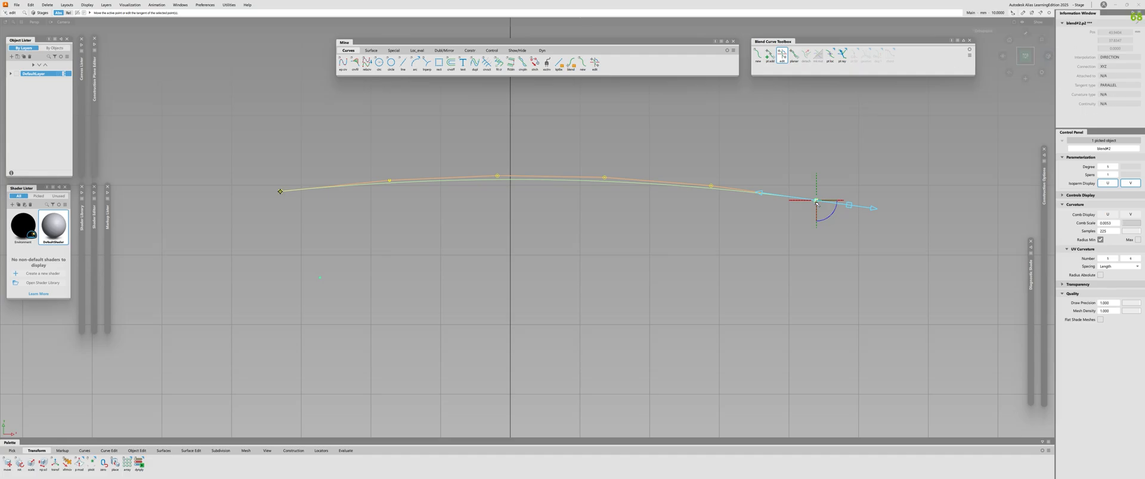
left_click_drag(816, 202, 801, 213)
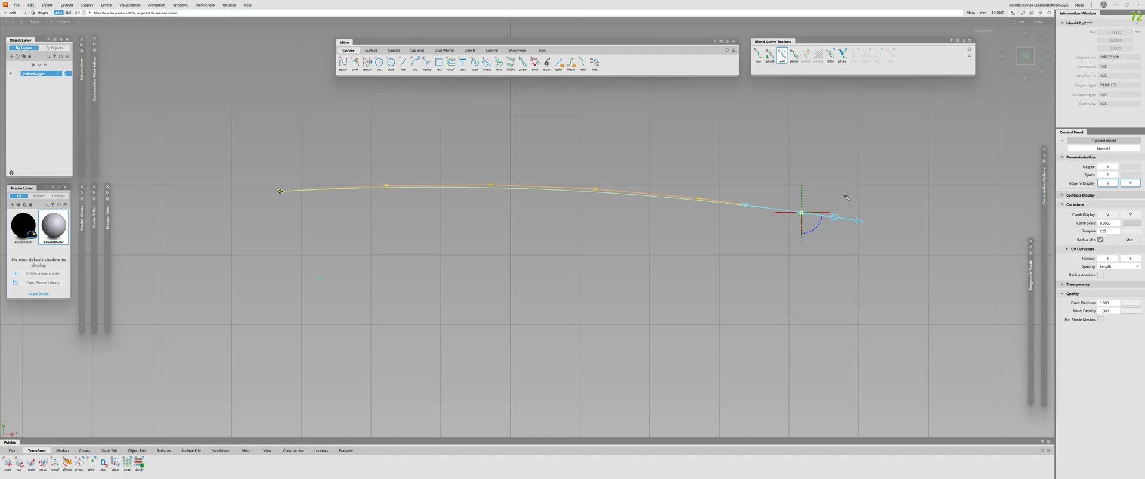
mouse_move(802, 213)
left_mouse_down()
mouse_move(769, 238)
mouse_move(796, 217)
left_mouse_up()
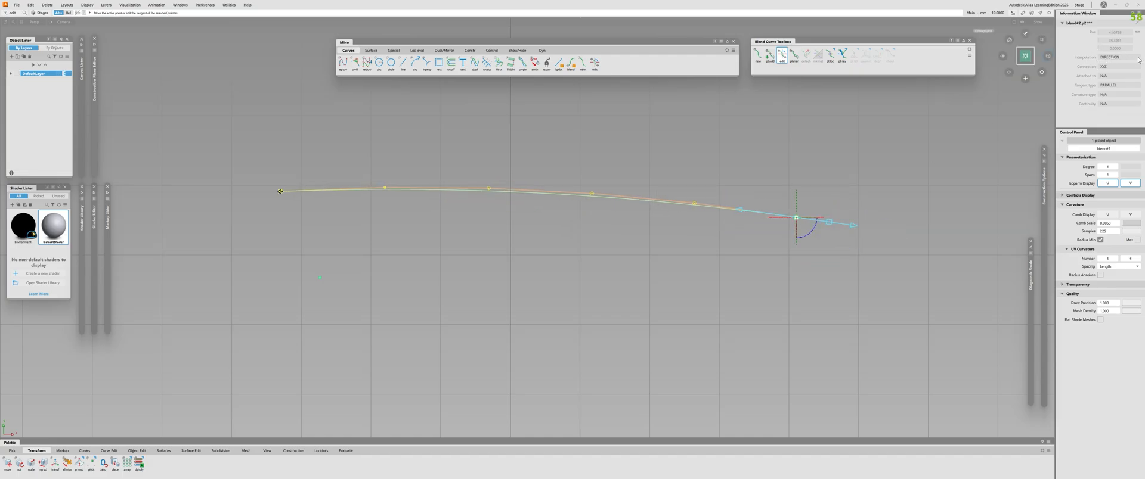
left_click_drag(796, 217, 823, 197)
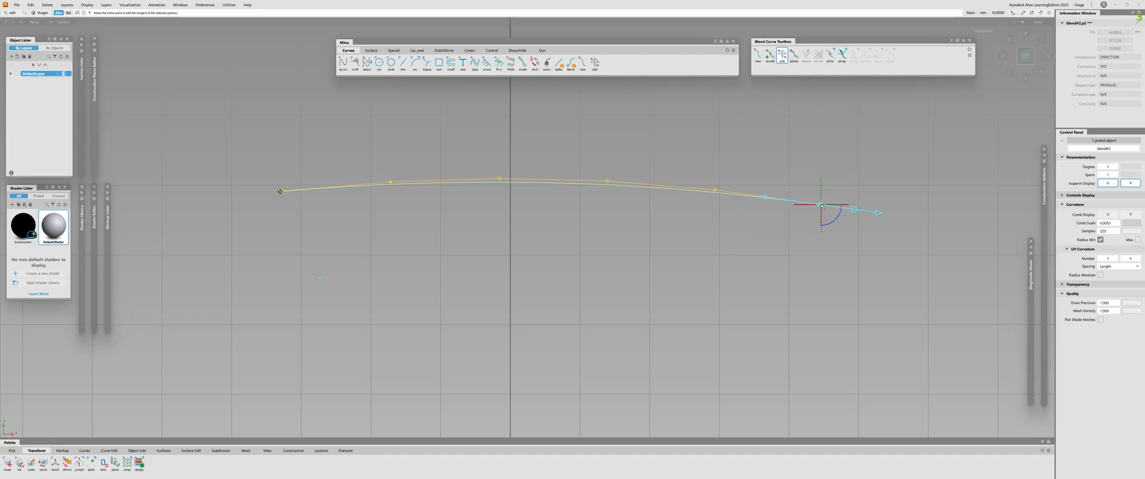
mouse_move(821, 205)
left_mouse_down()
mouse_move(807, 233)
mouse_move(818, 199)
left_mouse_up()
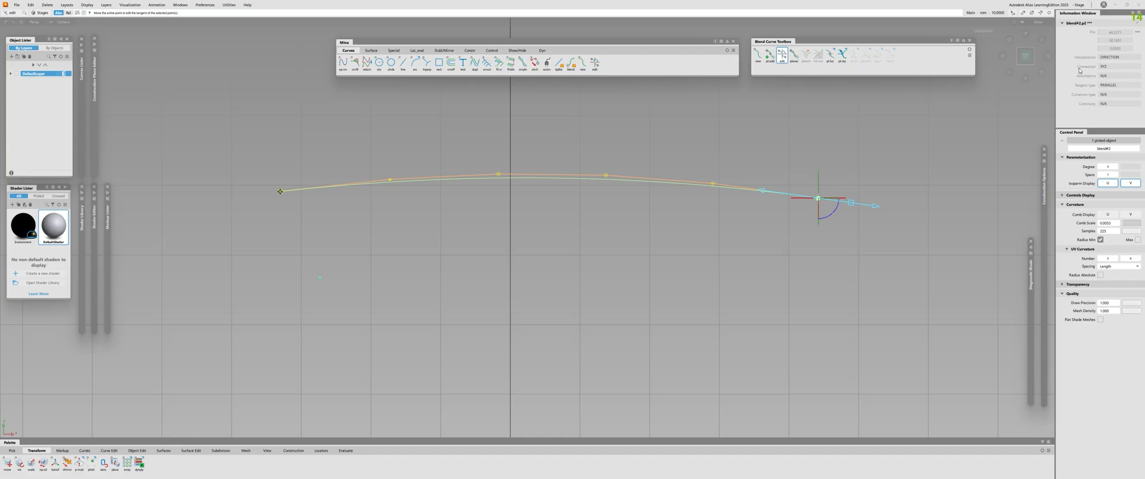
Step: Rotate the right blend point's tangent direction so the curve sags downward, and move the point inward
left_click_drag(818, 201, 777, 273)
left_click_drag(817, 197, 687, 275)
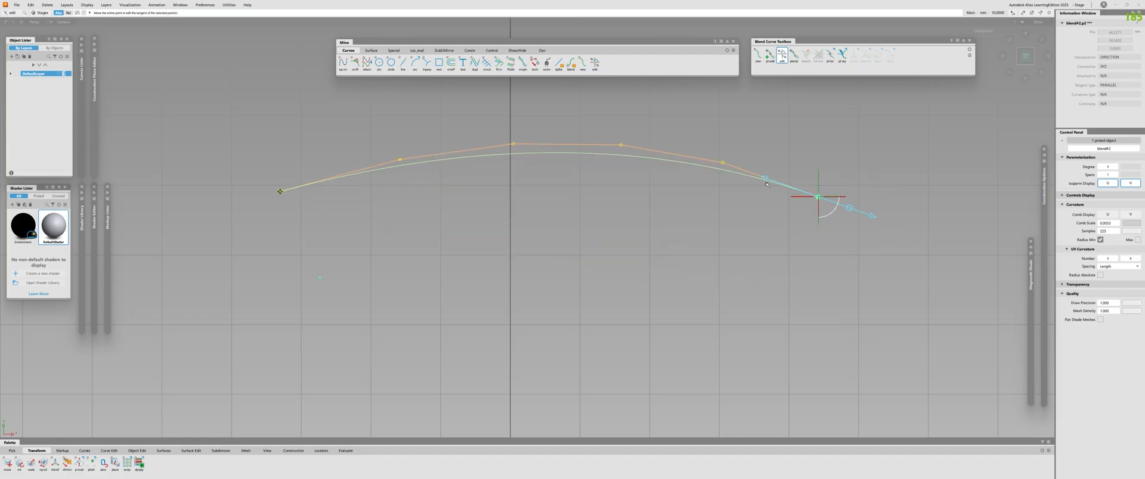
left_click_drag(772, 328, 786, 294)
mouse_move(849, 207)
left_mouse_down()
mouse_move(797, 199)
mouse_move(860, 209)
left_mouse_up()
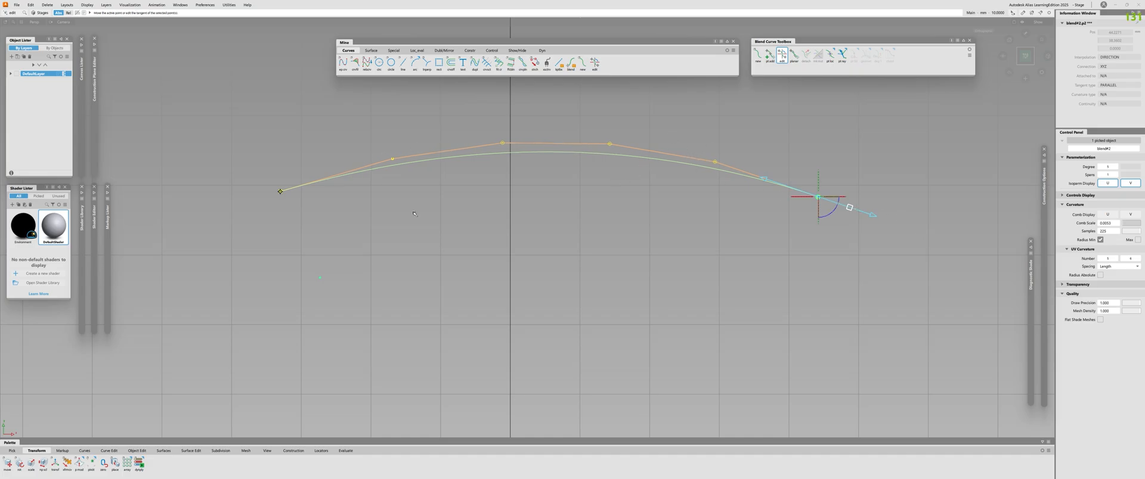
left_click_drag(841, 199, 799, 210)
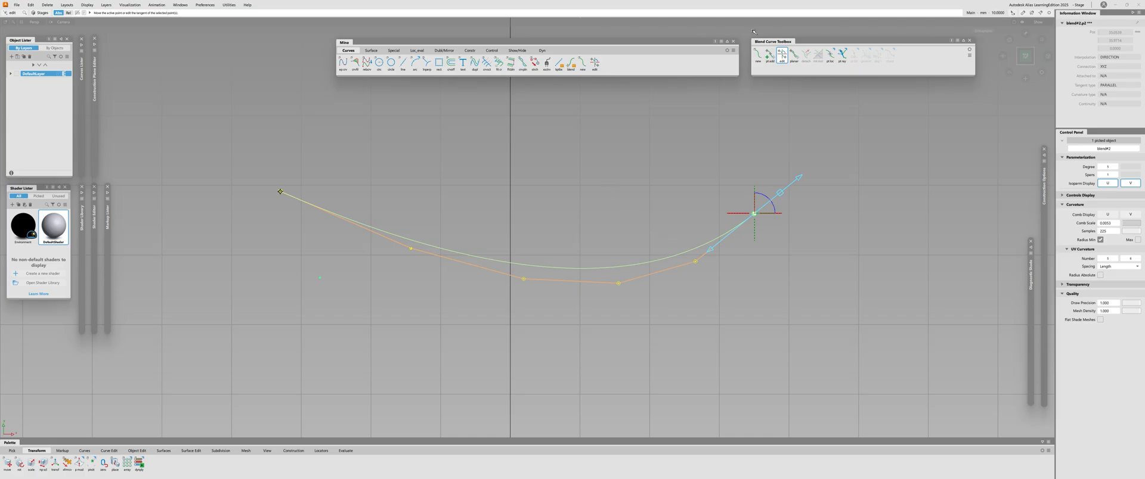
Step: Set the right blend point's interpolation constraint to Location using Blend Constraint Interp Location
left_click(829, 56)
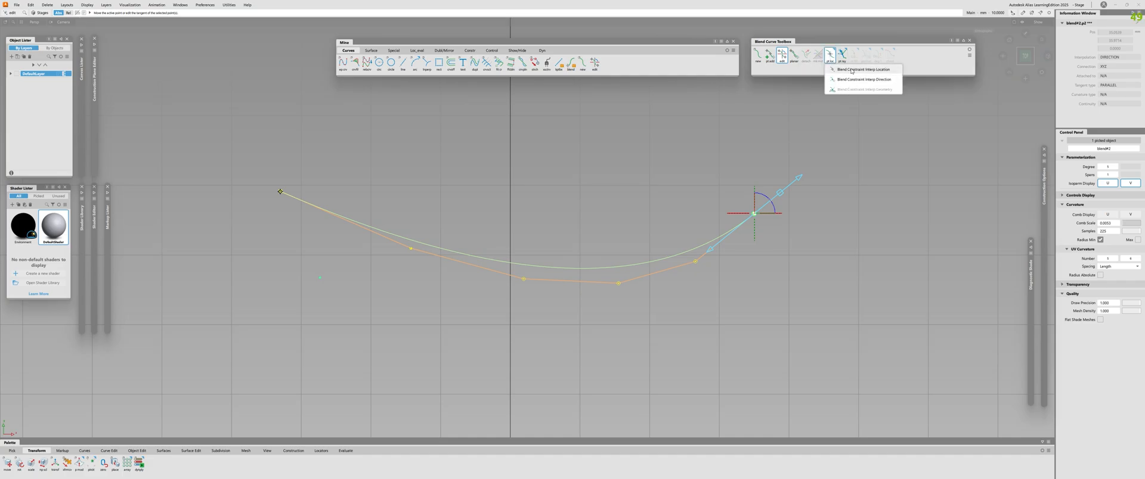
left_click(830, 56)
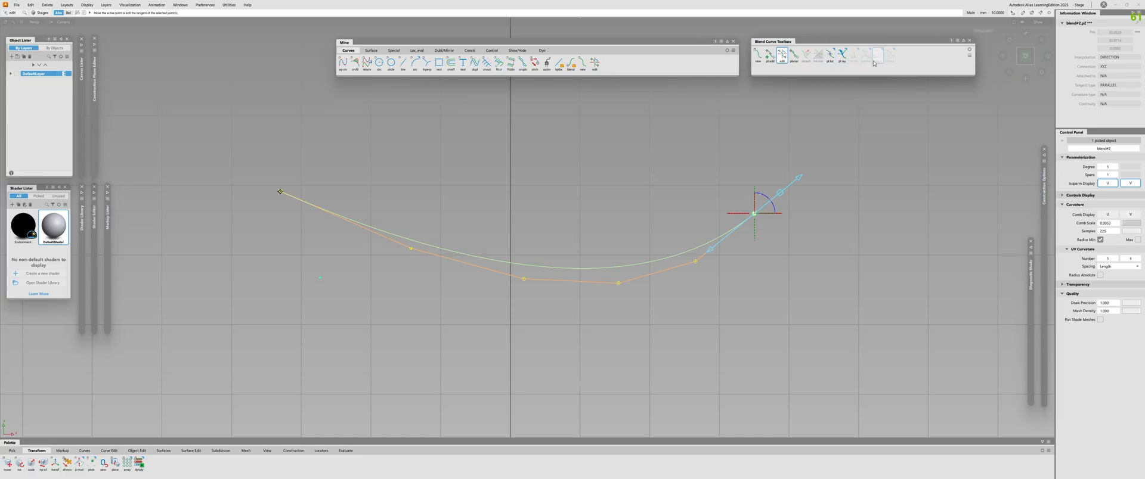
mouse_move(830, 55)
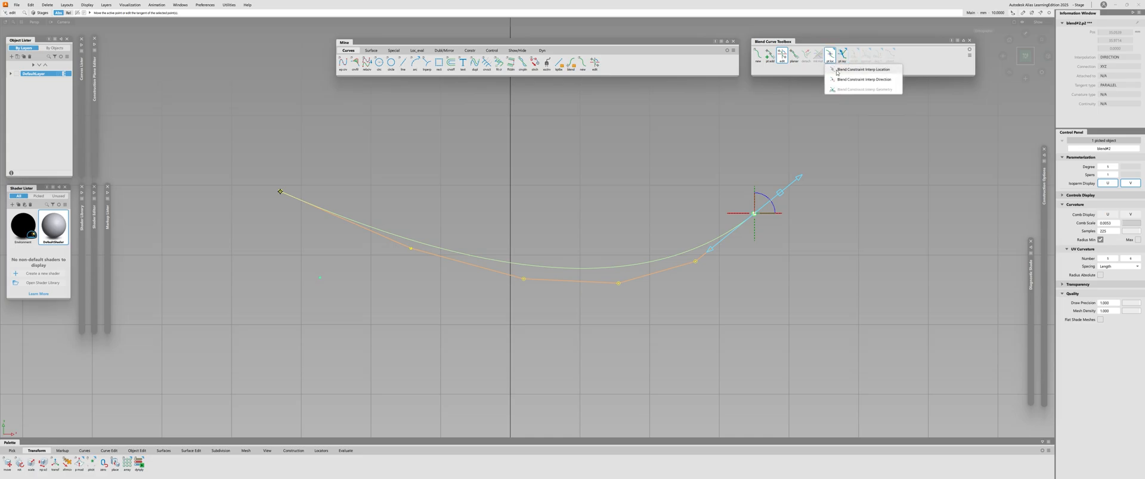
left_click(836, 71)
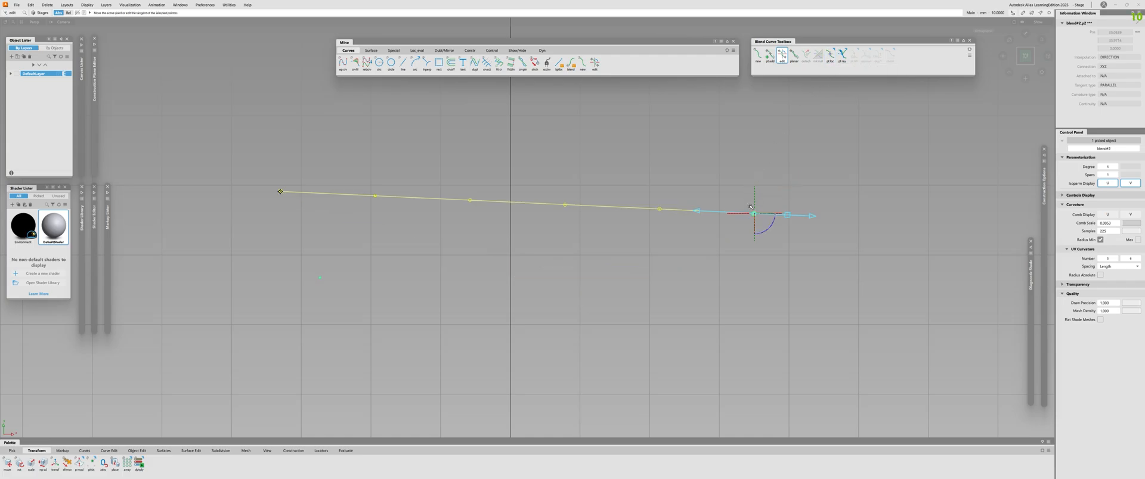
Step: Move the right blend point up, then down and outward, resetting its interpolation to Location after each move
left_click_drag(754, 214, 720, 122)
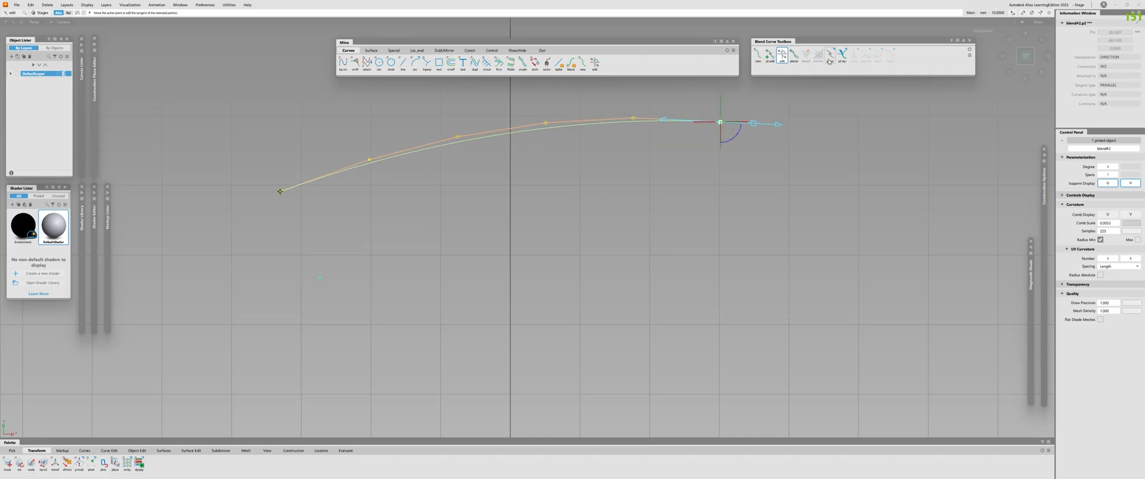
left_click(722, 124)
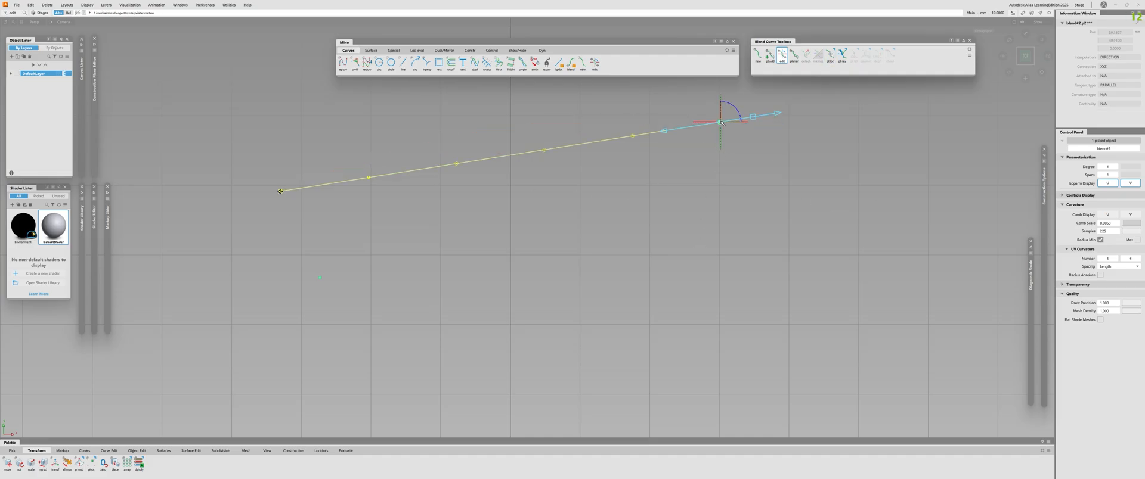
left_click_drag(722, 124, 788, 184)
left_click(830, 56)
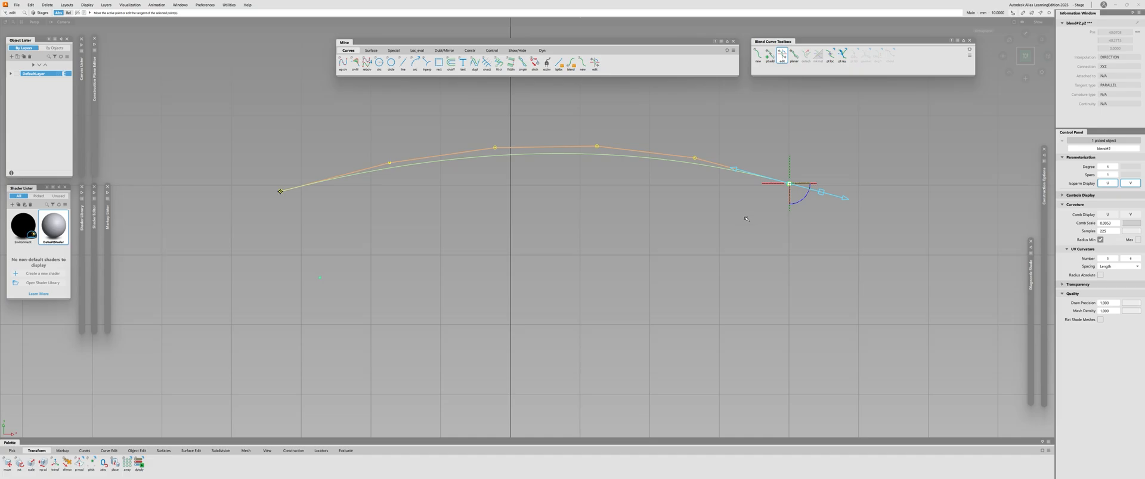
left_click(828, 58)
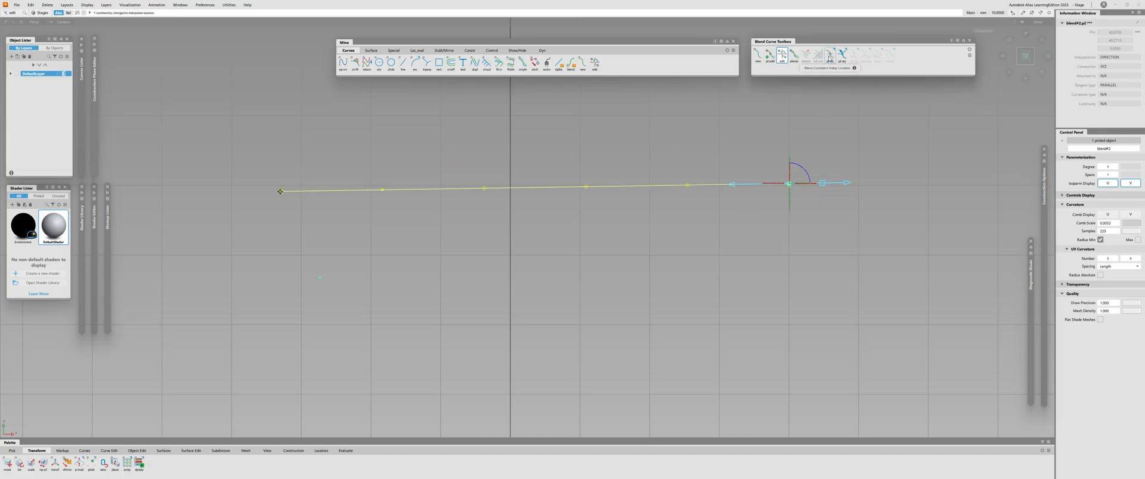
Step: Move the right blend point slightly up and outward in the point editor so the curve bows gently
right_click_drag(769, 149, 798, 149, "alt+shift")
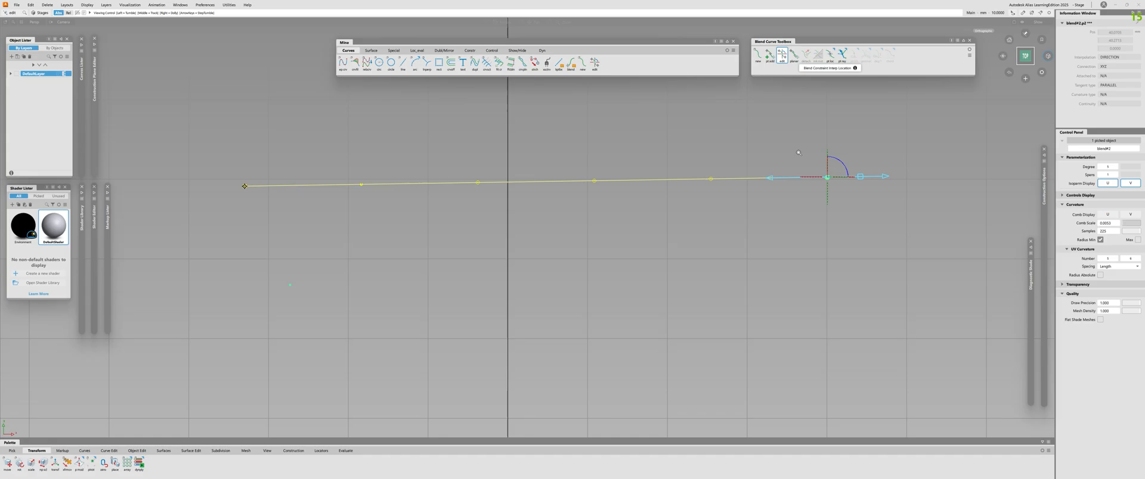
middle_click_drag(798, 149, 692, 189, "alt+shift")
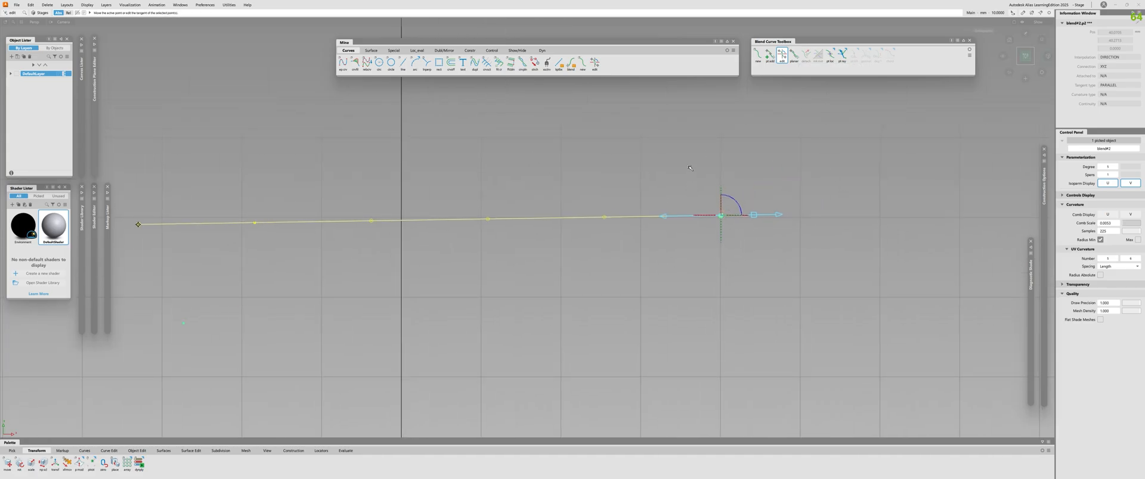
left_click_drag(726, 217, 748, 127)
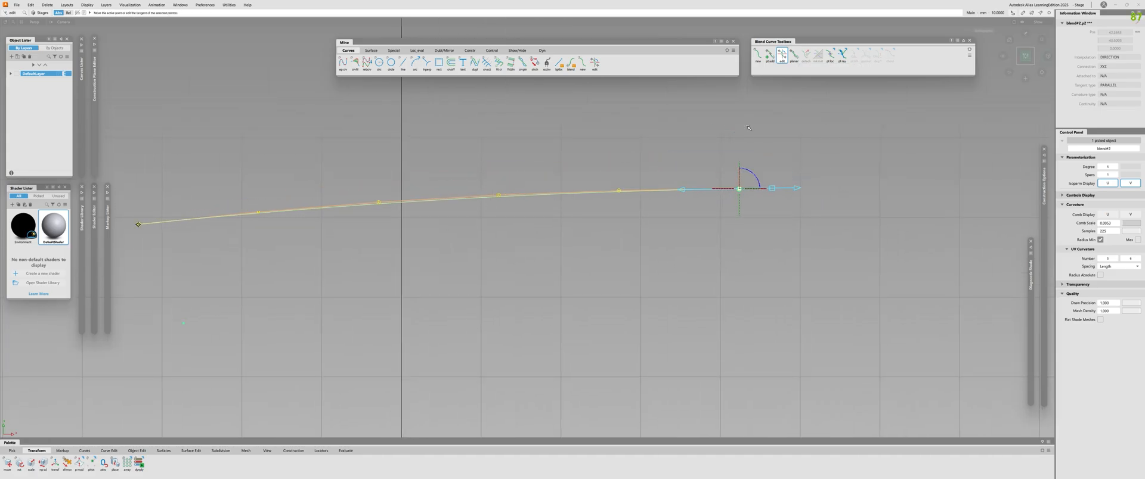
Step: Leave the point editor, pick the right blend point and set its interpolation constraint back to Location
right_click_drag(782, 203, 726, 204, "alt+shift")
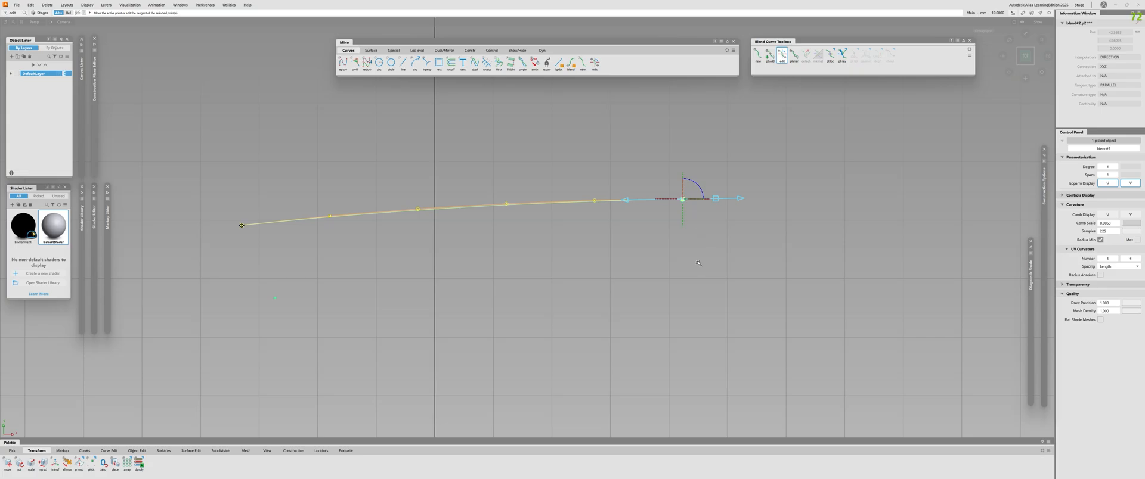
left_click(708, 246)
left_click_drag(721, 202, 723, 347, "ctrl+shift")
left_click_drag(645, 161, 739, 268)
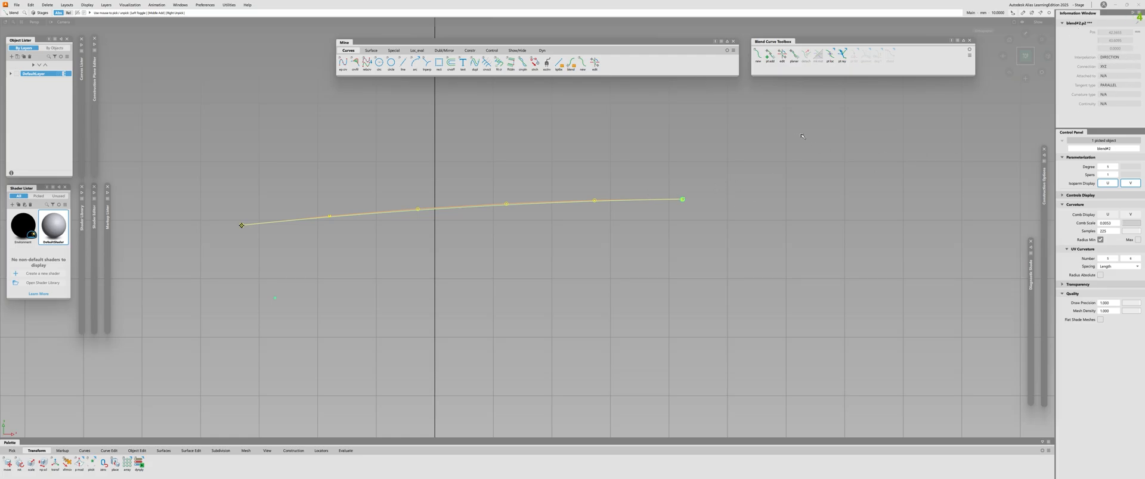
left_click(829, 55)
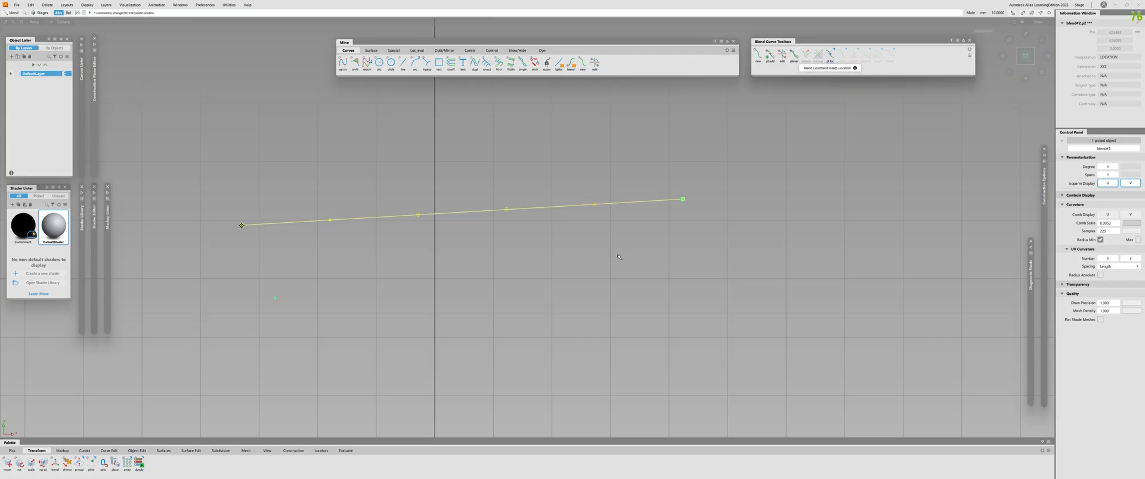
Step: Move the right blend point outward and up with the Move tool, keeping the curve straight, and deselect it
key("m")
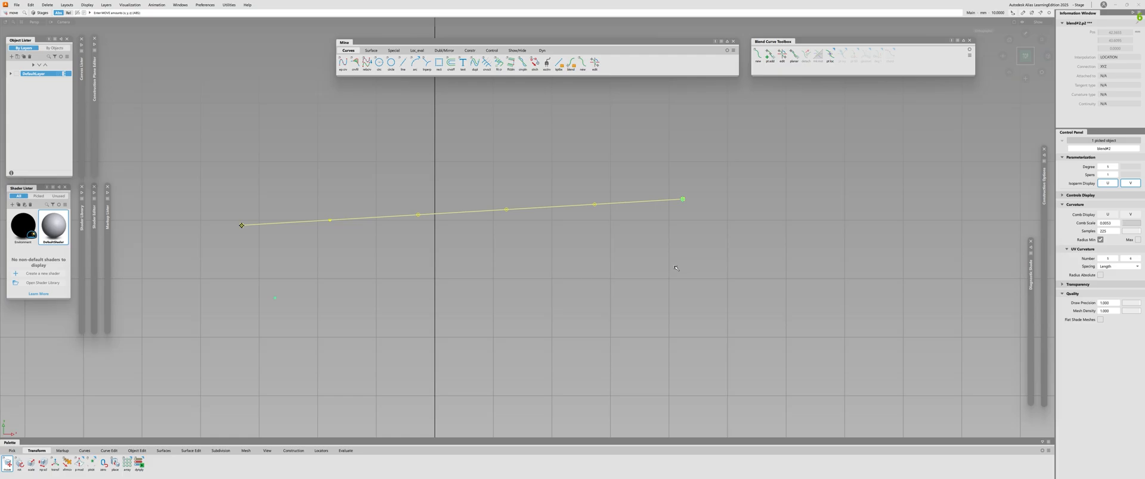
left_click_drag(702, 249, 805, 292)
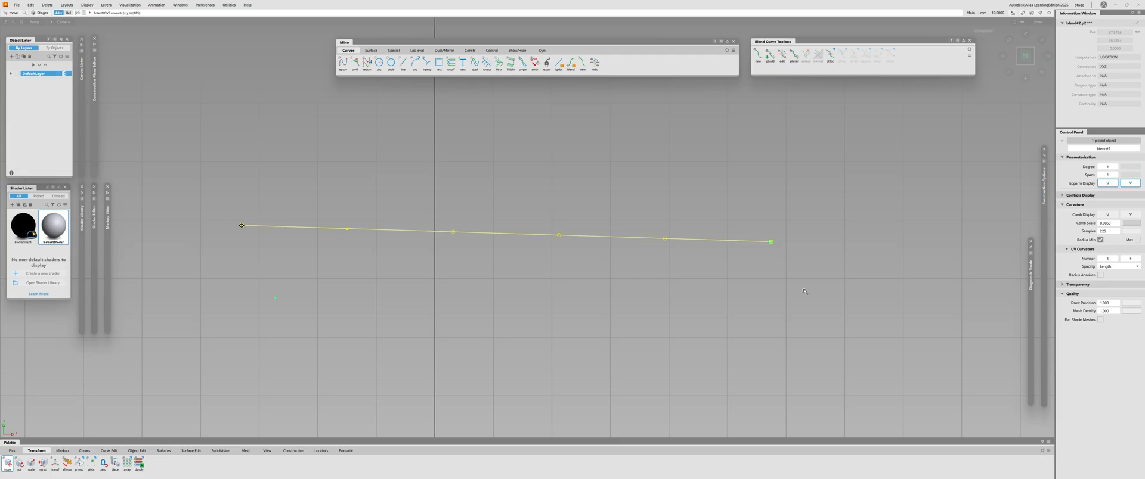
left_click_drag(804, 292, 831, 167)
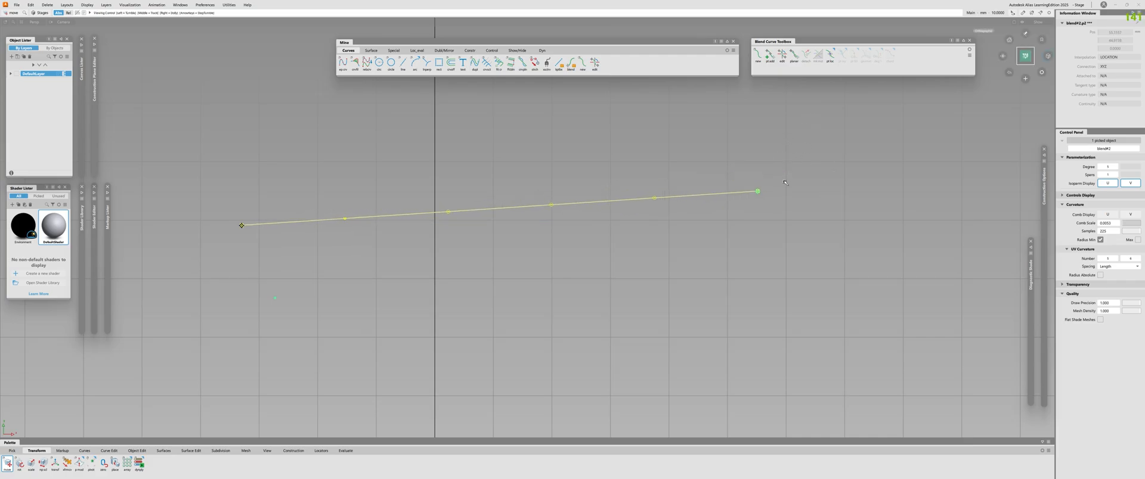
right_click_drag(831, 193, 610, 200, "alt+shift")
middle_click_drag(610, 200, 652, 190, "alt+shift")
right_click_drag(652, 190, 673, 159, "alt+shift")
middle_click_drag(673, 159, 630, 186, "alt+shift")
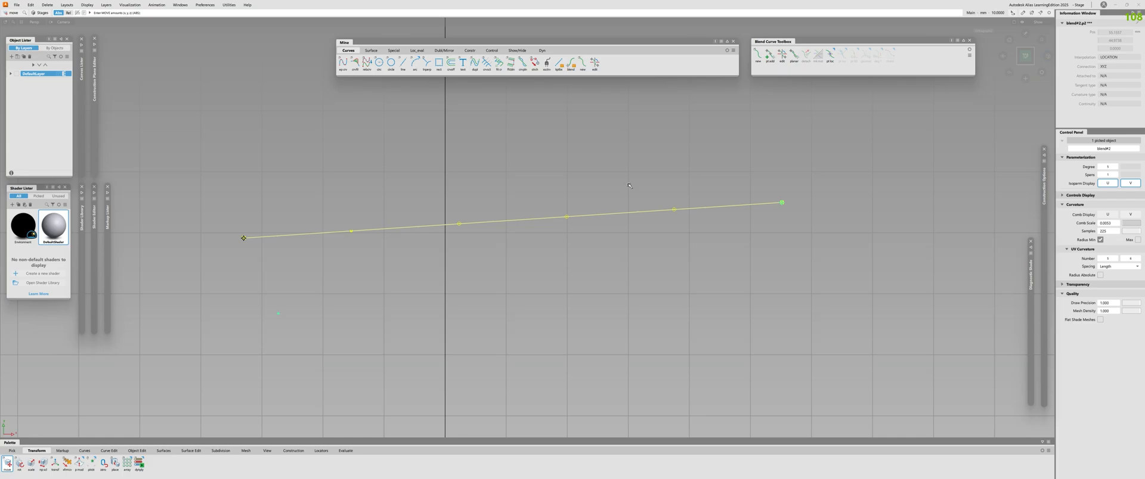
right_click_drag(599, 179, 586, 185, "alt+shift")
middle_click_drag(586, 185, 644, 224, "alt+shift")
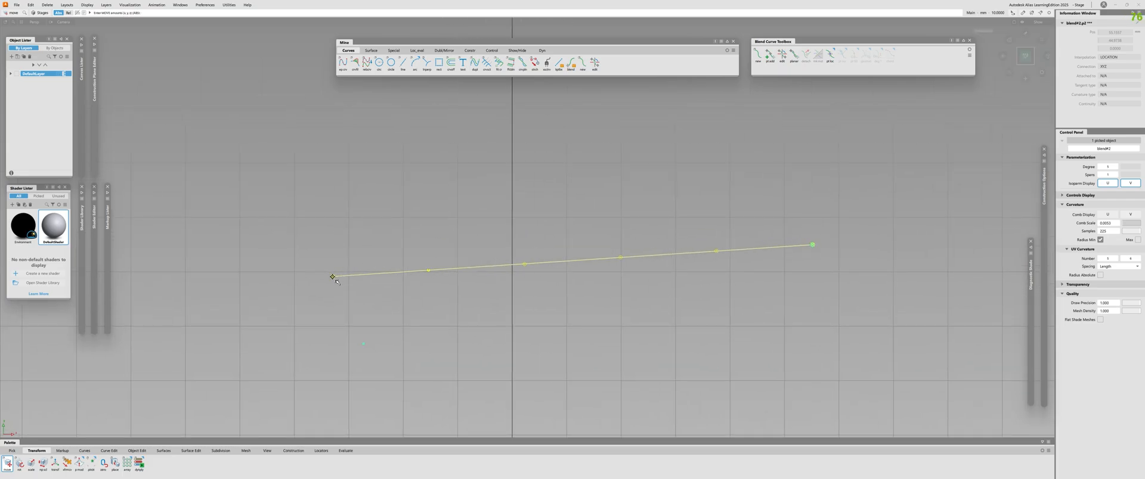
left_click_drag(847, 220, 843, 203, "ctrl+shift")
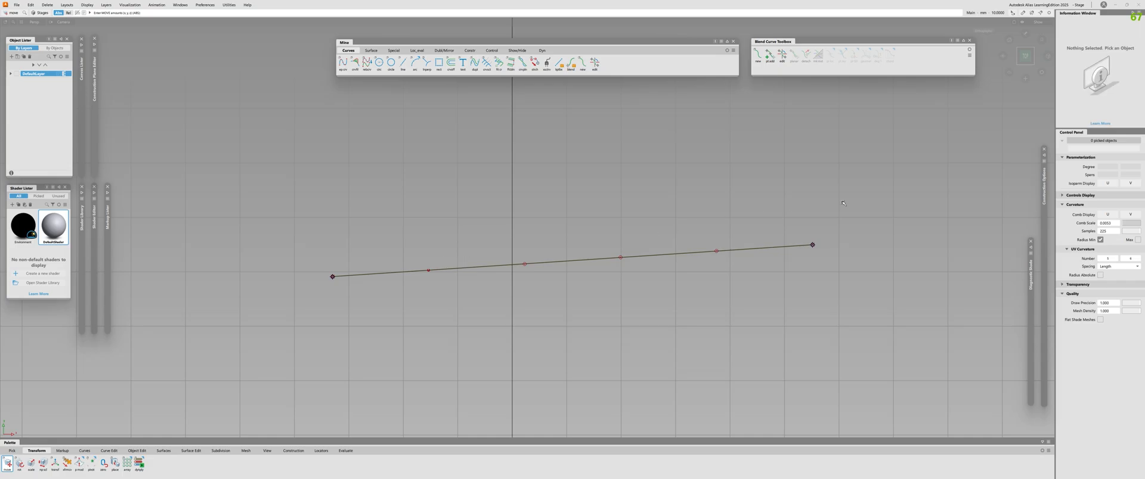
Step: Rotate the tangent directions of the right and left blend points with Blend Curve Edit to arch the curve upward, and deselect it
left_click(781, 56)
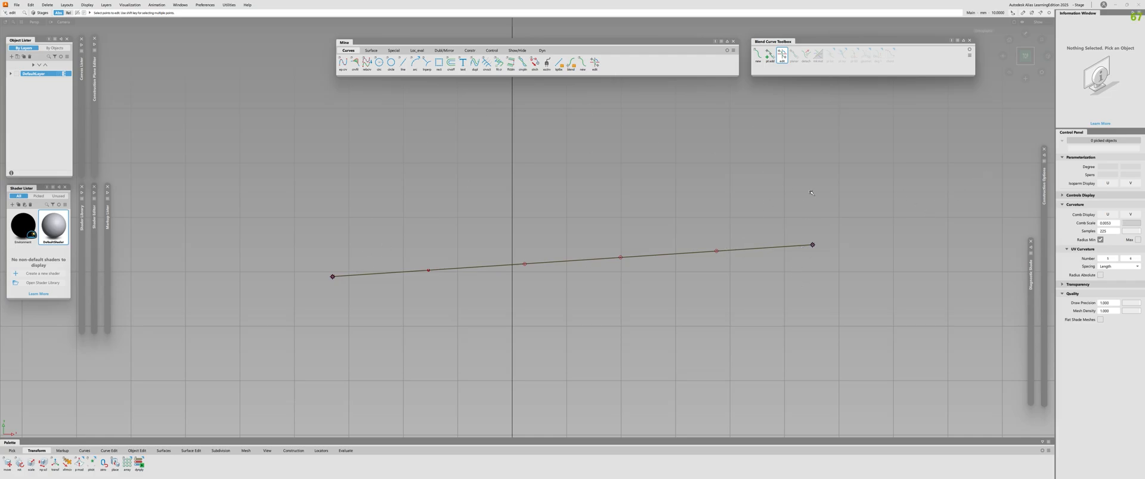
left_click(812, 244)
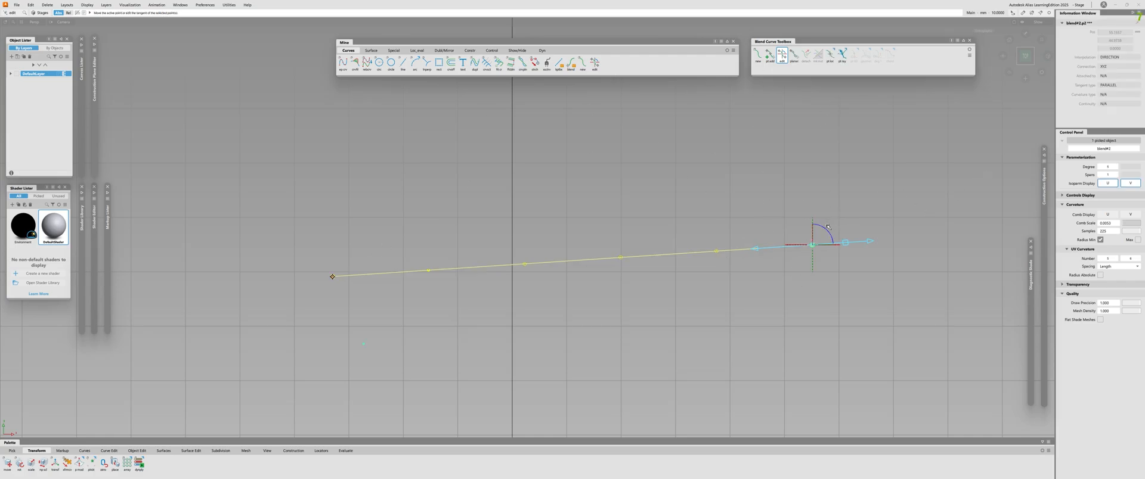
left_click_drag(827, 226, 837, 179)
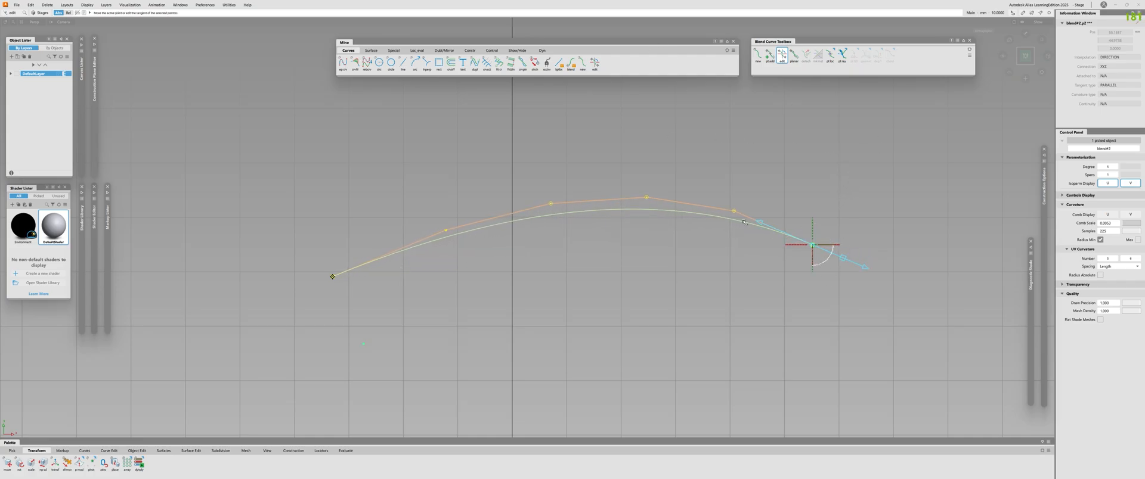
left_click(332, 276)
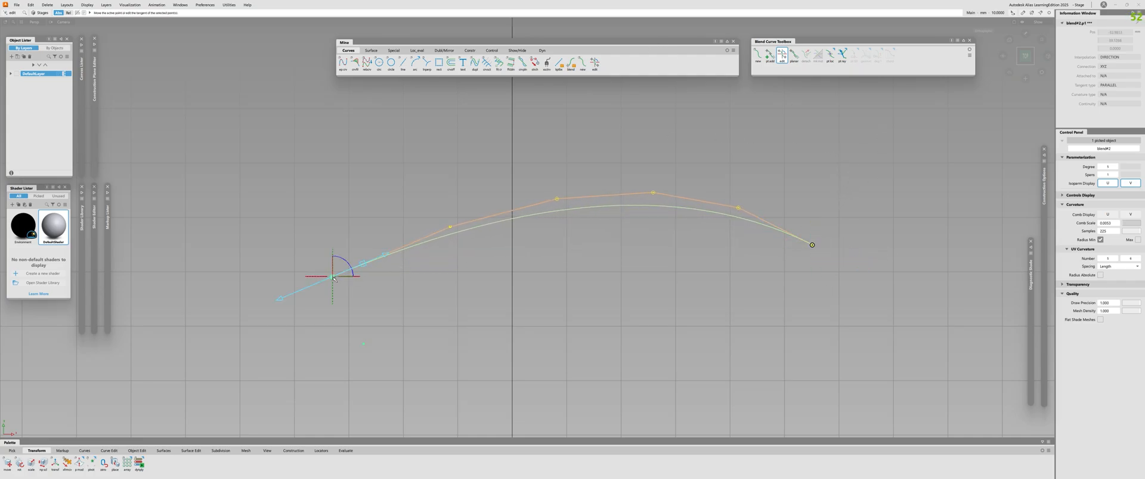
left_click_drag(344, 261, 388, 196)
left_click(350, 306)
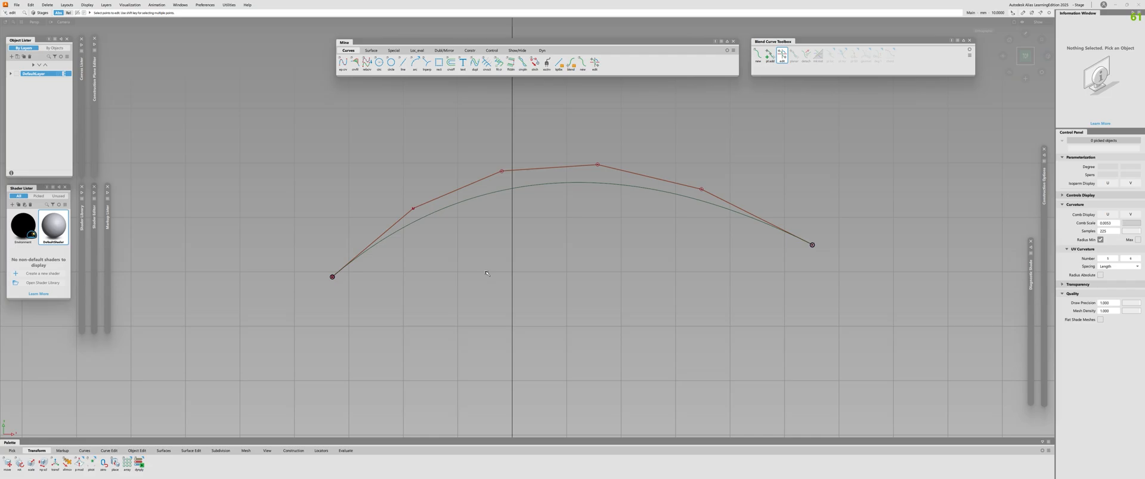
Step: Pick both end blend points, set their interpolation constraints back to Location, and deselect them
left_click_drag(691, 172, 692, 316, "ctrl+shift")
left_click(828, 52)
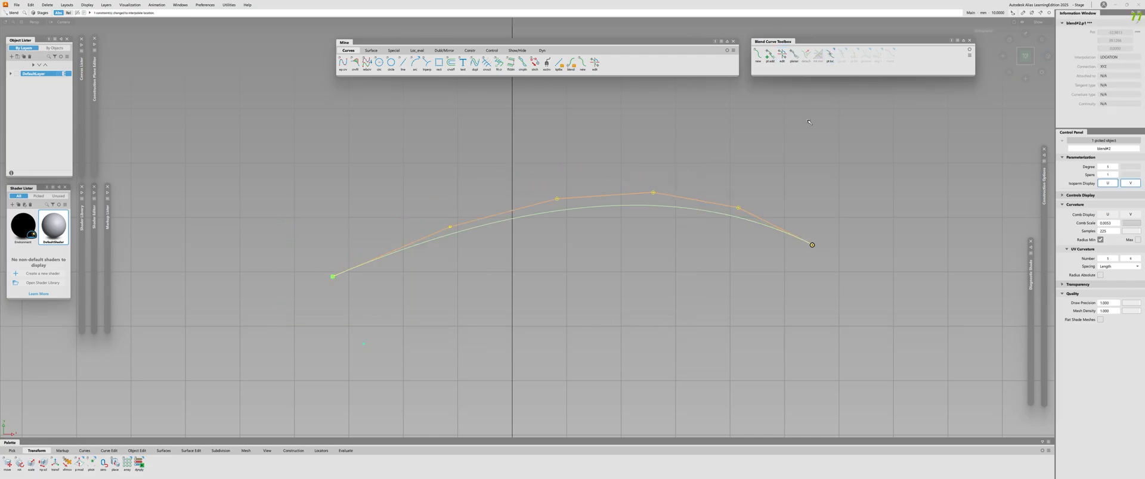
left_click_drag(820, 216, 820, 216, "ctrl+shift")
right_click_drag(820, 216, 820, 216, "ctrl+shift")
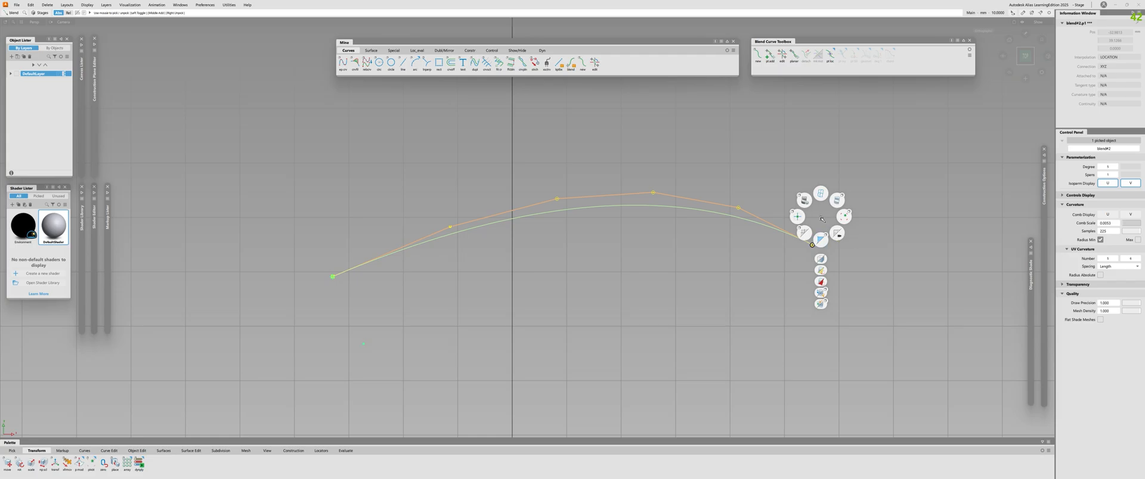
left_click_drag(820, 215, 821, 361, "ctrl+shift")
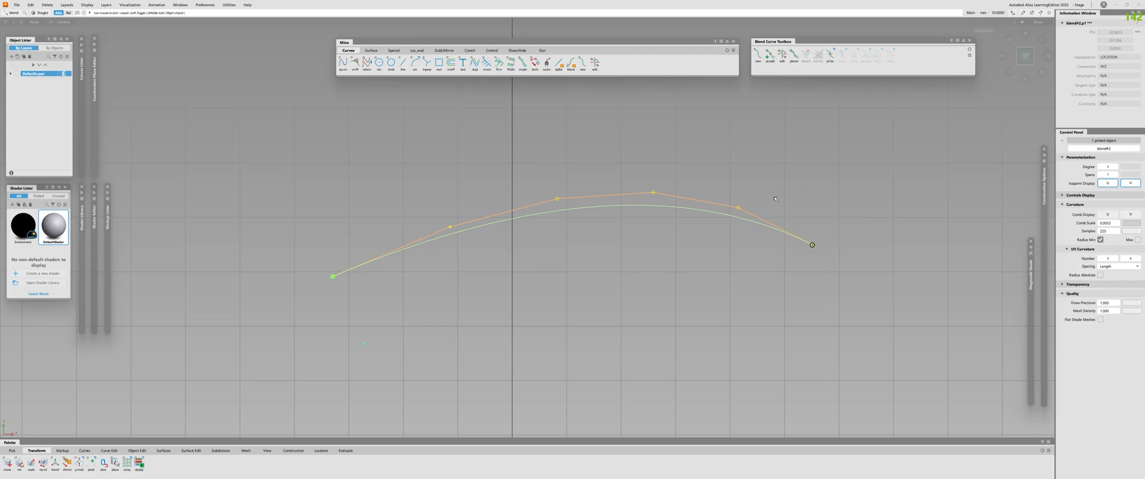
left_click_drag(776, 199, 843, 324)
left_click(825, 53)
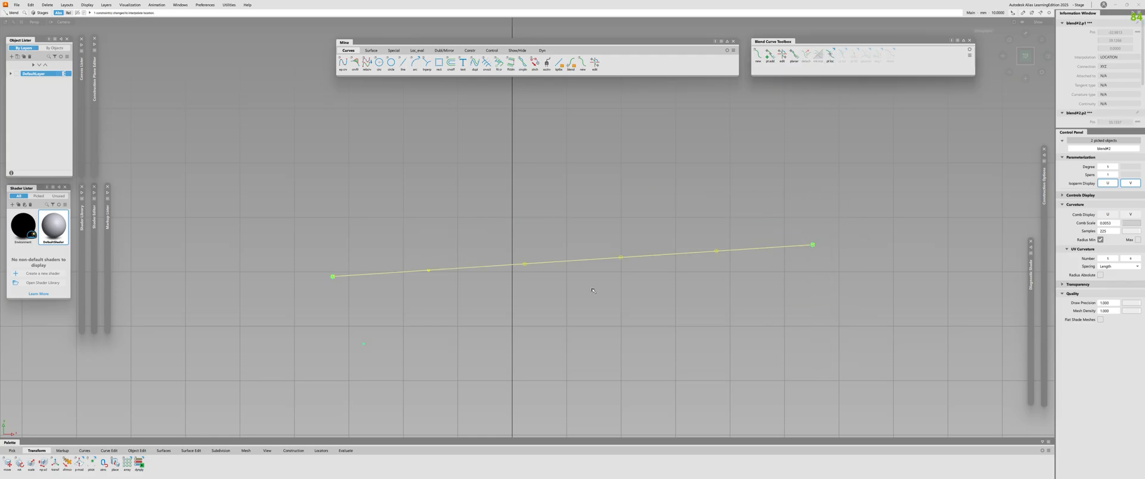
right_click_drag(590, 291, 527, 275, "alt+shift")
left_click(528, 275)
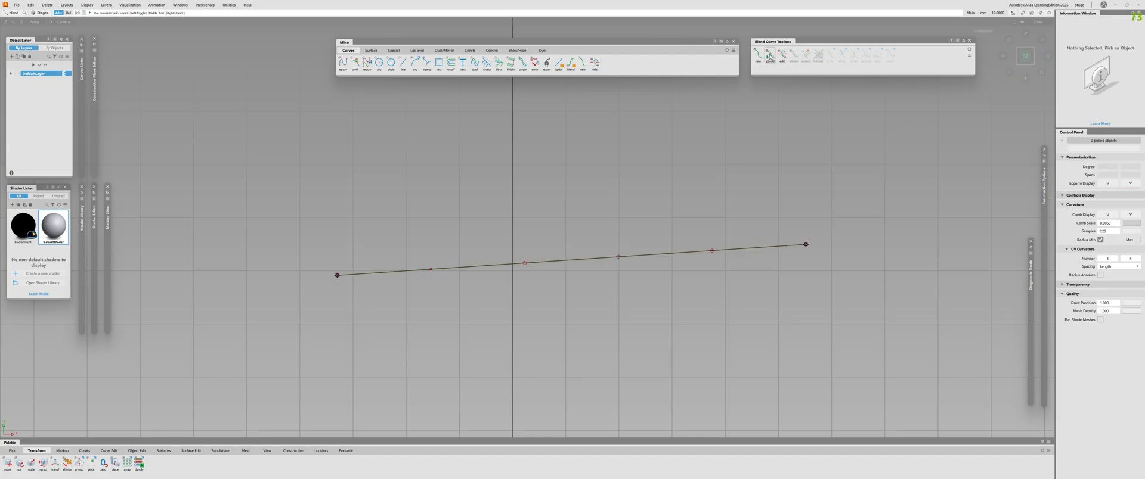
Step: Add a blend point near the middle of the straight curve, pull it upward into an arch, and deselect it
left_click(769, 55)
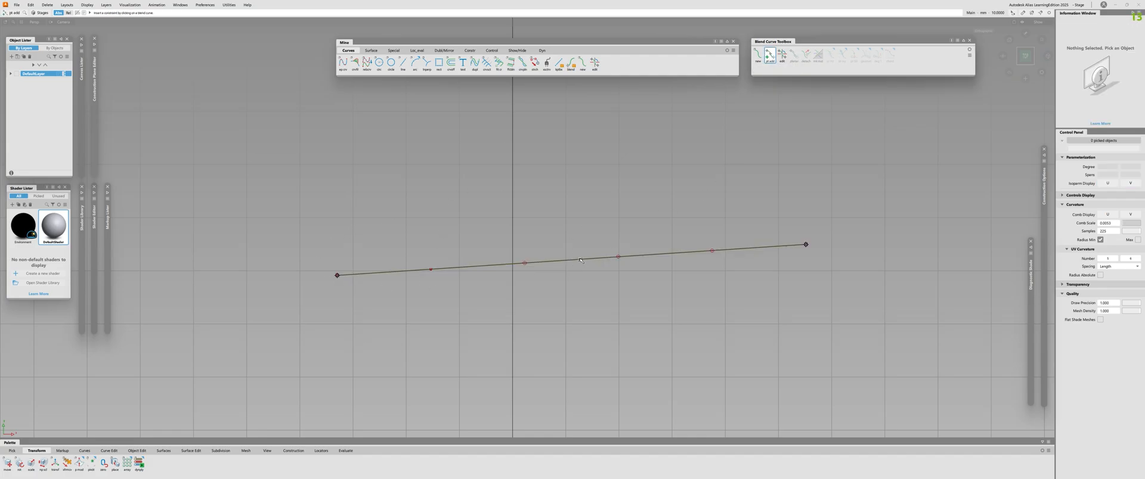
left_click(573, 265)
left_click_drag(573, 265, 549, 155)
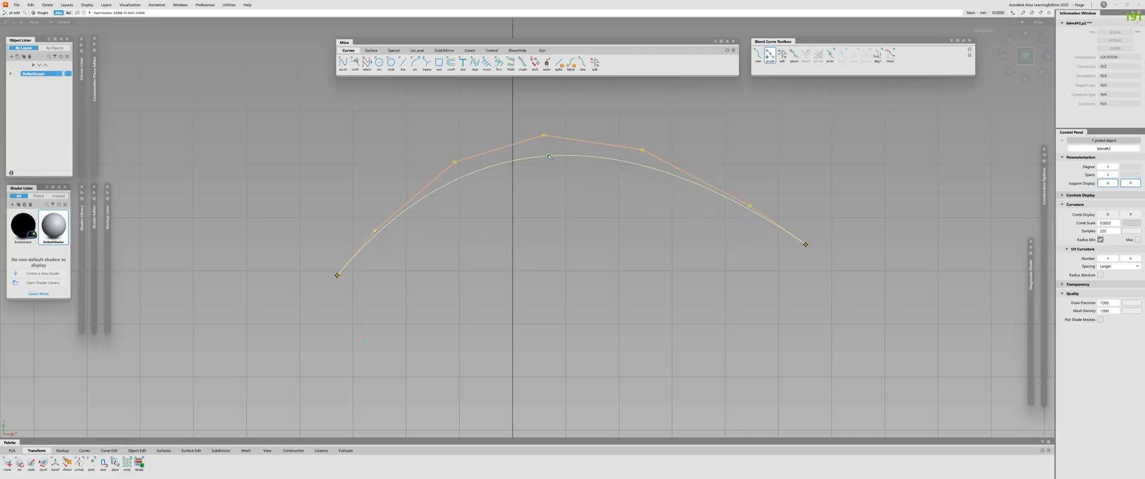
left_click(477, 257)
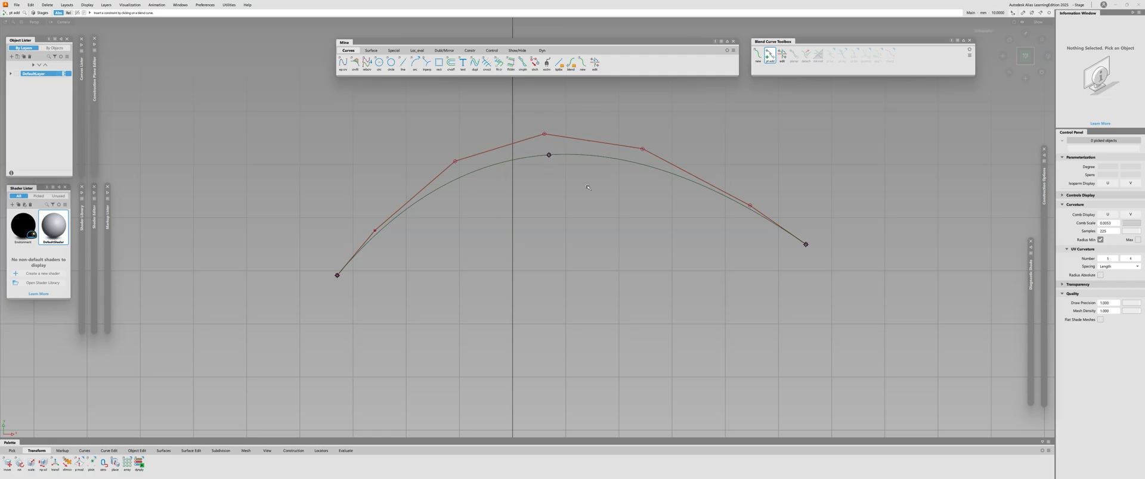
Step: Pick the whole blend curve to examine its shape and blend points, and clear the selection
scroll(546, 191, "up", 5)
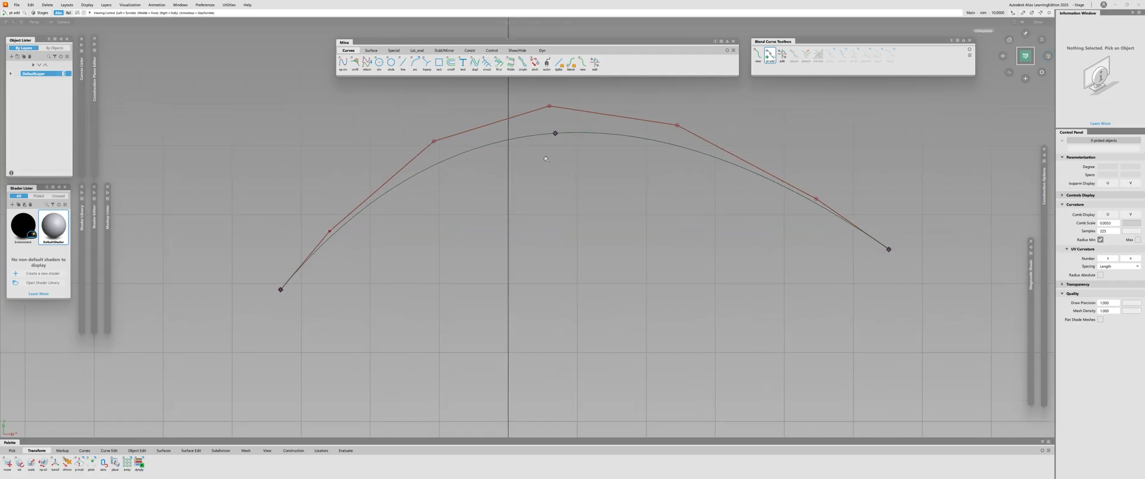
scroll(557, 172, "down", 5)
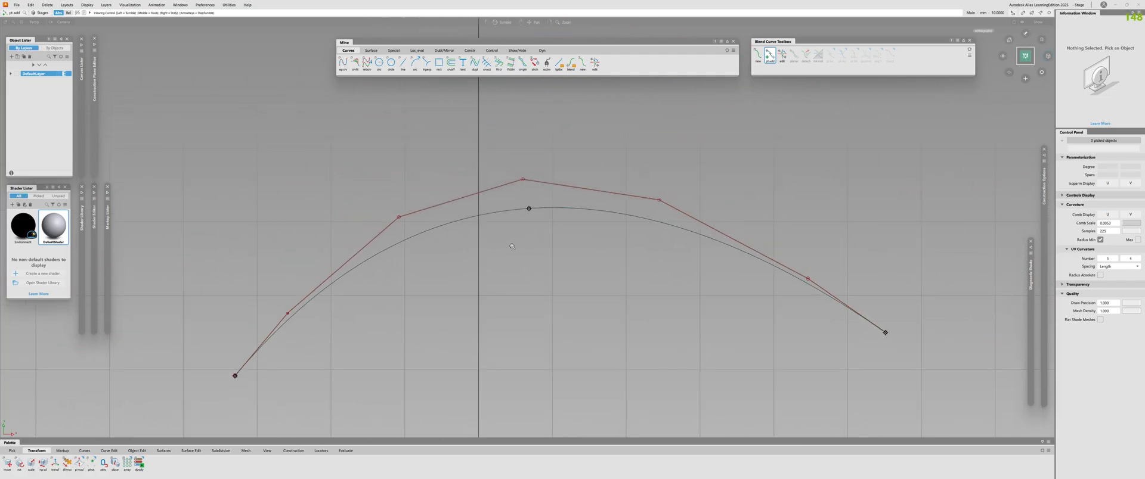
left_click(591, 161)
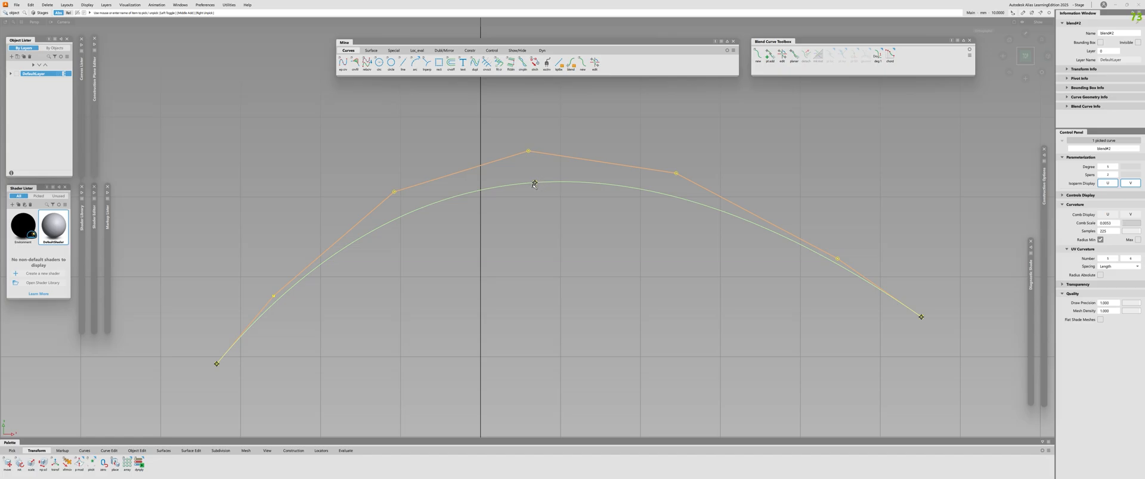
key("alt+shift")
right_click_drag(595, 179, 541, 232, "alt+shift")
left_click(541, 232)
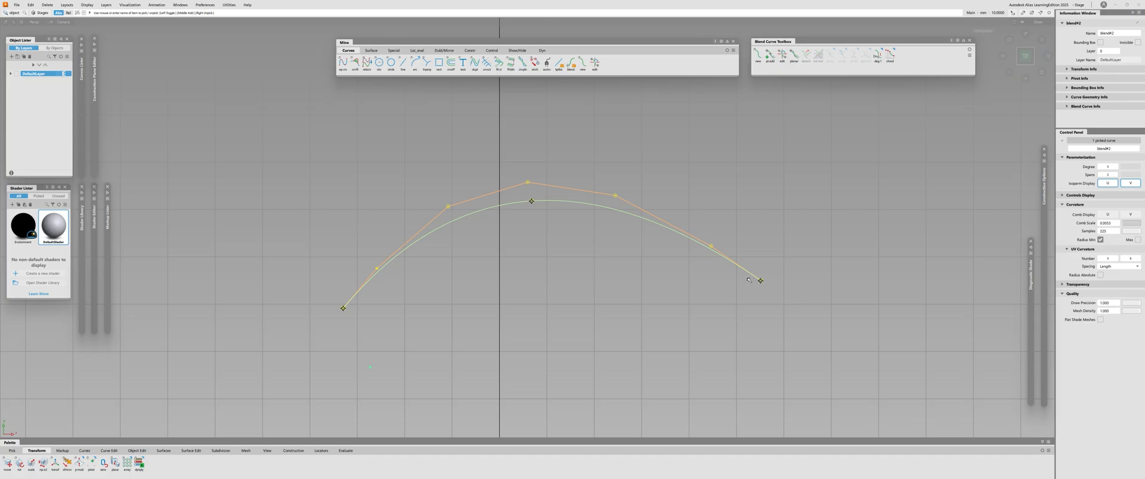
right_click_drag(748, 279, 775, 280, "alt+shift")
left_click(629, 196)
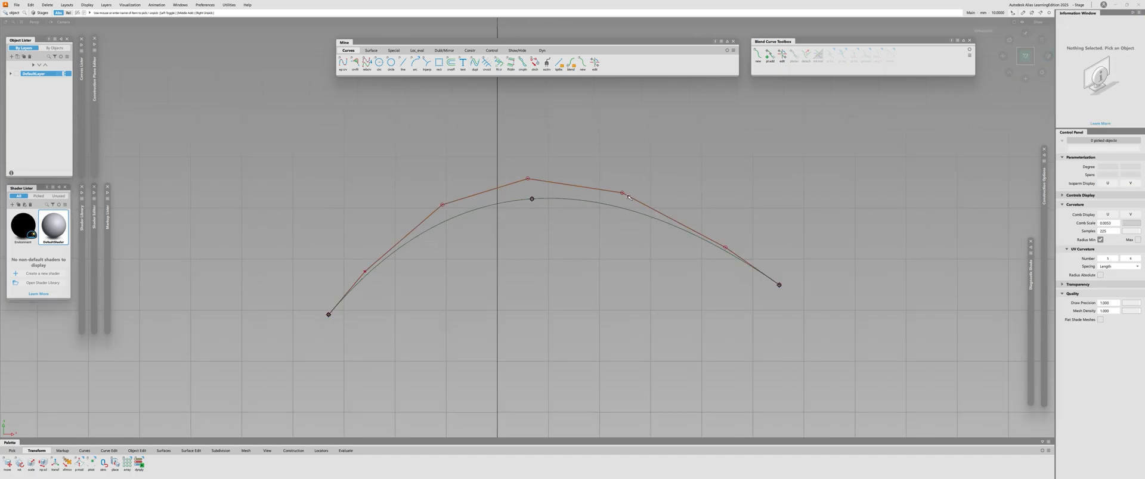
Step: Pick the middle blend point and raise it slightly with the Move tool for a taller arch
left_click_drag(670, 250, 666, 254, "ctrl+shift")
left_click(677, 165)
mouse_move(640, 165)
middle_mouse_down("ctrl+shift")
mouse_move(640, 255)
mouse_move(641, 165)
middle_mouse_up("ctrl+shift")
left_click_drag(641, 164, 638, 309, "ctrl+shift")
left_click(7, 464)
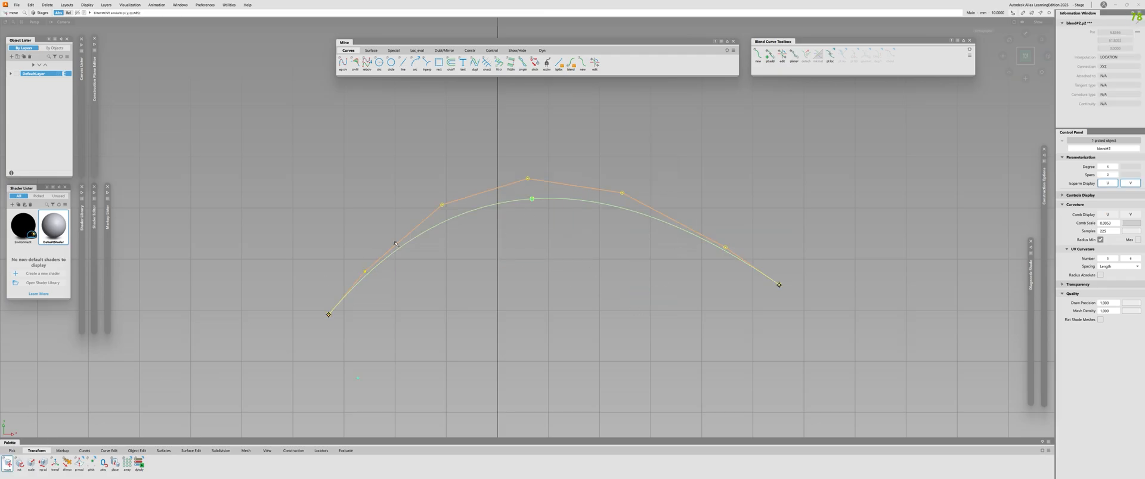
left_click_drag(434, 217, 428, 187)
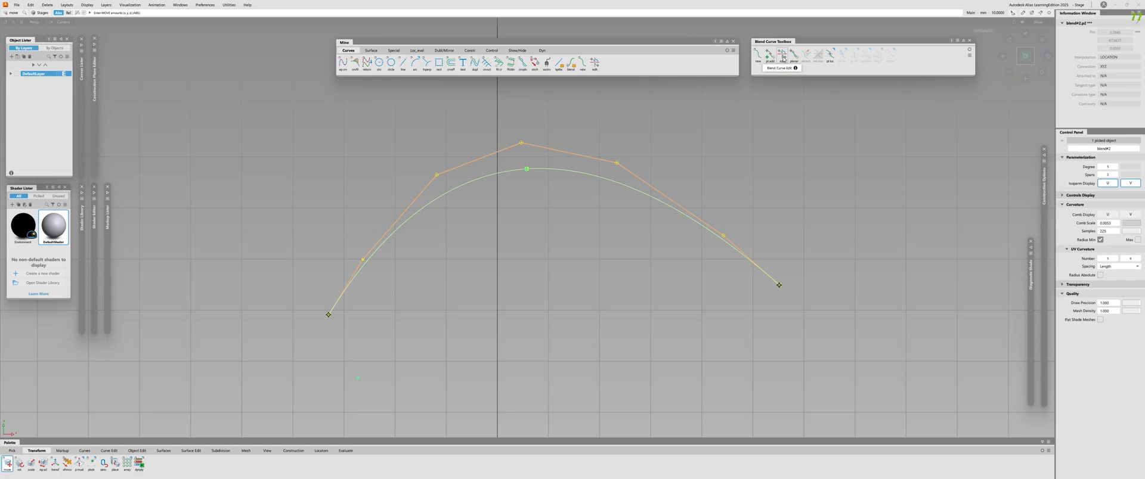
Step: Switch the middle blend point to Direction interpolation with Blend Curve Edit, view the available interpolation constraints, and deselect the point
left_click(782, 56)
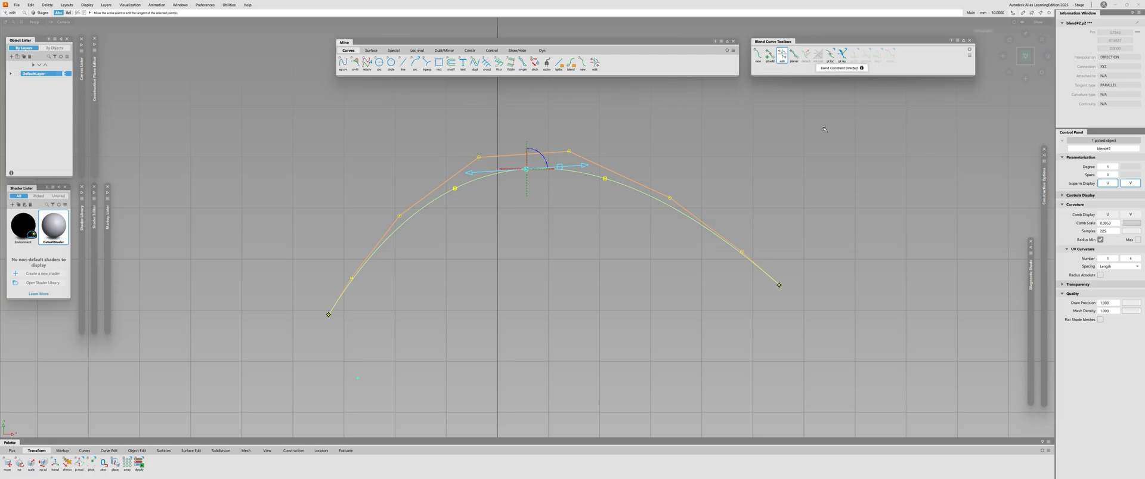
left_click(829, 53)
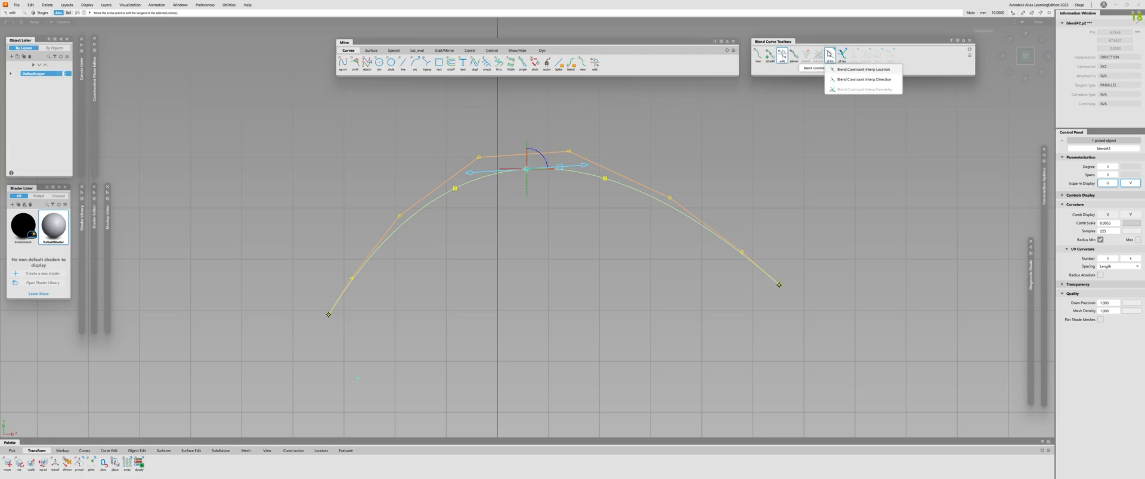
left_click(901, 45)
scroll(529, 174, "up", 3)
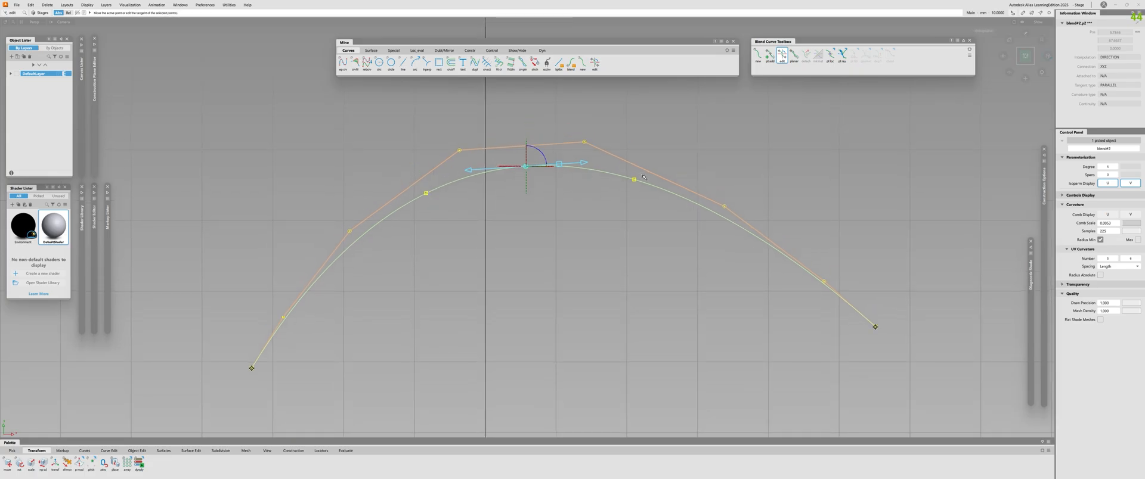
scroll(577, 200, "down", 2)
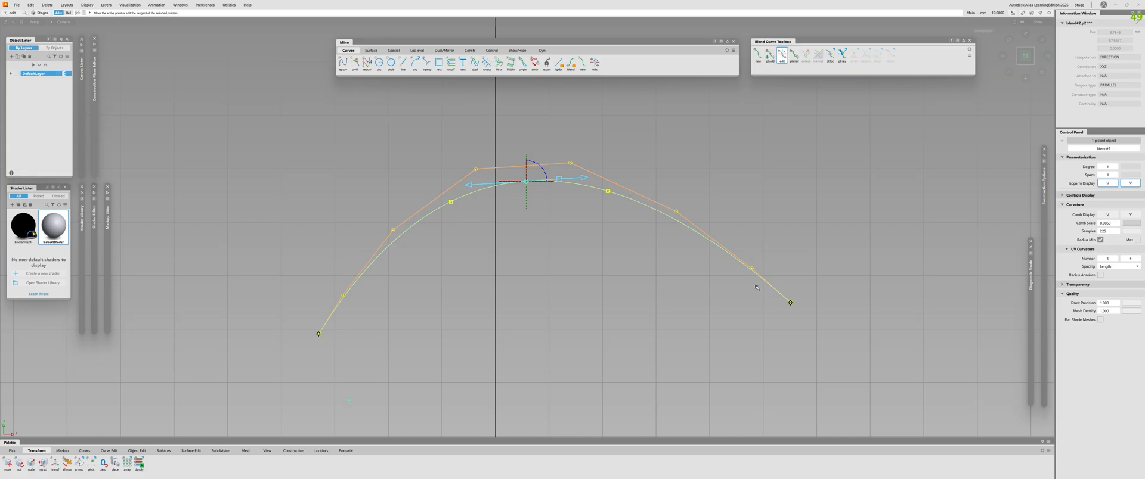
right_click_drag(756, 288, 823, 288, "alt+shift")
right_click_drag(489, 190, 428, 190, "alt+shift")
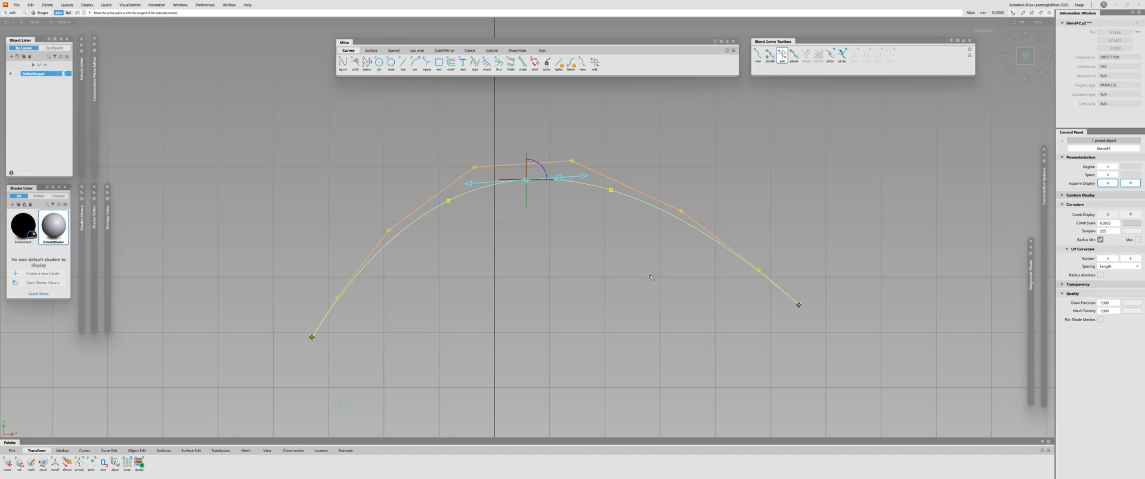
right_click_drag(610, 233, 599, 224, "alt+shift")
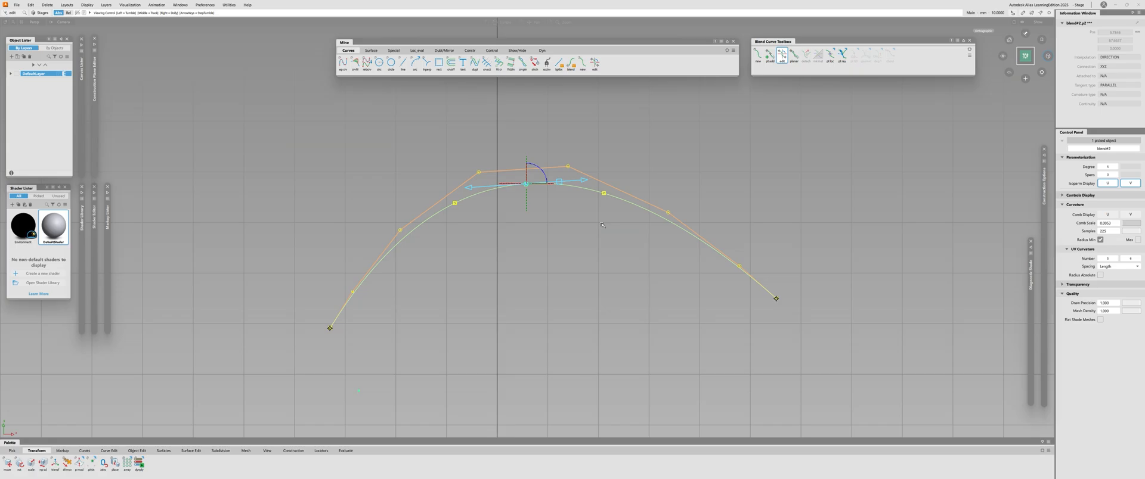
left_click(600, 224)
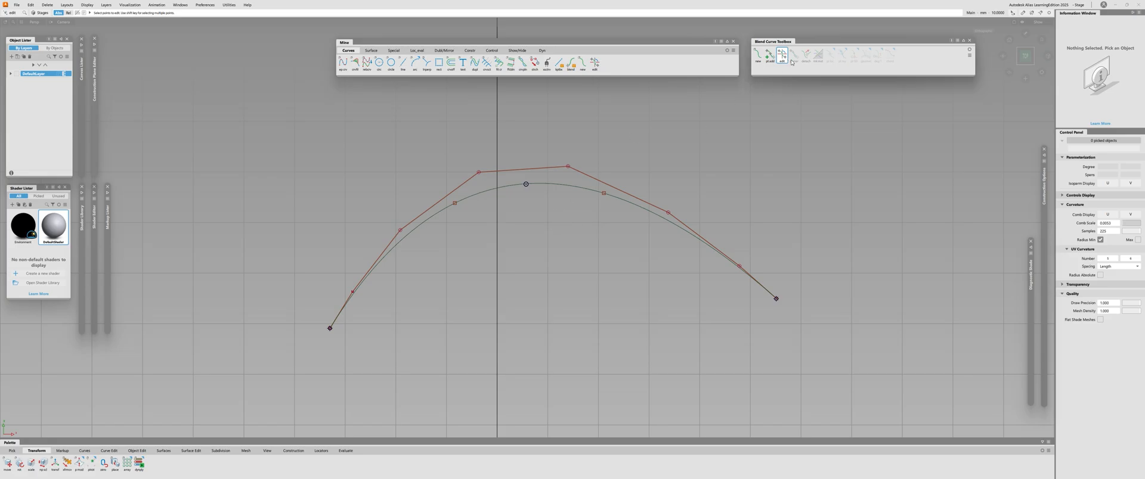
Step: Pick the middle blend point and delete it from the curve
left_click_drag(658, 146, 658, 290, "ctrl+shift")
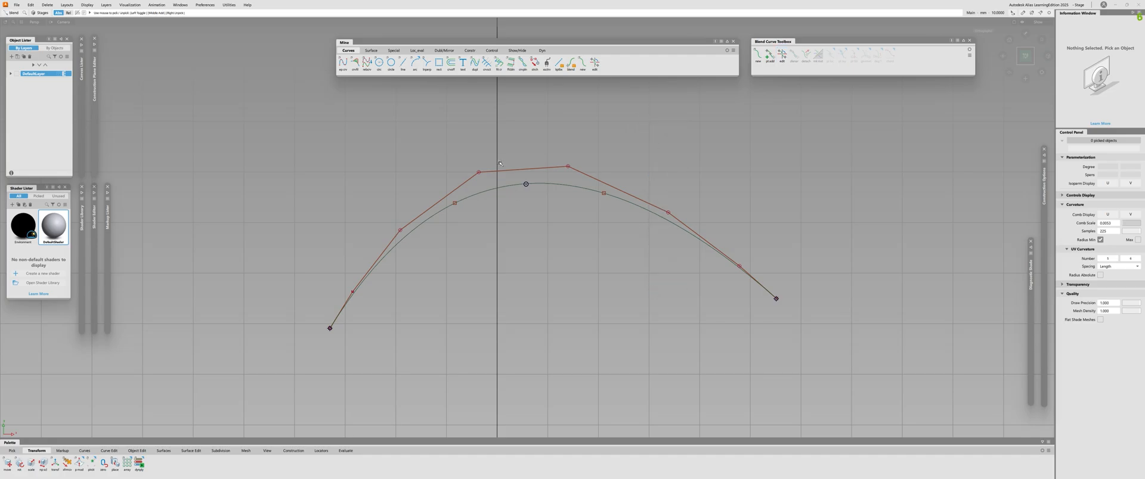
left_click(525, 184)
key("Delete")
left_click(547, 266)
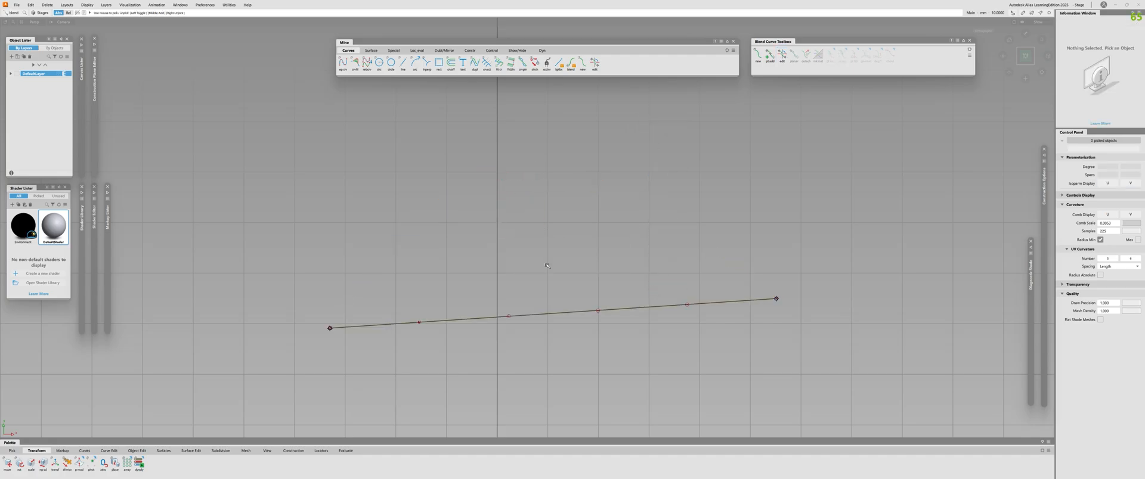
Step: Add a blend point near the middle of the curve, raise it into an arch with the Move tool, and deselect it
mouse_move(511, 253)
right_mouse_down("alt+shift")
mouse_move(542, 227)
mouse_move(512, 238)
right_mouse_up("alt+shift")
middle_click_drag(511, 238, 512, 201, "alt+shift")
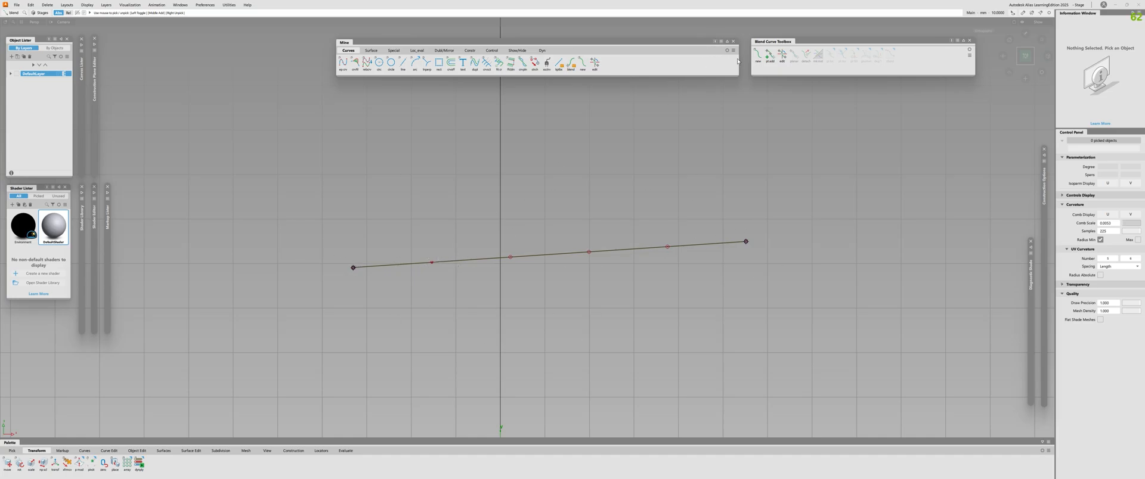
left_click(769, 55)
left_click(536, 256)
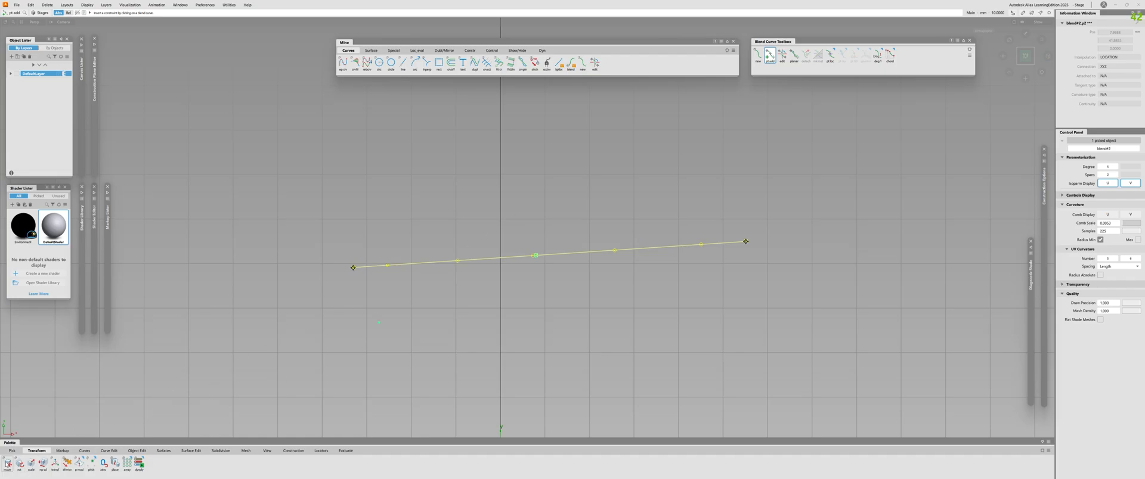
left_click(7, 463)
left_click_drag(513, 341, 513, 235)
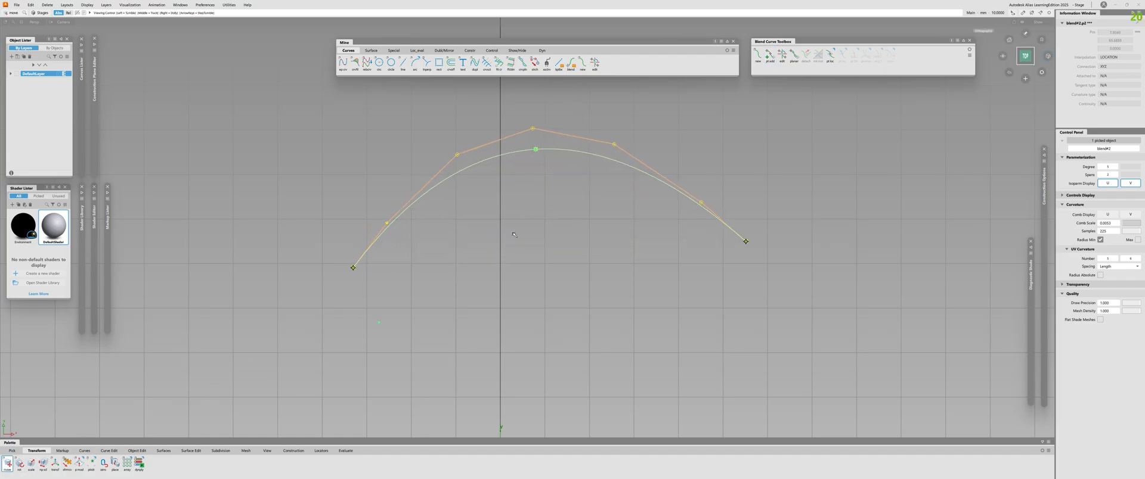
right_click_drag(514, 235, 521, 188, "alt+shift")
left_click_drag(521, 187, 591, 179, "ctrl+shift")
right_click_drag(590, 179, 564, 177, "alt+shift")
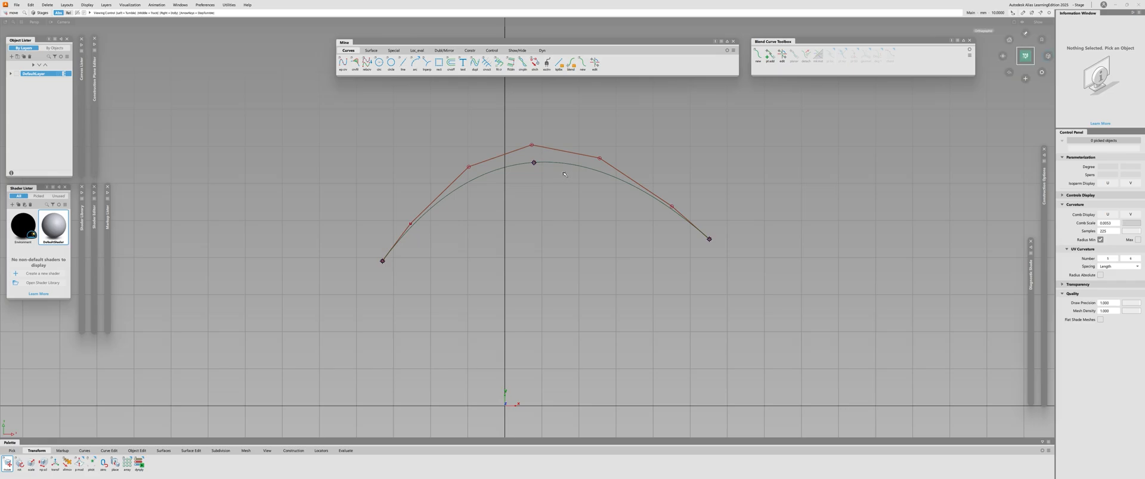
right_click_drag(563, 178, 561, 170, "alt+shift")
left_click_drag(546, 205, 546, 179, "ctrl+shift")
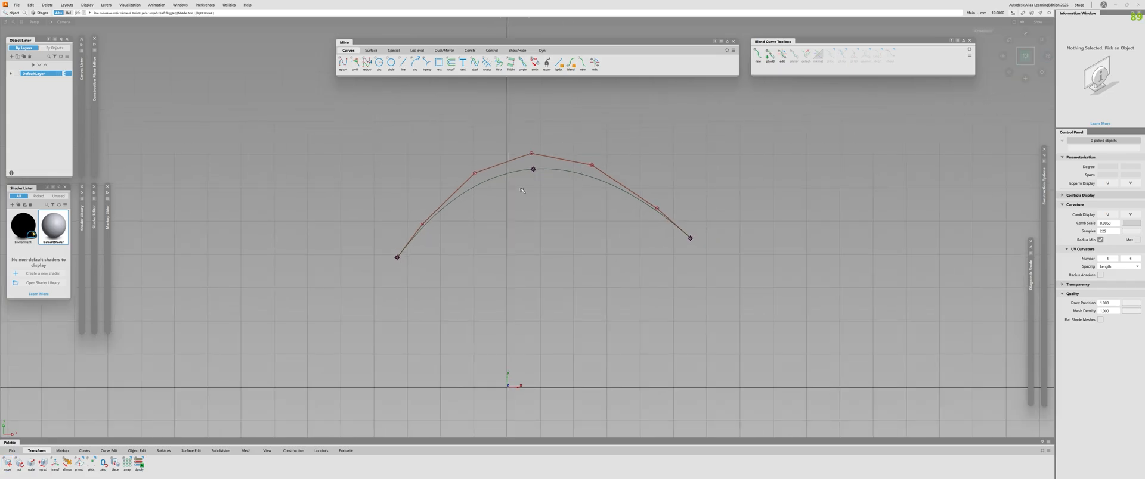
right_click_drag(546, 204, 312, 291, "alt+shift")
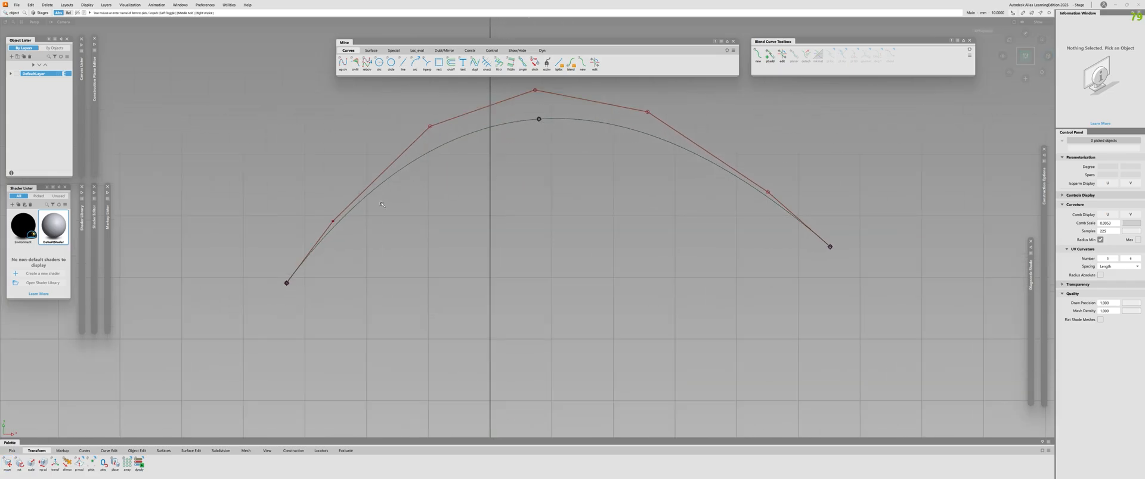
Step: Select the whole arched blend curve and delete it
right_click_drag(605, 223, 574, 171, "alt+shift")
middle_click_drag(500, 206, 467, 228, "alt+shift")
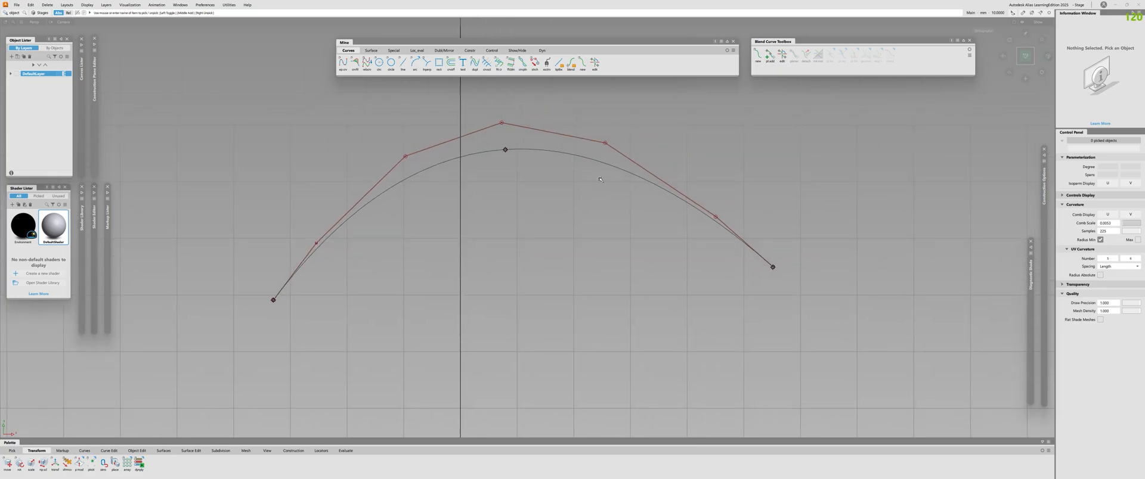
left_click_drag(643, 131, 545, 235)
key("Delete")
key("Return")
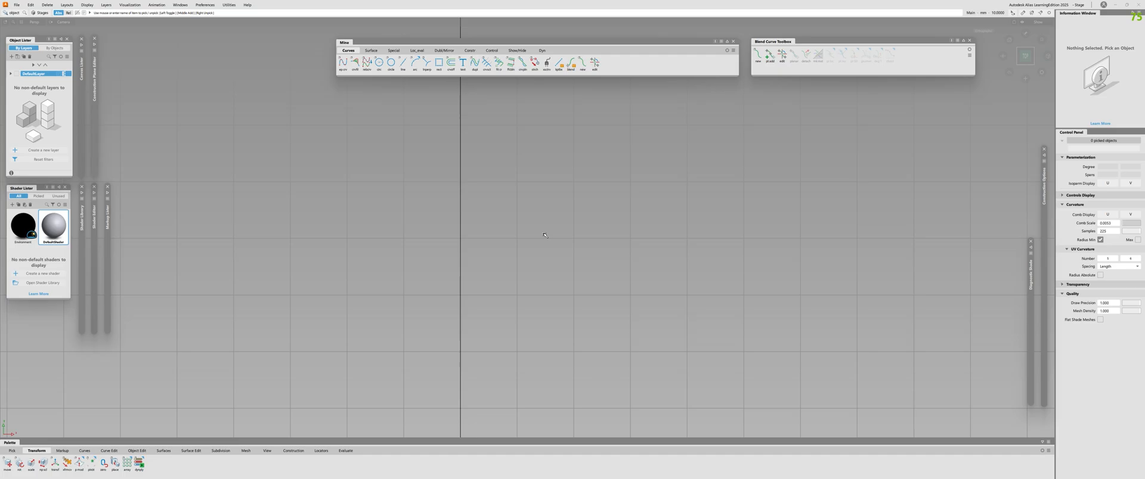
Step: Draw a wavy blend curve through five points alternating high and low across the grid
left_click(757, 55)
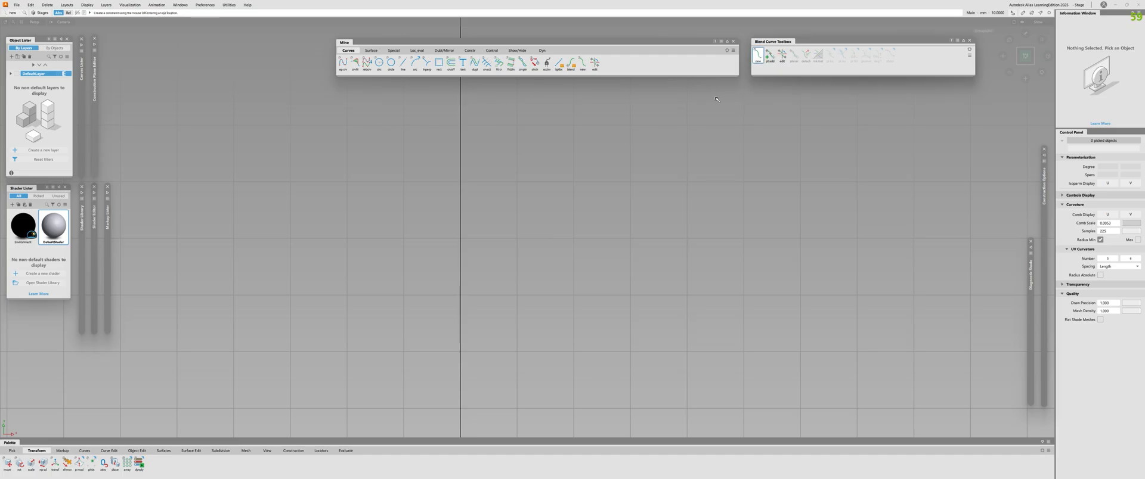
left_click(314, 164)
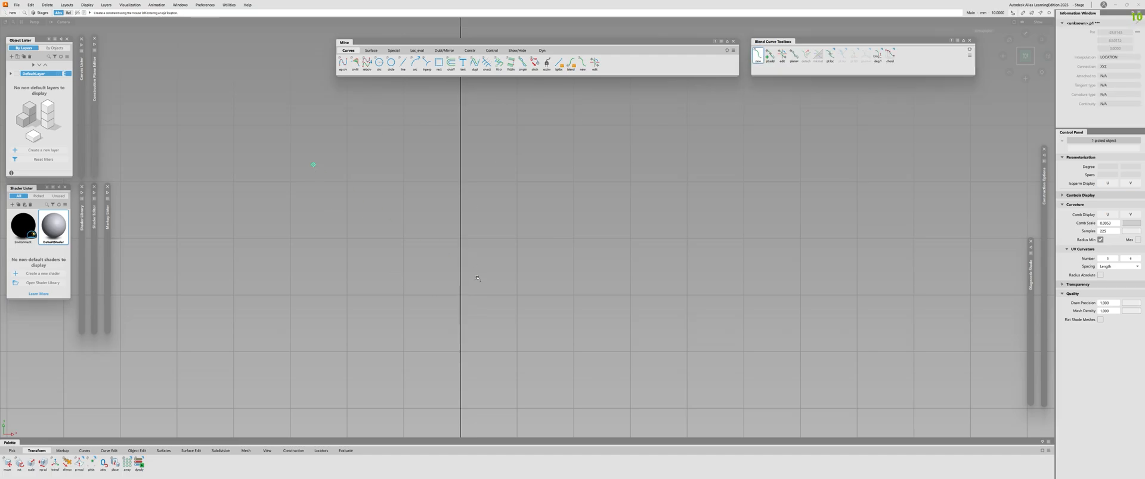
left_click(477, 277)
left_click(681, 159)
left_click(876, 241)
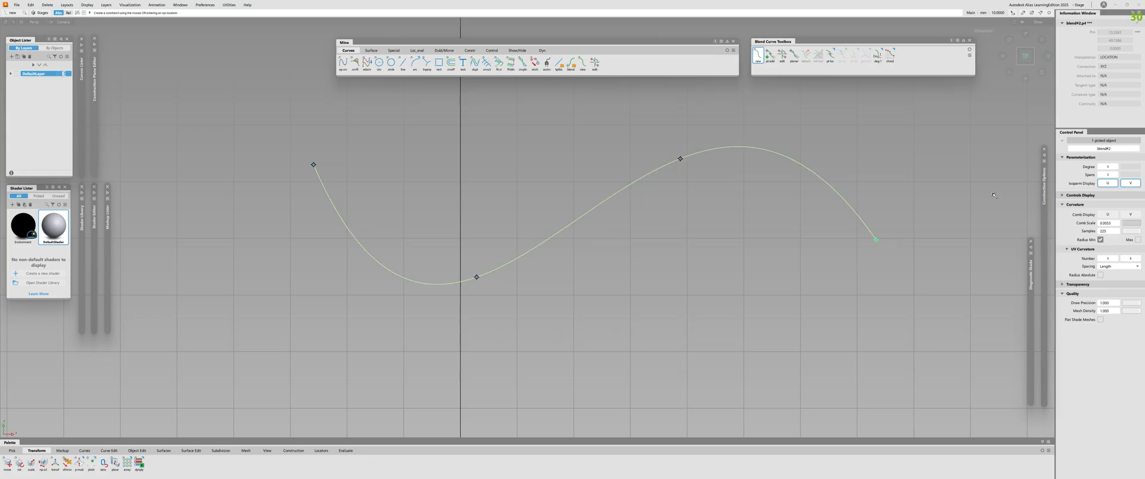
left_click(984, 173)
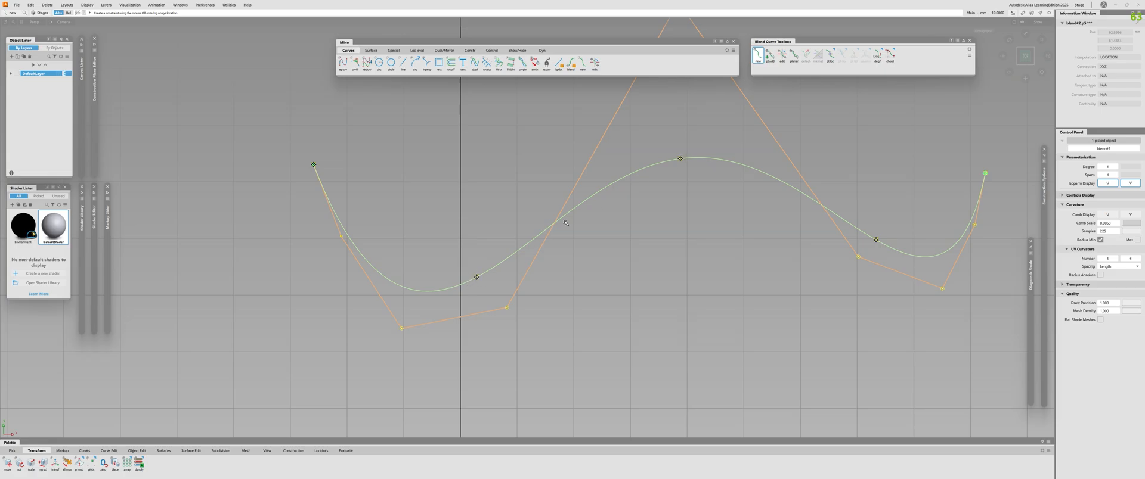
Step: Examine the wavy blend curve's points, hull and shape along its whole length
right_click_drag(878, 277, 916, 277, "alt+shift")
middle_click_drag(857, 243, 429, 266, "alt+shift")
right_click_drag(677, 212, 524, 212, "alt+shift")
right_click_drag(573, 262, 728, 268, "alt+shift")
middle_click_drag(728, 269, 713, 237, "alt+shift")
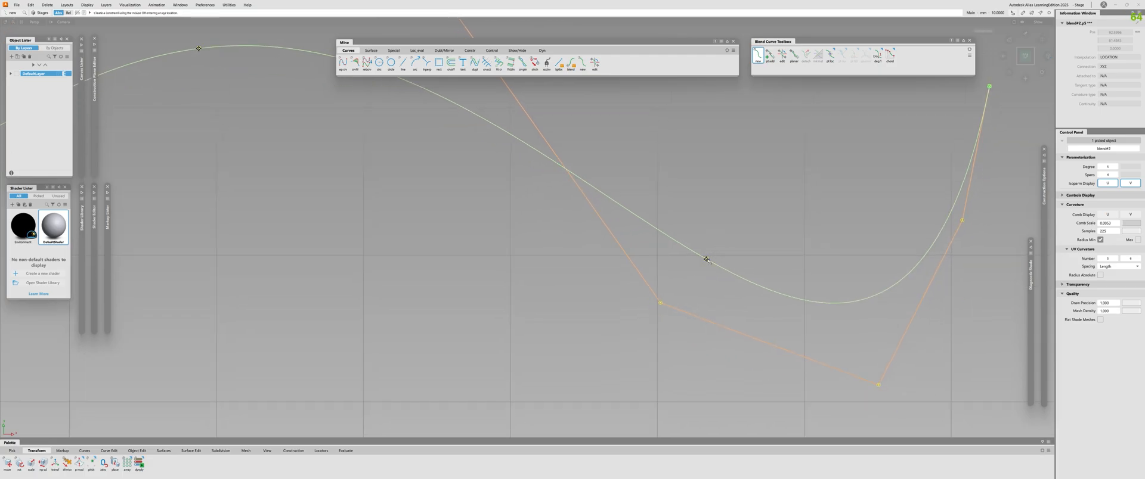
right_click_drag(706, 259, 618, 260, "alt+shift")
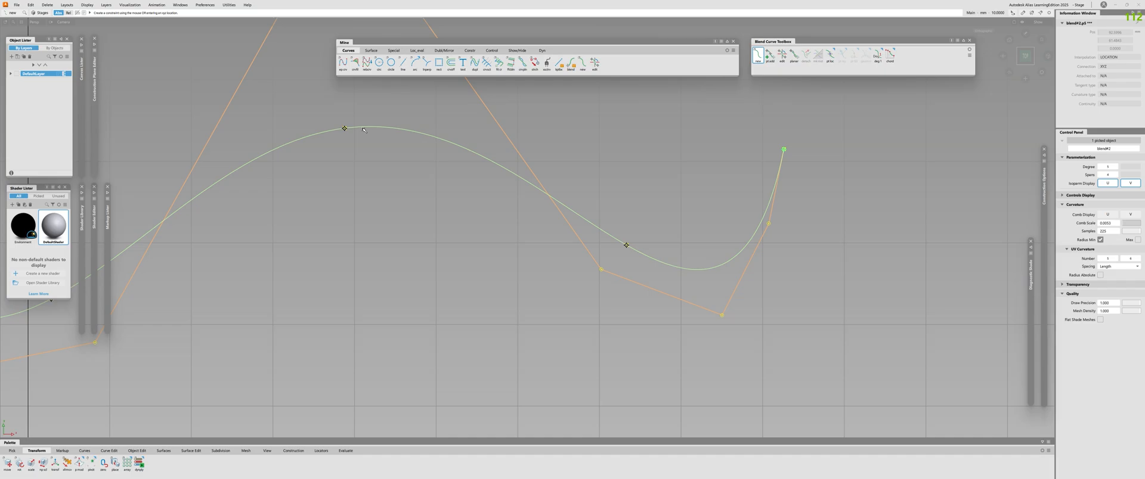
right_click_drag(693, 255, 625, 255, "alt+shift")
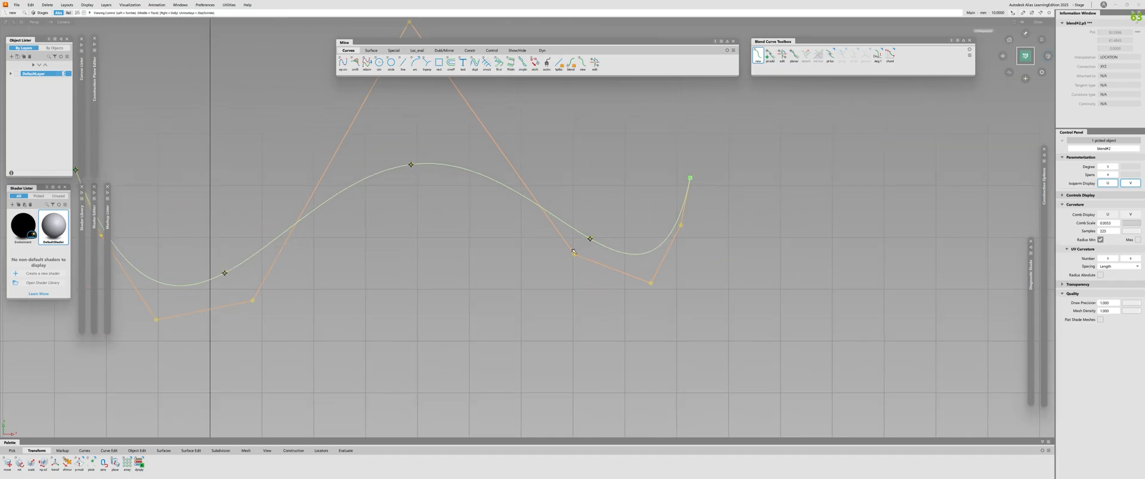
middle_click_drag(393, 193, 549, 214, "alt+shift")
right_click_drag(549, 215, 441, 262, "alt+shift")
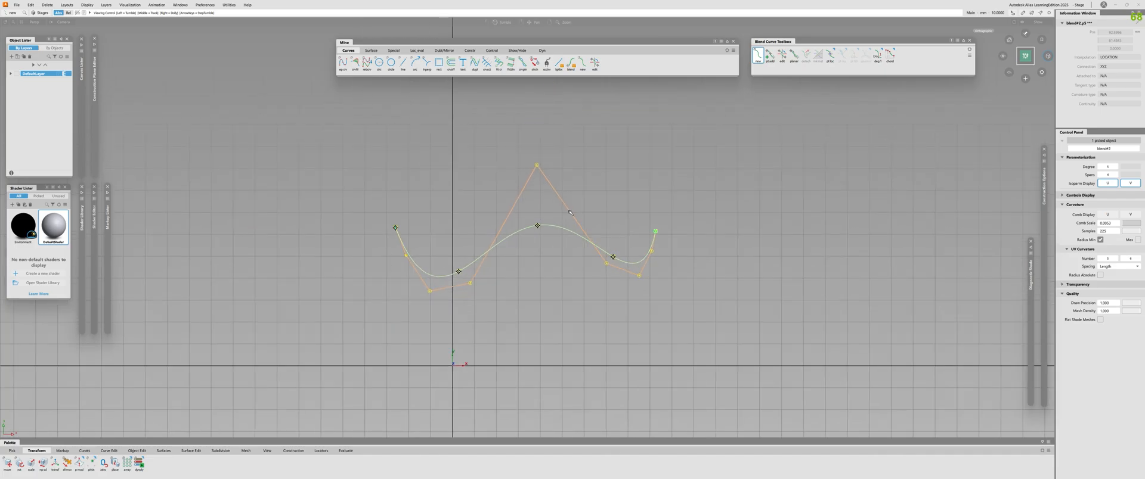
right_click_drag(569, 212, 735, 265, "alt+shift")
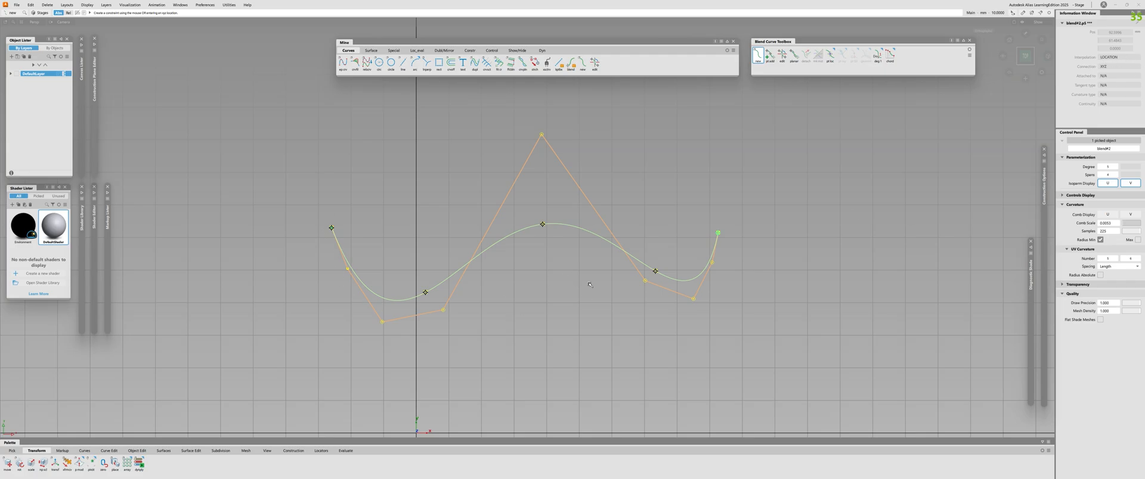
right_click_drag(453, 280, 521, 298, "alt+shift")
Step: Select the wavy five-point blend curve and delete it
key("Escape")
left_click_drag(611, 205, 610, 268)
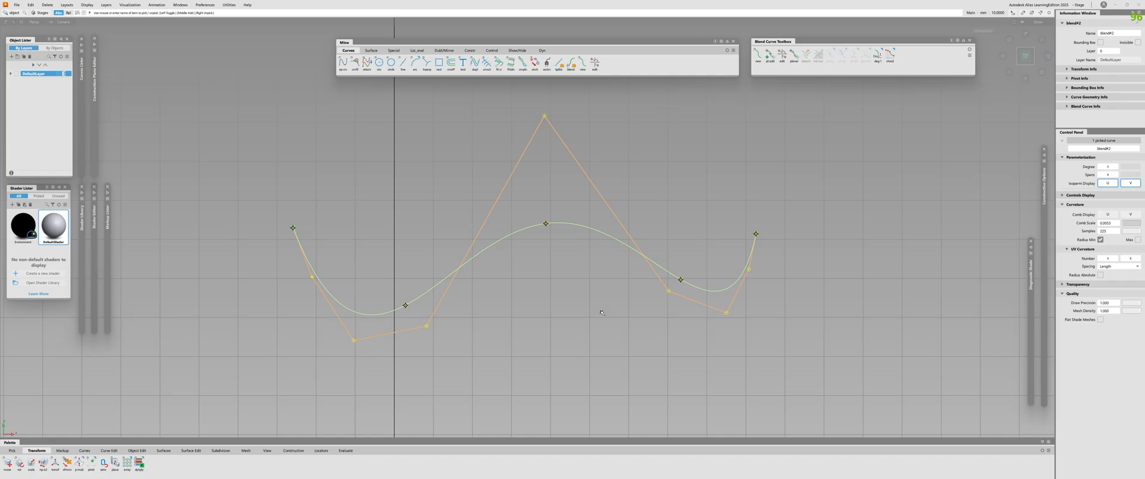
key("Delete")
Step: Draw an arched blend curve with three points, the middle one highest, and deselect it
right_click_drag(596, 215, 582, 209, "alt+shift")
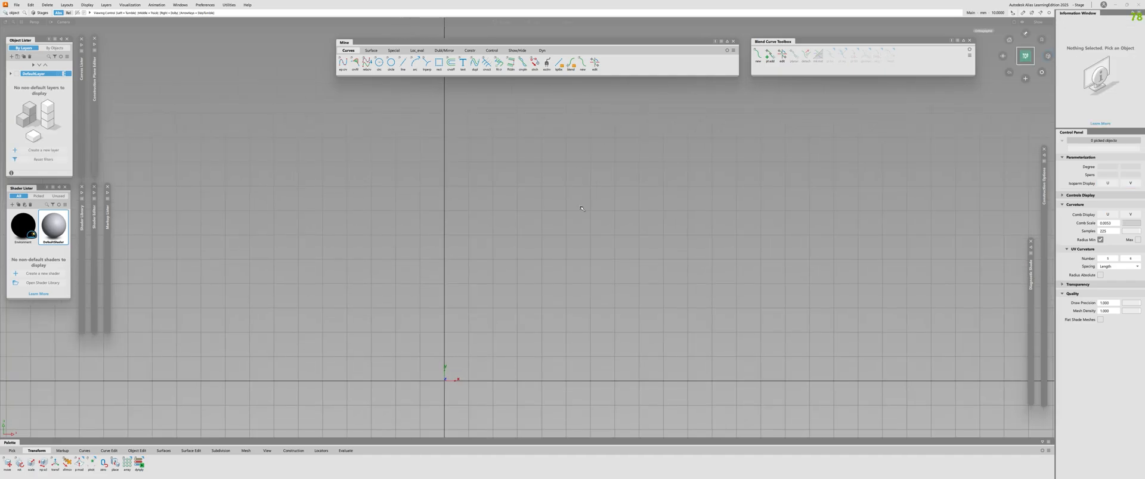
middle_click_drag(581, 209, 664, 223, "alt+shift")
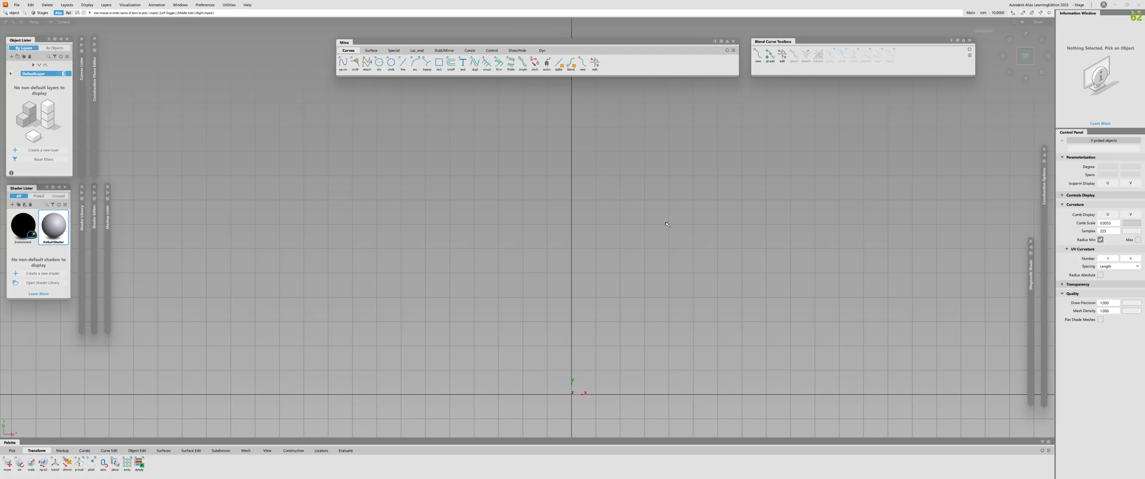
left_click(582, 64)
left_click(429, 203)
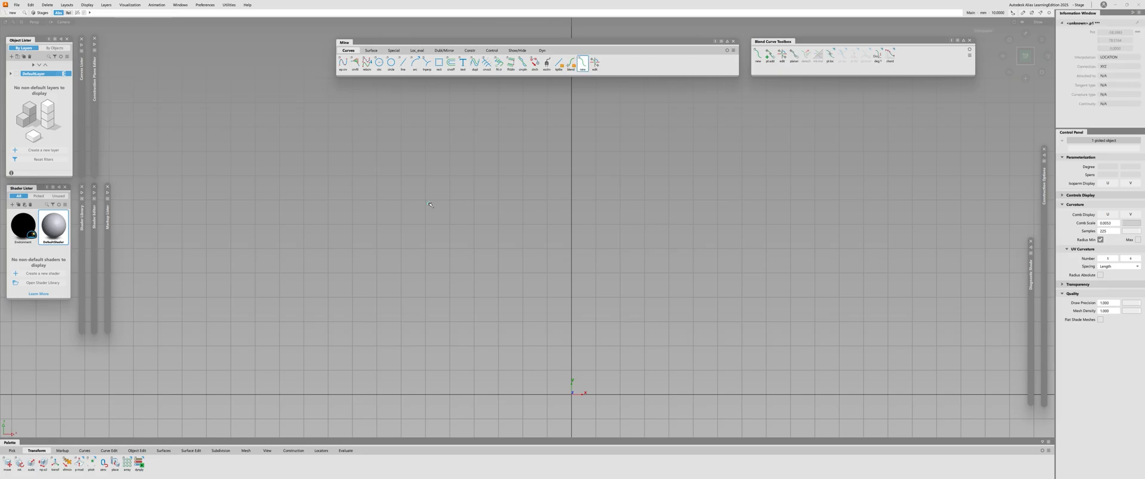
left_click(653, 122)
left_click(867, 234)
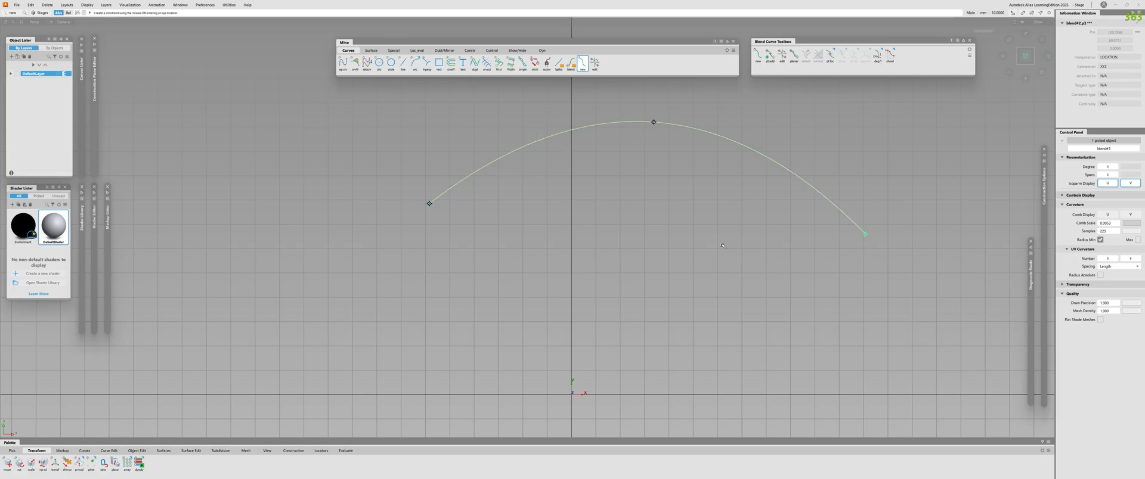
key("space")
right_click_drag(647, 188, 704, 188, "alt+shift")
middle_click_drag(704, 188, 551, 280, "alt+shift")
key("Escape")
key("ctrl+h")
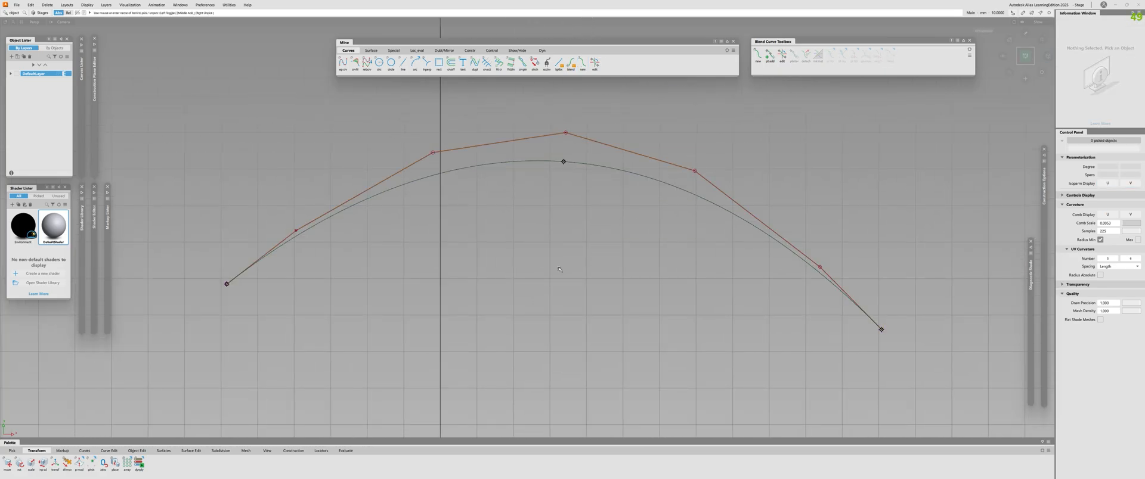
Step: Pick the arched curve and expand its Blend Curve Info to examine the degree and parameterization
right_click_drag(559, 270, 319, 262, "alt+shift")
middle_click_drag(319, 263, 310, 244, "alt+shift")
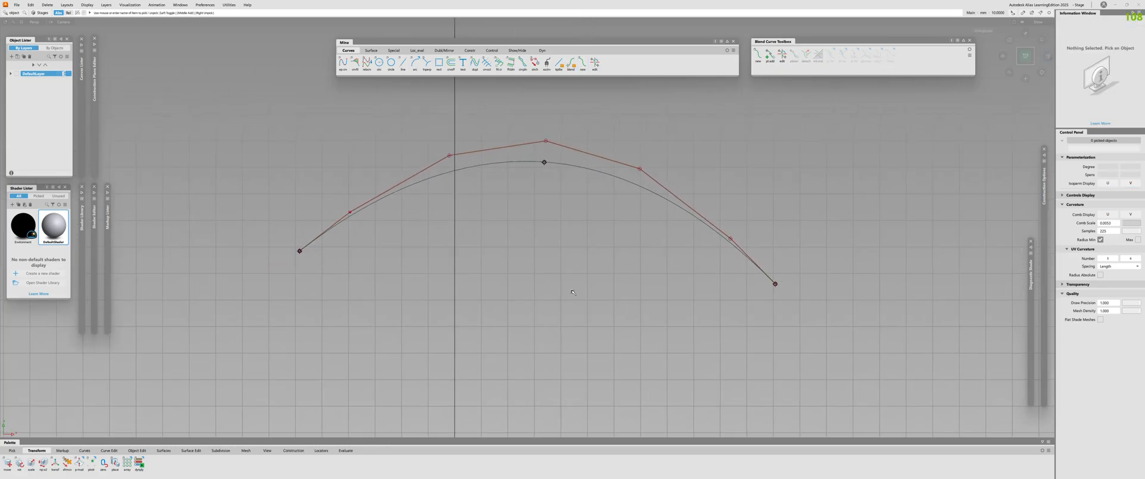
left_click(309, 260)
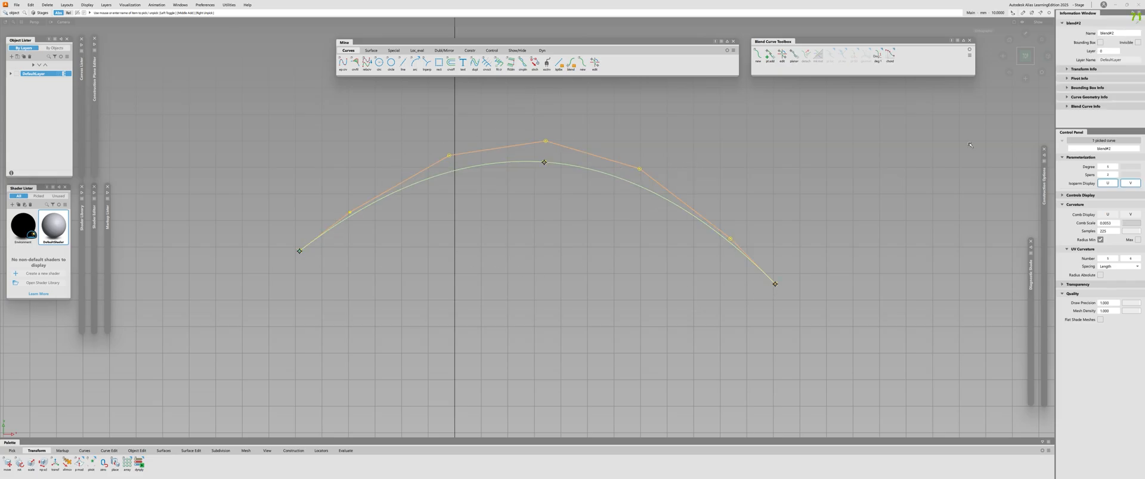
left_click(1070, 106)
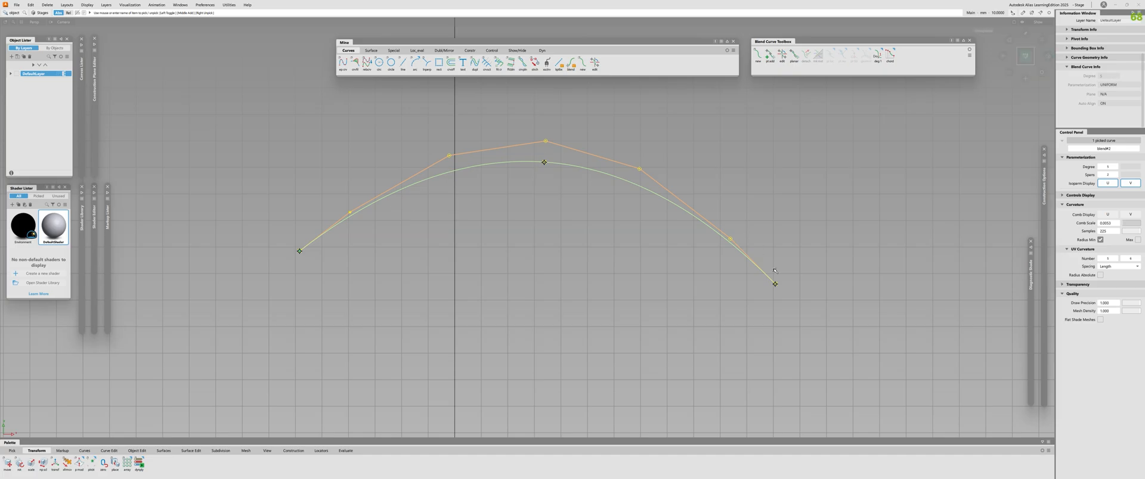
right_click_drag(755, 203, 662, 193, "alt+shift")
left_click(641, 184)
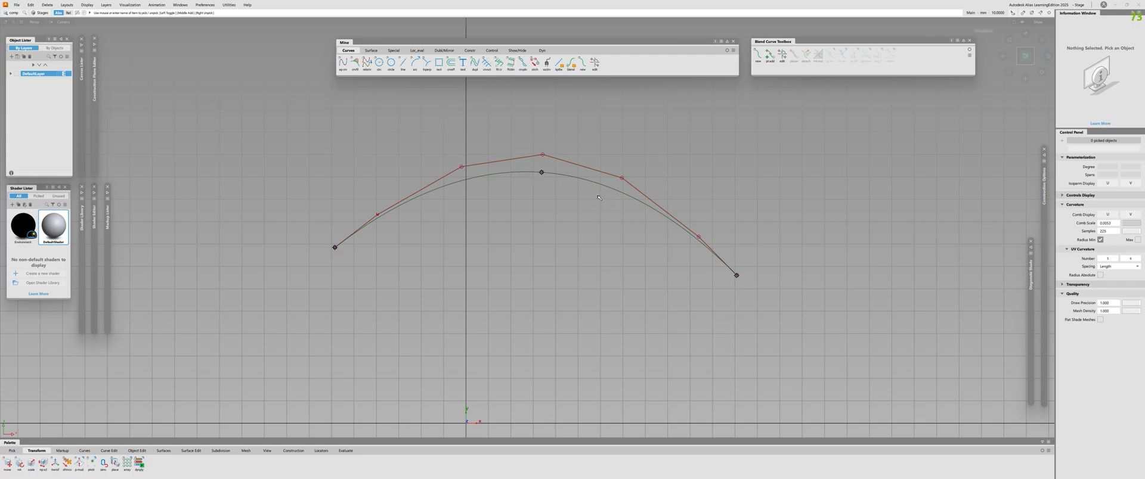
left_click(632, 184)
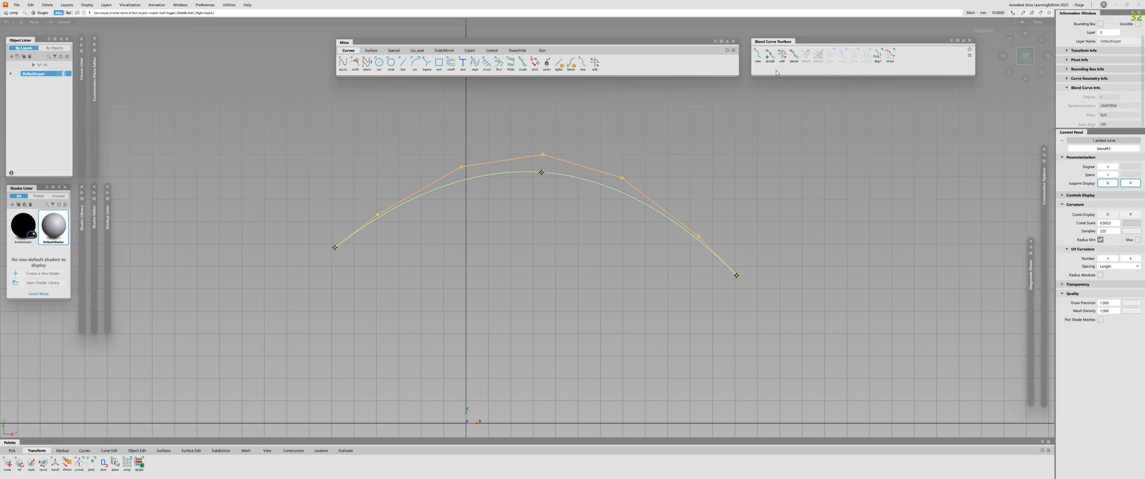
Step: Apply Blend Curve Degree 5 to the picked arch, followed by Blend Curve Degree 7
left_click(877, 54)
left_click(902, 100)
left_click(877, 55)
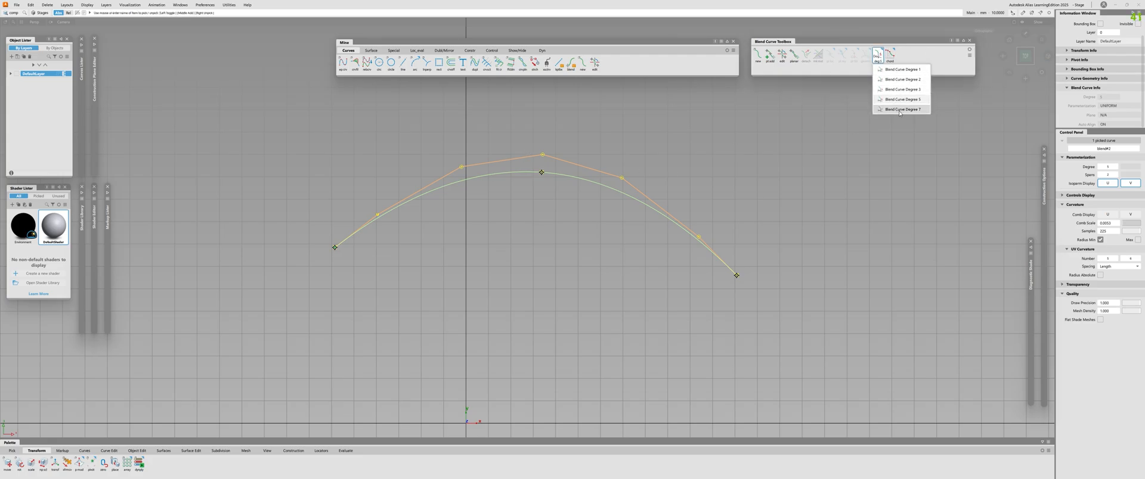
left_click(902, 109)
Step: Try Blend Curve Degree 2 on the arch, followed by Blend Curve Degree 3
left_click(877, 54)
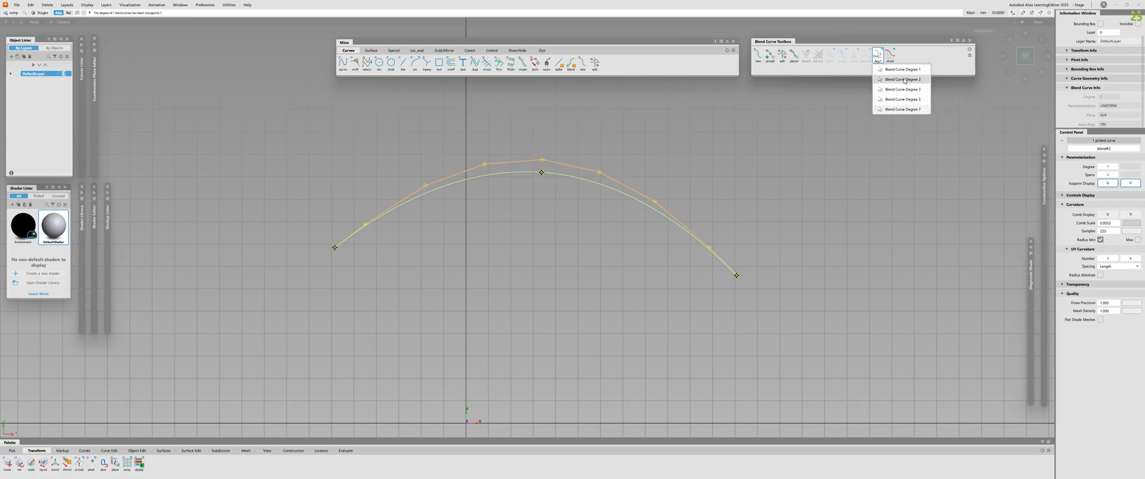
left_click(903, 79)
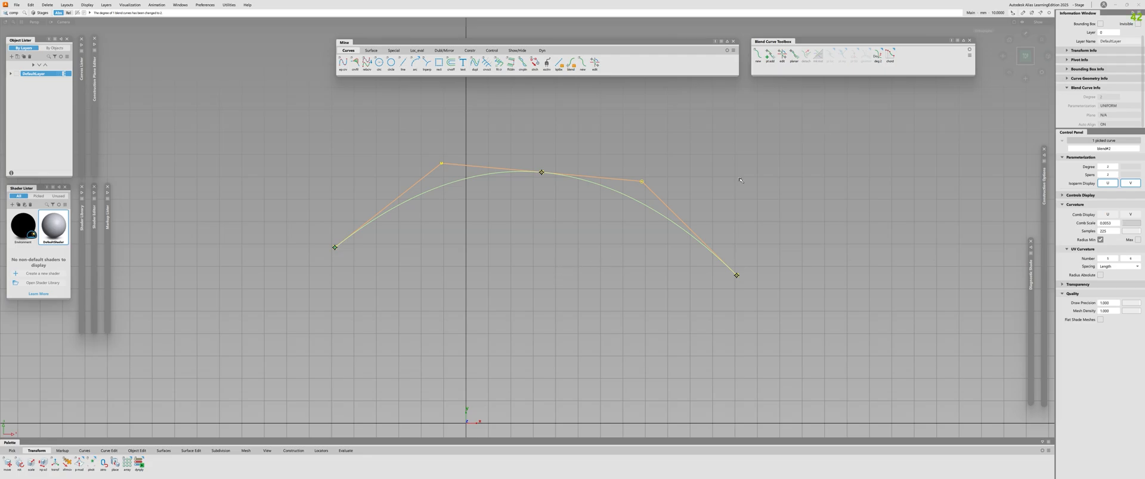
left_click(877, 55)
left_click(889, 90)
Step: Set the arched blend curve's degree to 5 and deselect the curve
left_click(881, 58)
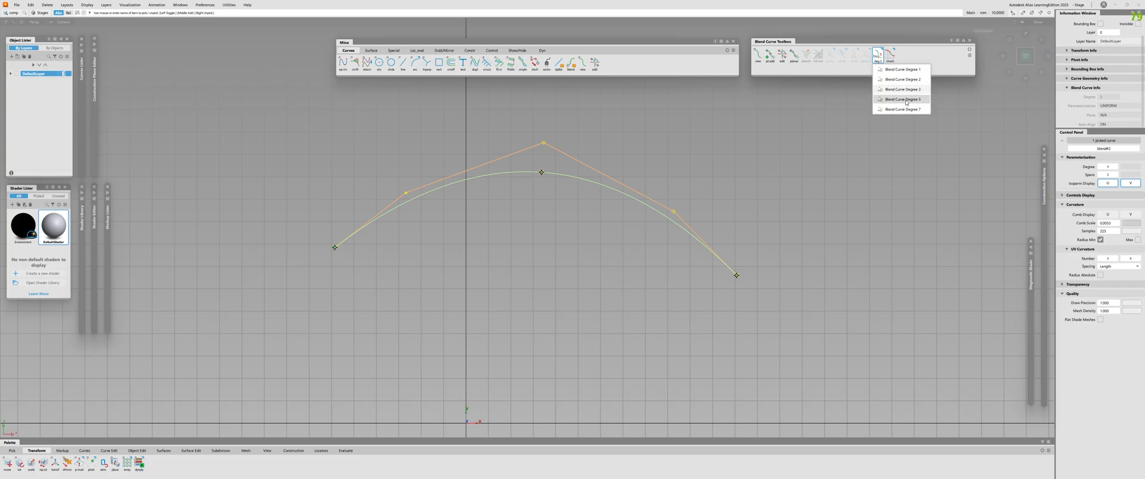
left_click(902, 99)
right_click_drag(764, 171, 693, 155, "alt+shift")
left_click(689, 178)
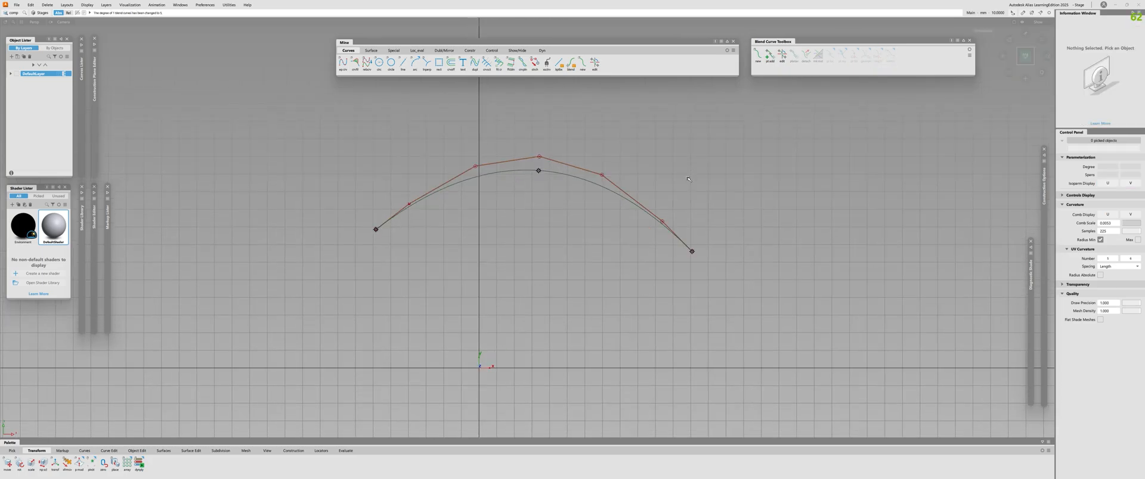
Step: Pick the blend point at the arch's right end with Blend Curve Edit to show its tangent manipulator
left_click_drag(688, 179, 721, 208, "ctrl+shift")
right_click_drag(665, 214, 715, 209, "alt+shift")
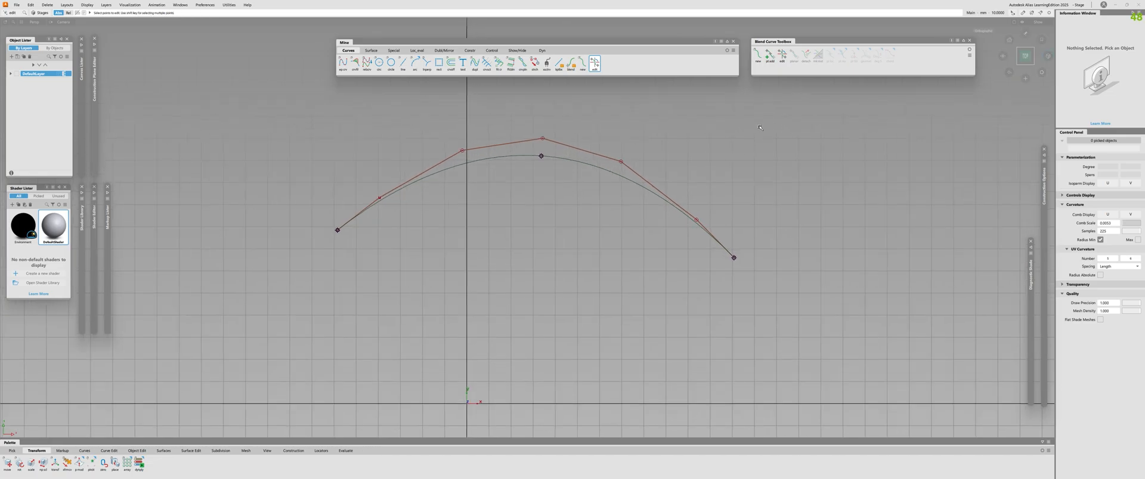
left_click(781, 55)
left_click_drag(771, 225, 705, 286)
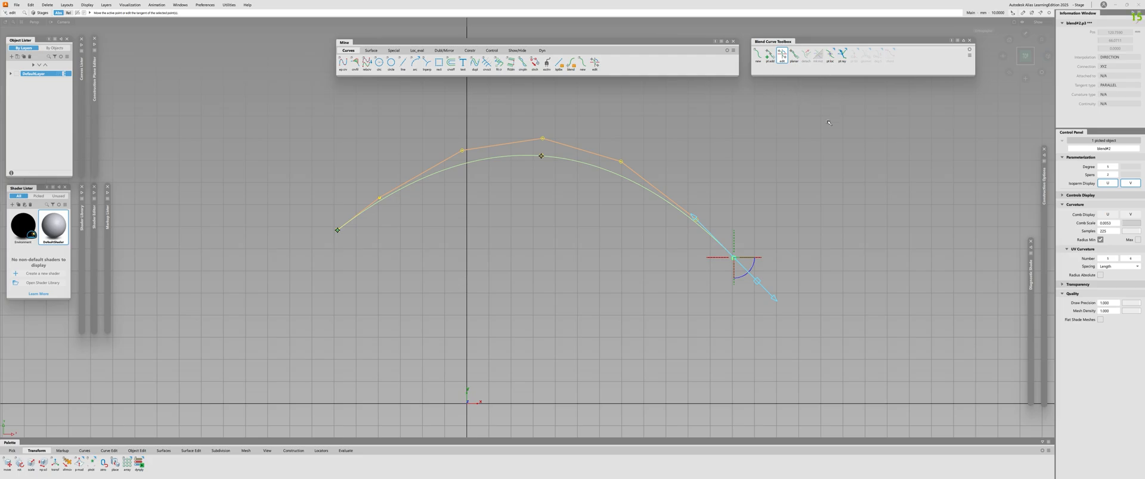
right_click_drag(841, 88, 854, 87, "alt+shift")
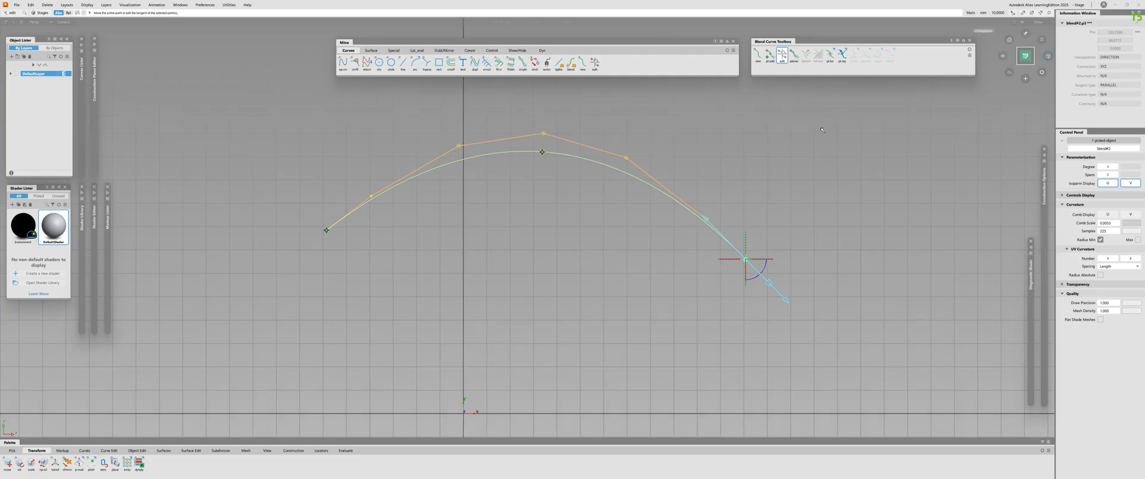
Step: Review the end point's interpolation options, choose the Parallel constraint, and switch it to Blend Constraint Directed
left_click(829, 56)
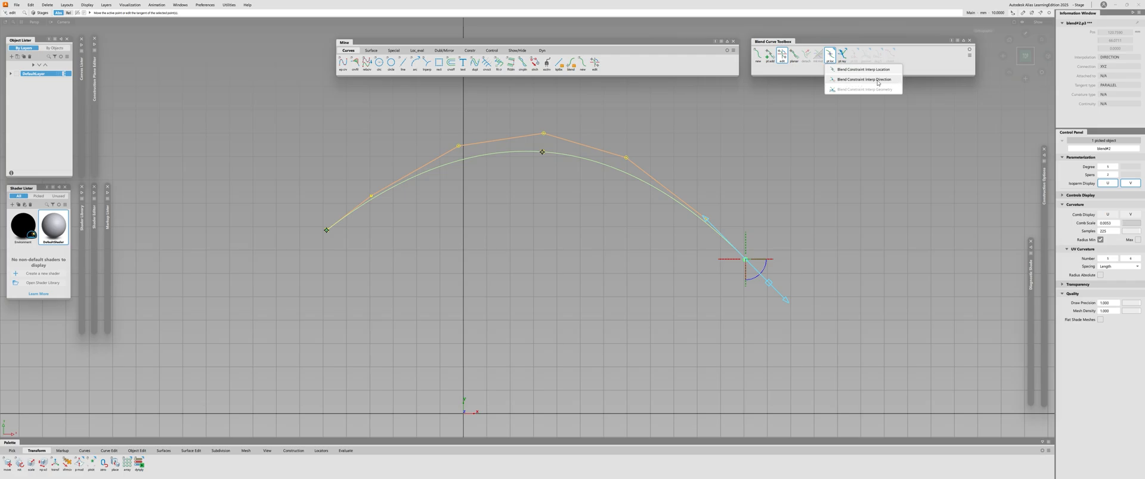
left_click(841, 55)
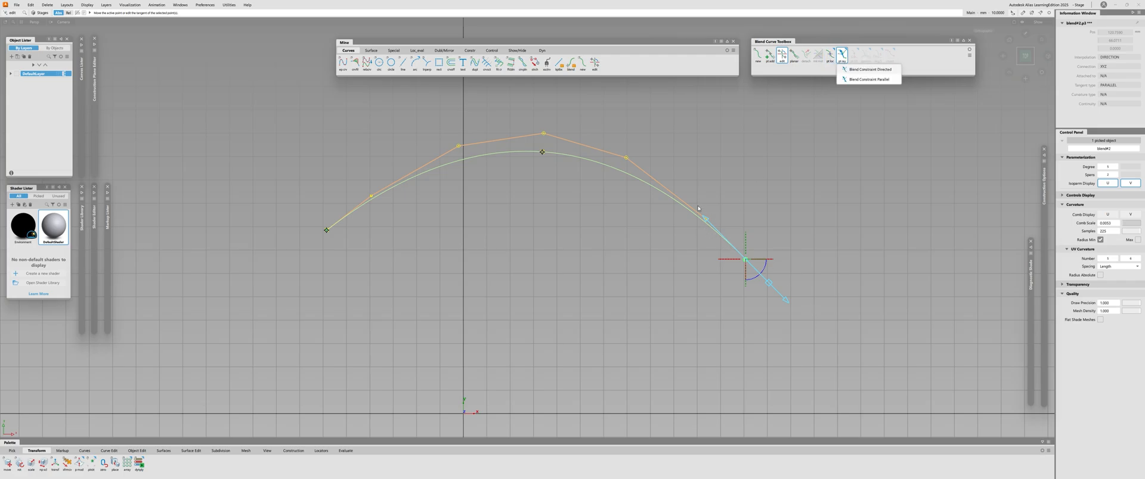
left_click(840, 55)
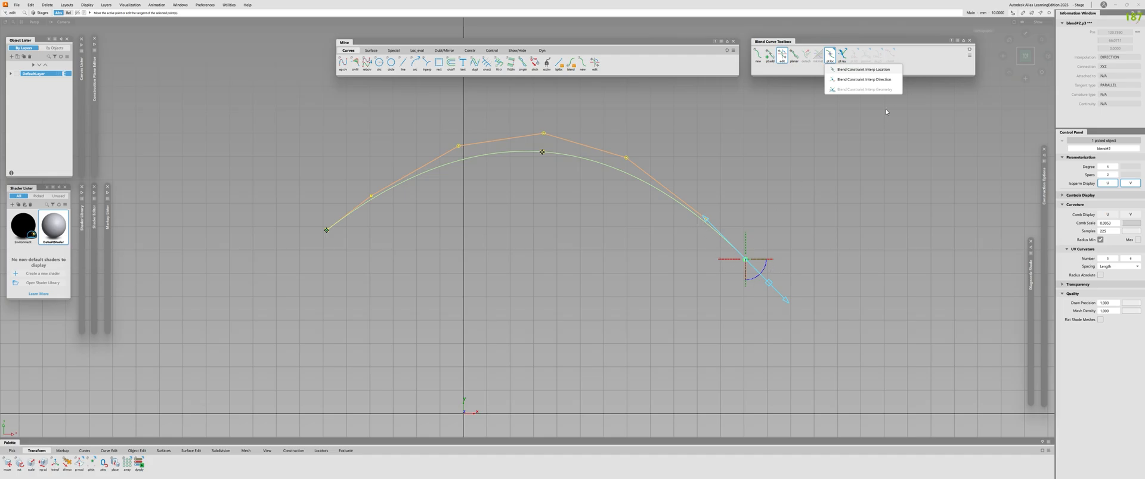
mouse_move(841, 55)
left_click(865, 79)
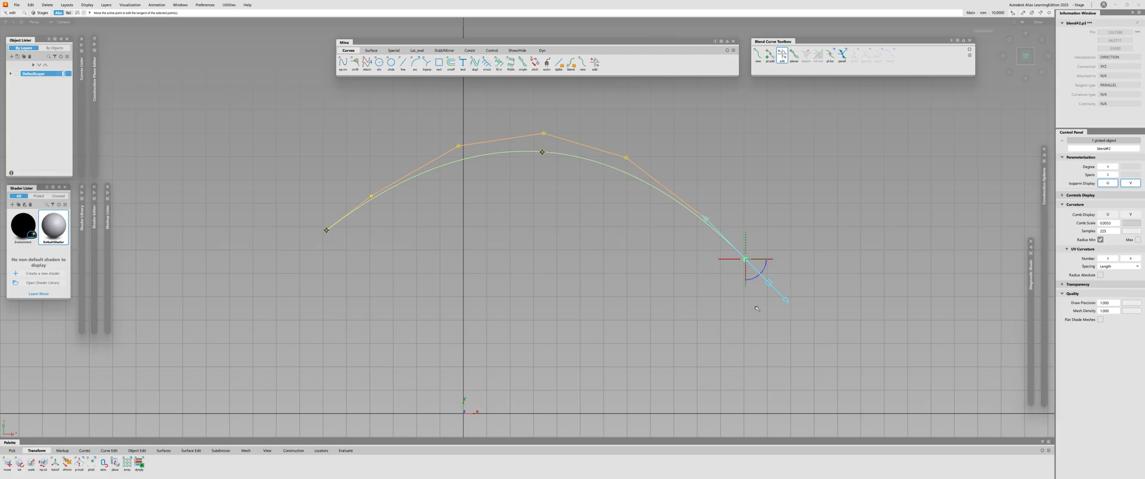
left_click_drag(842, 57, 867, 72)
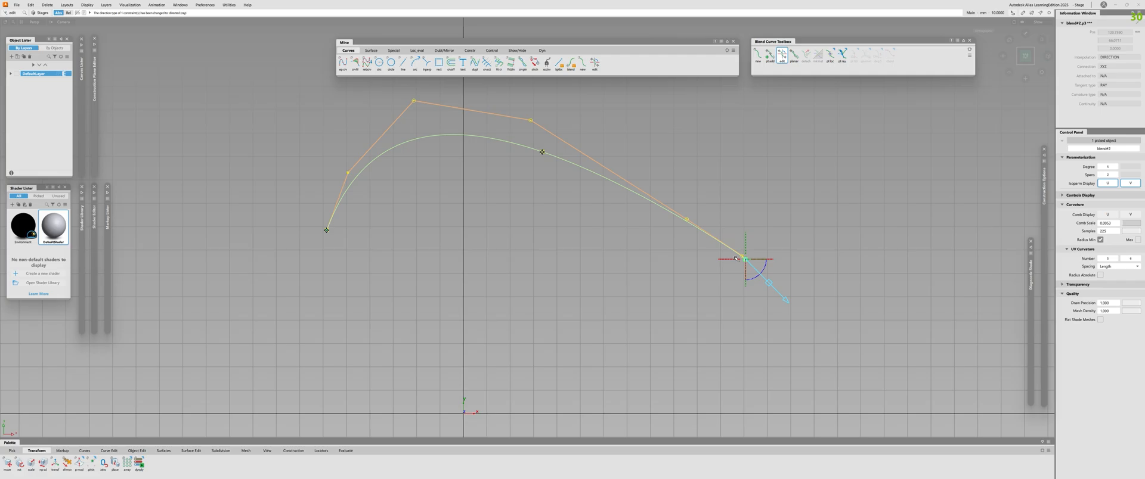
Step: Adjust the direction and length of the tangent at the arch's right end with the Blend Curve Edit manipulator
left_click_drag(758, 273, 774, 272)
left_click_drag(762, 234, 897, 227)
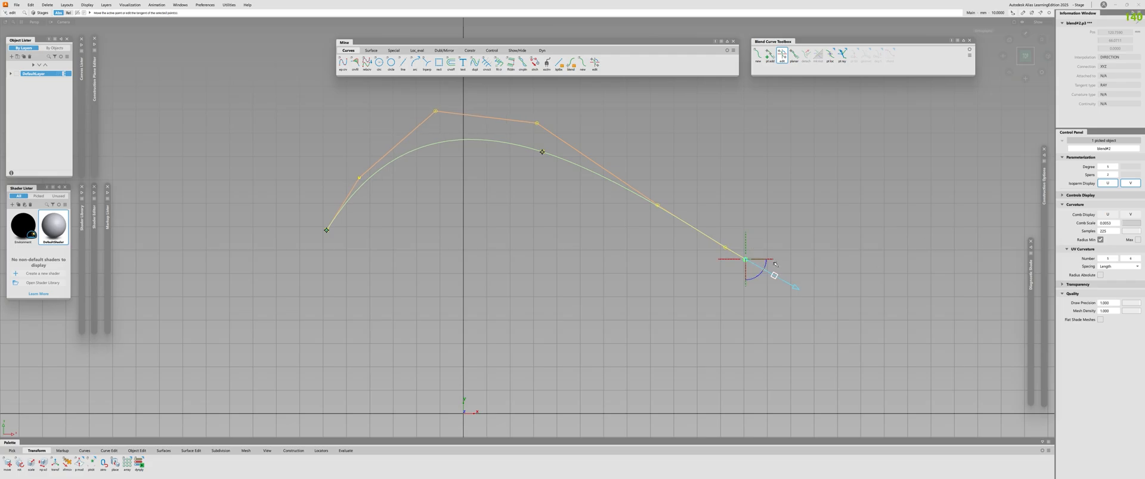
left_click_drag(775, 232, 929, 270)
left_click_drag(760, 276, 958, 388)
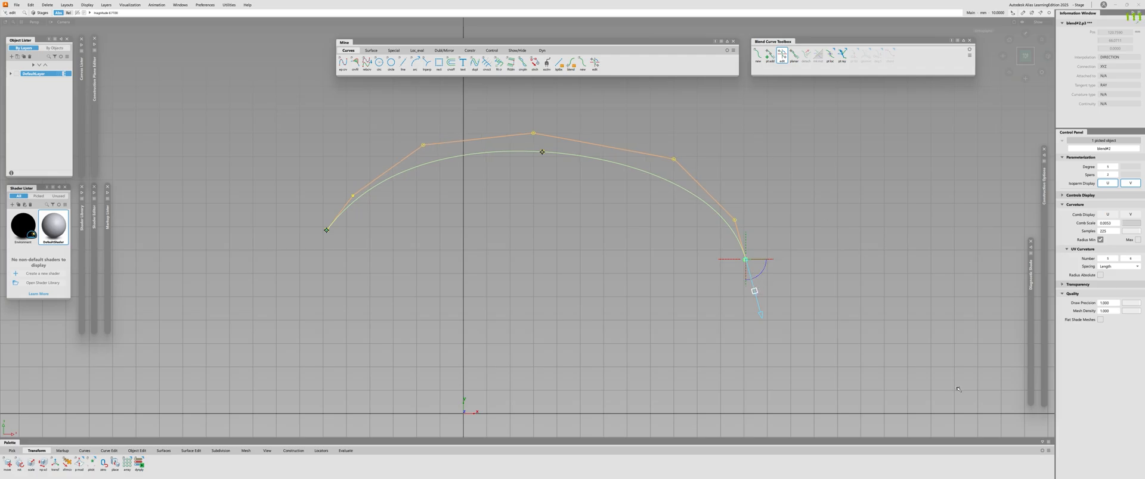
left_click_drag(793, 262, 821, 178)
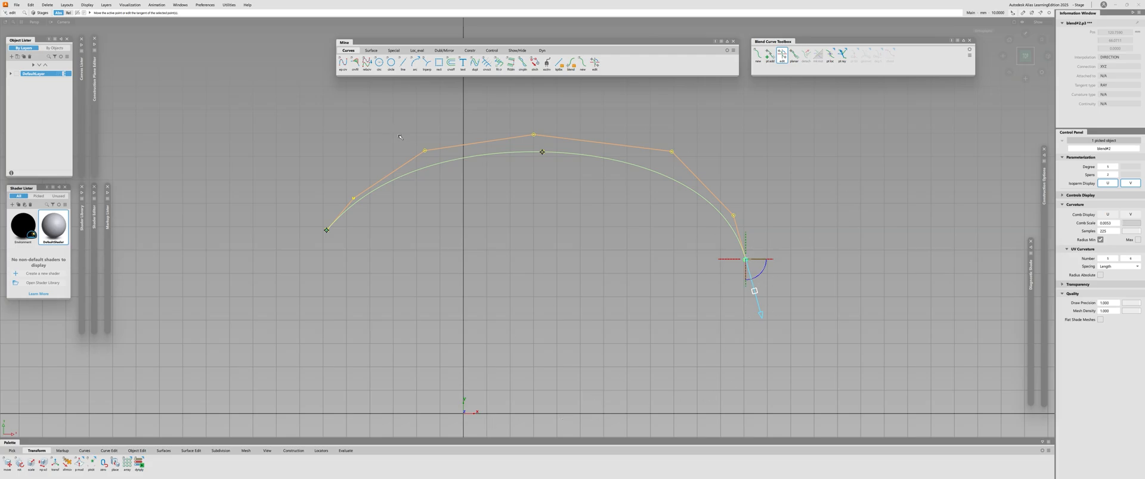
left_click_drag(757, 292, 828, 170)
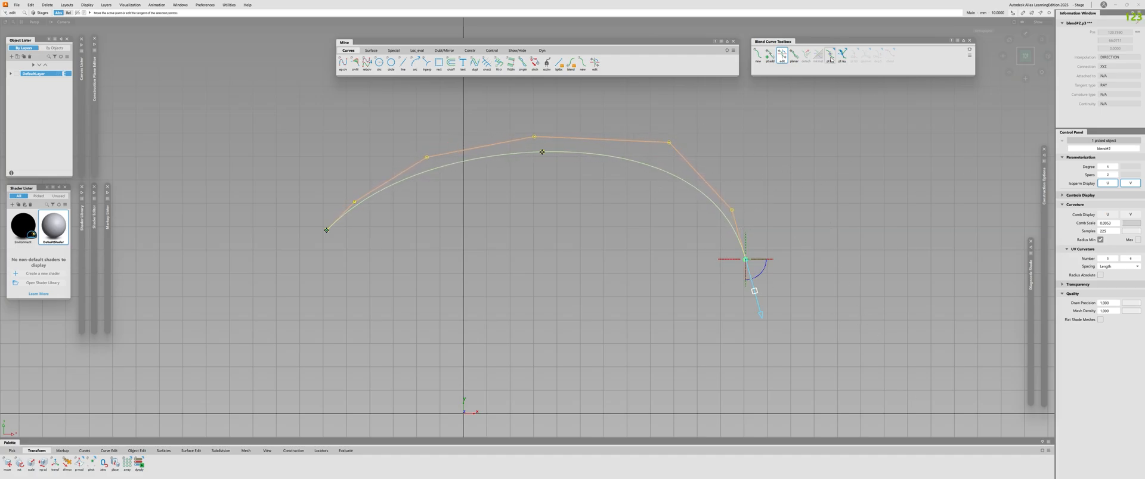
Step: Leave the tangent editing and delete the arched blend curve
right_click_drag(828, 111, 775, 143, "alt+shift")
key("Escape")
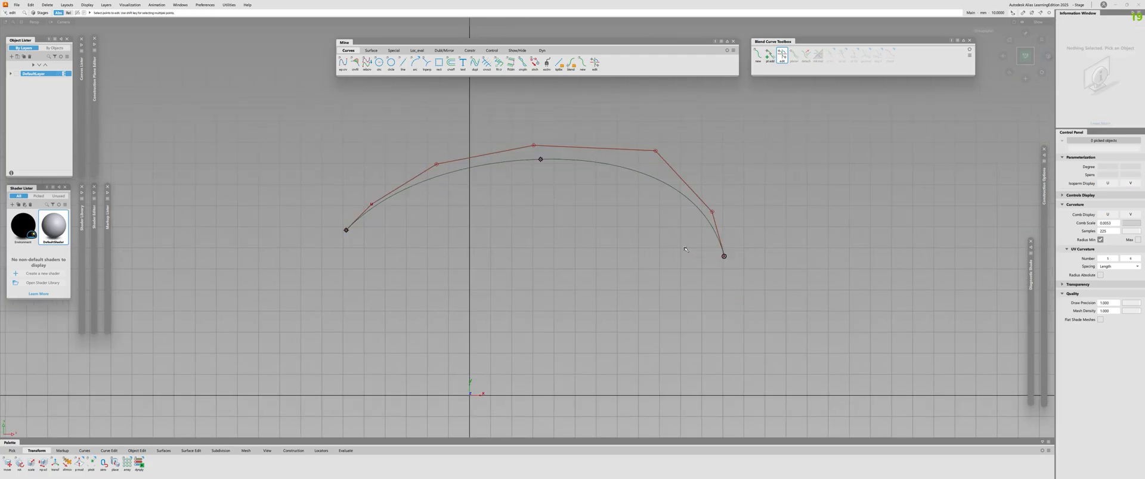
left_click_drag(742, 151, 545, 284)
key("Delete")
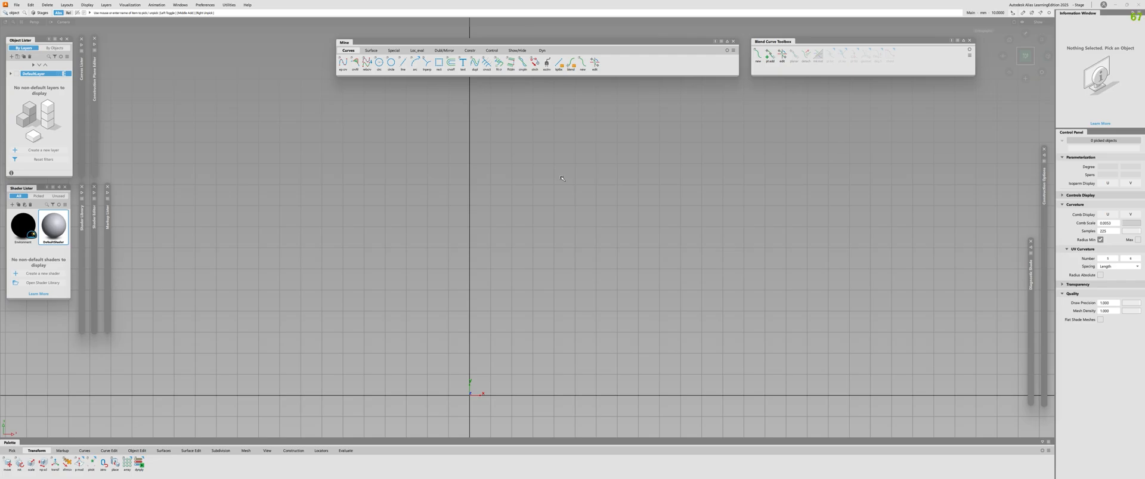
Step: Draw a two-point blend curve sloping gently down to the right above the origin
right_click_drag(522, 231, 495, 231, "alt+shift")
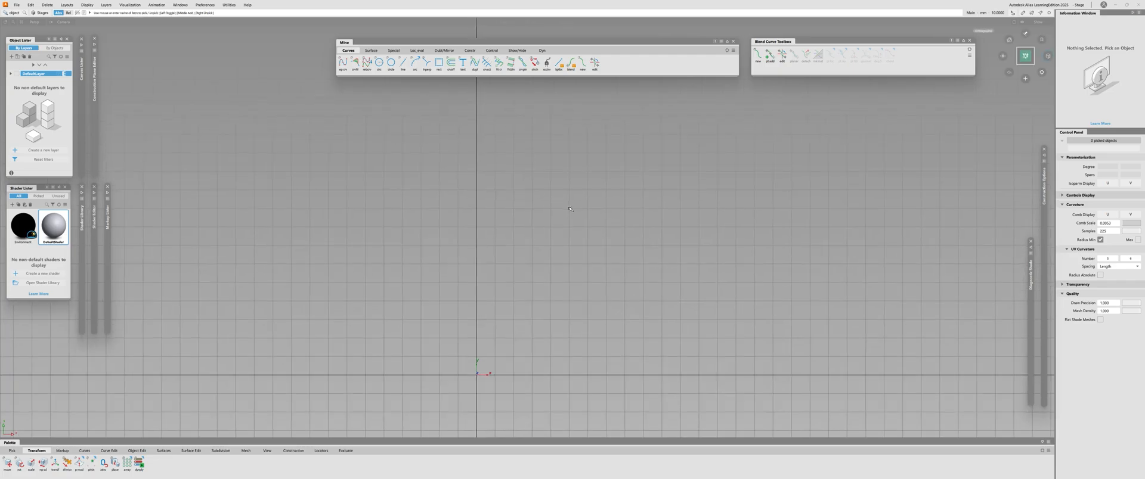
left_click(582, 63)
left_click(425, 213)
left_click(738, 263)
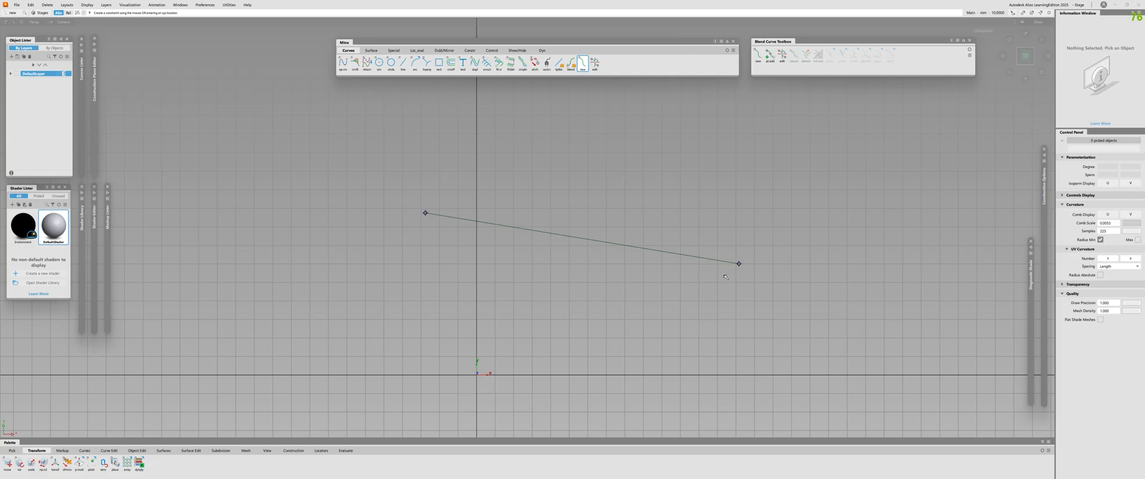
right_click_drag(725, 277, 752, 276, "alt+shift")
left_click(556, 235)
left_click(511, 324)
Step: Draw a straight two-point edit-point curve rising toward the blend curve's left end, leaving a gap between them
right_click_drag(554, 268, 535, 269, "alt+shift")
mouse_move(534, 269)
middle_mouse_down("alt+shift")
mouse_move(670, 290)
mouse_move(516, 273)
middle_mouse_up("alt+shift")
left_click(387, 267)
left_click(520, 194)
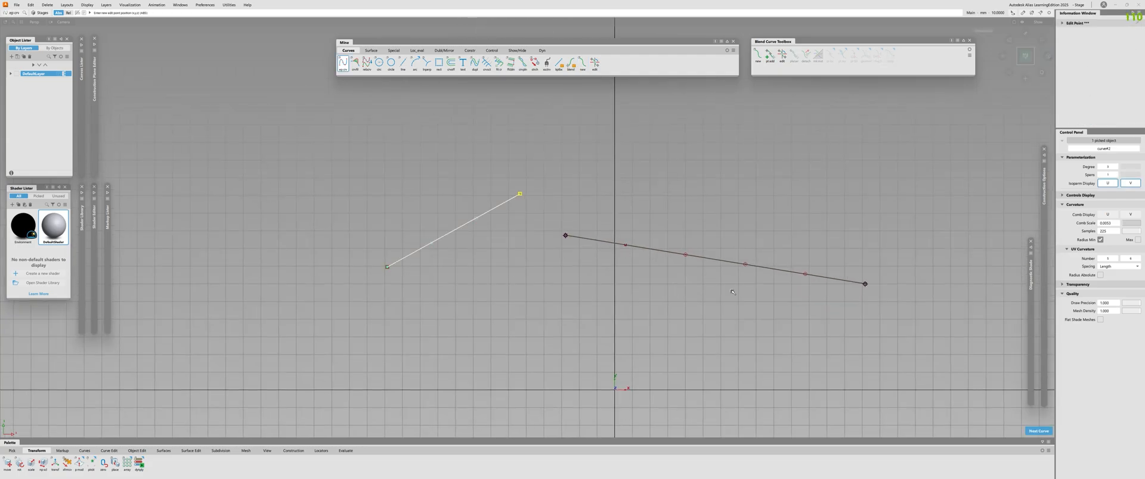
Step: Draw a second straight edit-point curve sloping down beyond the blend curve's right end, leaving a gap between them
left_click(343, 63)
right_click_drag(782, 239, 763, 239, "alt+shift")
middle_click_drag(763, 239, 598, 215, "alt+shift")
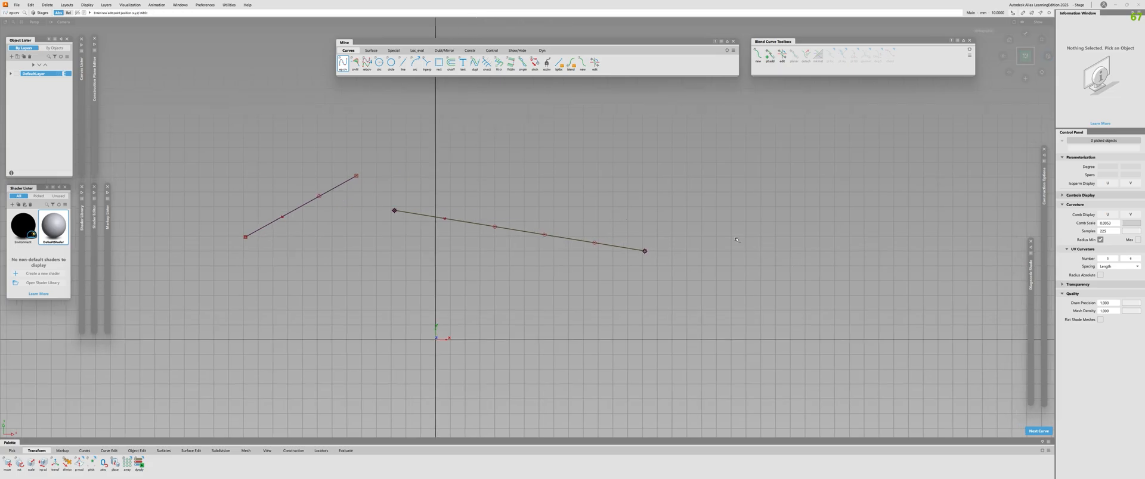
left_click(709, 219)
left_click(832, 291)
key("space")
right_click_drag(489, 235, 517, 235, "alt+shift")
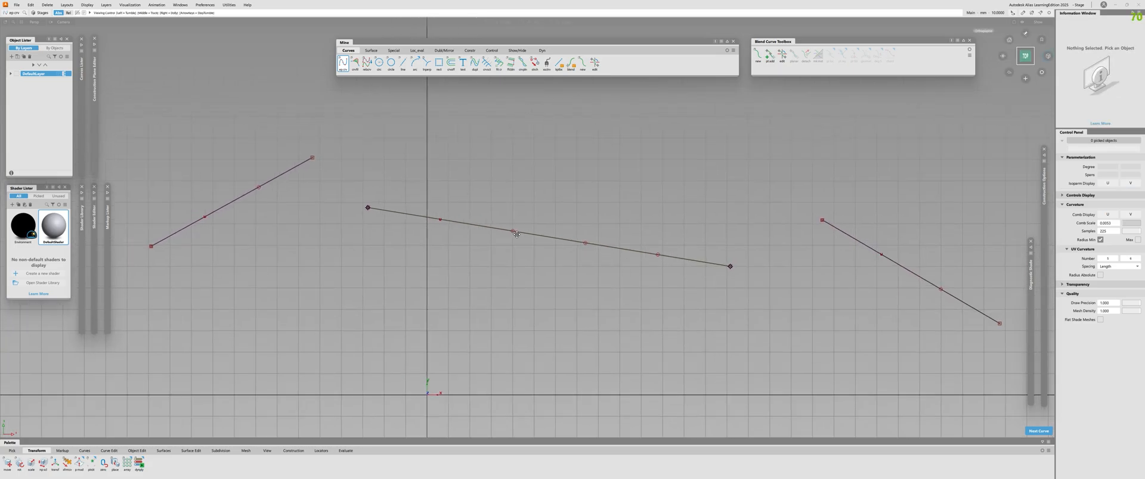
Step: Pick the blend curve's left end point and move it, snapping it onto the upper end of the left line
middle_click_drag(516, 235, 620, 248, "alt+shift")
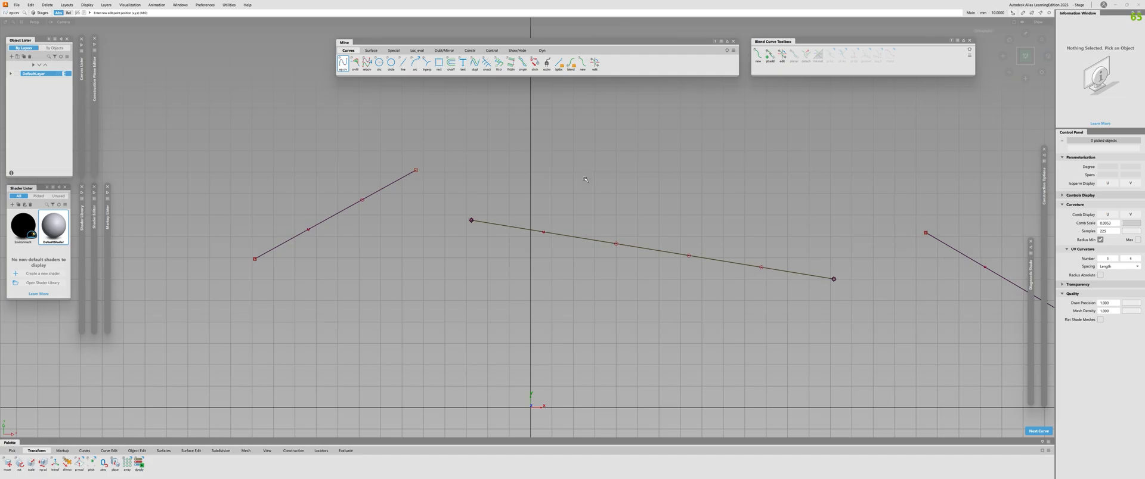
right_click_drag(585, 180, 695, 122, "alt+shift")
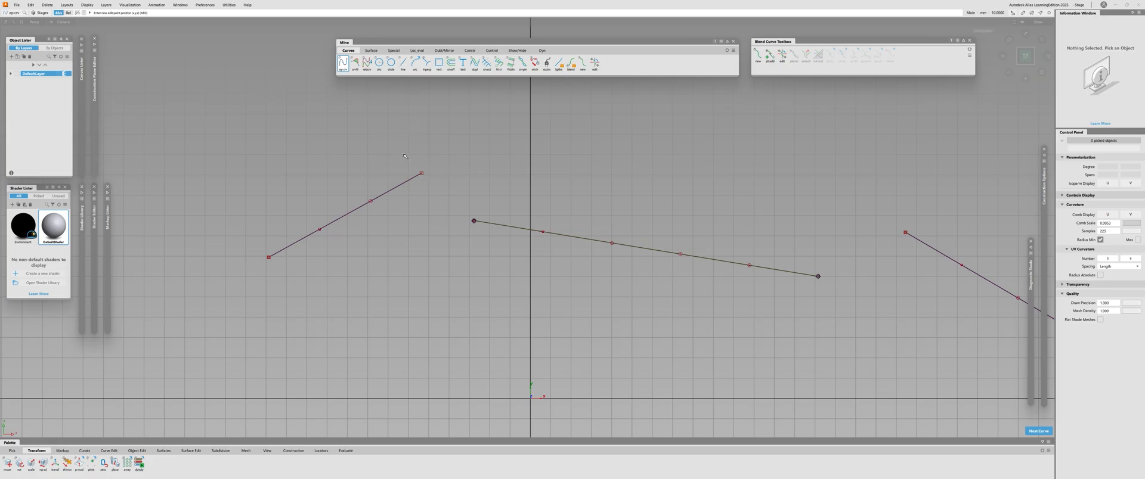
right_click_drag(404, 156, 535, 185, "alt+shift")
middle_click_drag(535, 185, 619, 214, "alt+shift")
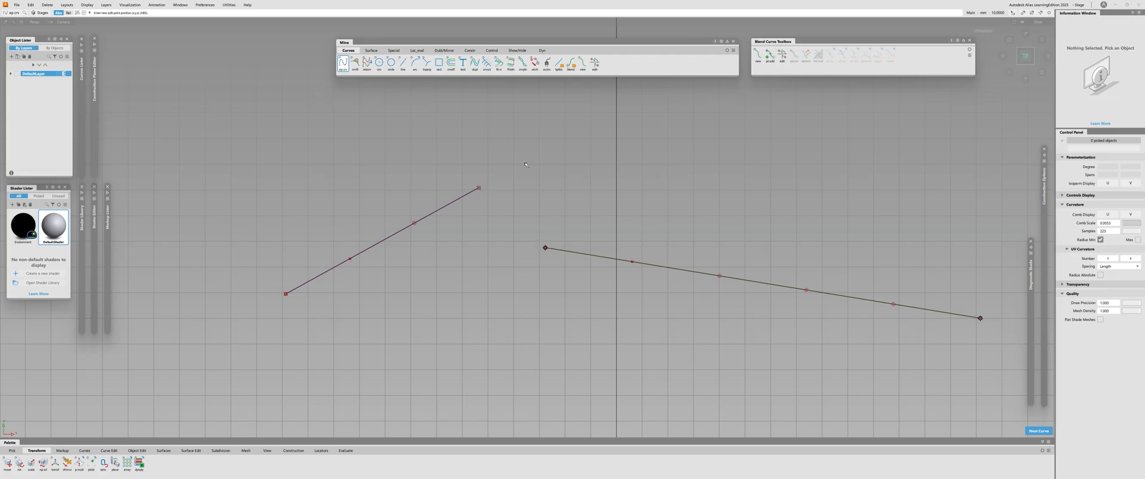
middle_click_drag(688, 177, 688, 323, "ctrl+shift")
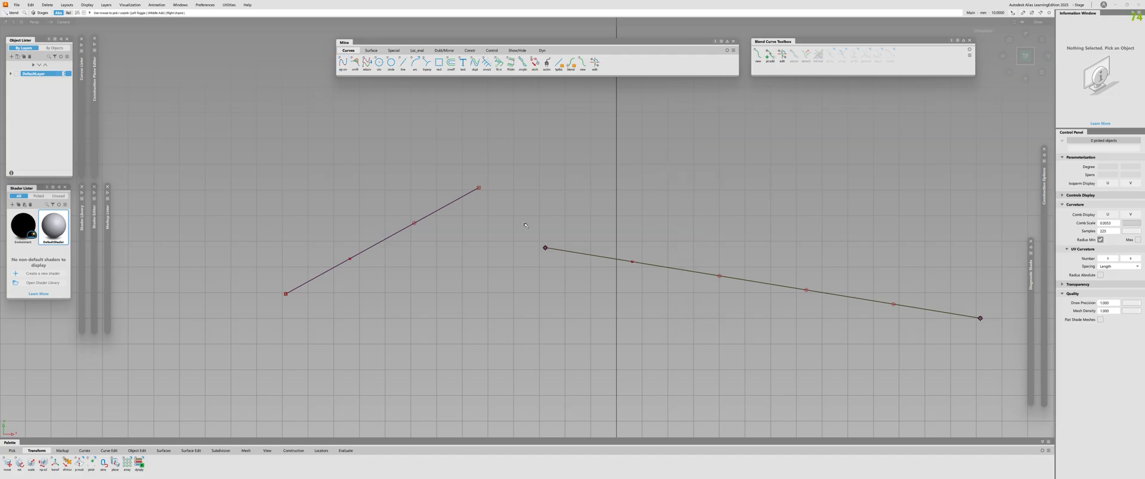
left_click(598, 266)
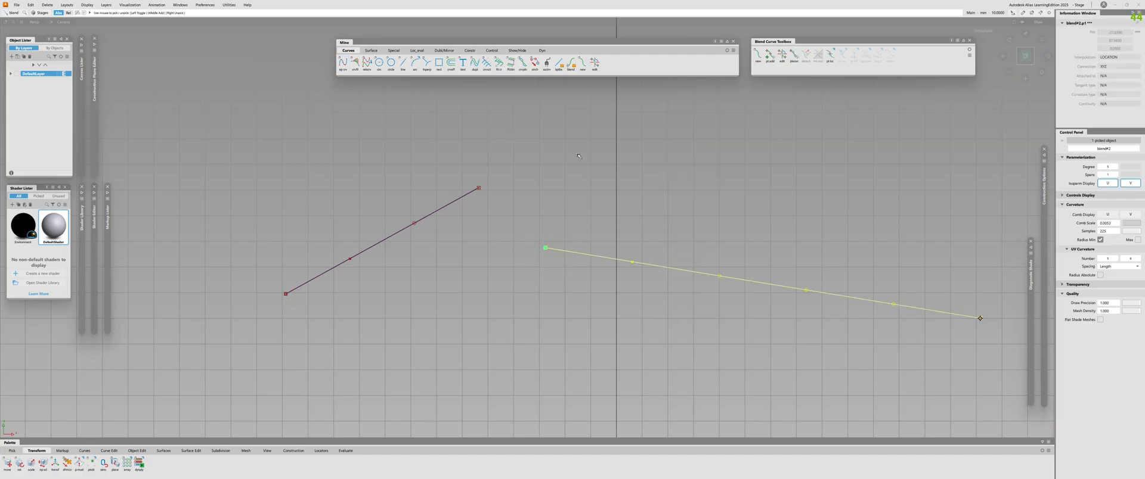
middle_click_drag(637, 174, 638, 318, "ctrl+shift")
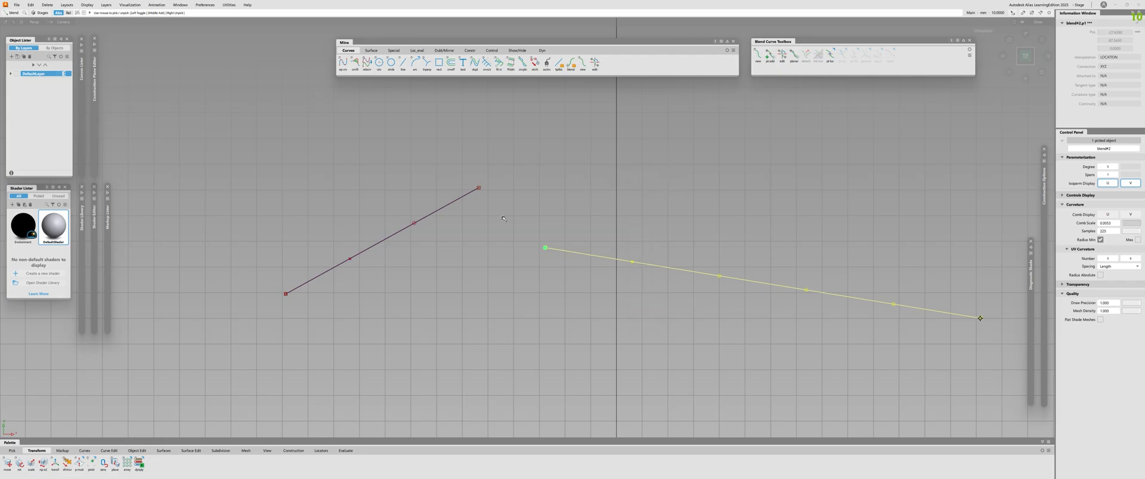
left_click(533, 221)
left_click_drag(515, 220, 515, 364, "ctrl+shift")
left_click(545, 247)
left_click(8, 463)
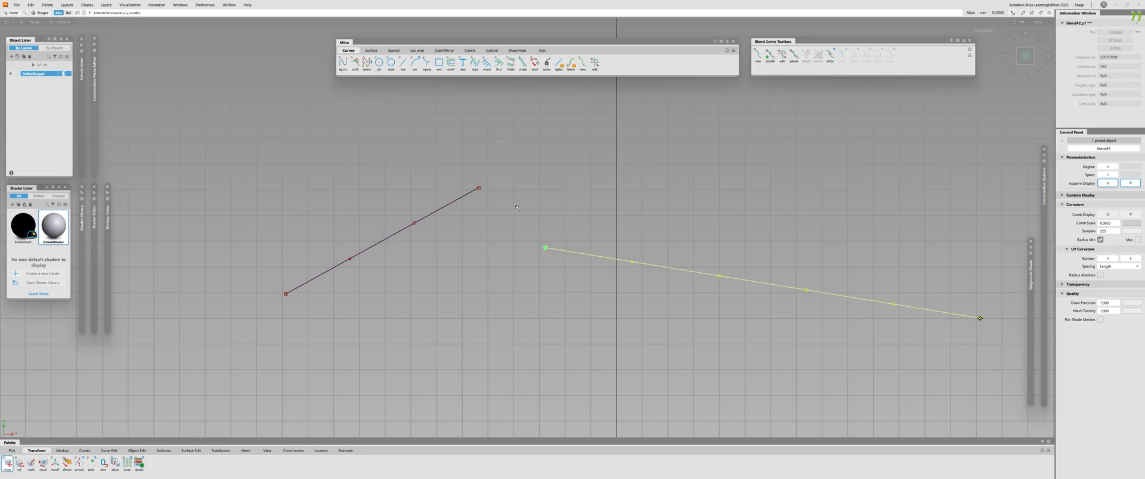
left_click(479, 187, "ctrl+alt")
right_click_drag(505, 195, 535, 233, "alt+shift")
middle_click_drag(534, 233, 482, 230, "alt+shift")
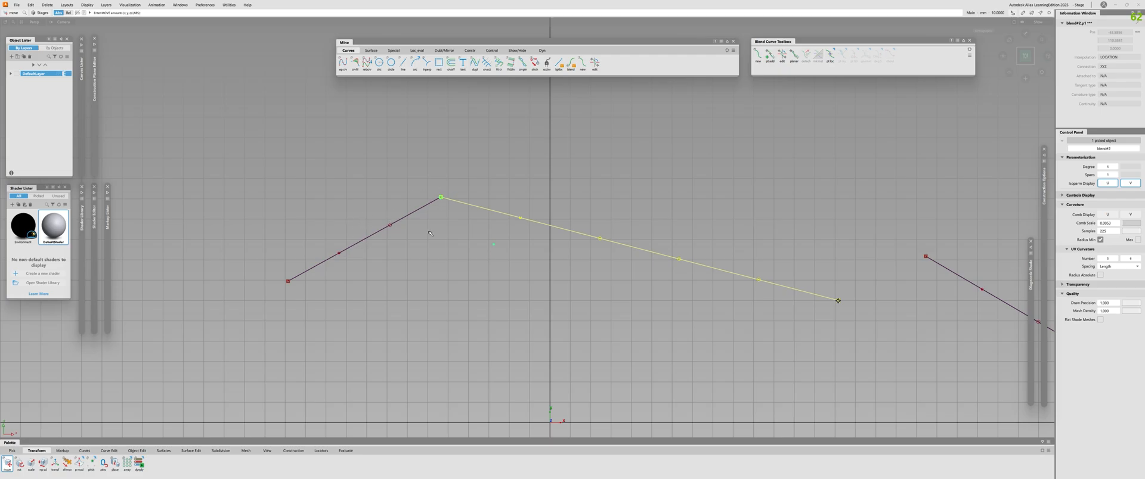
right_click_drag(422, 197, 428, 211, "alt+shift")
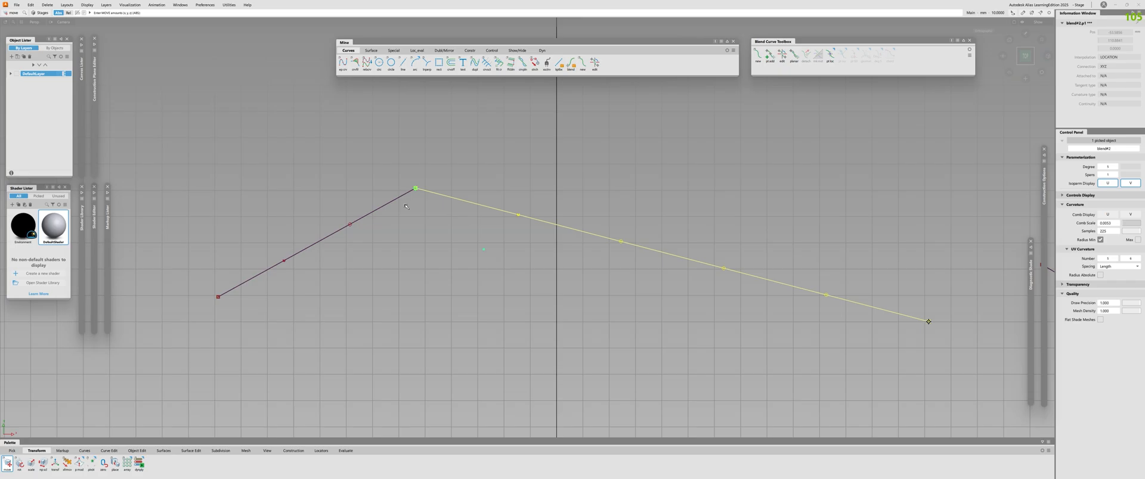
right_click_drag(406, 207, 385, 198, "alt+shift")
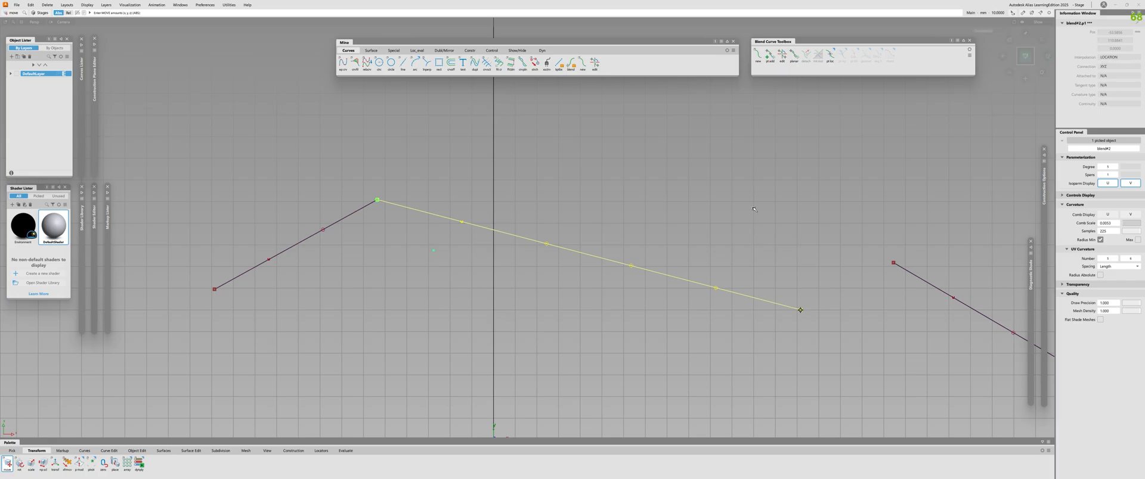
right_click_drag(447, 214, 440, 213, "alt+shift")
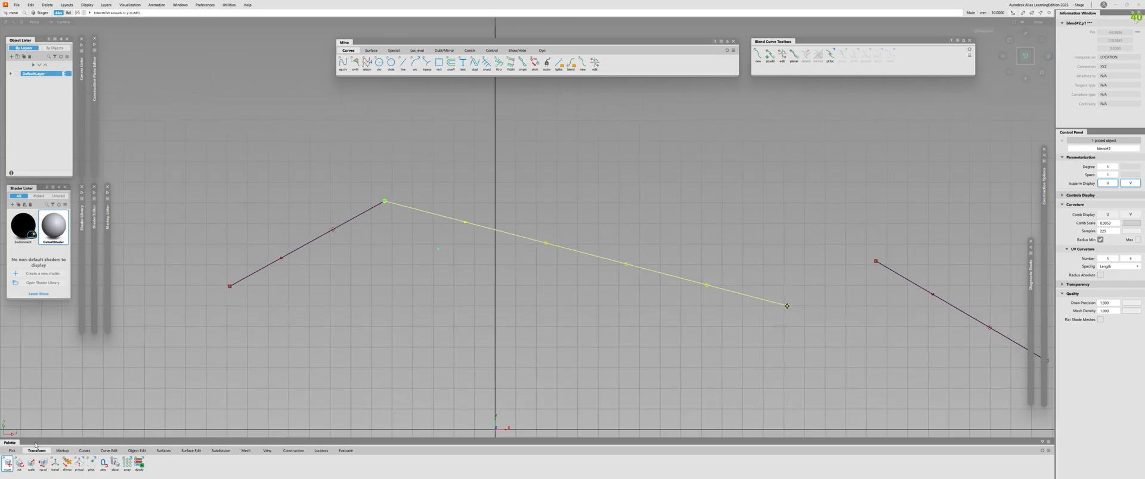
left_click_drag(193, 139, 399, 200)
Step: Pick the blend curve's right end point, snap it onto the upper end of the right line, and deselect everything
right_click_drag(459, 287, 450, 284, "alt+shift")
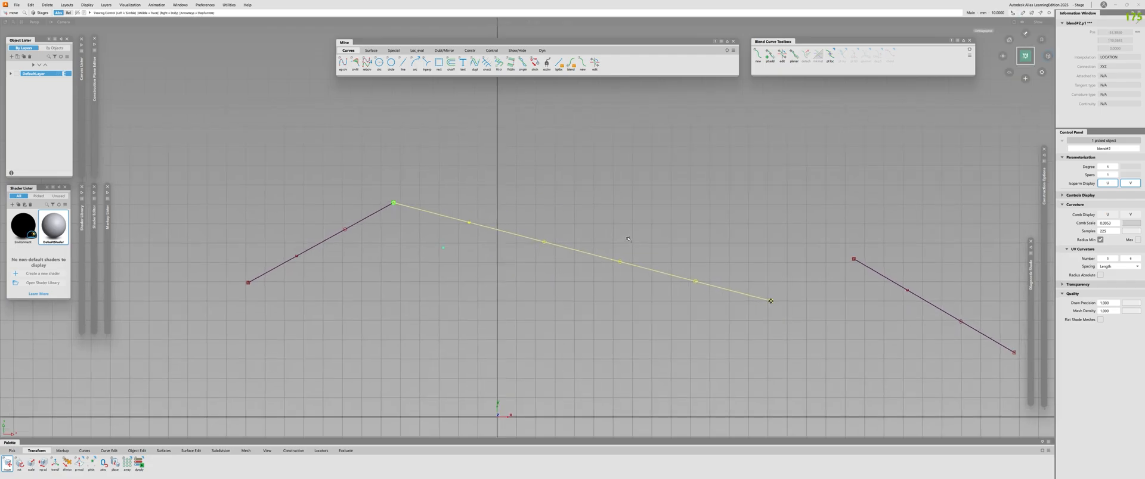
middle_click_drag(450, 285, 439, 281, "alt+shift")
middle_click_drag(371, 210, 254, 198, "alt+shift")
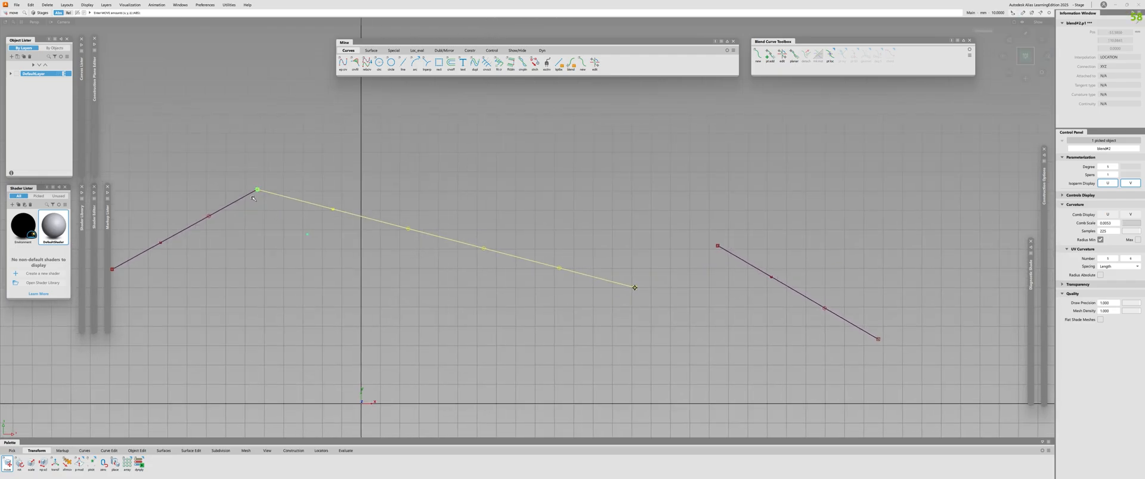
middle_click_drag(598, 253, 564, 244, "alt+shift")
left_click_drag(564, 244, 527, 244, "ctrl+shift")
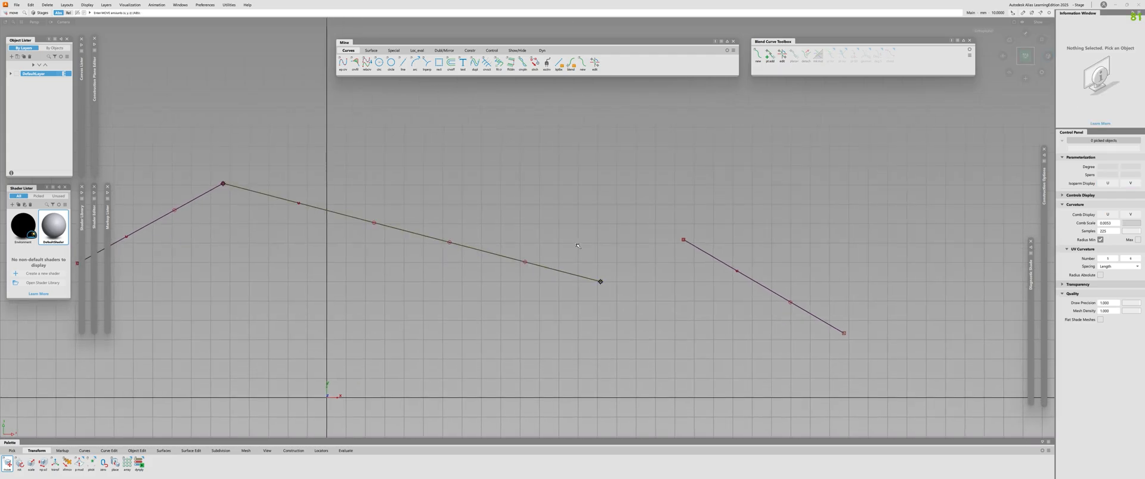
left_click_drag(612, 187, 612, 331, "ctrl+shift")
left_click(600, 282)
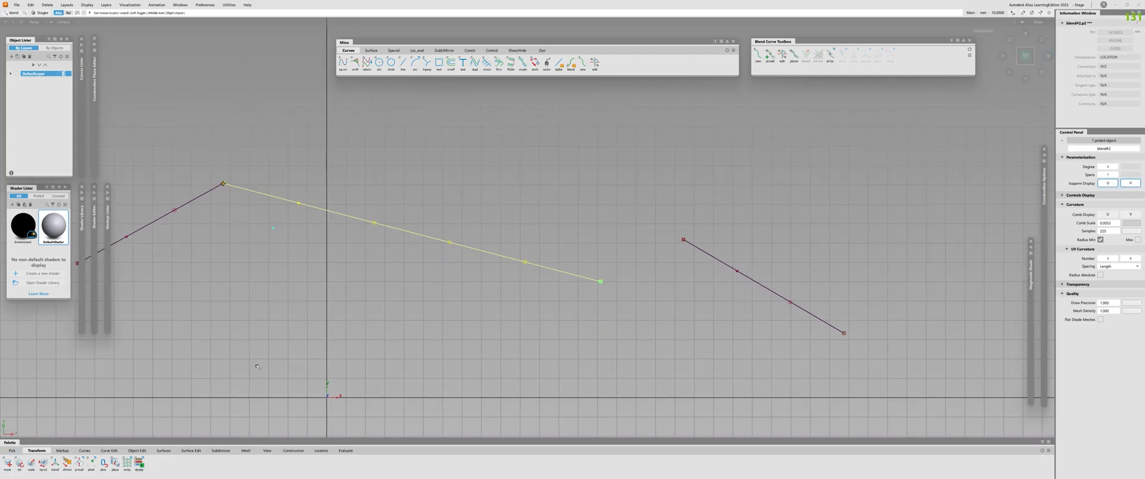
left_click(8, 464)
left_click(686, 238, "ctrl+alt")
right_click_drag(456, 268, 483, 269, "alt+shift")
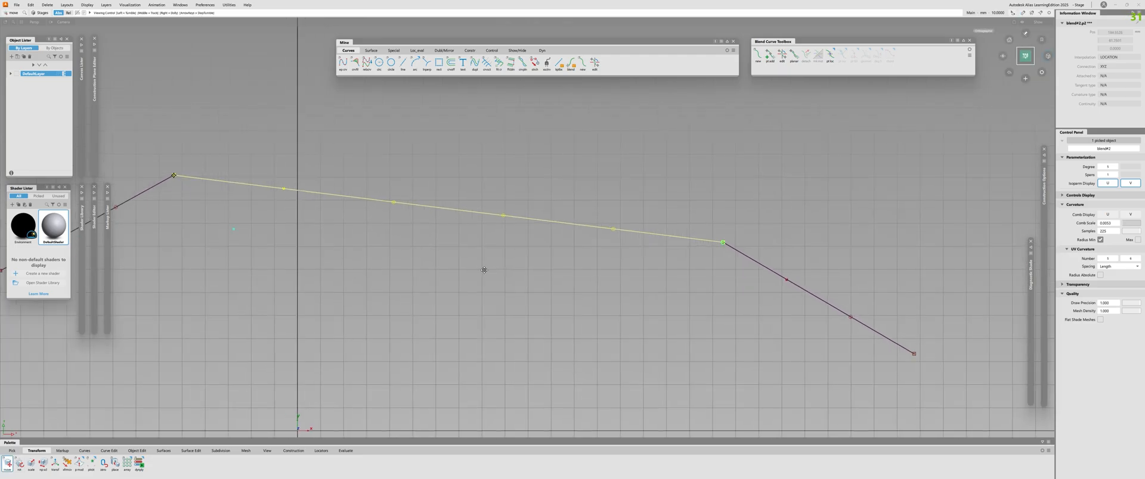
middle_click_drag(483, 268, 605, 272, "alt+shift")
left_click_drag(606, 272, 569, 271, "ctrl+shift")
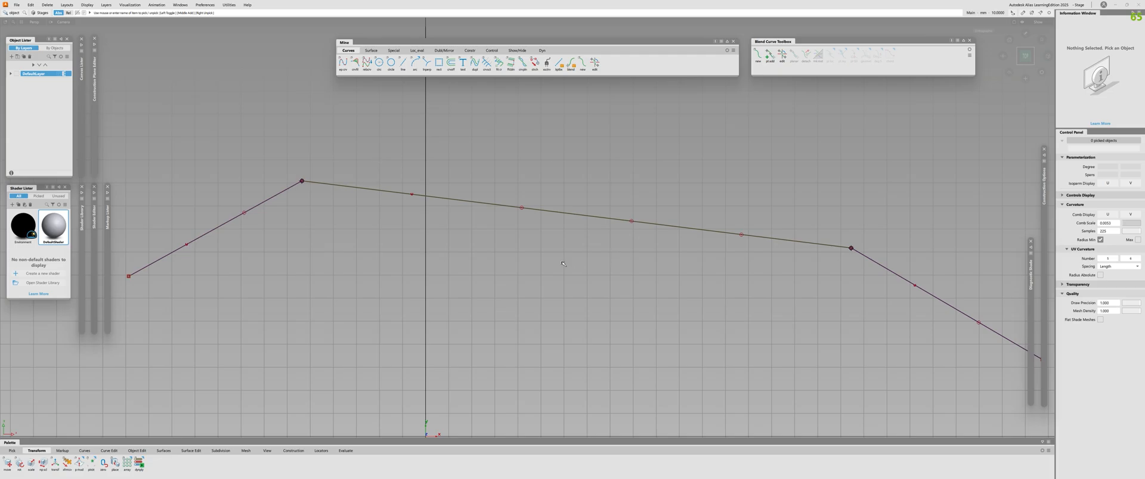
Step: Pick the blend point where the curve meets the left line and set its interpolation to Direction
right_click_drag(378, 240, 362, 250, "alt+shift")
middle_click_drag(362, 251, 487, 268, "alt+shift")
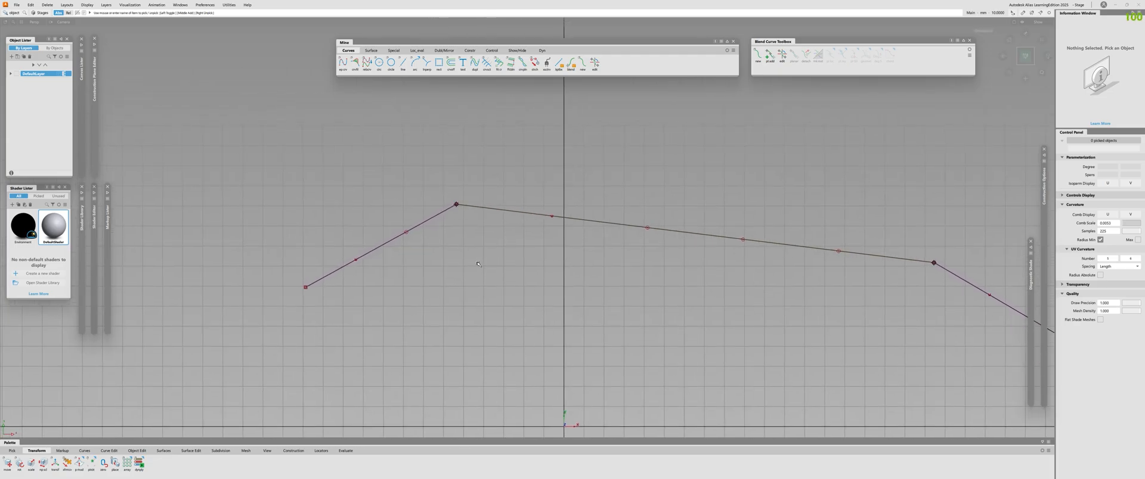
left_click_drag(479, 244, 478, 390, "ctrl+shift")
left_click_drag(572, 199, 569, 343, "ctrl+shift")
left_click_drag(424, 175, 508, 251)
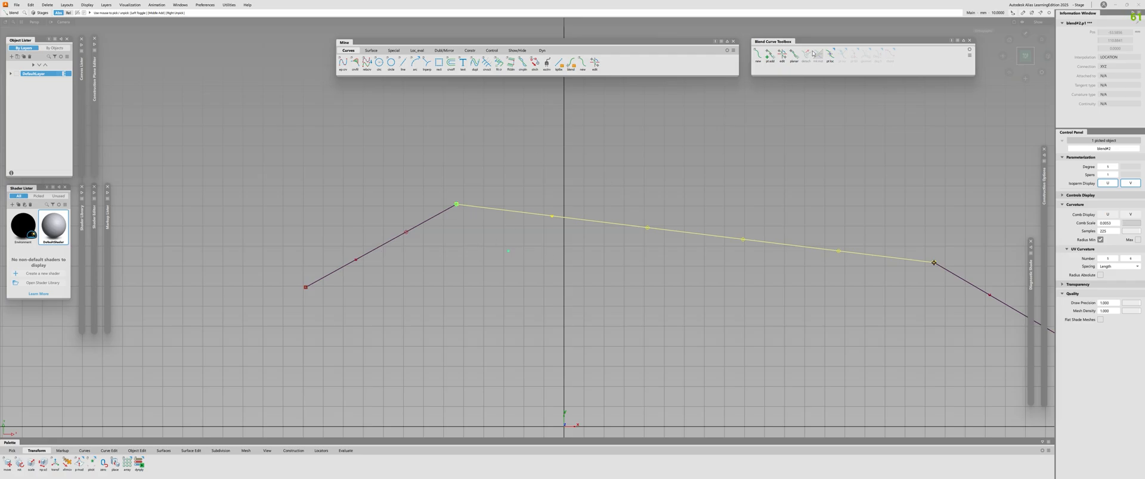
left_click_drag(829, 55, 856, 83)
Step: Examine up close the joint where the blend curve meets the left line
right_click_drag(641, 148, 752, 147, "alt+shift")
middle_click_drag(375, 171, 669, 243, "alt+shift")
right_click_drag(789, 114, 960, 114, "alt+shift")
middle_click_drag(806, 169, 493, 229, "alt+shift")
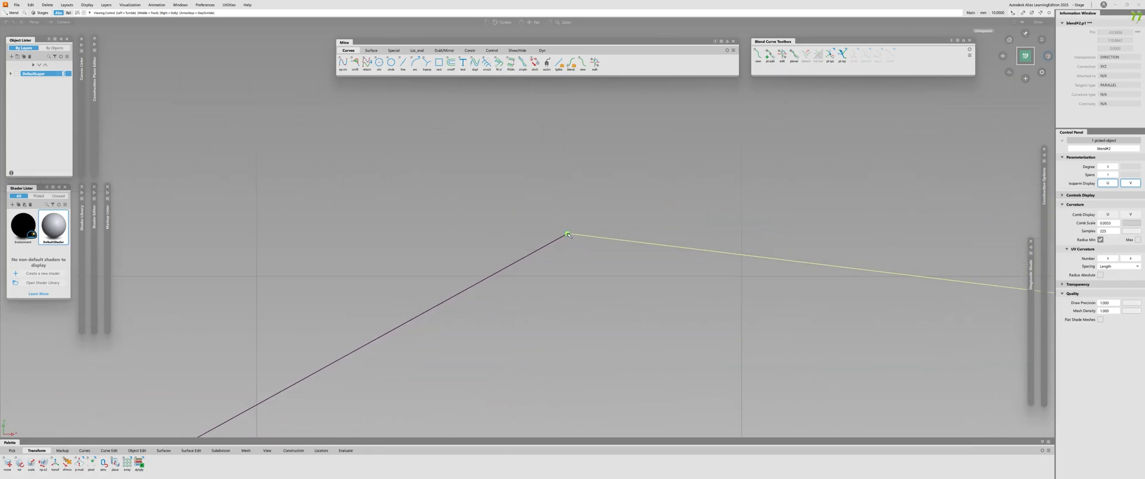
middle_click_drag(573, 224, 648, 235, "alt+shift")
left_click(642, 244)
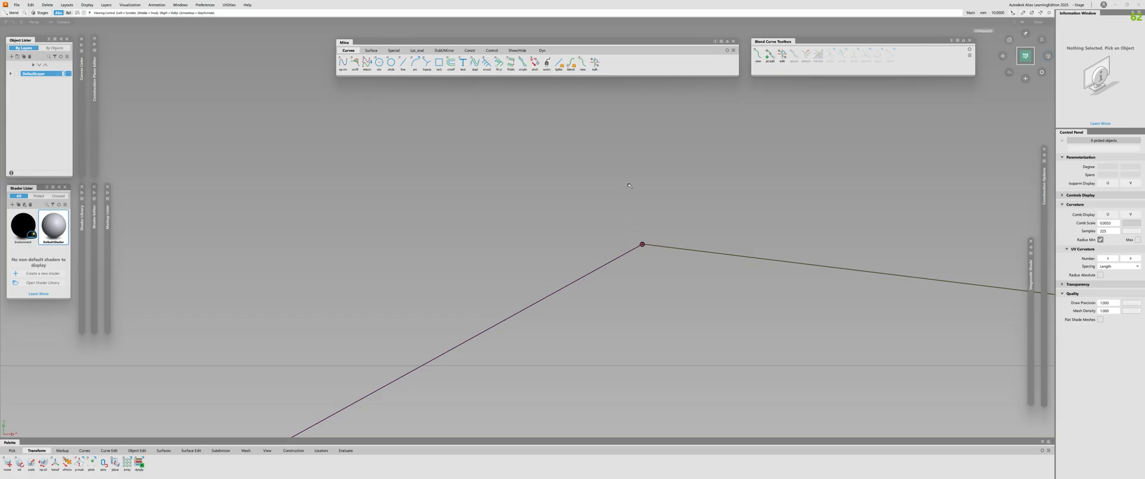
right_click_drag(594, 171, 281, 218, "alt+shift")
Step: Pick the blend point at the upper end of the left line again and set its interpolation to Direction
left_click_drag(590, 212, 577, 264)
right_click_drag(577, 256, 460, 253, "alt+shift")
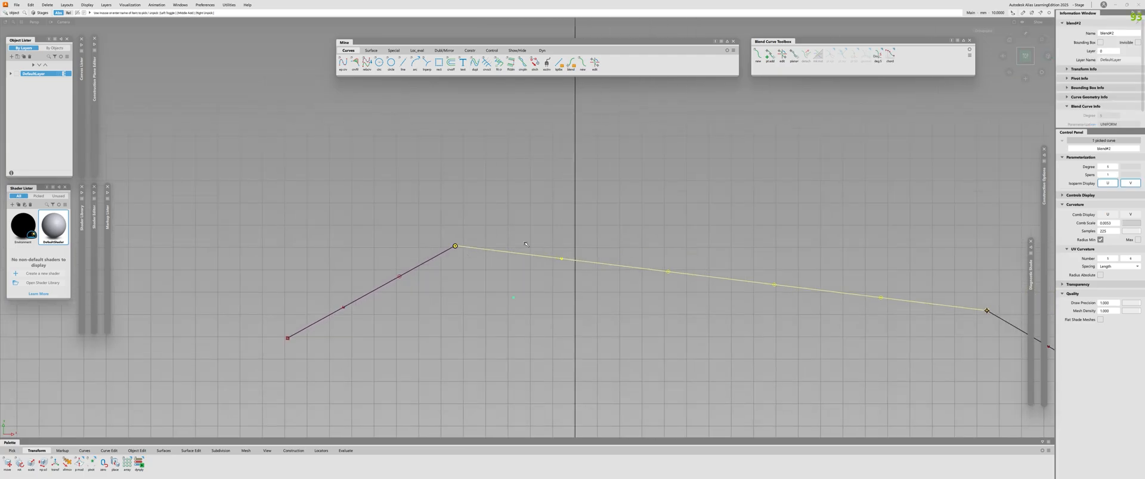
left_click(457, 247)
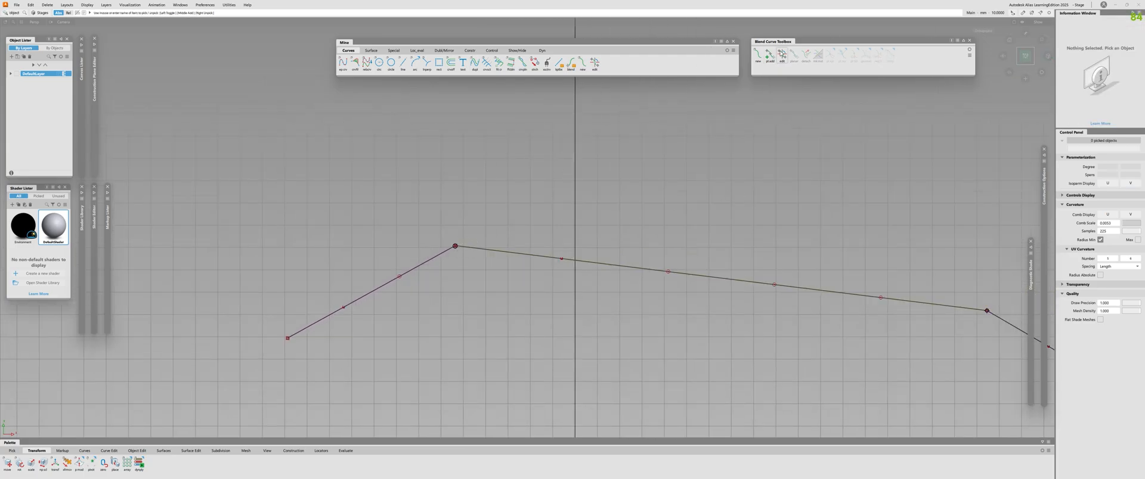
left_click(782, 55)
left_click_drag(517, 227, 516, 371, "ctrl+shift")
left_click(455, 245)
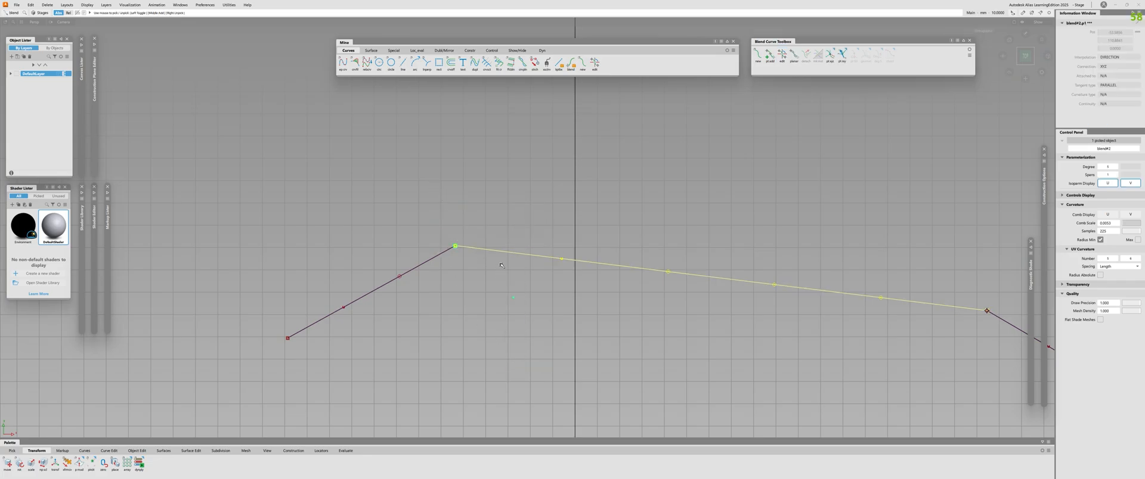
left_click(829, 55)
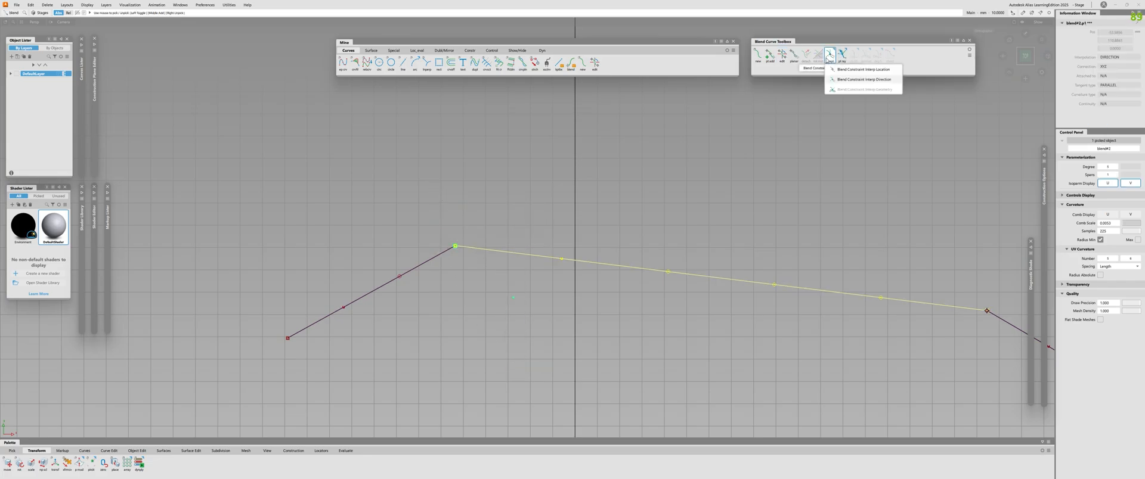
left_click(853, 83)
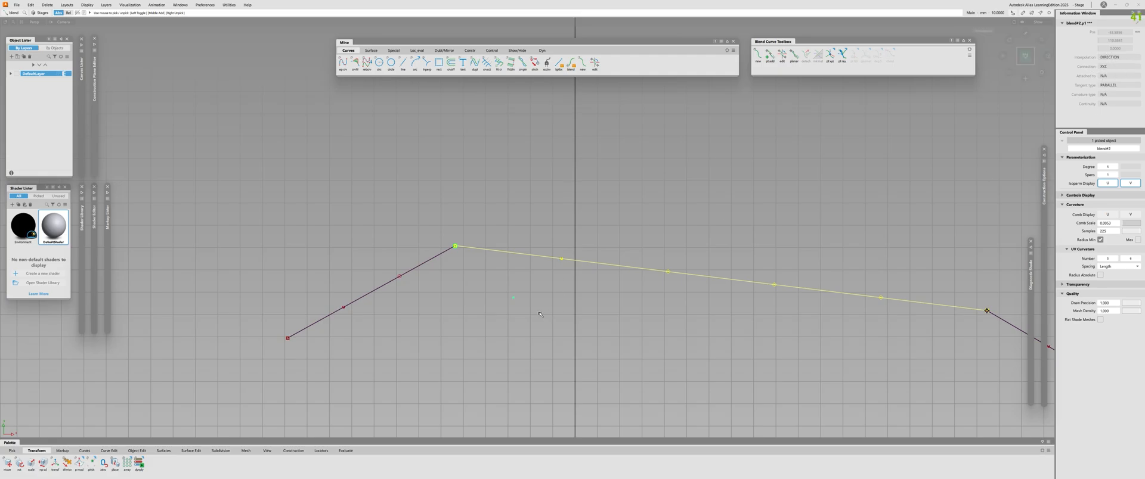
Step: Edit the left blend point and rotate its tangent into line with the left line
right_click_drag(844, 195, 554, 213, "alt+shift")
middle_click_drag(554, 213, 602, 174, "alt+shift")
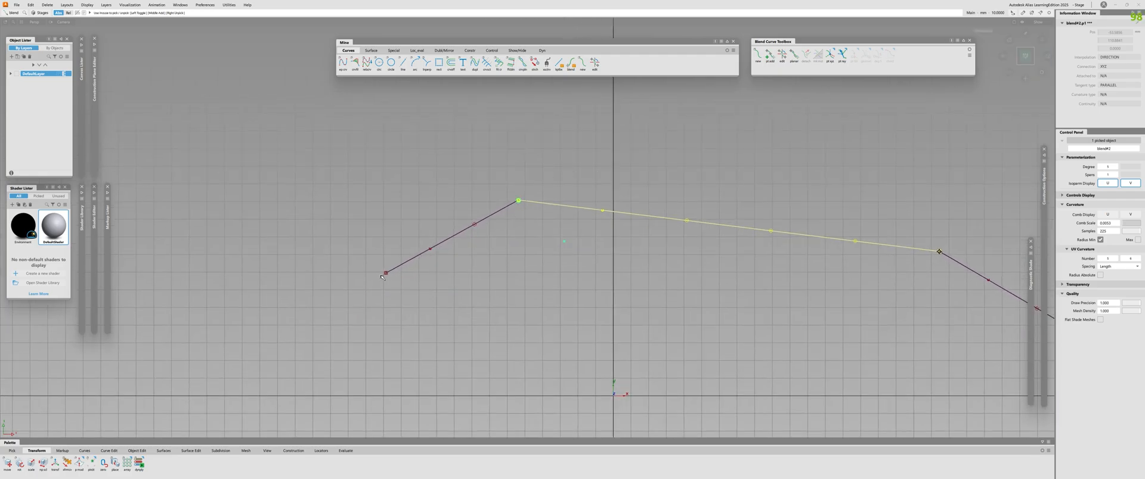
left_click(780, 58)
scroll(513, 167, "up", 3)
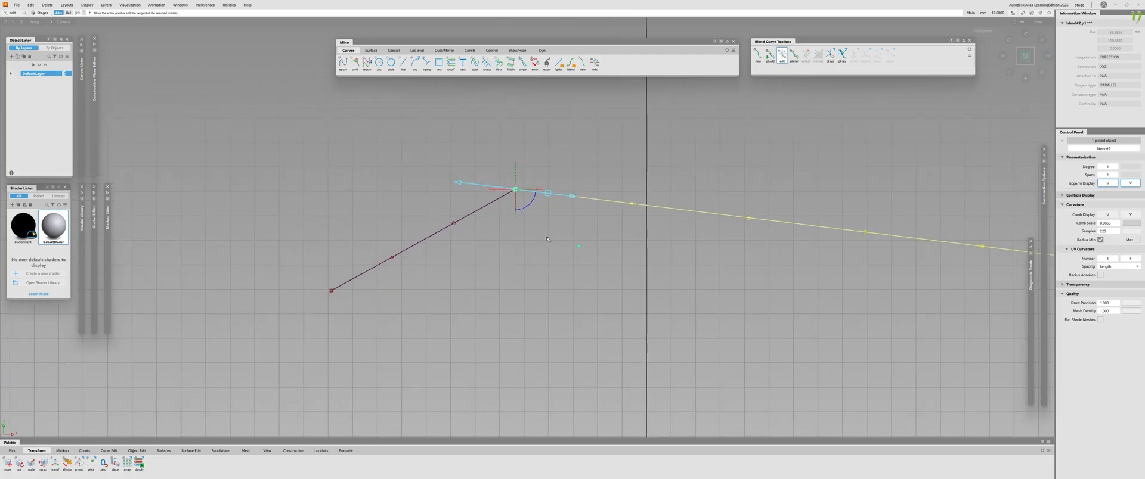
left_click_drag(528, 211, 537, 197)
right_click_drag(733, 218, 674, 218, "alt+shift")
middle_click_drag(673, 217, 477, 222, "alt+shift")
right_click_drag(477, 222, 525, 223, "alt+shift")
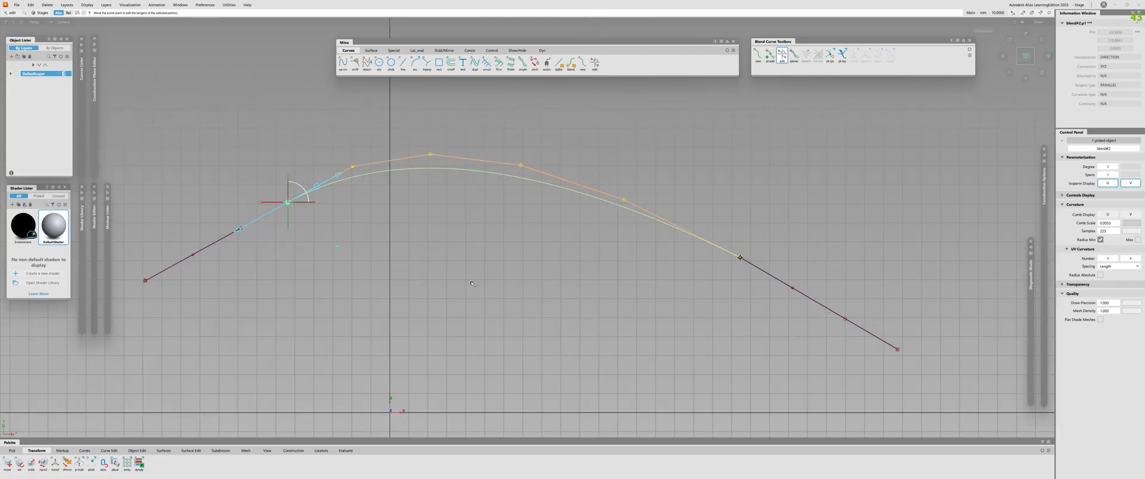
Step: Tilt the left blend point's tangent steeper, and turn it back into line with the left line
middle_click_drag(457, 260, 649, 266, "alt+shift")
mouse_move(499, 201)
left_mouse_down()
mouse_move(502, 210)
mouse_move(500, 194)
left_mouse_up()
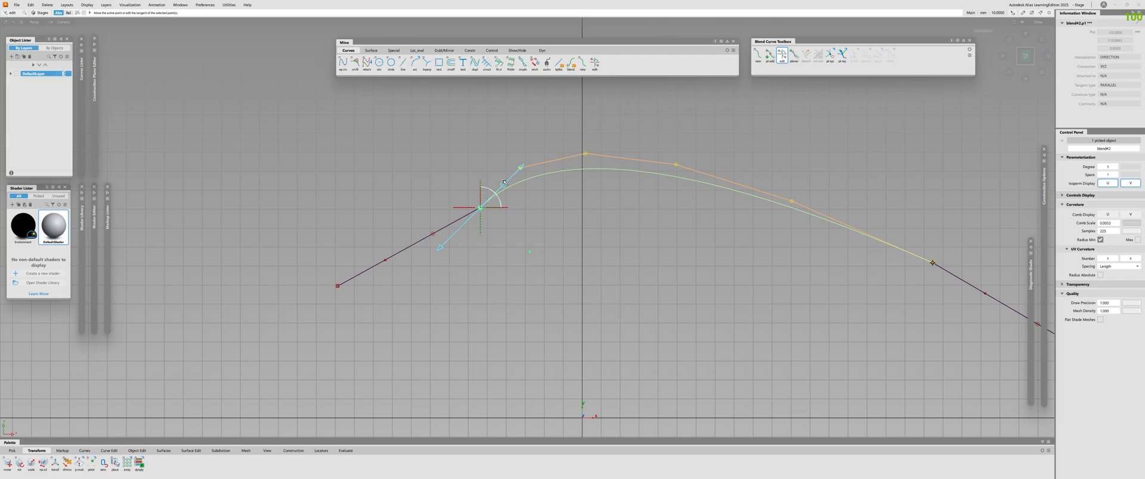
mouse_move(501, 196)
left_mouse_down()
mouse_move(502, 214)
mouse_move(504, 201)
left_mouse_up()
middle_click_drag(720, 231, 531, 226, "alt+shift")
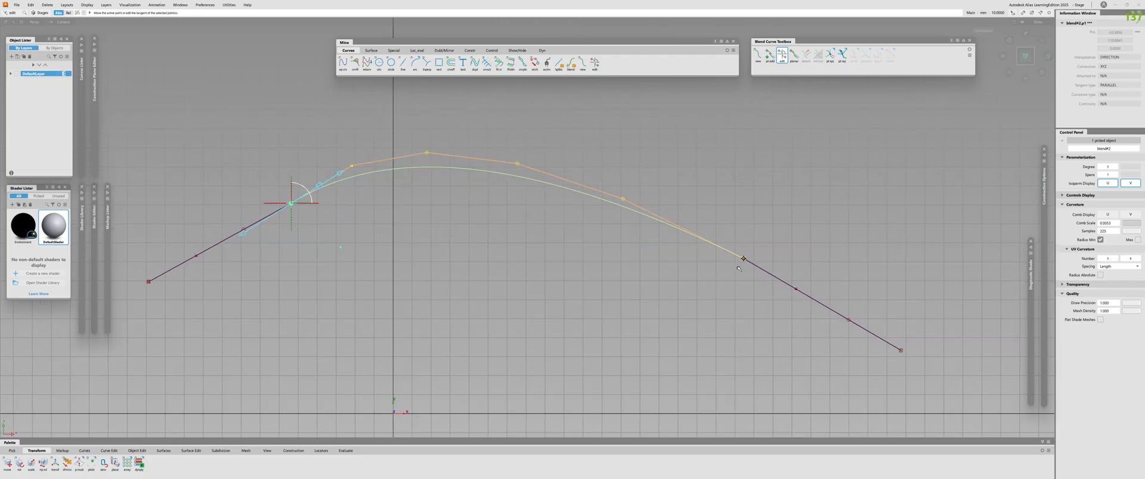
Step: Pick the blend point at the right line's upper end and rotate its tangent steeper than the right line
left_click(757, 267)
left_click_drag(754, 277, 683, 221)
right_click_drag(645, 238, 566, 237, "alt+shift")
middle_click_drag(567, 237, 753, 239, "alt+shift")
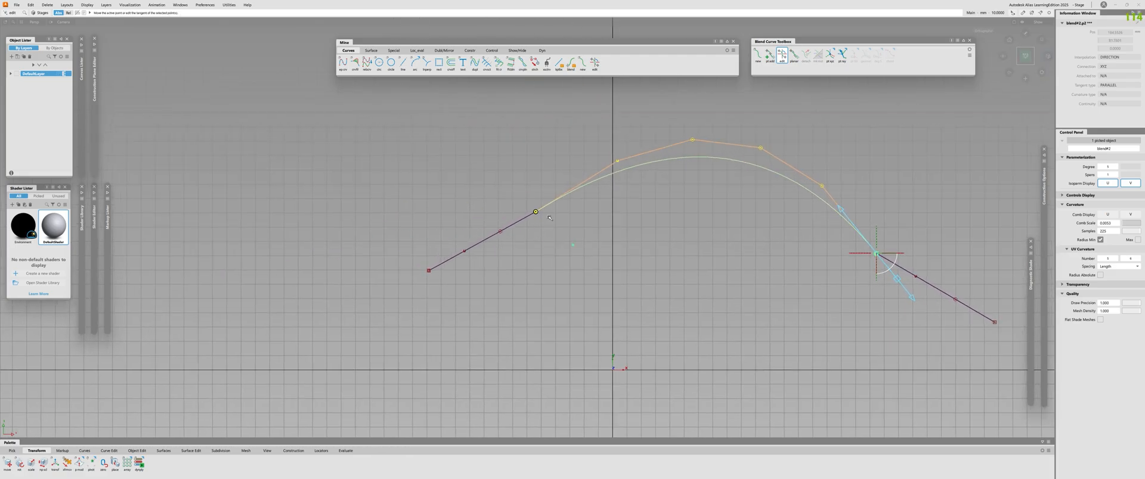
right_click_drag(892, 138, 1001, 138, "alt+shift")
middle_click_drag(1001, 138, 683, 134, "alt+shift")
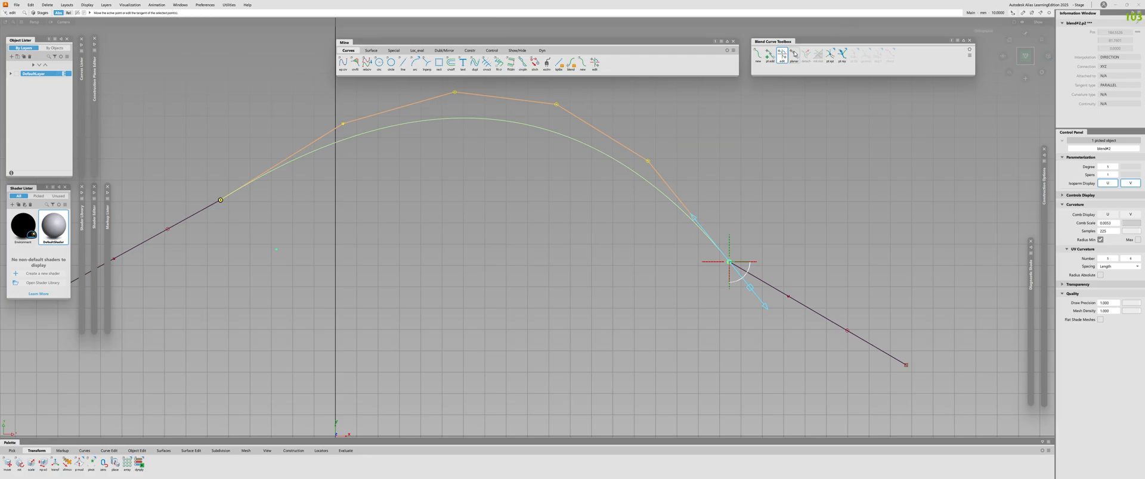
Step: Examine which interpolation constraints are available for the right blend point
left_click_drag(830, 54, 836, 81)
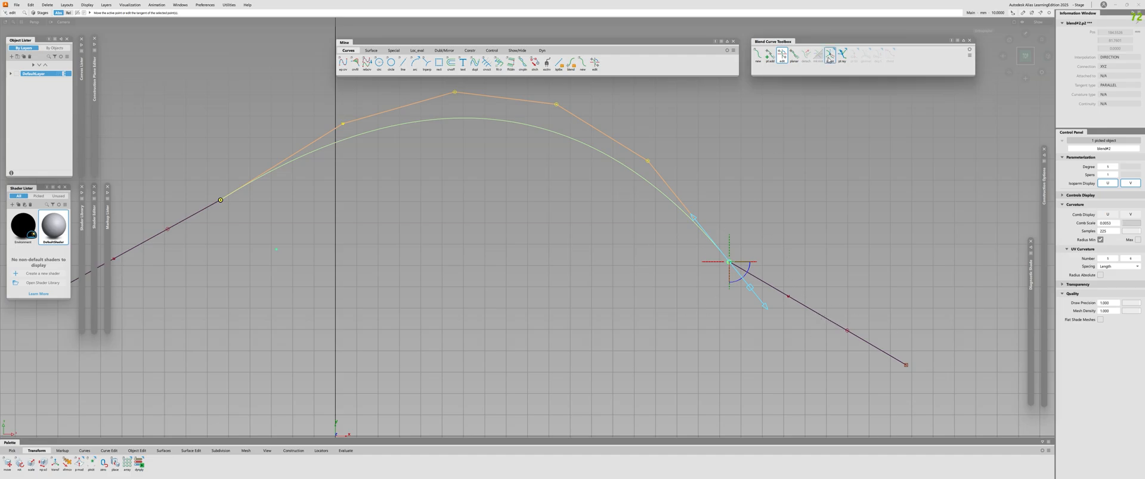
left_click(831, 55)
left_click(830, 55)
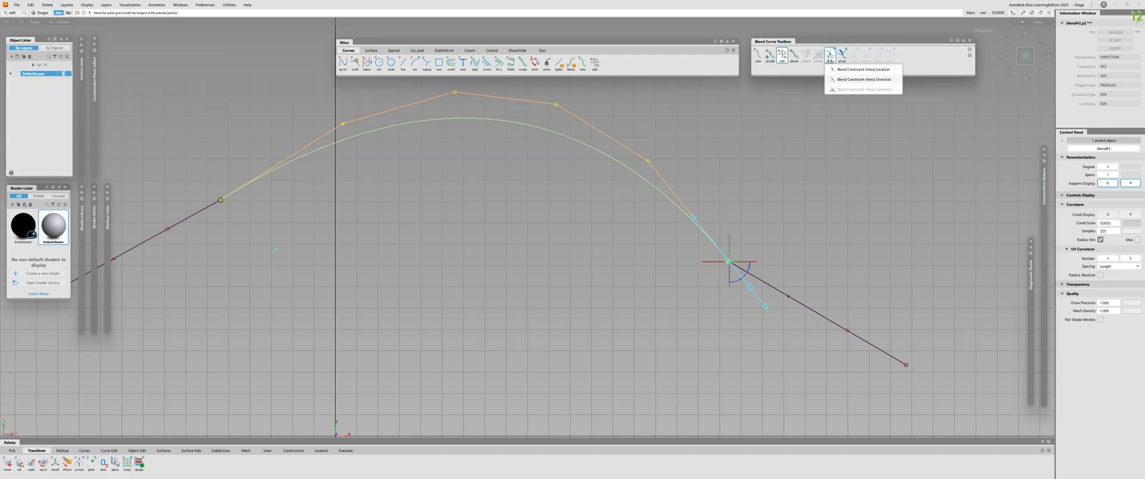
right_click(686, 234, "alt+shift")
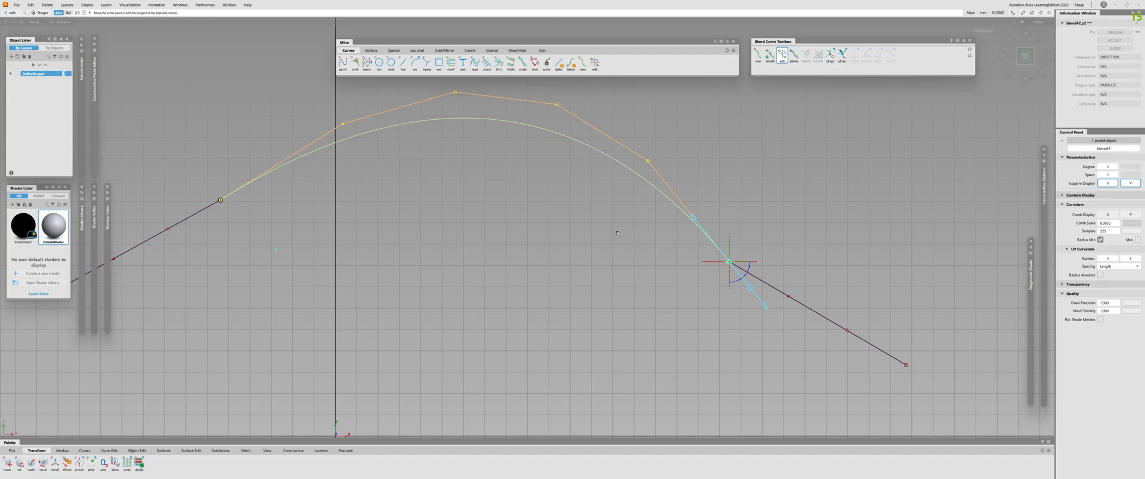
right_click_drag(686, 234, 617, 234, "alt+shift")
middle_click_drag(617, 233, 646, 225, "alt+shift")
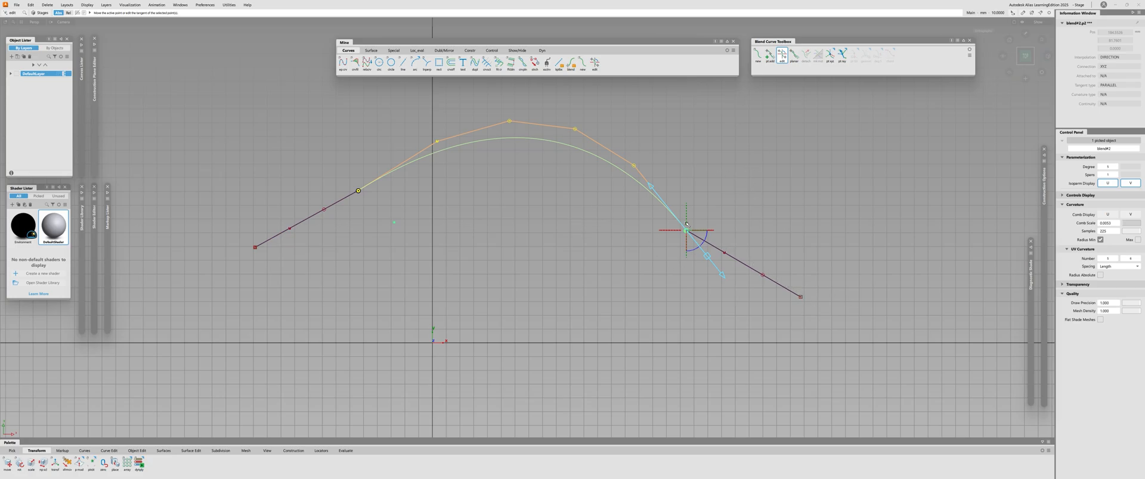
Step: Move the right blend point off the right line and snap it back onto that line's upper end as a curve connection
right_click_drag(771, 314, 805, 271, "alt+shift")
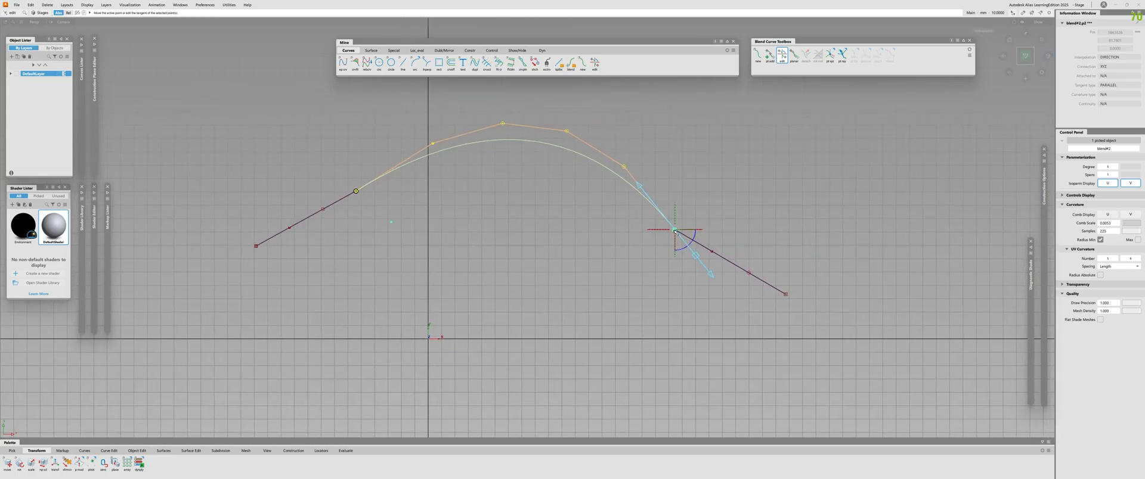
left_click_drag(679, 237, 596, 234)
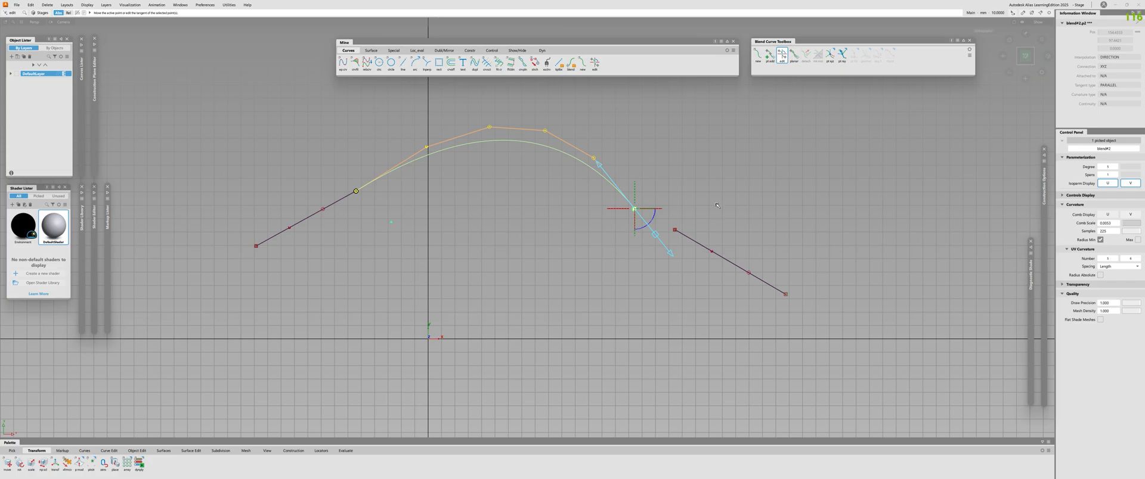
left_click_drag(717, 205, 711, 368, "ctrl+shift")
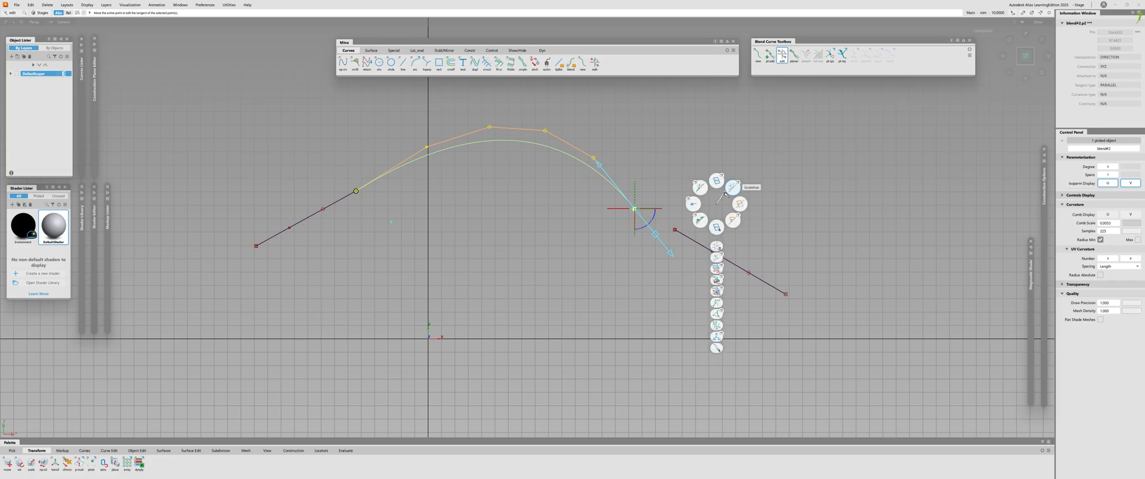
left_click_drag(634, 209, 643, 196)
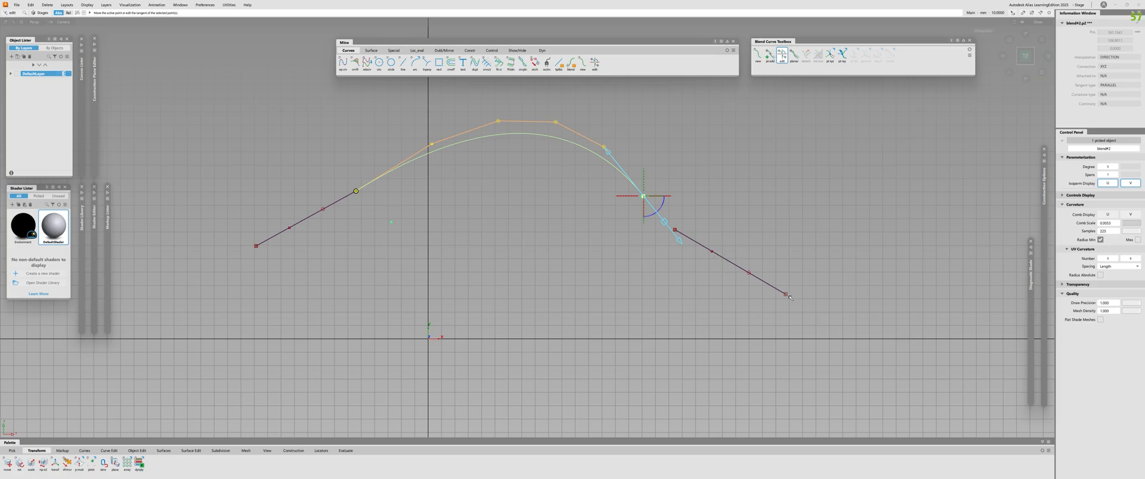
left_click_drag(781, 293, 674, 229)
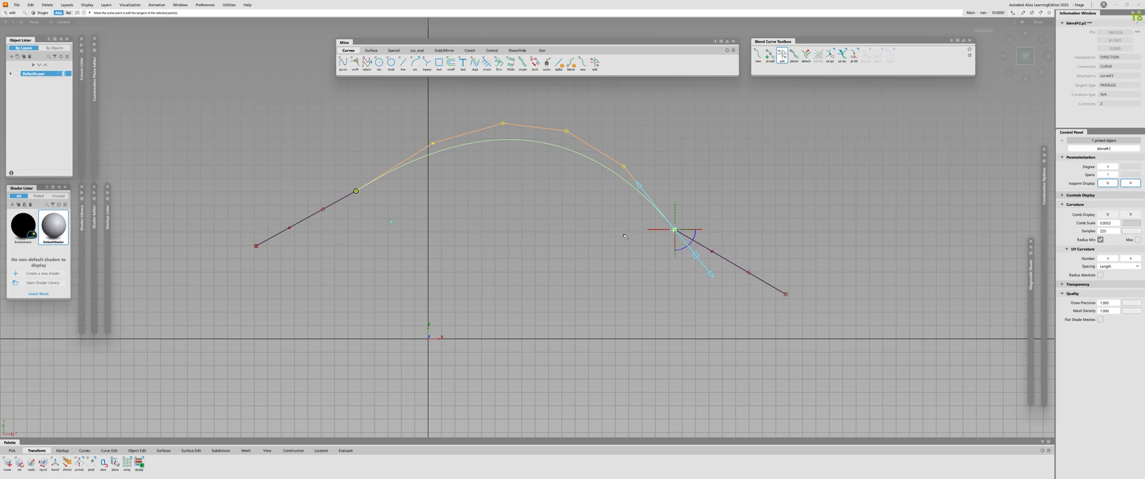
Step: Set the right blend point's interpolation to Geometry and its continuity to G2
left_click(829, 54)
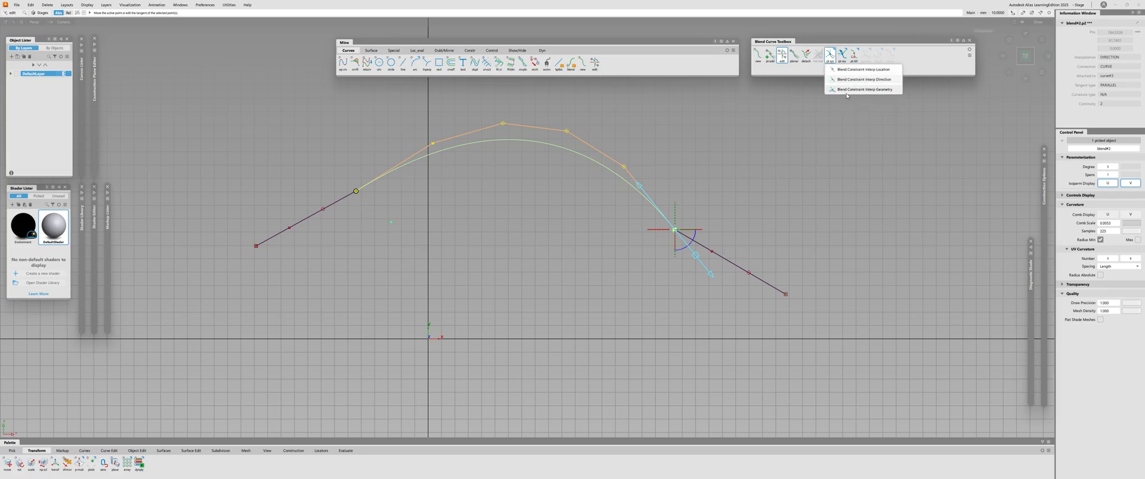
left_click(847, 90)
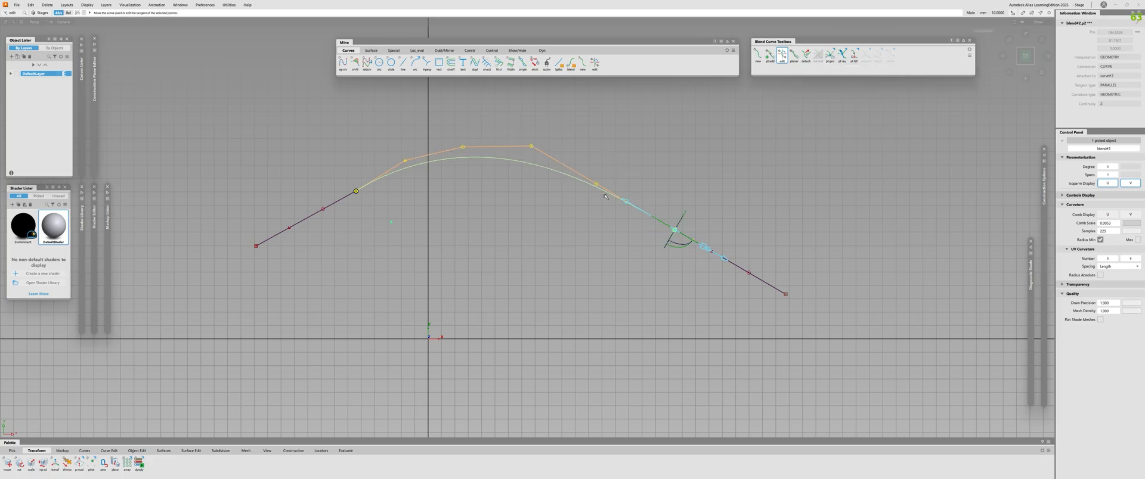
scroll(623, 184, "up", 3)
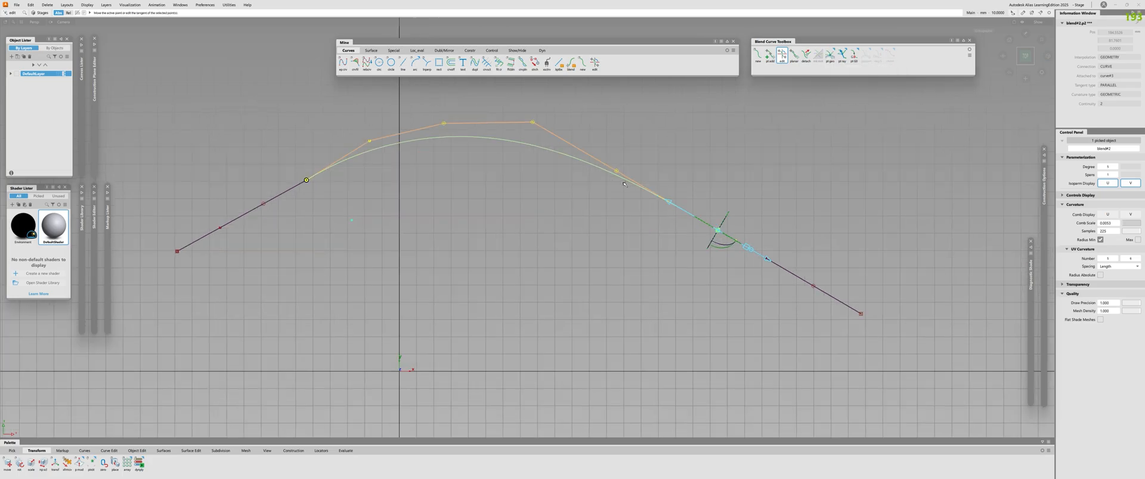
scroll(740, 258, "down", 3)
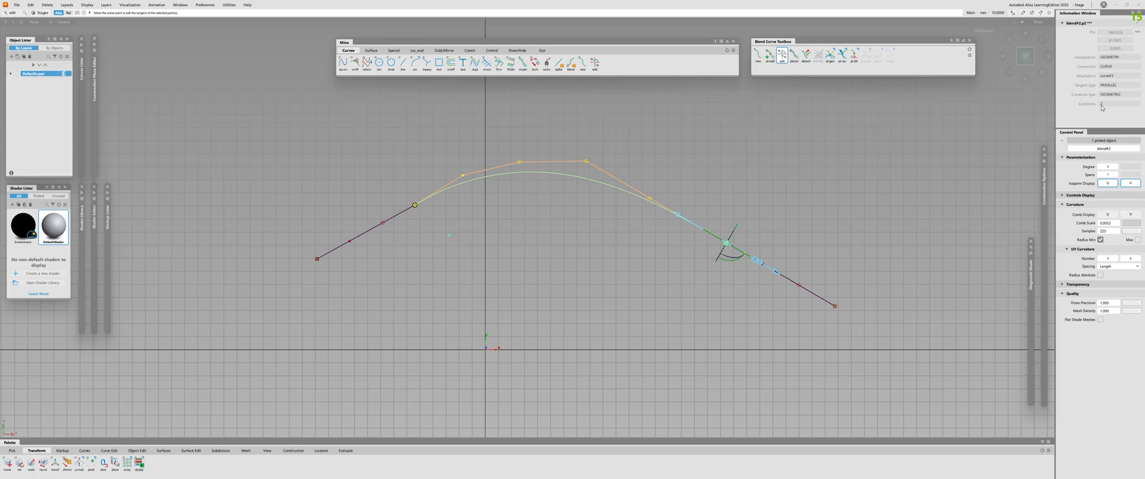
left_click(853, 55)
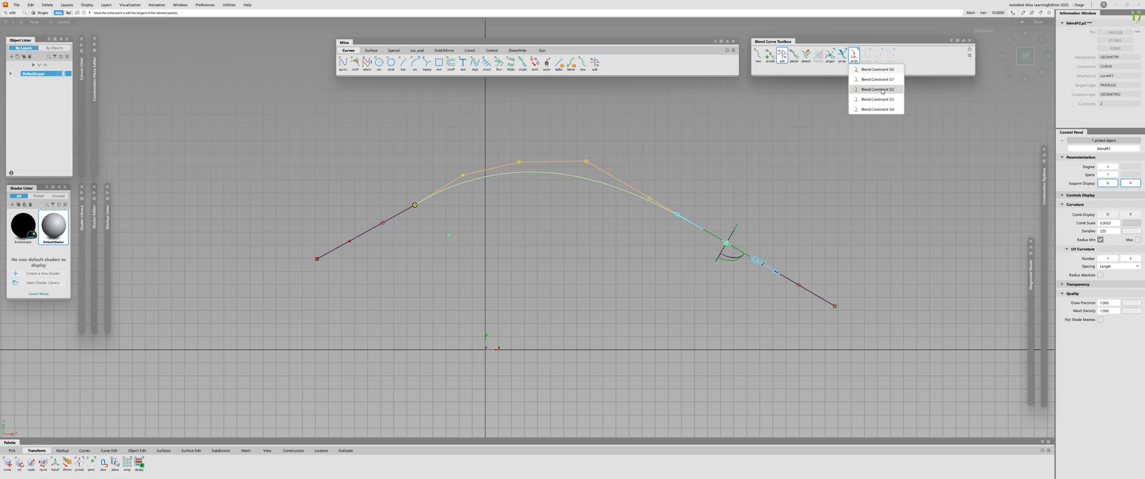
left_click(882, 90)
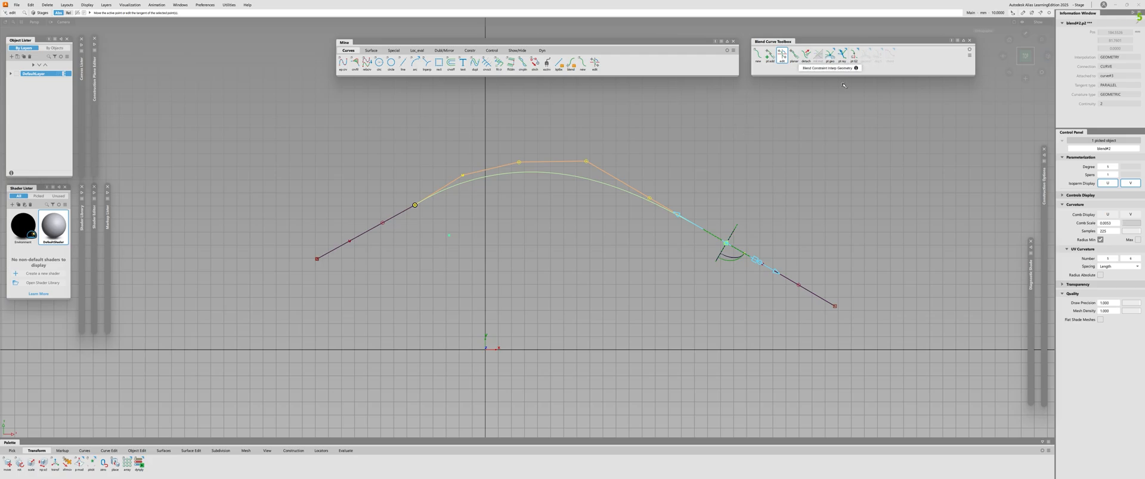
Step: Deselect everything and examine up close the joint where the blend curve meets the right line
right_click_drag(650, 273, 719, 273, "alt+shift")
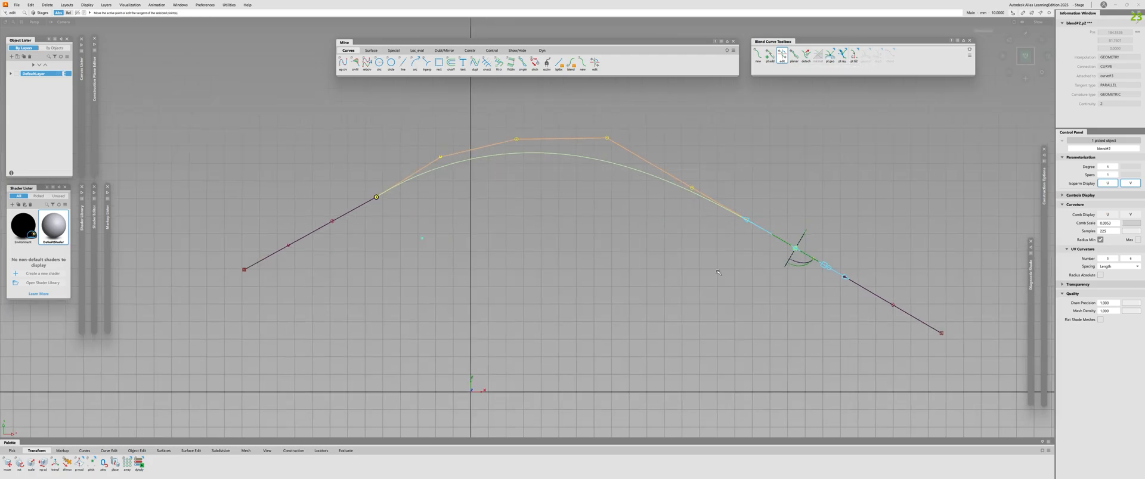
left_click(725, 240)
right_click_drag(725, 241, 752, 242, "alt+shift")
middle_click_drag(752, 241, 498, 227, "alt+shift")
right_click_drag(498, 227, 705, 265, "alt+shift")
middle_click_drag(704, 265, 524, 239, "alt+shift")
right_click_drag(524, 239, 616, 254, "alt+shift")
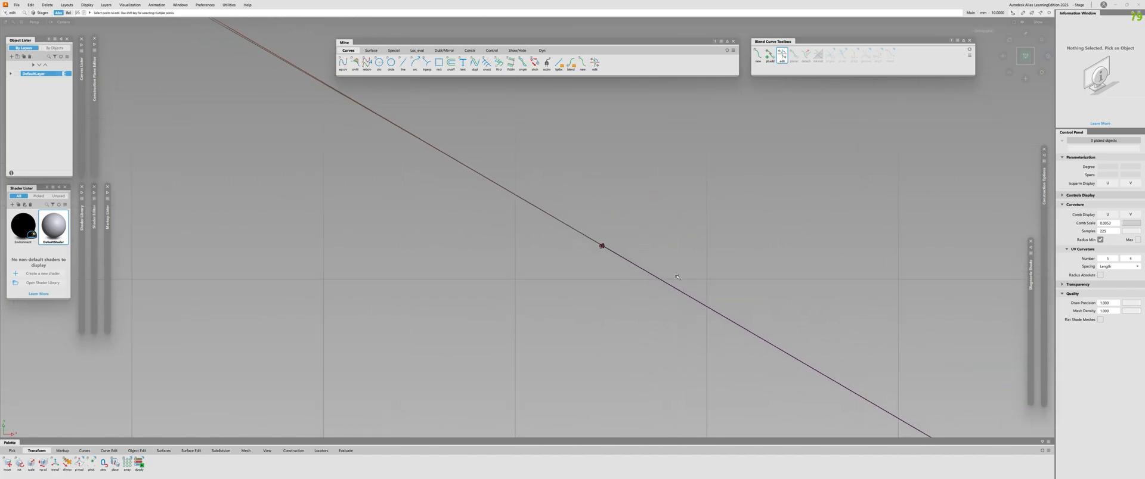
scroll(602, 271, "up", 3)
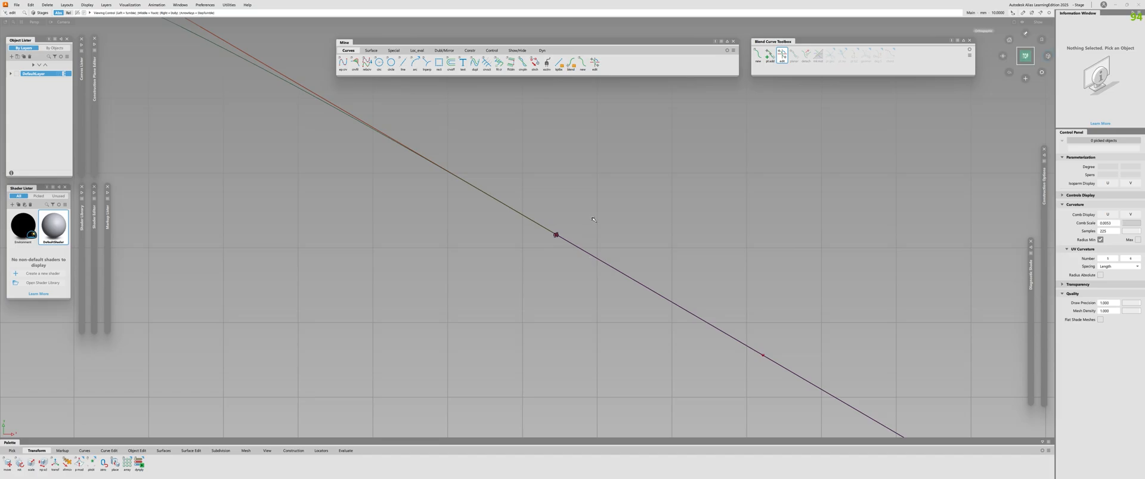
Step: Compare how the blend curve meets the left line and the right line, examining both joints
right_click_drag(590, 220, 401, 235, "alt+shift")
middle_click_drag(401, 235, 507, 209, "alt+shift")
right_click_drag(507, 209, 555, 201, "alt+shift")
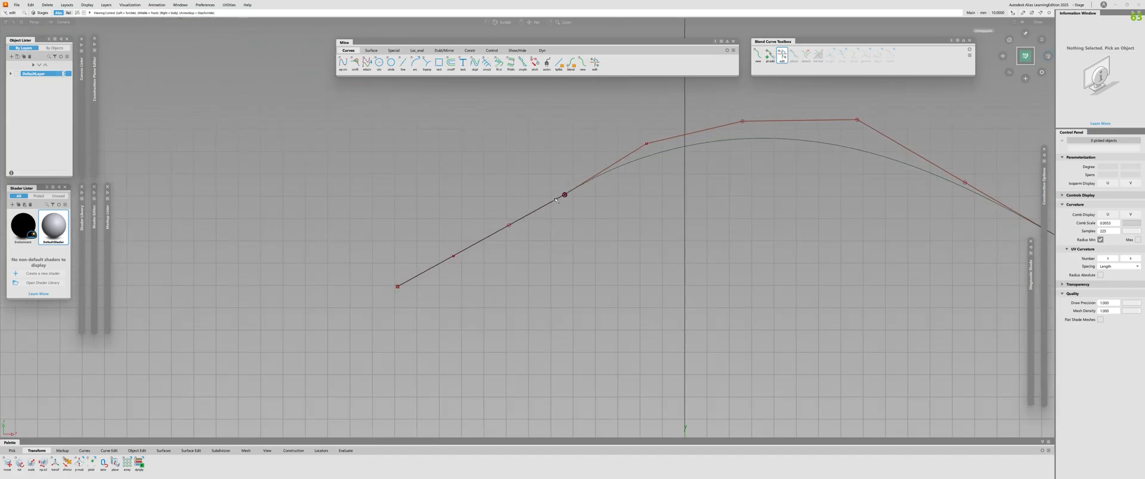
right_click_drag(703, 209, 632, 221, "alt+shift")
middle_click_drag(768, 249, 465, 230, "alt+shift")
right_click_drag(465, 231, 680, 262, "alt+shift")
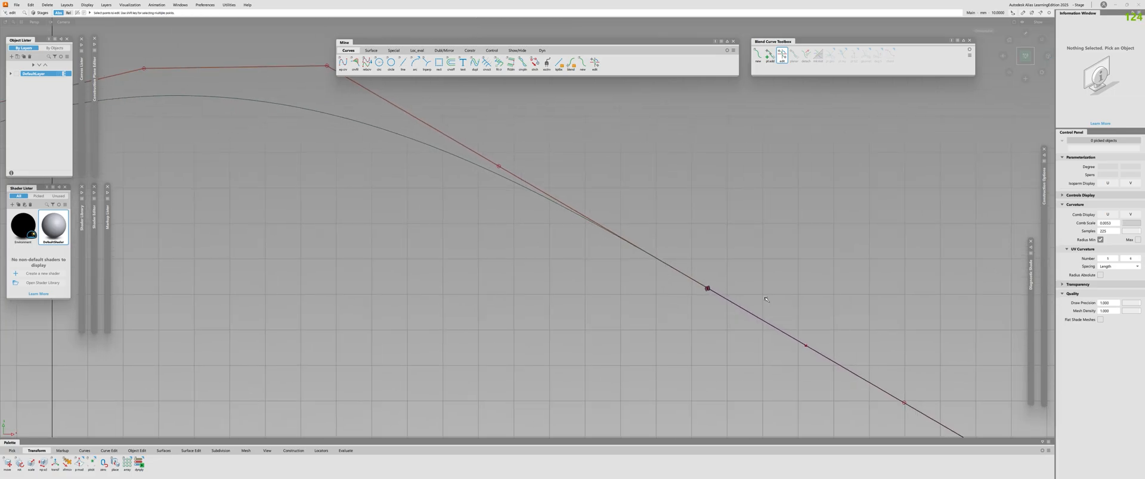
right_click_drag(763, 298, 834, 298, "alt+shift")
middle_click_drag(740, 283, 617, 234, "alt+shift")
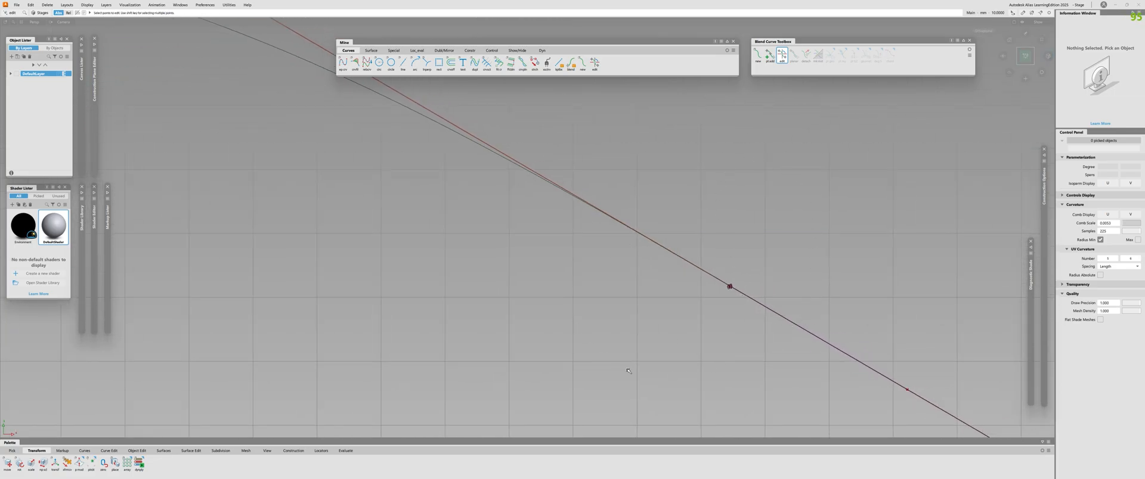
right_click_drag(698, 262, 525, 264, "alt+shift")
middle_click_drag(525, 264, 688, 288, "alt+shift")
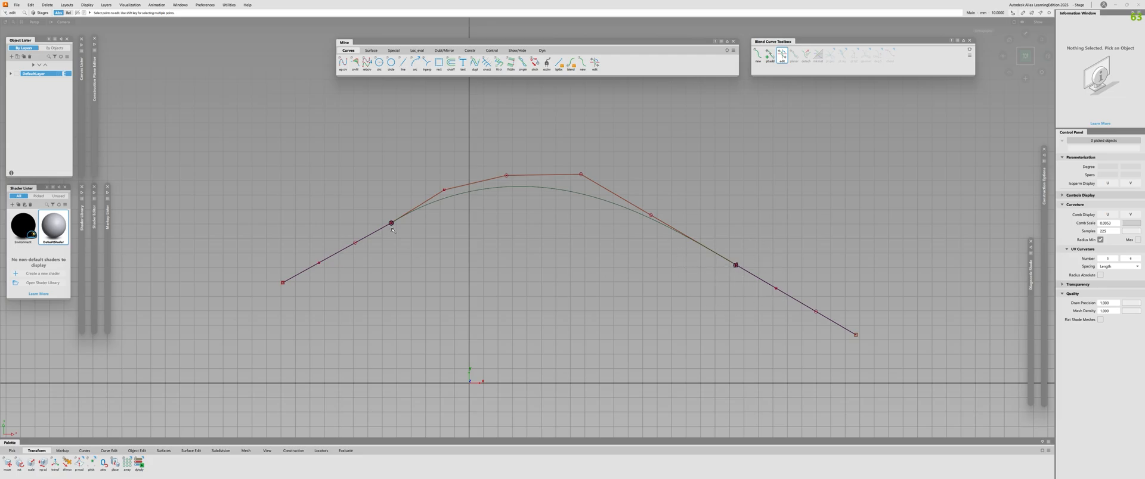
right_click_drag(392, 230, 672, 266, "alt+shift")
middle_click_drag(672, 265, 656, 257, "alt+shift")
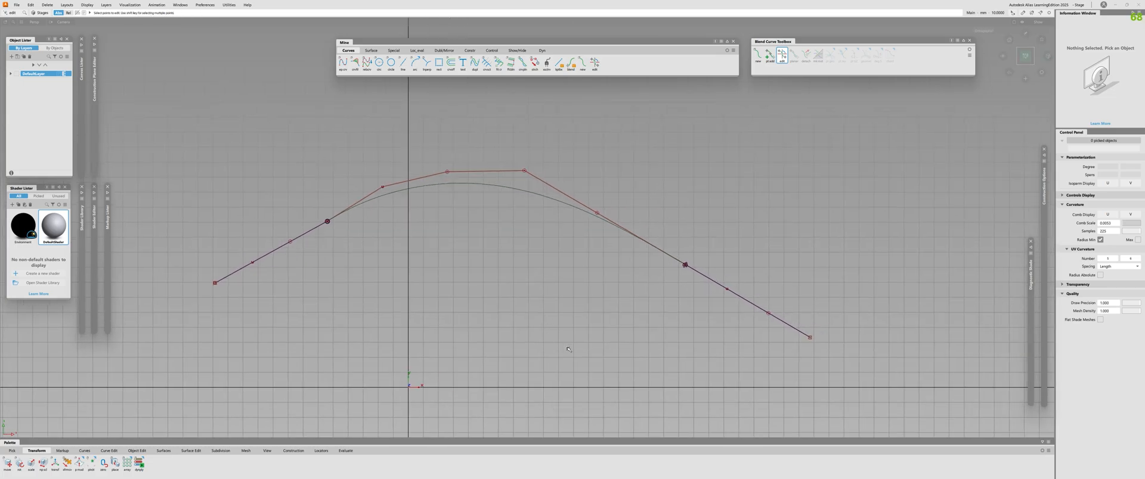
right_click_drag(568, 349, 389, 250, "alt+shift")
middle_click_drag(390, 250, 504, 240, "alt+shift")
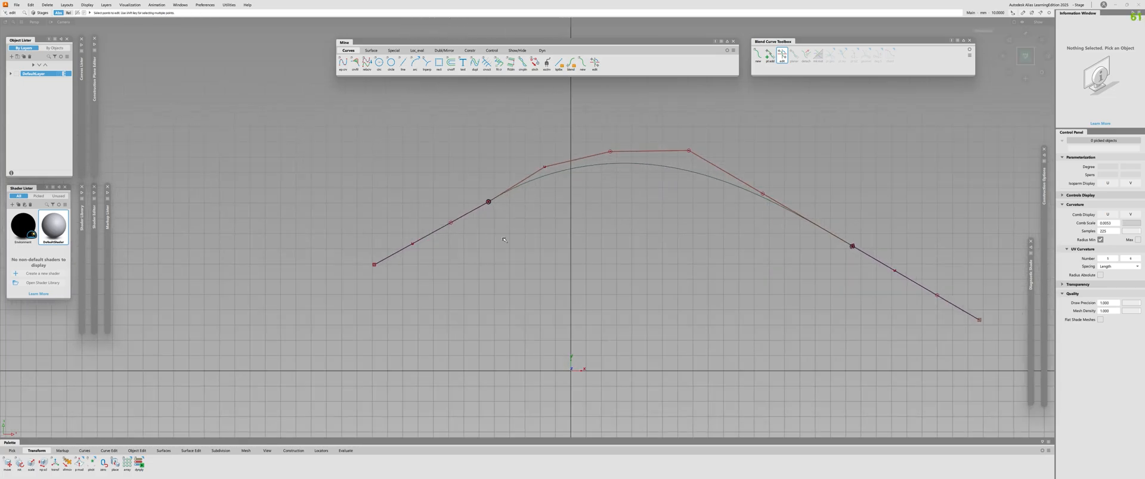
left_click(488, 202)
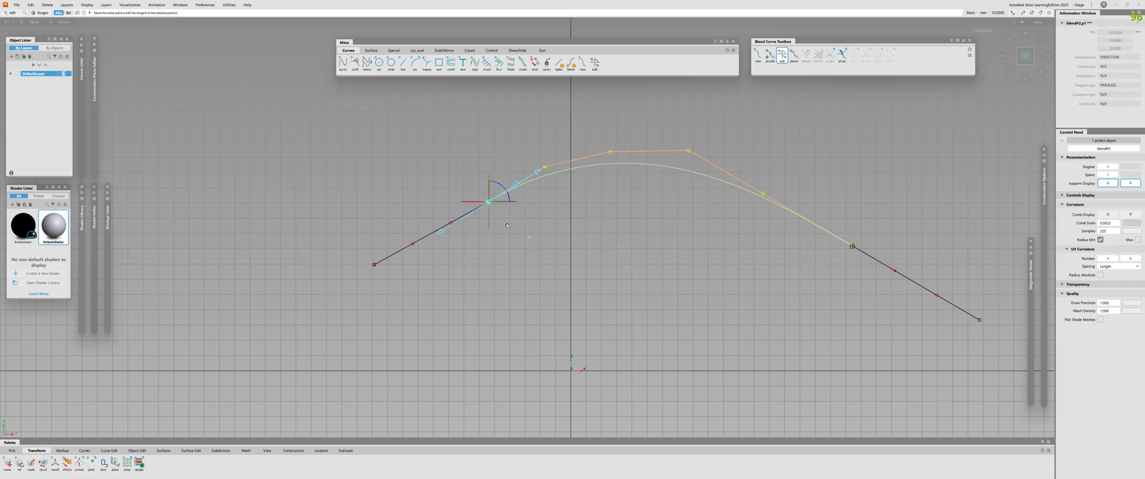
left_click(507, 225)
left_click_drag(461, 167, 465, 312, "ctrl+shift")
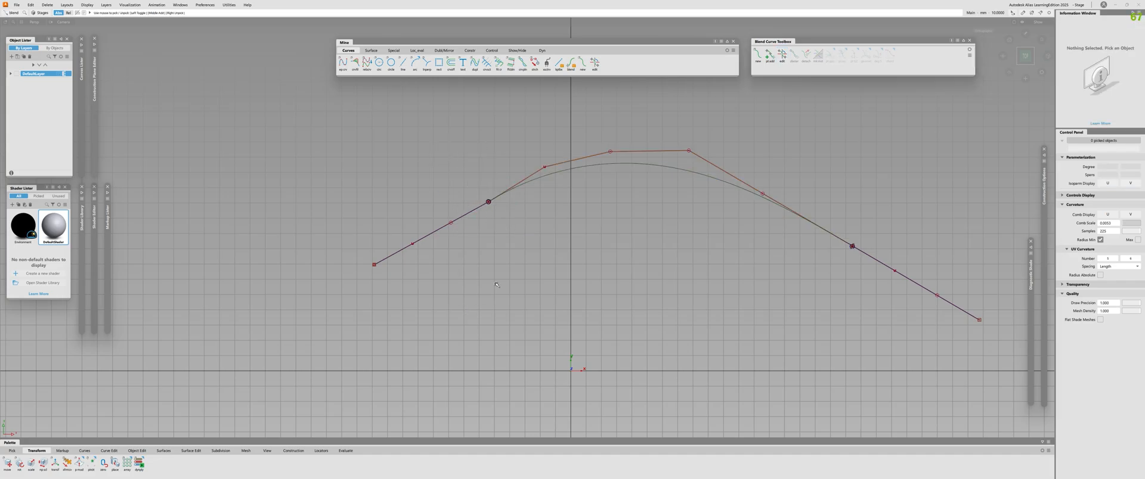
left_click(488, 202)
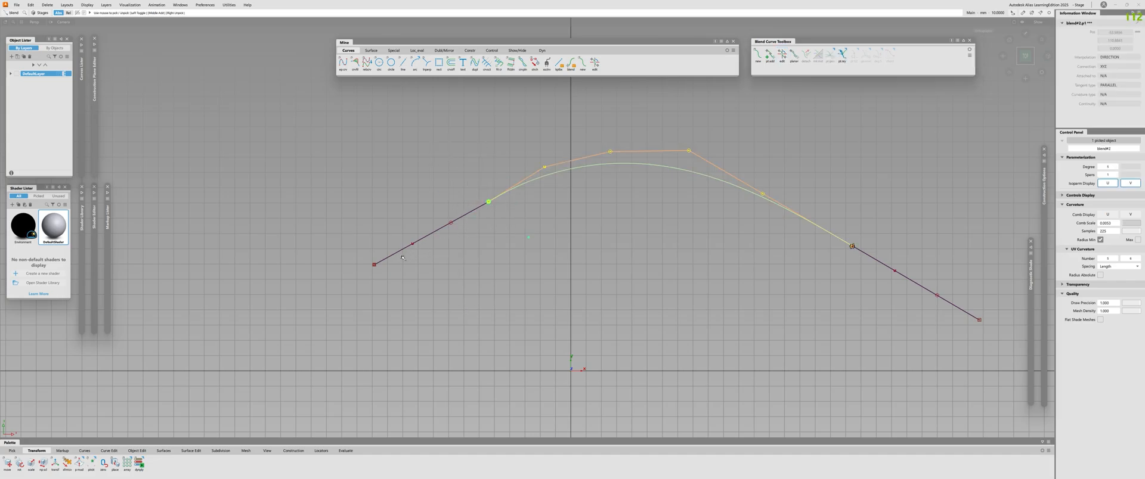
middle_click_drag(403, 258, 396, 355, "ctrl+shift")
left_click_drag(396, 355, 681, 195)
left_click_drag(490, 221, 490, 198, "ctrl+shift")
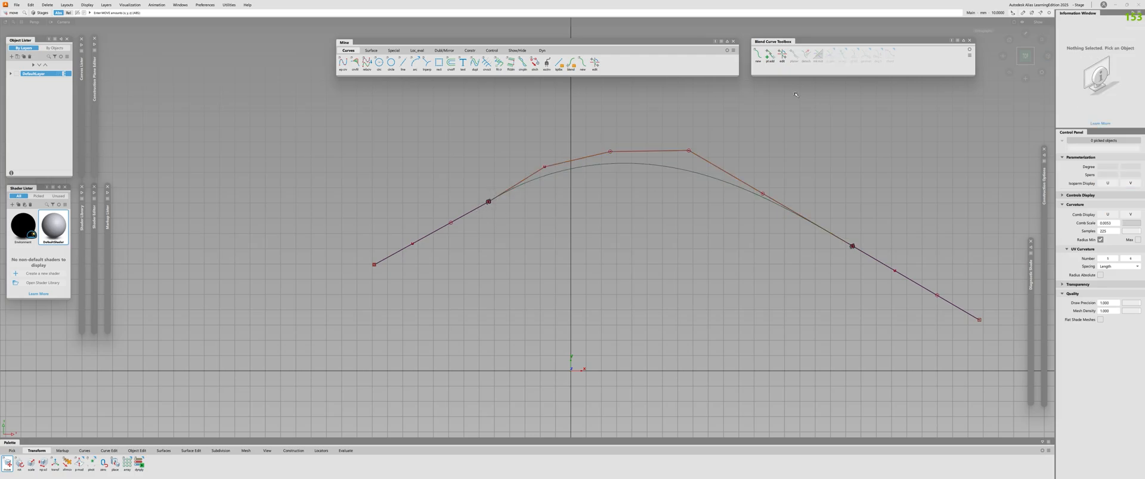
Step: Set the interpolation of the left blend point to Geometry
left_click_drag(531, 251, 541, 369, "ctrl+shift")
left_click(460, 176)
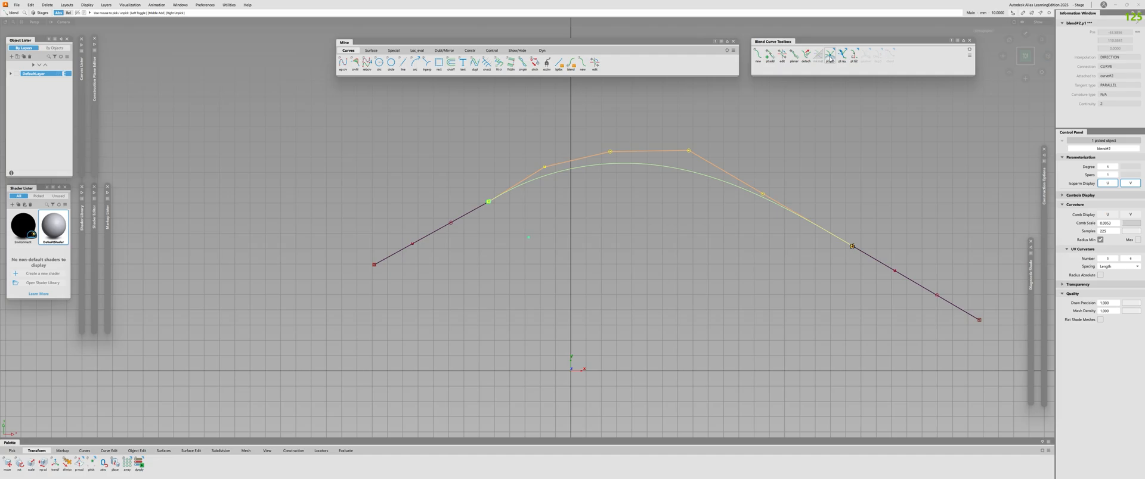
left_click(829, 56)
Step: Pick the whole blend curve, examine its control points and overall shape, and clear the selection
right_click_drag(528, 237, 541, 242, "alt+shift")
middle_click_drag(542, 241, 453, 246, "alt+shift")
right_click_drag(454, 246, 520, 241, "alt+shift")
left_click_drag(521, 241, 520, 190, "ctrl+shift")
left_click(520, 173)
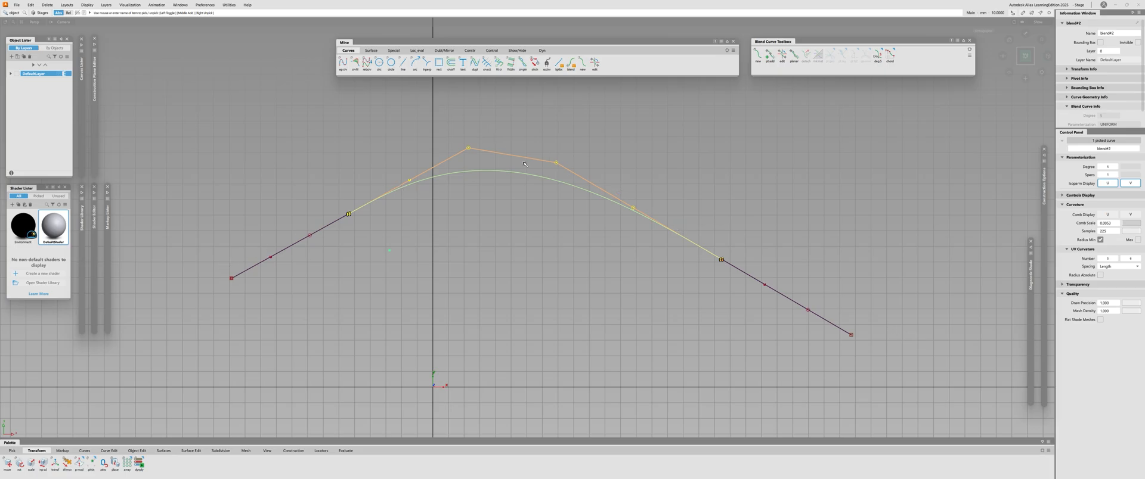
scroll(530, 221, "down", 2)
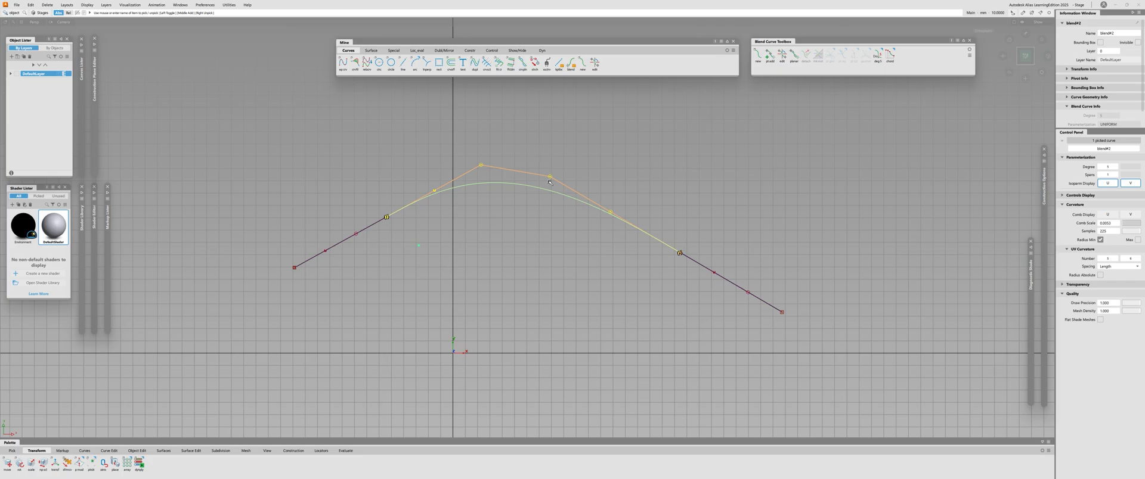
scroll(530, 221, "up", 3)
left_click(586, 221)
Step: Adjust the tangent length at the right blend point with its edit manipulator, and deselect the point
left_click(781, 55)
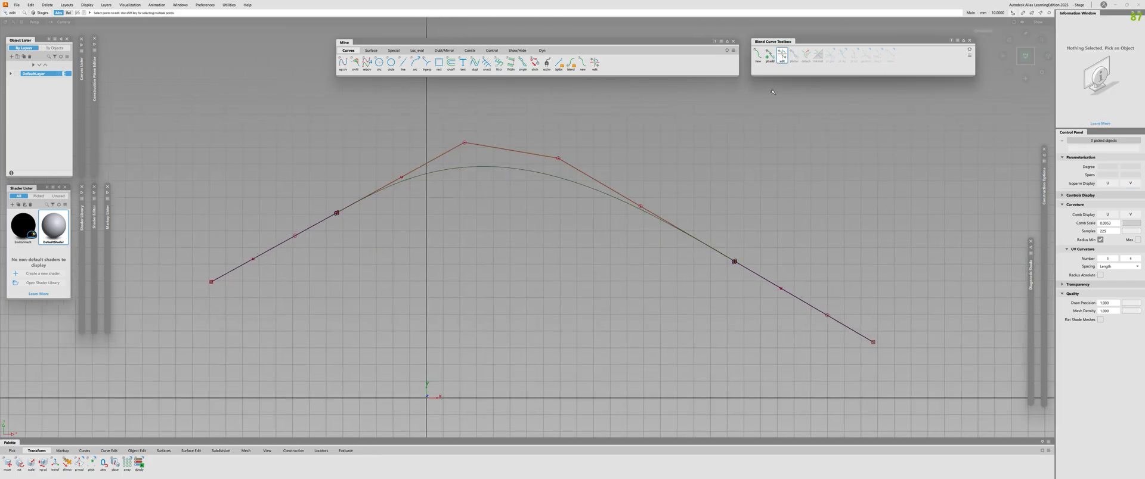
left_click_drag(720, 229, 752, 294)
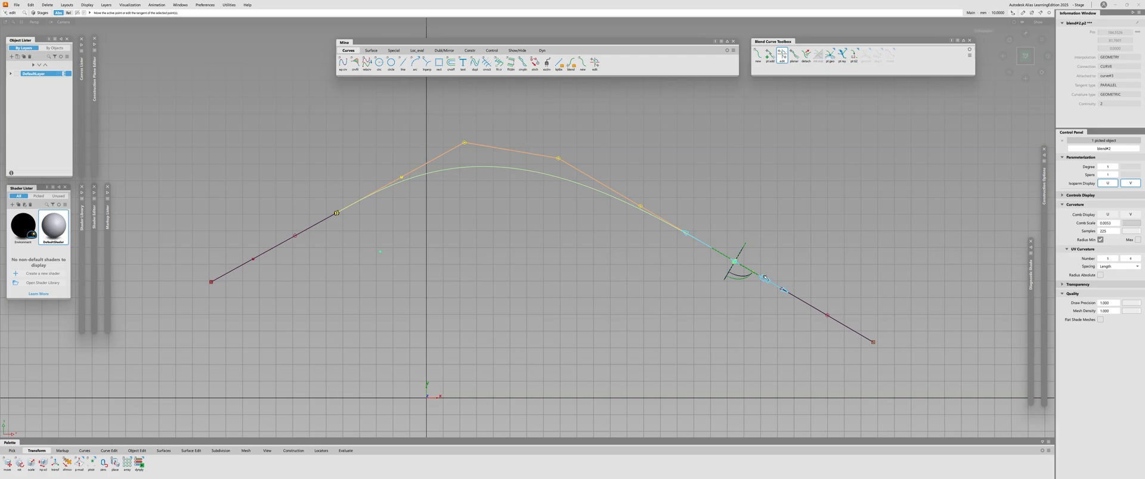
mouse_move(763, 277)
left_mouse_down()
mouse_move(738, 263)
mouse_move(768, 280)
mouse_move(793, 229)
mouse_move(768, 280)
left_mouse_up()
left_click_drag(768, 280, 742, 268)
left_click(768, 280)
right_click_drag(673, 201, 788, 320, "alt+shift")
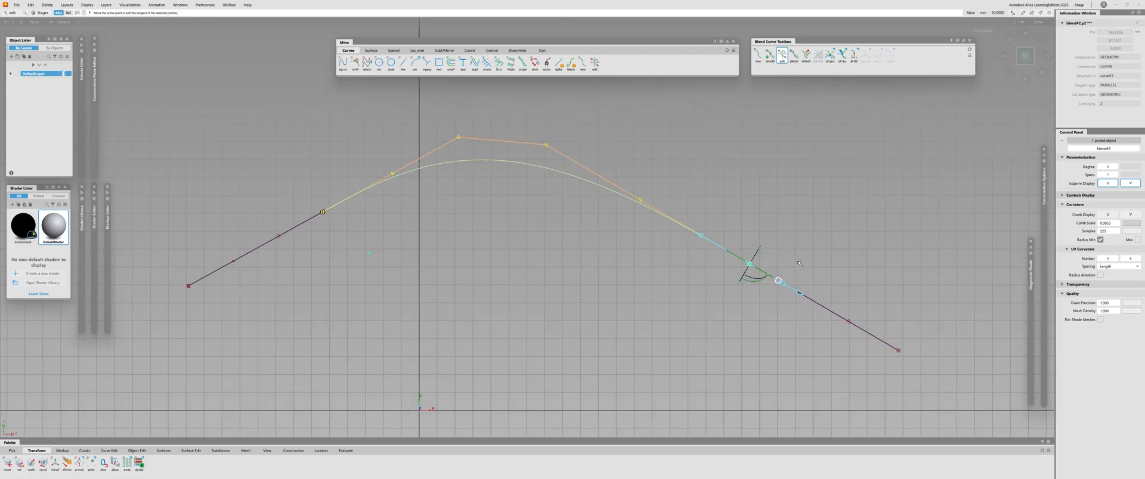
left_click(761, 273)
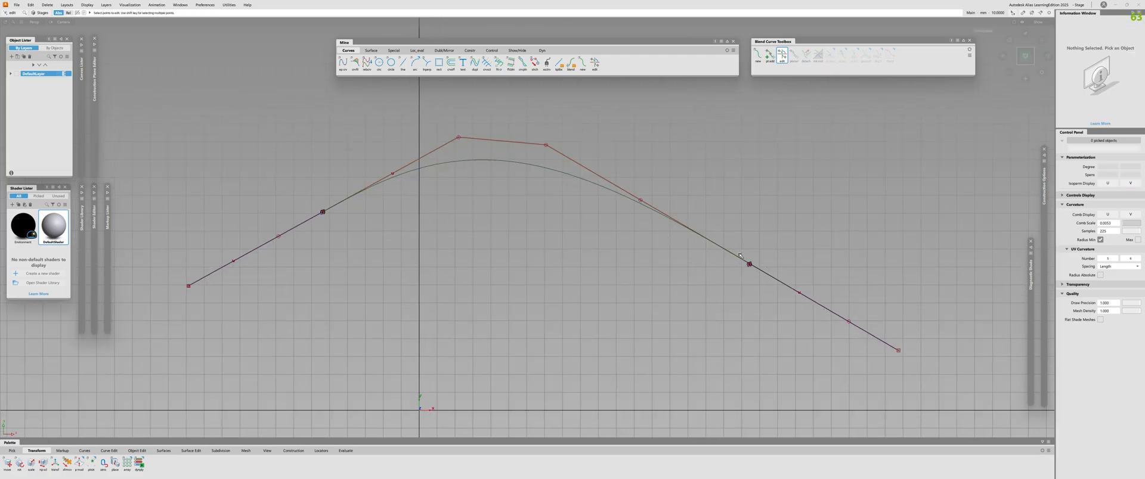
Step: Reselect the right blend point and set its constraint direction to Parallel
left_click(749, 264)
left_click(830, 56)
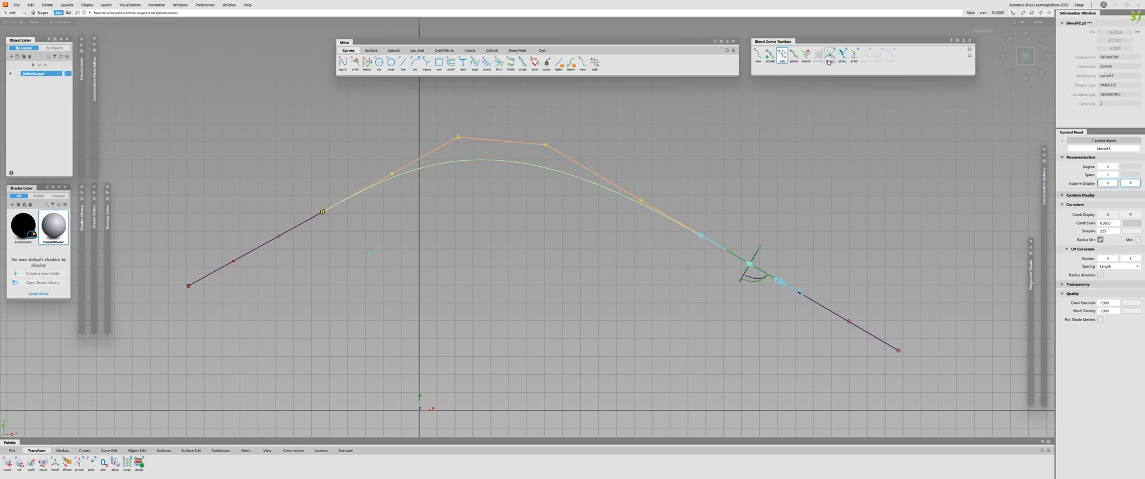
left_click(868, 91)
left_click(842, 55)
left_click(865, 79)
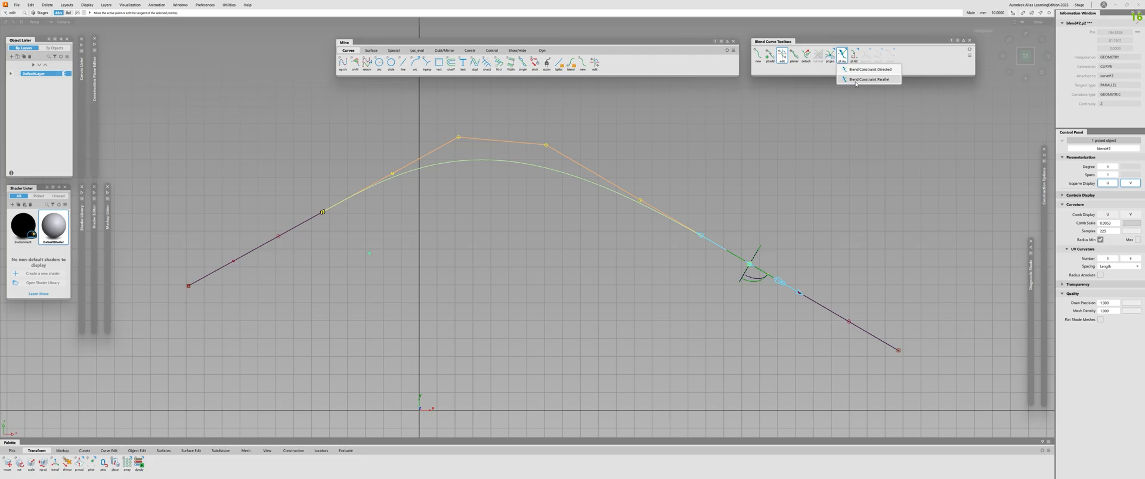
left_click(842, 55)
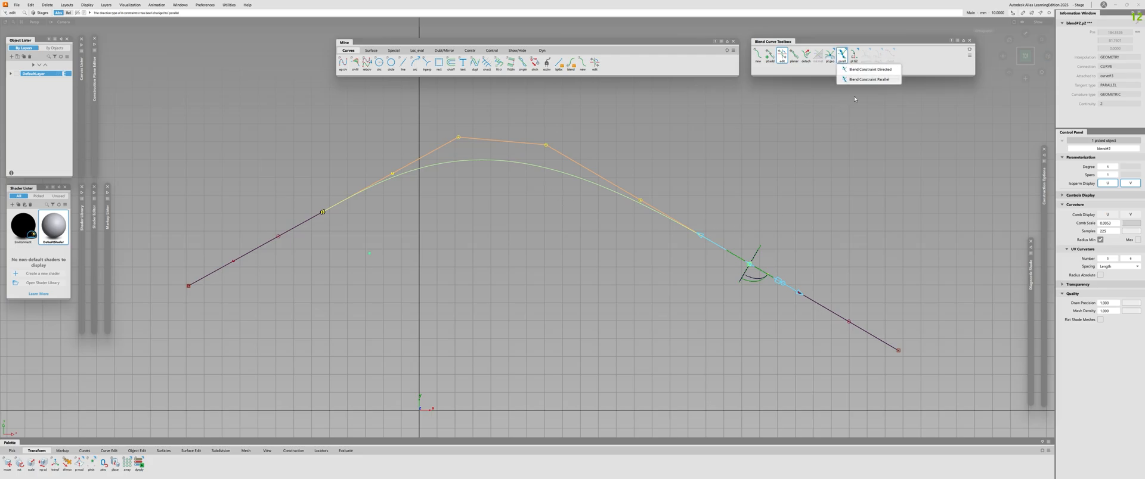
left_click(866, 80)
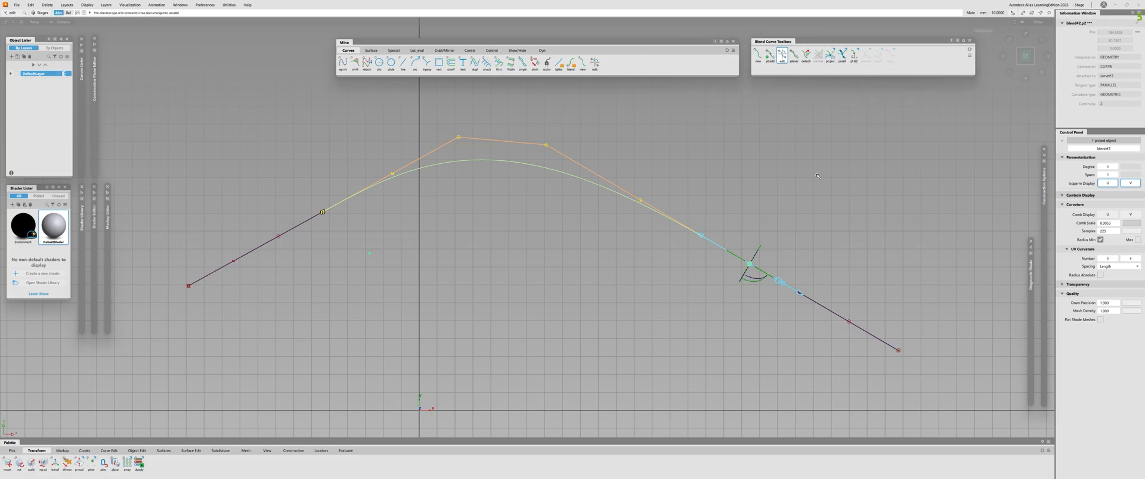
Step: Set the right blend point's continuity to G1 and adjust its tangent length along the right line
left_click(853, 55)
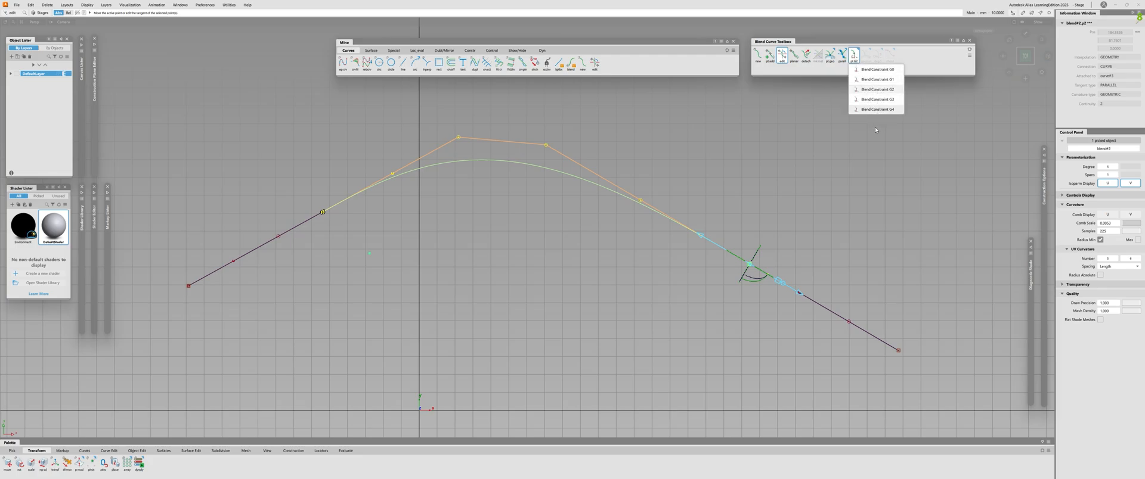
left_click(877, 79)
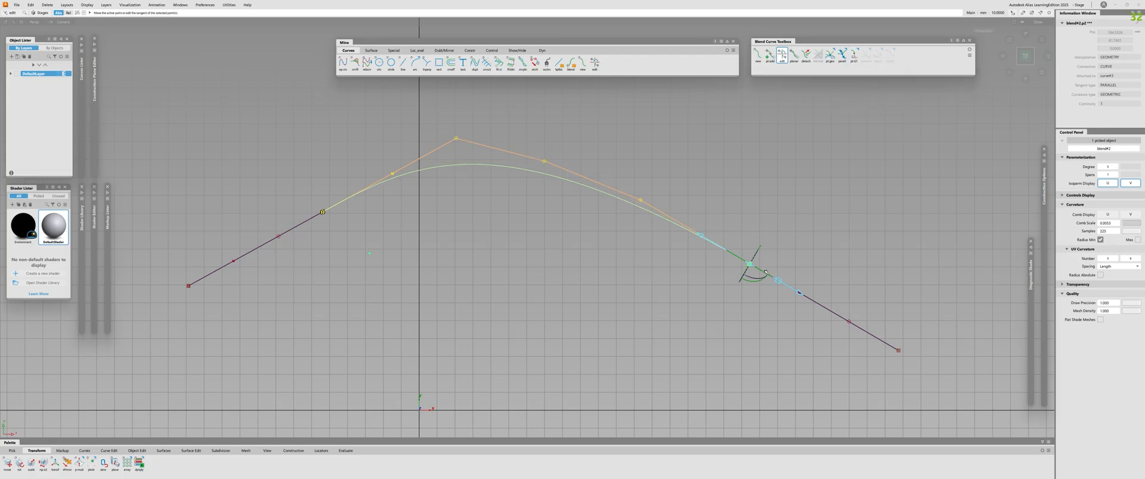
left_click_drag(778, 280, 850, 296)
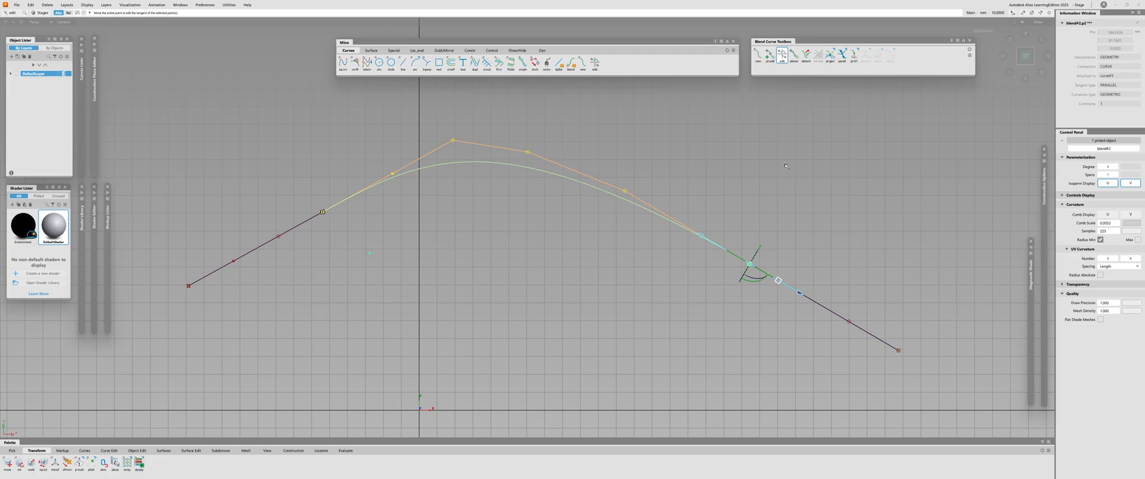
left_click_drag(778, 280, 728, 252)
left_click_drag(781, 278, 680, 243)
right_click_drag(652, 271, 553, 219, "alt+shift")
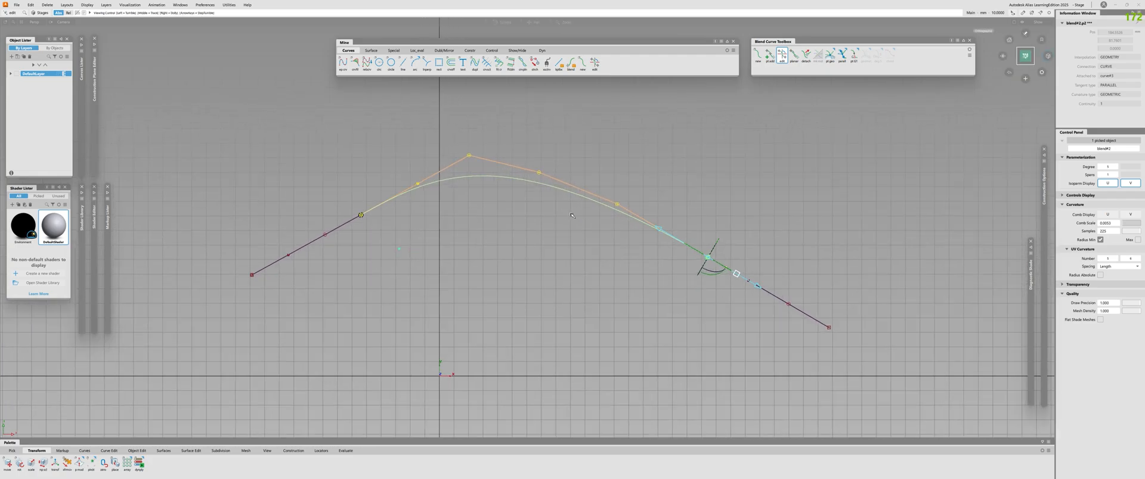
middle_click_drag(554, 219, 603, 216, "alt+shift")
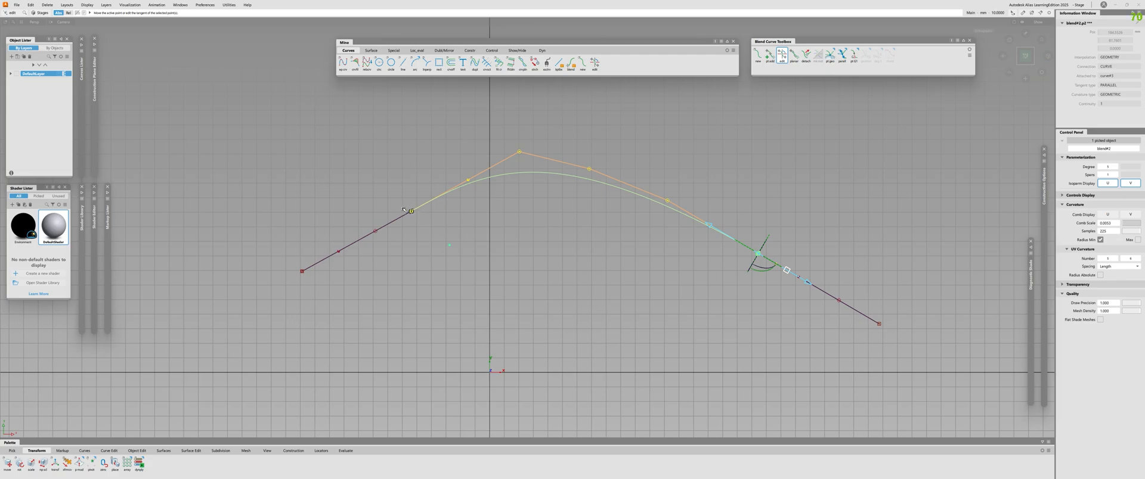
Step: Pick the left blend point for editing, set its continuity to G2, and clear the selection
right_click_drag(754, 270, 804, 259, "alt+shift")
left_click(781, 56)
left_click_drag(338, 173, 428, 251)
left_click_drag(854, 57, 864, 90)
right_click_drag(864, 124, 852, 124, "alt+shift")
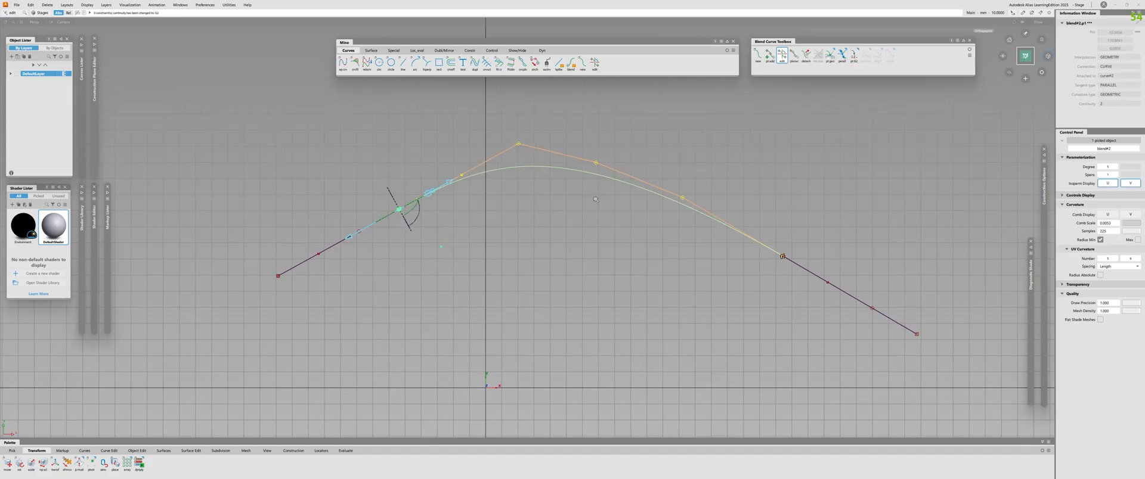
middle_click_drag(853, 124, 780, 128, "alt+shift")
right_click_drag(780, 128, 769, 128, "alt+shift")
left_click(769, 129)
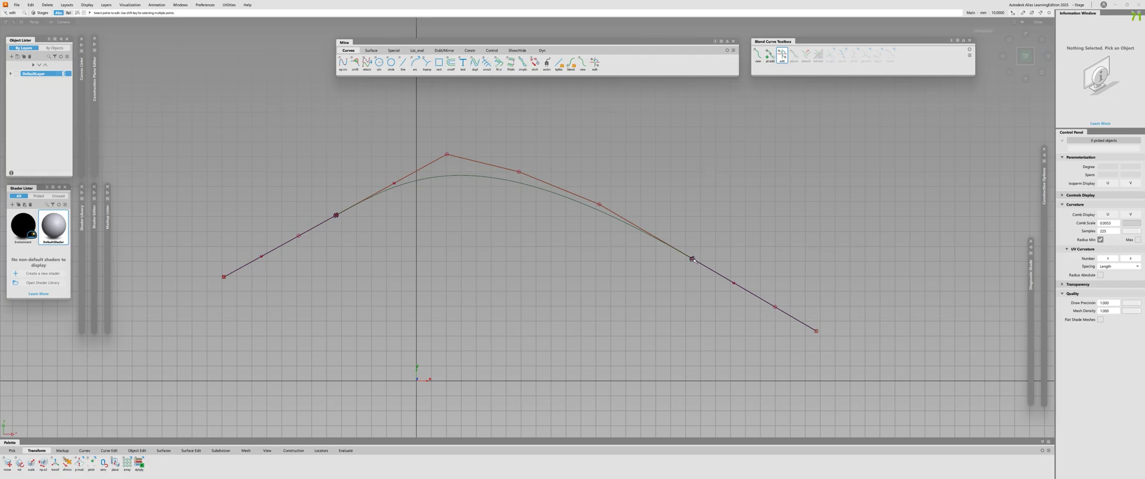
Step: Reapply the G1 continuity constraint to the right blend point and deselect it
left_click(692, 259)
left_click_drag(854, 55, 870, 79)
right_click_drag(406, 157, 448, 158, "alt+shift")
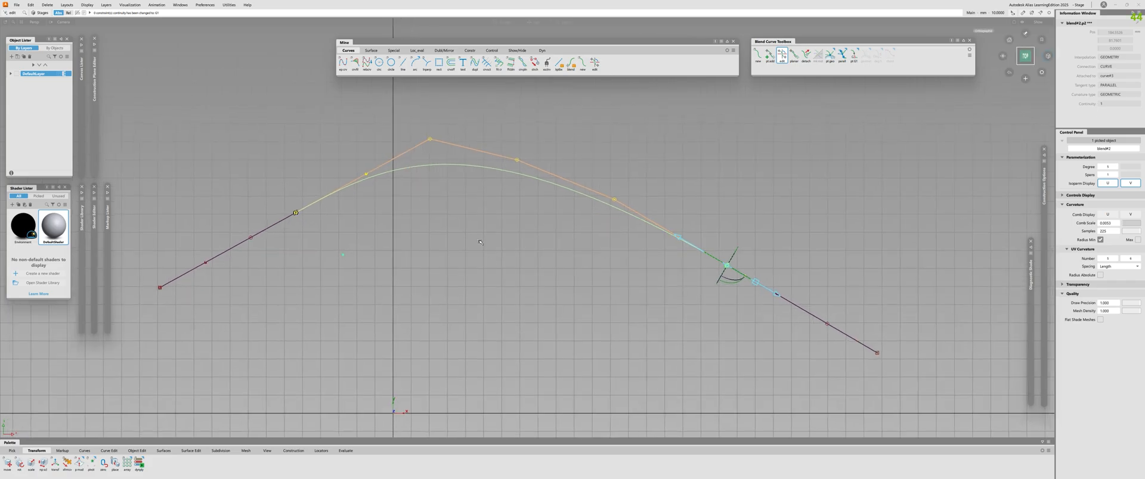
middle_click_drag(406, 150, 449, 157, "alt+shift")
left_click(449, 157)
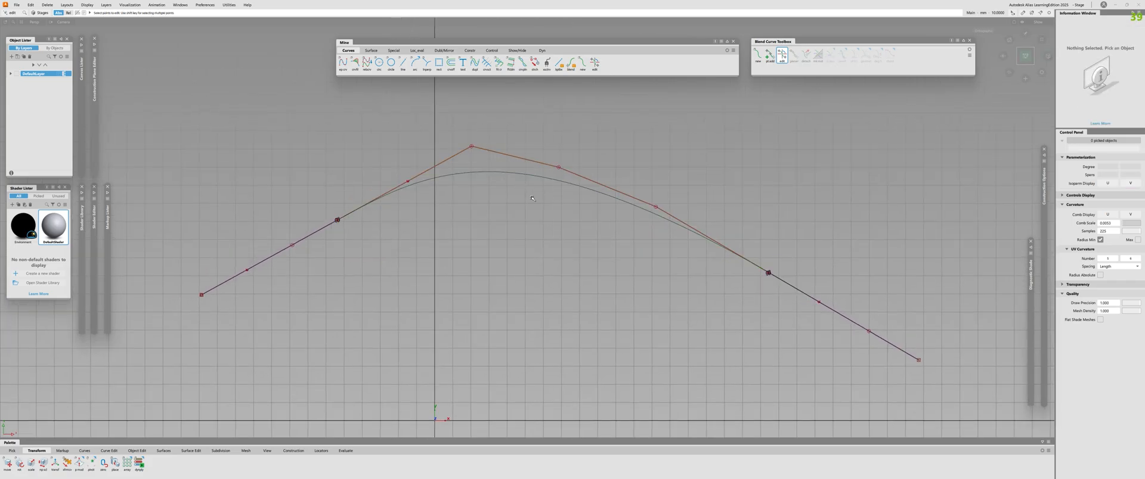
Step: Pick the whole blend curve, lower its degree, and deselect it
left_click_drag(532, 198, 524, 245, "ctrl+shift")
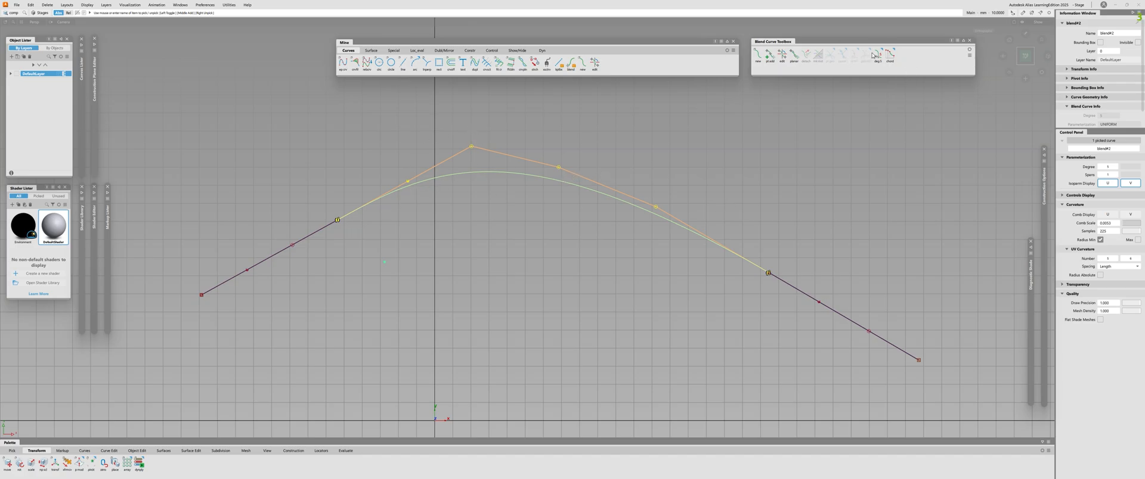
left_click_drag(872, 55, 896, 89)
right_click_drag(541, 179, 566, 179, "alt+shift")
left_click(350, 229)
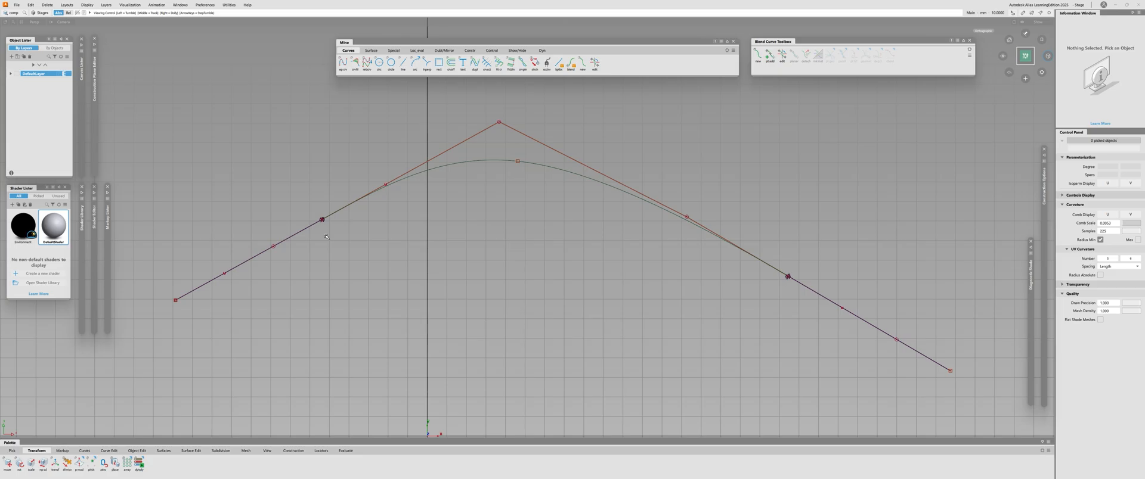
right_click_drag(328, 237, 365, 220, "alt+shift")
middle_click_drag(365, 219, 387, 232, "alt+shift")
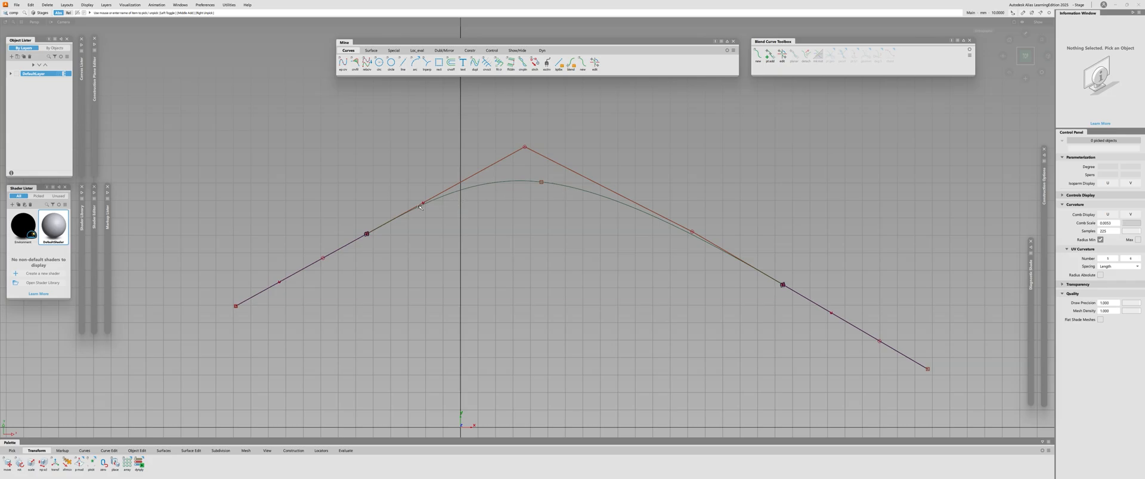
Step: Add a curvature comb to the blend curve and examine the comb's shape between the two lines
left_click(493, 186)
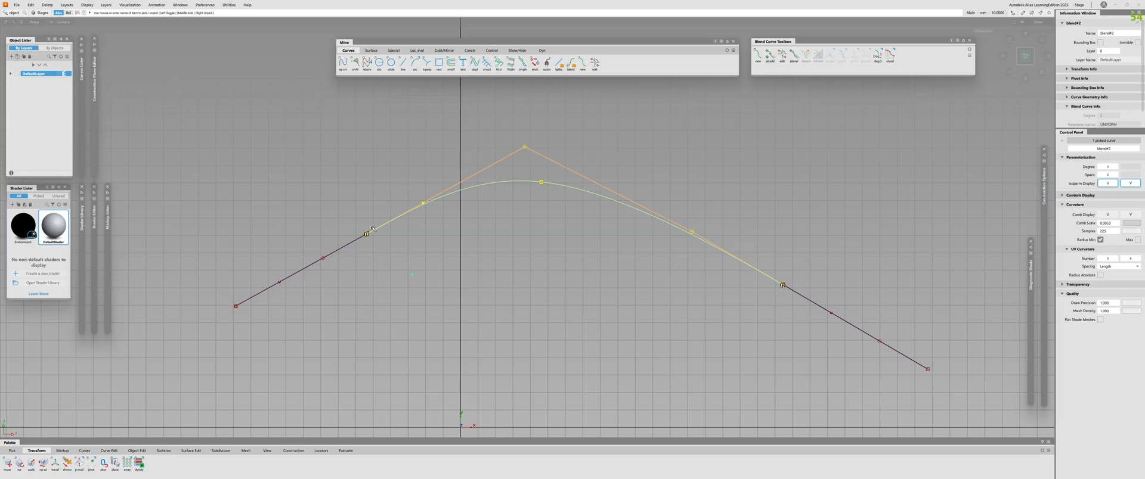
right_click_drag(794, 294, 715, 280, "alt+shift")
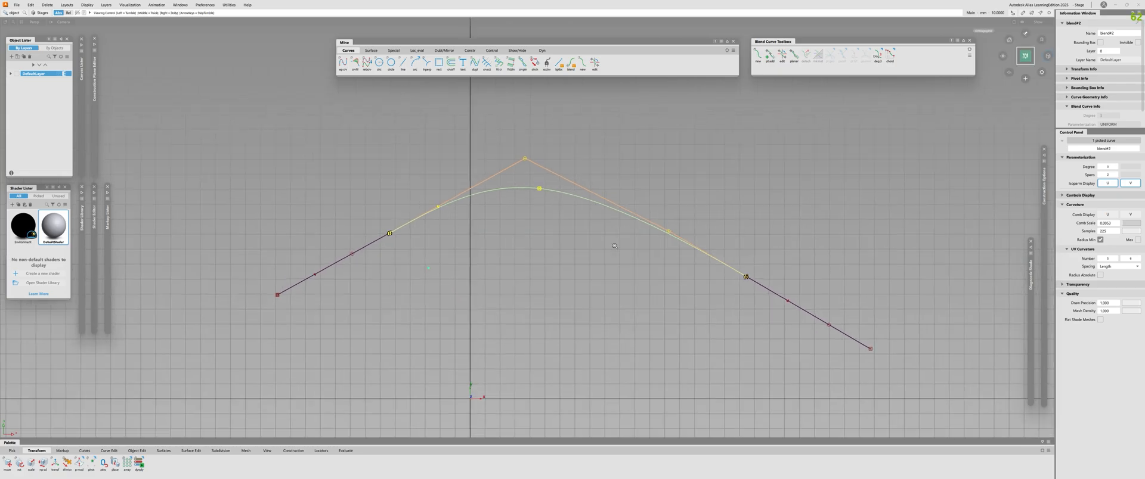
left_click(571, 208)
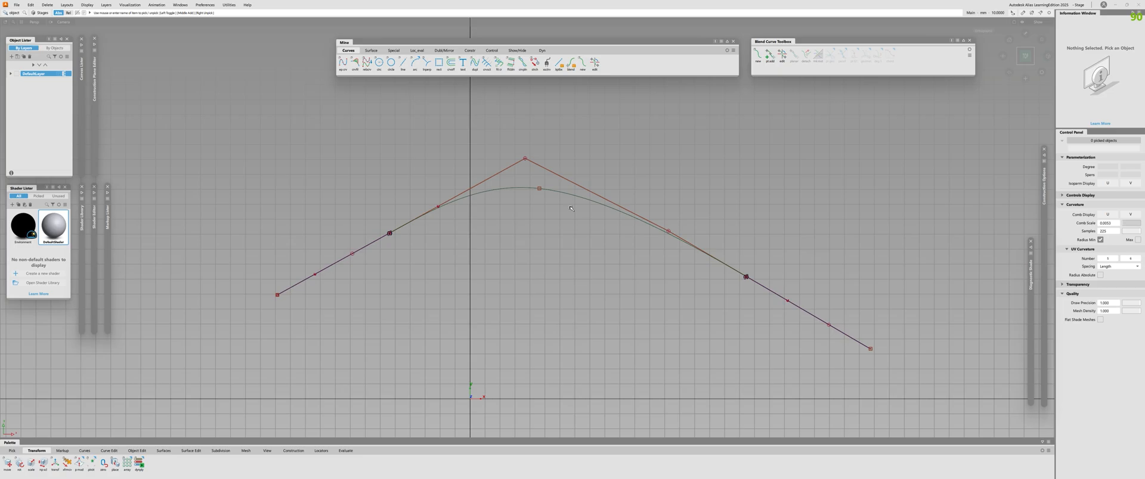
key("ctrl+shift+c")
left_click(555, 191)
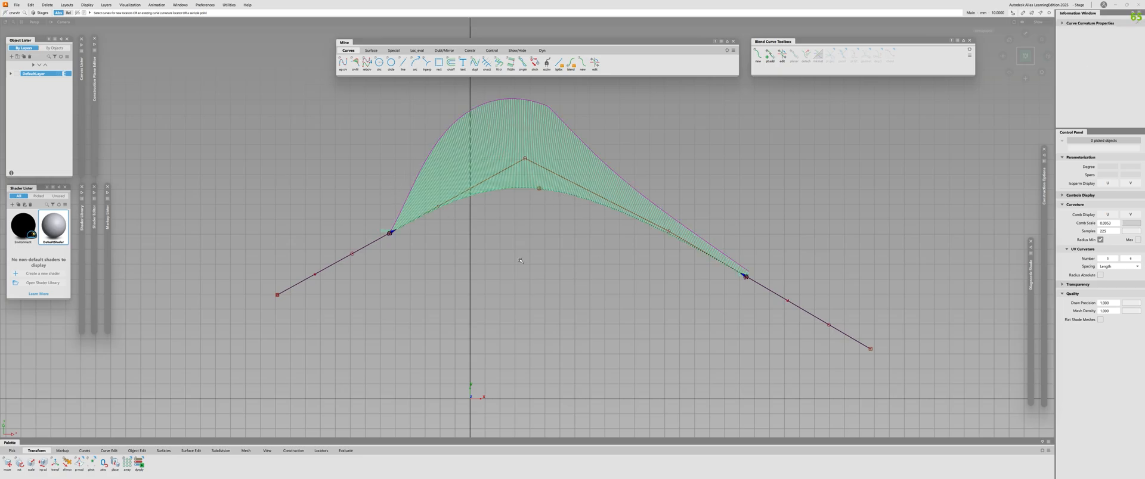
right_click_drag(472, 235, 504, 265, "alt+shift")
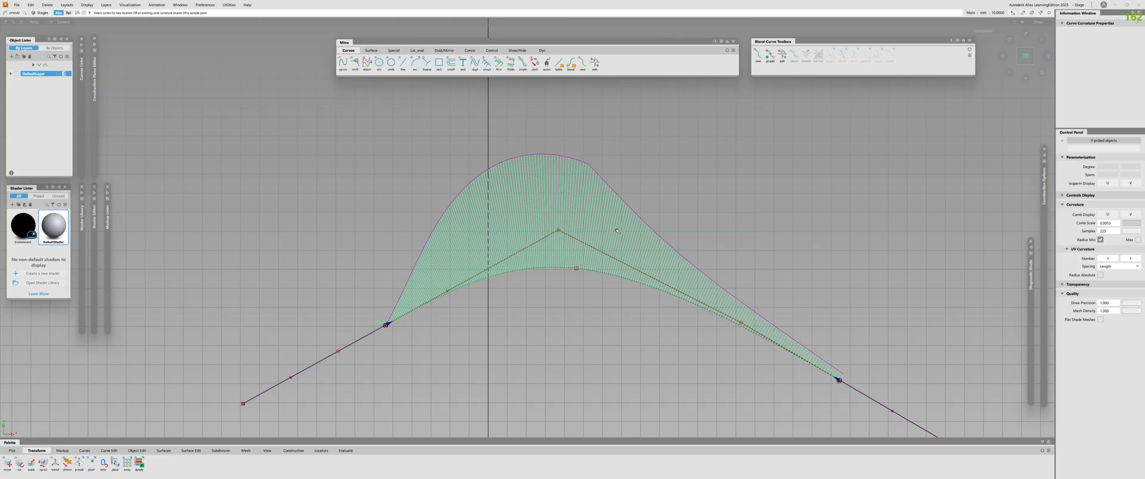
right_click_drag(714, 268, 540, 144, "alt+shift")
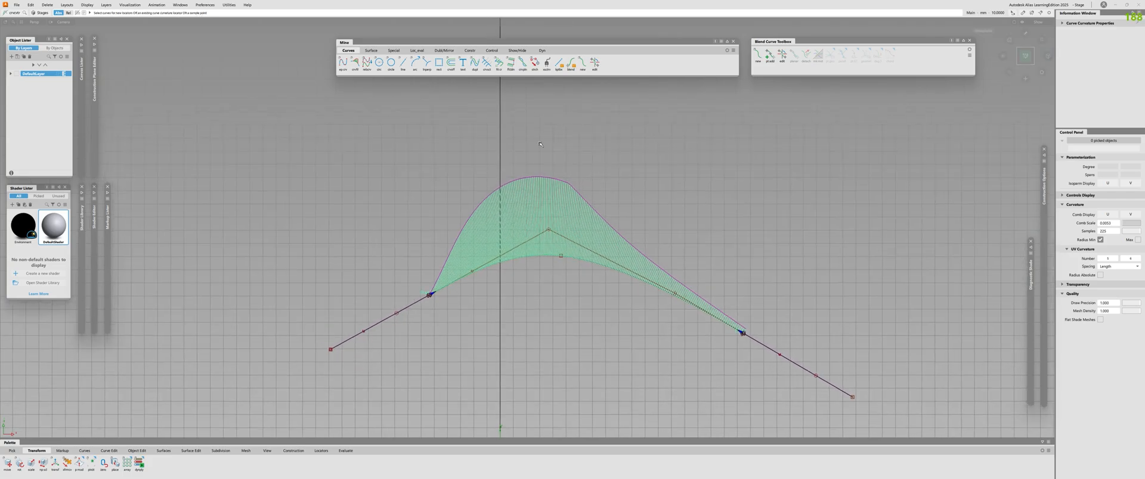
right_click_drag(595, 260, 477, 192, "alt+shift")
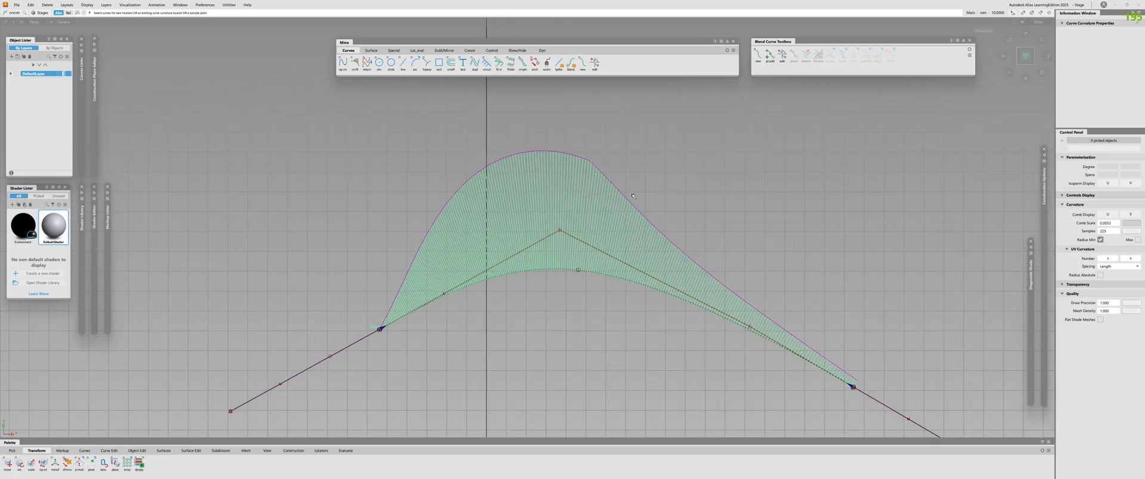
Step: Look over the blend curve's comb between the two lines, then remove the curvature comb
scroll(525, 163, "down", 3)
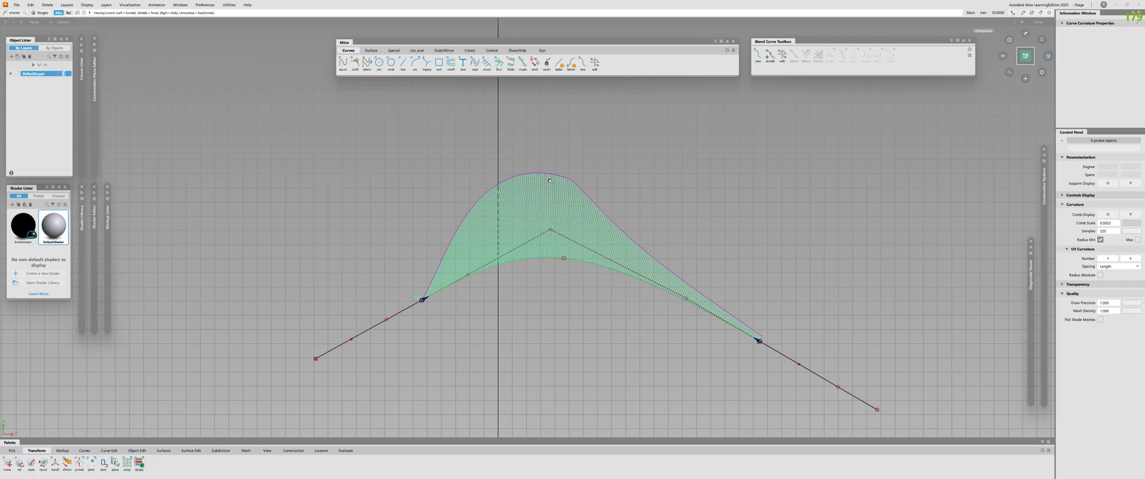
right_click_drag(553, 155, 633, 201, "alt+shift")
middle_click_drag(633, 202, 603, 161, "alt+shift")
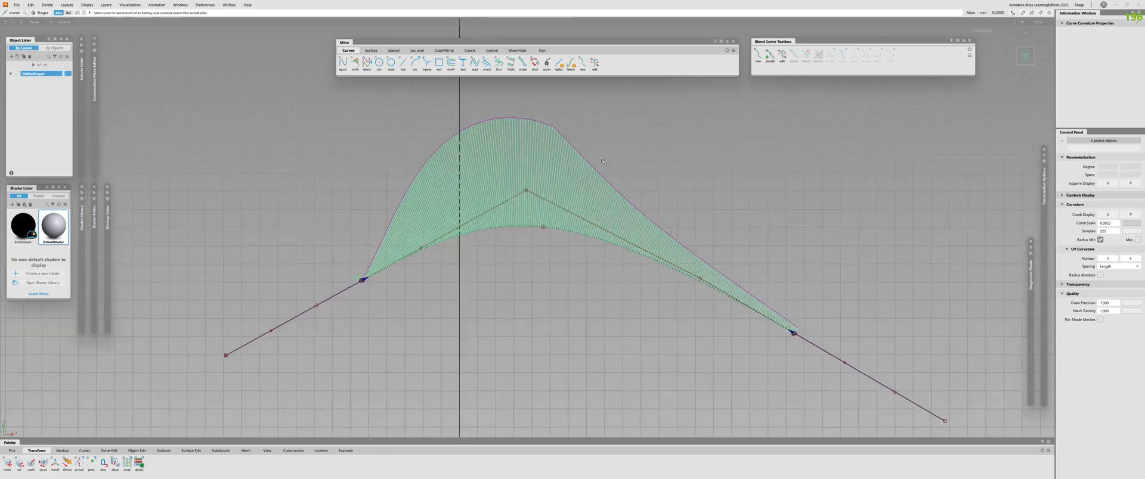
left_click(637, 152)
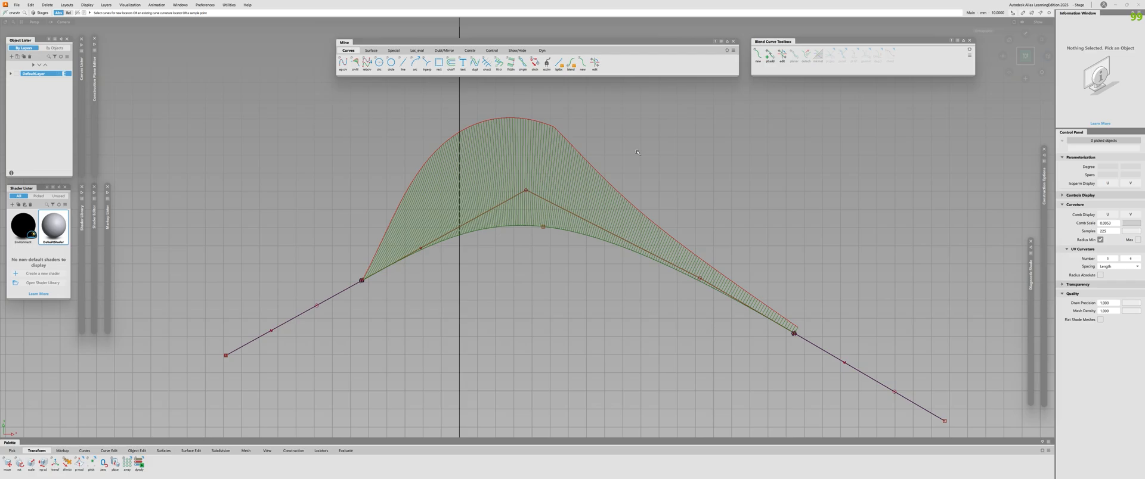
key("ctrl+z")
right_click_drag(518, 320, 536, 319, "alt+shift")
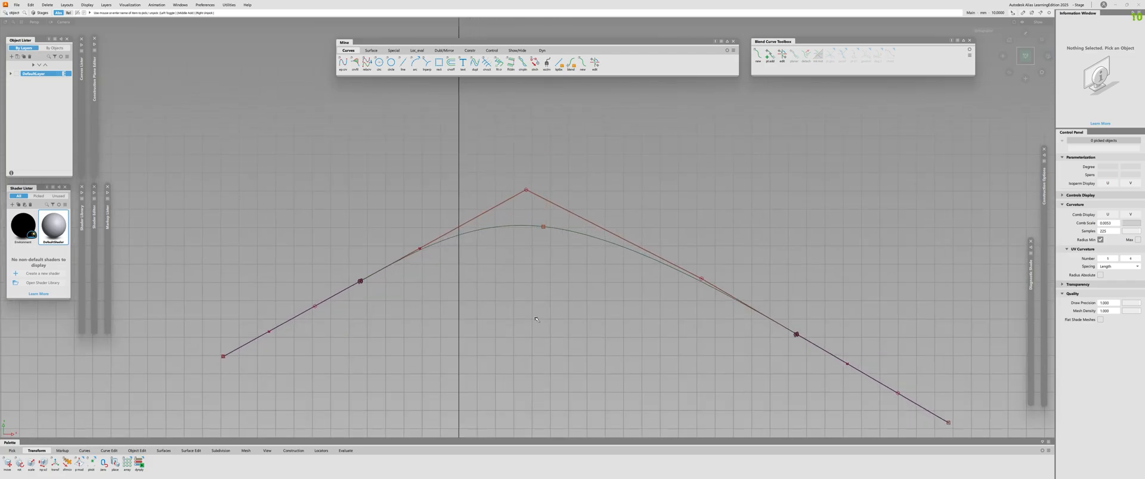
Step: Pick the blend curve and turn it into a template so it serves as a reference for comparison
left_click(465, 235)
right_click_drag(465, 234, 383, 282, "alt+shift")
middle_click_drag(382, 281, 389, 231, "alt+shift")
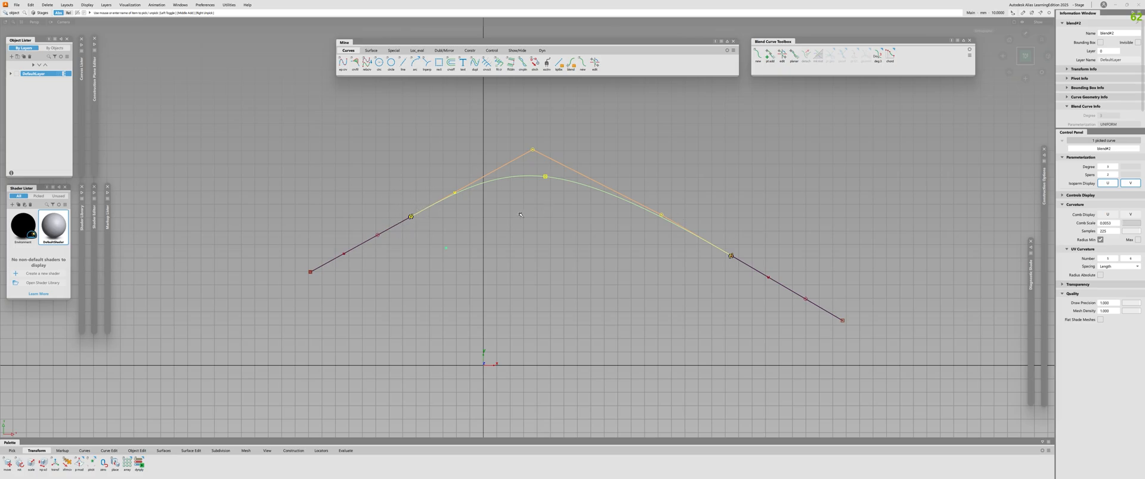
scroll(520, 215, "up", 2)
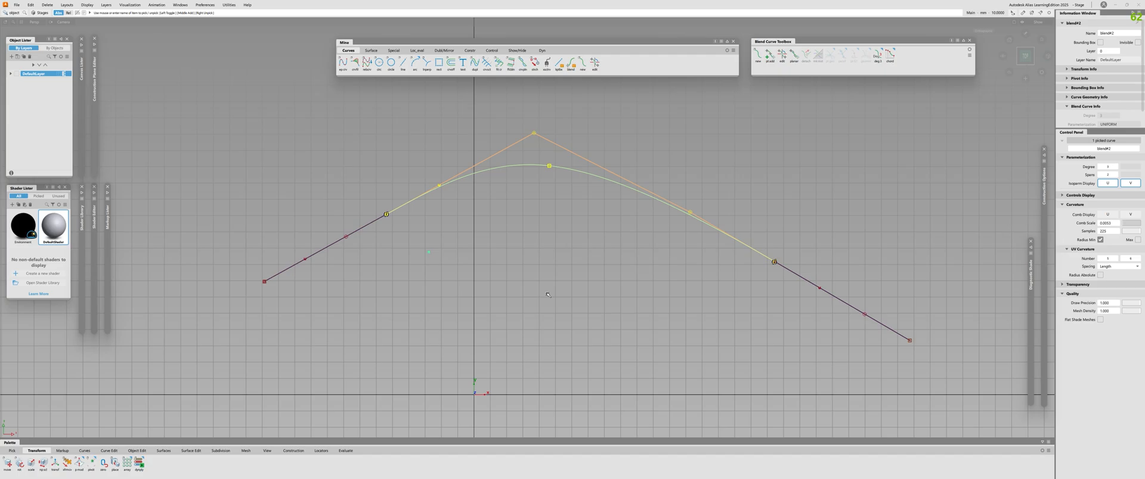
left_click_drag(540, 219, 526, 239, "ctrl+shift")
right_click_drag(525, 239, 500, 239, "alt+shift")
middle_click_drag(501, 239, 496, 240, "alt+shift")
Step: Draw an edit point curve snapped from the left line's inner end to the right line's inner end
middle_click_drag(495, 241, 495, 214, "ctrl+shift")
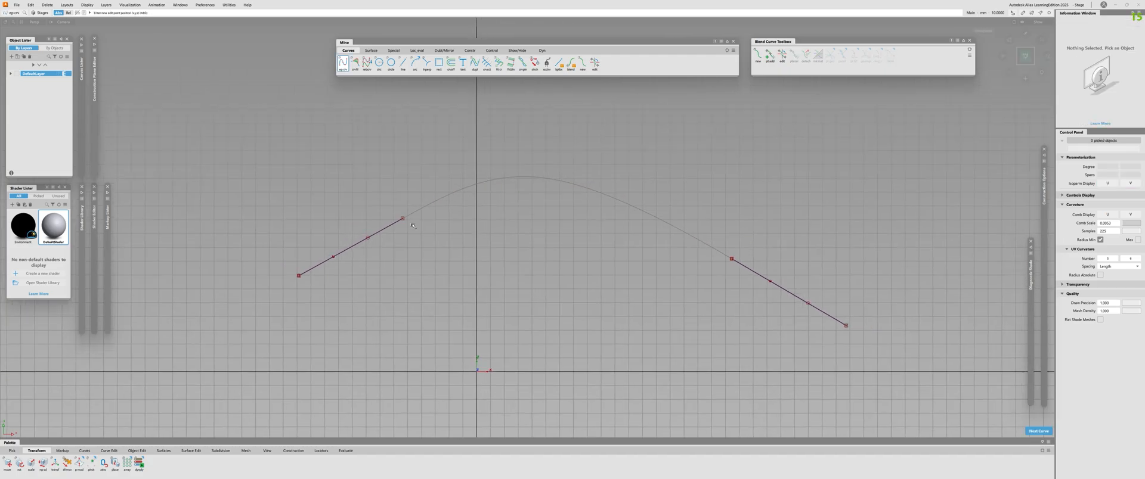
left_click(402, 218, "ctrl+alt")
left_click(732, 258, "ctrl+alt")
left_click_drag(614, 268, 575, 217, "ctrl+shift")
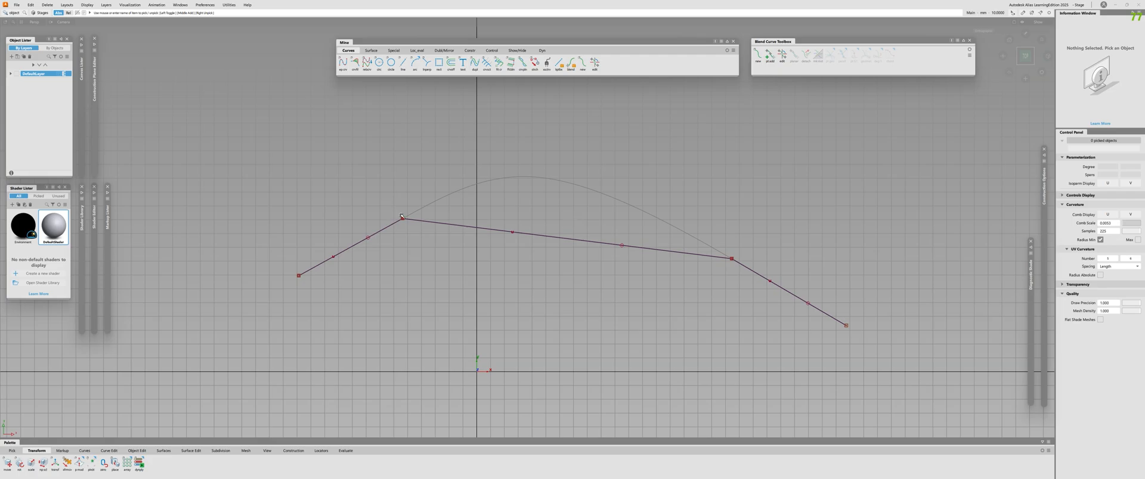
Step: Align the new curve's left end to the left line with G2 continuity and the Edge alignment type
key("a")
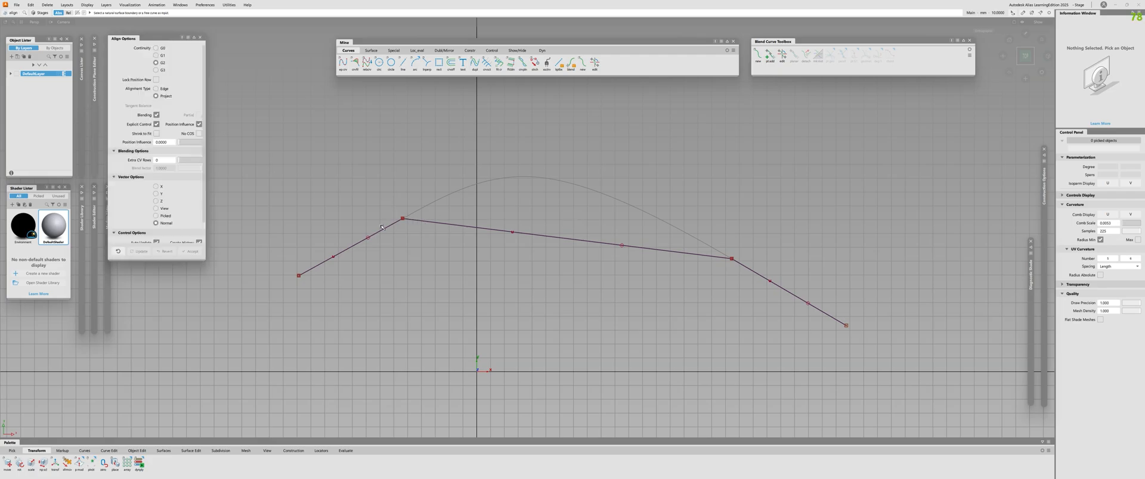
left_click(163, 89)
left_click(409, 218)
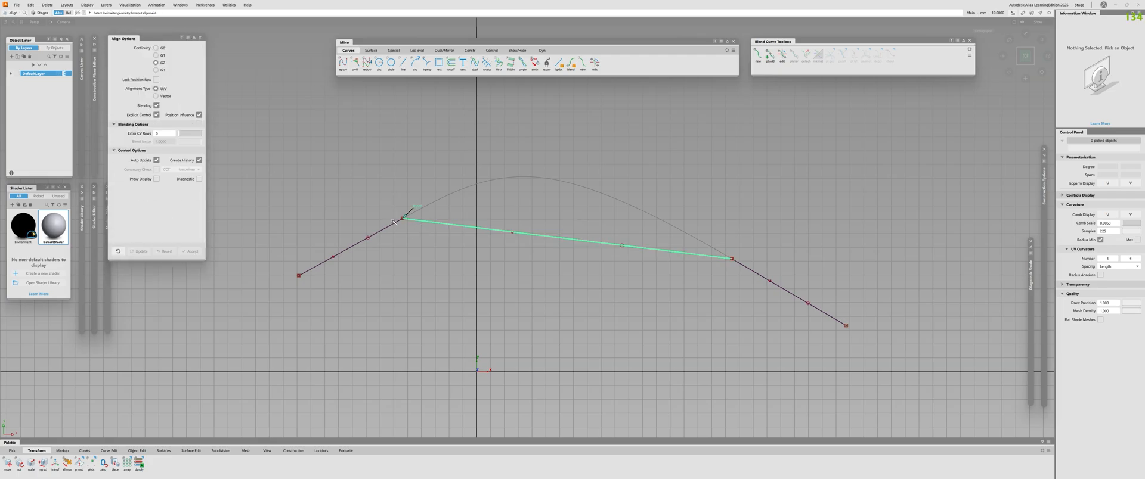
left_click(391, 226)
right_click_drag(465, 242, 537, 243, "alt+shift")
Step: Add a curve continuity check at the junction of the new curve and the right line, then clear the selection
key("a")
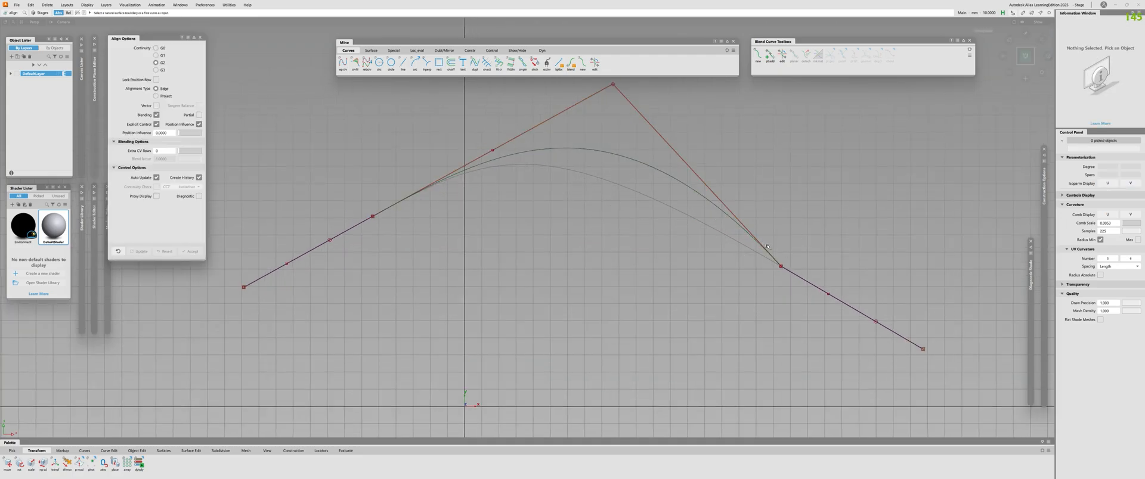
key("c")
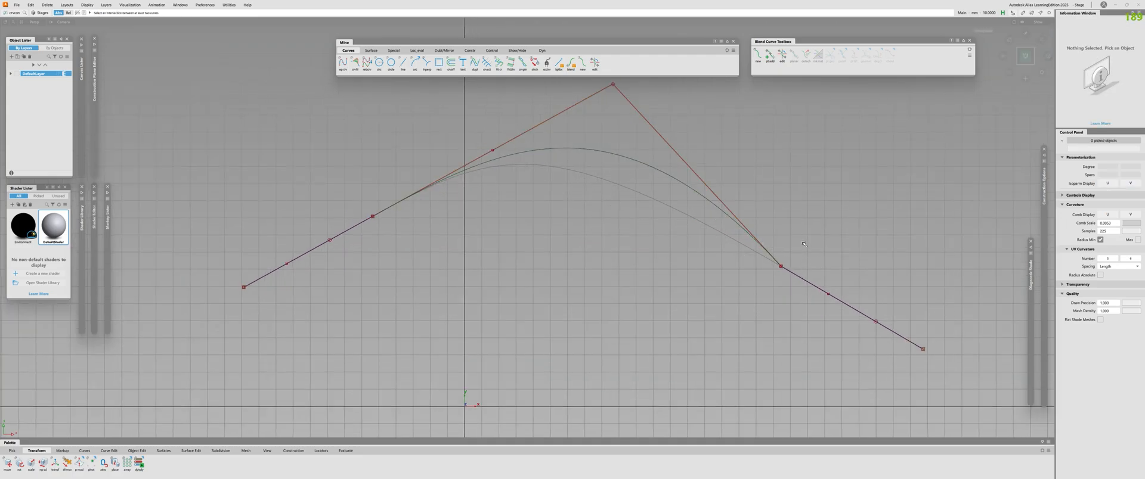
left_click(781, 267)
right_click_drag(814, 259, 760, 258, "alt+shift")
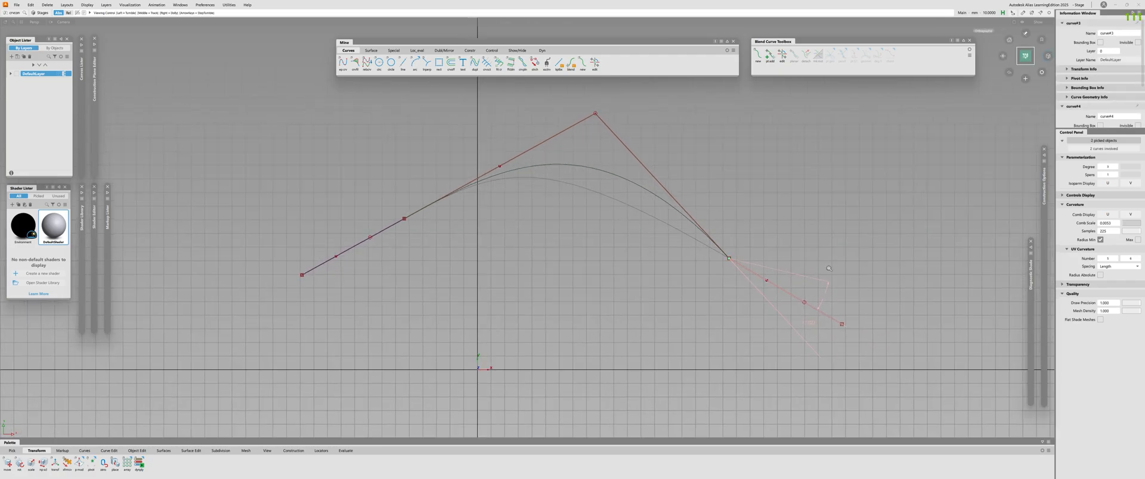
middle_click_drag(761, 258, 632, 223, "alt+shift")
right_click_drag(632, 224, 763, 247, "alt+shift")
left_click(778, 250)
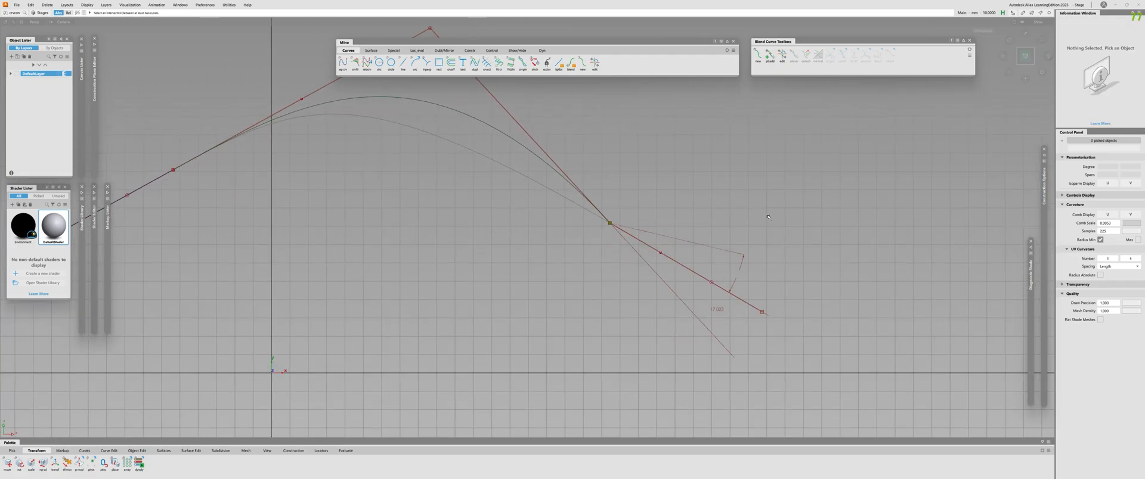
right_click_drag(575, 290, 537, 263, "alt+shift")
middle_click_drag(537, 263, 621, 306, "alt+shift")
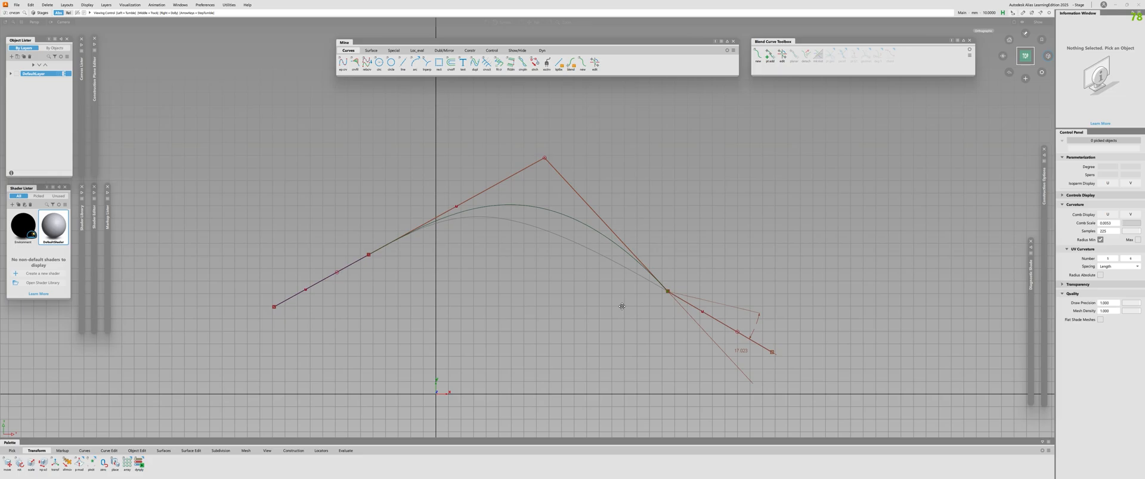
right_click_drag(621, 306, 668, 306, "alt+shift")
Step: Reopen the curve's alignment and pull its tangent and curvature handles back to make the right end nearly tangent to the right line
key("ctrl+q")
left_click(444, 207)
left_click_drag(444, 206, 398, 227)
left_click_drag(514, 164, 487, 178)
right_click_drag(650, 348, 483, 214, "alt+shift")
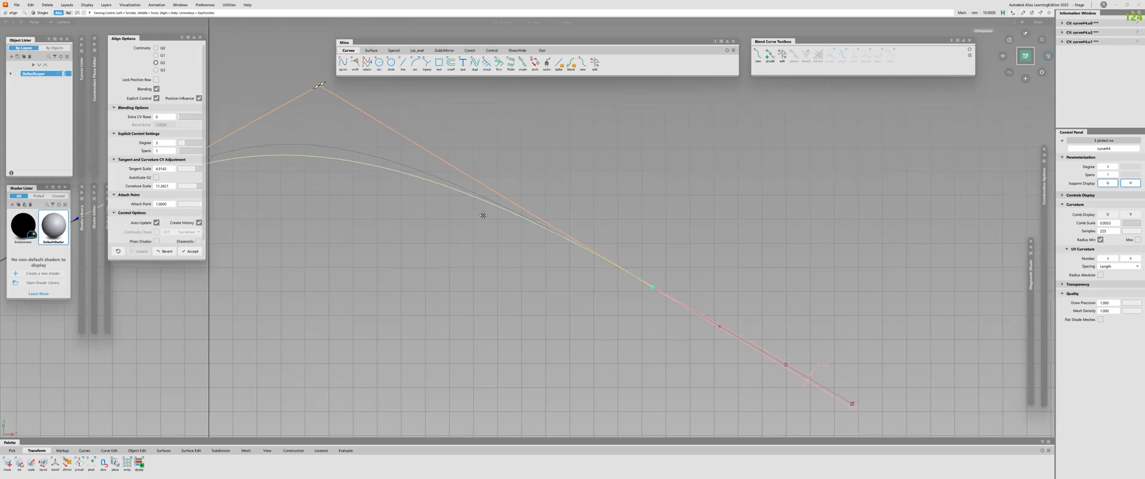
middle_click_drag(482, 215, 416, 215, "alt+shift")
left_click_drag(255, 87, 250, 89)
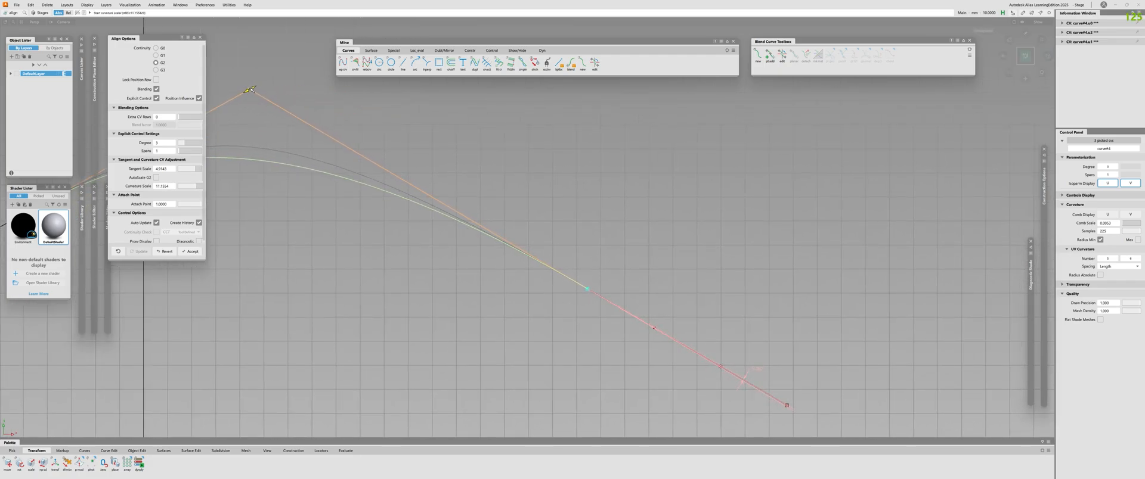
right_click_drag(495, 226, 625, 322, "alt+shift")
middle_click_drag(625, 321, 614, 285, "alt+shift")
Step: Hide the grid and fine-tune the alignment's curvature handle at the peak CV to make the right junction tangent
key("space")
right_click_drag(614, 285, 675, 252, "alt+shift")
right_click_drag(675, 253, 573, 232, "alt+shift")
middle_click_drag(573, 232, 697, 260, "alt+shift")
key("q")
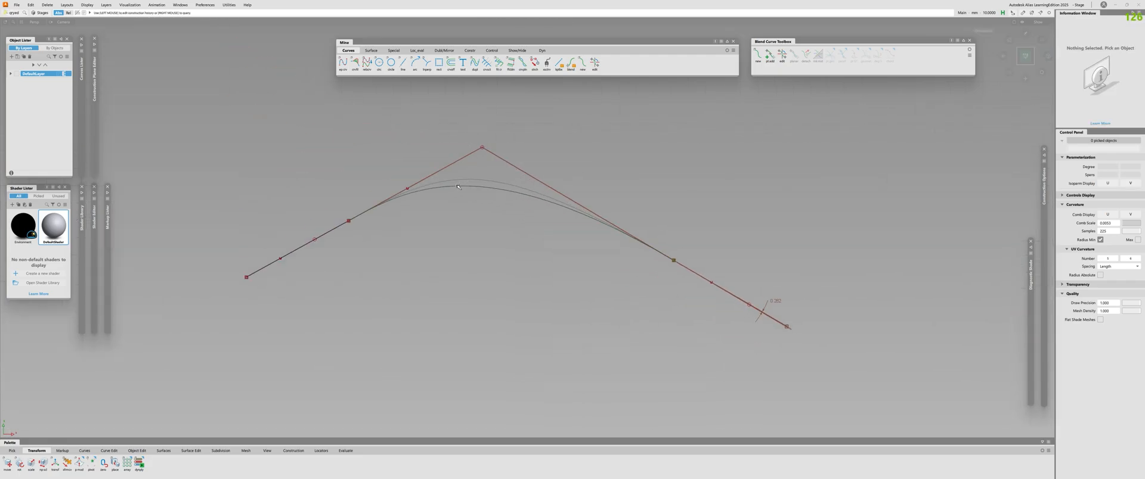
left_click(409, 195)
right_click_drag(409, 195, 474, 131, "alt+shift")
middle_click_drag(474, 131, 380, 120, "alt+shift")
left_click_drag(371, 106, 370, 106)
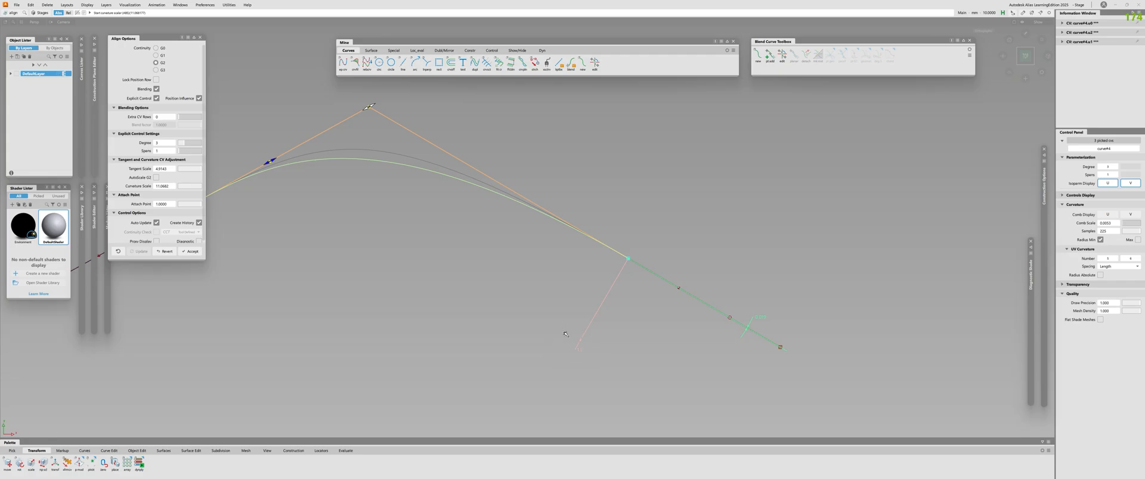
Step: Check the continuity at the right junction, then pick the aligned curve and delete its construction history
right_click_drag(577, 362, 588, 360, "alt+shift")
middle_click_drag(588, 360, 608, 312, "alt+shift")
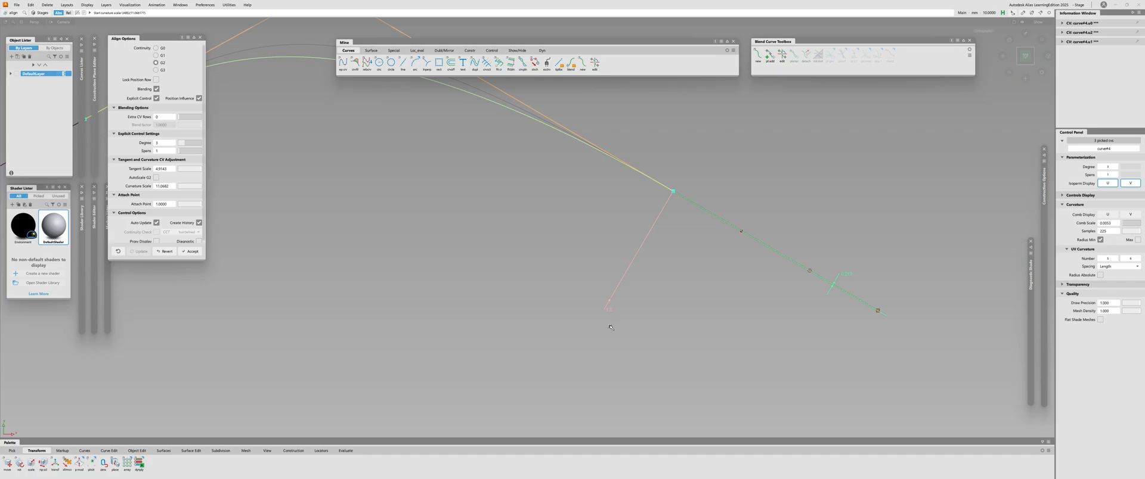
right_click_drag(607, 263, 590, 230, "alt+shift")
middle_click_drag(590, 230, 706, 298, "alt+shift")
right_click_drag(560, 256, 597, 256, "alt+shift")
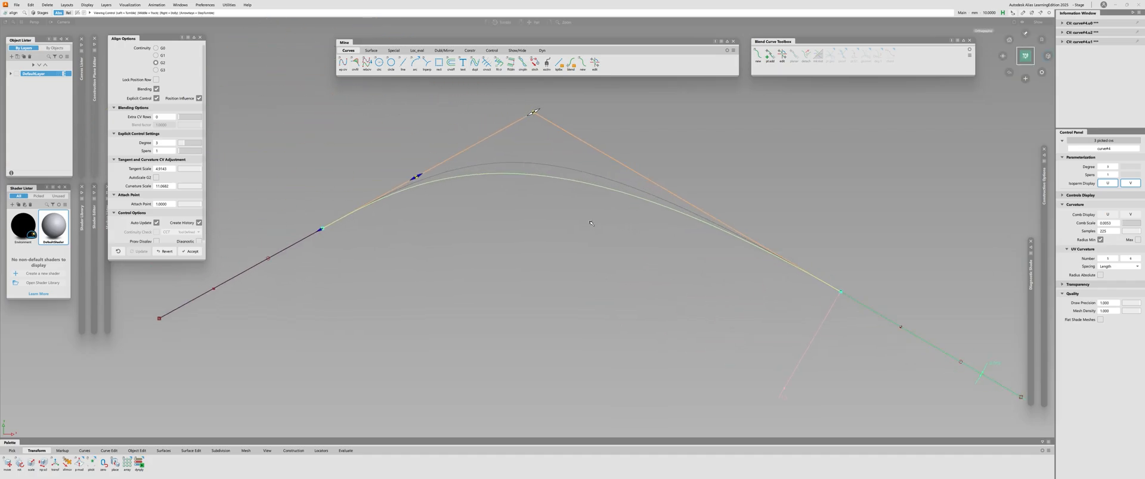
middle_click_drag(597, 256, 510, 260, "alt+shift")
left_click_drag(512, 262, 435, 262, "ctrl+shift")
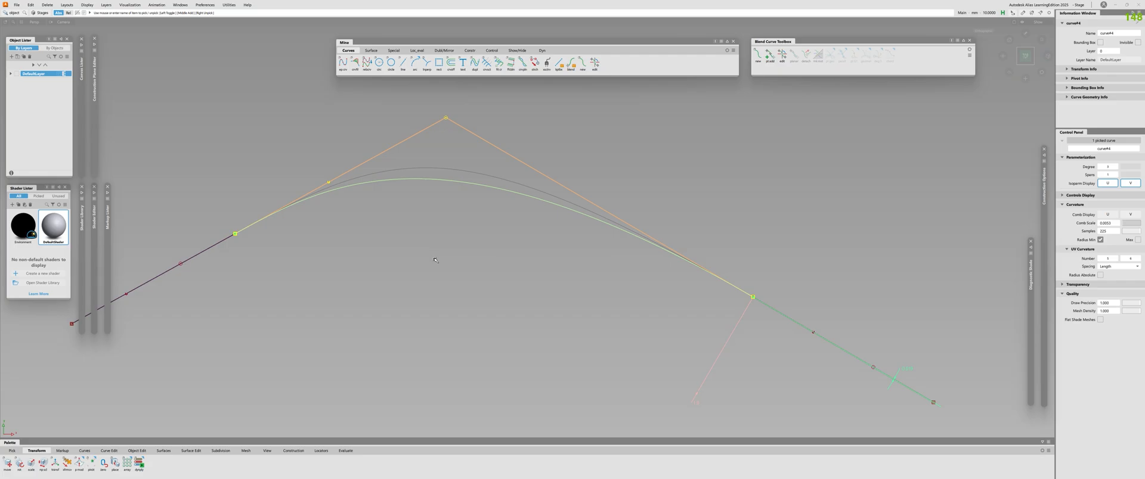
key("shift+d")
key("Return")
Step: Pick the aligned curve's peak CV, try to adjust it along the hull, and deselect it
left_click(435, 135)
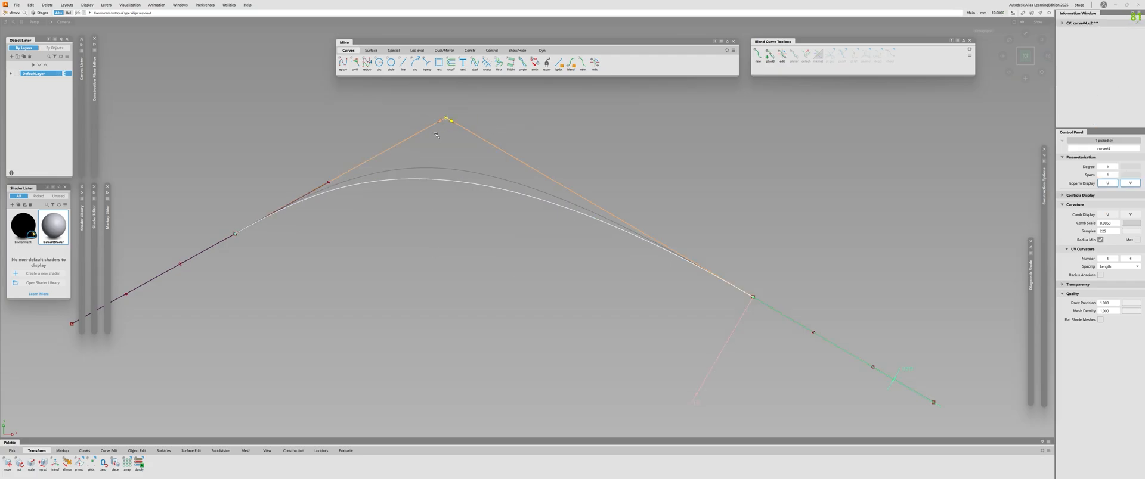
right_click_drag(560, 219, 581, 219, "alt+shift")
right_click(564, 209)
left_click(570, 258)
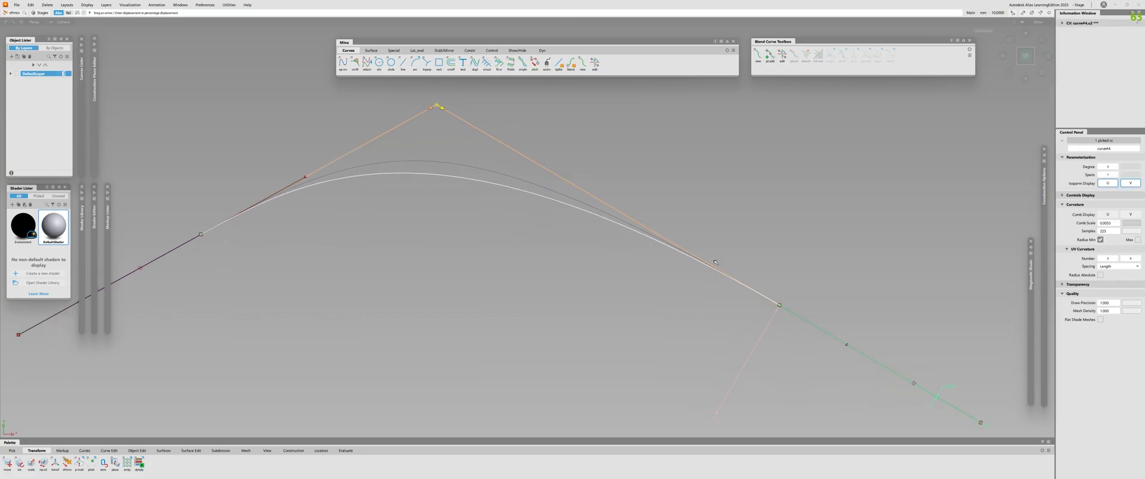
right_click_drag(716, 262, 680, 227, "alt+shift")
middle_click_drag(679, 228, 490, 196, "alt+shift")
right_click_drag(490, 196, 508, 227, "alt+shift")
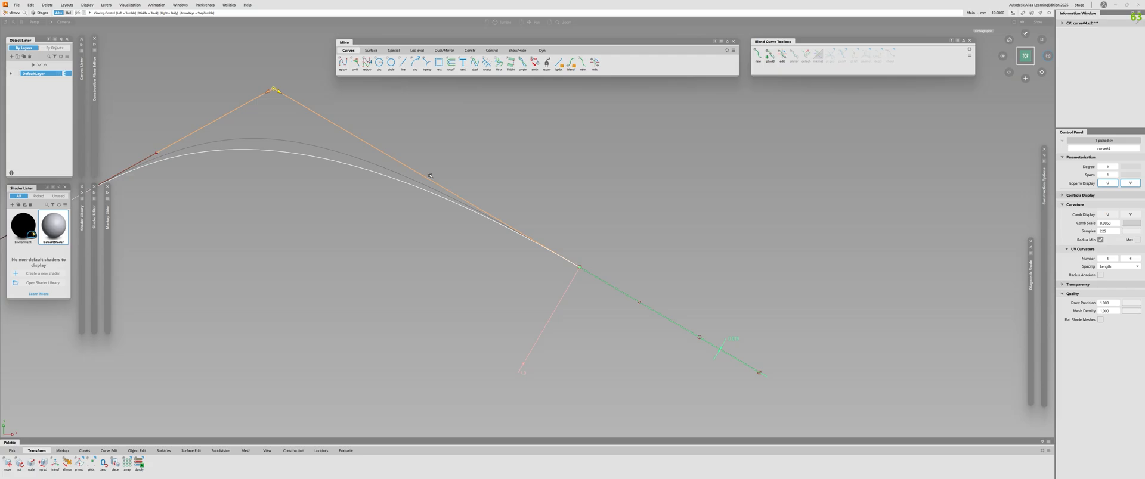
right_click(527, 149)
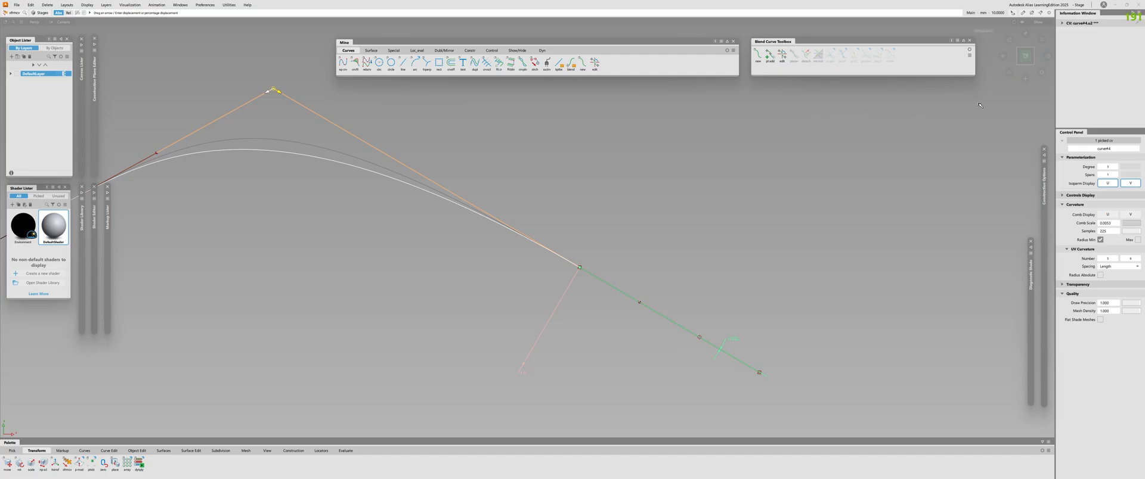
right_click_drag(751, 168, 610, 285, "alt+shift")
left_click(610, 285, "shift")
middle_click_drag(193, 232, 334, 233, "alt+shift")
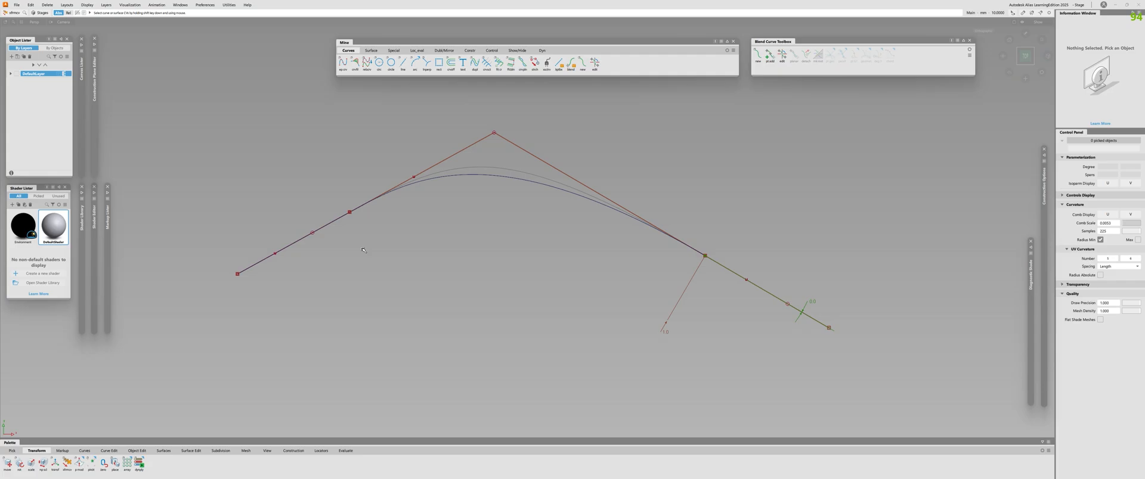
Step: Remove the manually aligned curve and its continuity check from between the two lines
left_click_drag(334, 209, 335, 233, "ctrl+shift")
left_click(517, 182)
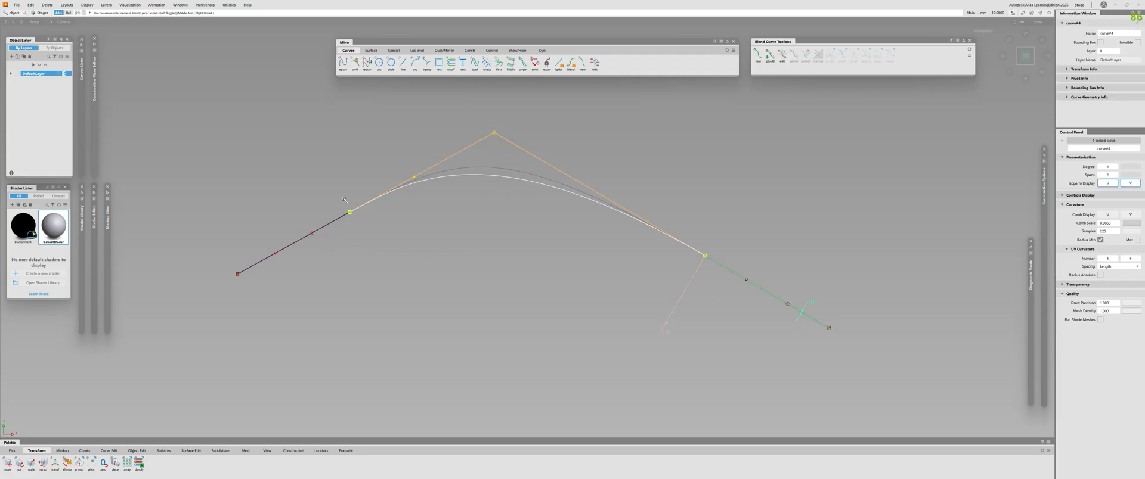
left_click(436, 192)
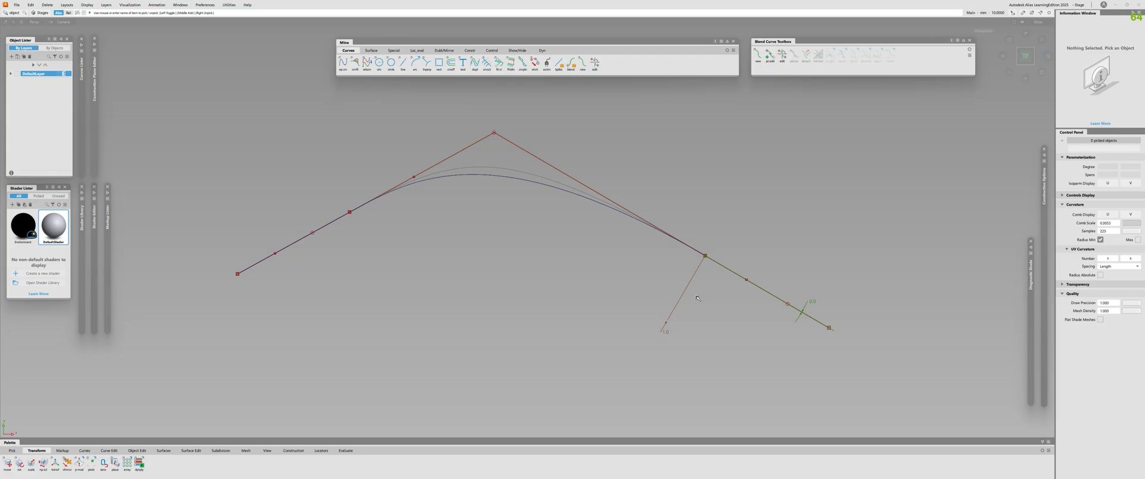
left_click(350, 204)
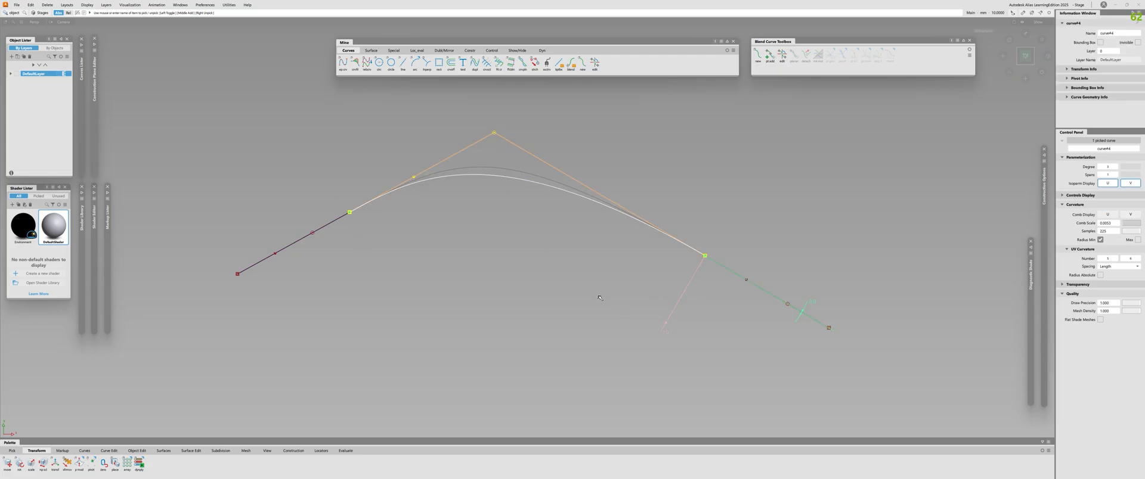
key("ctrl+z")
key("ctrl+z")
key("ctrl+z")
key("ctrl+z")
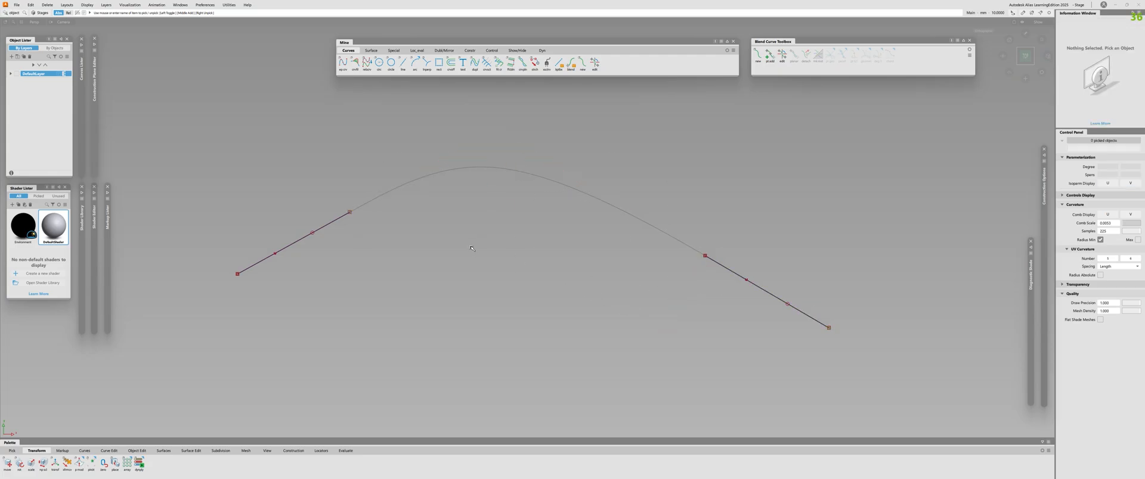
Step: Turn the template blend curve back into a normal editable curve and clear the selection
left_click_drag(472, 248, 511, 153, "ctrl+shift")
left_click(512, 169)
right_click_drag(569, 191, 599, 234, "ctrl+shift")
left_click(525, 164)
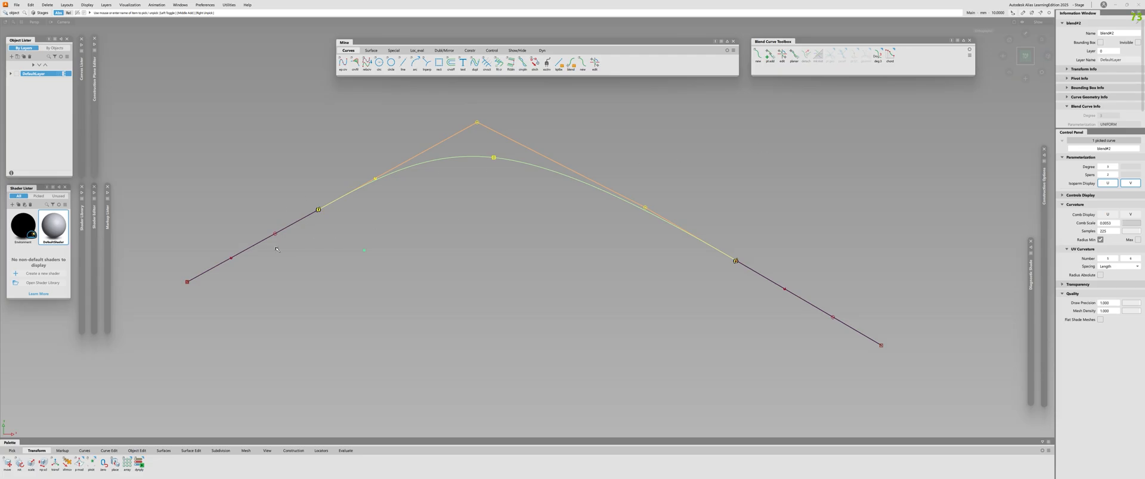
right_click_drag(636, 243, 628, 256, "alt+shift")
left_click(623, 257)
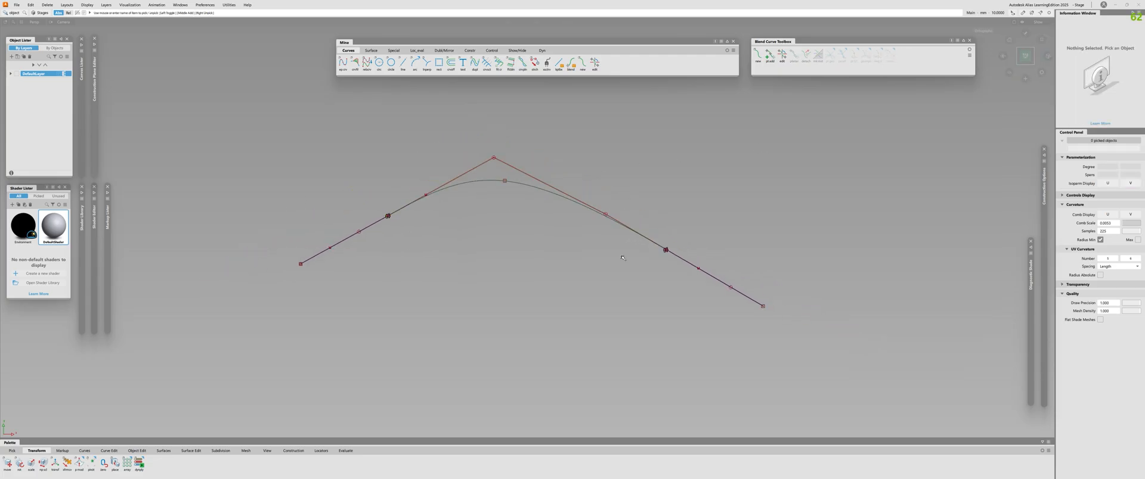
Step: Pick the whole blend curve between the two lines
right_click_drag(518, 179, 560, 177, "alt+shift")
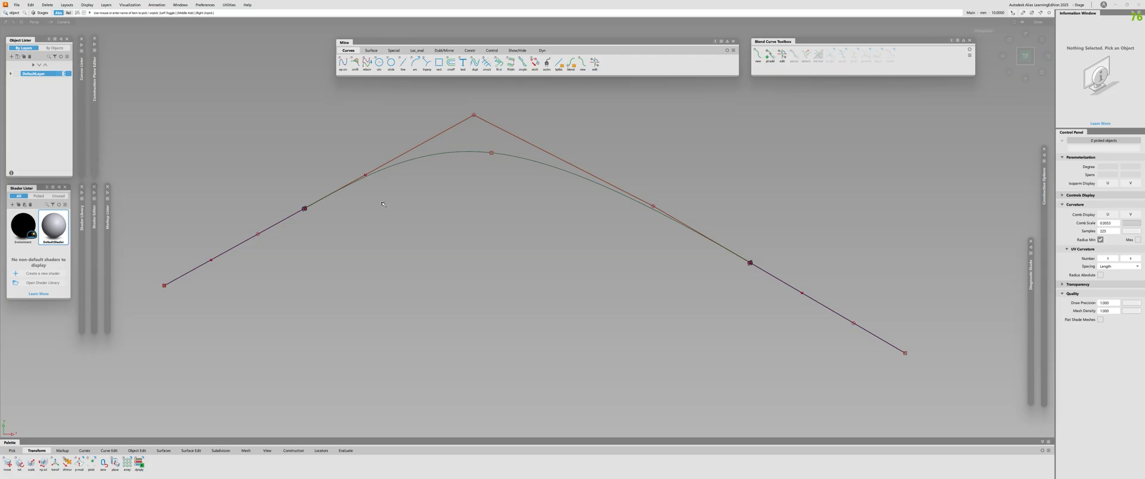
left_click(497, 151)
right_click_drag(491, 154, 516, 190, "alt+shift")
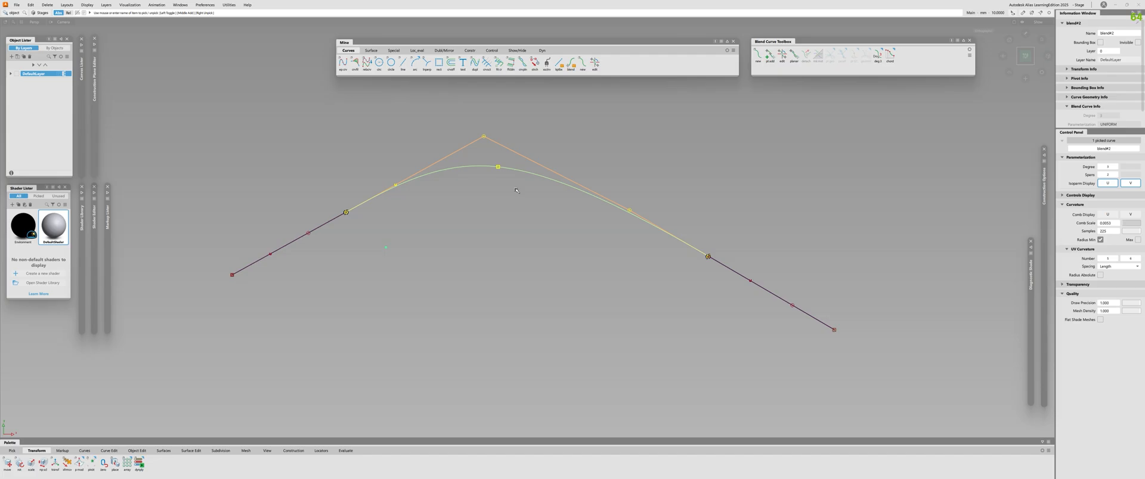
mouse_move(516, 191)
right_mouse_down("alt+shift")
mouse_move(461, 187)
mouse_move(517, 204)
right_mouse_up("alt+shift")
left_click(501, 185)
left_click(501, 184)
middle_click_drag(517, 205, 514, 237, "alt+shift")
left_click(296, 232)
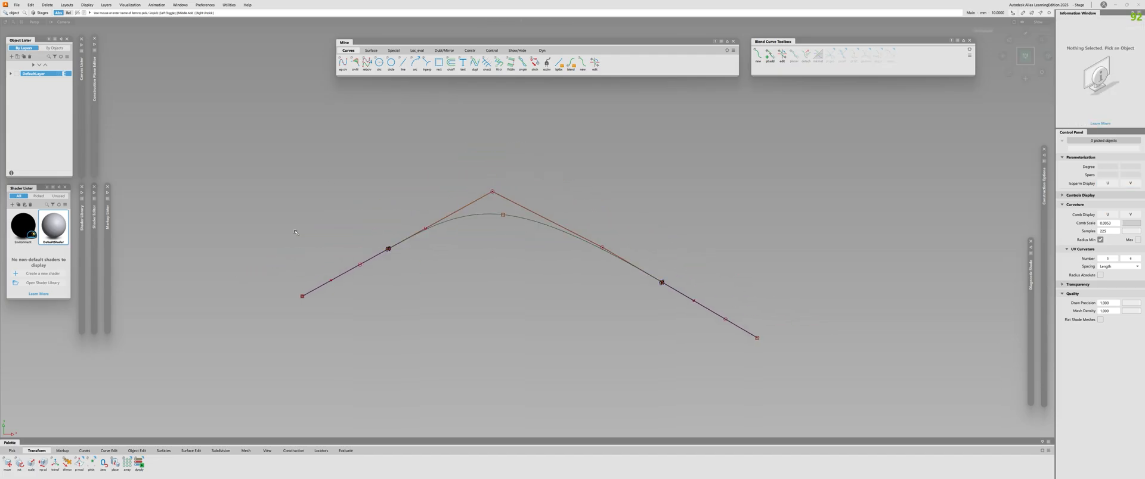
left_click(1025, 56)
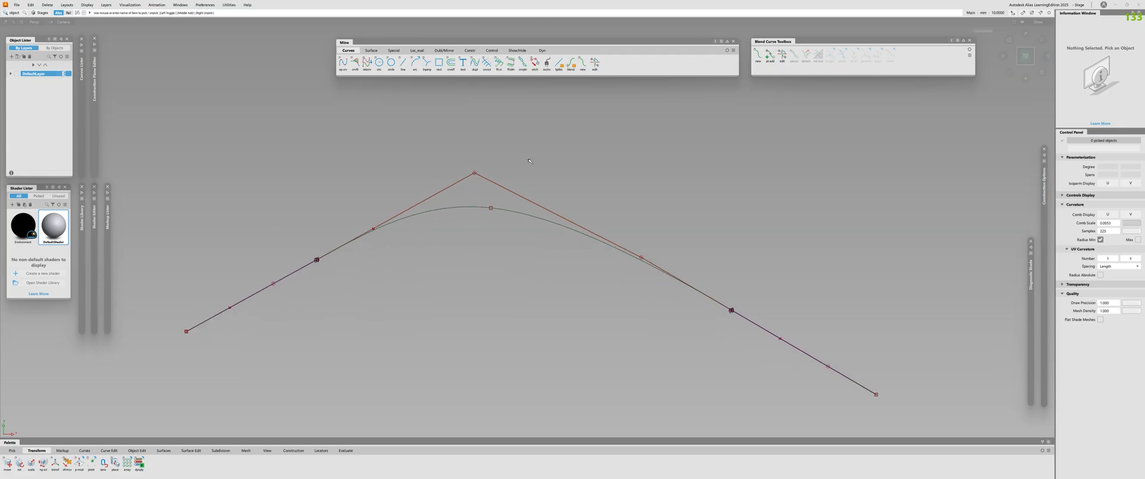
right_click_drag(527, 262, 570, 267, "alt+shift")
left_click(536, 222)
left_click_drag(294, 248, 322, 301)
left_click_drag(736, 340, 797, 295)
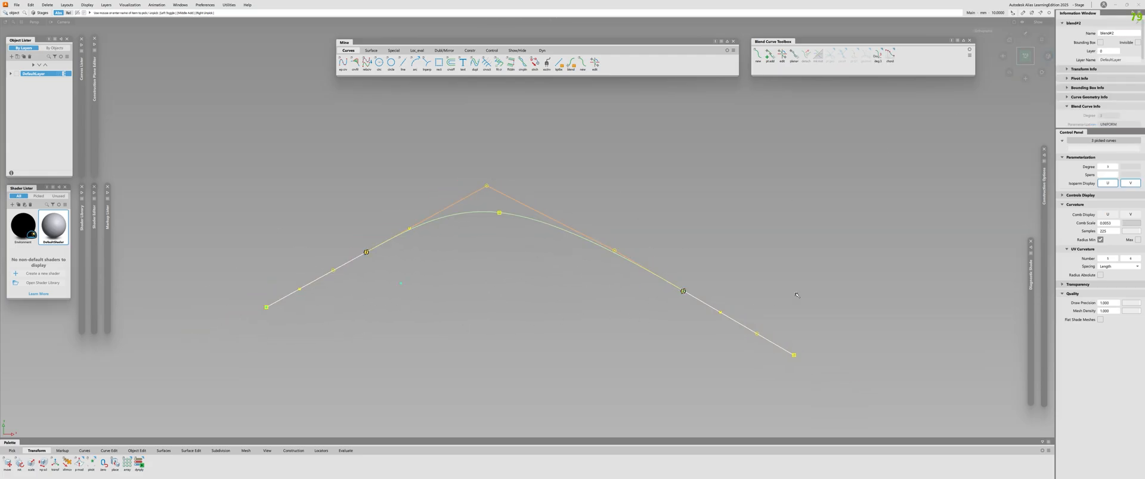
left_click(395, 285)
left_click_drag(301, 272, 322, 298)
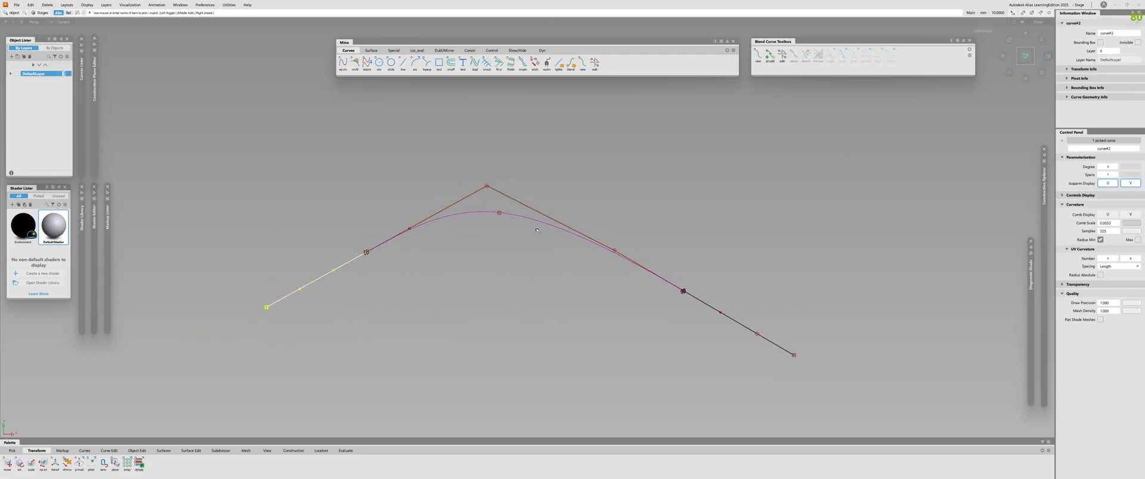
left_click(537, 220)
left_click_drag(716, 340, 774, 300)
right_click_drag(730, 362, 478, 366, "ctrl+shift")
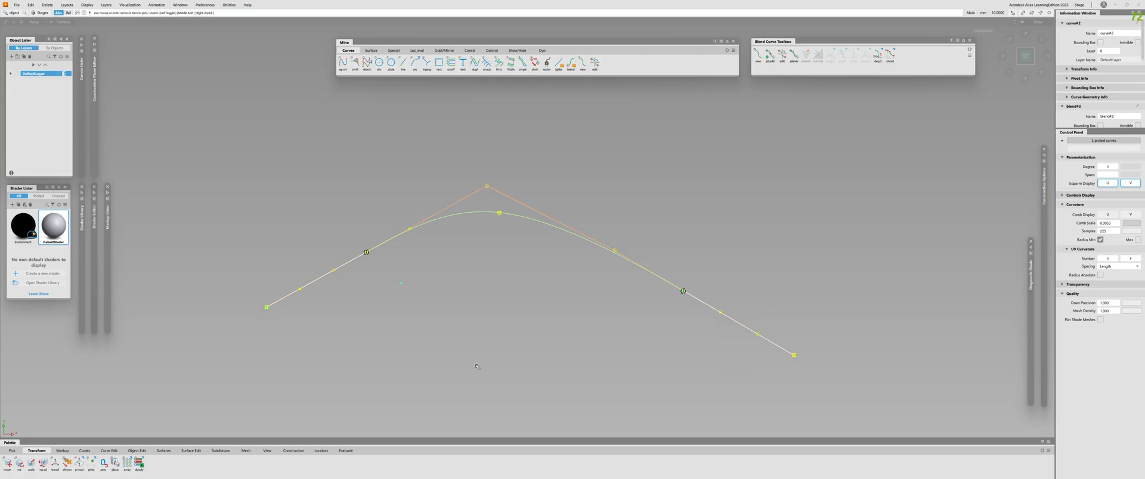
left_click(477, 366)
mouse_move(590, 280)
right_mouse_down("alt+shift")
mouse_move(606, 298)
mouse_move(595, 286)
right_mouse_up("alt+shift")
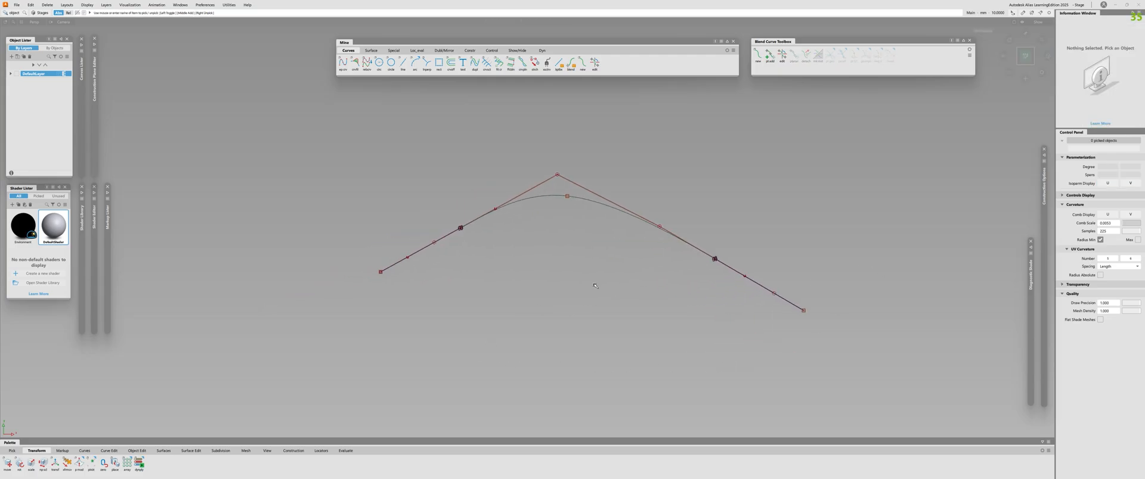
Step: Edit the blend curve's constraint on the lower-right line, trying the directed tangent type before returning it to parallel
left_click(537, 197)
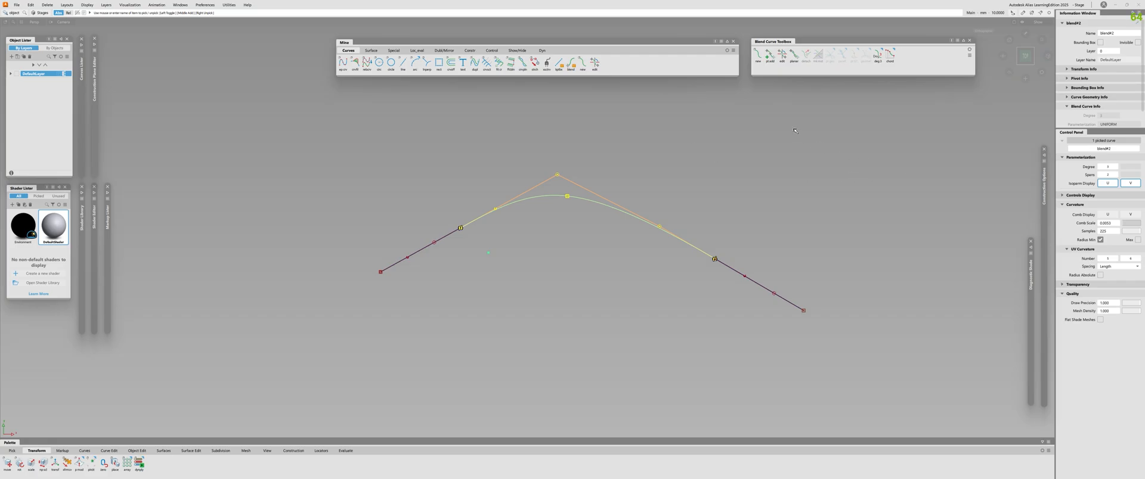
left_click(594, 64)
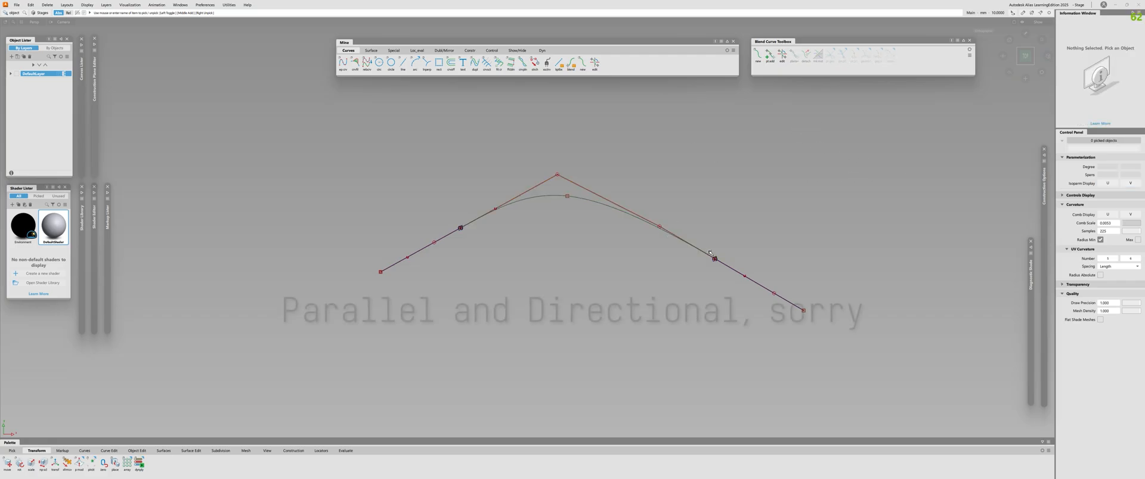
left_click_drag(704, 232, 777, 279)
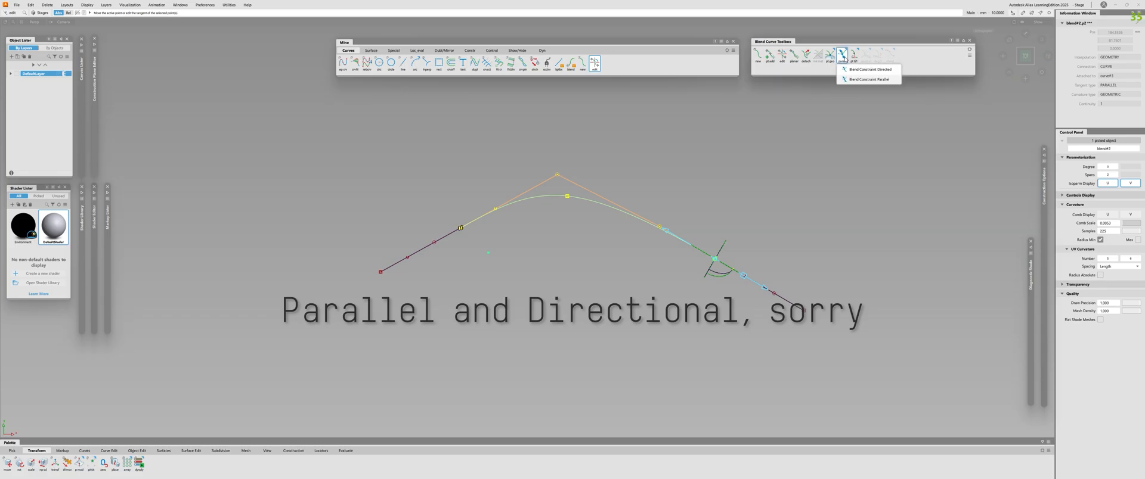
left_click(846, 62)
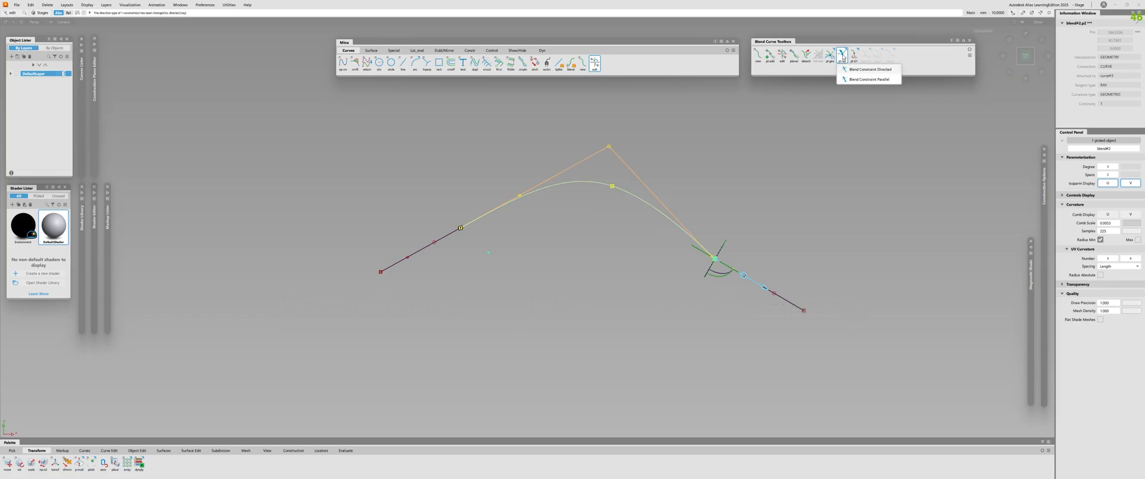
left_click(845, 60)
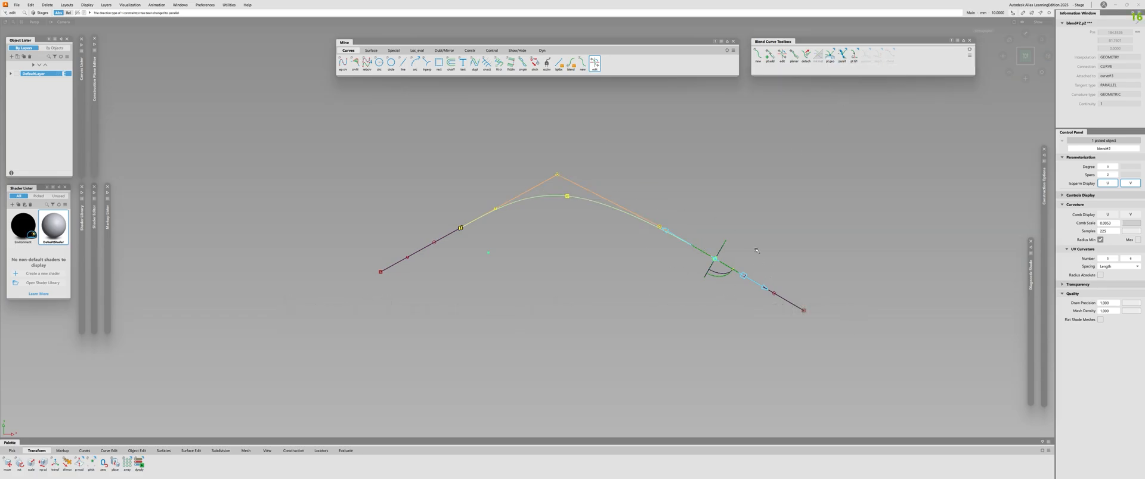
Step: Switch the selected blend constraint from parallel to directed
left_click_drag(841, 56, 845, 76)
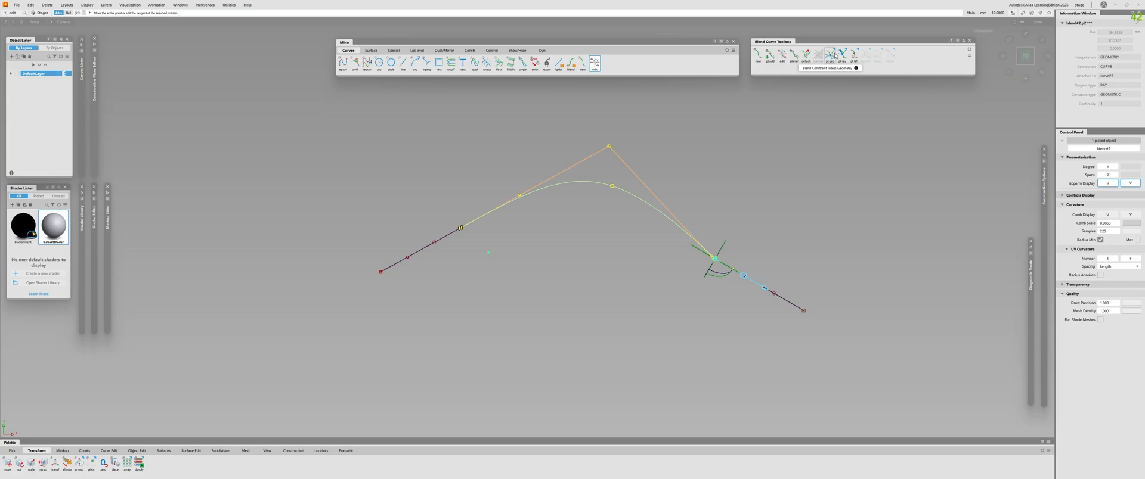
left_click_drag(842, 55, 869, 74)
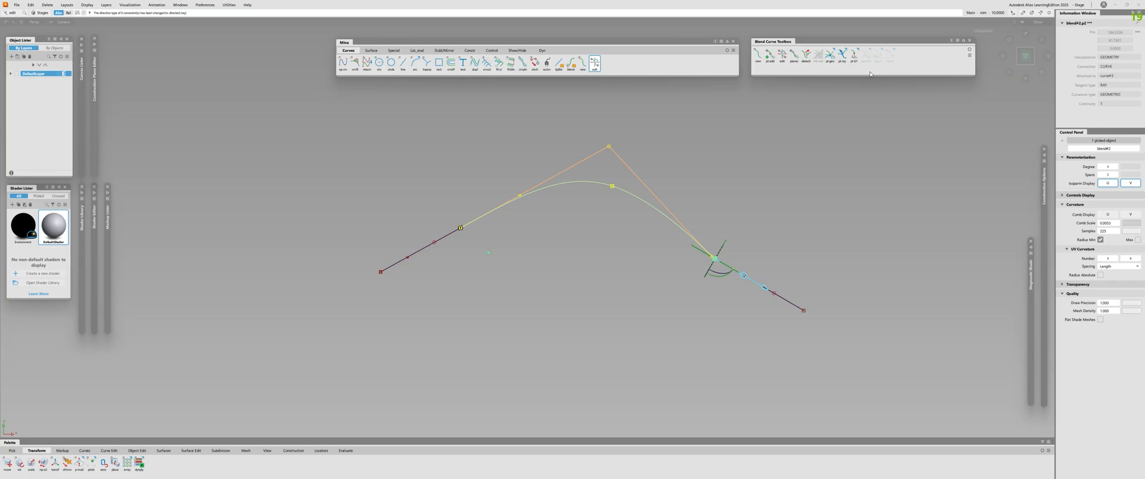
right_click_drag(640, 215, 614, 214, "alt+shift")
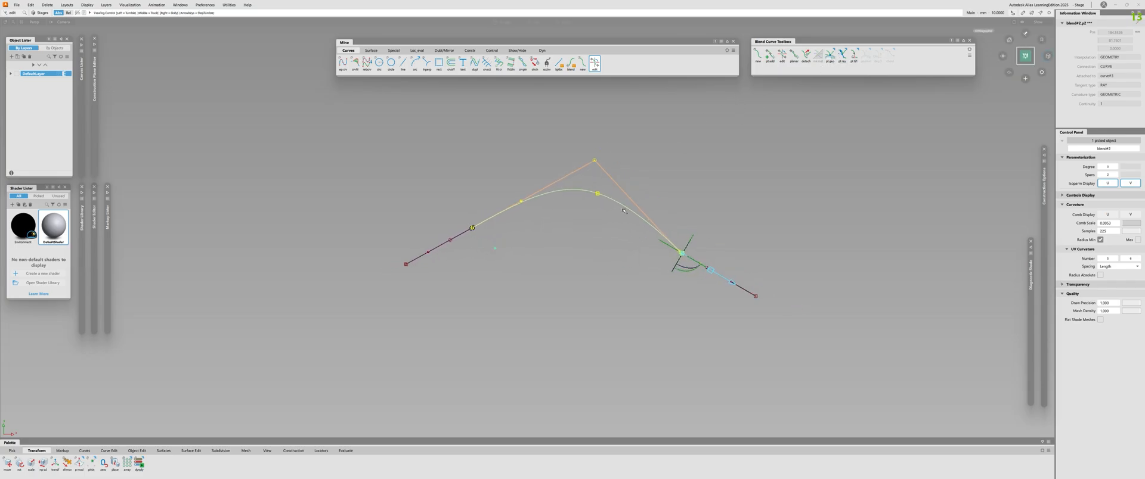
Step: Delete the blend curve and both of the lines it connects, leaving the scene empty
key("Escape")
left_click_drag(659, 177, 528, 253)
key("Delete")
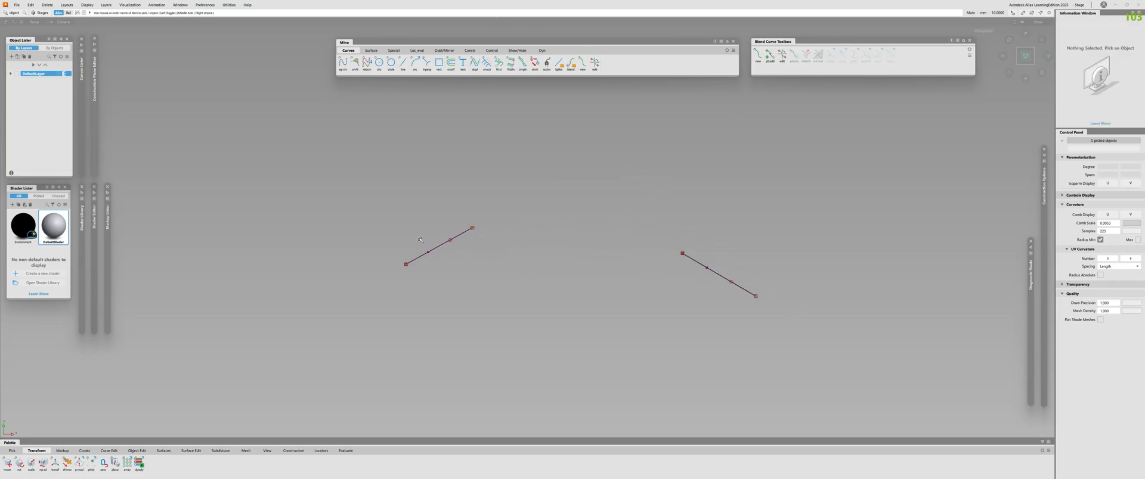
left_click_drag(421, 240, 453, 262)
left_click_drag(729, 231, 626, 329)
key("Delete")
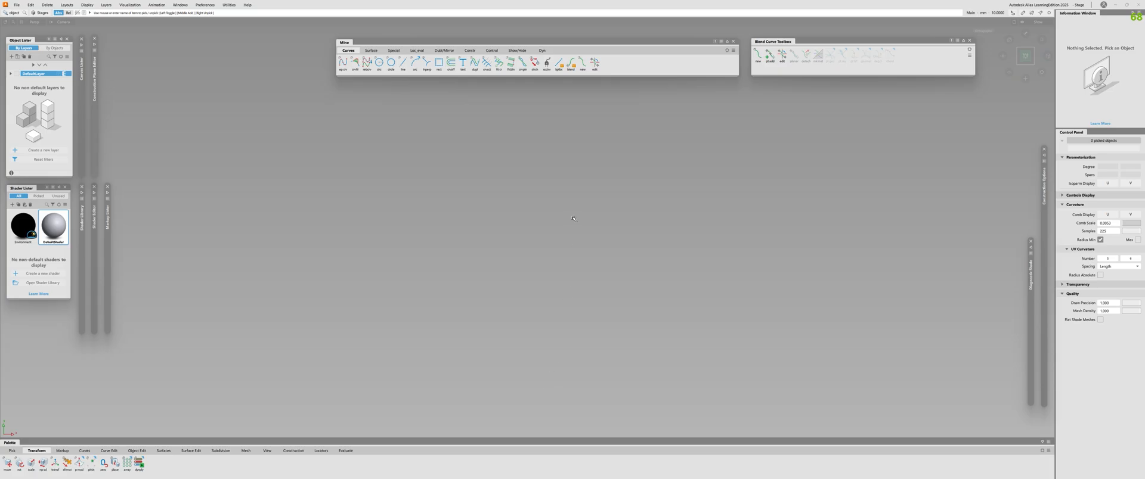
Step: Draw a straight vertical edit point curve to the left of the origin, crossing the horizontal axis in the gridded orthographic view
right_click_drag(557, 219, 527, 229, "ctrl+shift")
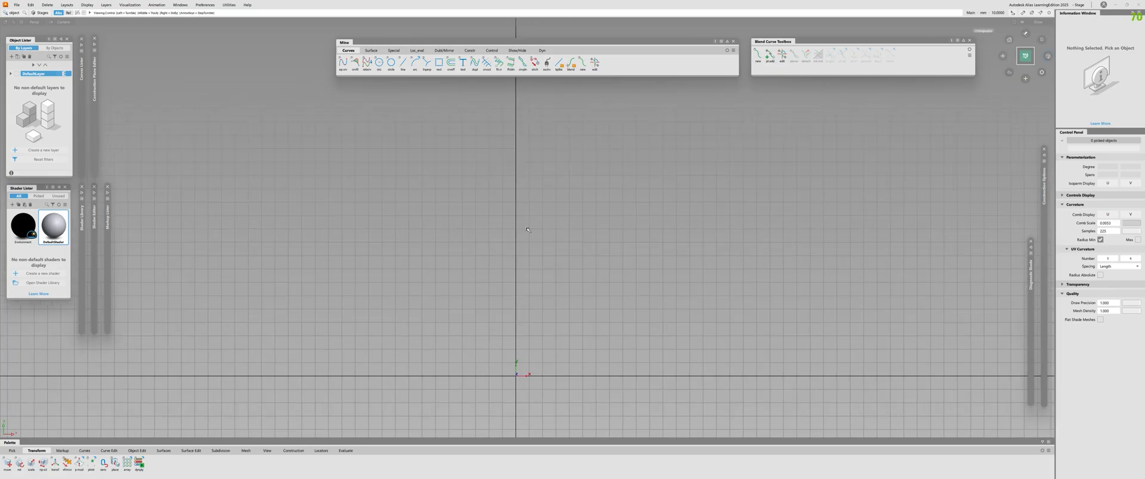
middle_click_drag(526, 228, 623, 97, "alt+shift")
right_click_drag(623, 97, 566, 108, "alt+shift")
left_click(342, 63)
left_click(480, 157)
right_click_drag(472, 316, 468, 333)
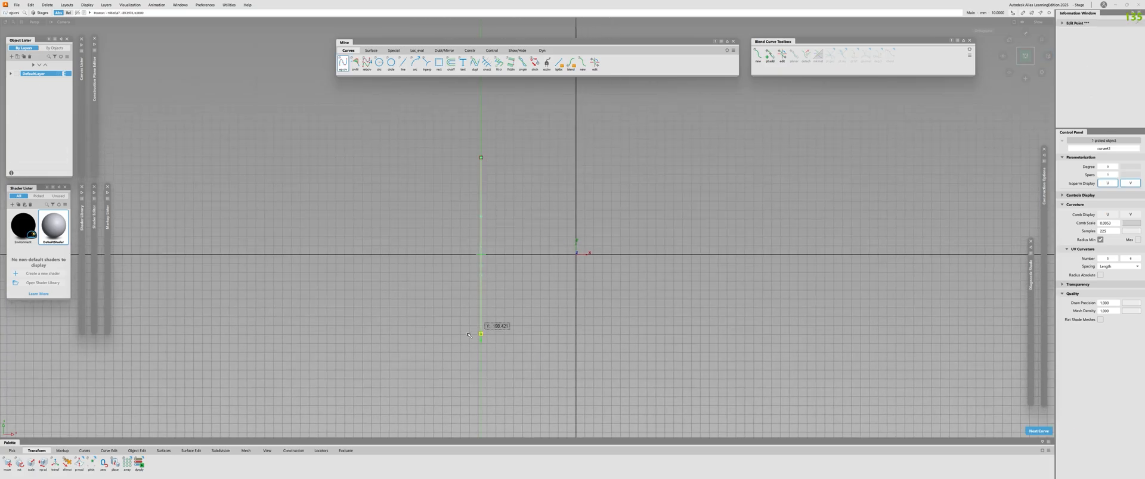
key("space")
Step: Pick the vertical line and mirror a duplicate of it to the opposite side of the vertical axis
left_click_drag(562, 209, 524, 220, "ctrl+shift")
left_click(480, 238)
middle_click_drag(680, 210, 732, 212, "ctrl+shift")
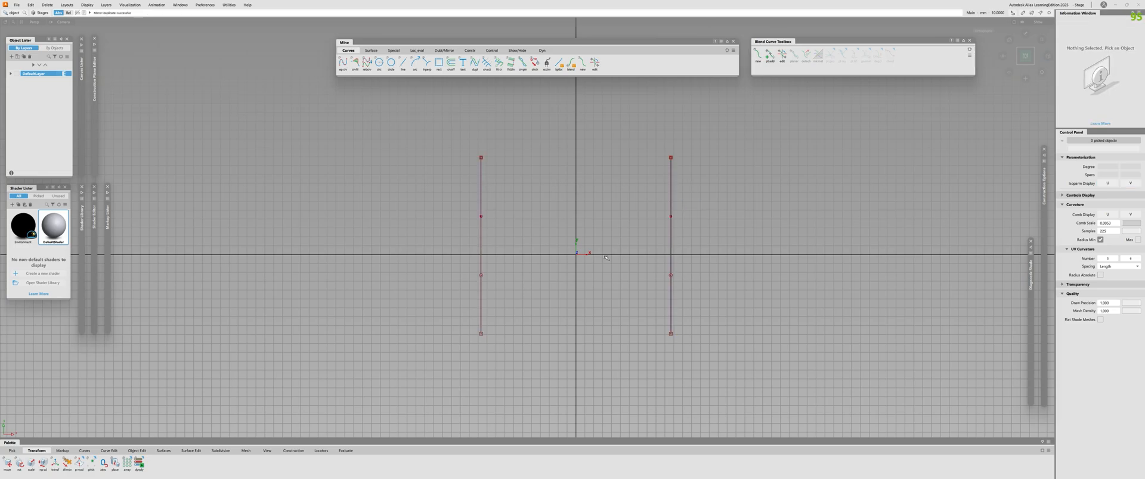
Step: Start a new blend curve with its first point at the upper end of the left vertical line
right_click_drag(606, 258, 356, 242, "alt+shift")
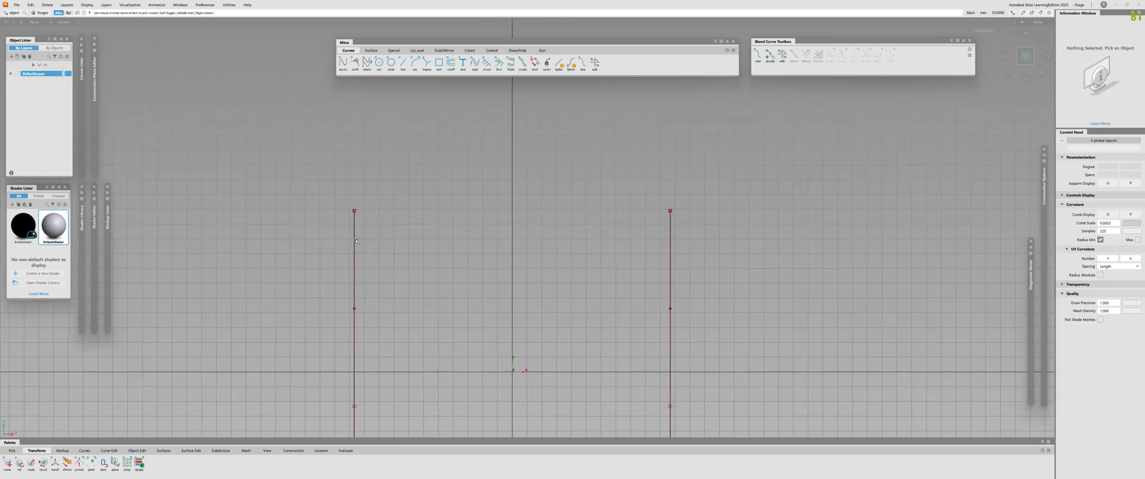
right_click_drag(363, 140, 412, 235, "alt+shift")
middle_click_drag(412, 235, 398, 282, "alt+shift")
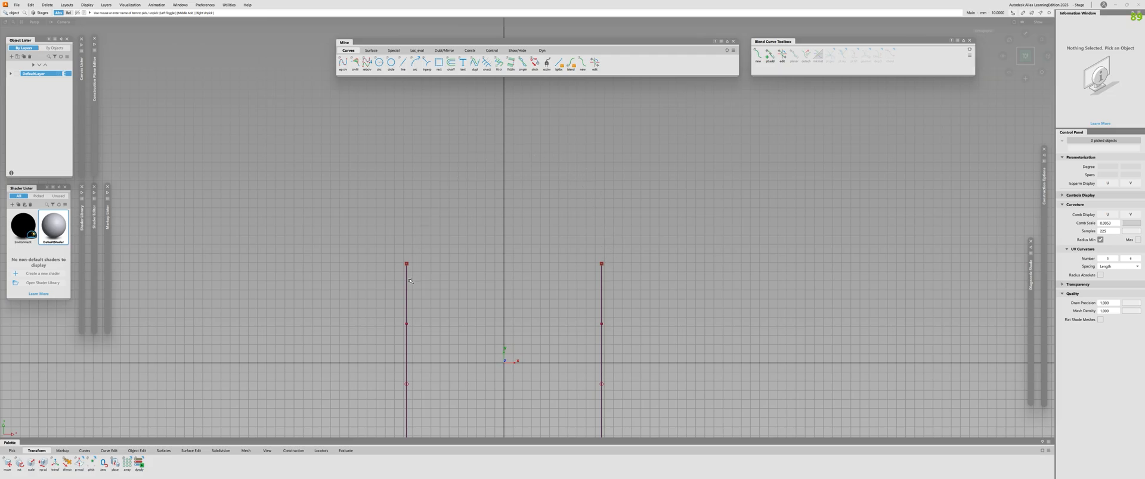
right_click_drag(540, 156, 375, 261, "alt+shift")
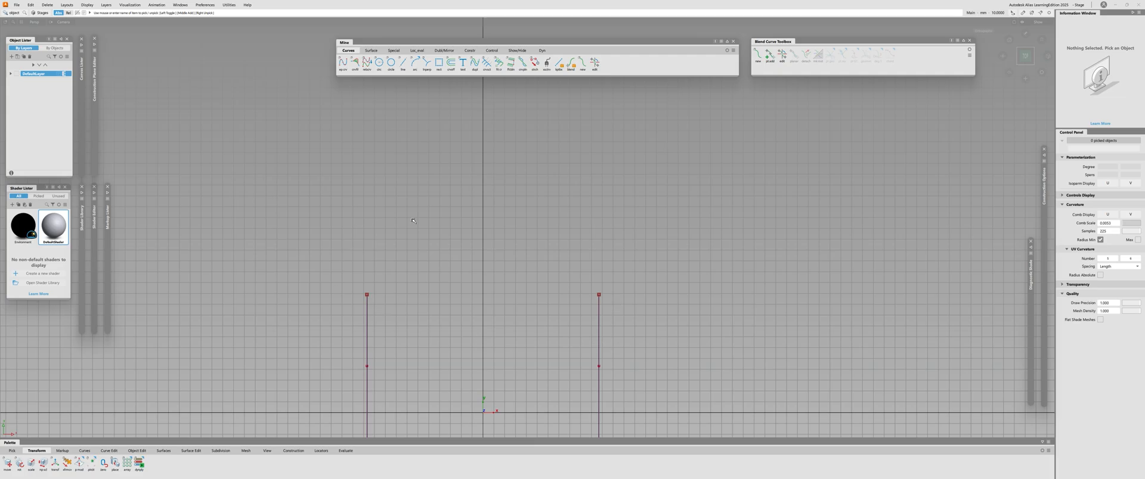
scroll(512, 247, "down", 2)
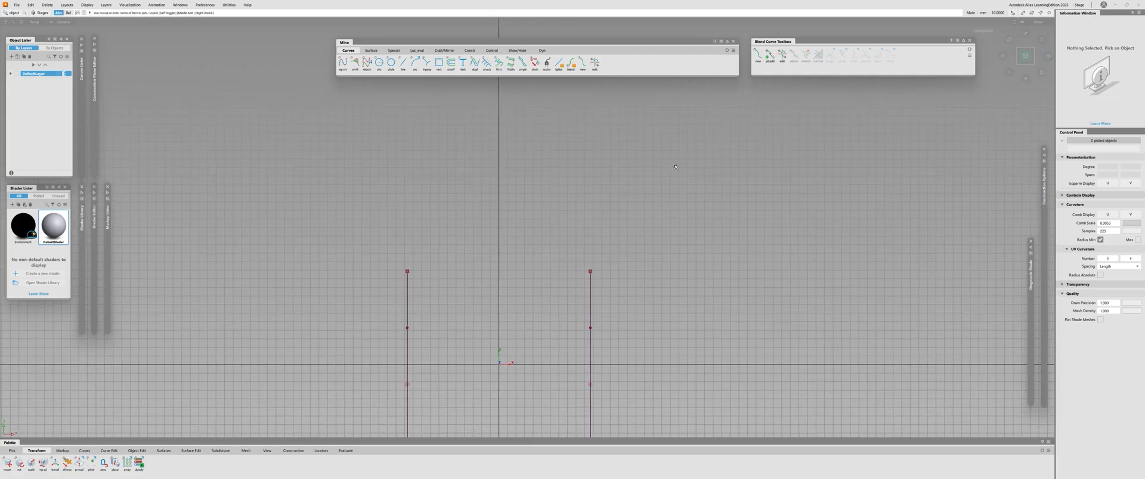
left_click(757, 55)
scroll(376, 278, "up", 1)
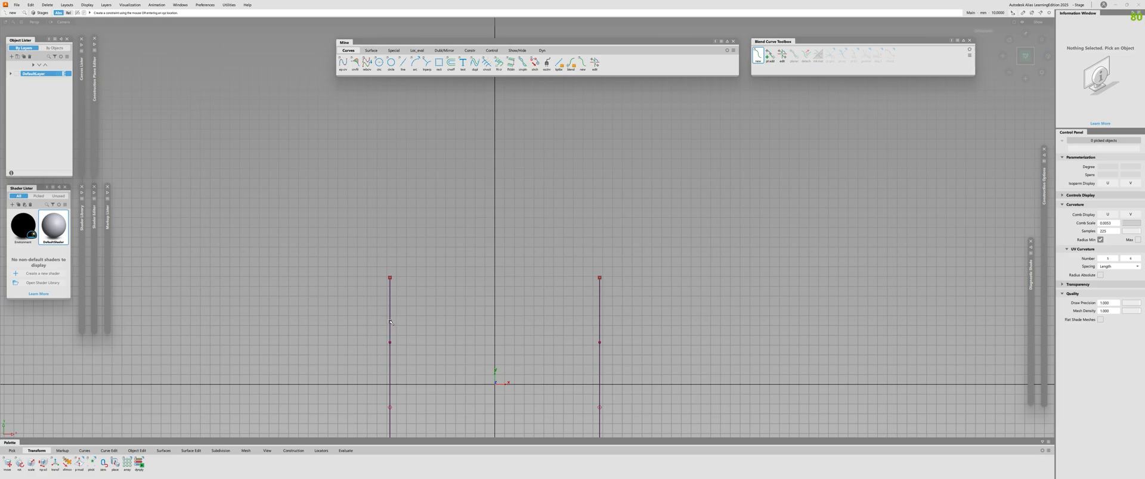
left_click(389, 277)
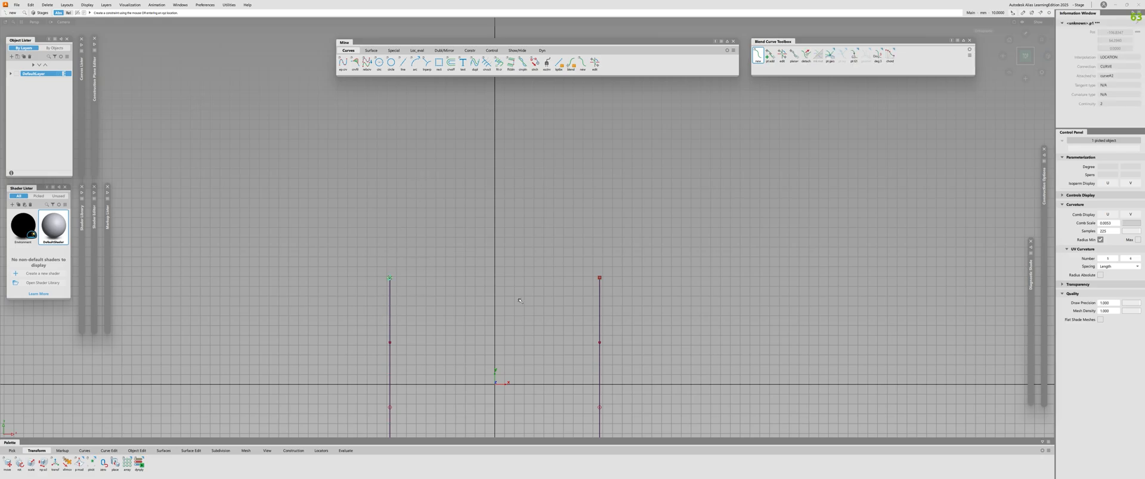
Step: Complete the blend curve by placing its second point on the upper end of the right vertical line, and deselect the curve
left_click(599, 343)
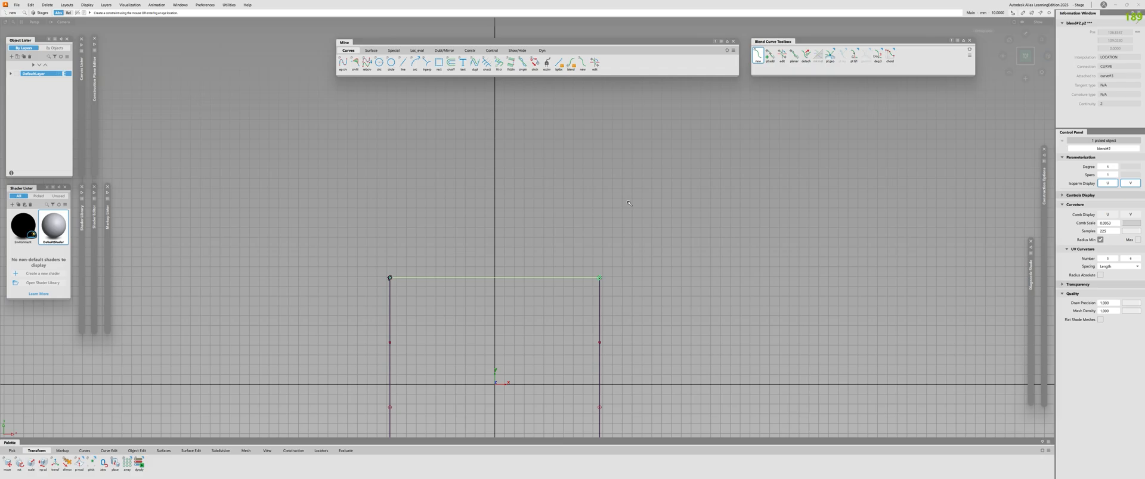
right_click_drag(531, 276, 529, 310, "alt+shift")
left_click_drag(529, 310, 576, 351, "ctrl+shift")
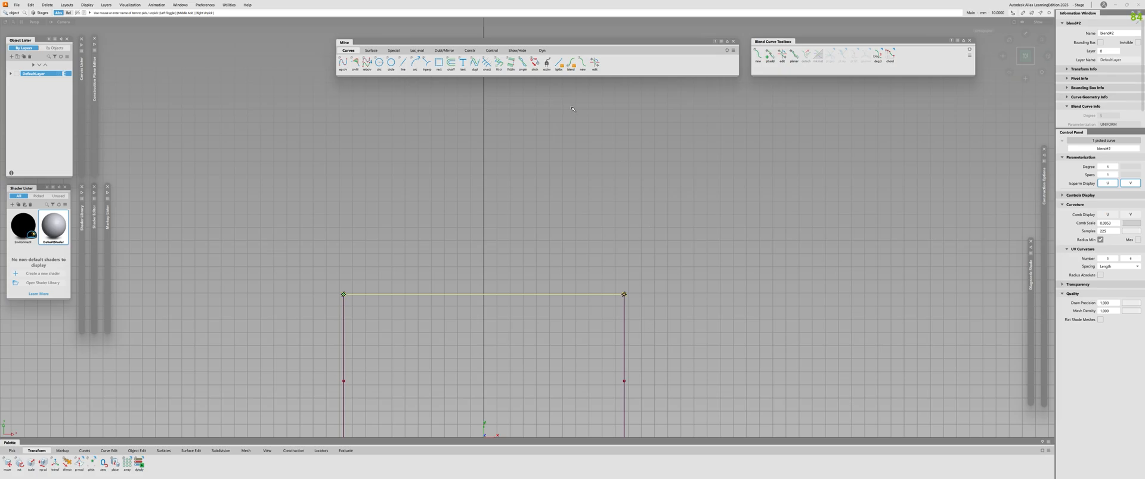
right_click_drag(405, 348, 431, 327, "alt+shift")
middle_click_drag(431, 328, 432, 273, "alt+shift")
right_click_drag(432, 274, 449, 270, "alt+shift")
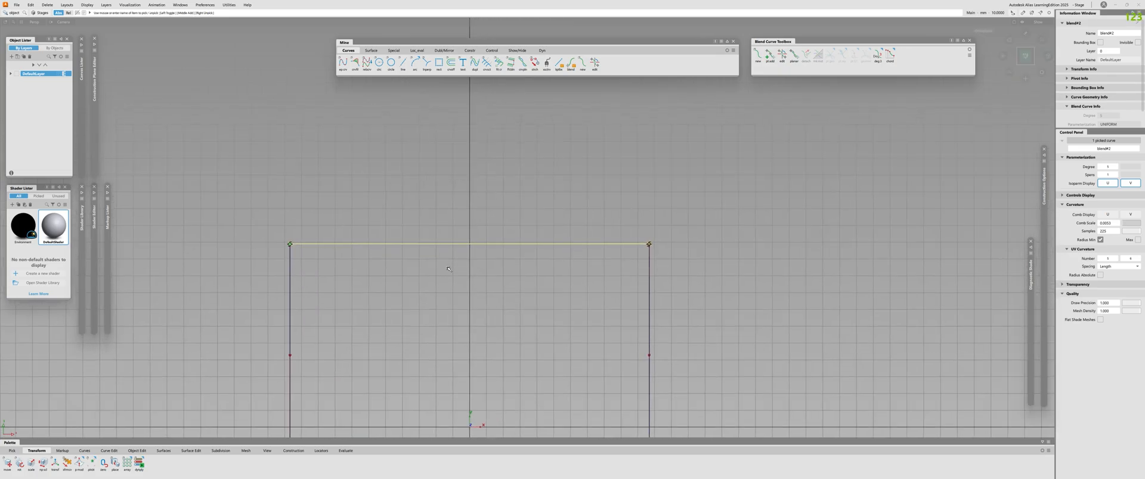
left_click(450, 267)
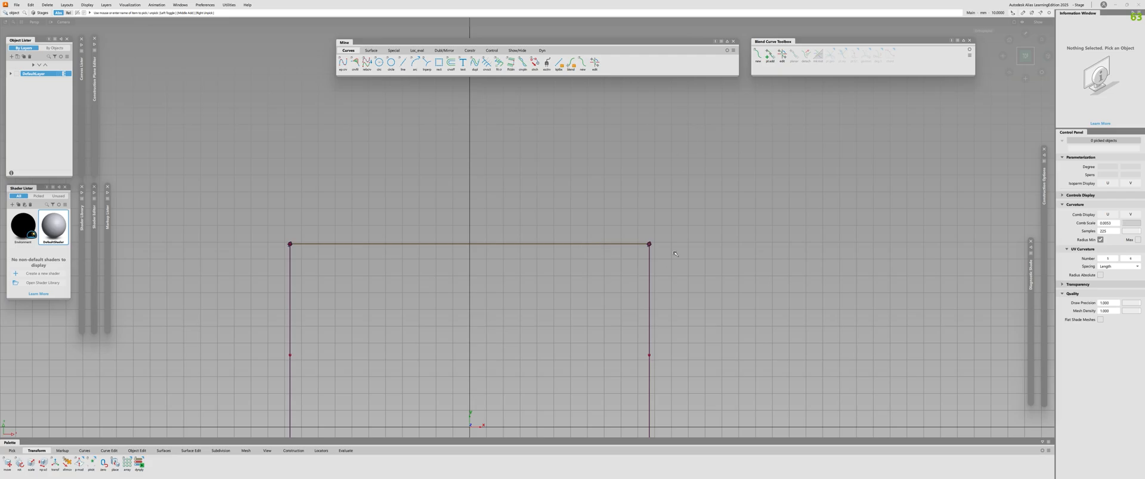
Step: Inspect the edit manipulator on the right end point of the blend curve, and return to object picking
right_click_drag(140, 250, 191, 246, "alt+shift")
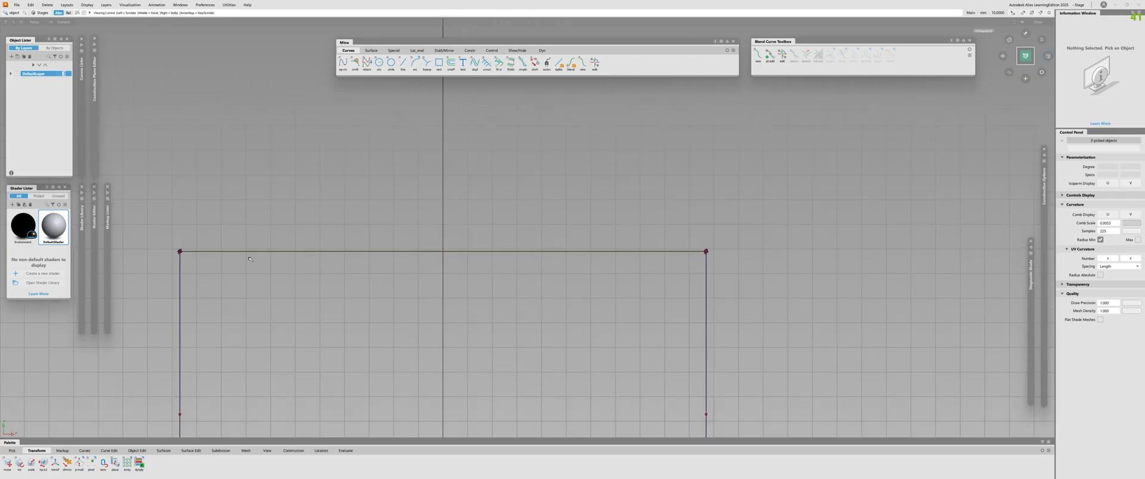
middle_click_drag(191, 246, 416, 215, "alt+shift")
right_click_drag(392, 231, 331, 221, "alt+shift")
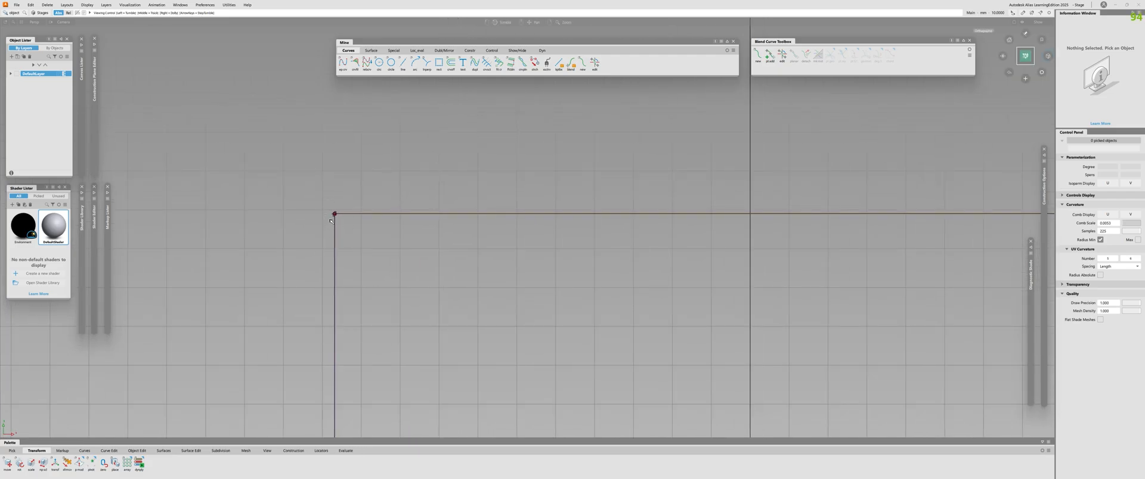
right_click_drag(389, 195, 522, 243, "alt+shift")
middle_click_drag(523, 242, 373, 266, "alt+shift")
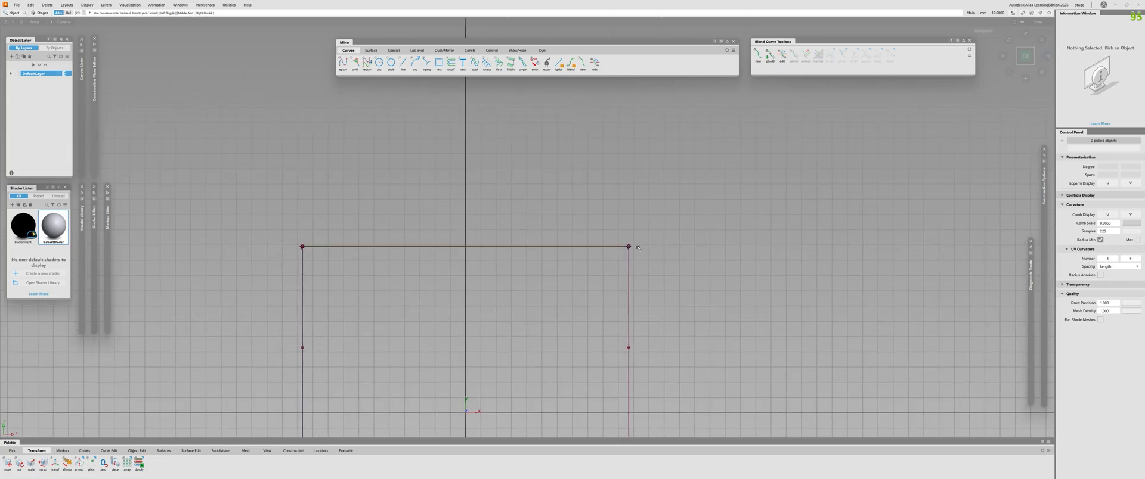
left_click(594, 63)
left_click_drag(585, 192, 682, 300)
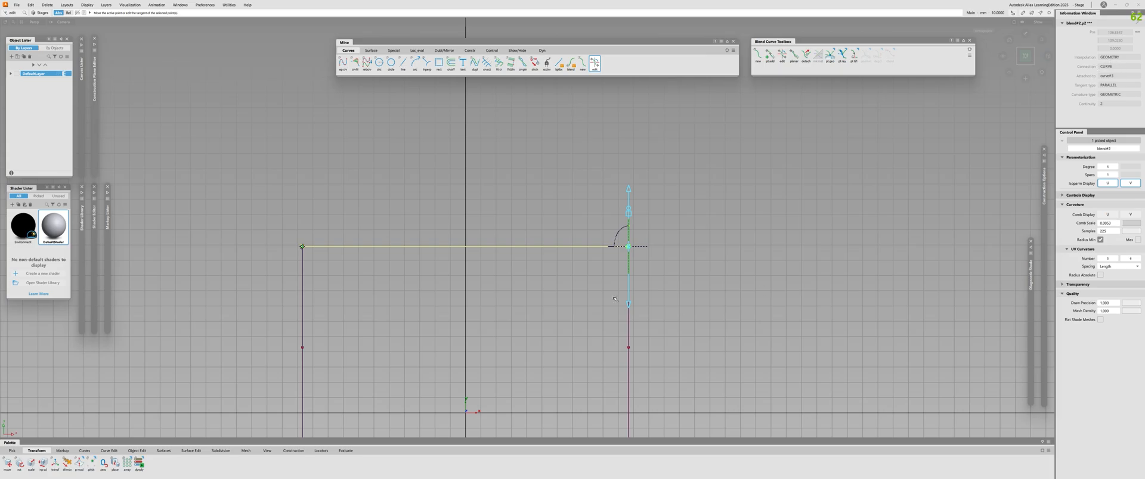
right_click_drag(616, 299, 525, 358, "alt+shift")
left_click_drag(525, 357, 518, 376, "ctrl+shift")
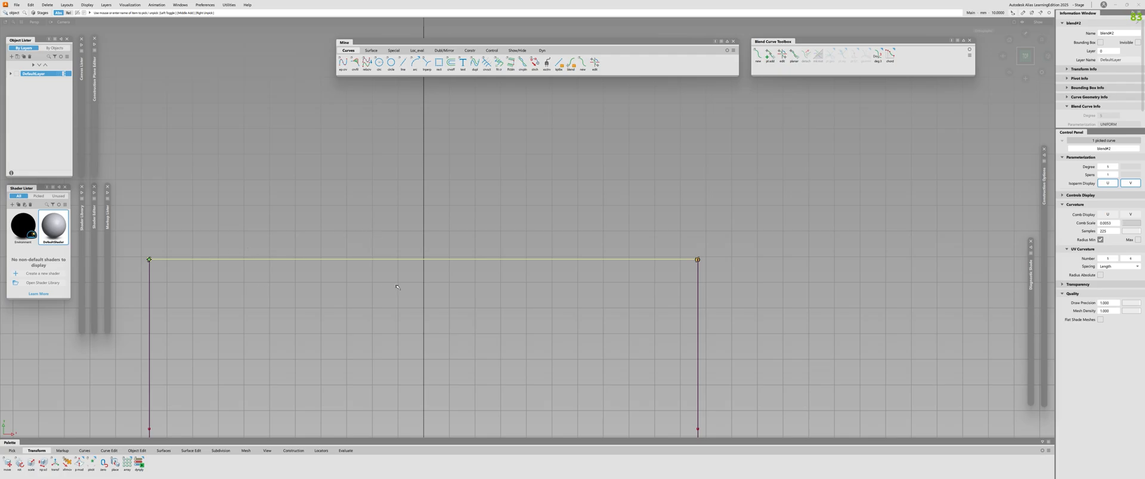
Step: Select the right end point of the blend curve for editing and bring up its directed and parallel constraint choices
right_click_drag(493, 286, 503, 250, "alt+shift")
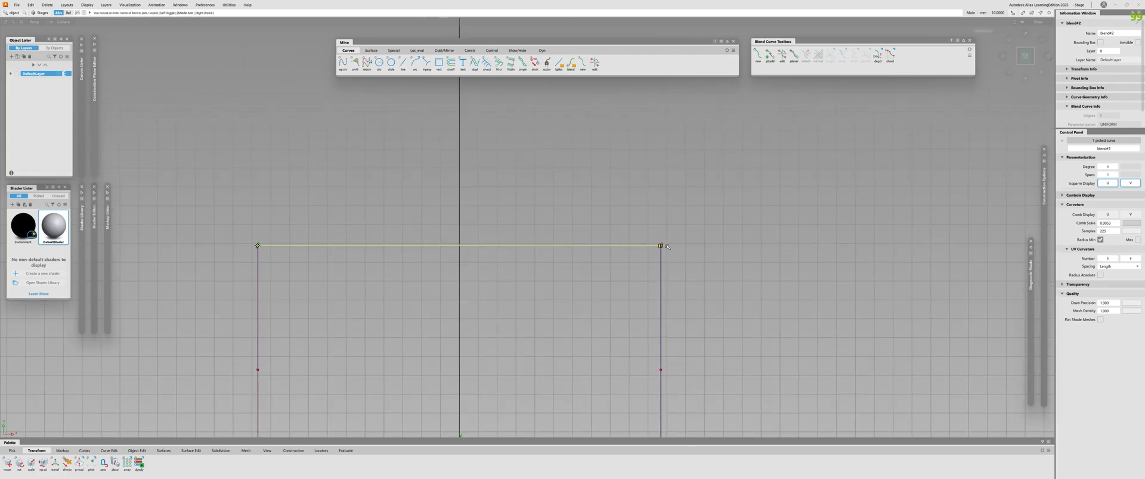
right_click_drag(666, 243, 681, 215, "alt+shift")
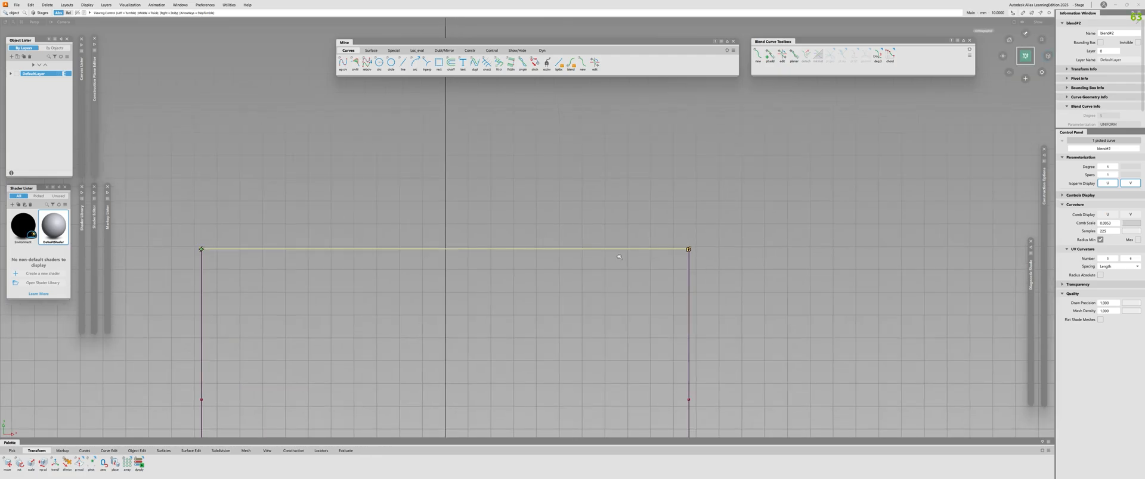
left_click(681, 214)
double_click(688, 249)
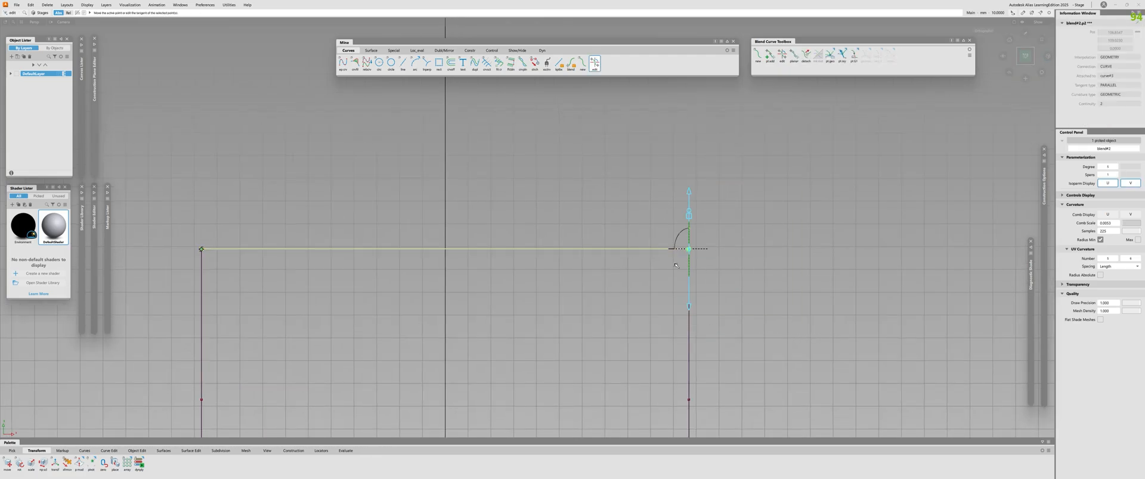
left_click_drag(841, 54, 867, 79)
Step: Examine the tangent direction manipulator at the right end point in relation to the two vertical lines
right_click_drag(716, 334, 609, 374, "alt+shift")
middle_click_drag(609, 374, 619, 334, "alt+shift")
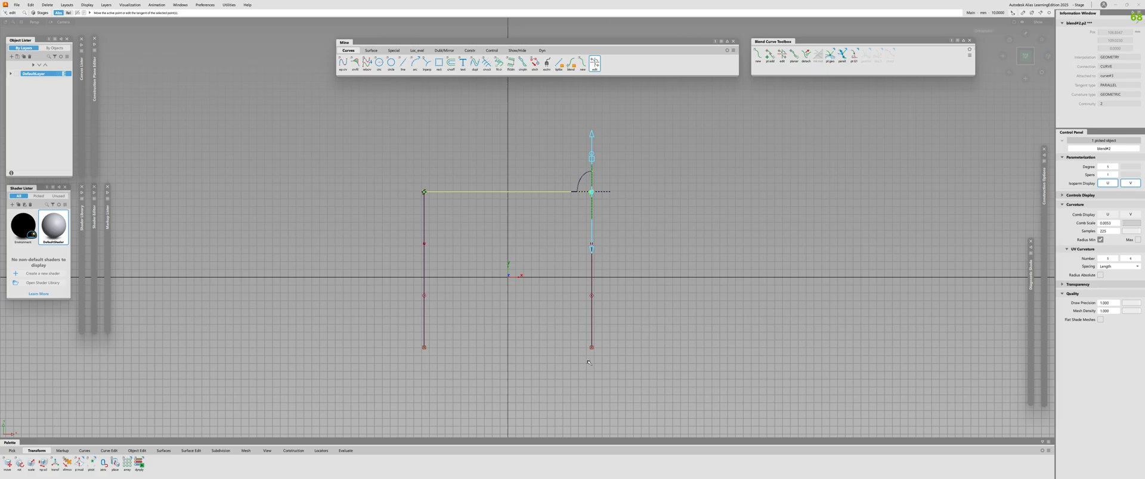
right_click_drag(589, 364, 570, 238, "alt+shift")
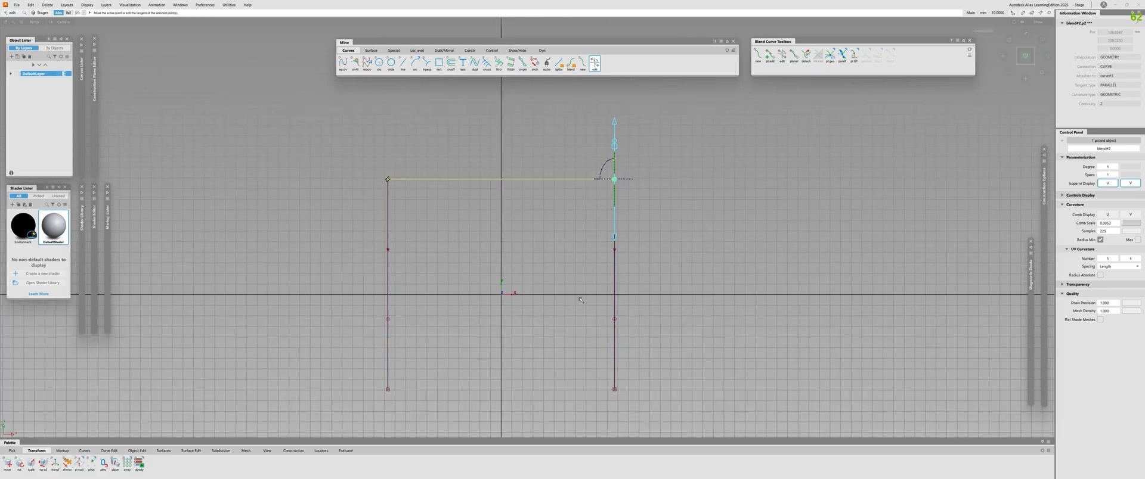
right_click_drag(544, 376, 591, 188, "alt+shift")
middle_click_drag(591, 189, 560, 258, "alt+shift")
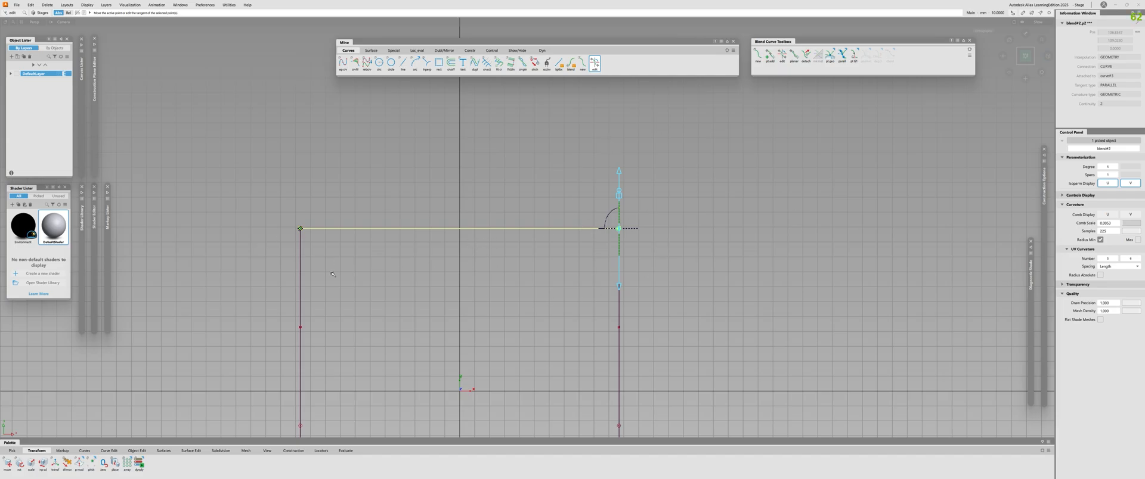
right_click_drag(622, 228, 541, 262, "alt+shift")
middle_click_drag(542, 262, 547, 253, "alt+shift")
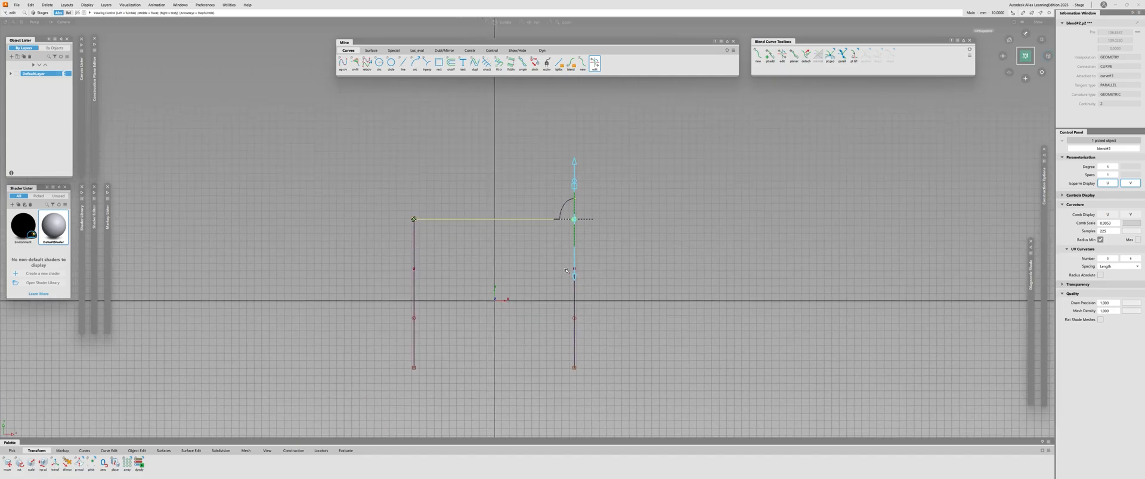
right_click_drag(547, 254, 569, 246, "alt+shift")
middle_click_drag(570, 246, 569, 249, "alt+shift")
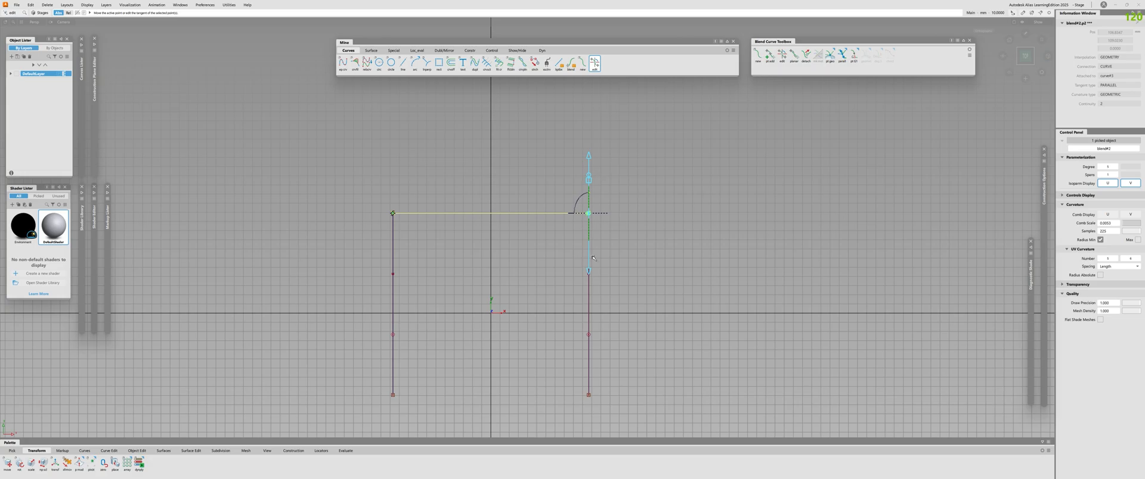
right_click_drag(594, 258, 554, 274, "alt+shift")
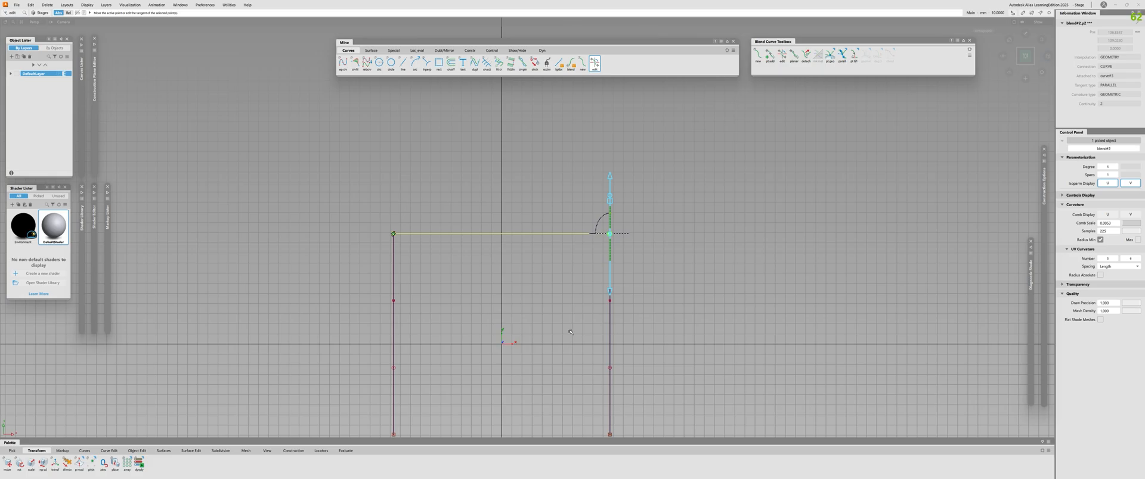
right_click_drag(570, 332, 325, 244, "alt+shift")
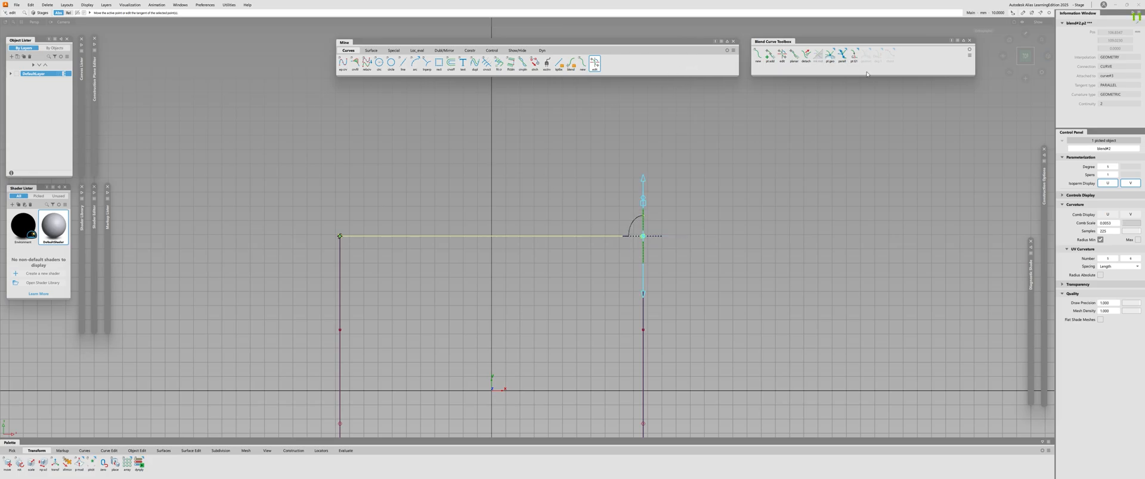
Step: Apply the Blend Constraint Directed option to both end points of the blend curve, flipping the right end's direction upward
left_click_drag(842, 57, 858, 71)
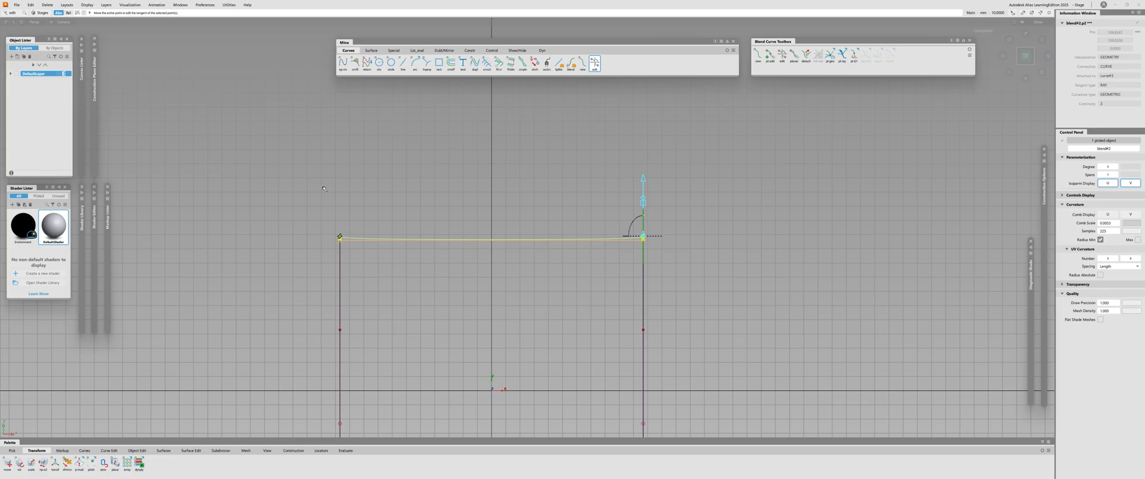
left_click(644, 255)
left_click(340, 236)
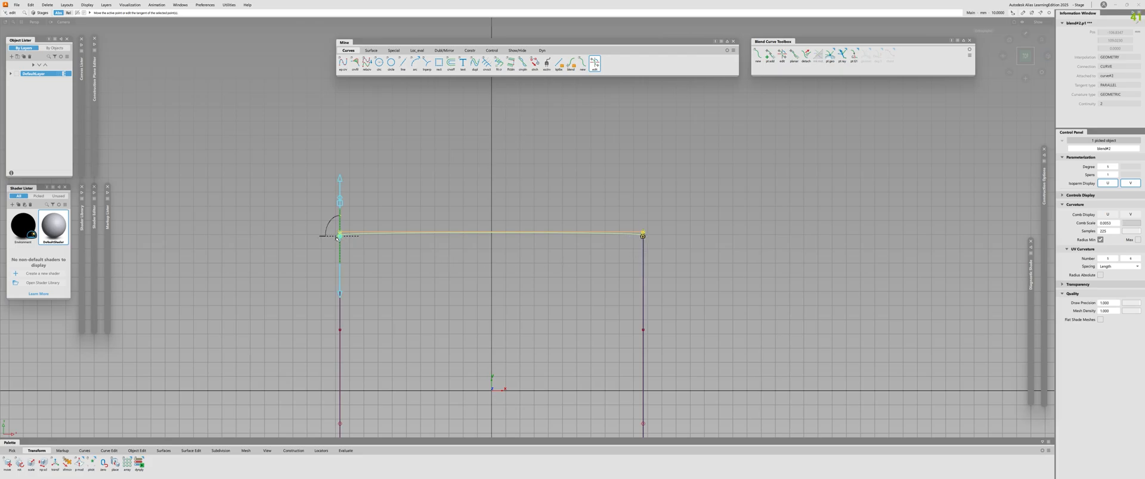
left_click(841, 55)
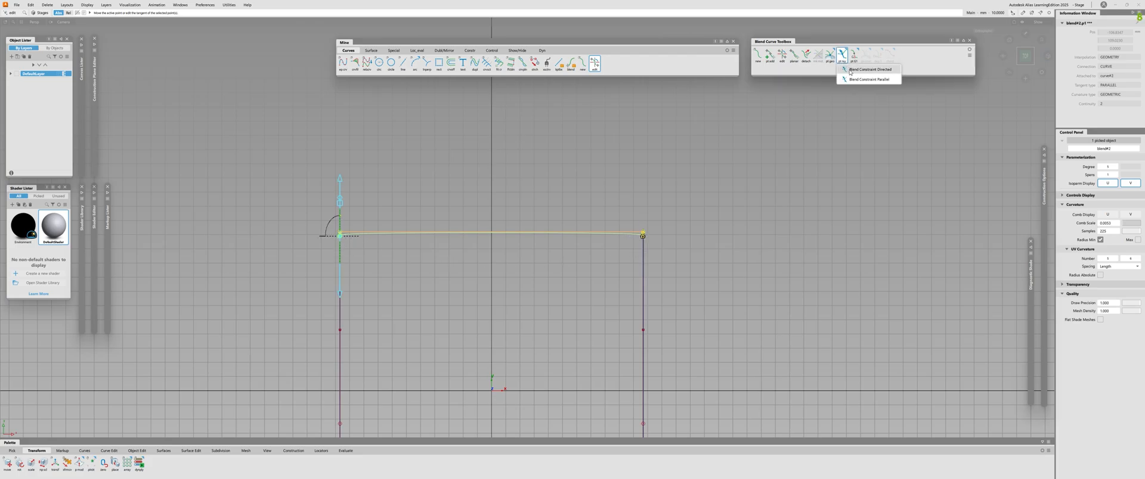
left_click(850, 72)
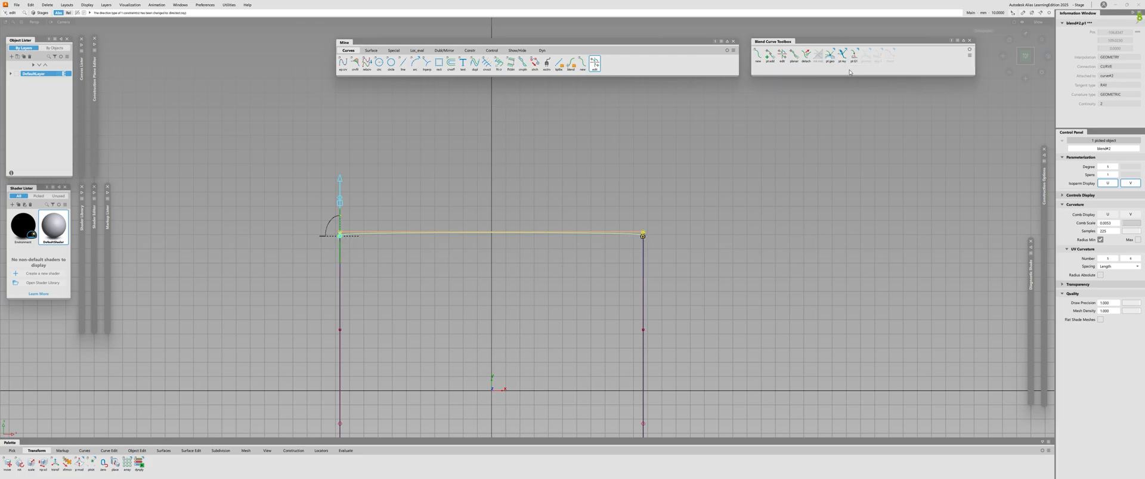
left_click(461, 176)
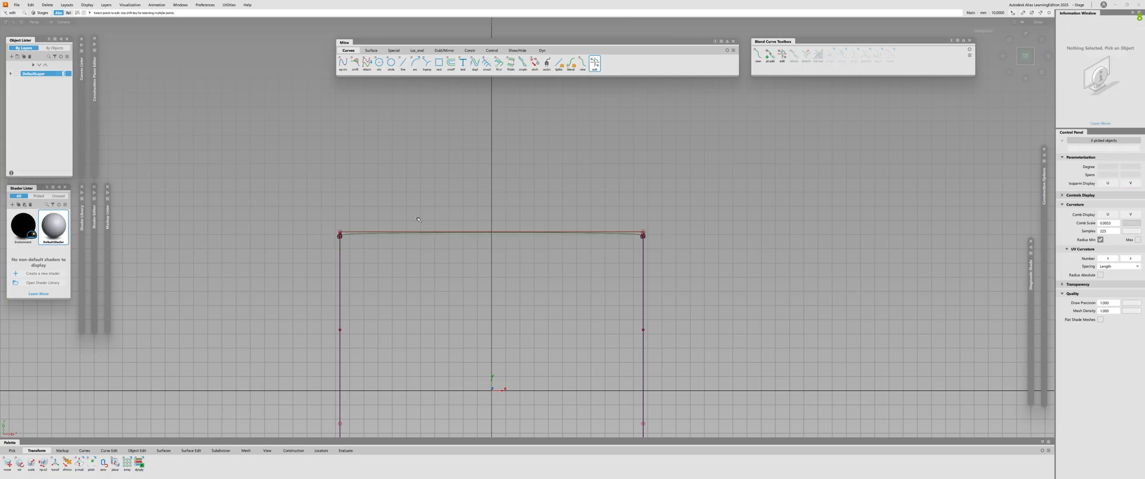
Step: Edit both blend end points together and lengthen their tangents so the curve arches above the vertical lines
left_click(780, 56)
left_click(340, 203)
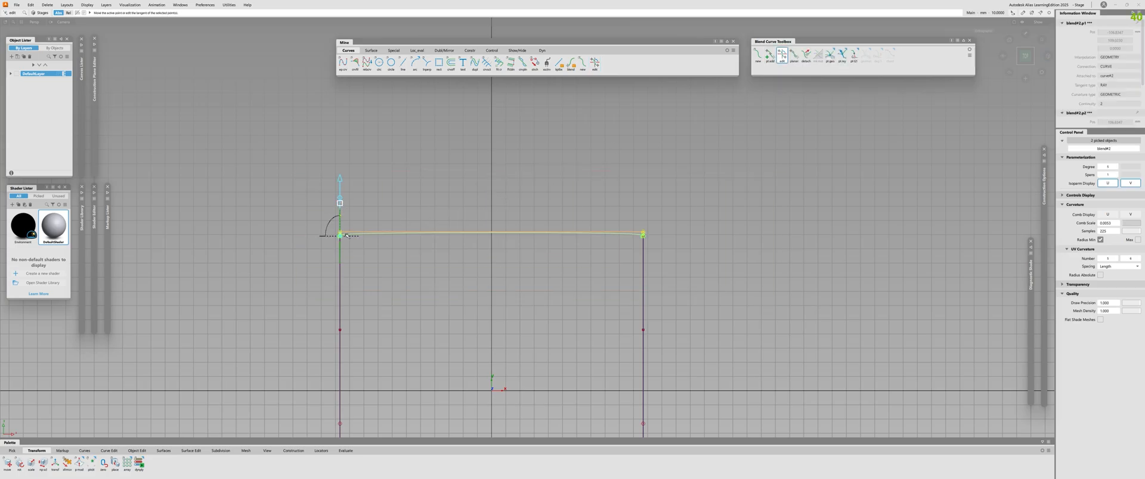
left_click_drag(412, 358, 447, 358)
left_click_drag(426, 357, 548, 271)
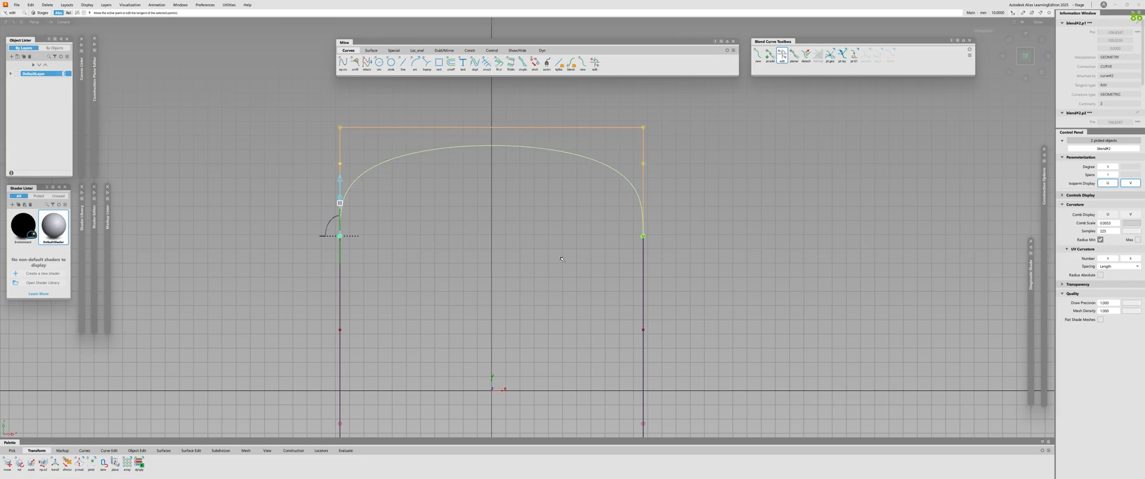
right_click_drag(562, 259, 511, 281, "alt+shift")
left_click_drag(392, 352, 470, 223)
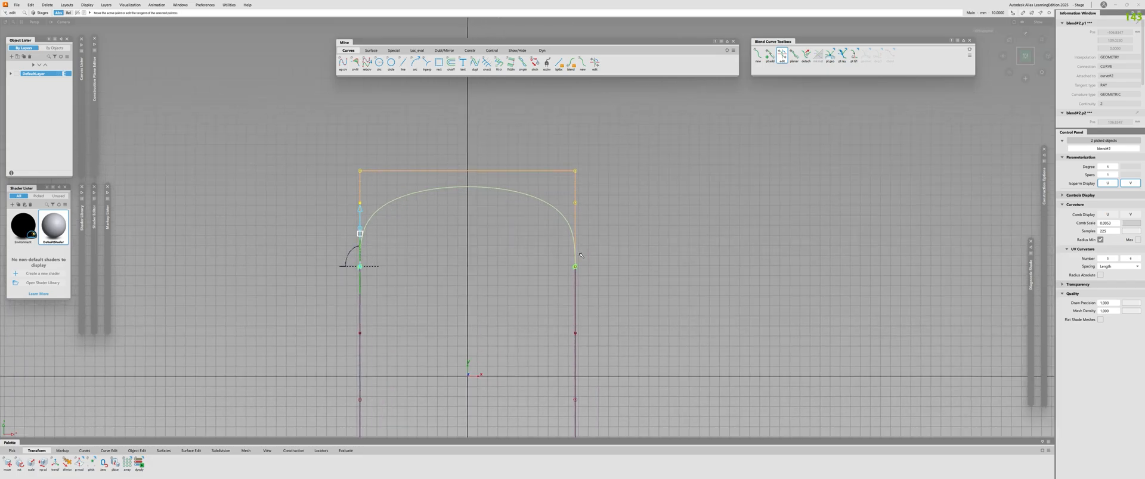
Step: Adjust the shape handle of both end points together to make the blend arch taller and rounder
right_click_drag(580, 255, 632, 233, "alt+shift")
middle_click_drag(632, 233, 634, 240, "alt+shift")
left_click_drag(291, 254, 510, 291)
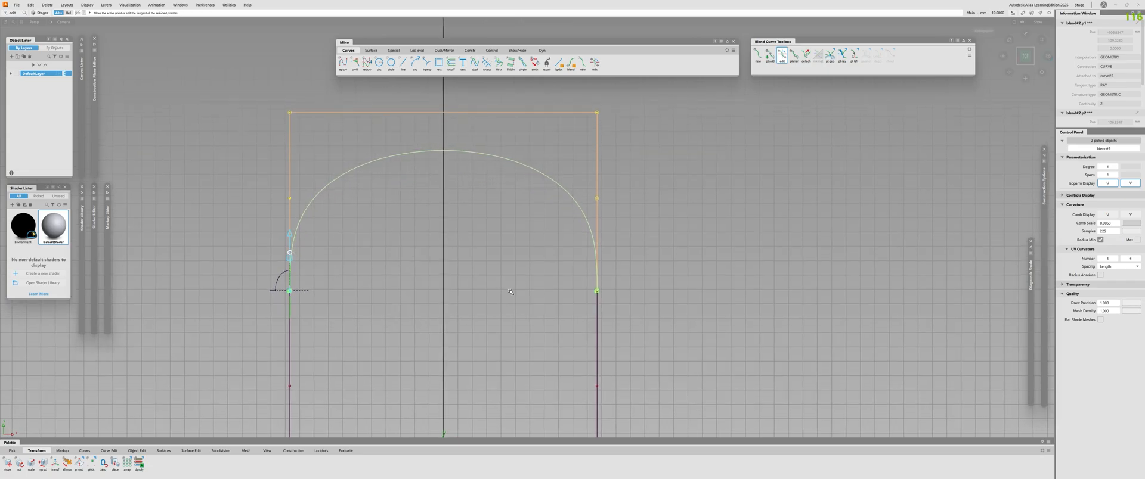
left_click(290, 281)
Step: Check the blend arch with a curvature comb, undo the comb display and deselect the curve
left_click(514, 159)
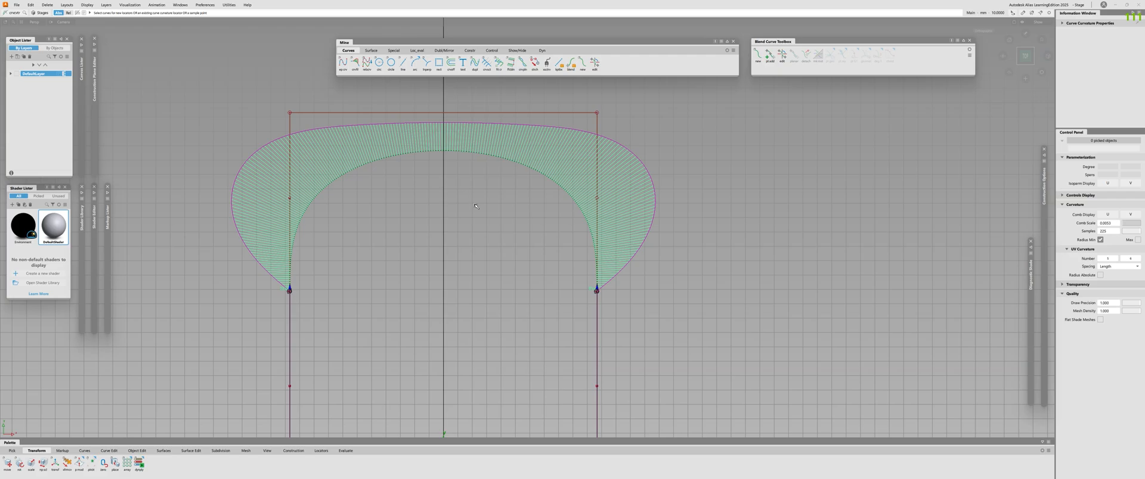
key("Escape")
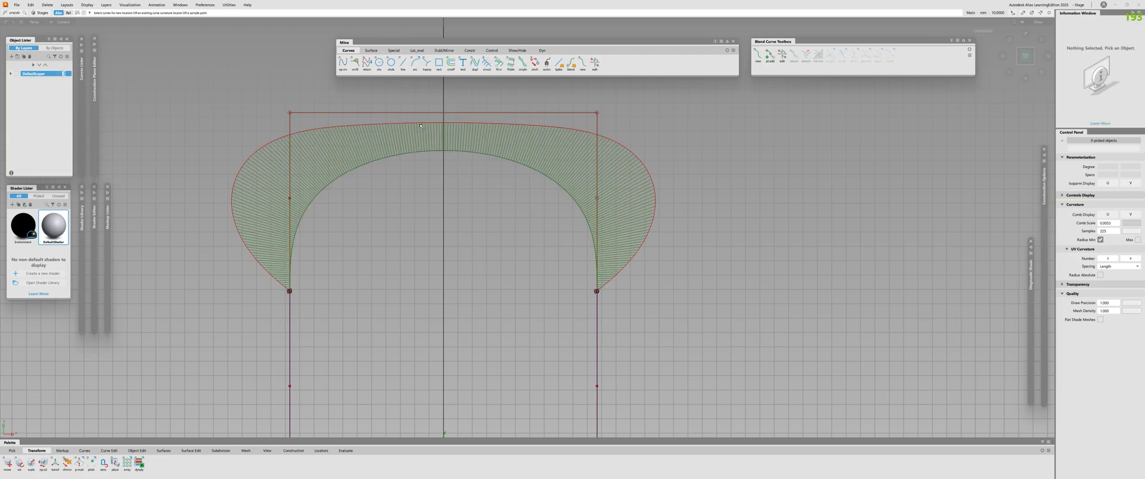
key("ctrl+z")
left_click_drag(487, 130, 429, 227)
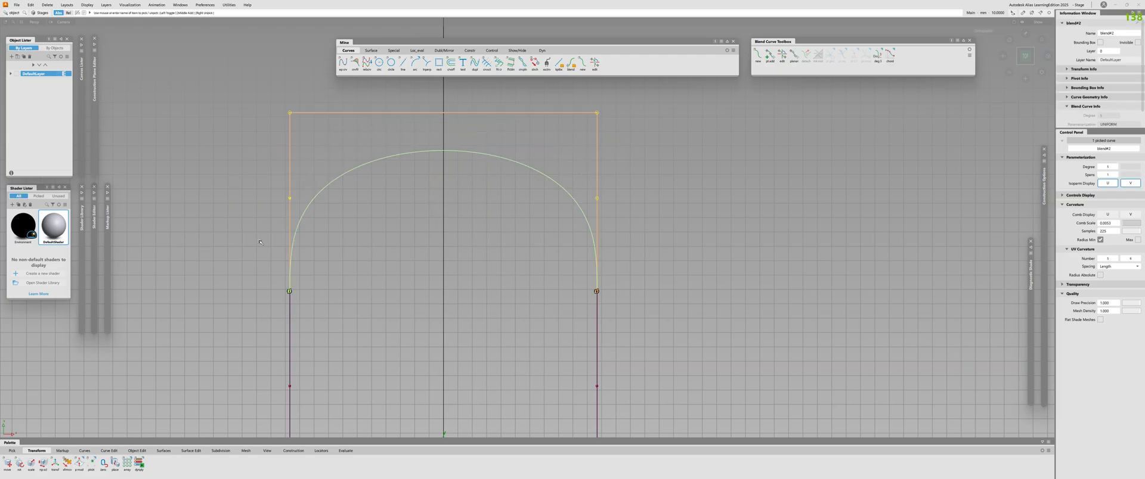
left_click(186, 205)
right_click_drag(417, 268, 354, 283, "alt+shift")
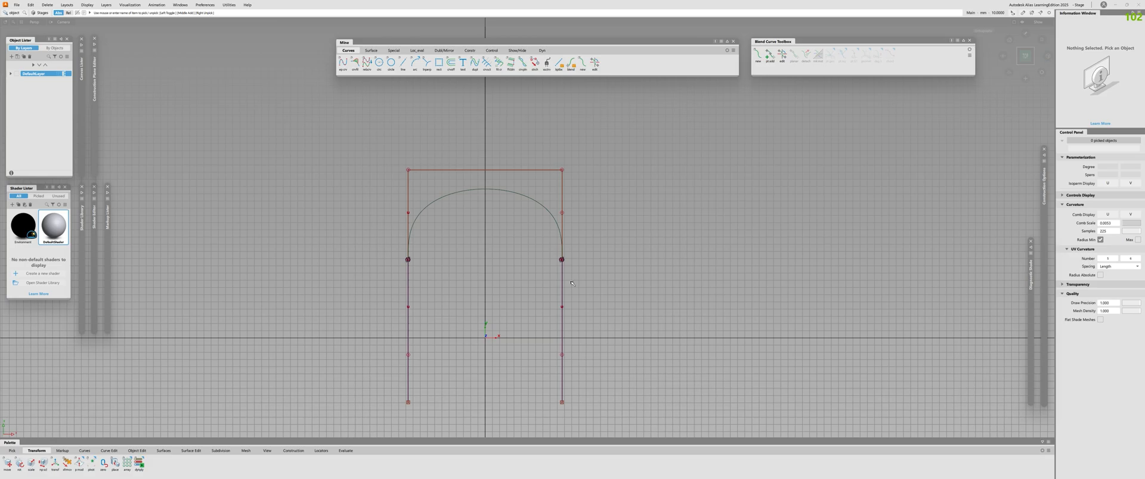
right_click_drag(598, 317, 710, 317, "alt+shift")
middle_click_drag(710, 317, 718, 358, "alt+shift")
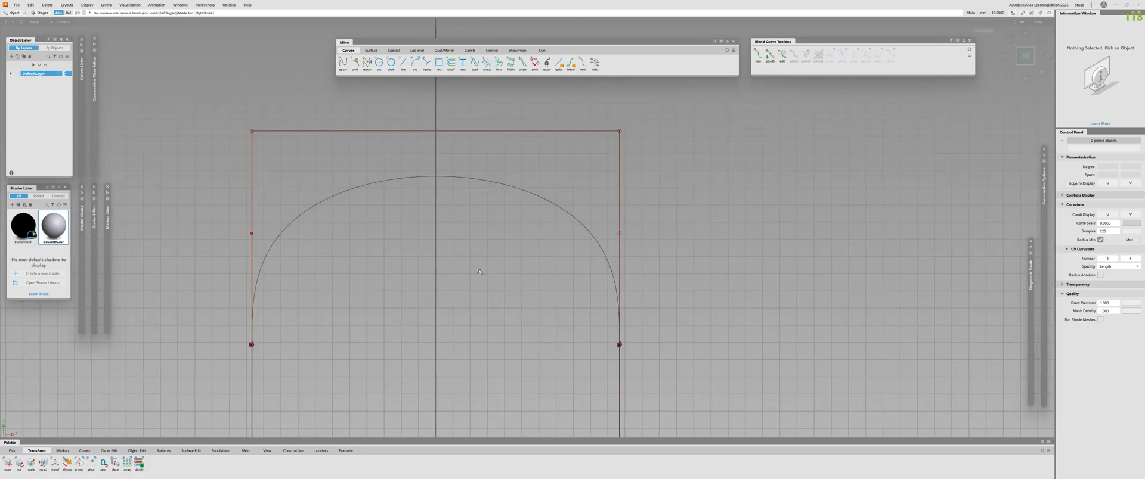
left_click_drag(487, 149, 443, 245)
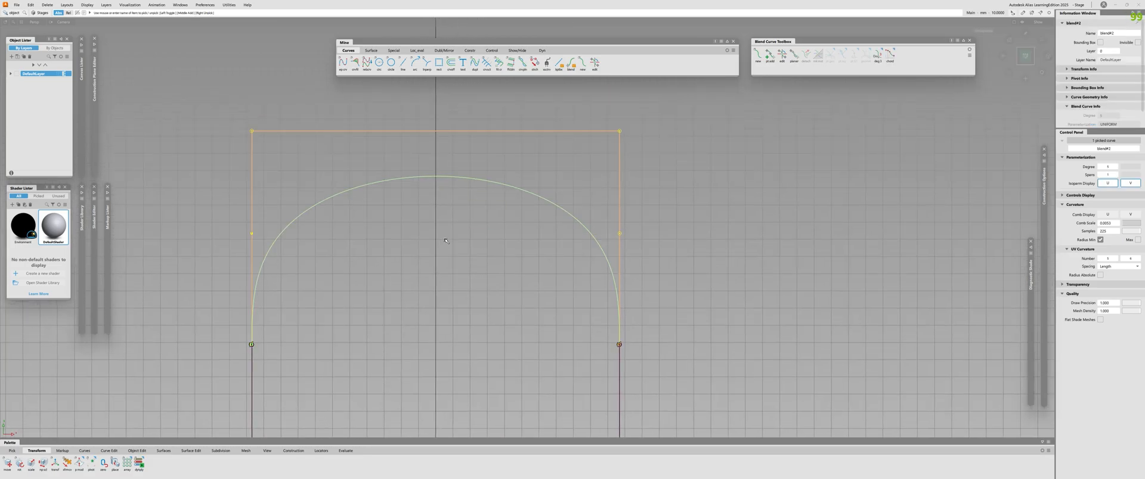
left_click(446, 240)
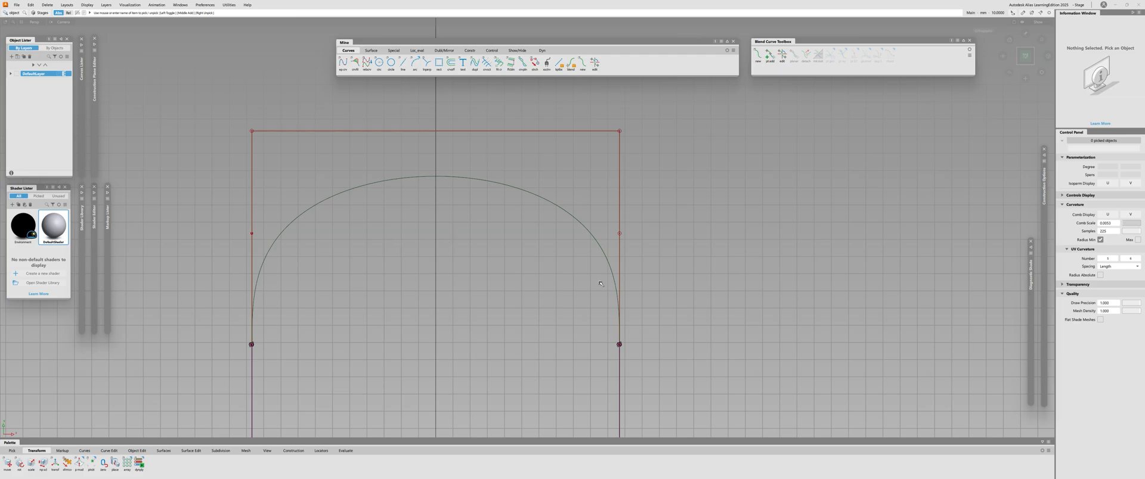
right_click_drag(562, 280, 539, 280, "alt+shift")
middle_click_drag(539, 281, 585, 289, "alt+shift")
left_click_drag(609, 185, 514, 252)
left_click(514, 253)
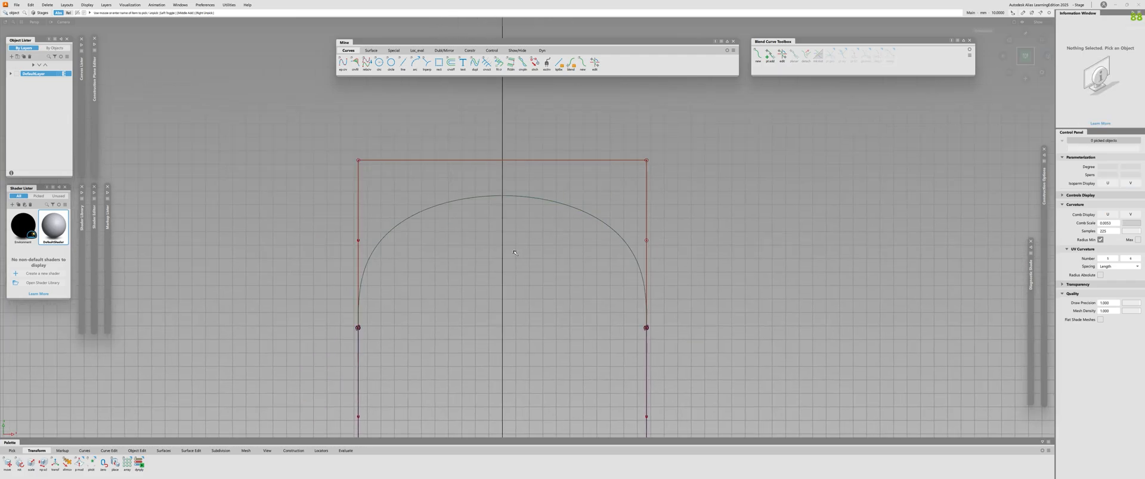
scroll(515, 248, "up", 1)
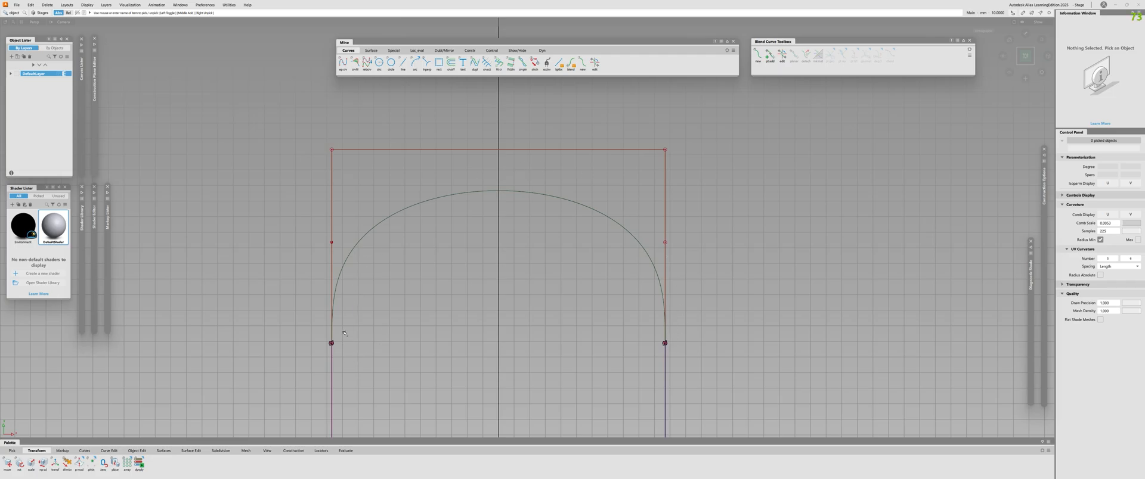
Step: Try a straight edit-point curve between the upper ends of the two vertical lines and delete it
left_click(499, 192)
left_click(492, 201)
key("e")
left_click(331, 344, "ctrl")
left_click(665, 344, "ctrl")
key("space")
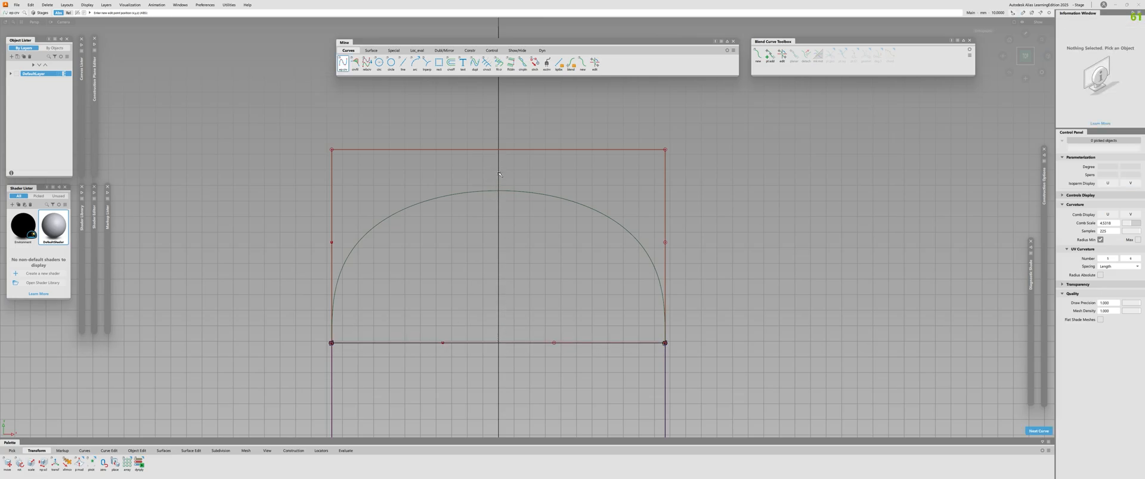
left_click_drag(499, 174, 577, 402, "ctrl+shift")
key("Delete")
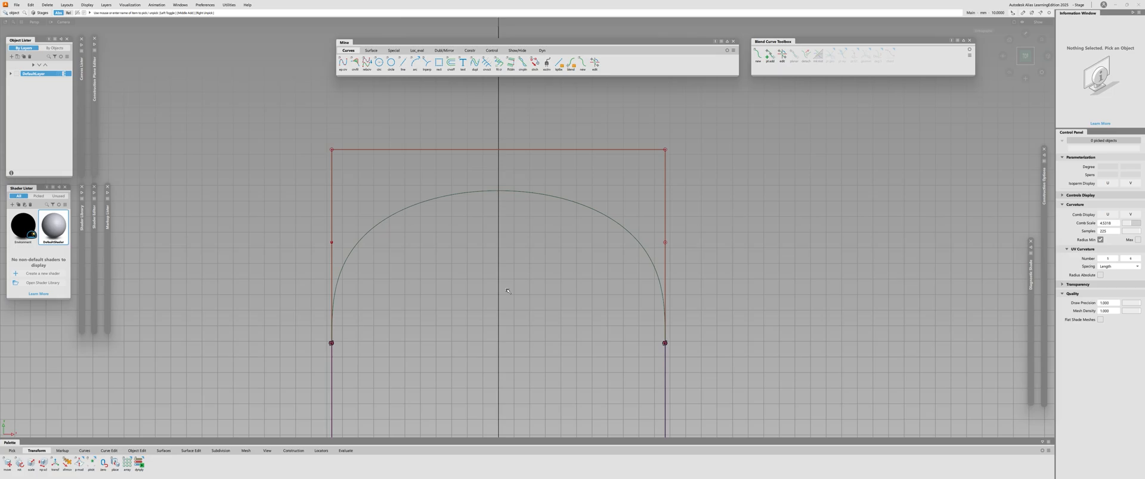
Step: Delete the blend arch so that only the two vertical lines remain
right_click_drag(508, 292, 552, 231, "alt+shift")
left_click(577, 188)
right_click_drag(577, 188, 552, 252, "alt+shift")
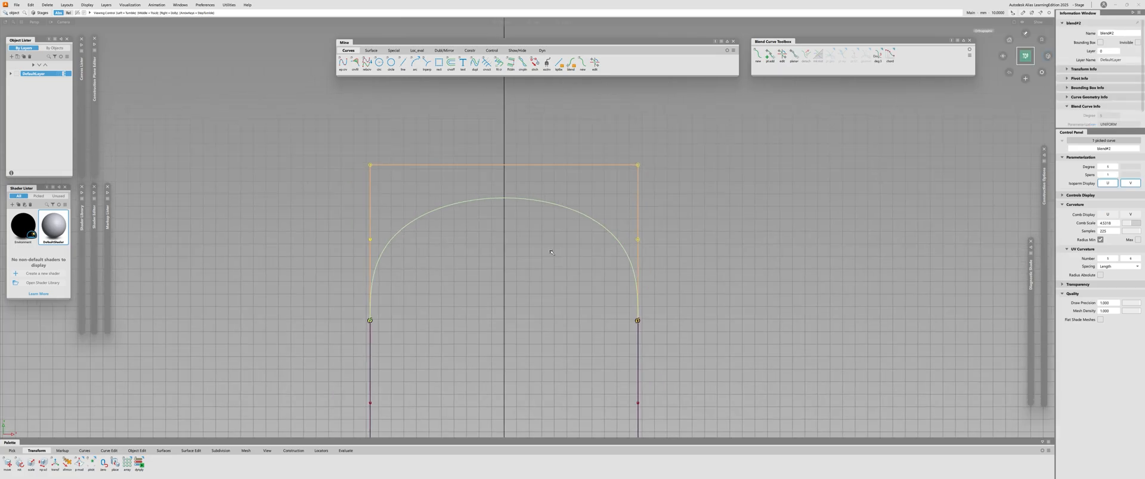
middle_click_drag(552, 252, 547, 242, "alt+shift")
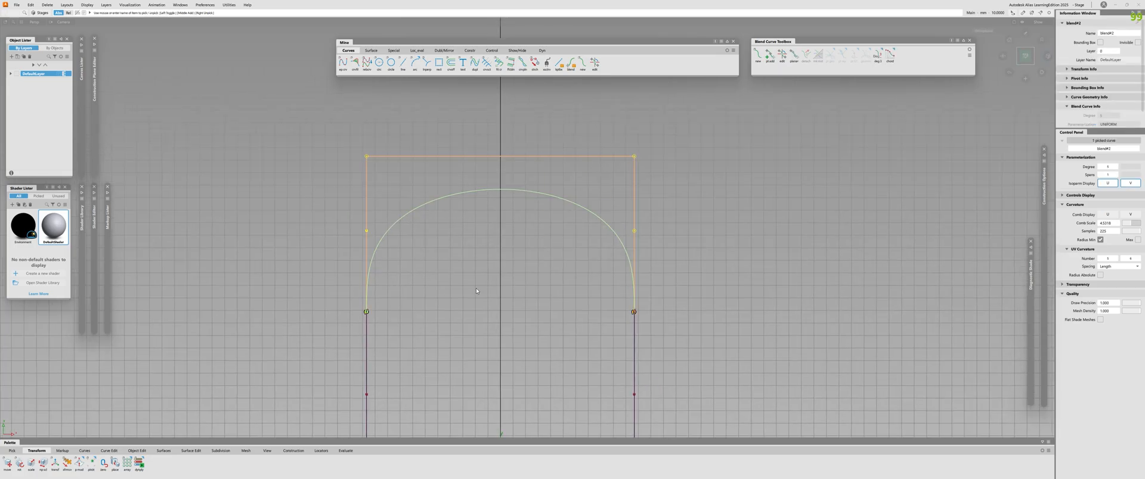
key("Delete")
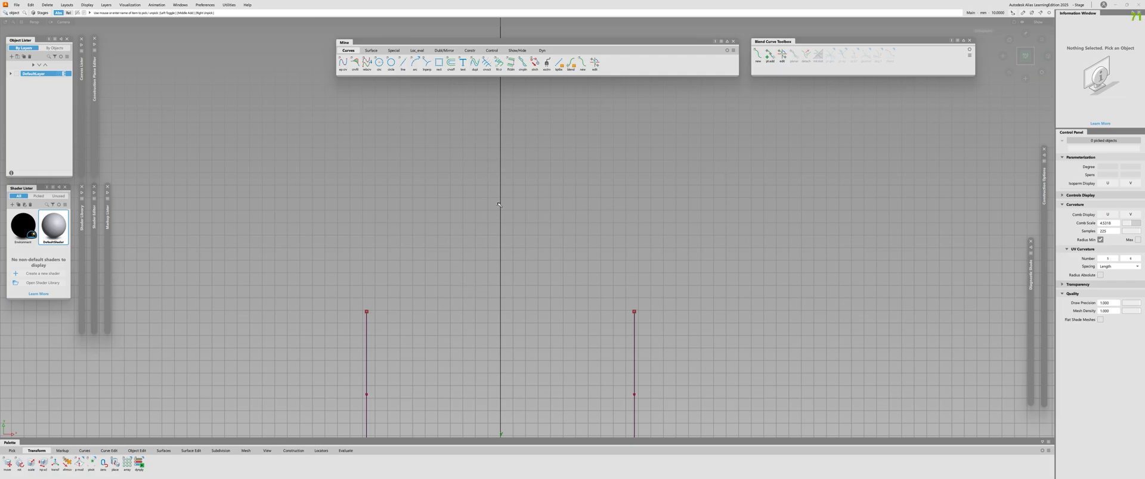
Step: Place a space point on the vertical axis, centred above the upper ends of the two lines
right_click_drag(563, 189, 562, 321, "ctrl+shift")
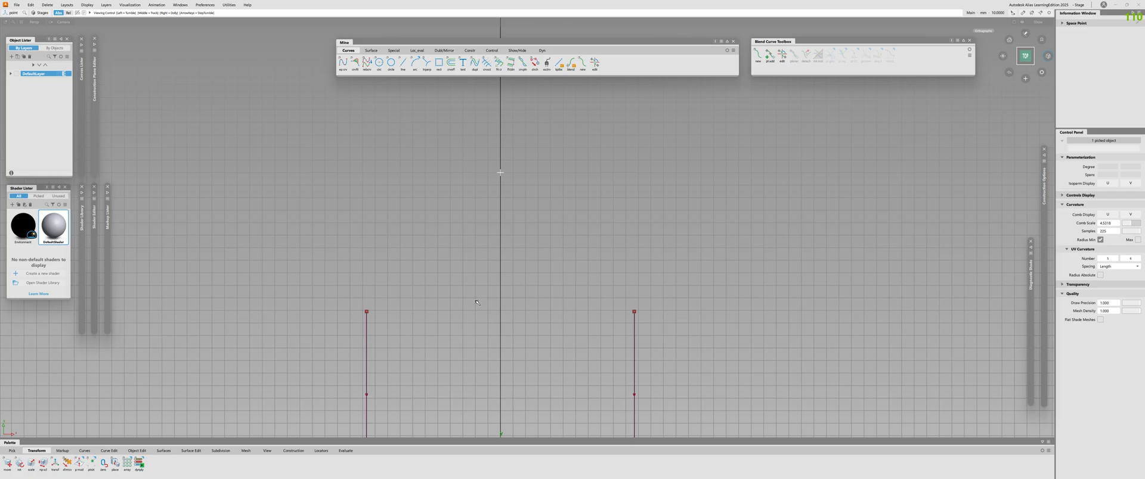
right_click_drag(477, 303, 528, 204, "alt+shift")
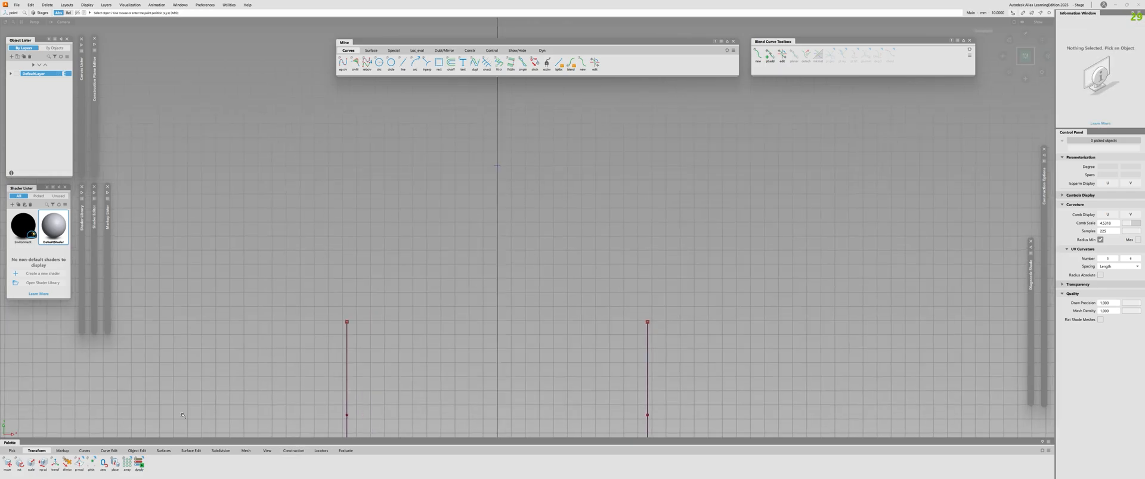
left_click(293, 451)
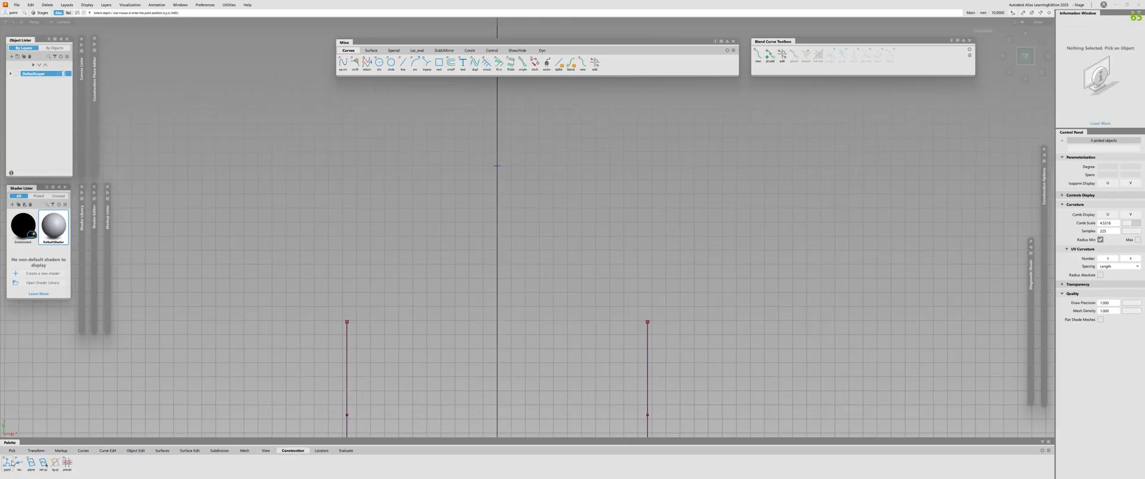
right_click_drag(525, 251, 461, 240, "alt+shift")
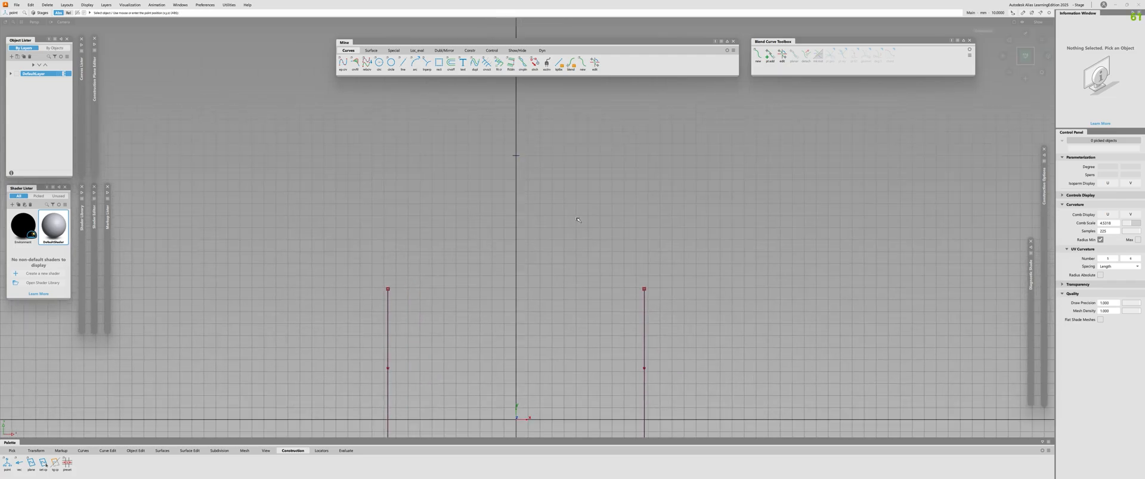
Step: Create a new blend curve from the left line's upper end through the space point to the right line's upper end, and deselect it
left_click(582, 62)
left_click(387, 289)
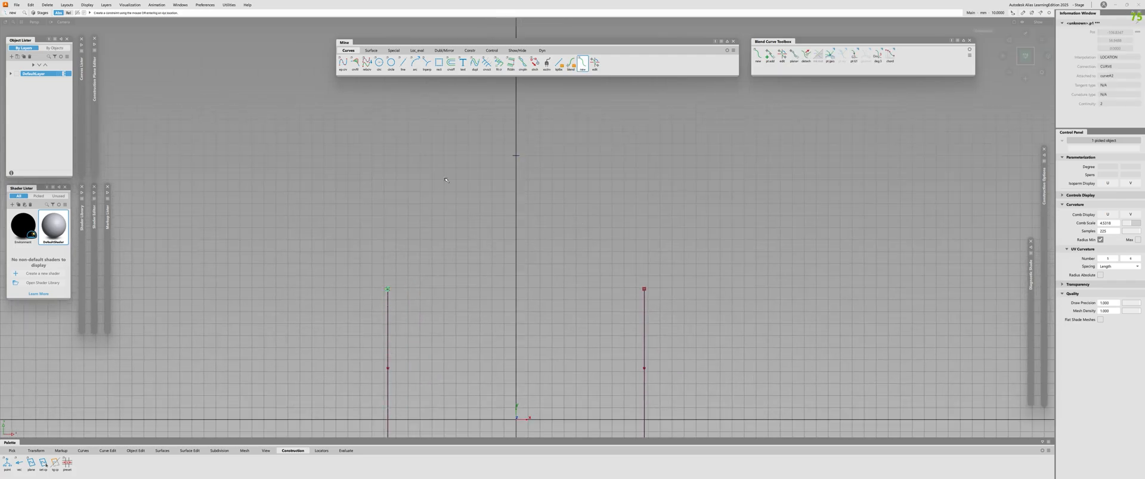
left_click(516, 156)
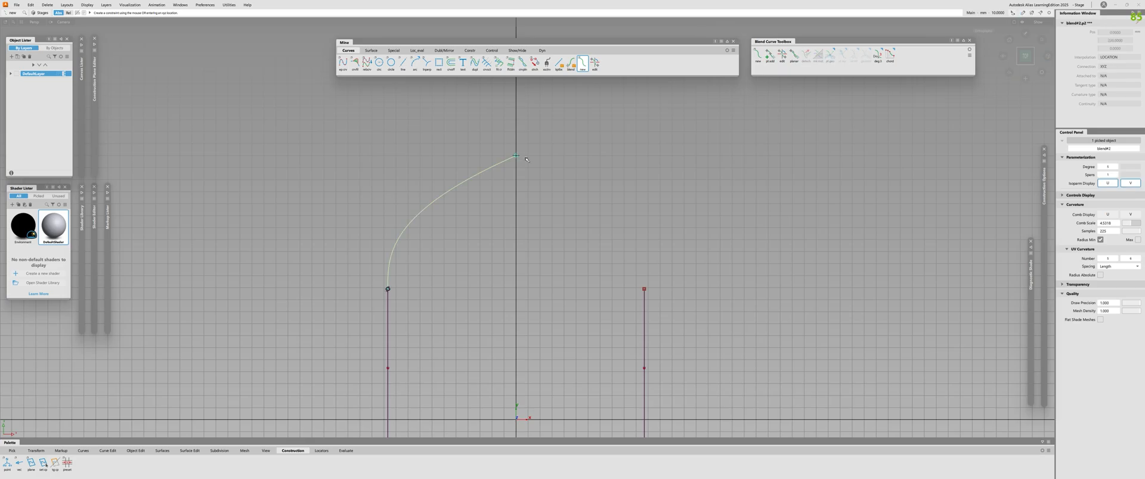
left_click(643, 290)
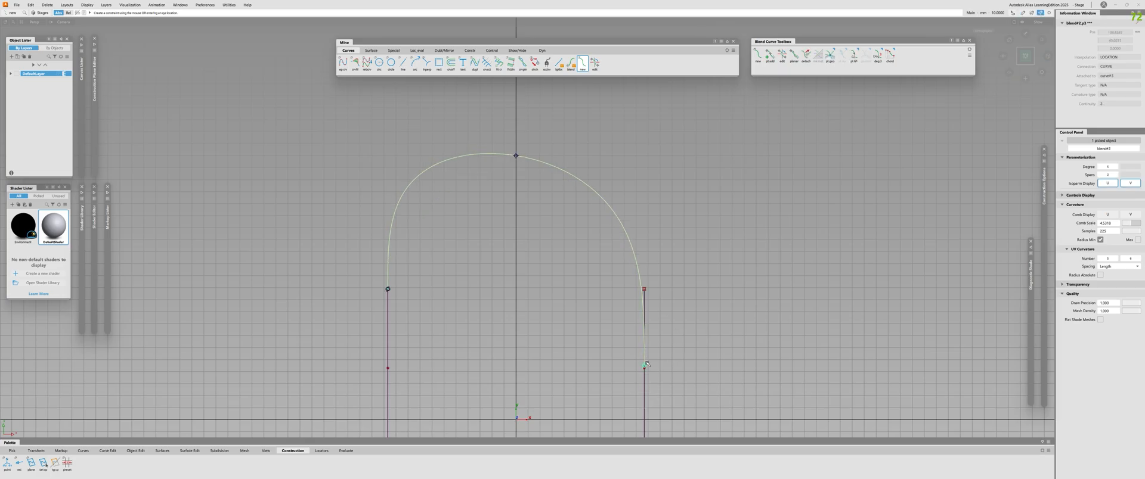
right_click_drag(549, 347, 596, 347, "alt+shift")
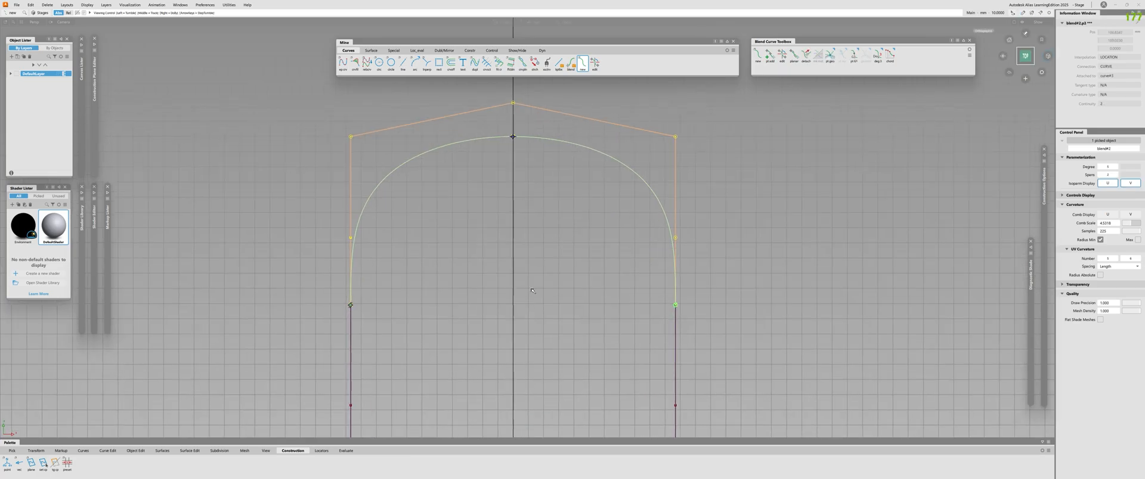
middle_click_drag(497, 319, 488, 342, "alt+shift")
left_click_drag(488, 342, 440, 272, "ctrl+shift")
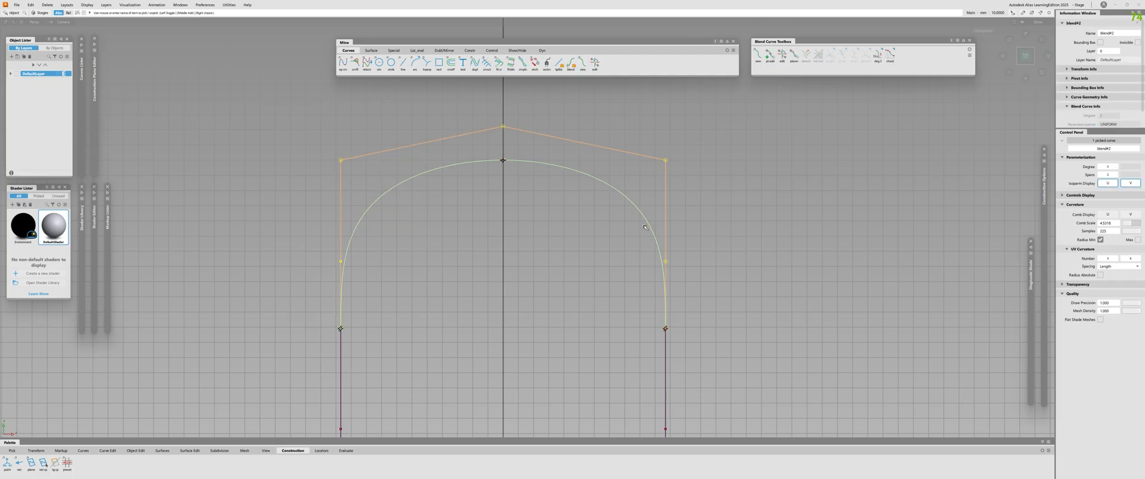
left_click(666, 164)
left_click(665, 163)
left_click(656, 342)
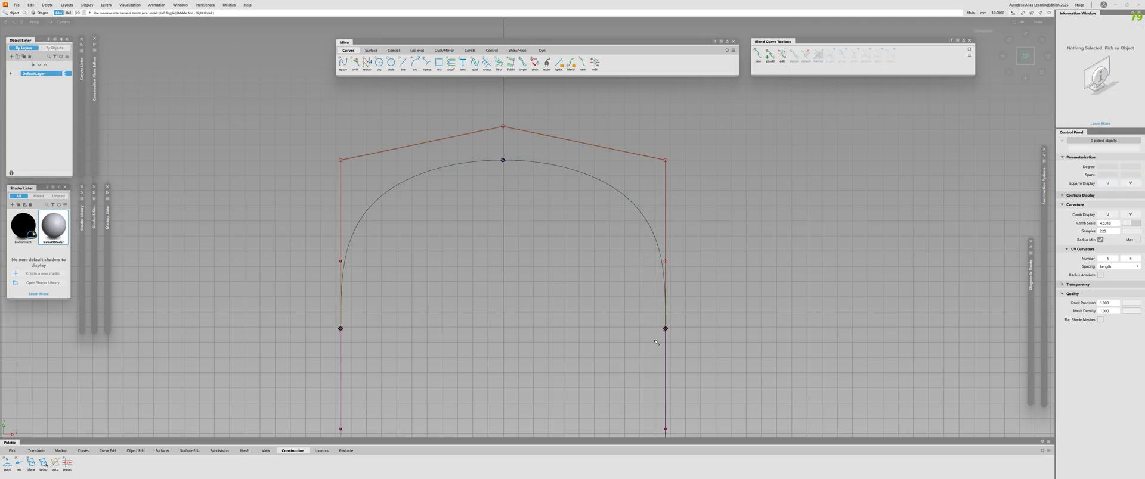
Step: Examine the blend curve's editing handles at its left end and look closely at its constraint point on the vertical axis
left_click(595, 64)
left_click(665, 328)
left_click(488, 202)
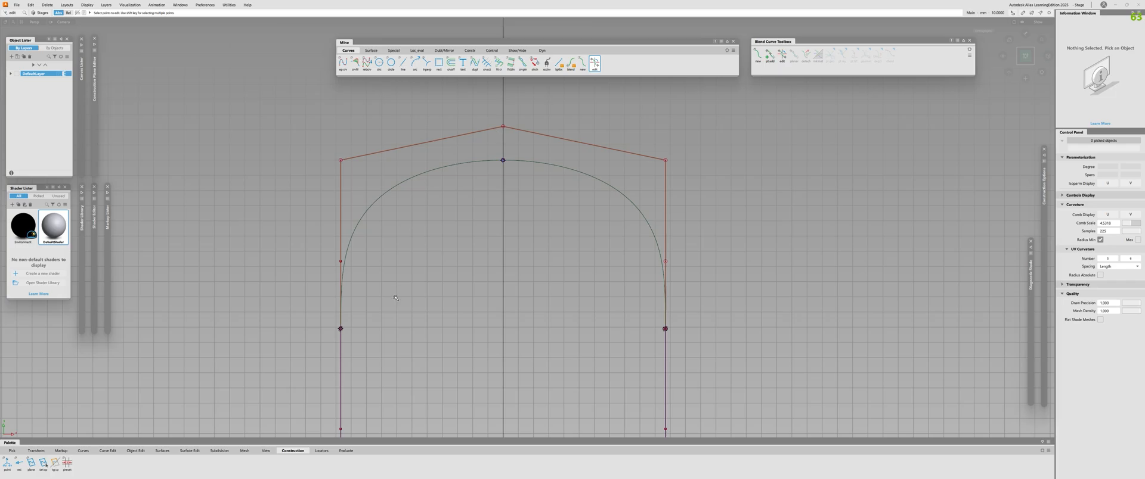
left_click(340, 328)
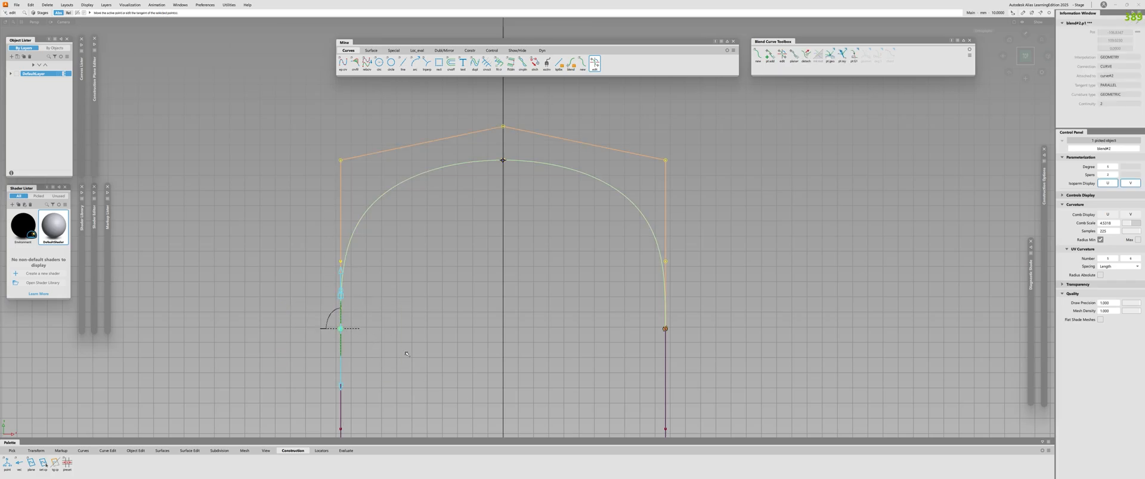
left_click(376, 165)
right_click_drag(515, 193, 514, 145, "alt+shift")
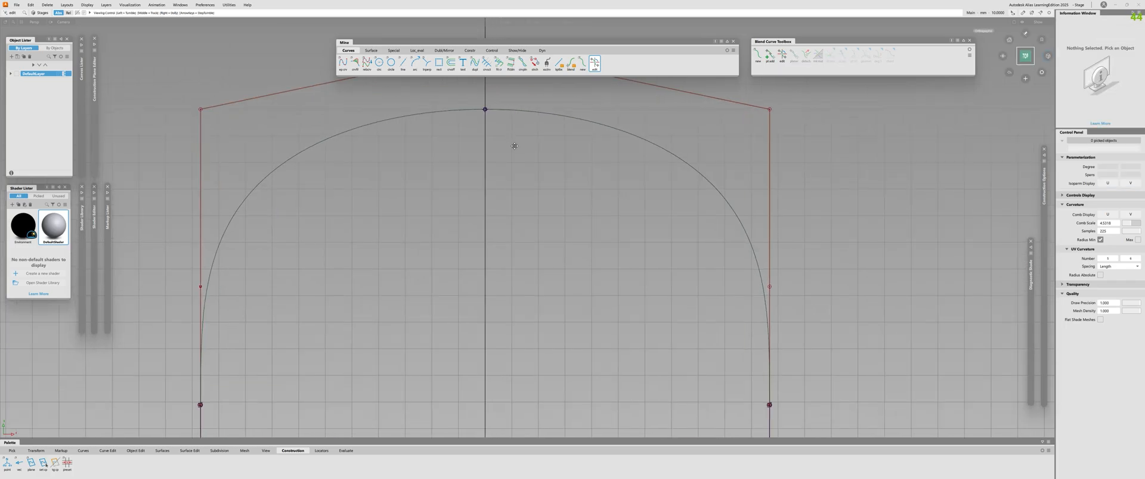
middle_click_drag(506, 82, 574, 151, "alt+shift")
right_click_drag(543, 197, 600, 110, "alt+shift")
middle_click_drag(600, 110, 587, 151, "alt+shift")
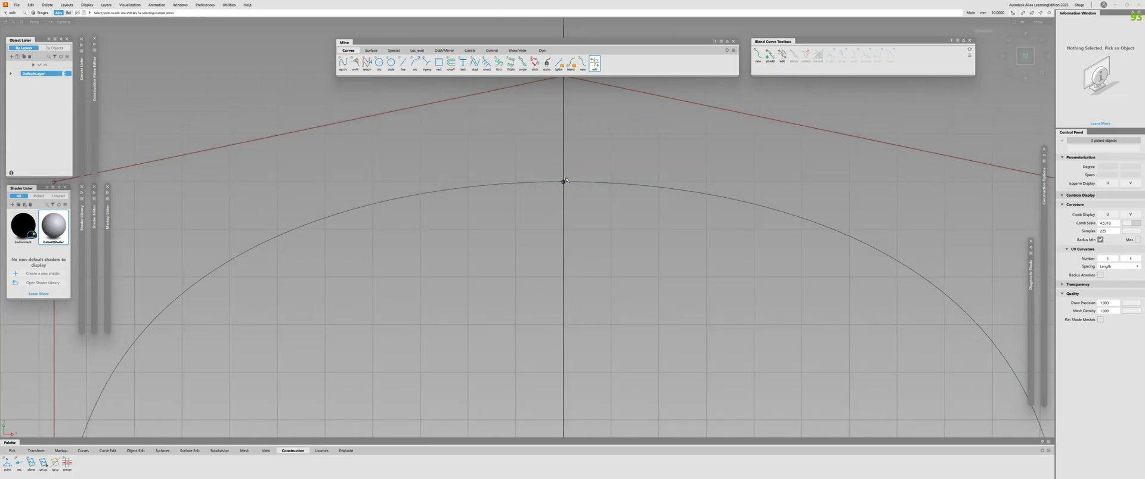
right_click_drag(559, 185, 389, 162, "alt+shift")
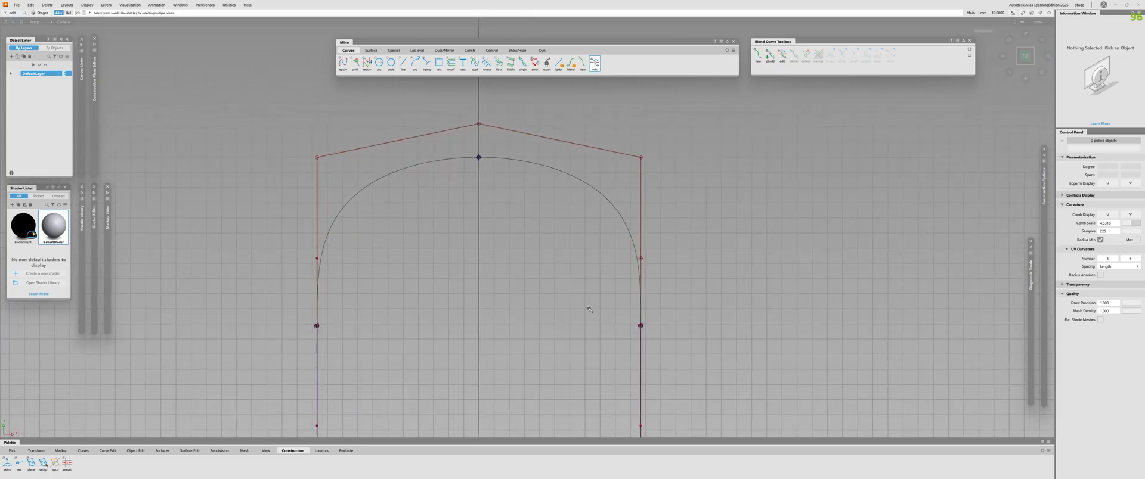
Step: Convert the blend arch into an ordinary curve without blend constraints
left_click_drag(589, 309, 591, 262, "ctrl+shift")
left_click_drag(598, 150, 555, 203)
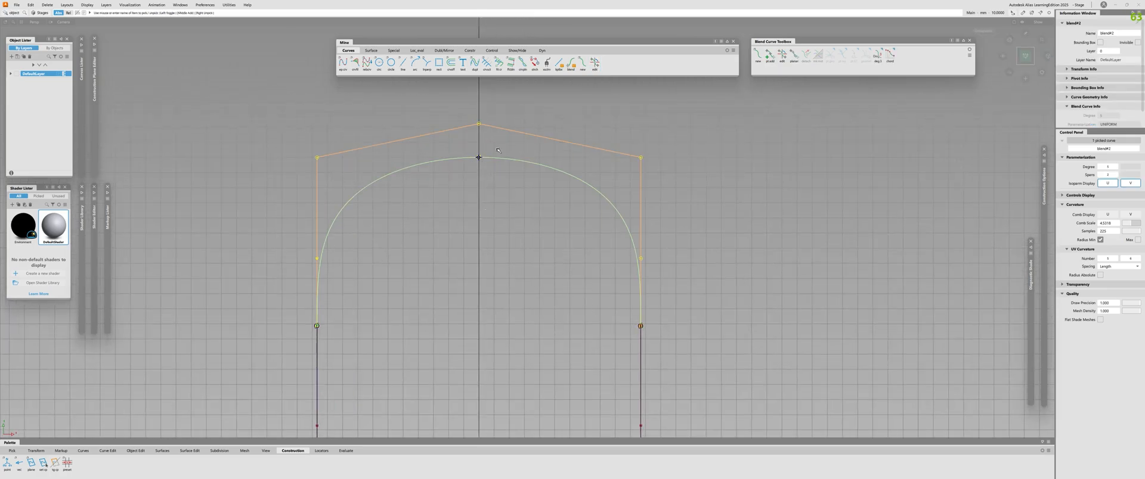
left_click(486, 214)
key("ctrl+z")
key("ctrl+z")
left_click(547, 267)
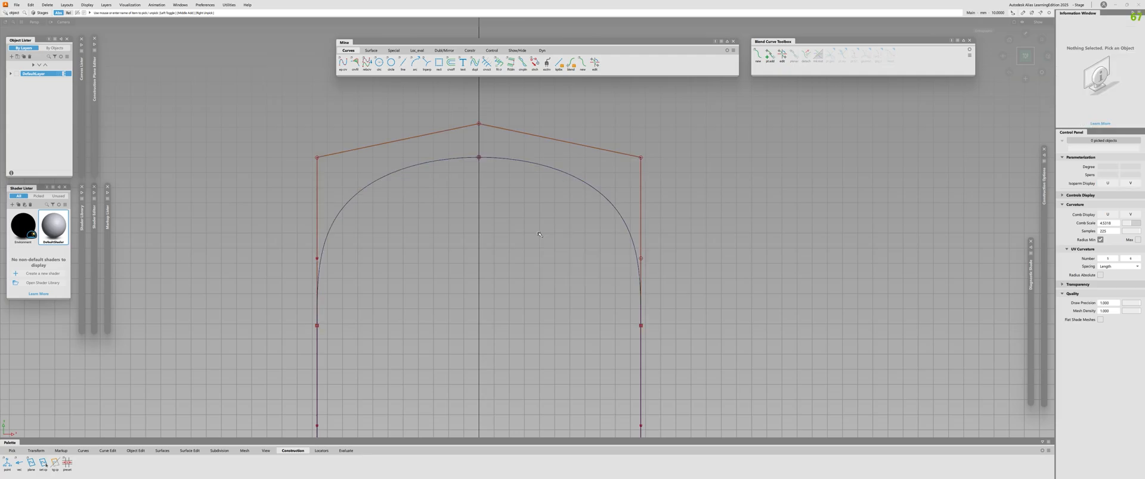
Step: Detach the arch at its apex point into two halves and pick each half to check the split
left_click_drag(536, 233, 480, 172, "ctrl+shift")
key("space")
right_click_drag(480, 171, 435, 178, "alt+shift")
left_click_drag(477, 202, 477, 161, "ctrl+shift")
left_click(430, 185)
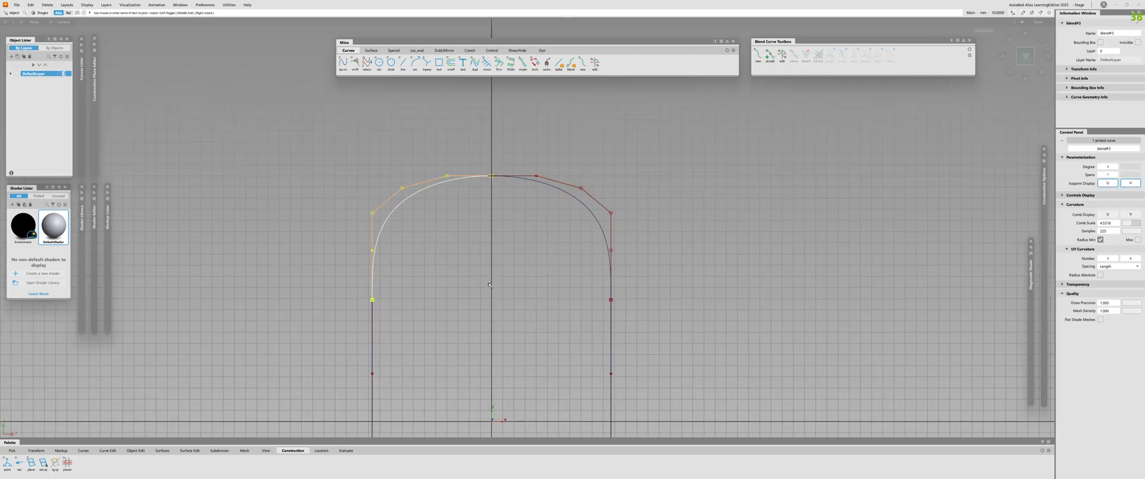
left_click(579, 196)
left_click(529, 272)
right_click_drag(528, 272, 543, 217, "alt+shift")
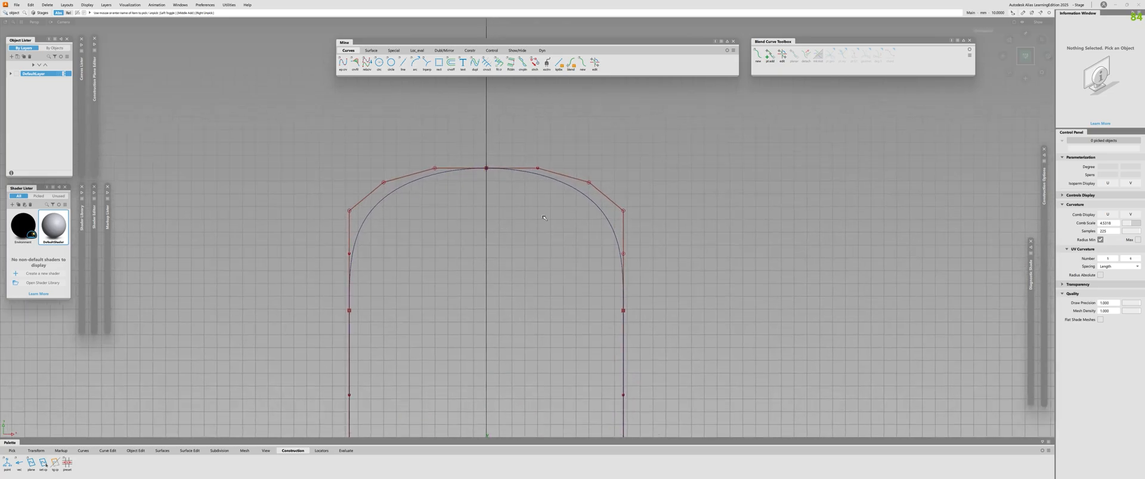
Step: Inspect the two arch halves and how they meet at the apex, picking them one at a time
mouse_move(410, 297)
left_mouse_down("alt+shift")
mouse_move(465, 298)
mouse_move(432, 319)
mouse_move(473, 334)
left_mouse_up("alt+shift")
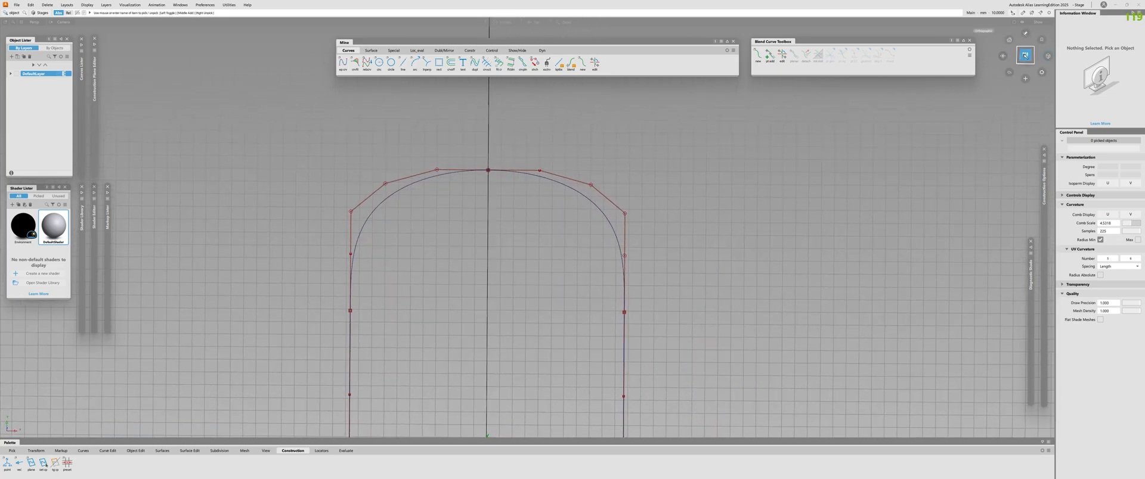
left_click(1023, 56)
right_click_drag(501, 235, 408, 133, "alt+shift")
left_click(404, 154)
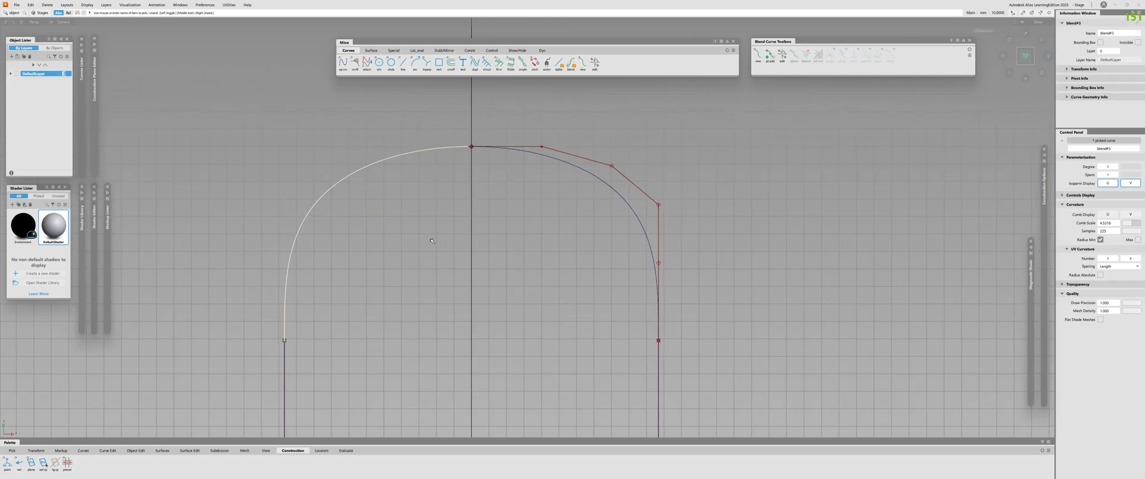
left_click(424, 227)
left_click(537, 156)
left_click(471, 239)
left_click(381, 161)
left_click(424, 274)
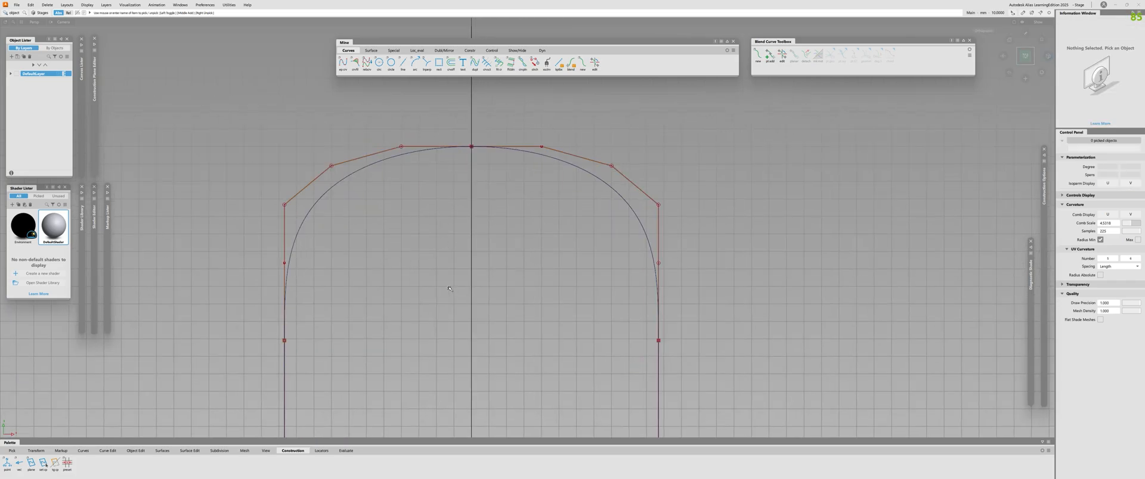
right_click_drag(450, 288, 467, 224, "alt+shift")
middle_click_drag(467, 225, 465, 216, "alt+shift")
Step: Delete the two arch halves, the space point and both vertical lines to empty the scene
left_click_drag(386, 137, 497, 229)
key("Delete")
right_click_drag(497, 229, 417, 229, "alt+shift")
middle_click_drag(417, 229, 344, 217, "alt+shift")
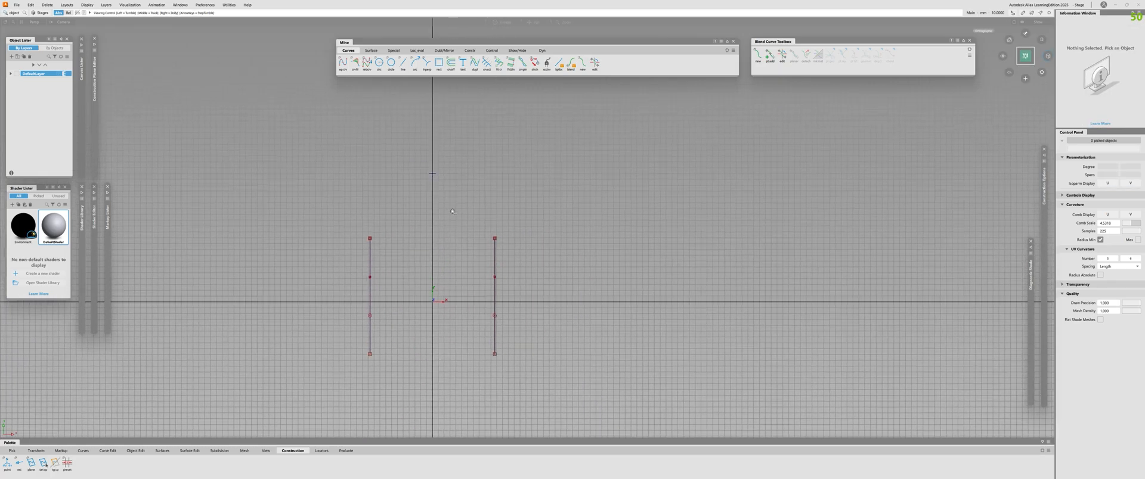
right_click_drag(344, 216, 388, 216, "alt+shift")
left_click_drag(376, 131, 417, 169)
key("Delete")
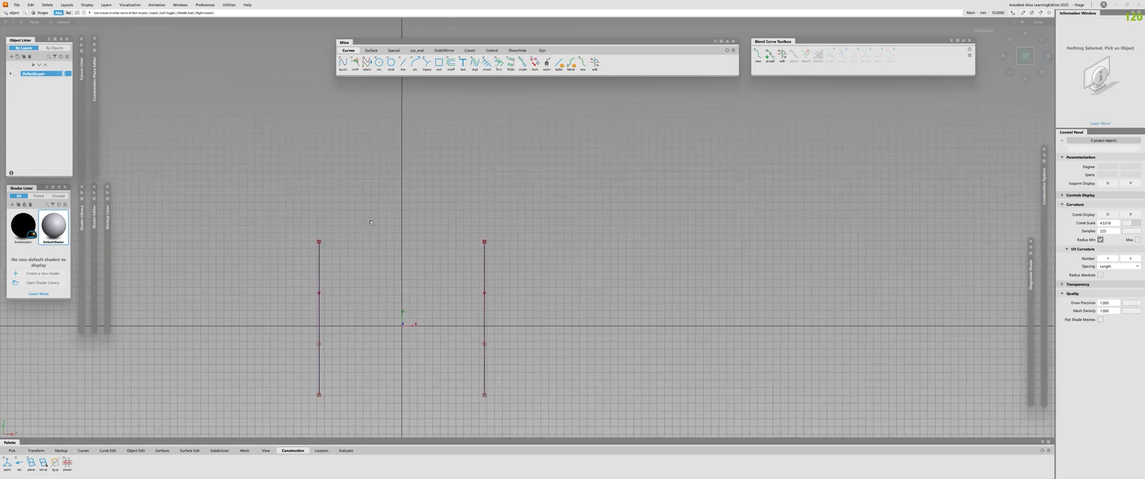
left_click(319, 316)
left_click(484, 321)
key("Delete")
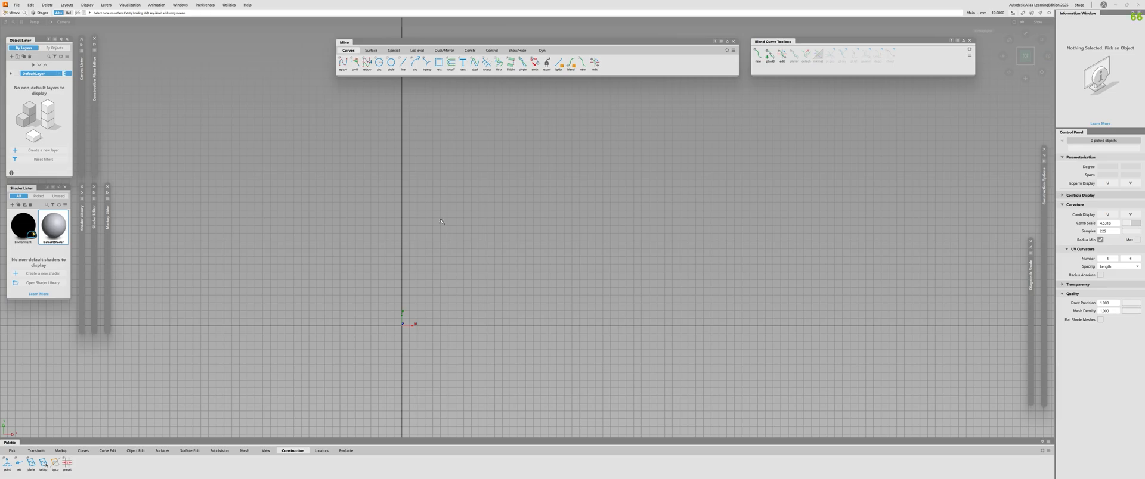
Step: Draw a straight edit-point curve rising to the right across the vertical axis, and undo the stray point of a second curve
left_click(343, 62)
left_click(338, 200)
left_click(539, 141)
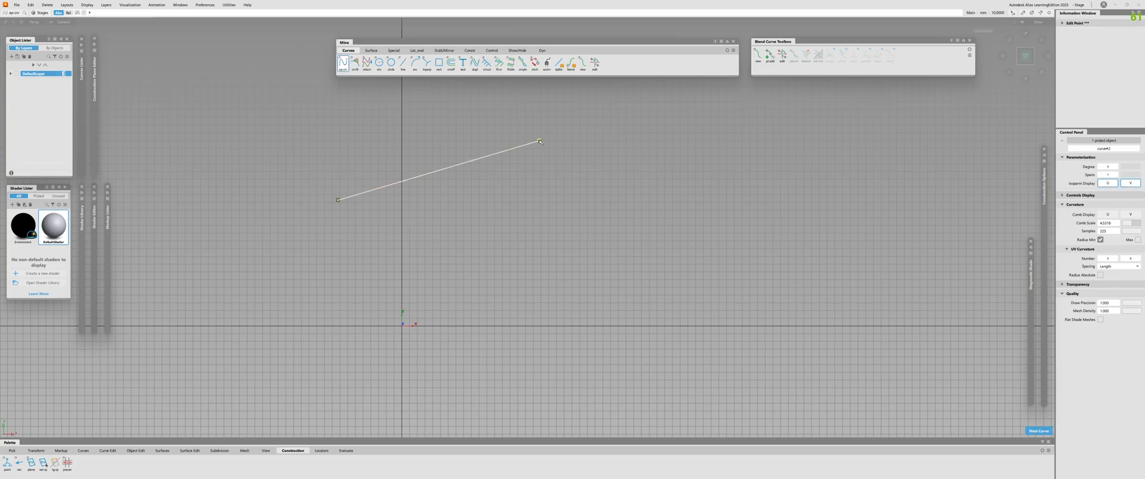
left_click(885, 254)
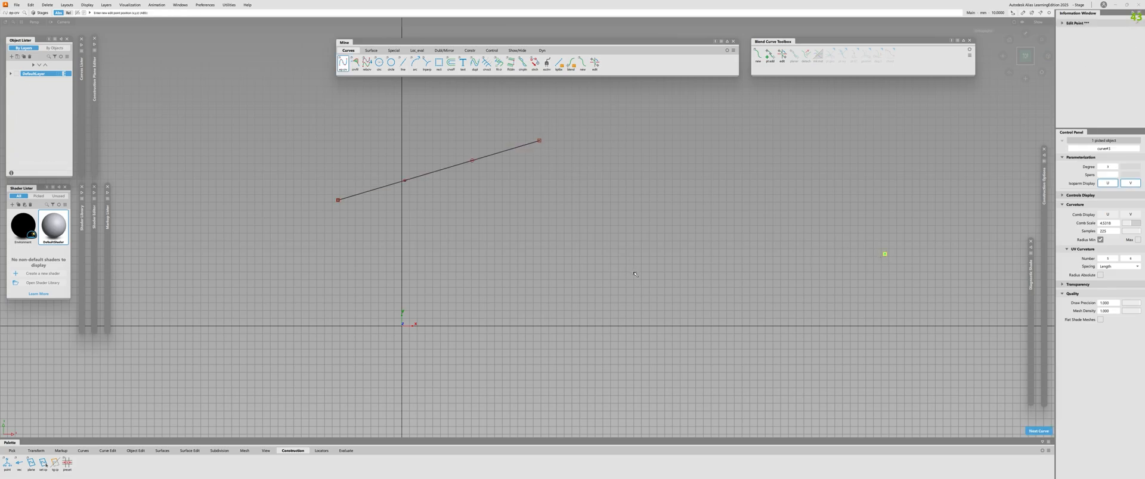
key("ctrl+z")
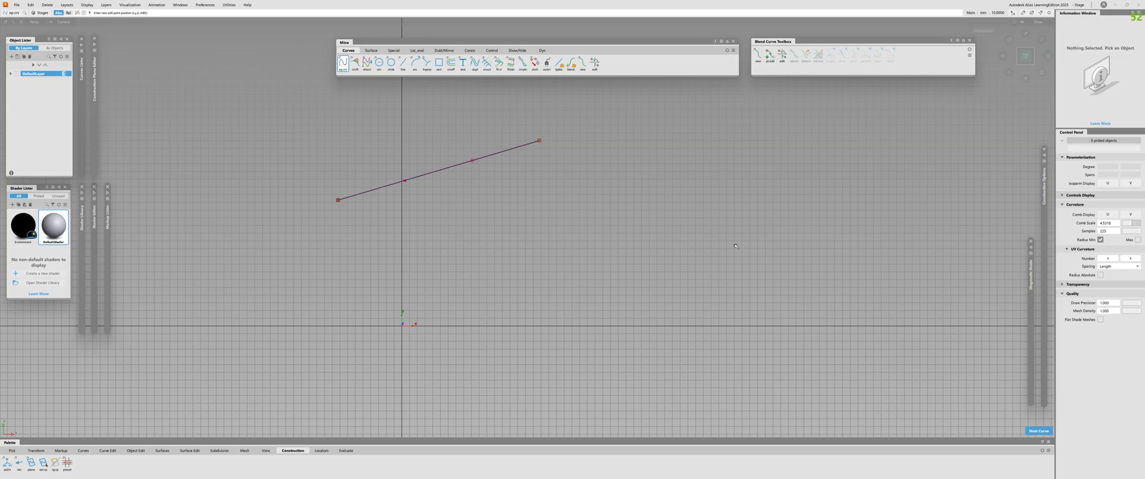
Step: Draw a second straight edit-point curve rising to the right beside the first one, and move the two lines farther apart
left_click(735, 235)
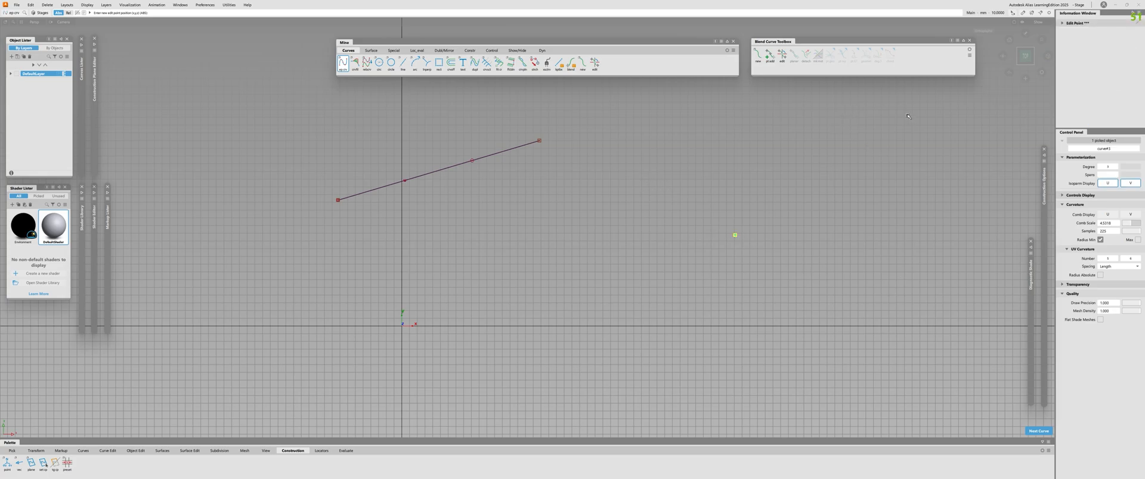
left_click(905, 118)
right_click_drag(548, 190, 587, 191, "alt+shift")
middle_click_drag(588, 190, 587, 208, "alt+shift")
key("e")
left_click_drag(520, 156, 484, 166)
key("w")
left_click_drag(368, 170, 404, 215)
left_click_drag(417, 165, 350, 184)
left_click(350, 185)
right_click_drag(468, 212, 437, 211, "alt+shift")
middle_click_drag(437, 212, 344, 216, "alt+shift")
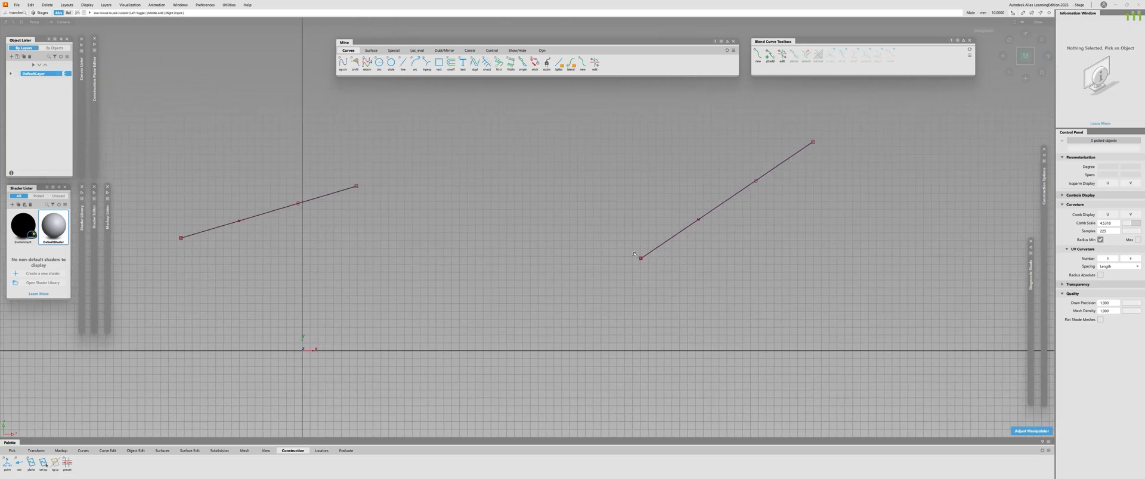
Step: Create a blend curve from the upper end of the first line to the lower end of the second line
left_click(582, 63)
left_click(219, 227)
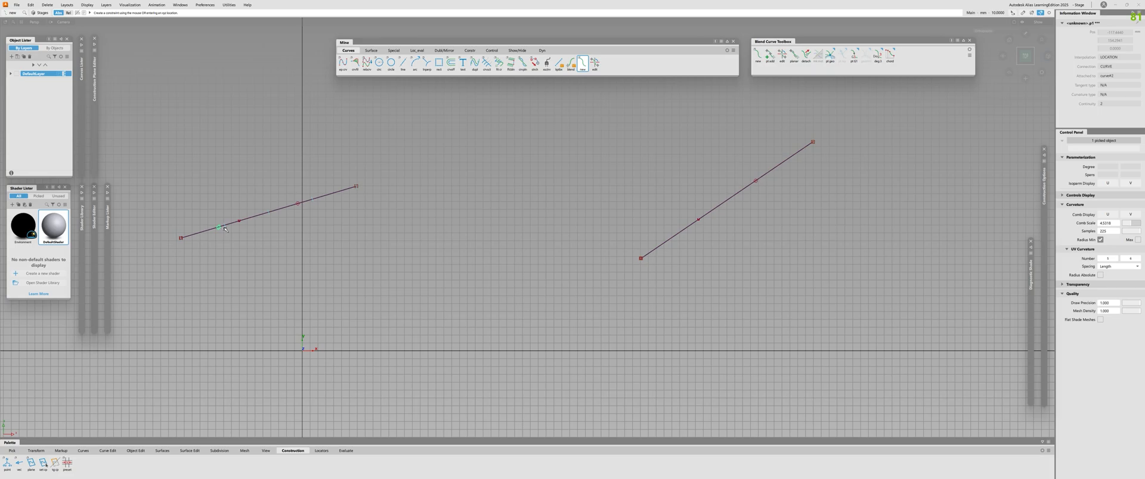
left_click_drag(225, 228, 695, 262)
left_click_drag(698, 216, 640, 259)
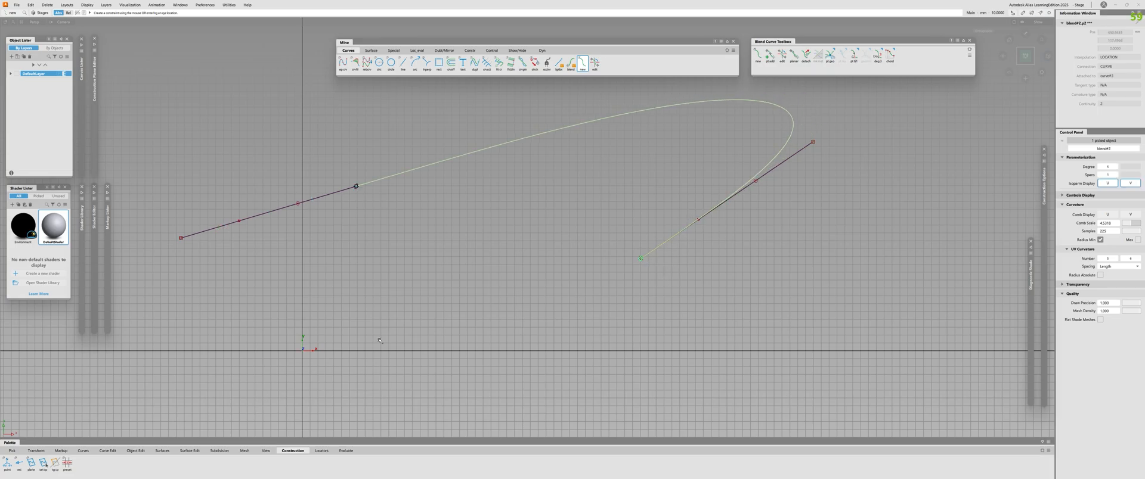
key("Escape")
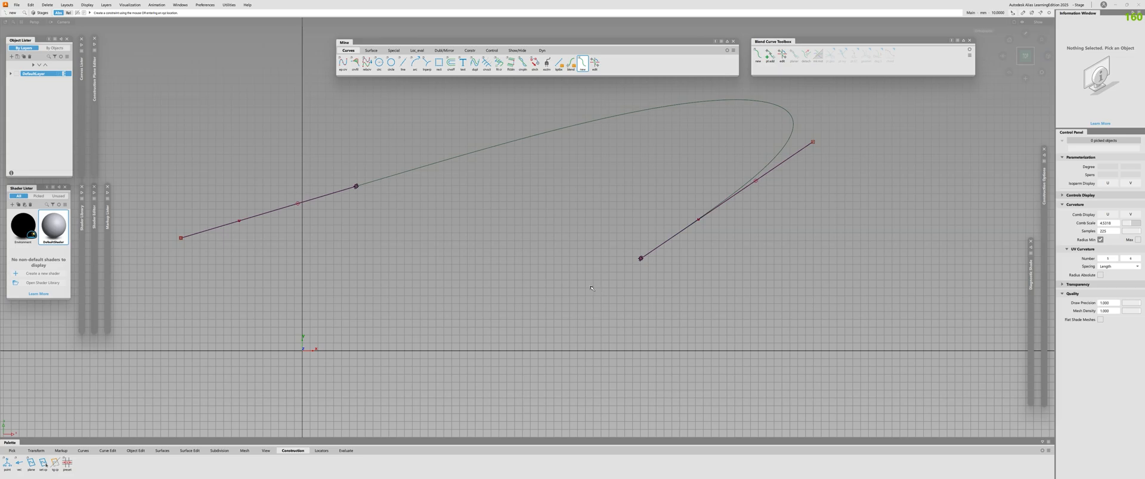
Step: Edit the blend point at the second line's lower end and change its direction type to ray
key("e")
left_click_drag(591, 245, 595, 391, "ctrl+shift")
left_click_drag(577, 234, 678, 281)
left_click(762, 160)
left_click(781, 55)
left_click(641, 259)
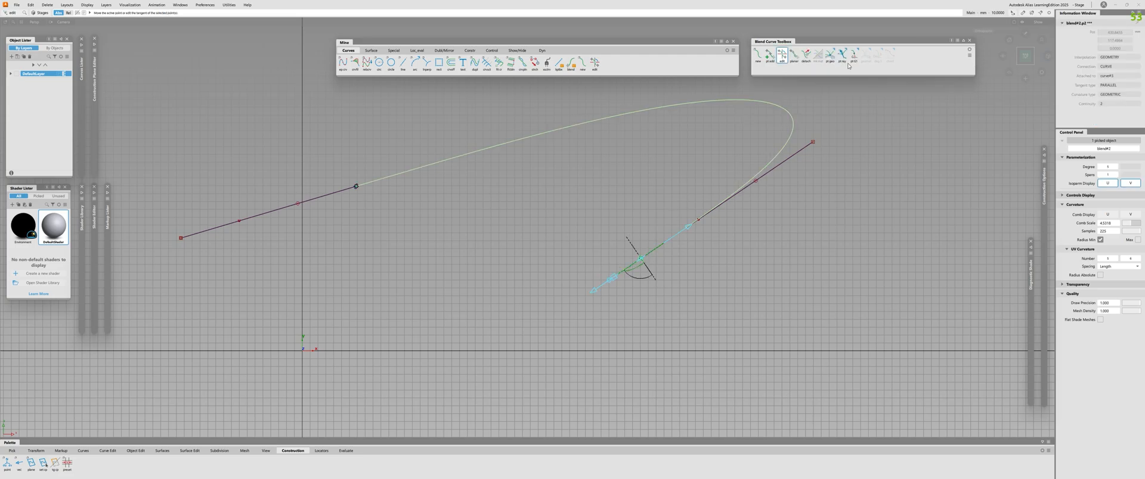
left_click_drag(841, 56, 869, 71)
left_click(651, 252)
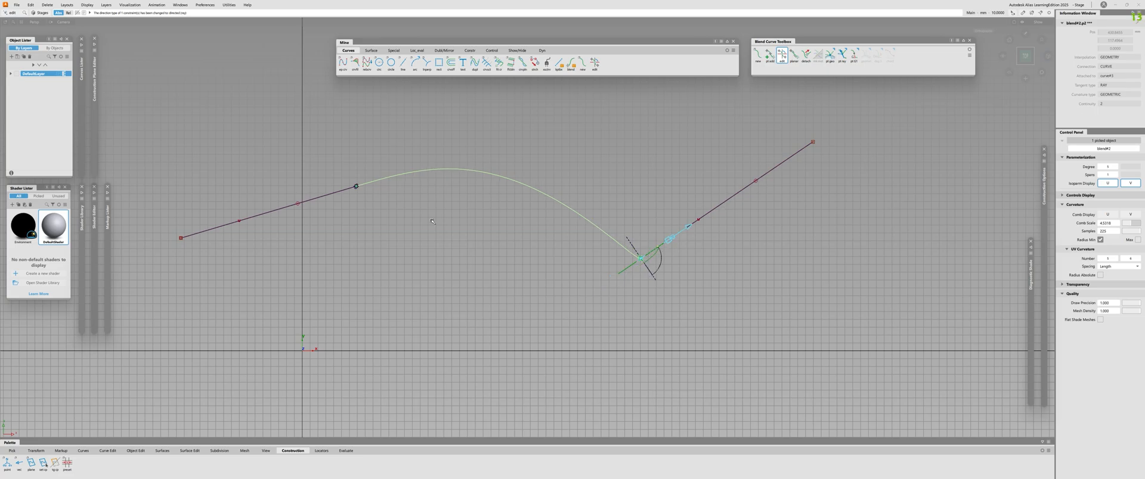
Step: Change the direction type of the blend point at the first line's upper end to ray
left_click(355, 186)
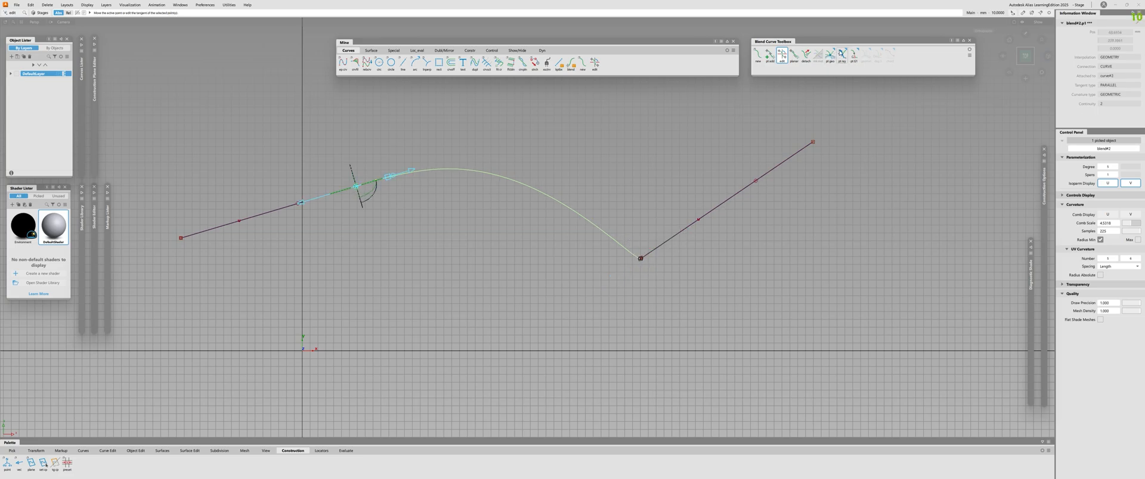
left_click_drag(842, 57, 865, 71)
left_click(350, 191)
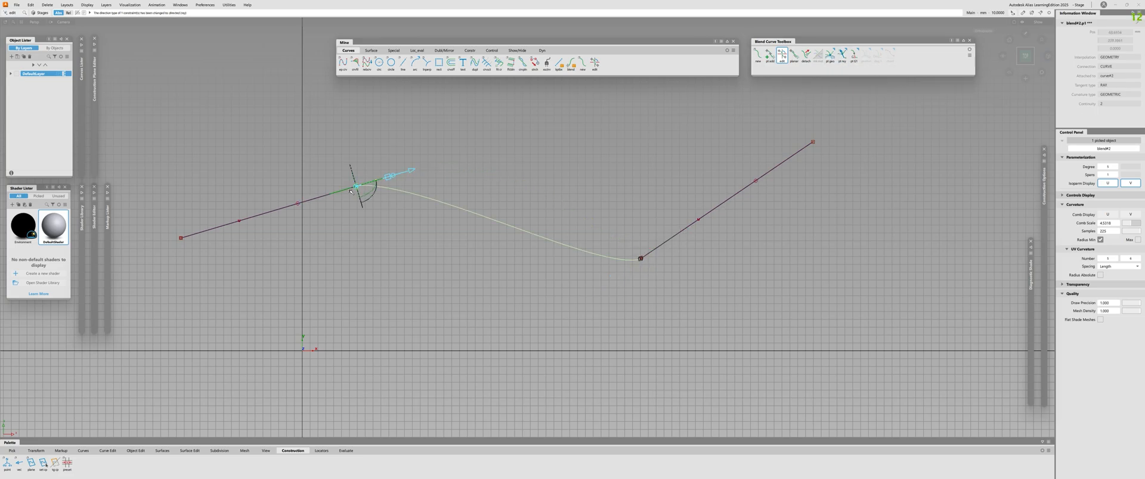
Step: Adjust the blend curve's end constraints at both lines and display its control vertices
left_click(641, 258)
left_click_drag(668, 240, 778, 184)
left_click(356, 187)
left_click(637, 259)
left_click_drag(528, 238, 793, 126)
left_click(356, 186)
left_click_drag(693, 104, 693, 251)
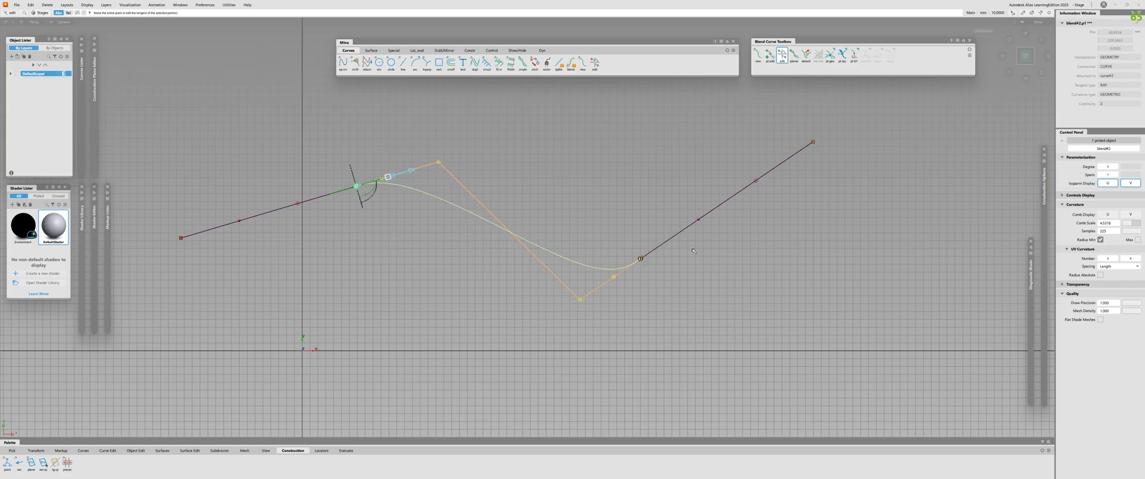
left_click(640, 260)
Step: Add a blend point near the middle of the S-shaped blend curve and rotate its tangent to steepen the transition
left_click(769, 55)
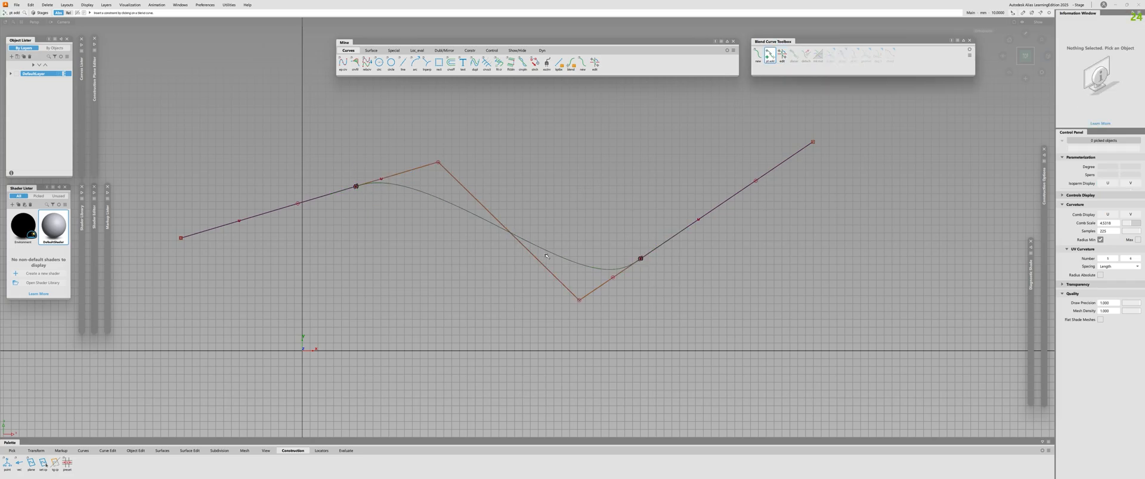
left_click_drag(546, 256, 496, 236)
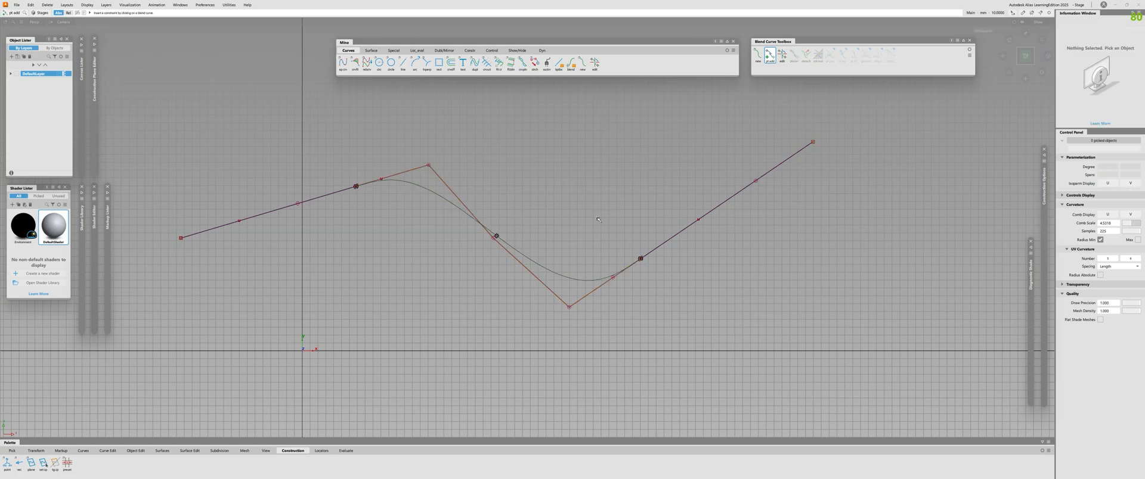
left_click(781, 54)
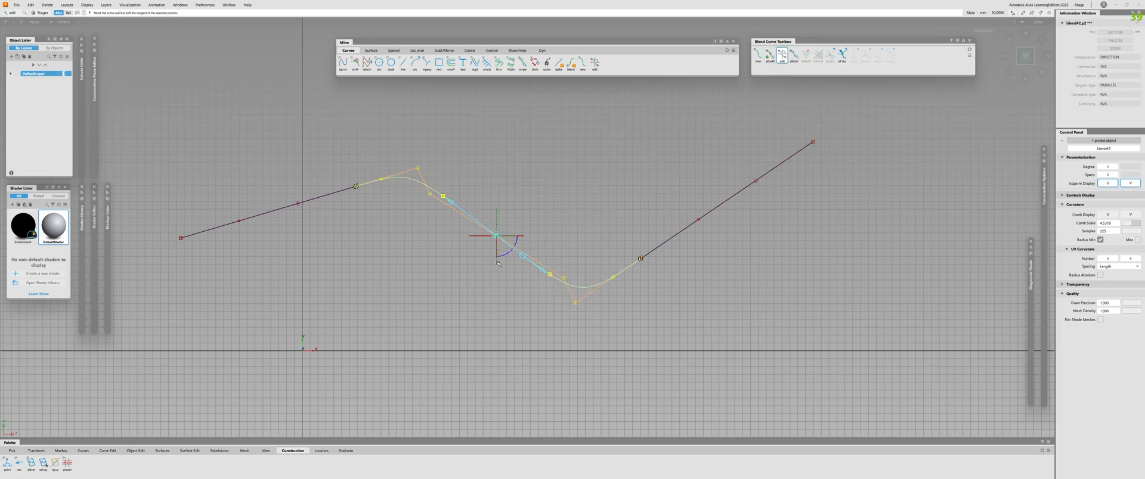
left_click_drag(497, 262, 614, 197)
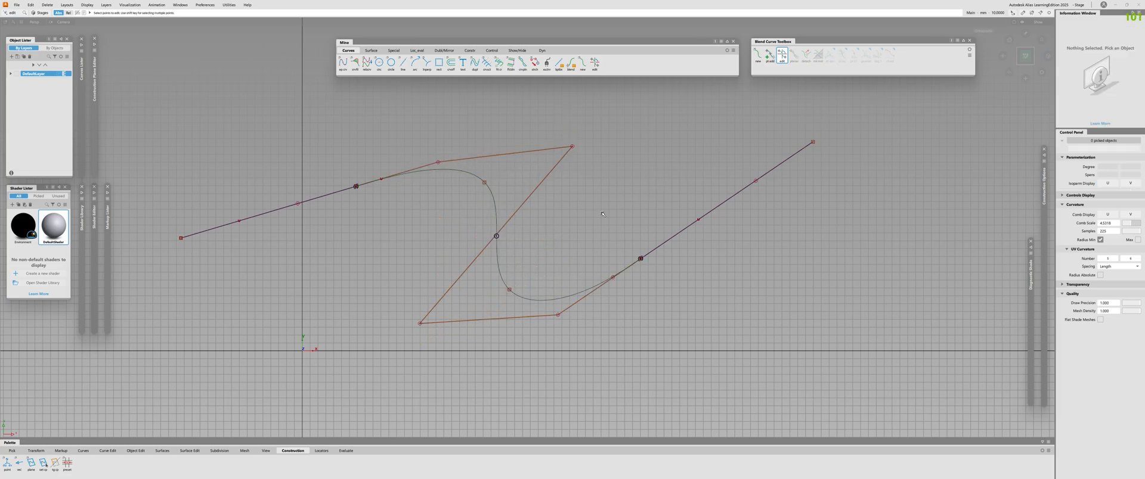
Step: Detach the blend curve at the edit points above and below its middle point, and delete the middle piece
left_click(496, 233)
left_click(346, 323)
left_click(464, 227)
left_click(417, 210)
key("d")
left_click(484, 182)
key("space")
left_click(509, 290)
key("space")
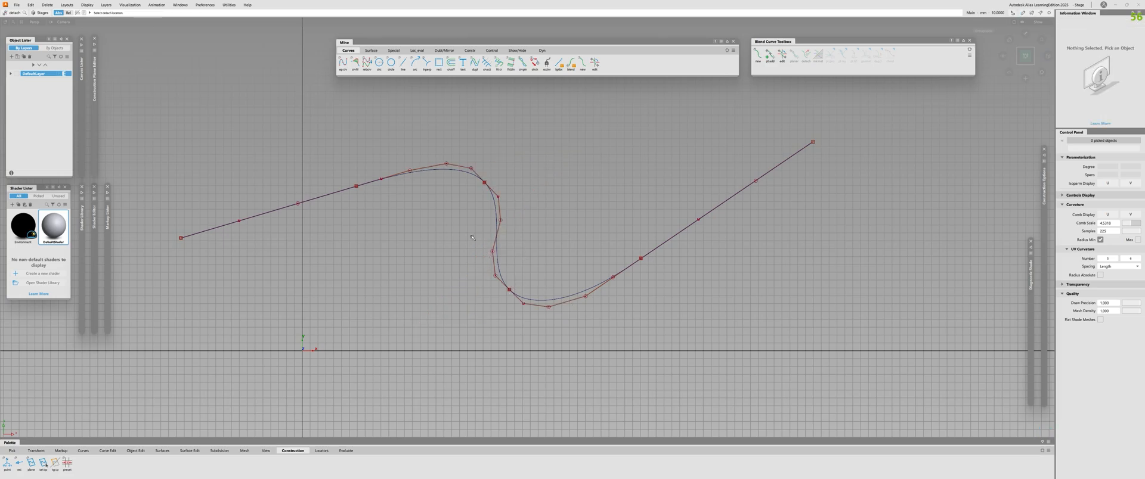
left_click(495, 237)
key("Delete")
key("e")
left_click(484, 183)
left_click(523, 303)
key("space")
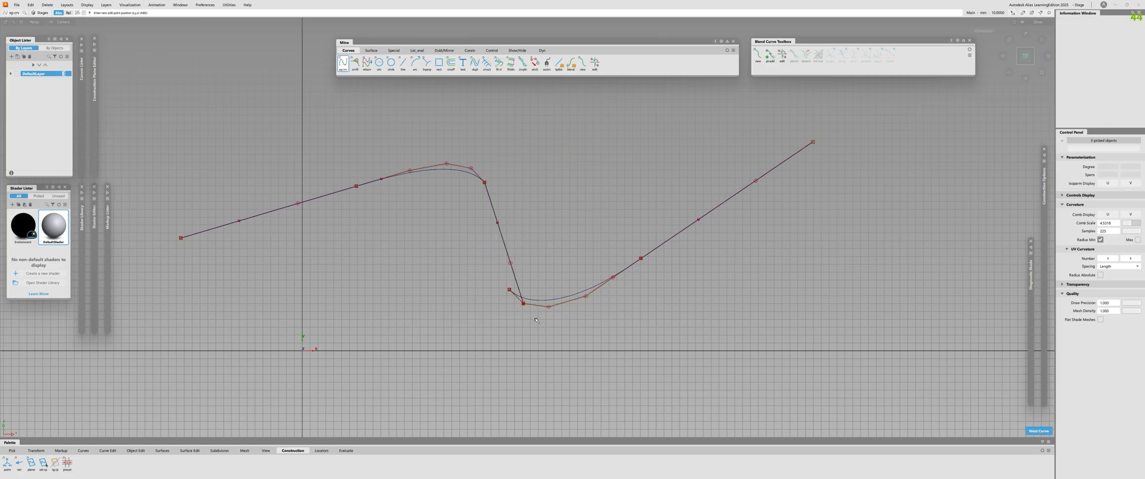
key("ctrl+z")
key("ctrl+z")
Step: Draw a straight edit-point curve bridging the gap between the open ends of the upper and lower blend pieces
key("e")
left_click(485, 182)
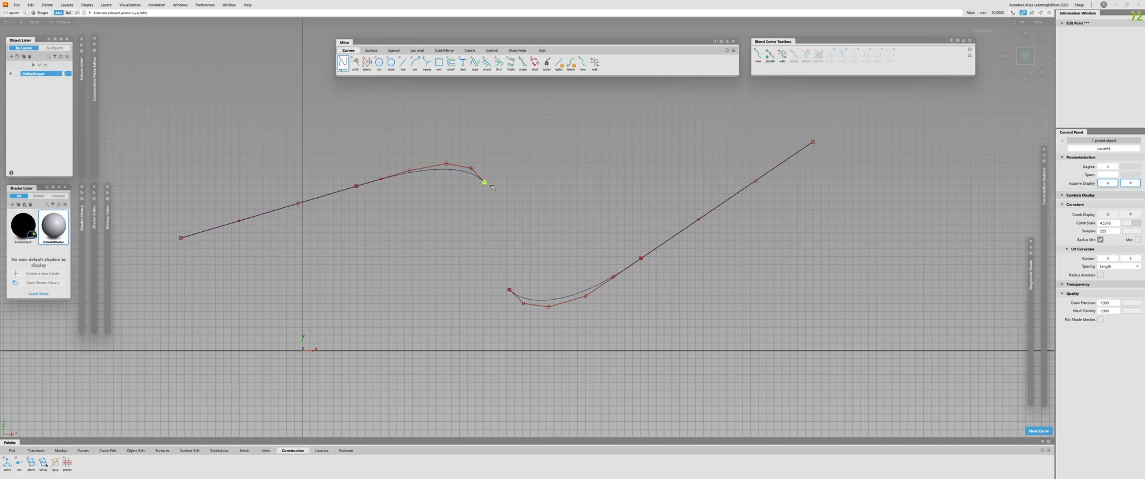
left_click(509, 290)
key("space")
Step: Align the inner ends of the upper and lower blend pieces to the middle line with G2 continuity
key("a")
left_click(480, 177)
left_click(486, 190)
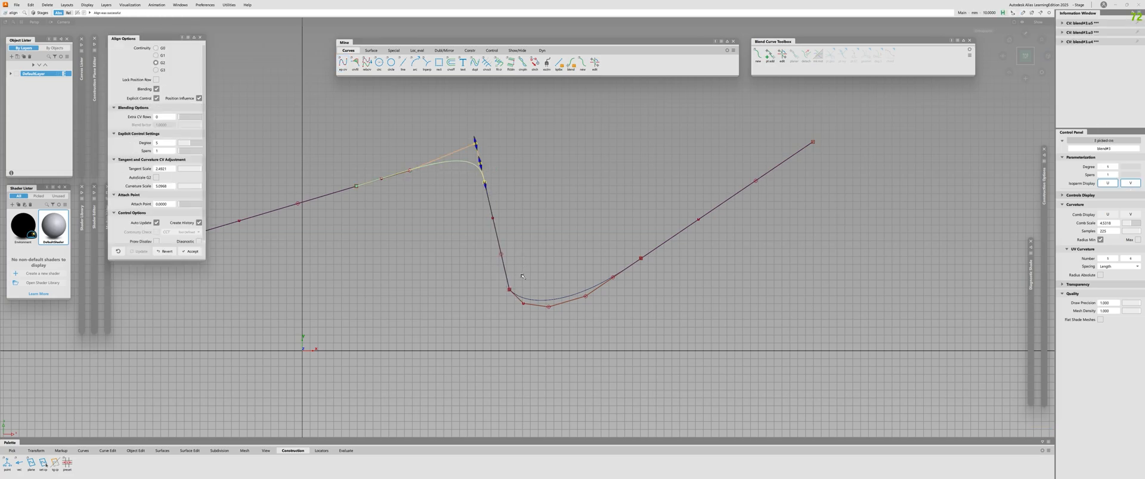
key("space")
key("a")
left_click(516, 296)
left_click(503, 266)
key("space")
Step: Move the middle line's pivot to its midpoint and scale the line down so both corner blends update
left_click(495, 230)
key("w")
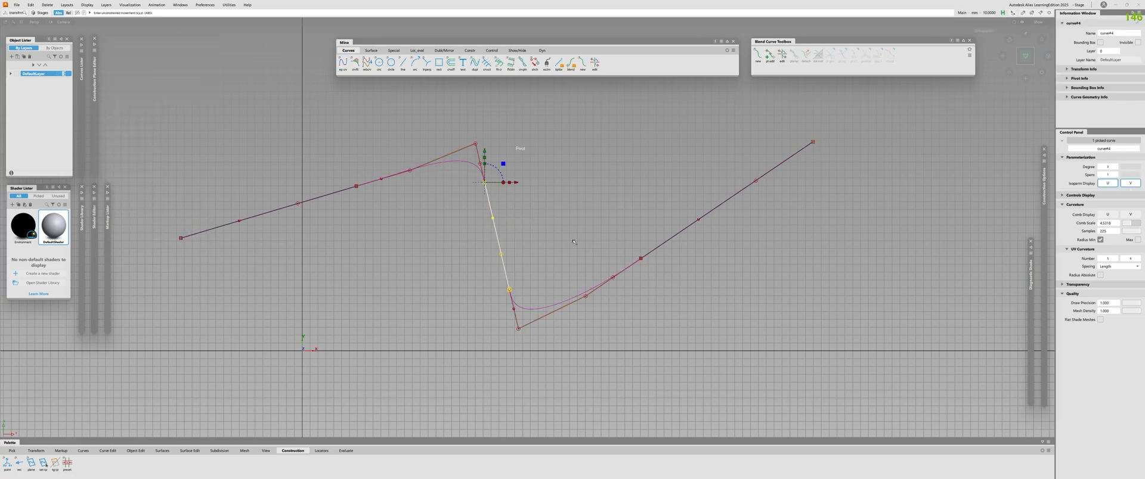
middle_click_drag(585, 227, 557, 228, "ctrl+shift")
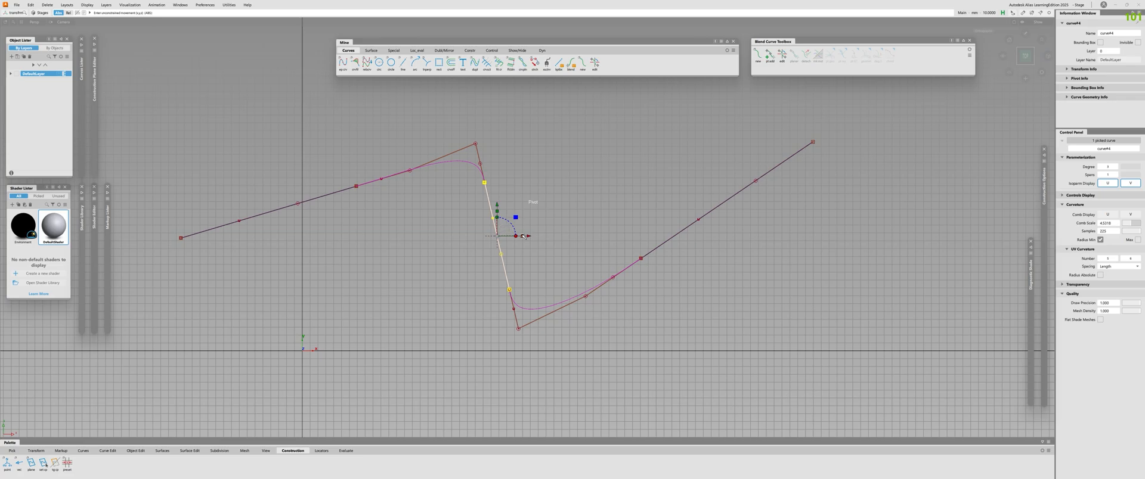
left_click_drag(524, 236, 506, 236)
key("space")
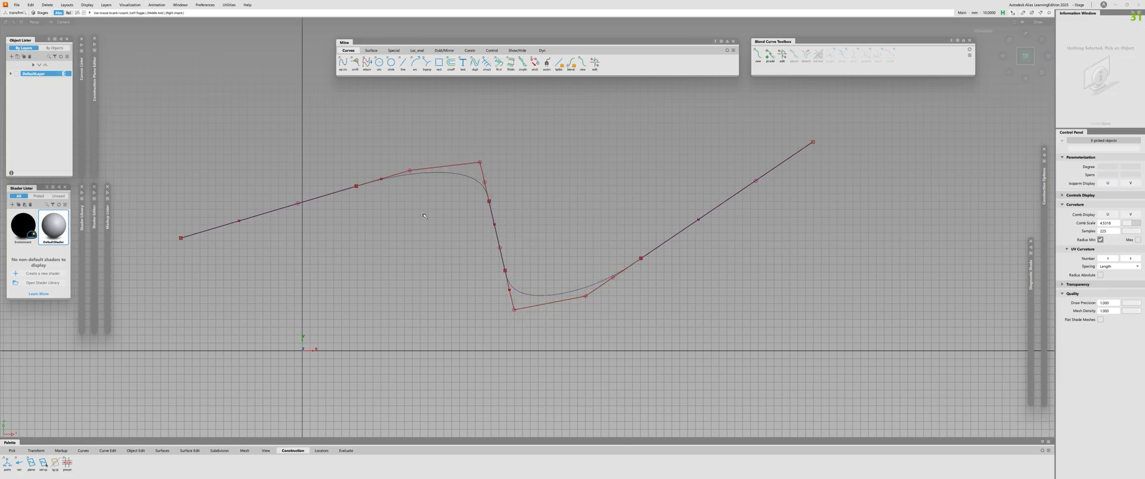
Step: Align the outer ends of both blend pieces to the two outer straight lines with G2 continuity
left_click(481, 179)
key("space")
left_click(477, 179)
left_click(516, 294)
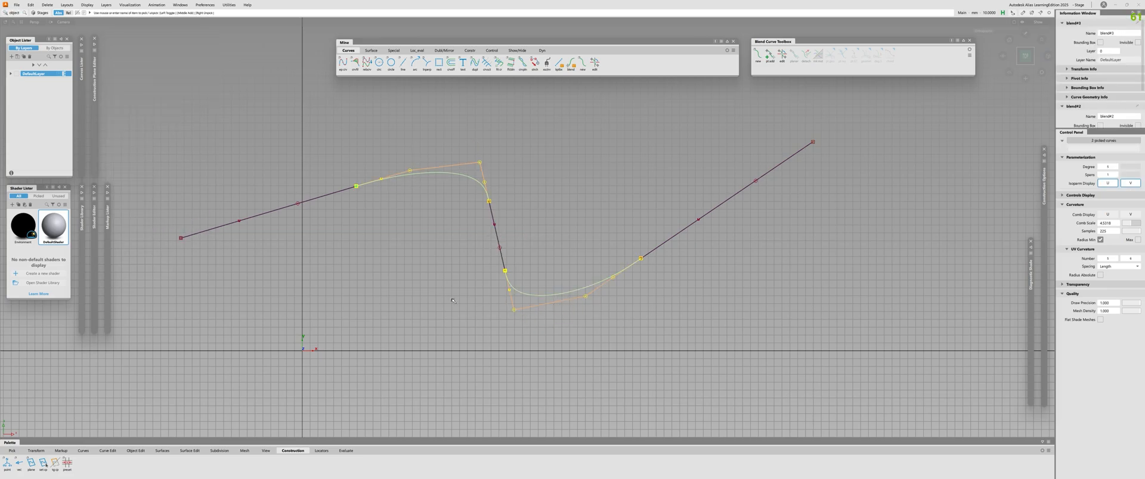
key("space")
left_click(477, 179)
key("space")
key("space")
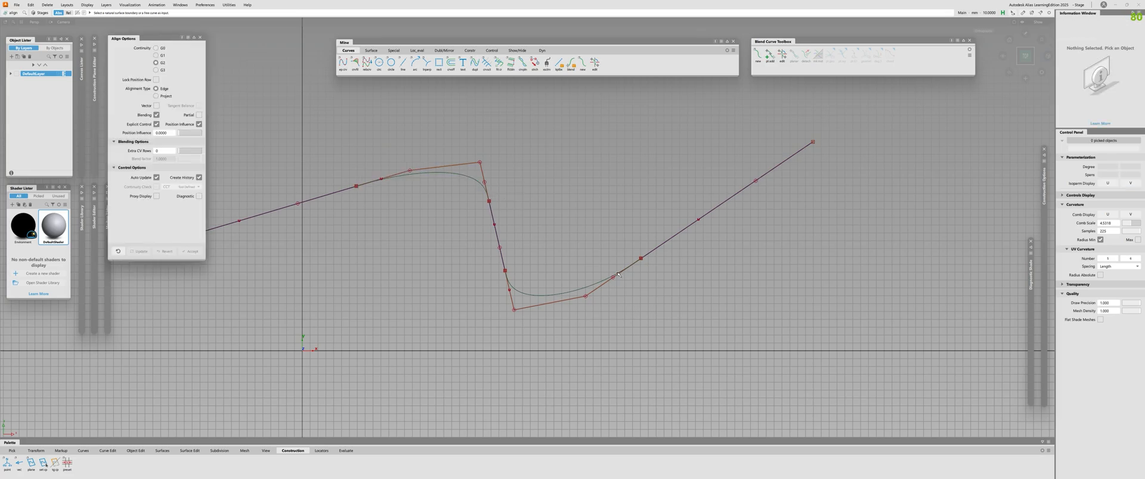
left_click(617, 273)
left_click(654, 249)
key("space")
Step: Pick the middle line again and shorten it slightly about its midpoint
left_click(490, 206)
key("space")
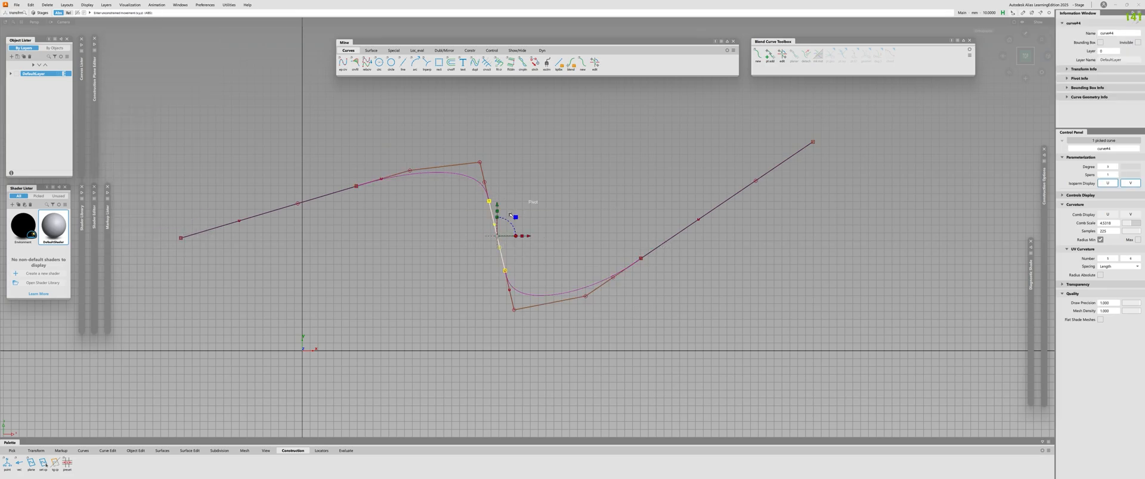
left_click_drag(515, 217, 513, 219)
key("space")
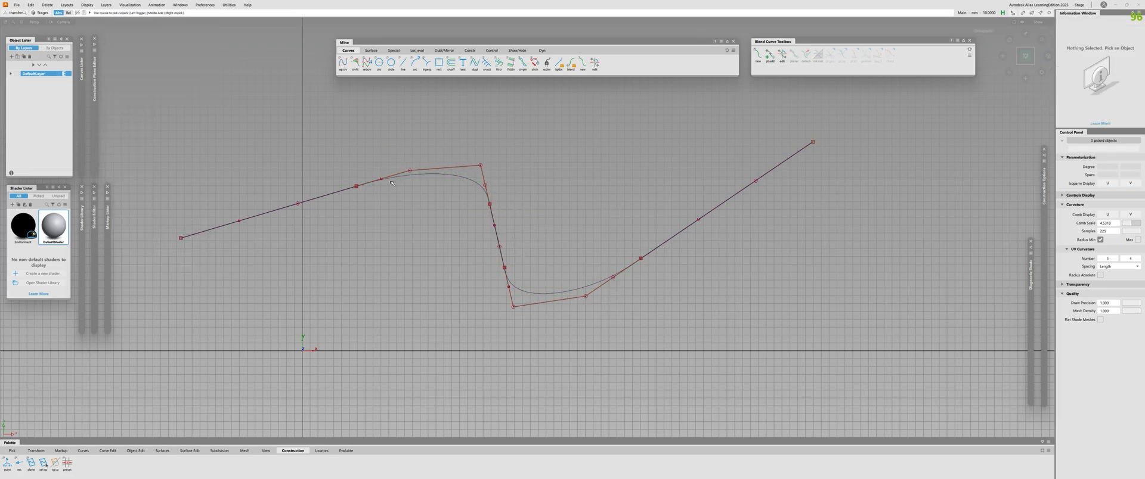
Step: Enable AutoScale G2 on the outer alignments of both blend pieces and lengthen their tangent handles toward the corners
left_click(382, 179)
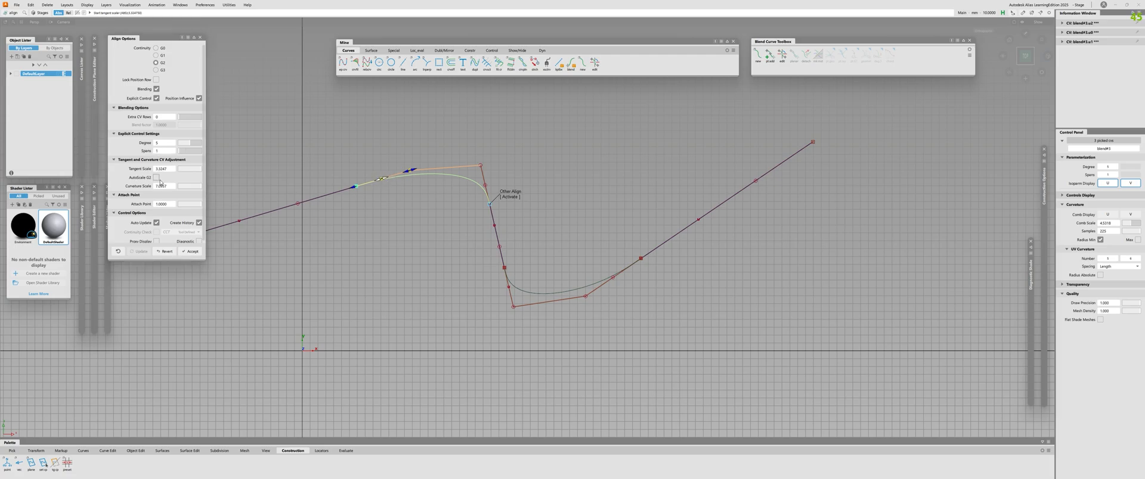
left_click(156, 178)
left_click_drag(382, 179, 393, 176)
left_click(586, 296)
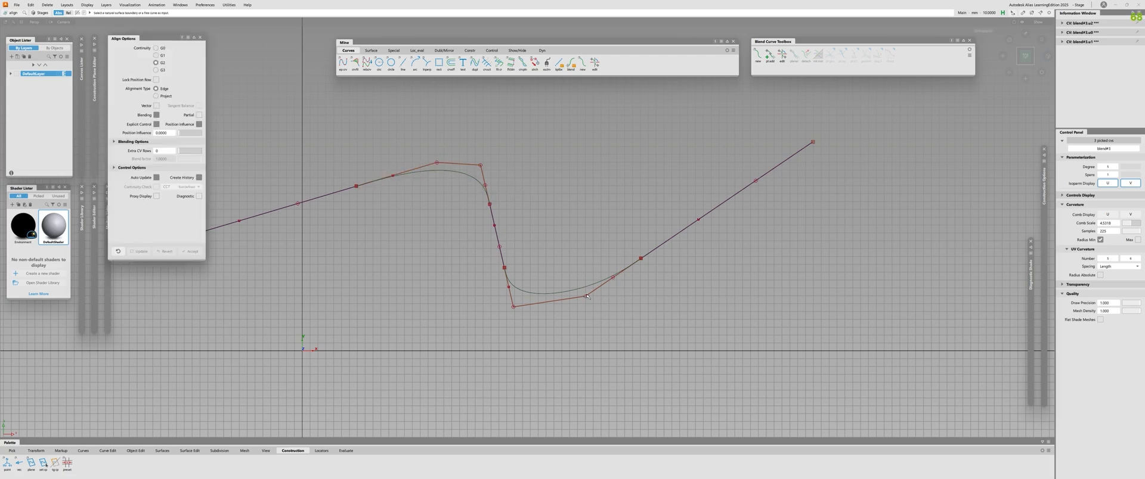
left_click(157, 178)
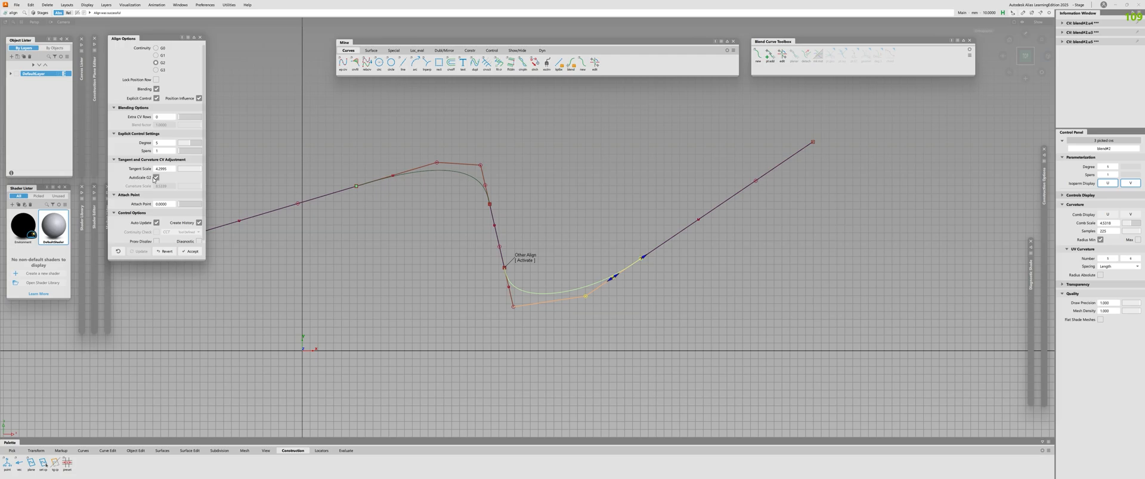
left_click_drag(611, 279, 603, 284)
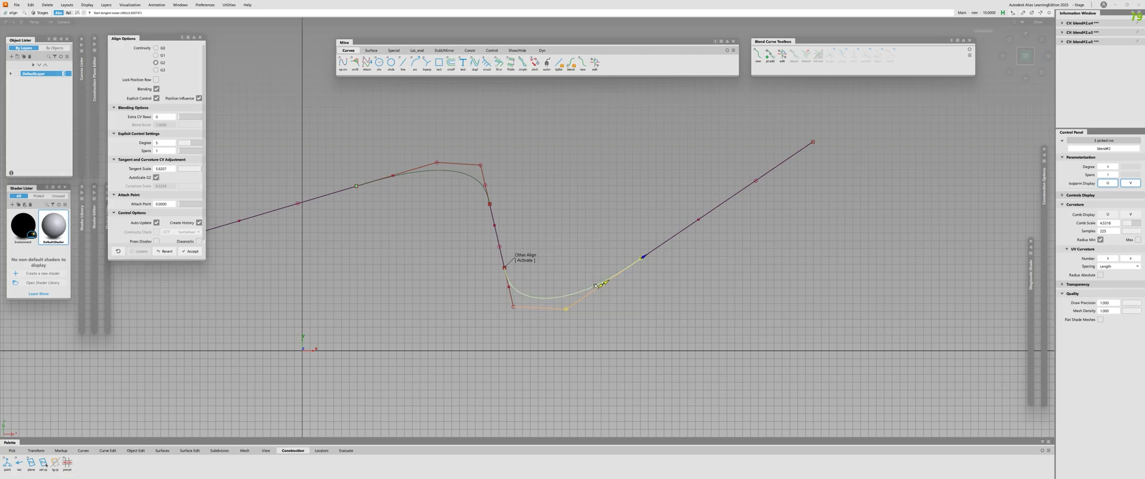
Step: Hide the control vertices of the middle line and the two blend pieces
mouse_move(524, 235)
left_mouse_down("ctrl+shift")
mouse_move(481, 236)
mouse_move(523, 236)
left_mouse_up("ctrl+shift")
left_click_drag(501, 242, 467, 248, "ctrl+shift")
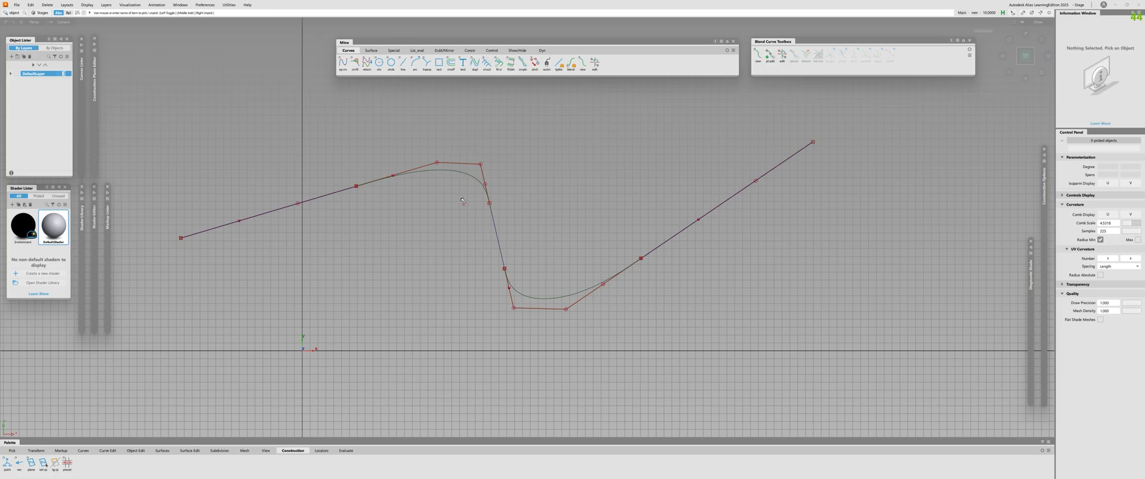
left_click_drag(462, 200, 453, 161)
left_click_drag(539, 281, 539, 332)
Step: Select all the curves and delete them to clear the scene
right_click_drag(518, 250, 479, 239, "alt+shift")
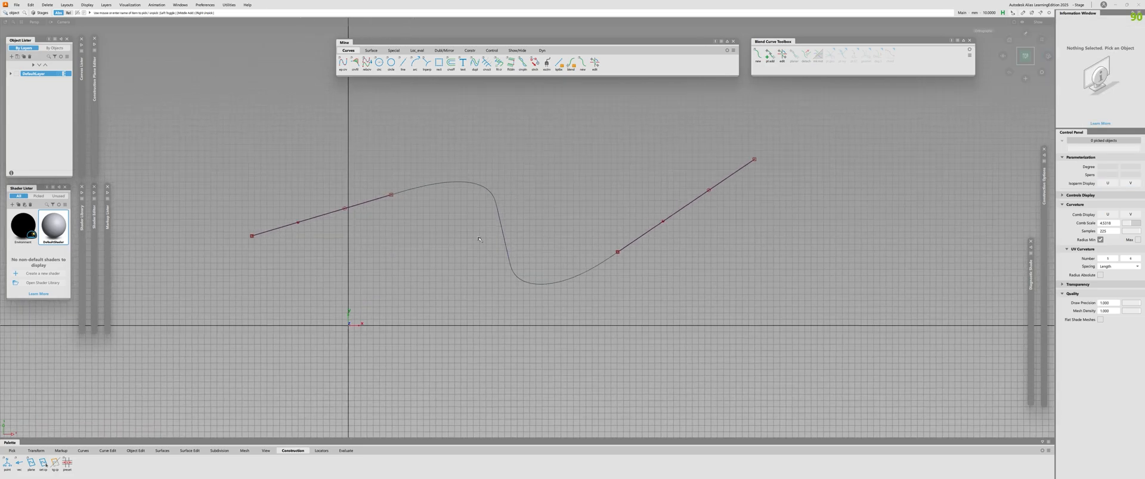
left_click_drag(298, 136, 667, 263)
key("Delete")
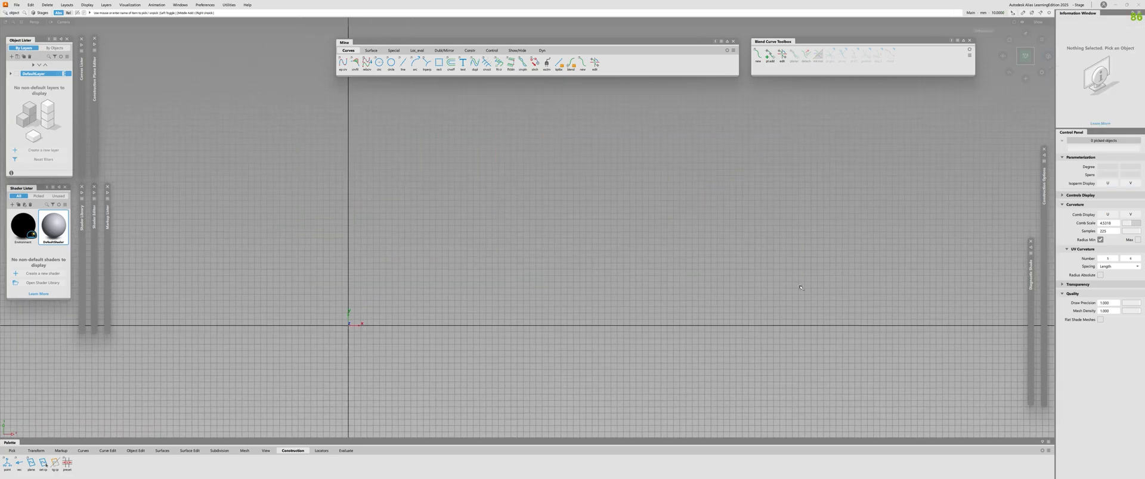
Step: Draw a new straight edit-point curve rising to the right across the vertical axis, and pick it for transforming
middle_click_drag(563, 280, 604, 345, "alt+shift")
right_click_drag(525, 305, 509, 304, "alt+shift")
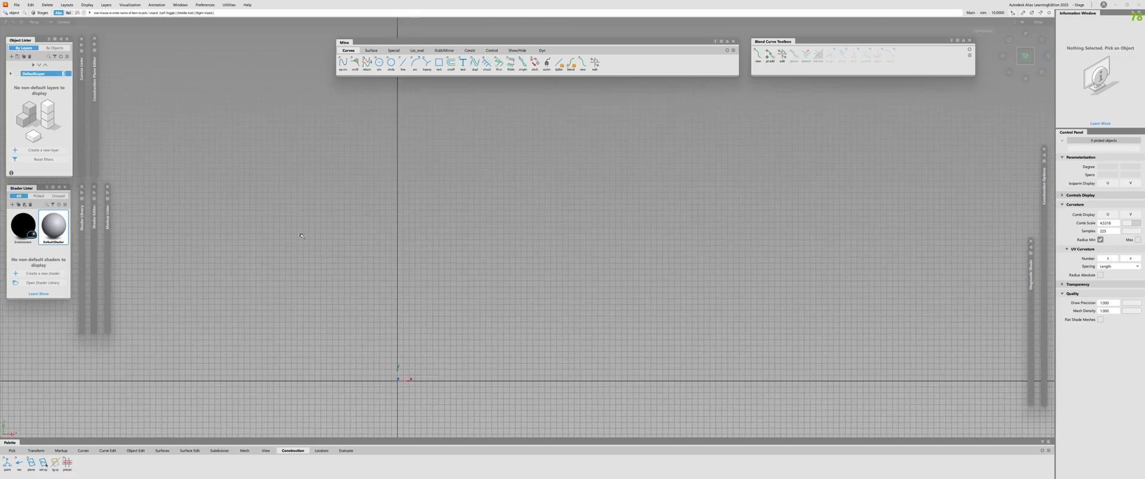
middle_click_drag(314, 247, 280, 248, "ctrl+shift")
left_click(241, 266)
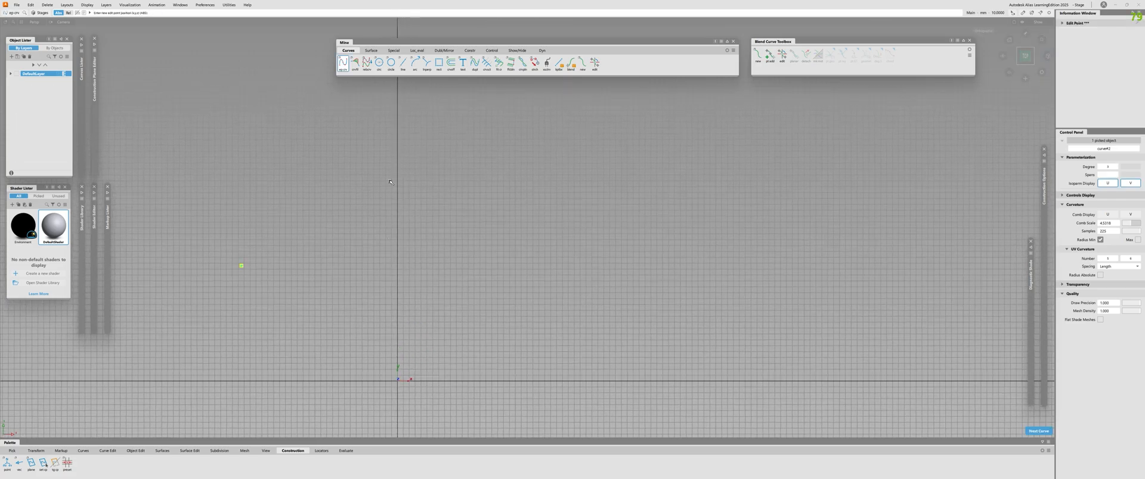
left_click(417, 176)
left_click_drag(418, 176, 393, 177, "ctrl+shift")
left_click(388, 192)
left_click_drag(381, 232, 367, 283, "ctrl+shift")
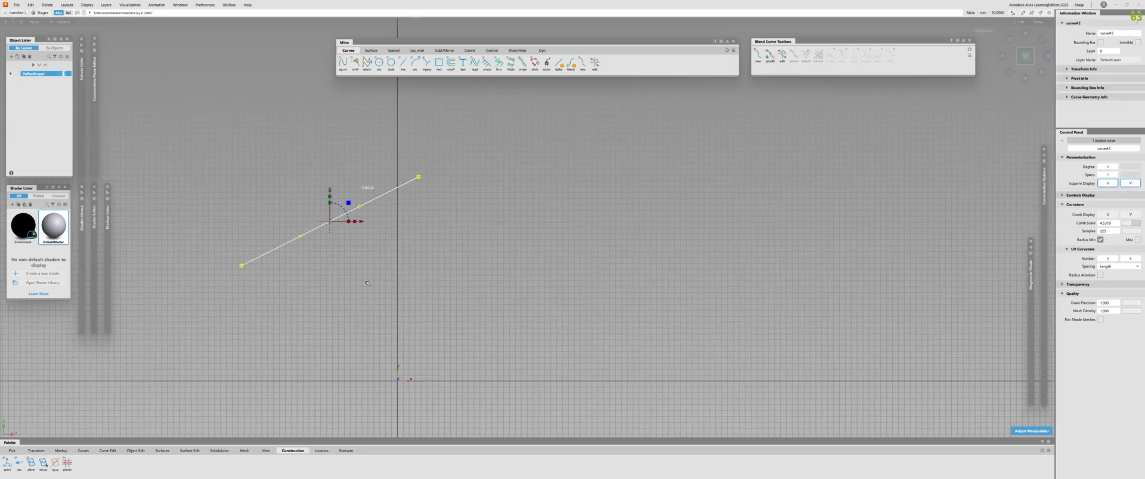
Step: Shift the line slightly and raise its two inner control vertices to bow it into a shallow upward arc
left_click_drag(349, 204, 352, 208)
left_click_drag(352, 208, 370, 233, "ctrl+shift")
left_click(363, 211)
left_click(303, 240)
left_click_drag(304, 240, 298, 277, "ctrl+shift")
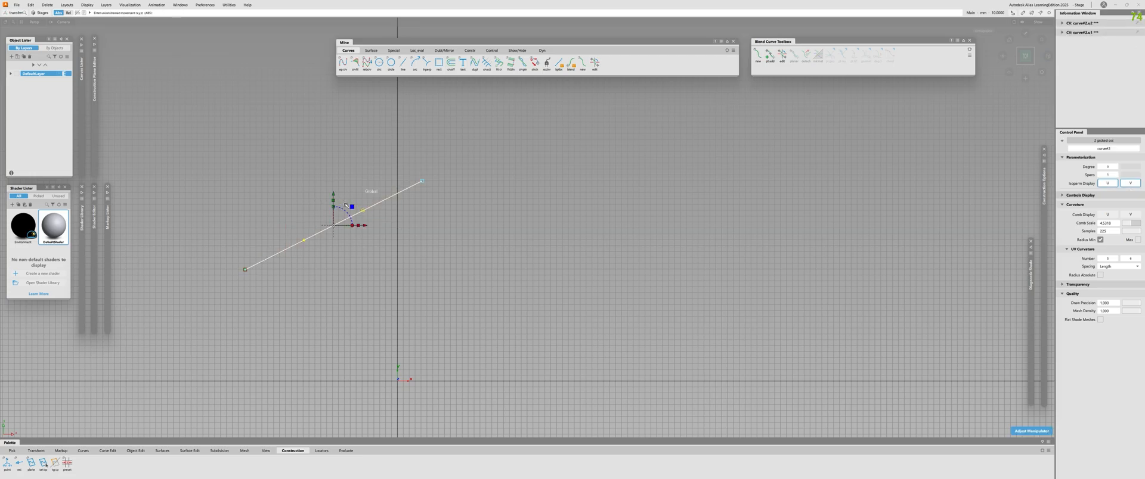
left_click_drag(351, 207, 357, 238)
right_click_drag(679, 269, 627, 272, "alt+shift")
middle_click_drag(627, 272, 541, 273, "alt+shift")
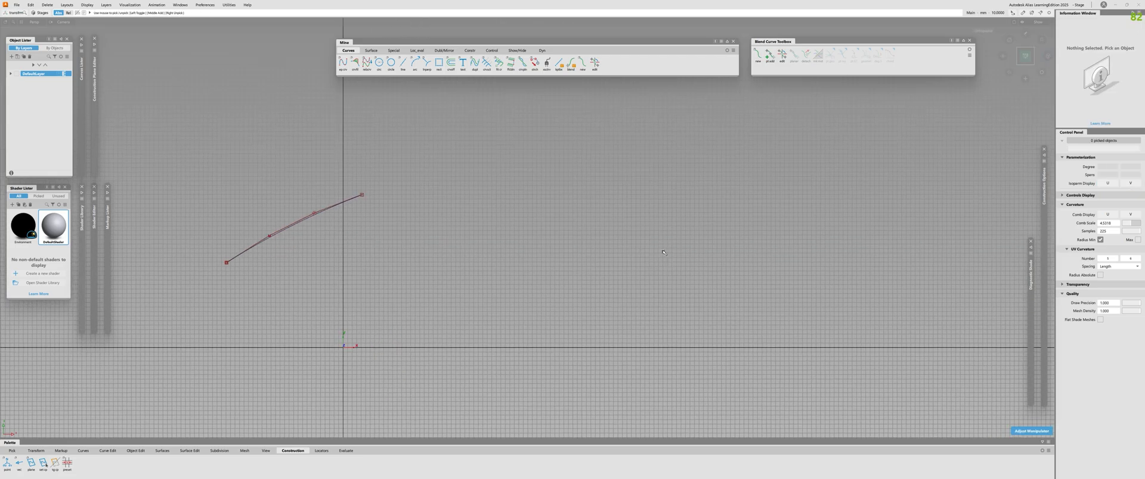
Step: Draw a second edit-point curve rising steeply to the right, well to the right of the first curve
middle_click_drag(664, 253, 737, 208, "ctrl+shift")
left_click(759, 220)
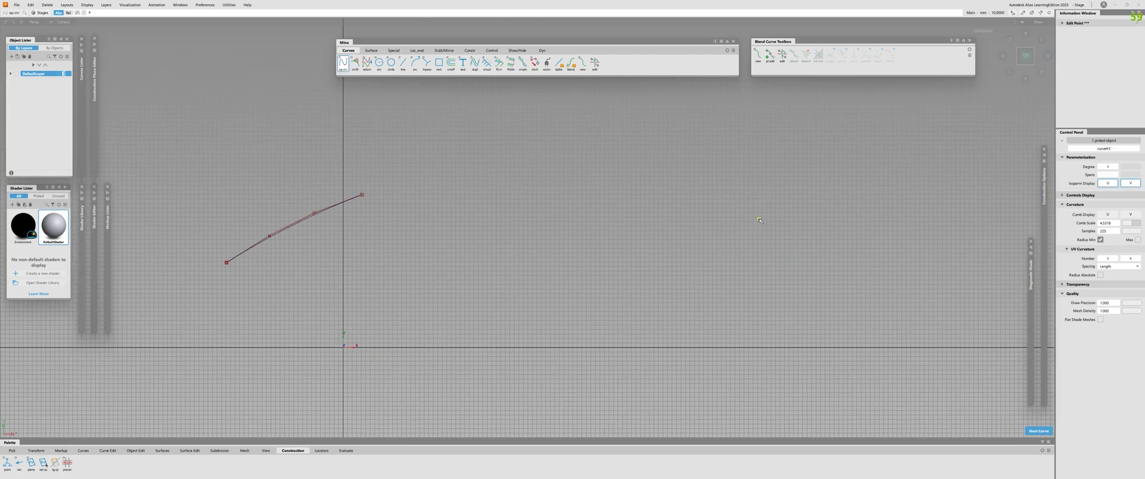
left_click(614, 351)
left_click(710, 264)
Step: Move the second curve's two inner control vertices down and outward so the curve bows toward the lower right
left_click_drag(685, 270, 703, 319, "ctrl+shift")
left_click(662, 307)
right_click_drag(631, 330, 662, 330, "alt+shift")
left_click_drag(662, 280, 680, 305, "ctrl+shift")
left_click(730, 307)
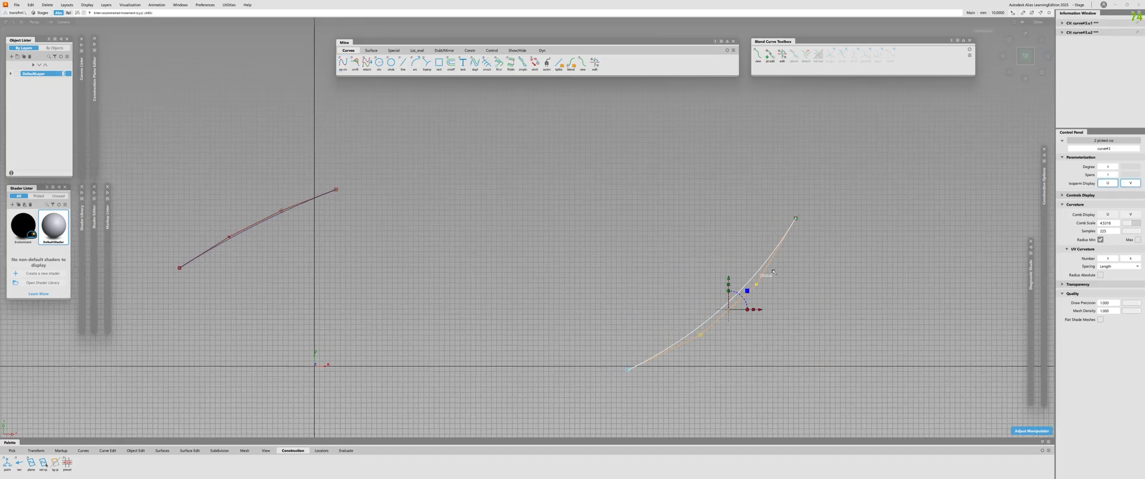
left_click_drag(748, 292, 744, 348)
right_click_drag(530, 302, 521, 301, "alt+shift")
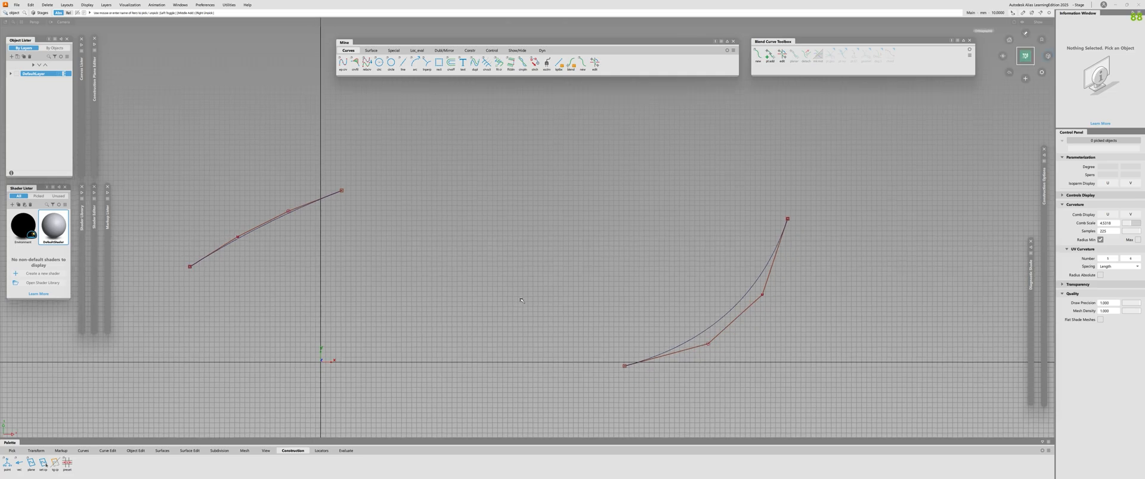
middle_click_drag(521, 302, 533, 289, "alt+shift")
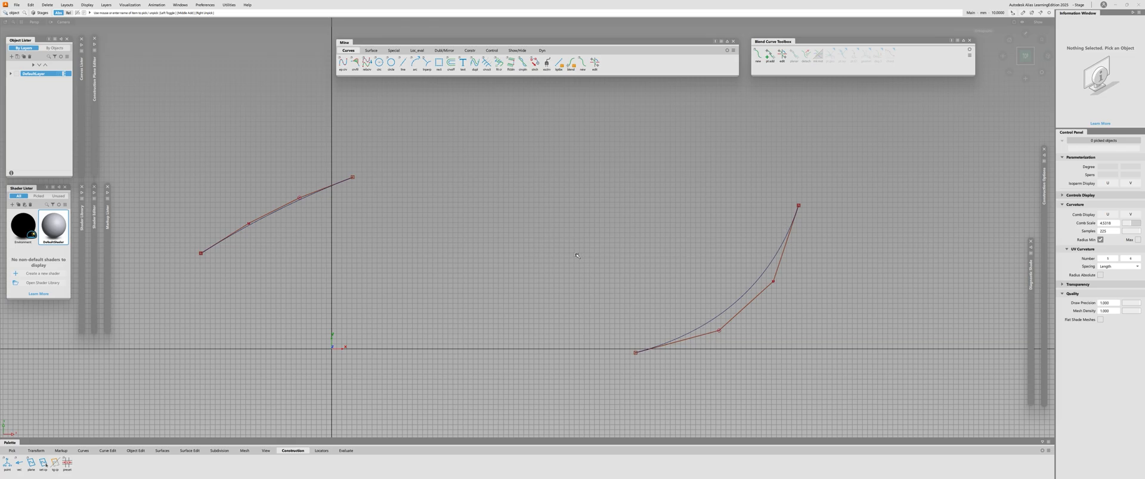
Step: Create a blend curve from the first curve's upper end to a point partway along the second curve
key("n")
left_click(757, 52)
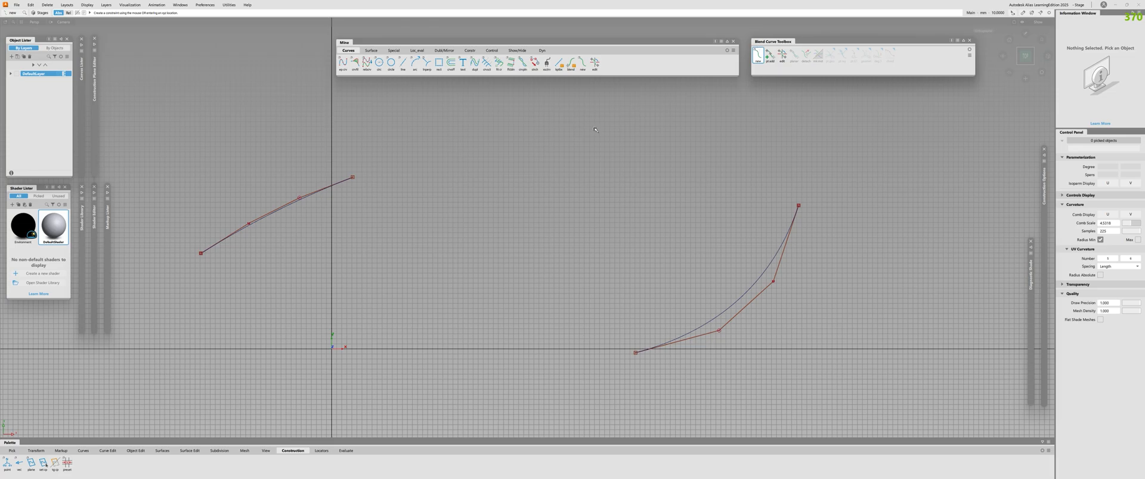
left_click(352, 177)
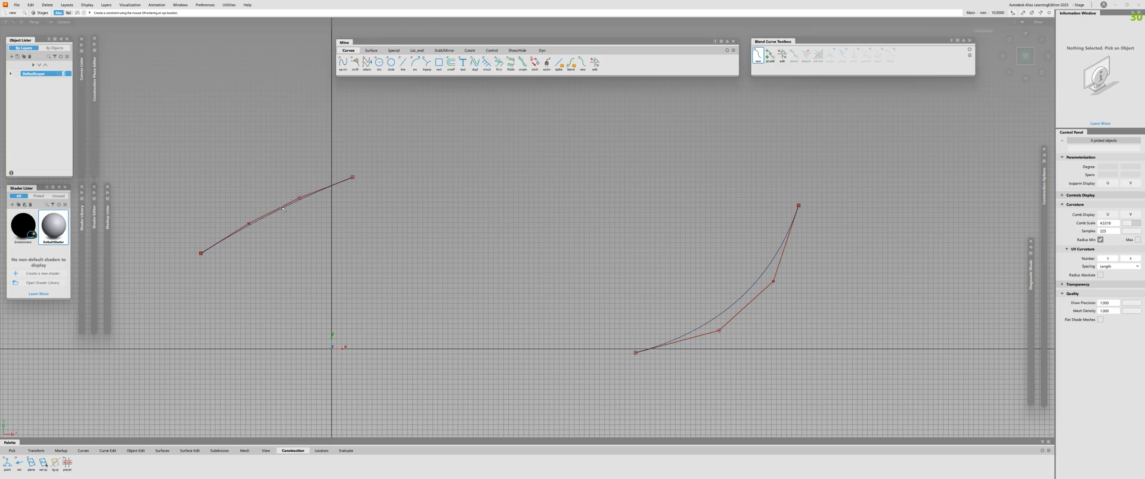
left_click(766, 271)
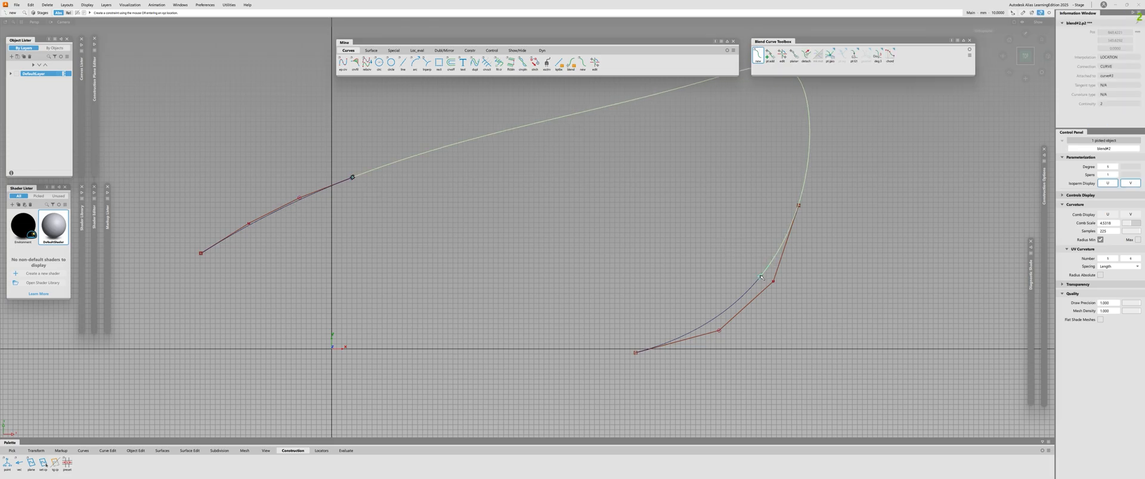
left_click_drag(769, 272, 768, 276)
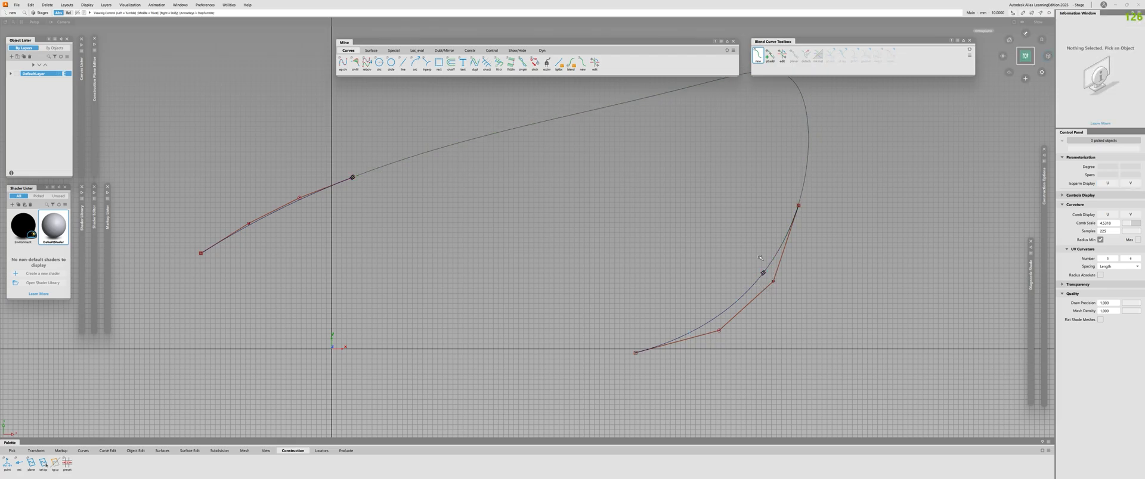
Step: Edit the blend's end constraint on the second curve so its tangent runs perpendicular to that curve
right_click_drag(768, 275, 696, 260, "alt+shift")
left_click(694, 270)
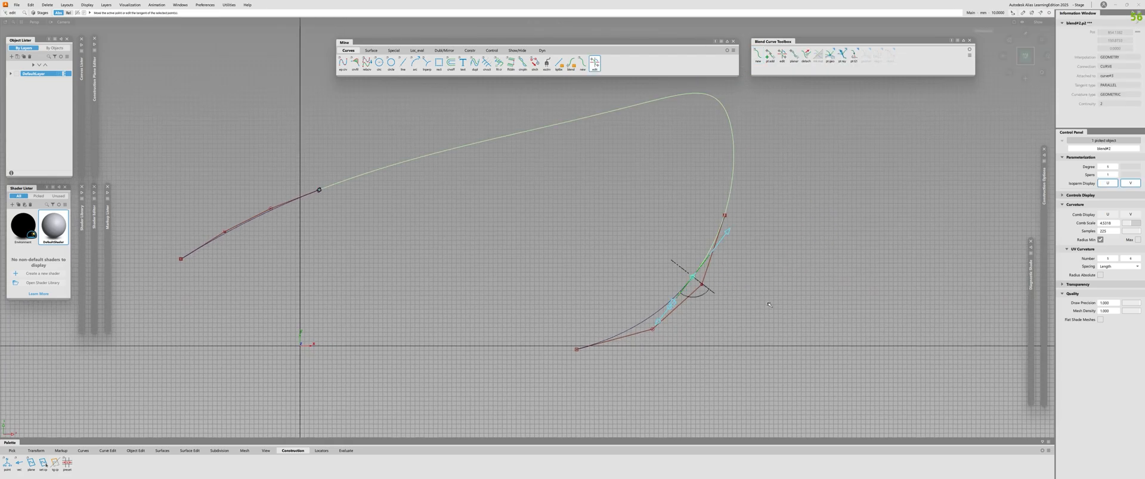
right_click_drag(799, 313, 844, 315, "alt+shift")
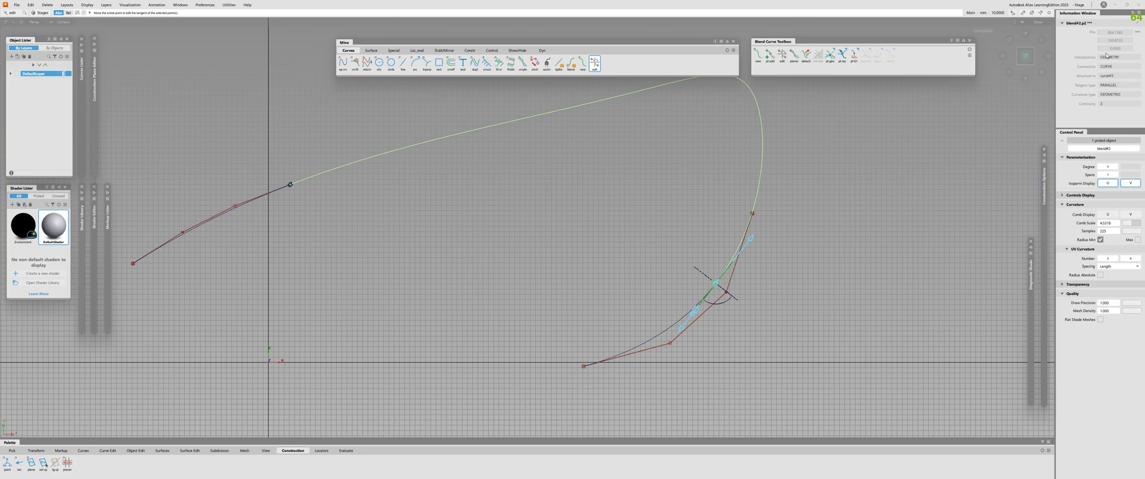
left_click(738, 296)
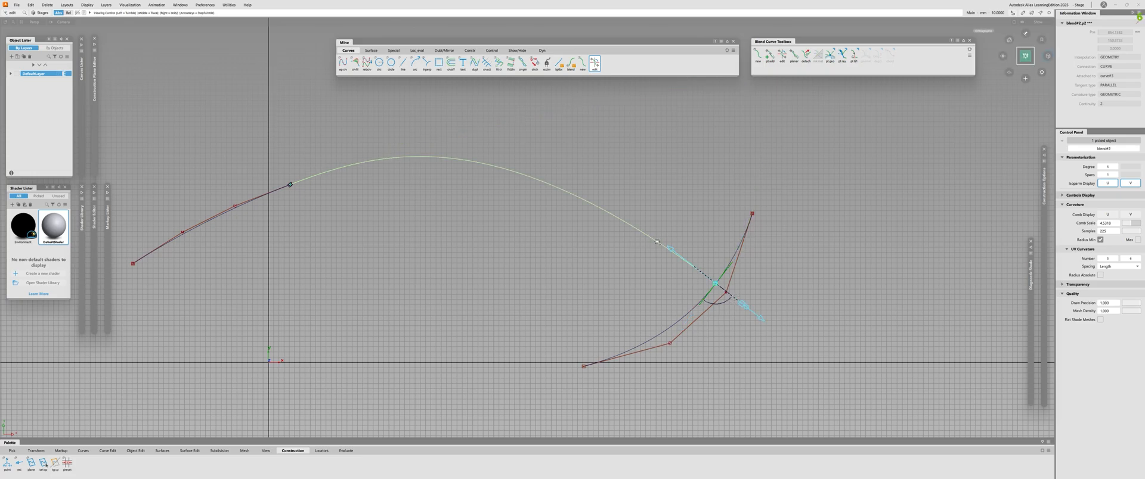
right_click_drag(738, 296, 728, 295, "alt+shift")
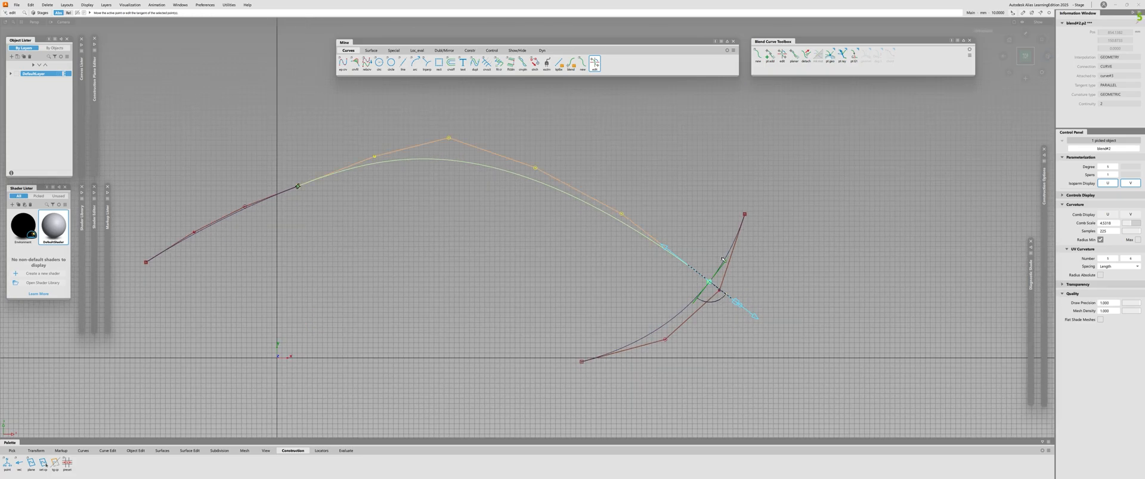
Step: Change the constraint at the blend's end on the second curve to Blend Constraint Directed
mouse_move(744, 291)
left_mouse_down()
mouse_move(763, 287)
mouse_move(731, 295)
left_mouse_up()
left_click_drag(736, 303, 723, 285)
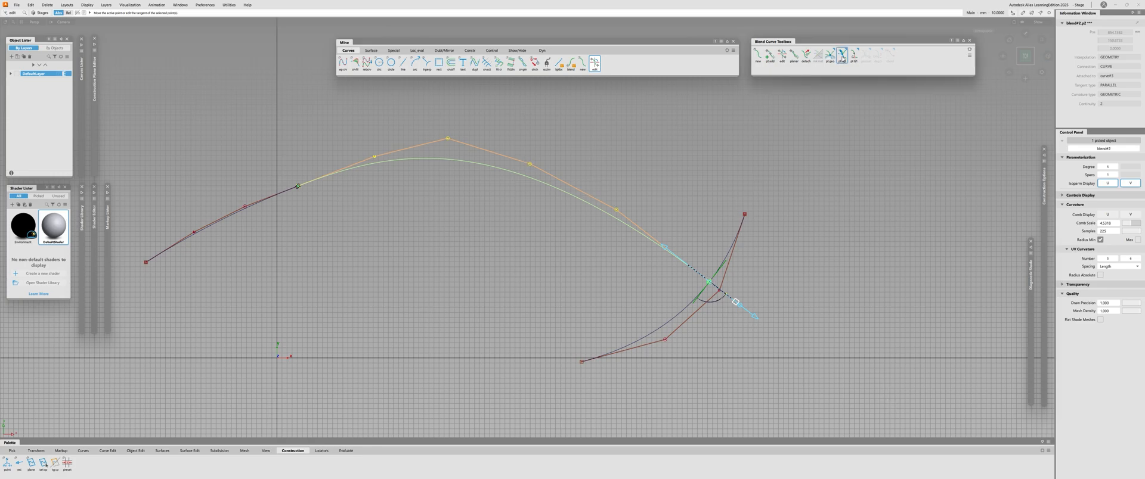
left_click(841, 55)
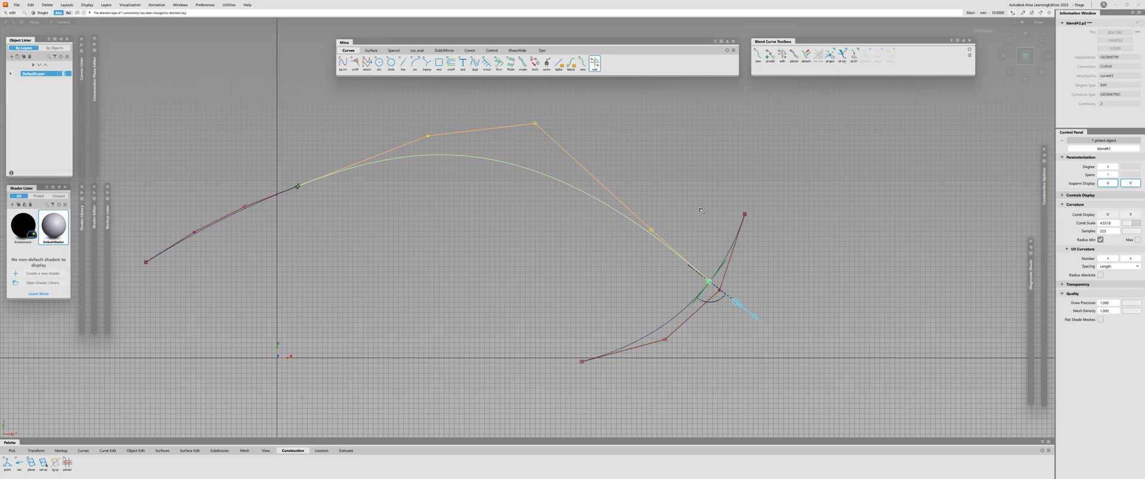
left_click(735, 301)
Step: Examine the directed blend's shape and tangent handle where it meets the second curve
right_click_drag(750, 230, 739, 250, "alt+shift")
middle_click_drag(740, 251, 655, 203, "alt+shift")
left_click_drag(656, 204, 656, 237, "ctrl+shift")
left_click(659, 245)
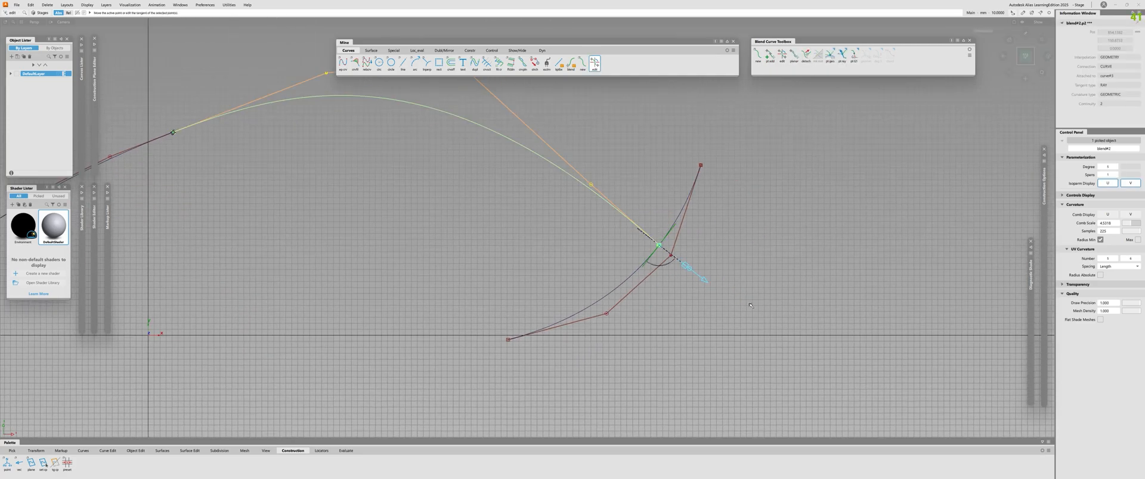
right_click_drag(725, 251, 680, 262, "alt+shift")
middle_click_drag(679, 262, 686, 266, "alt+shift")
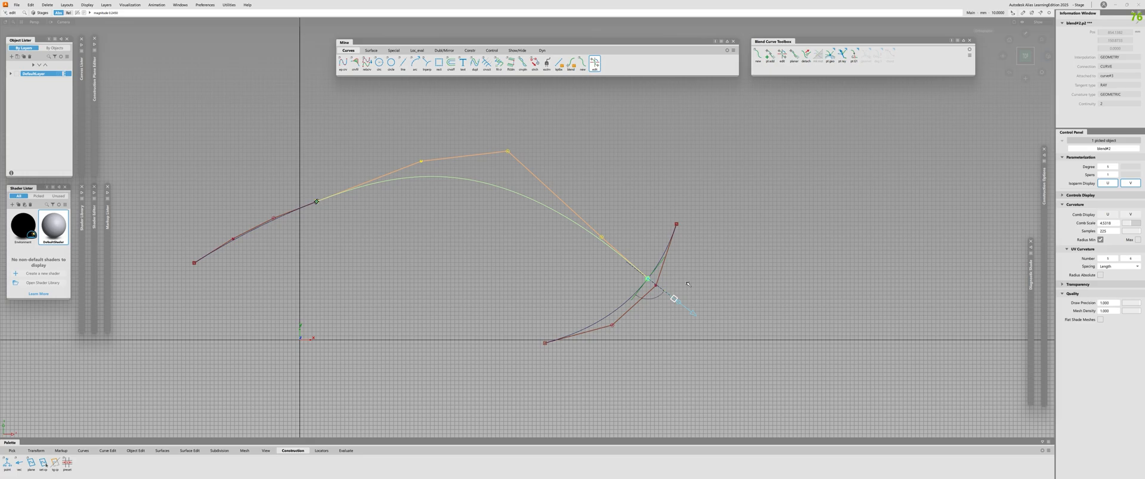
right_click_drag(797, 314, 657, 259, "alt+shift")
left_click(662, 284)
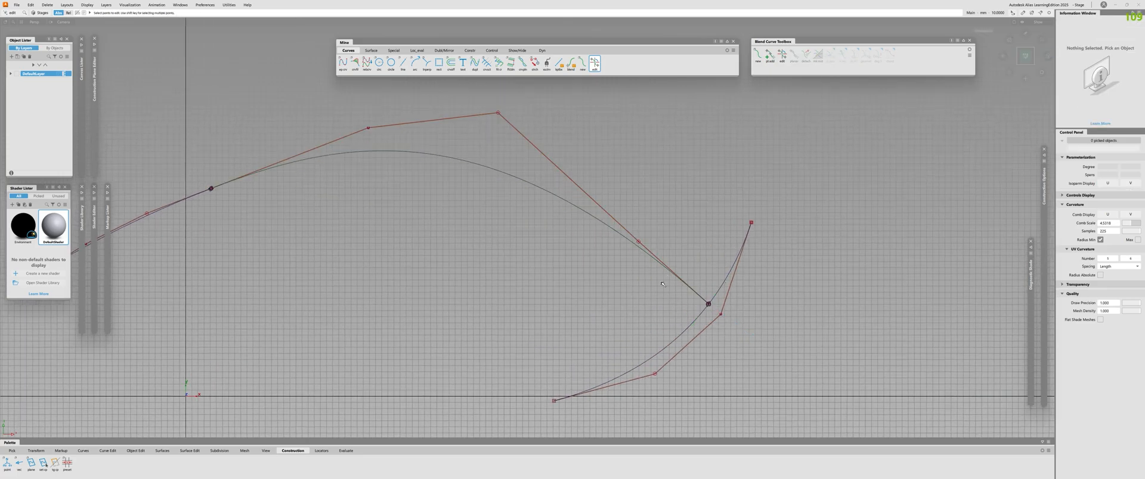
Step: Change the blend's end constraint on the second curve back to Blend Constraint Parallel
left_click(698, 318)
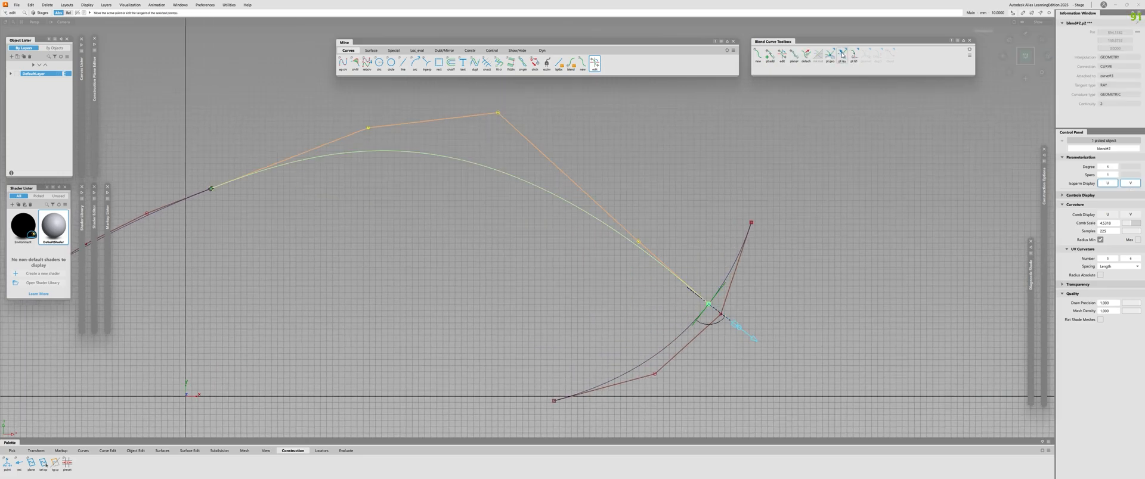
left_click(842, 55)
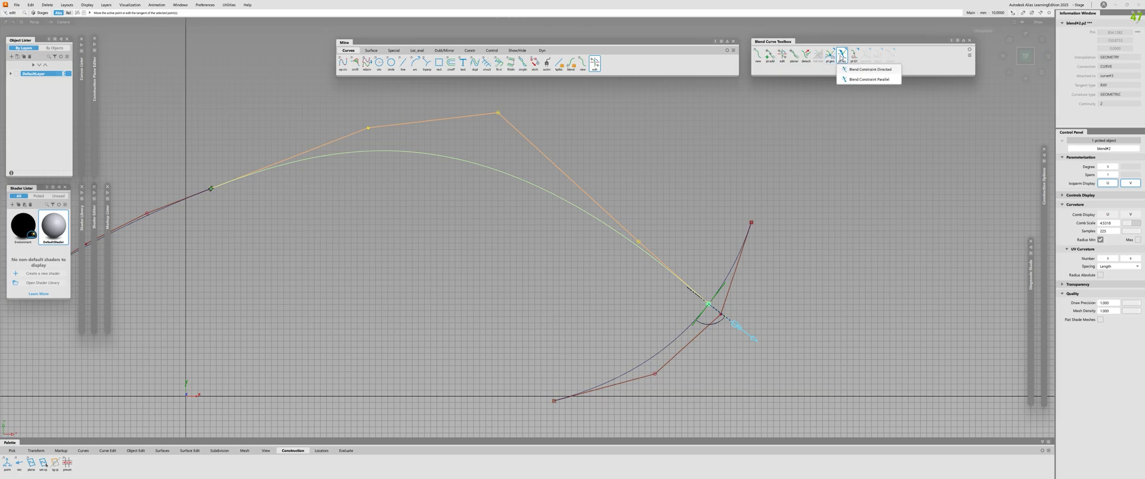
left_click(733, 321)
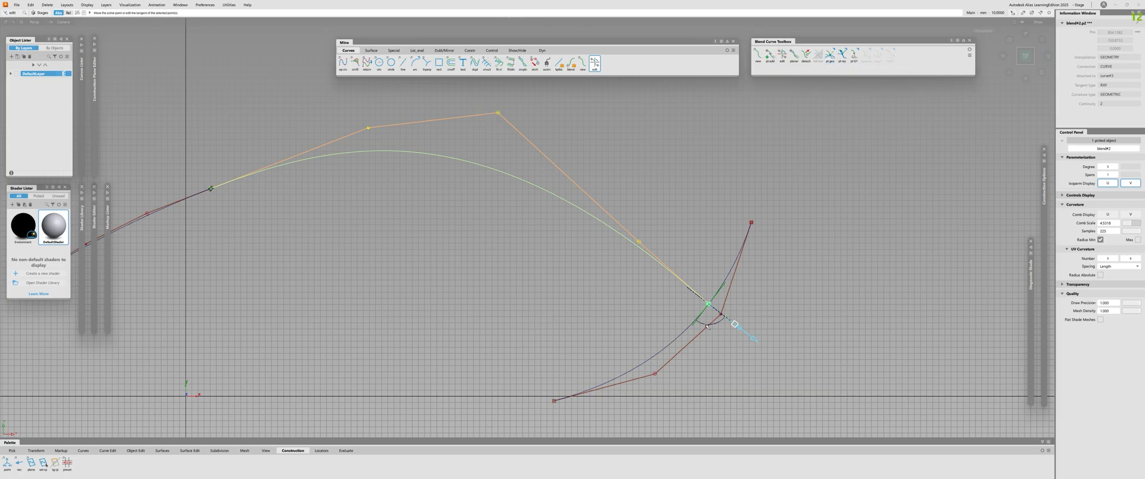
right_click_drag(532, 162, 503, 158, "alt+shift")
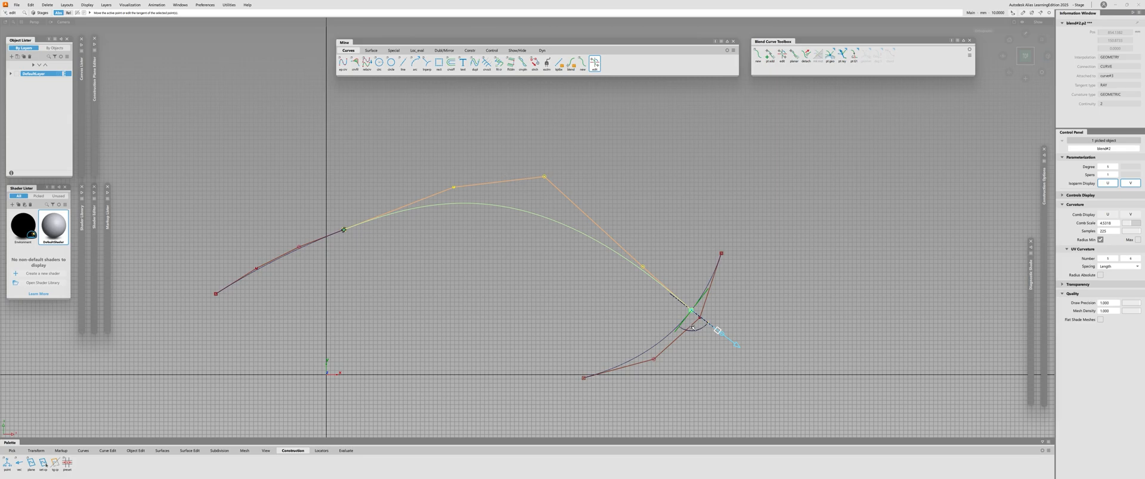
left_click(841, 55)
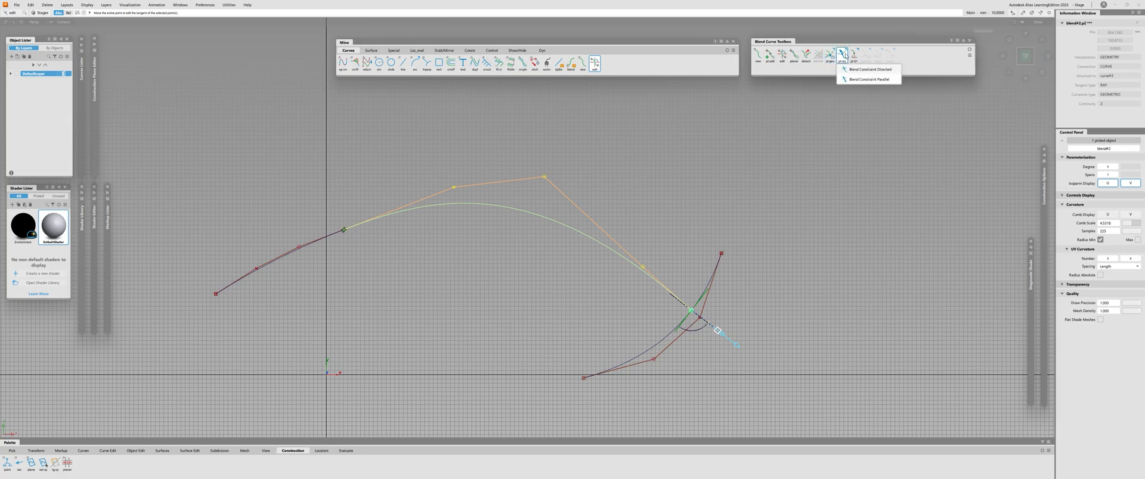
left_click(866, 79)
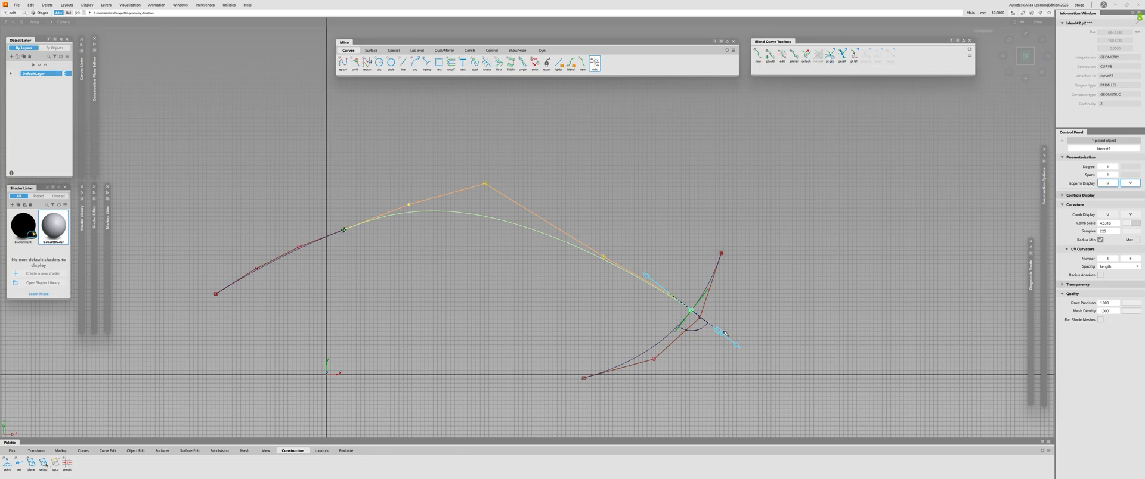
Step: Delete the blend curve that joins the two arcs
right_click_drag(593, 301, 686, 269, "alt+shift")
middle_click_drag(686, 270, 654, 254, "alt+shift")
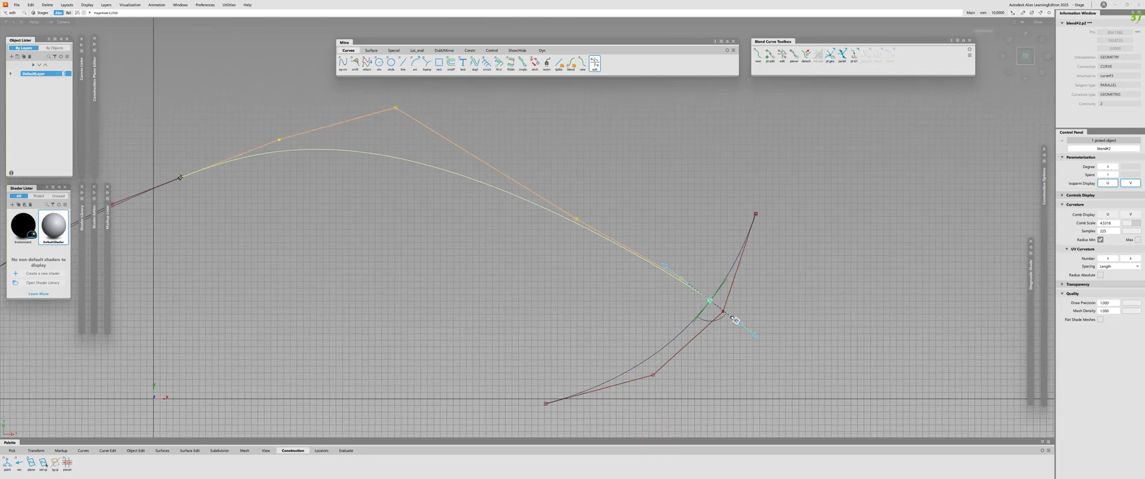
right_click_drag(715, 301, 651, 278, "alt+shift")
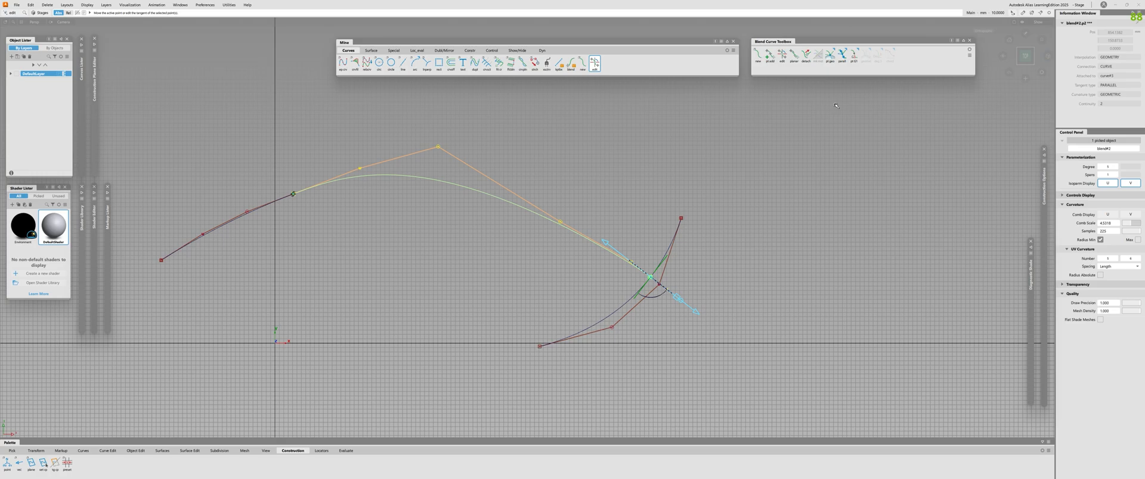
left_click(829, 56)
left_click(861, 80)
key("Escape")
left_click(546, 222)
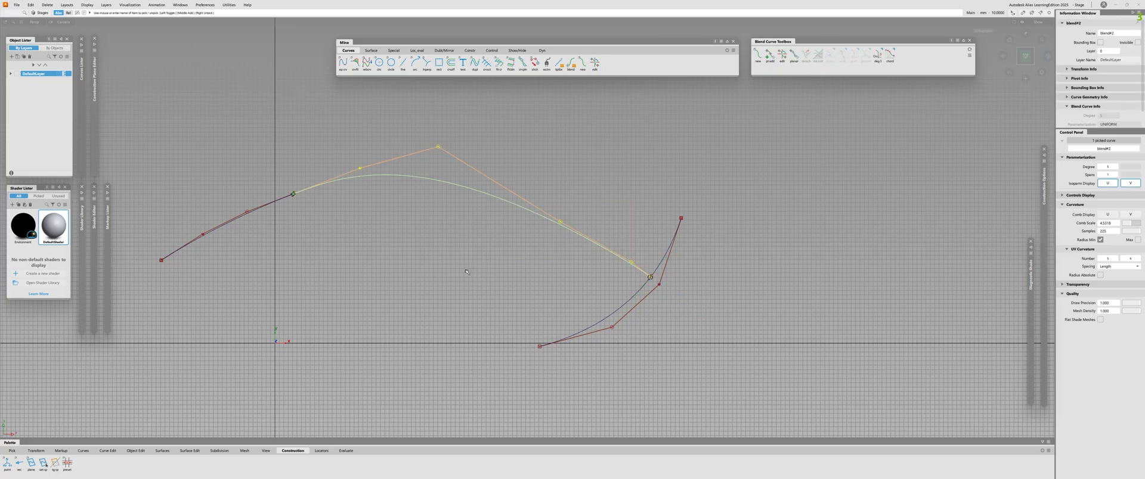
key("Delete")
Step: Create a new blend curve from the first curve's upper end to a point partway along the second curve
left_click(583, 63)
left_click_drag(268, 203, 386, 174, "ctrl+alt")
key("ctrl+z")
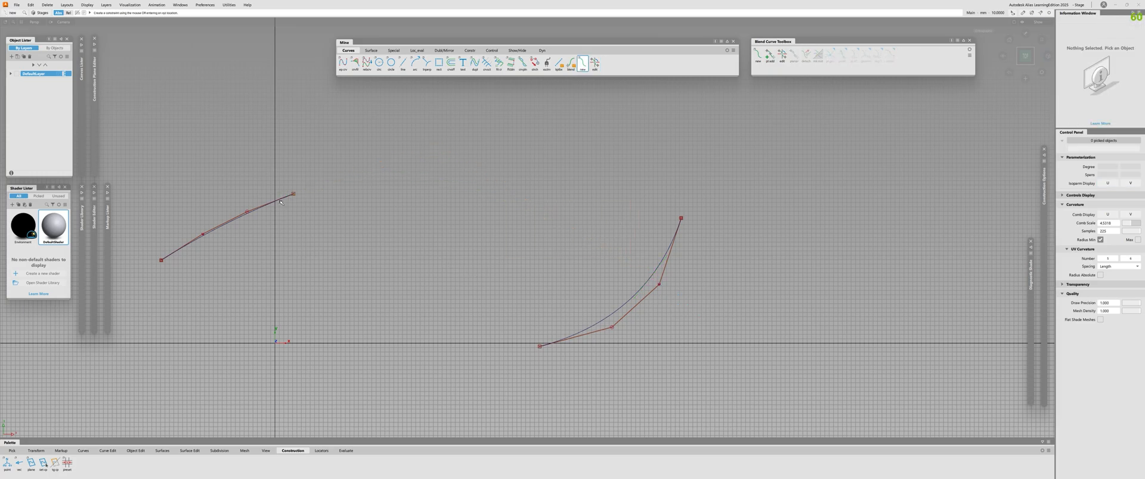
left_click_drag(269, 203, 576, 160, "ctrl+alt")
left_click(655, 273, "ctrl+alt")
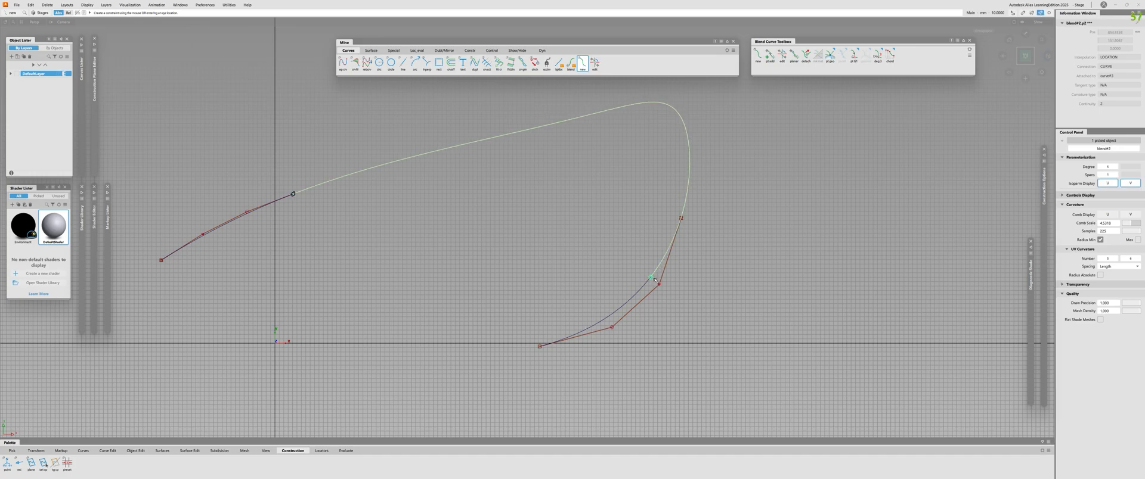
Step: Set the new blend's end tangent perpendicular to the second curve
left_click(651, 277)
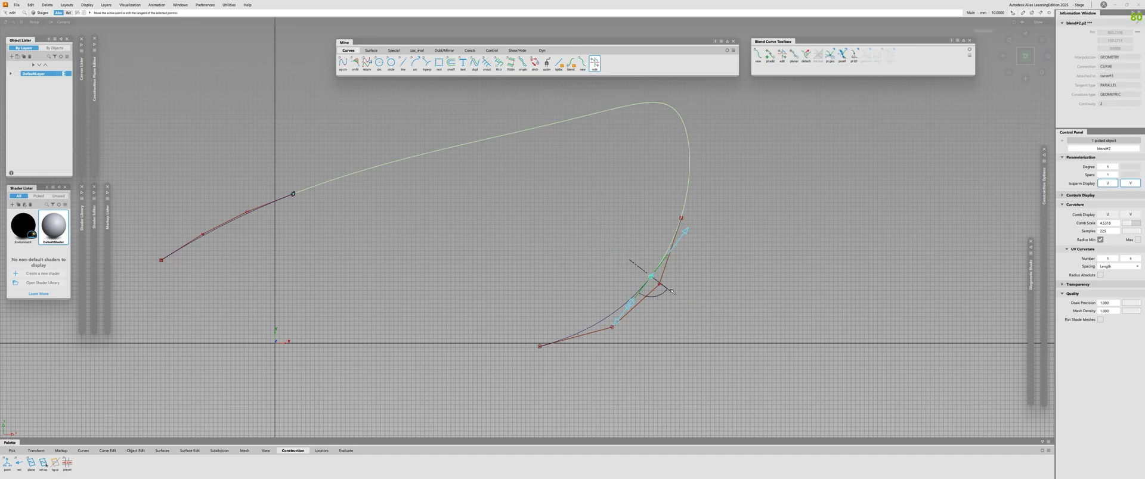
left_click(667, 289)
right_click_drag(465, 232, 616, 268, "alt+shift")
middle_click_drag(617, 268, 575, 253, "alt+shift")
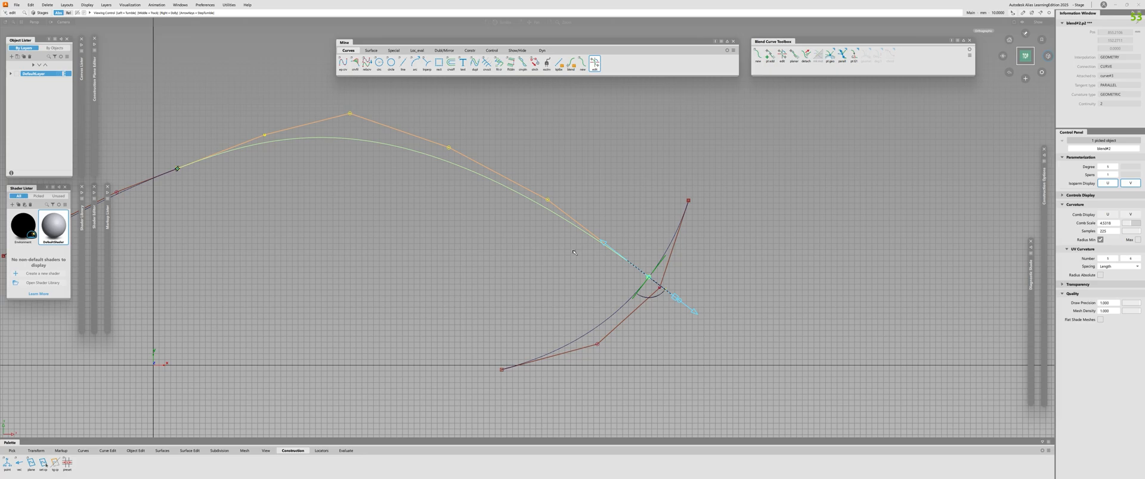
Step: Extend the blend curve in a straight line past the second curve, using the Linear extend type without merging
left_click(575, 253)
right_click_drag(575, 253, 620, 268, "alt+shift")
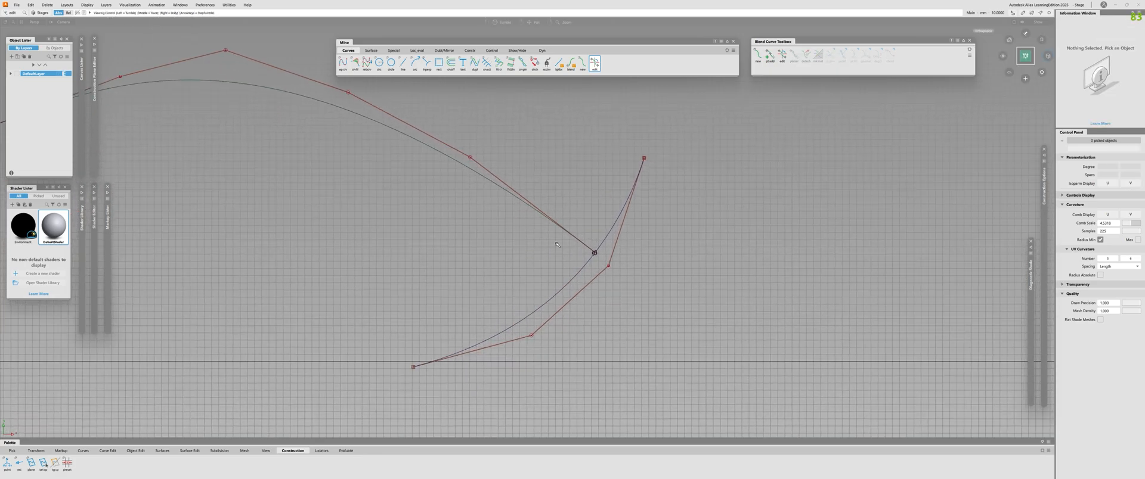
middle_click_drag(530, 255, 584, 274, "alt+shift")
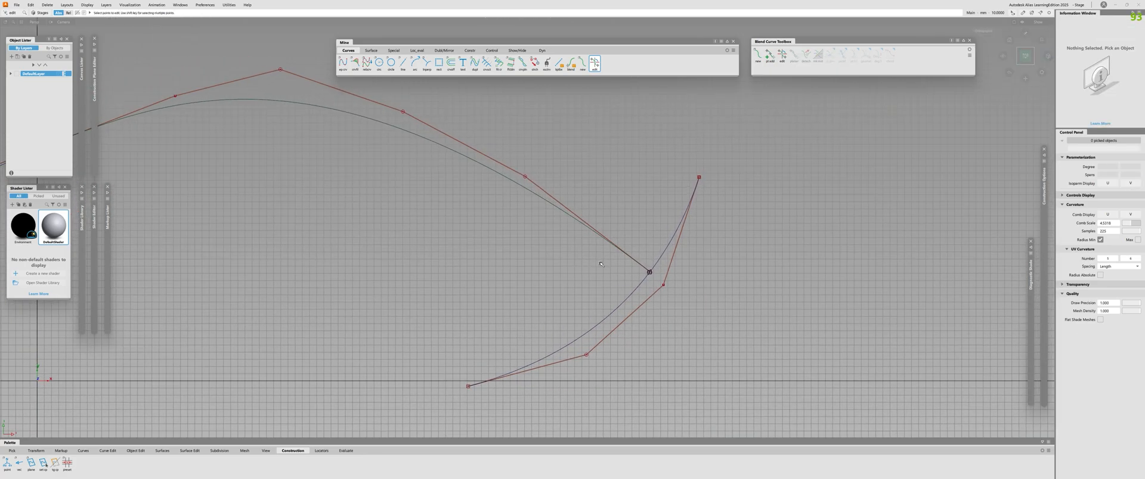
right_click_drag(601, 264, 591, 250, "alt+shift")
key("c")
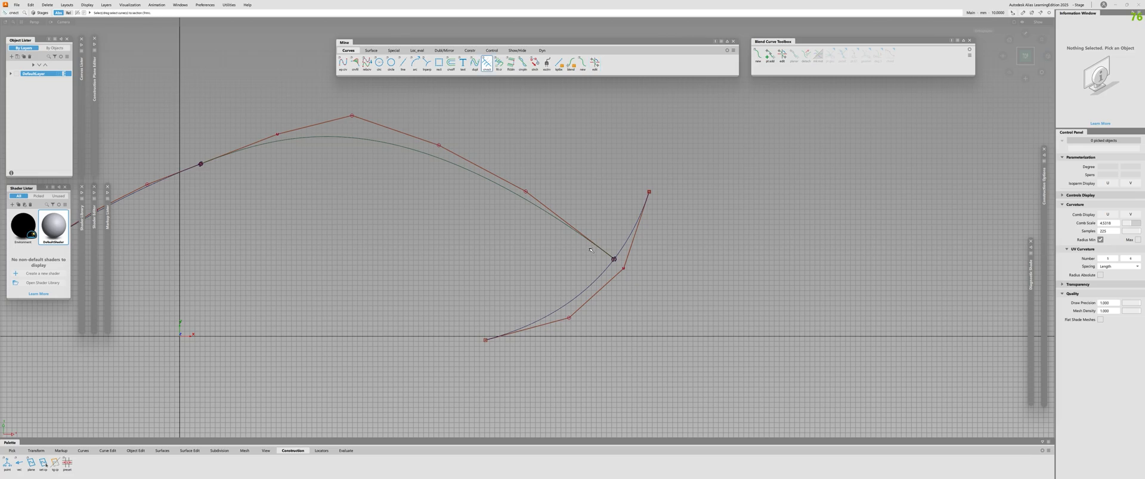
key("e")
left_click(370, 50)
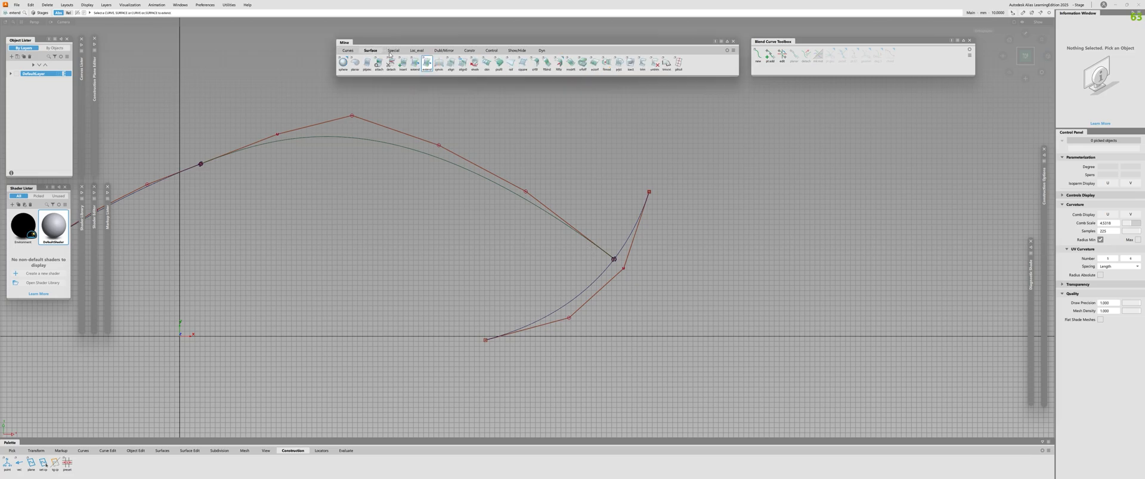
double_click(426, 62)
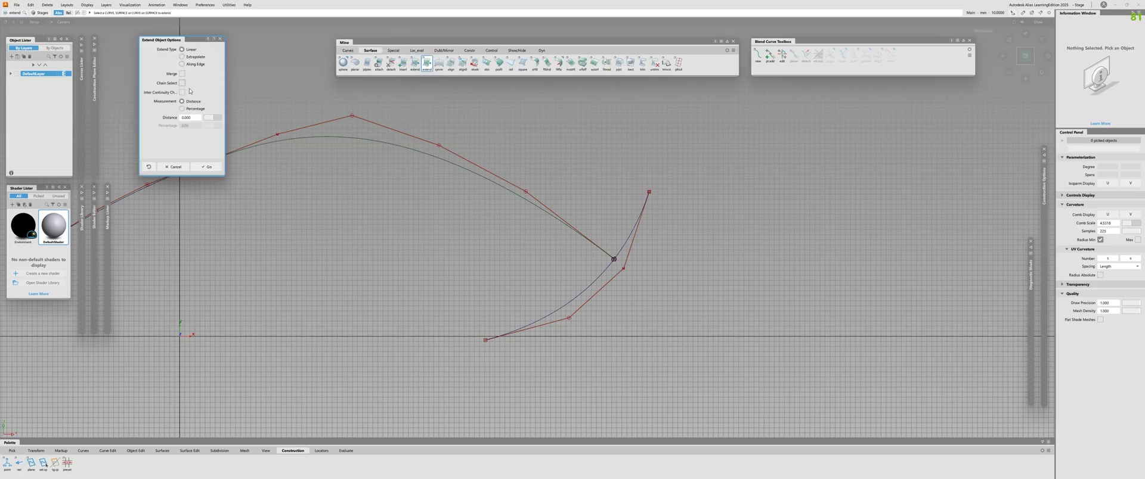
left_click(209, 170)
left_click_drag(597, 248, 914, 403)
key("Escape")
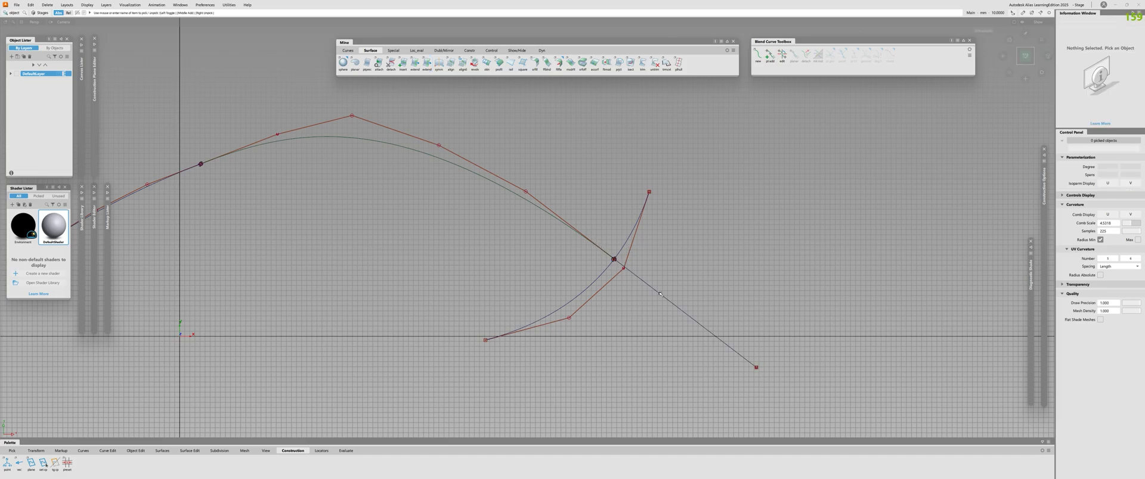
Step: Hide the control vertices and hull of the second curve
right_click_drag(658, 294, 614, 258, "alt+shift")
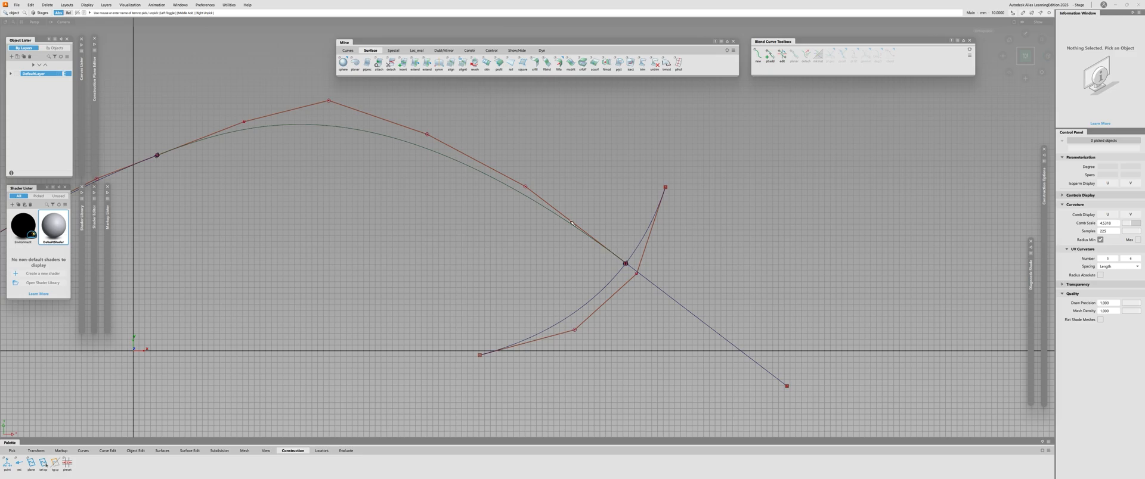
right_click_drag(475, 157, 417, 157, "alt+shift")
middle_click_drag(722, 76, 748, 113, "alt+shift")
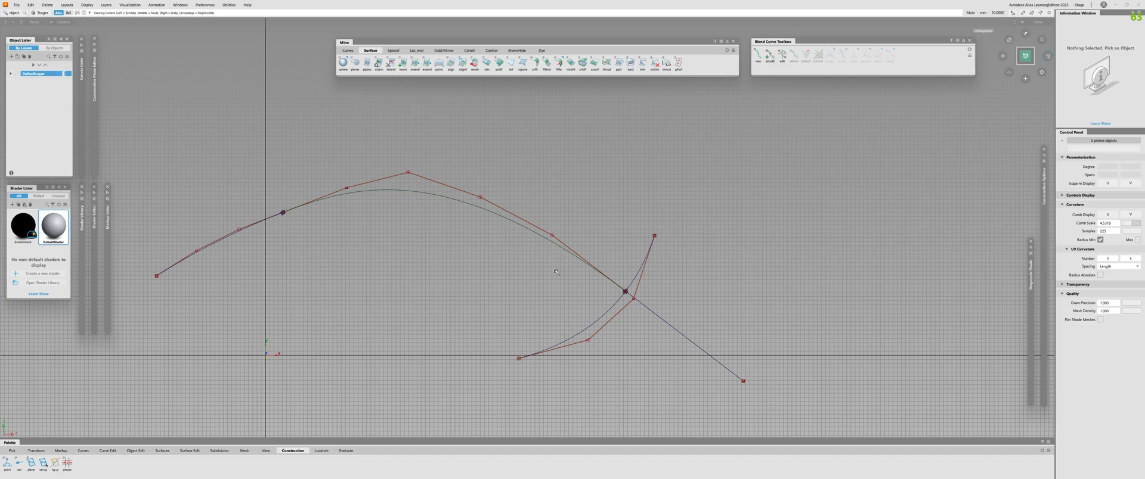
right_click_drag(387, 151, 428, 152, "alt+shift")
right_click_drag(620, 331, 590, 331, "alt+shift")
middle_click_drag(590, 331, 579, 293, "alt+shift")
right_click_drag(580, 293, 620, 293, "alt+shift")
left_click_drag(620, 292, 643, 334)
key("Escape")
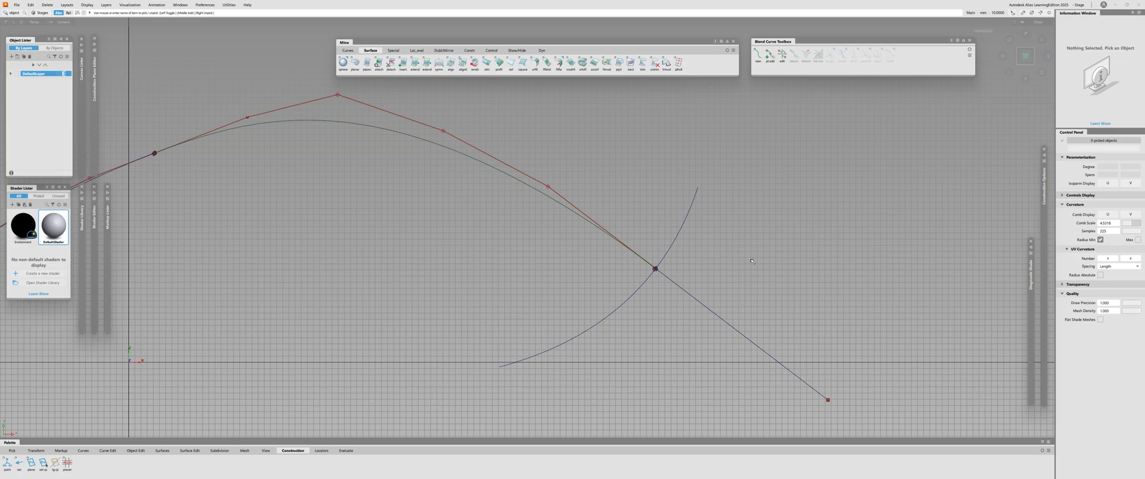
Step: Dissociate the blend's end constraint from the second curve
left_click_drag(717, 245, 711, 363, "ctrl+shift")
left_click_drag(647, 251, 677, 297)
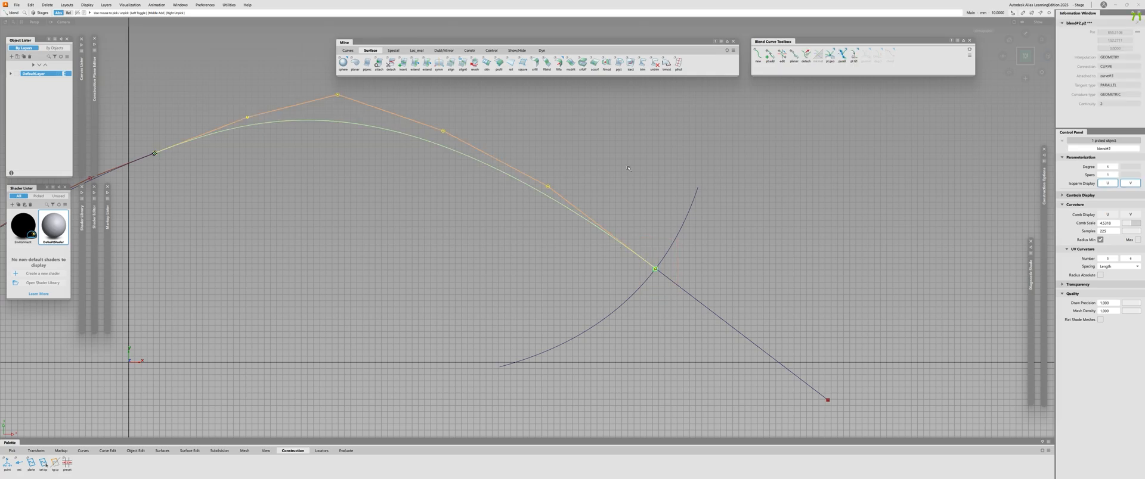
left_click(806, 60)
right_click_drag(660, 184, 587, 216, "alt+shift")
middle_click_drag(587, 216, 654, 227, "alt+shift")
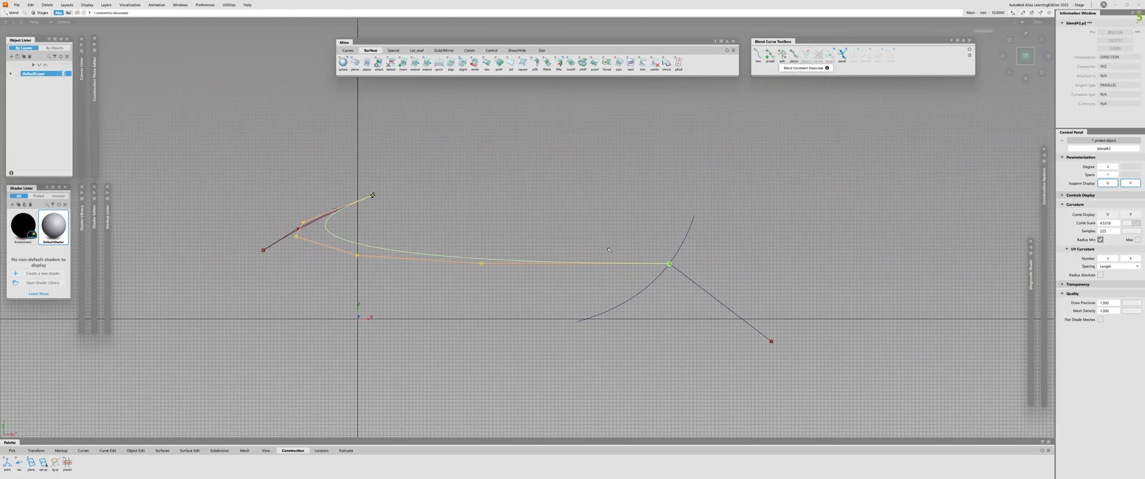
right_click_drag(626, 245, 661, 250, "alt+shift")
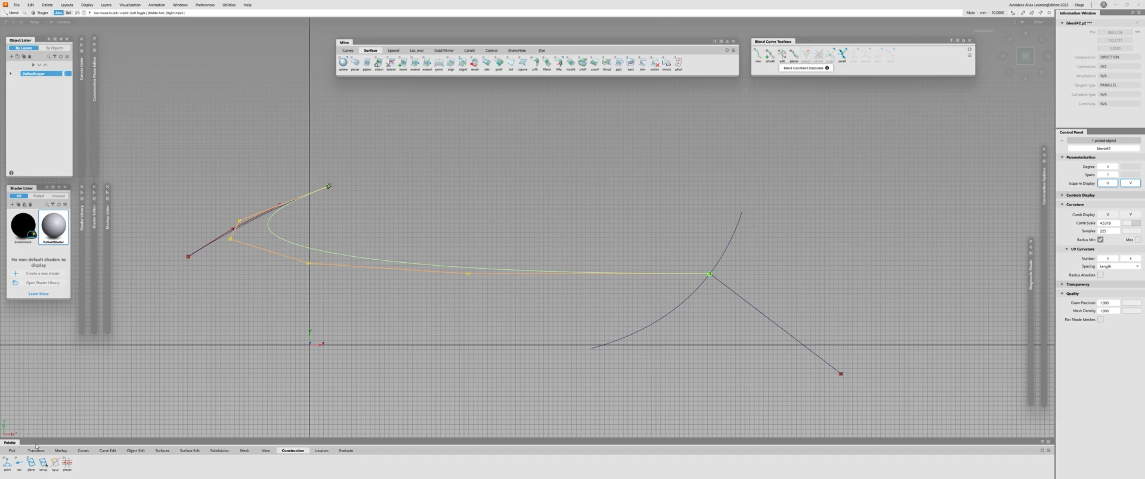
Step: Change the dissociated end constraint to Blend Constraint Interp Location
left_click(12, 450)
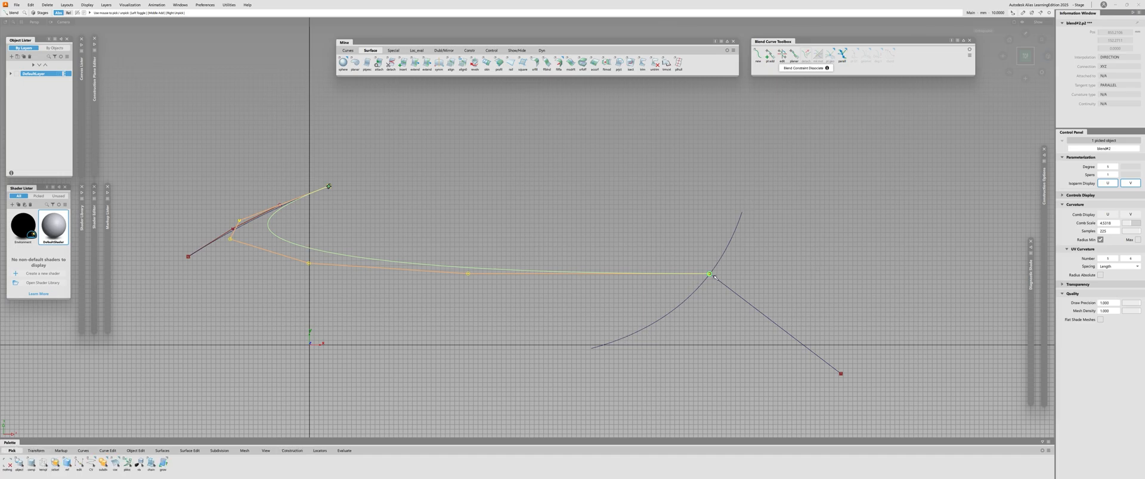
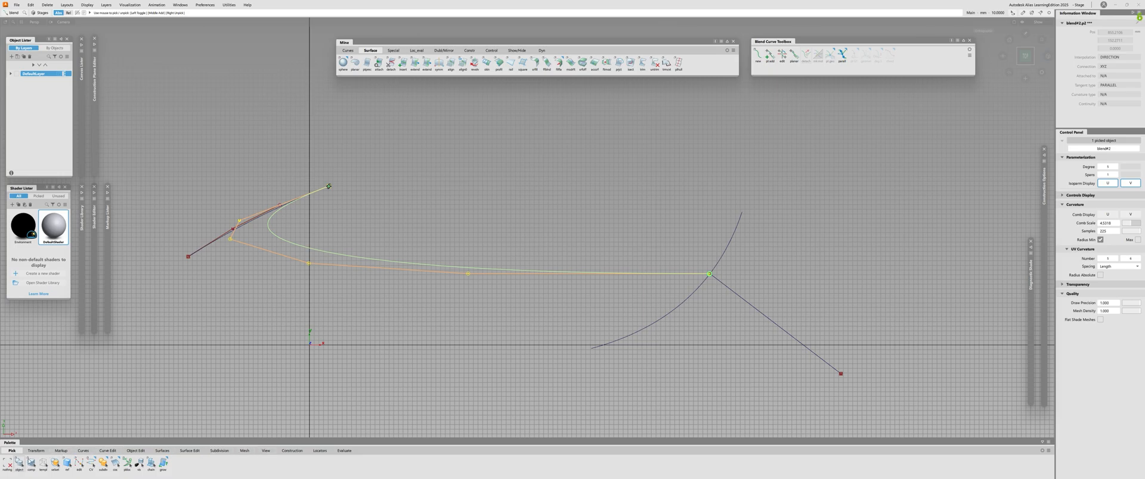
left_click_drag(583, 327, 608, 472, "ctrl+shift")
left_click(653, 333)
left_click_drag(653, 333, 649, 473, "ctrl+shift")
left_click(830, 58)
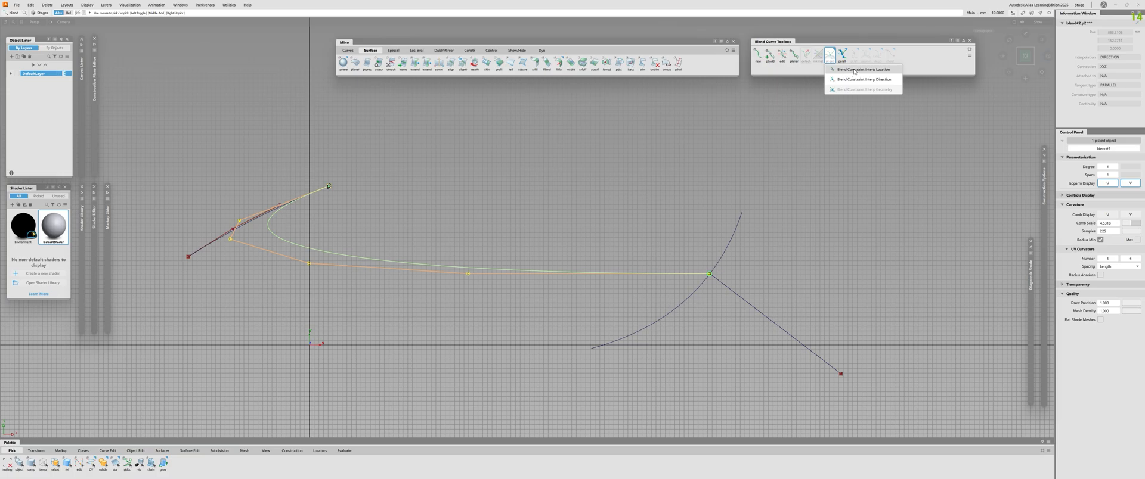
left_click(854, 70)
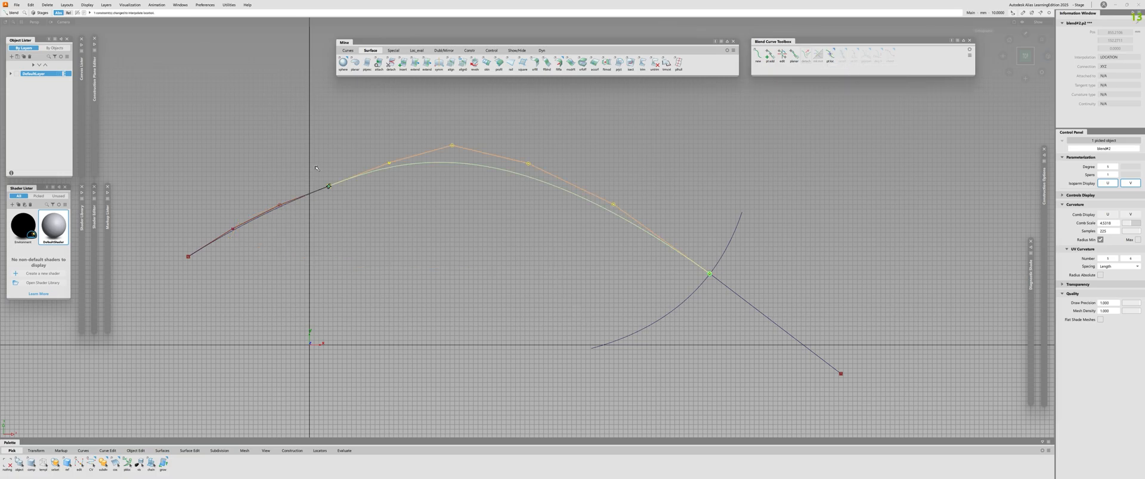
Step: Move the blend's free end point away and snap it onto the upper end of the straight extension line
left_click(36, 451)
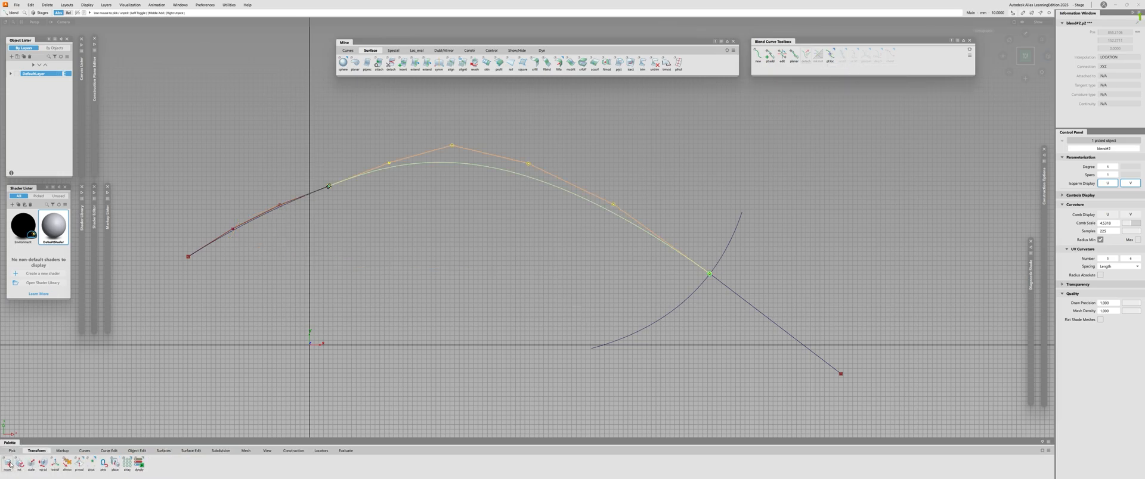
left_click(8, 463)
left_click_drag(858, 286, 836, 188)
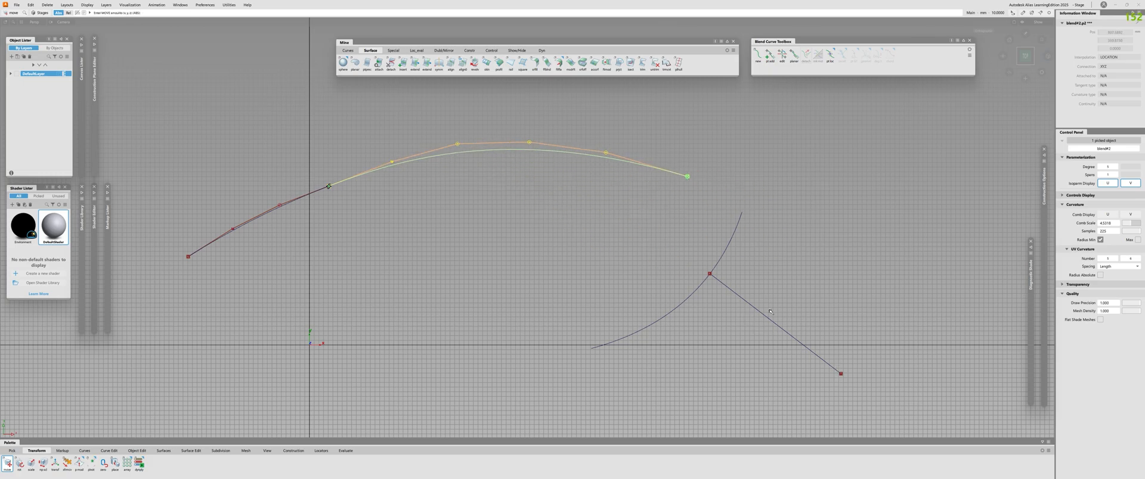
left_click_drag(825, 361, 710, 274, "ctrl+alt")
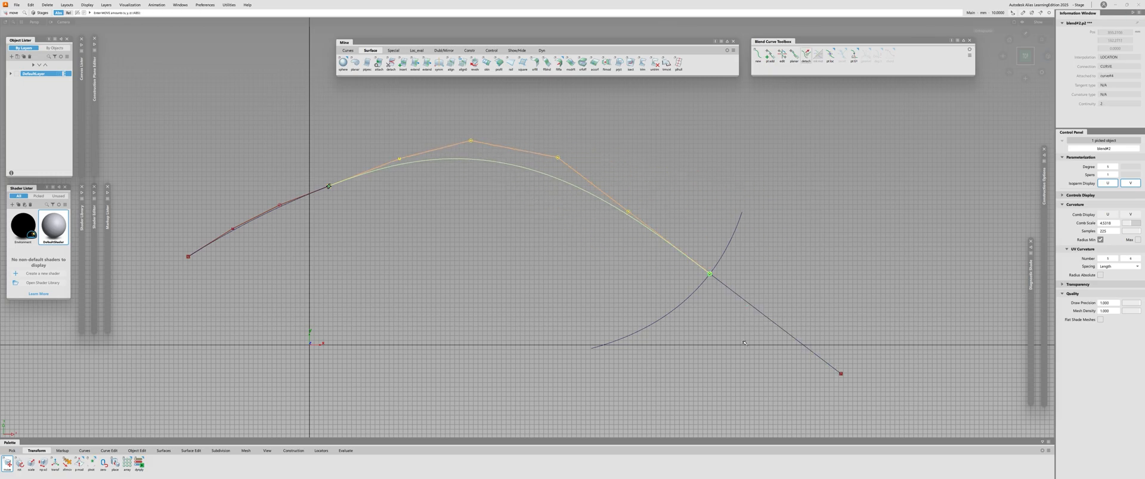
left_click_drag(713, 307, 714, 340, "ctrl+shift")
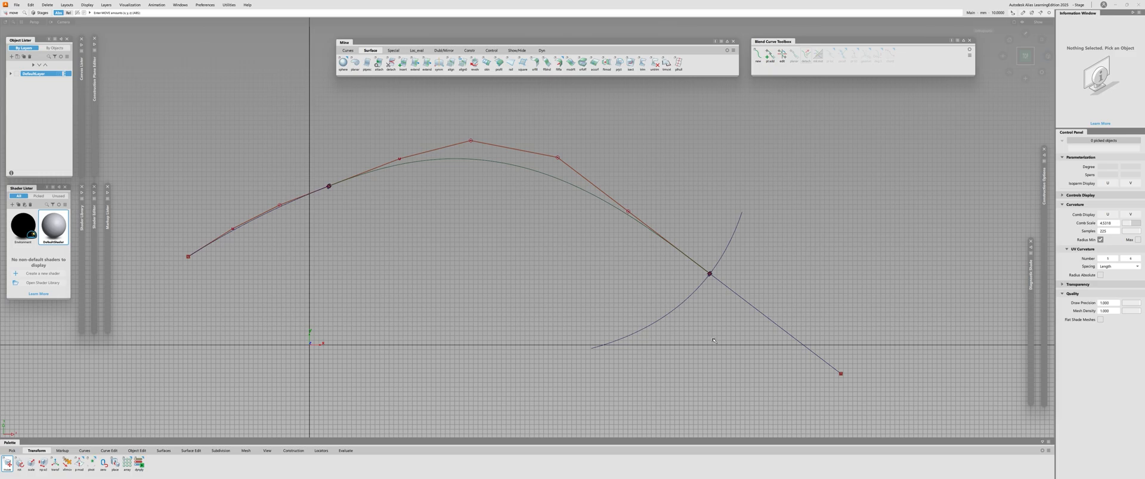
Step: Change the blend's end constraint on the straight line to Blend Constraint Interp Geometry
left_click(781, 60)
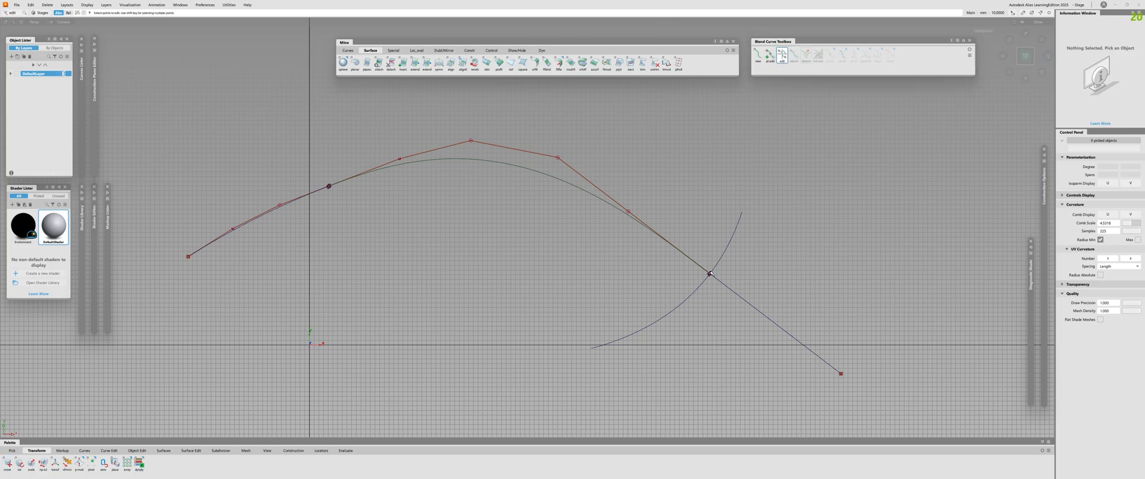
left_click(710, 274)
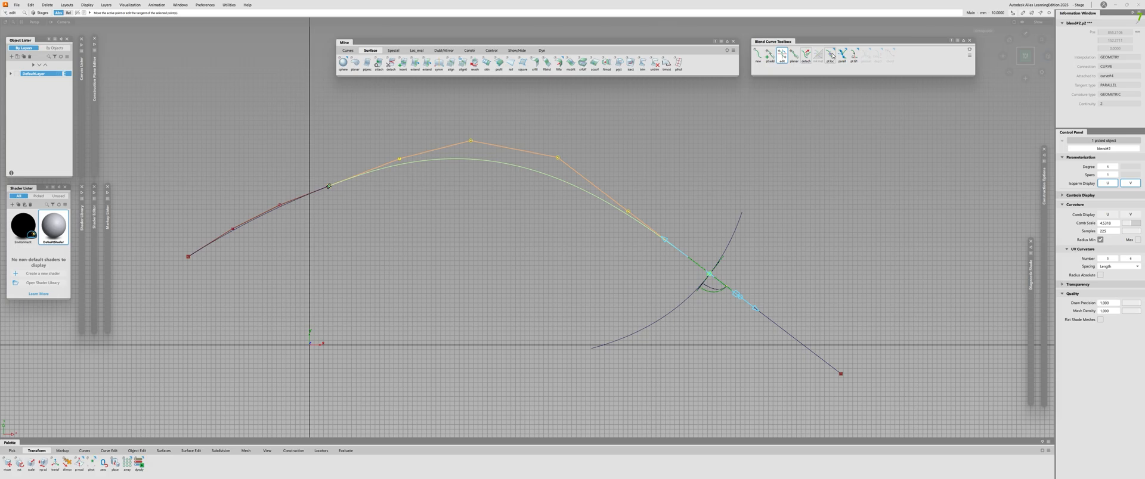
left_click_drag(830, 55, 873, 89)
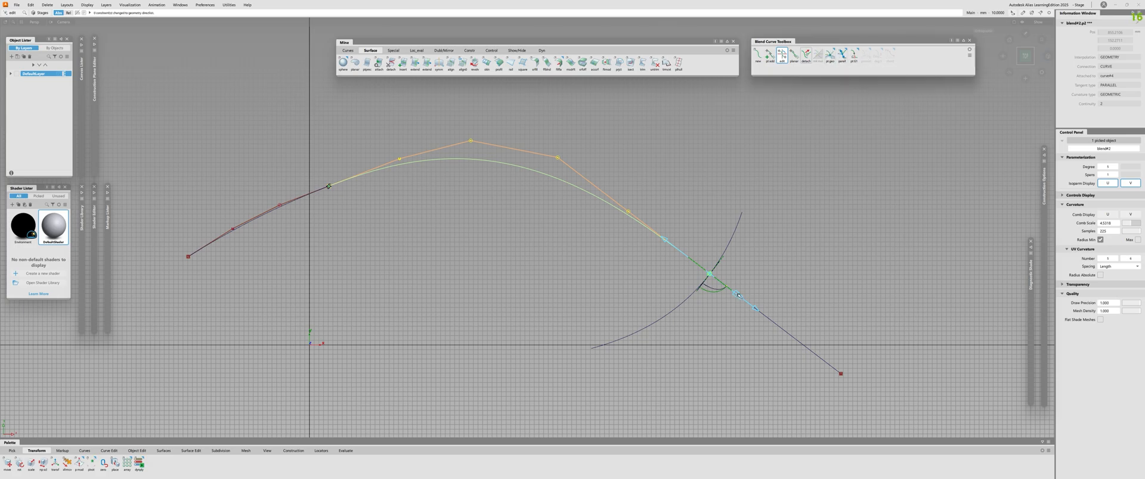
mouse_move(737, 294)
left_mouse_down()
mouse_move(727, 276)
mouse_move(722, 290)
mouse_move(742, 299)
mouse_move(735, 292)
left_mouse_up()
right_click_drag(572, 252, 611, 252, "alt+shift")
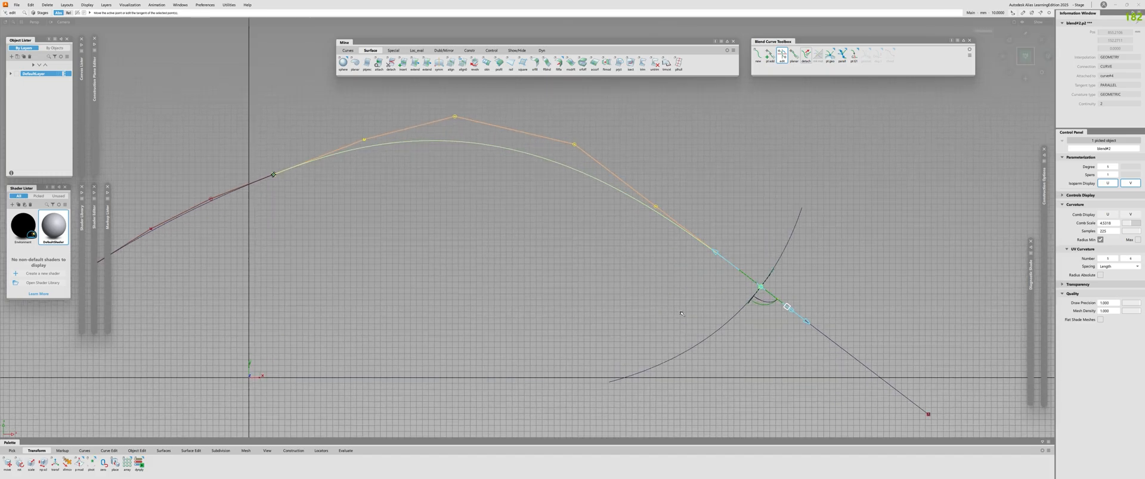
left_click(612, 252)
Step: Delete the blend curve together with the straight extension line
left_click_drag(806, 297, 806, 276, "ctrl+shift")
left_click(792, 311)
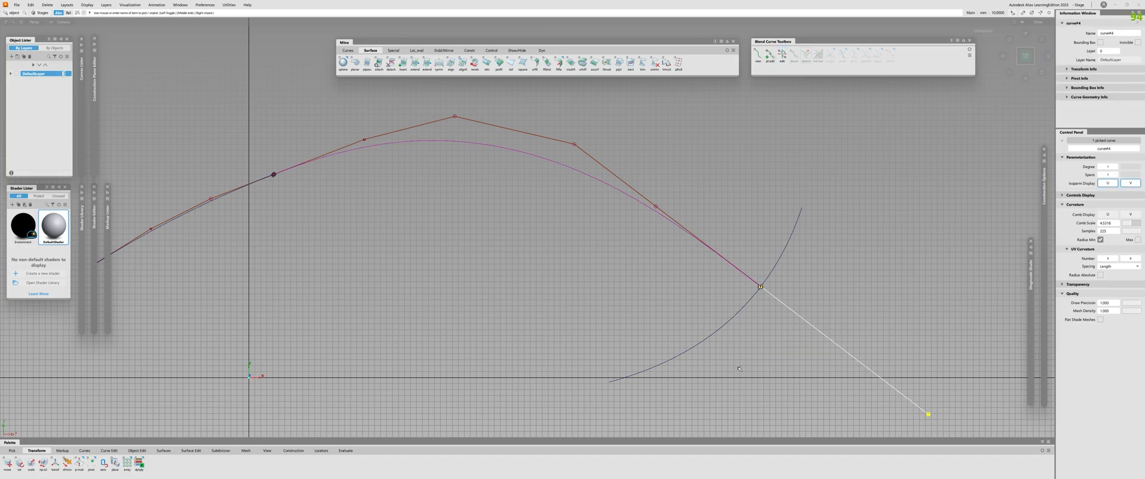
left_click_drag(845, 310, 791, 348)
left_click_drag(759, 219, 829, 245)
left_click(878, 306)
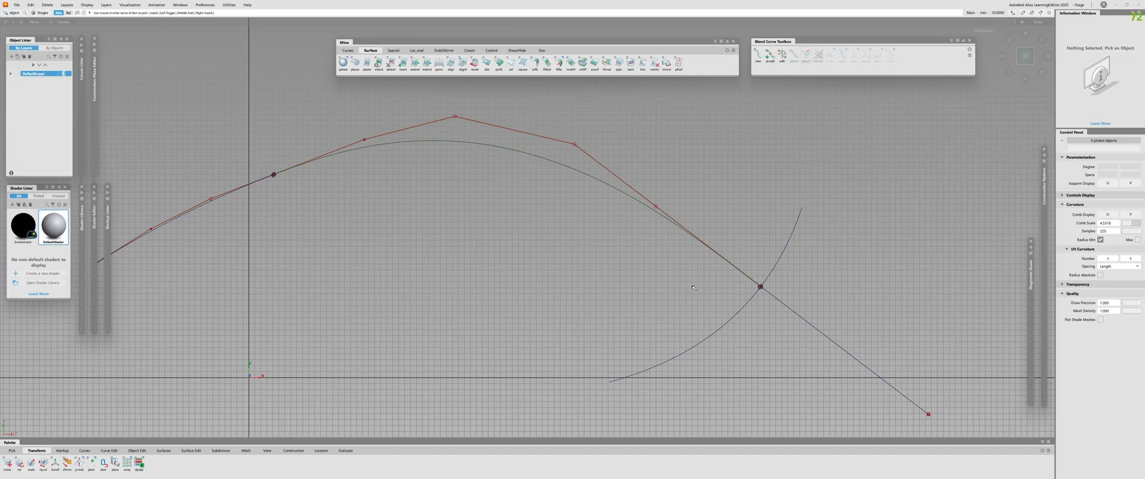
left_click_drag(566, 149, 490, 271)
left_click_drag(841, 328, 786, 368)
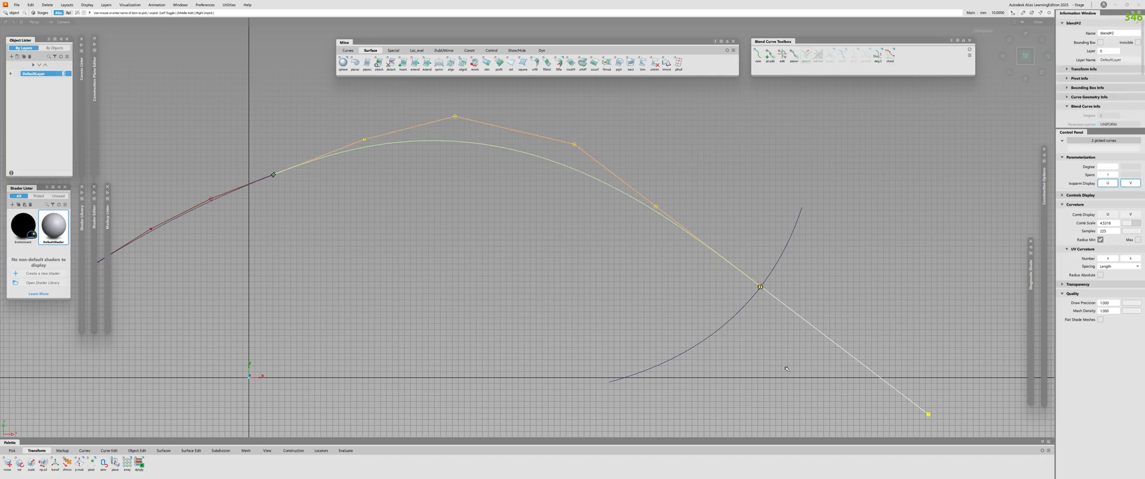
key("Delete")
Step: Create a new blend curve from the first curve's upper end to a point partway along the second curve
right_click_drag(787, 369, 674, 368, "alt+shift")
middle_click_drag(674, 369, 676, 356, "alt+shift")
right_click_drag(676, 355, 734, 355, "alt+shift")
middle_click_drag(734, 356, 773, 382, "alt+shift")
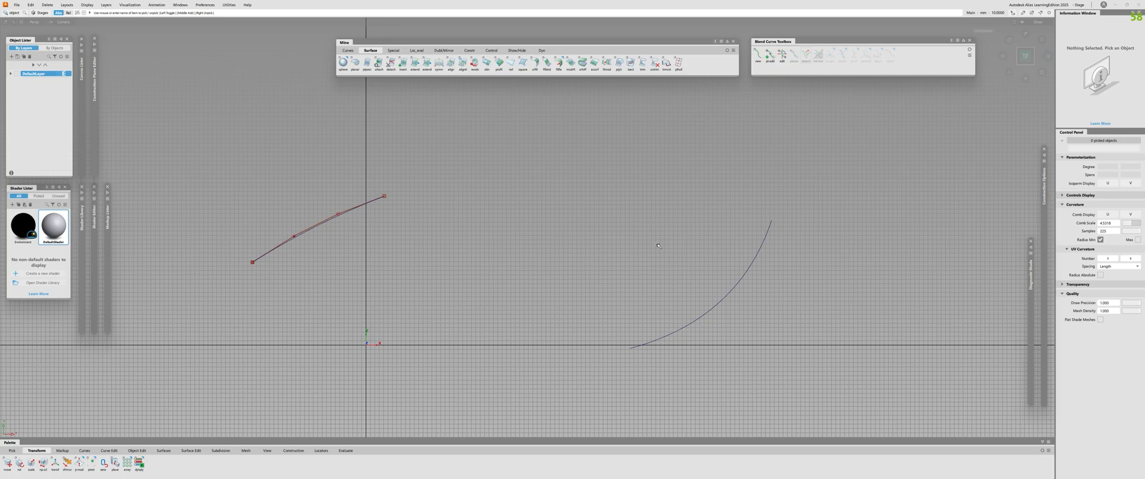
middle_click_drag(385, 196, 385, 221, "ctrl+shift")
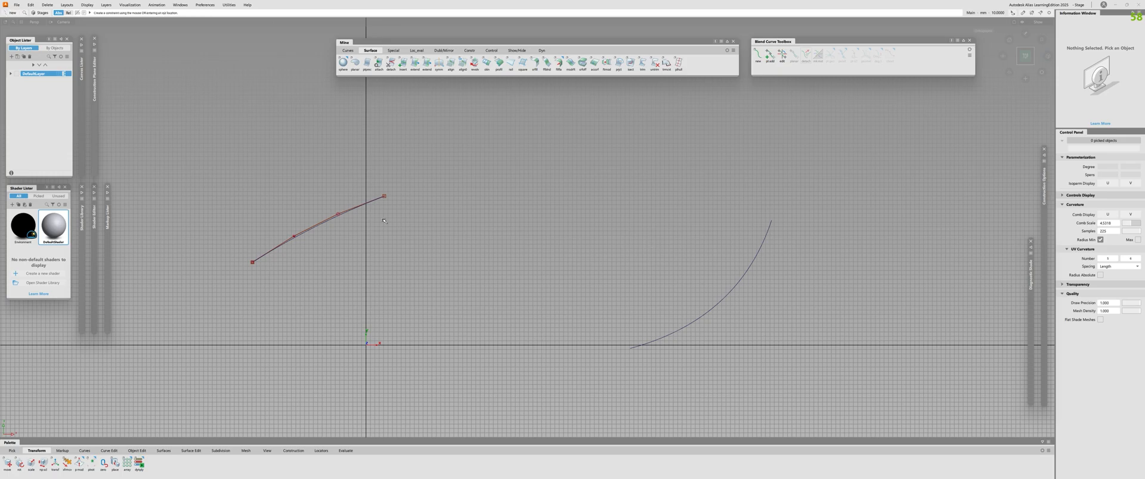
left_click(341, 217)
left_click_drag(752, 264, 743, 279, "ctrl+alt")
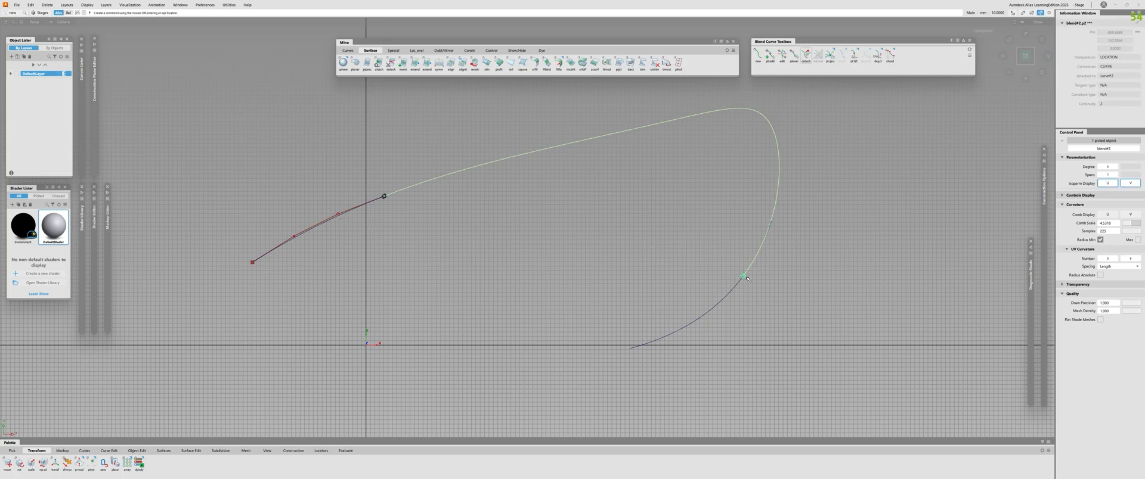
Step: Set the new blend's end tangent perpendicular to the second curve
right_click_drag(744, 279, 775, 283, "alt+shift")
middle_click_drag(775, 283, 832, 318, "ctrl+shift")
left_click(767, 282)
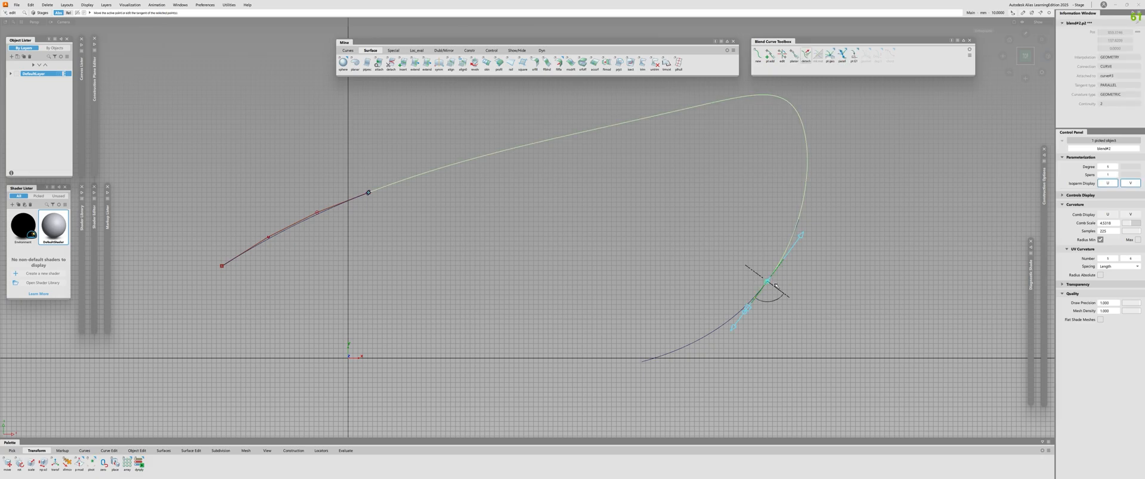
left_click(782, 293)
Step: Extend the new blend's end as a separate straight line past the second curve
right_click_drag(792, 262, 777, 262, "alt+shift")
left_click(781, 241)
middle_click_drag(780, 242, 776, 283, "ctrl+shift")
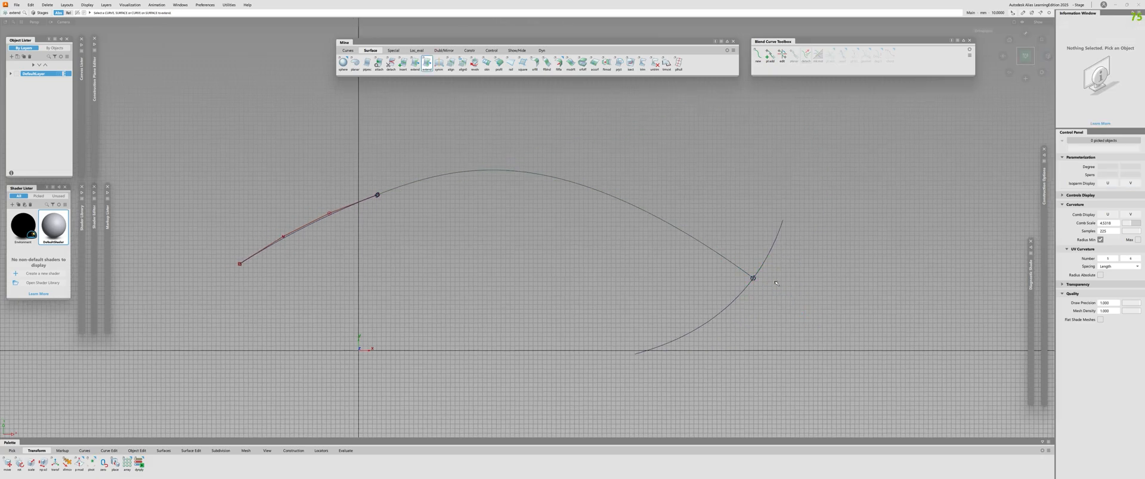
left_click_drag(749, 275, 895, 377)
right_click_drag(757, 293, 772, 289, "alt+shift")
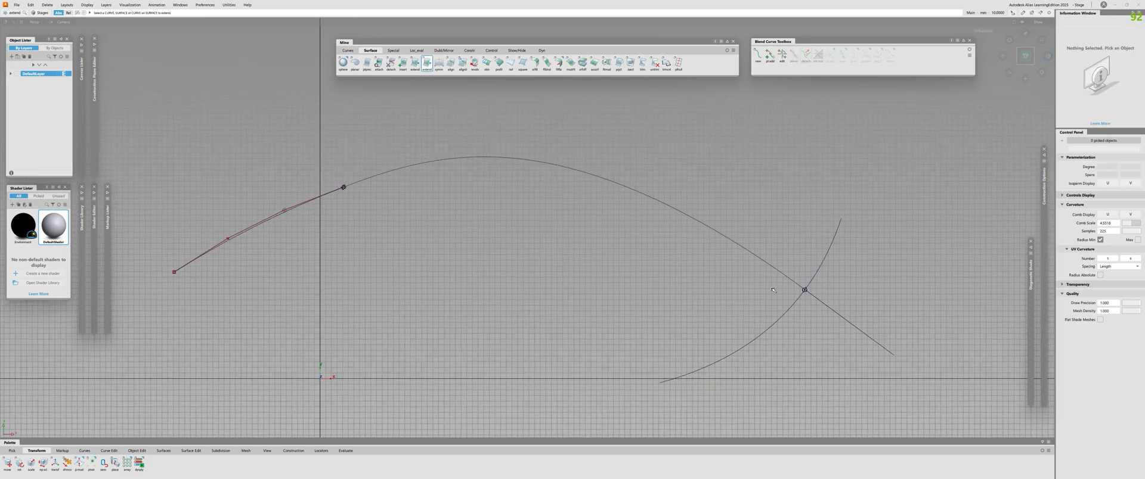
Step: Dissociate the new blend's end constraint from the second curve
left_click_drag(662, 272, 663, 418, "ctrl+shift")
left_click(804, 290)
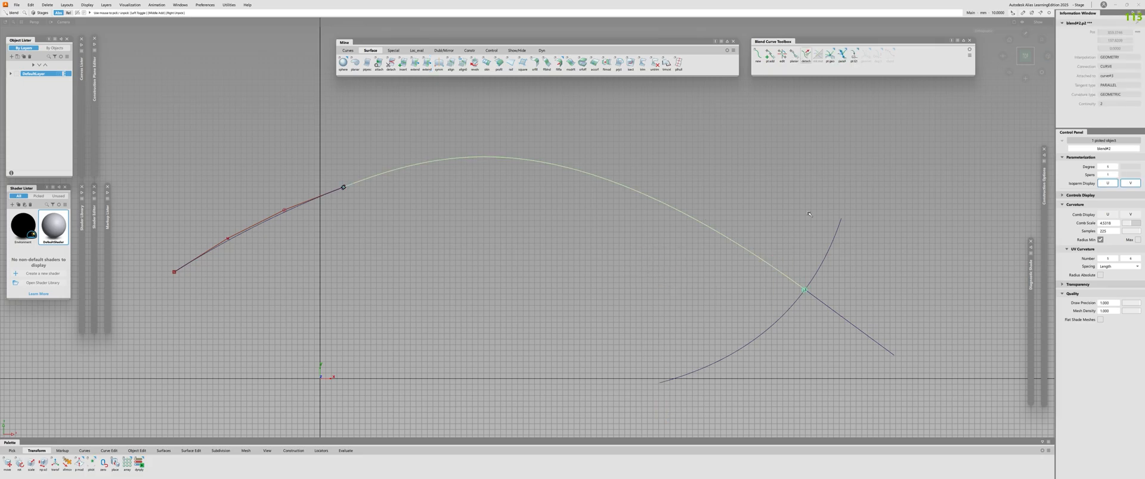
left_click(804, 57)
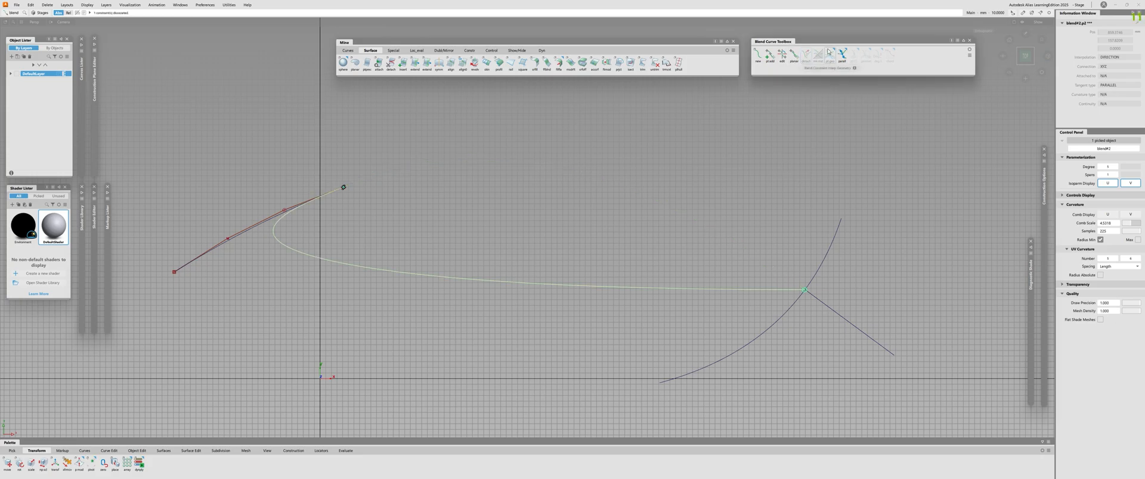
Step: Set the blend's end constraint to location interpolation and snap it onto the straight extension line's end on the second arc
left_click_drag(830, 55, 855, 71)
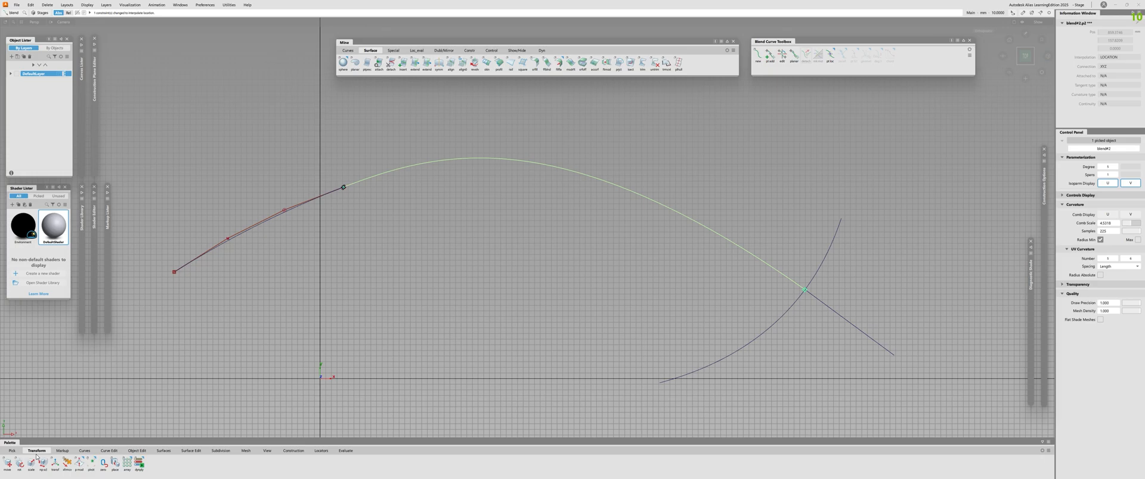
left_click(8, 462)
left_click_drag(867, 334, 650, 221, "ctrl+alt")
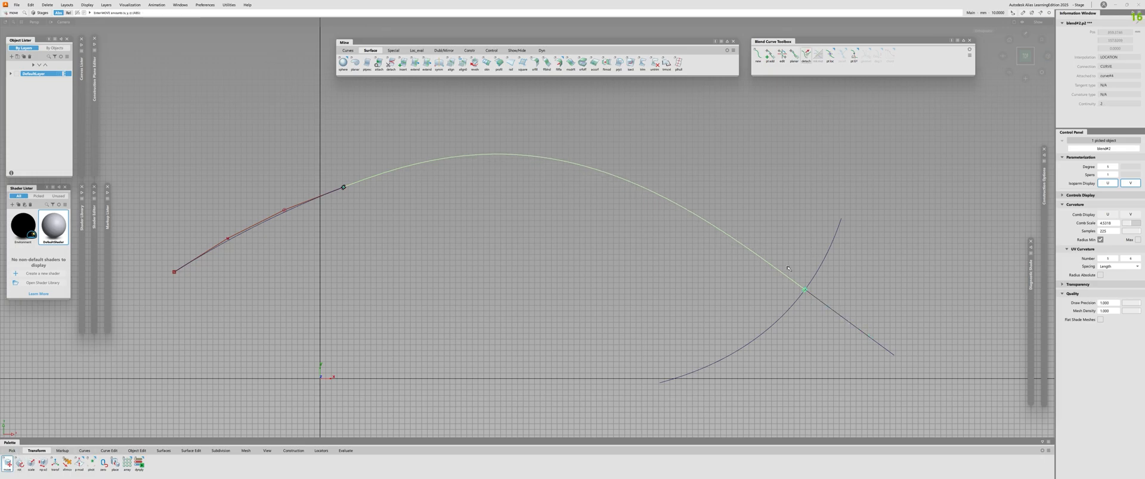
Step: Adjust the tangent handle of the blend's end constraint along the straight line
left_click(782, 55)
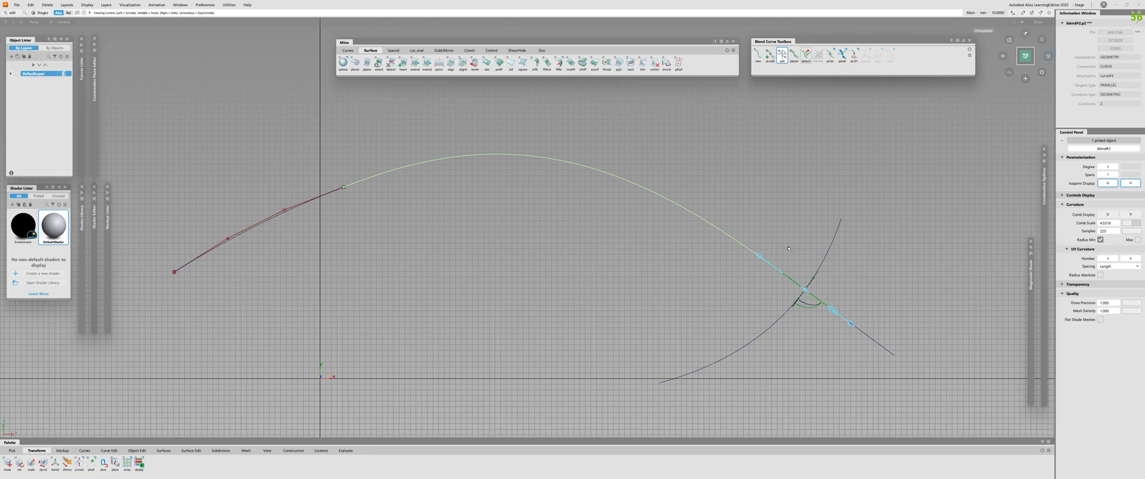
middle_click_drag(767, 241, 690, 226, "alt+shift")
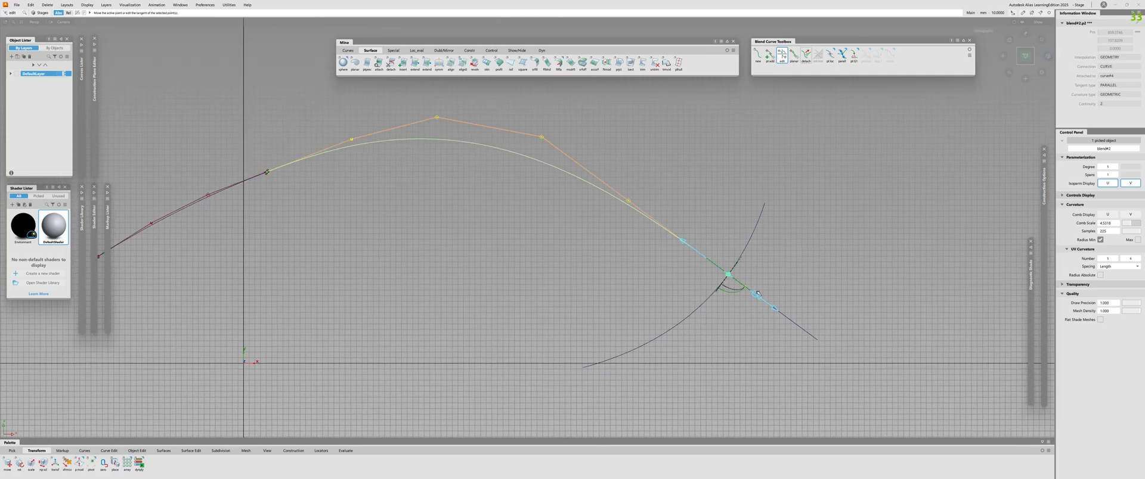
left_click_drag(757, 294, 763, 300)
right_click_drag(744, 291, 656, 262, "alt+shift")
middle_click_drag(655, 263, 663, 260, "alt+shift")
left_click_drag(494, 191, 494, 215, "ctrl+shift")
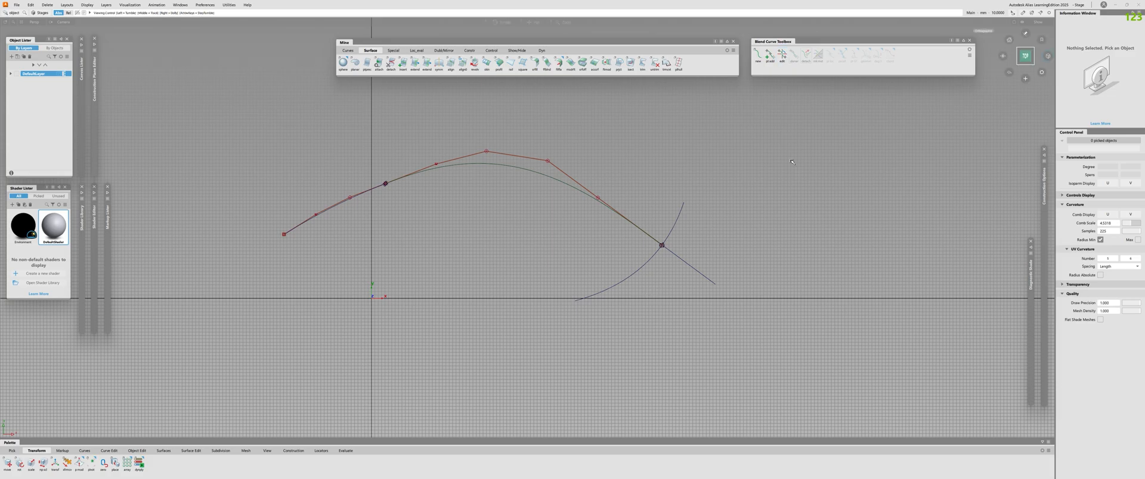
Step: Delete the blend curve and the straight extension line
scroll(573, 278, "up", 3, "alt+shift")
middle_click_drag(572, 276, 573, 306, "alt+shift")
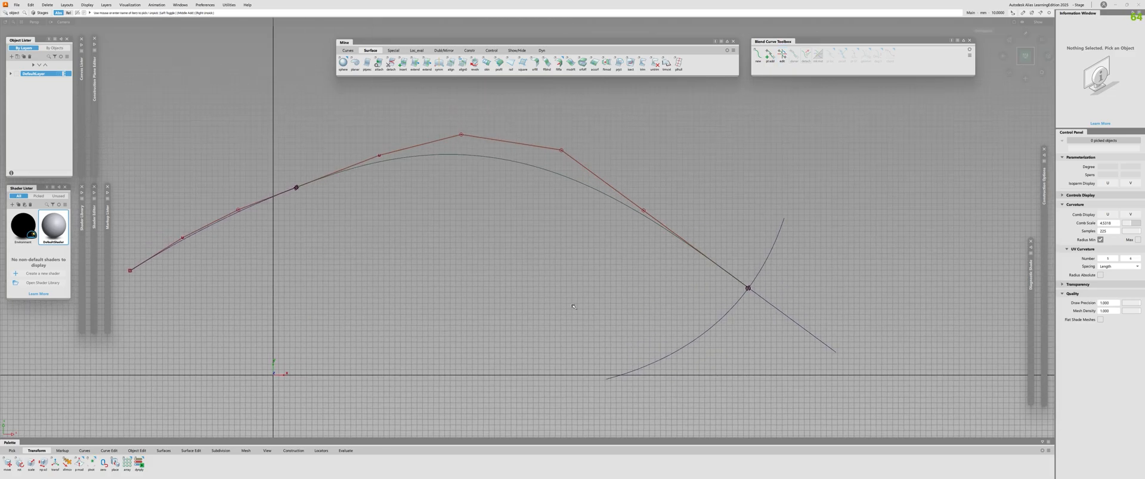
left_click(528, 164)
key("Delete")
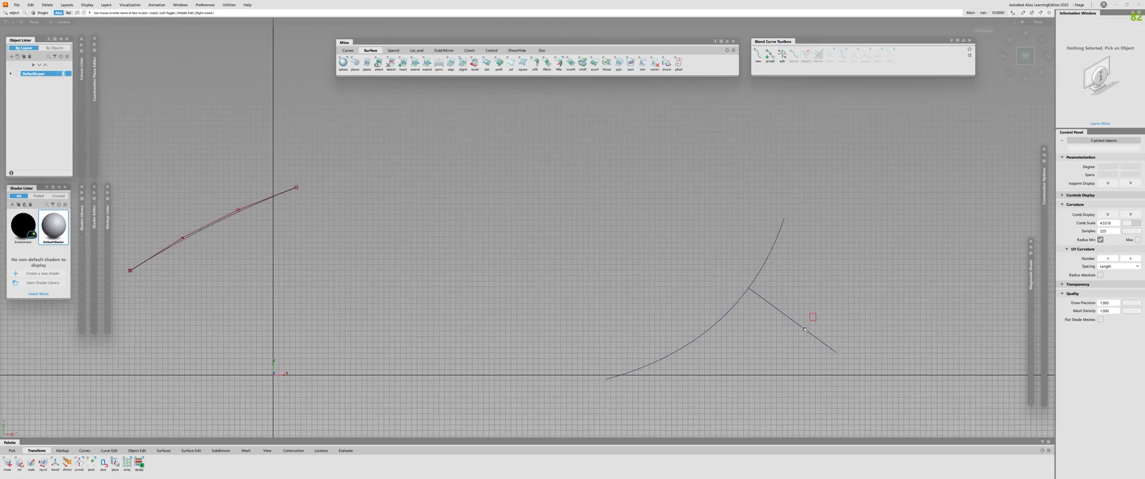
left_click(805, 329)
key("Delete")
Step: Place a construction vector perpendicular to the second arc at a point partway along it
left_click_drag(727, 242, 702, 241, "ctrl+shift")
left_click_drag(687, 345, 699, 282, "ctrl+alt")
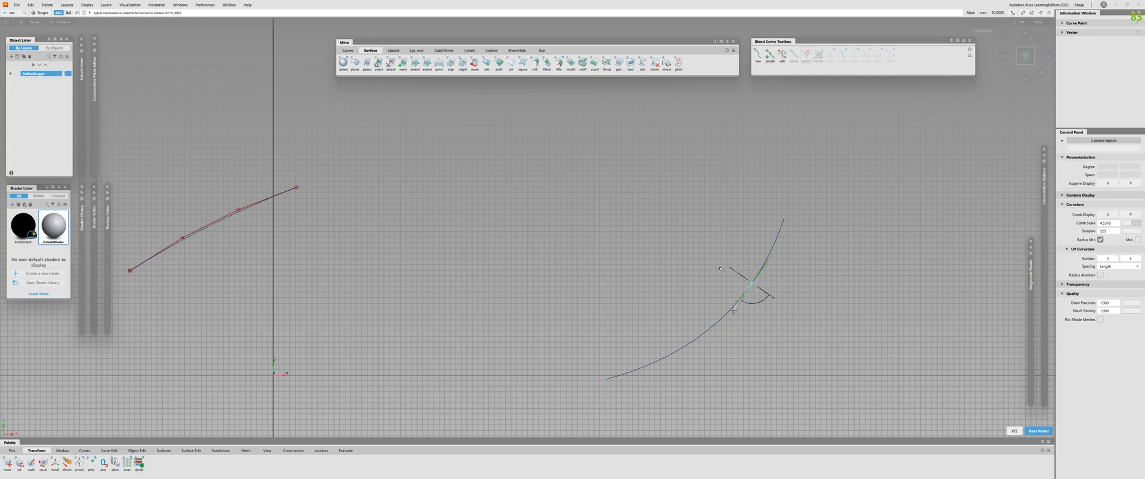
left_click(770, 297)
Step: Draw a straight curve along the perpendicular vector so that it crosses the second arc
mouse_move(846, 366)
right_mouse_down("alt+shift")
mouse_move(748, 334)
mouse_move(847, 358)
right_mouse_up("alt+shift")
key("e")
left_click_drag(869, 318, 1026, 427, "ctrl+alt")
right_click_drag(894, 352, 812, 316, "alt+shift")
key("Escape")
left_click(745, 307)
left_click(735, 336)
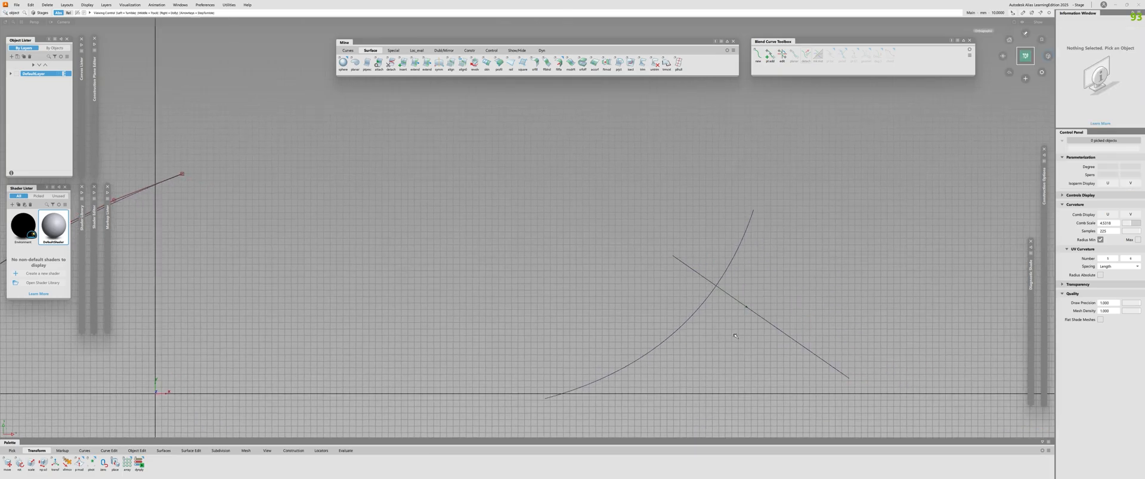
Step: Section the straight curve at the second arc, keeping only the part on the arc's outer side
right_click_drag(735, 337, 798, 323, "alt+shift")
key("s")
left_click(773, 316)
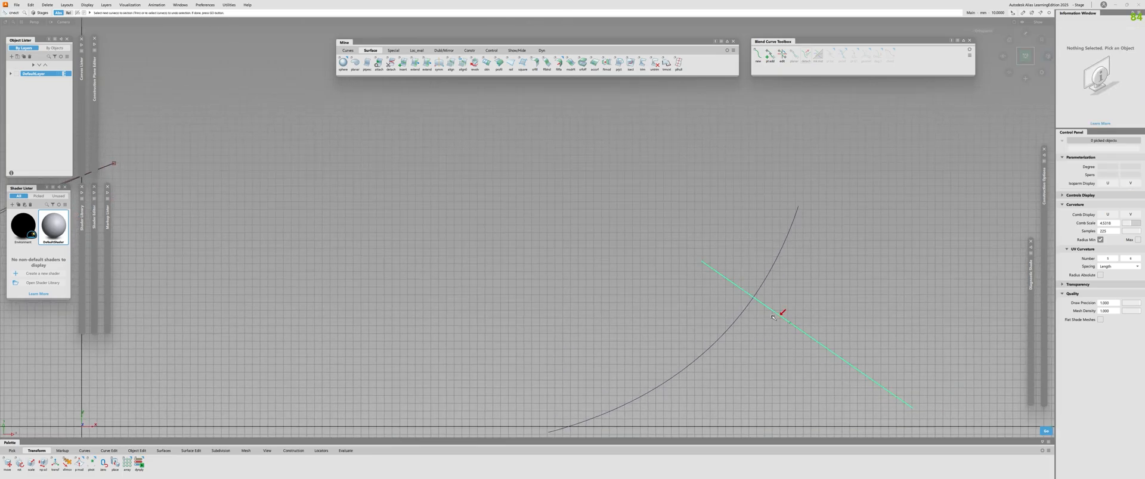
key("space")
left_click(759, 290)
right_click_drag(759, 290, 537, 250, "alt+shift")
middle_click_drag(537, 251, 632, 292, "alt+shift")
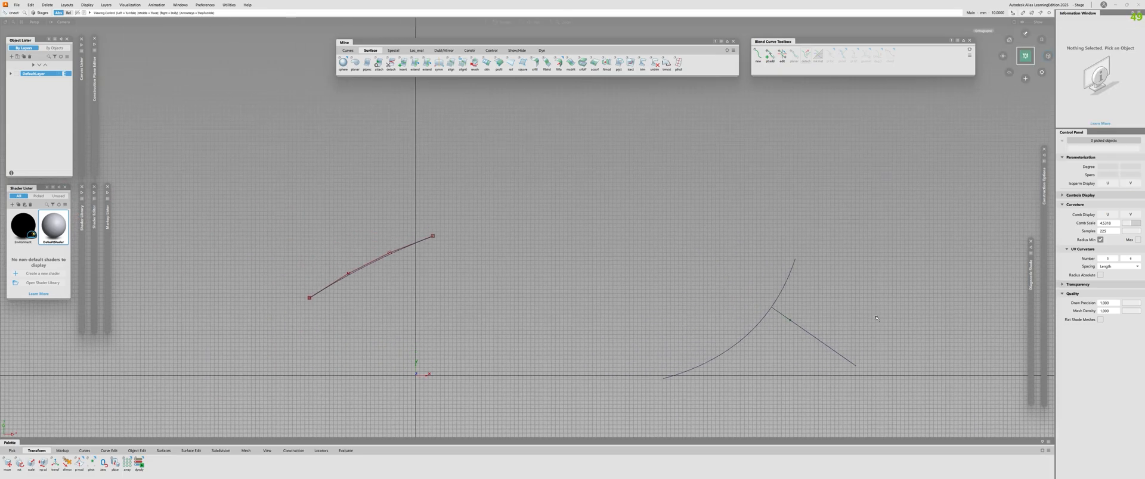
Step: Draw an edit point curve from the first curve's upper end to the straight line's start on the arc
right_click_drag(632, 292, 647, 294, "alt+shift")
key("e")
left_click(427, 237, "ctrl+alt")
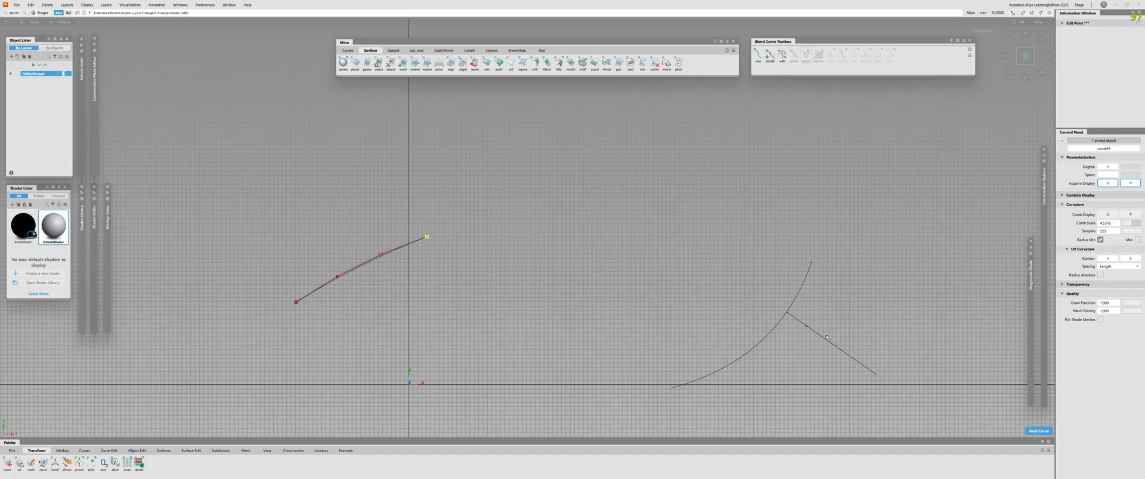
left_click_drag(825, 335, 732, 290, "ctrl+alt")
key("space")
Step: Raise the new connecting curve's degree to 5
key("q")
left_click_drag(604, 276, 659, 323)
key("p")
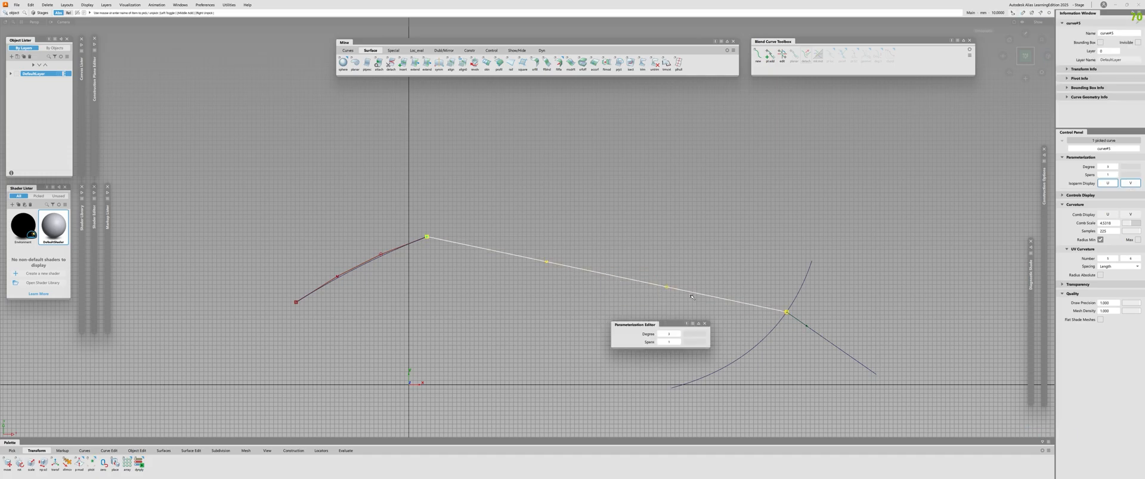
left_click(675, 335)
left_click(675, 334)
Step: Align the connecting curve's start to the first curve with G2 continuity
key("a")
left_click(436, 237)
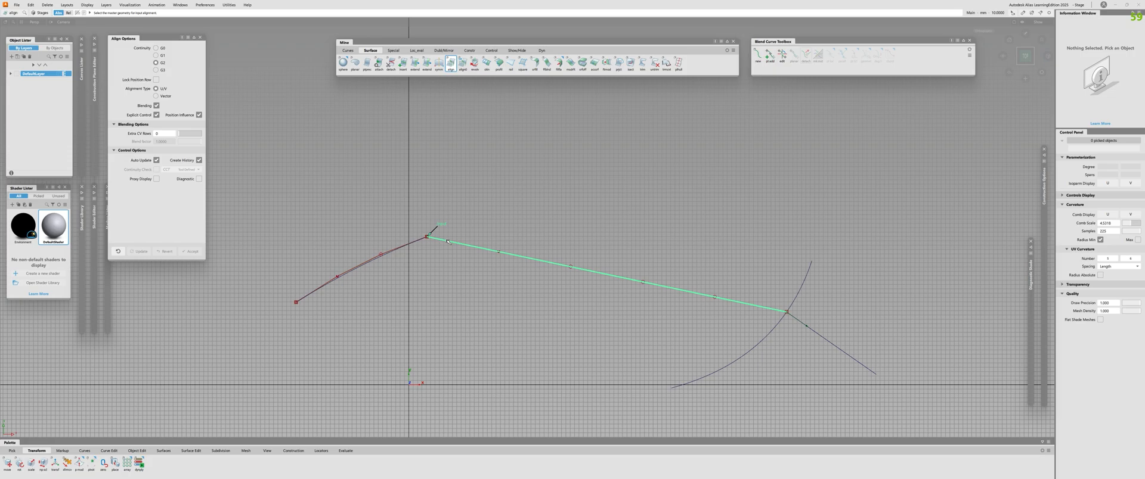
left_click(418, 241)
Step: Align the connecting curve's other end to the perpendicular straight line with G2 continuity
key("a")
left_click(785, 312)
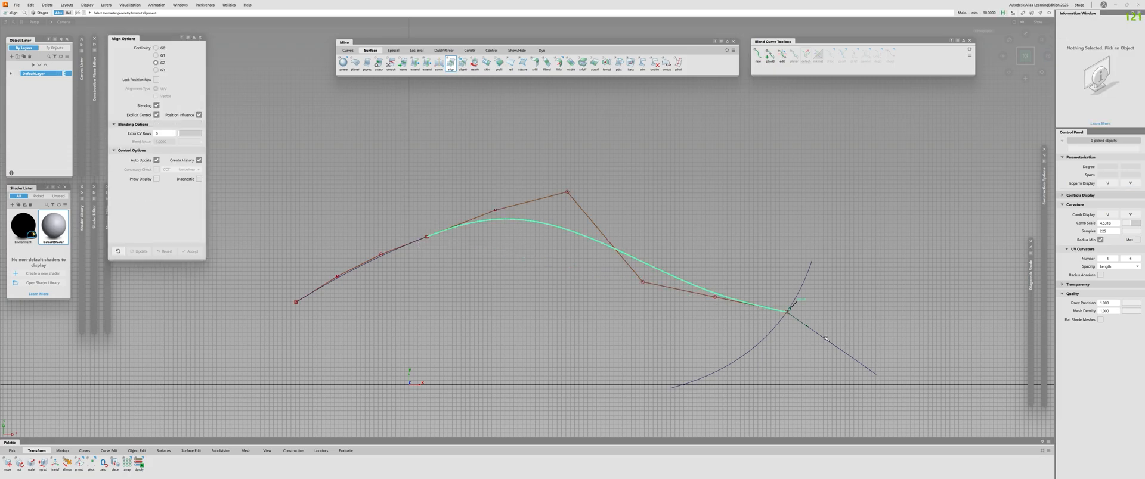
left_click(821, 338)
right_click_drag(821, 338, 700, 294, "alt+shift")
middle_click_drag(700, 293, 644, 277, "alt+shift")
key("a")
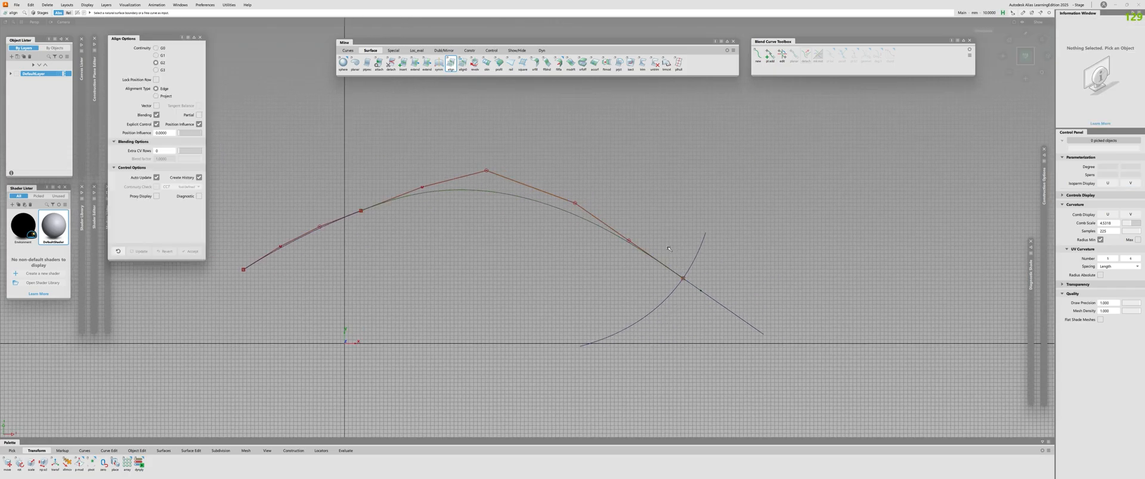
key("Escape")
Step: Pull the connecting curve's tangent and curvature handles at the arc end back toward the middle of the curve
left_click(719, 304)
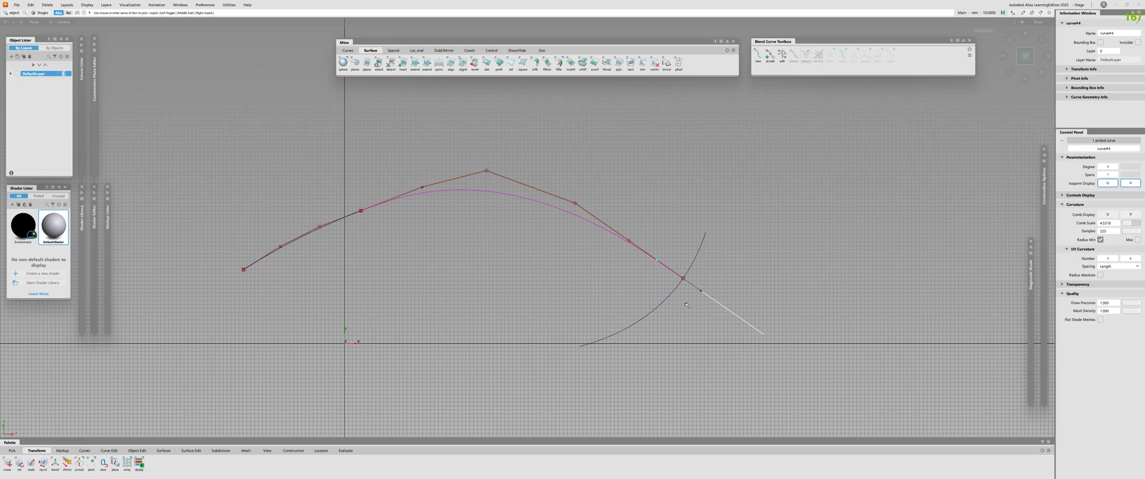
left_click(740, 311)
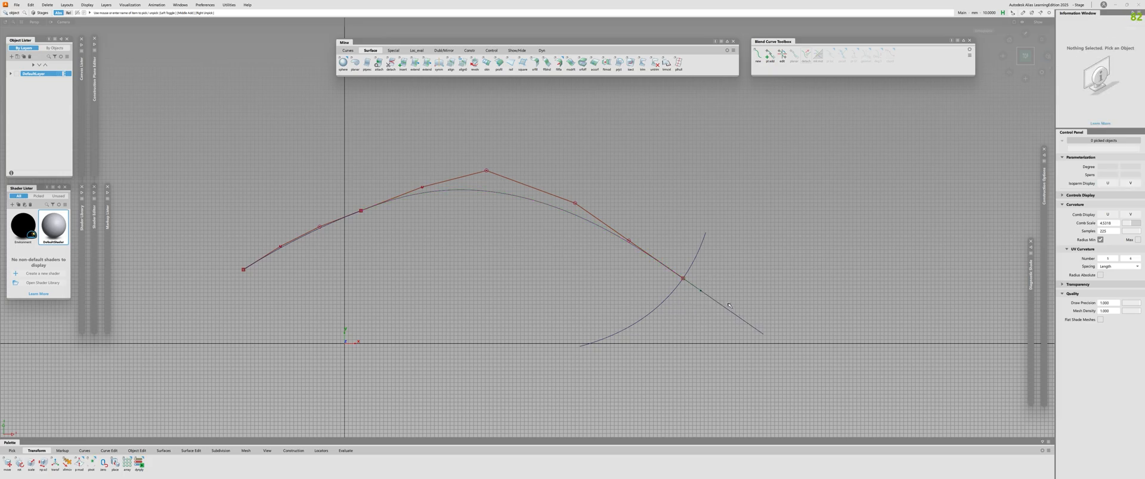
right_click_drag(729, 305, 742, 305, "alt+shift")
key("q")
left_click(567, 208)
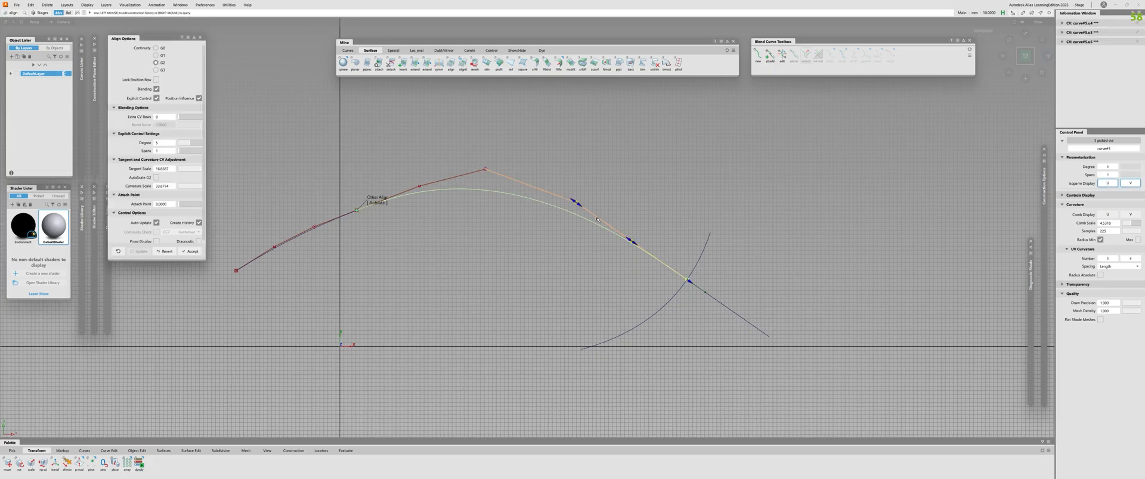
left_click_drag(574, 200, 552, 185)
left_click_drag(631, 241, 616, 231)
key("Escape")
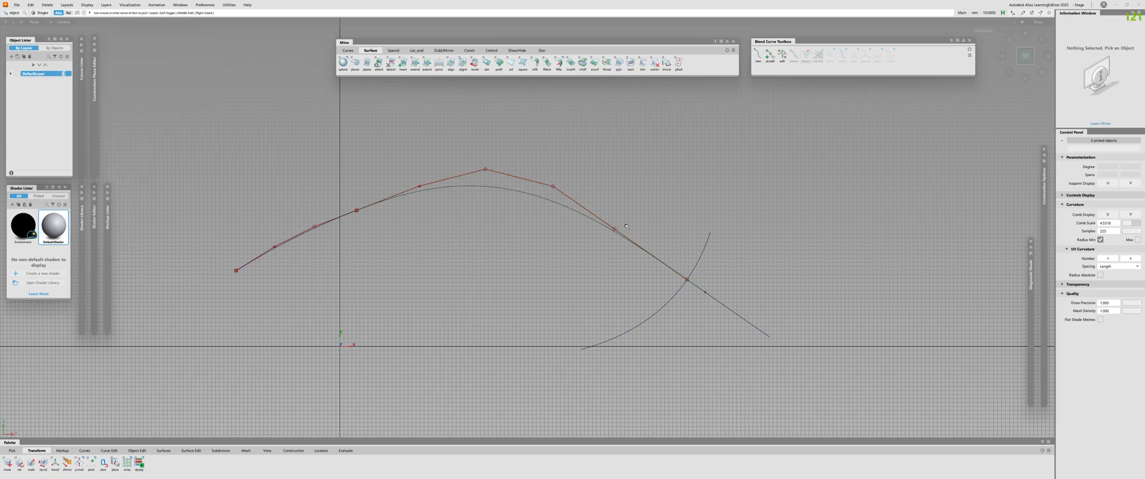
Step: Delete the aligned connecting curve and the construction vector on the straight line
left_click_drag(647, 167, 507, 263)
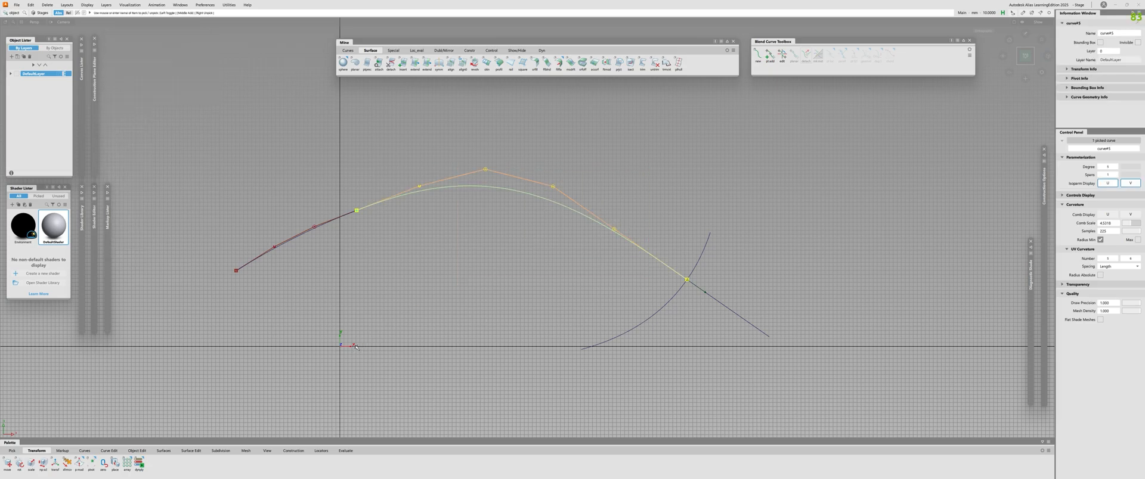
left_click(355, 349)
left_click_drag(631, 136, 507, 264)
key("Delete")
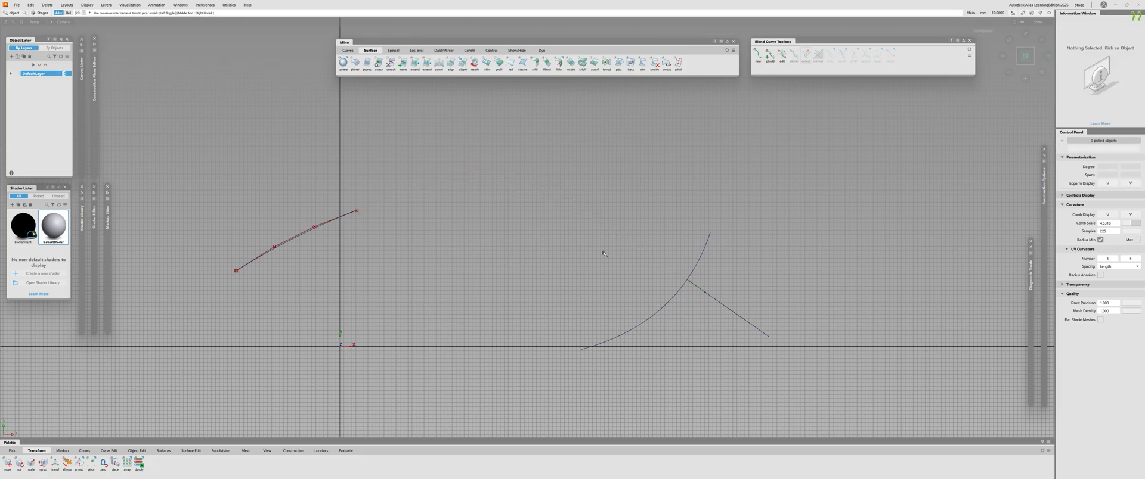
left_click(698, 288)
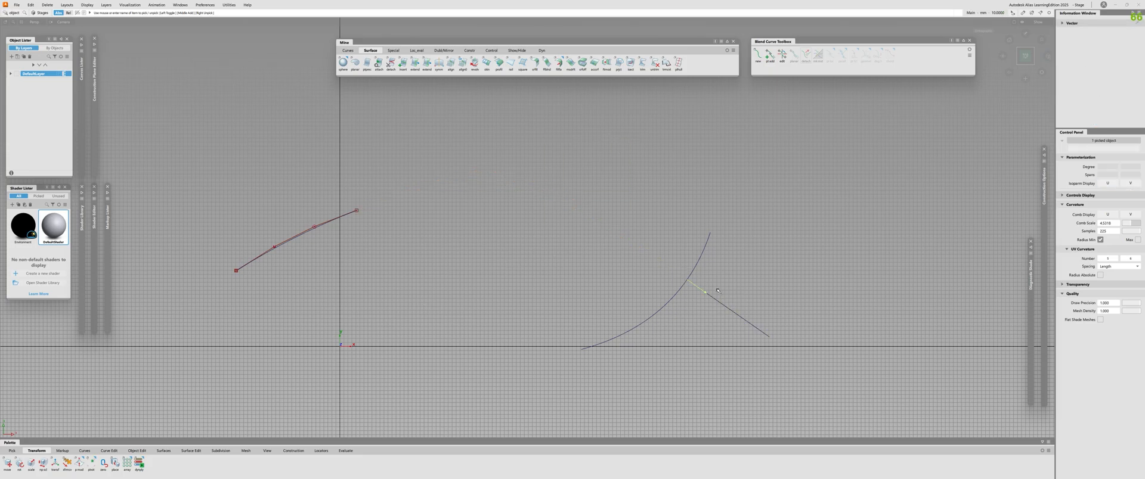
left_click(717, 292)
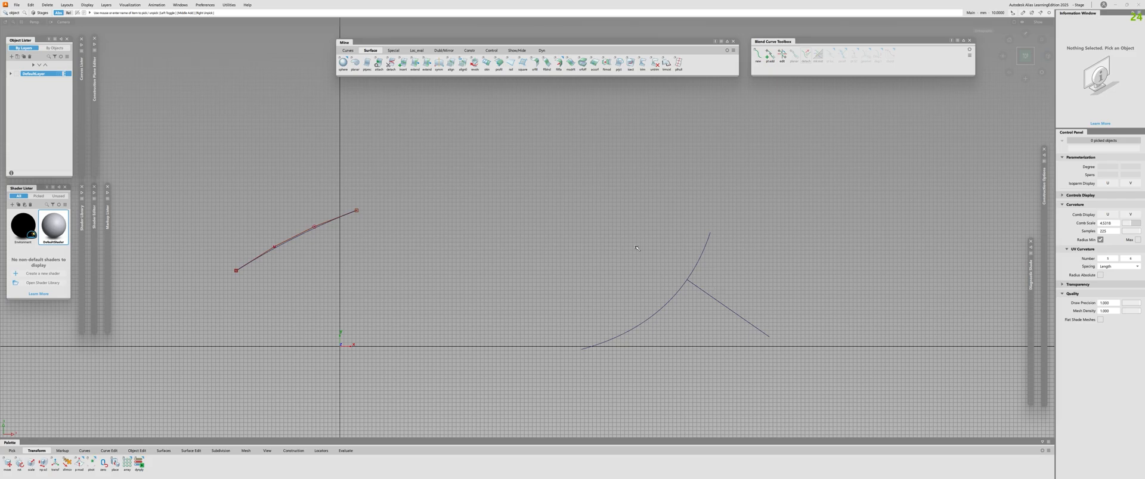
Step: Toggle the control vertex display off for the first curve and on for the second arc and the straight line
left_click_drag(294, 212, 309, 238)
key("ctrl+h")
left_click(469, 338)
left_click_drag(554, 268, 629, 349)
key("ctrl+h")
left_click(649, 349)
left_click(719, 301)
key("ctrl+h")
left_click(692, 348)
Step: Turn the first curve's control vertex display back on
right_click_drag(663, 287, 570, 305, "alt+shift")
middle_click_drag(570, 305, 620, 306, "alt+shift")
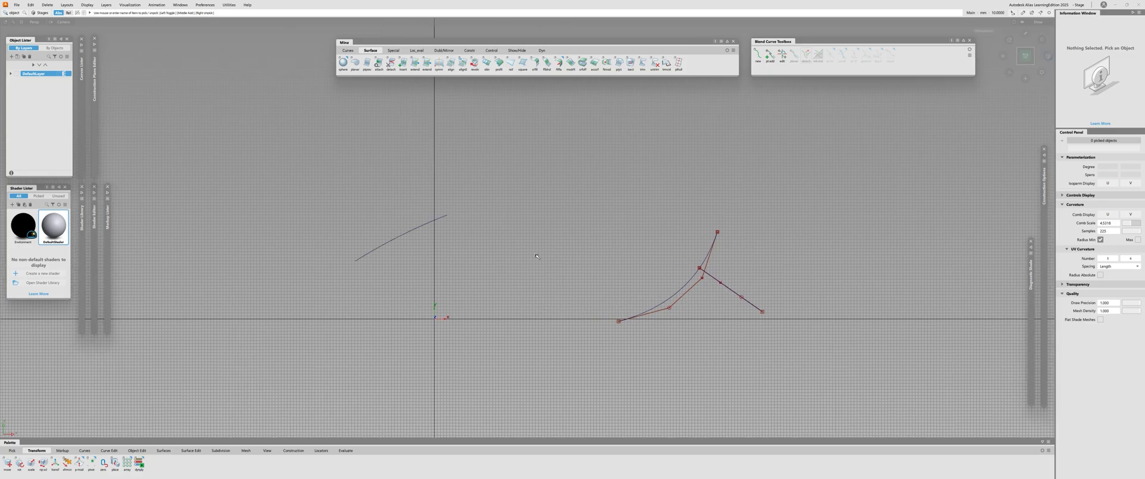
left_click(412, 229)
key("ctrl+h")
left_click(436, 257)
right_click_drag(436, 257, 531, 256, "alt+shift")
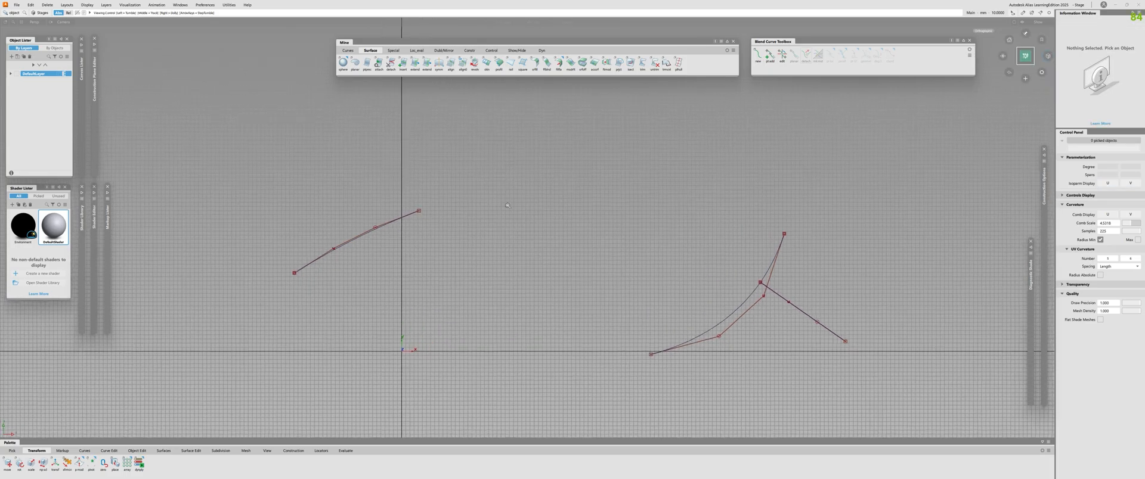
right_click_drag(684, 165, 735, 164, "alt+shift")
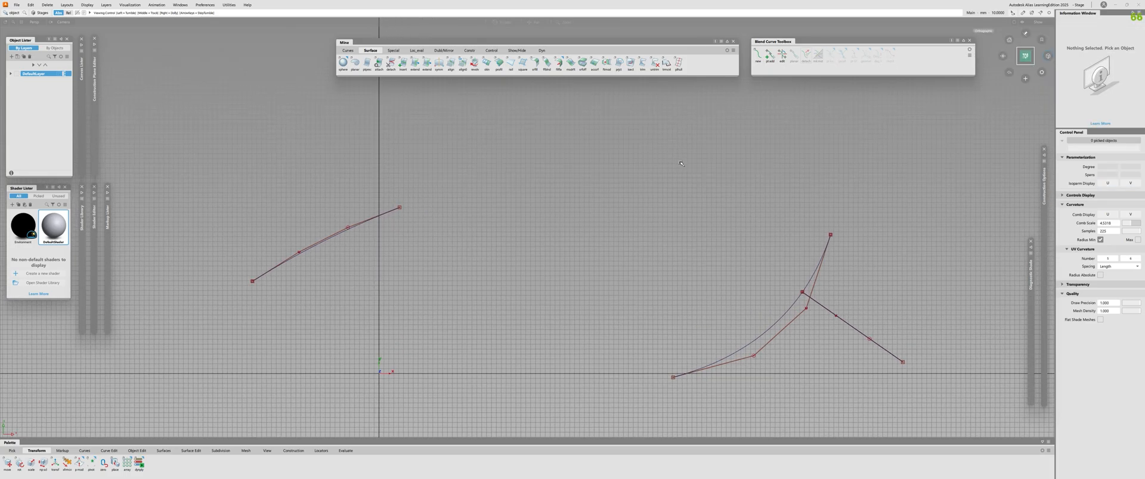
Step: Select the first curve, the second arc and the straight line, and delete all three
middle_click_drag(735, 164, 693, 191, "alt+shift")
left_click_drag(267, 184, 307, 286)
left_click_drag(659, 291, 780, 390)
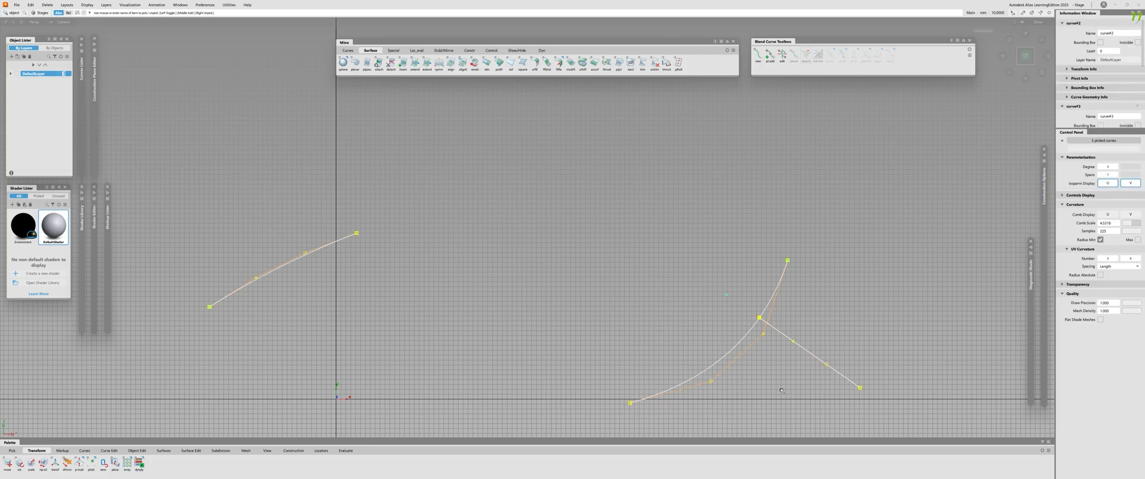
key("Delete")
Step: Create a blend curve through three freely placed points, forming a wide arch
middle_click_drag(635, 349, 462, 275, "ctrl+shift")
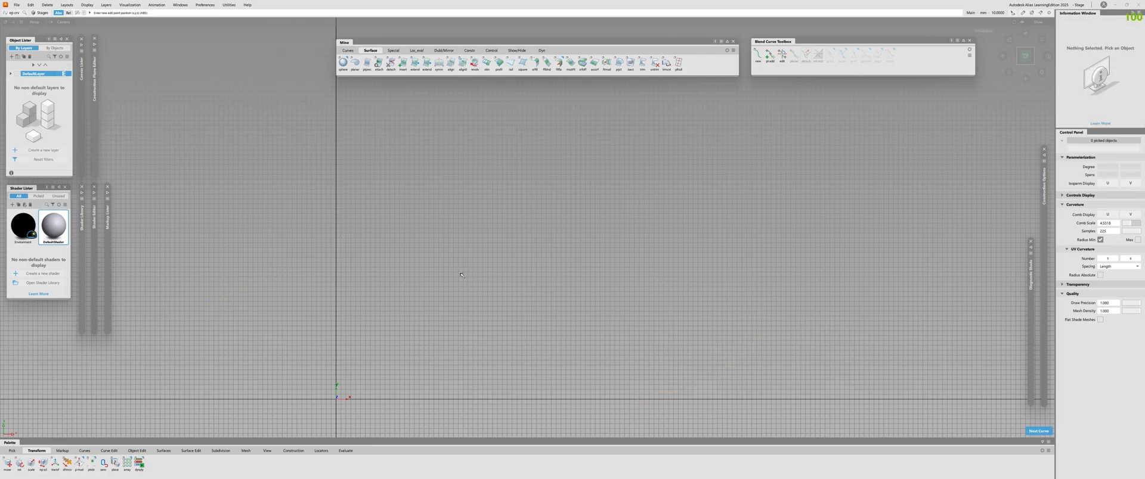
left_click(757, 55)
left_click(330, 245)
left_click(537, 140)
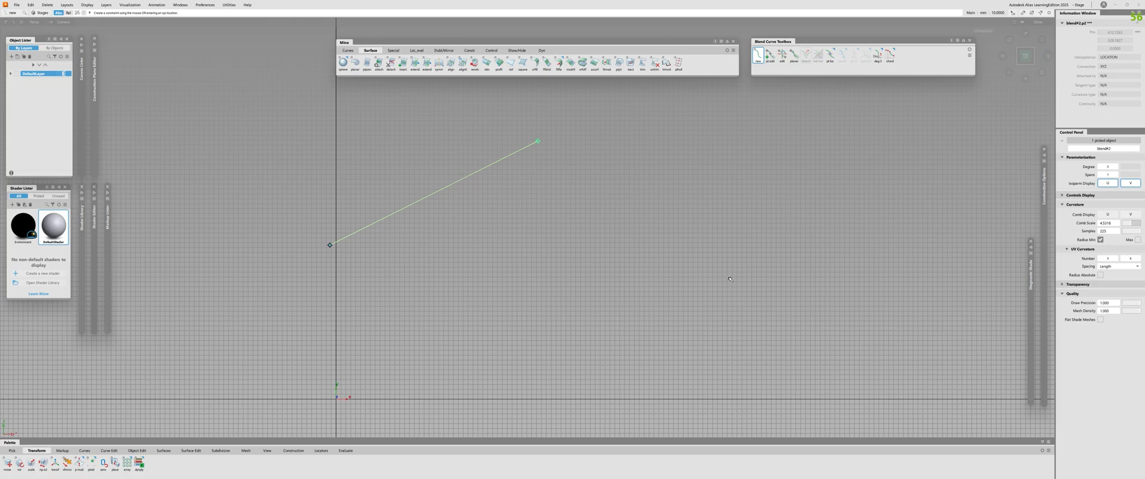
left_click(734, 279)
Step: Create a second blend curve starting from a point on the arch's descending side and ending up beyond its far end
left_click(593, 156)
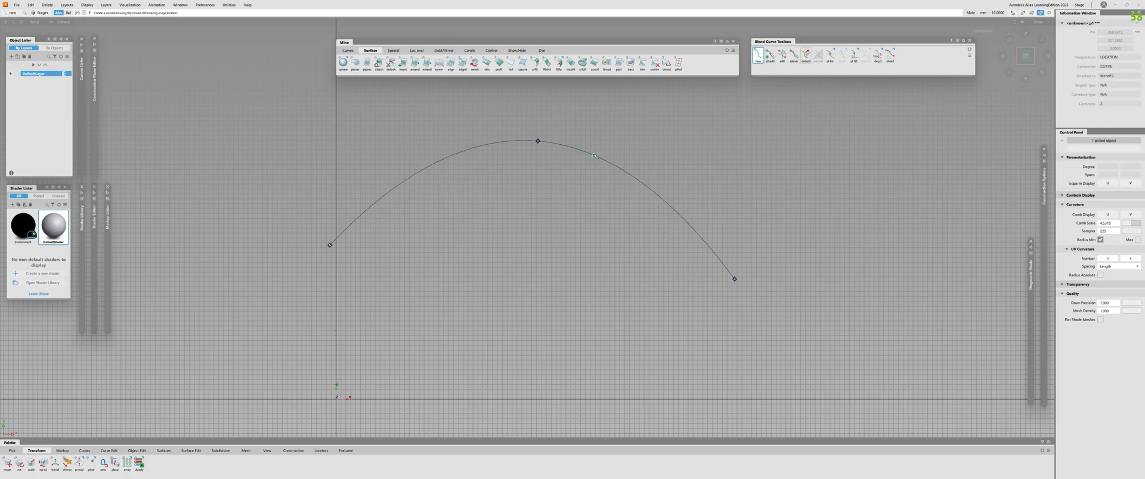
left_click(948, 101)
right_click_drag(715, 171, 759, 171, "alt+shift")
middle_click_drag(759, 171, 741, 212, "alt+shift")
right_click_drag(525, 177, 601, 177, "alt+shift")
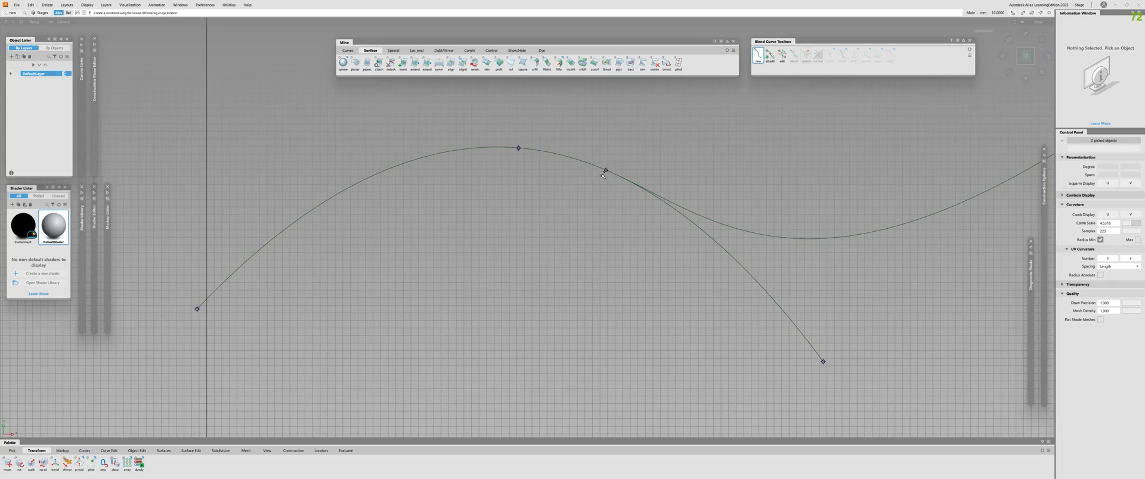
Step: Pick the second blend curve's start point and examine how it attaches to the first blend curve
left_click_drag(625, 216, 625, 360, "ctrl+shift")
left_click(606, 170)
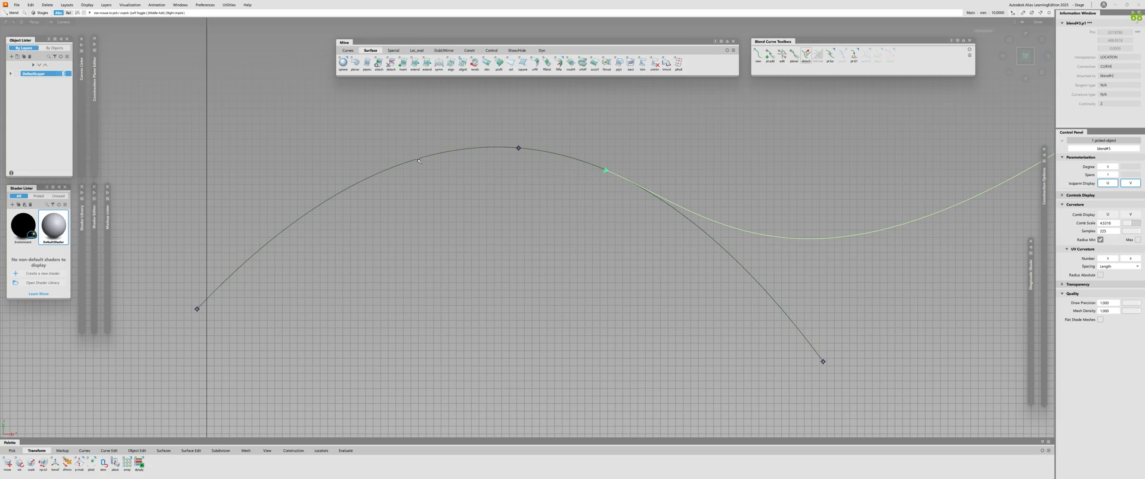
right_click_drag(419, 161, 636, 209, "alt+shift")
left_click(654, 137)
middle_click_drag(636, 209, 595, 280, "alt+shift")
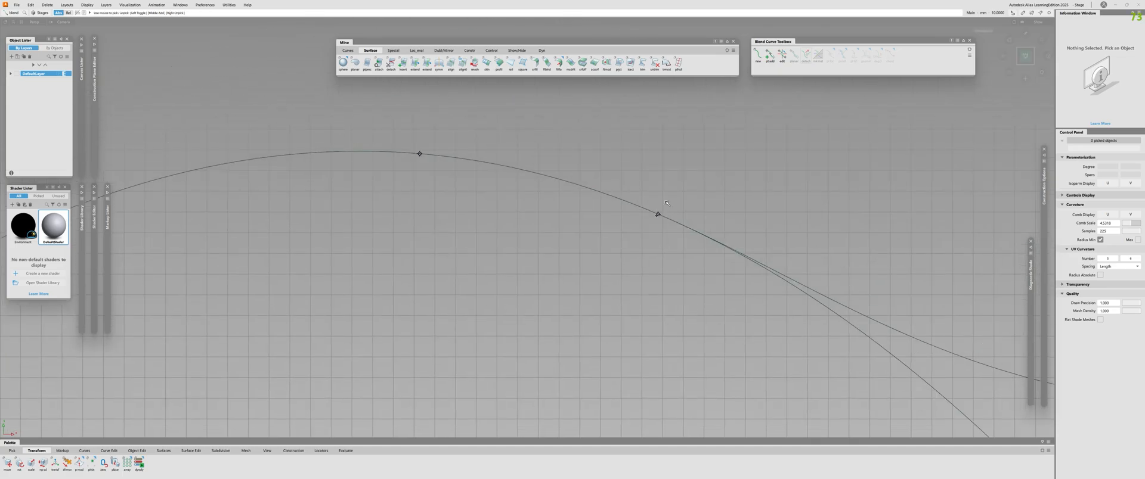
right_click_drag(666, 204, 669, 216, "alt+shift")
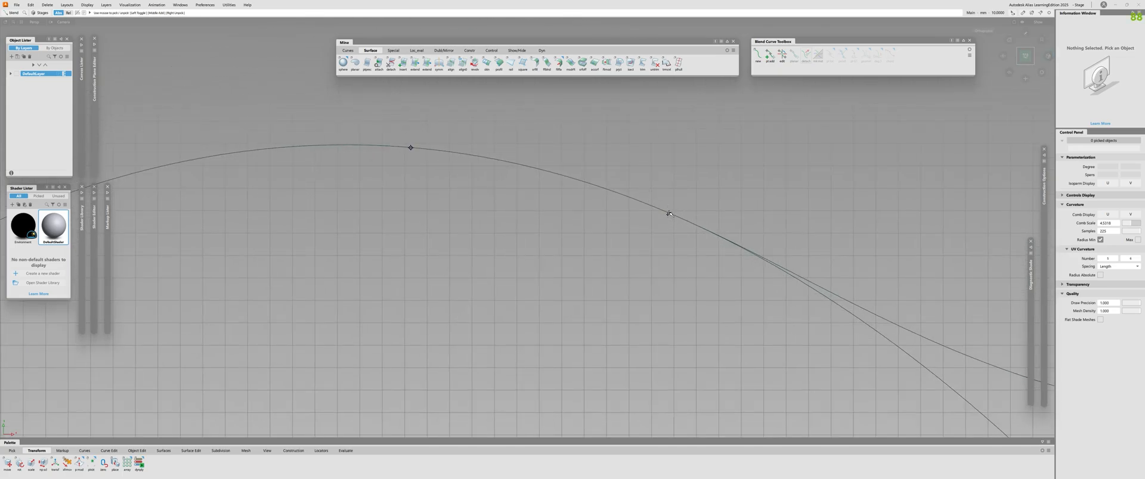
Step: Pick the second blend curve's start point and view its attachment with both curves in full
right_click_drag(528, 178, 627, 232, "alt+shift")
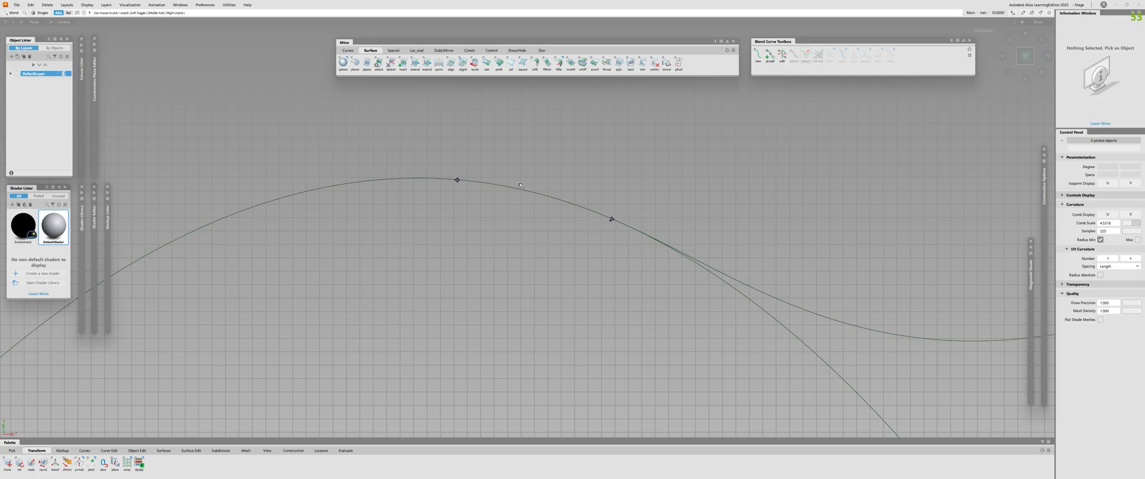
right_click_drag(662, 273, 630, 194, "alt+shift")
left_click_drag(624, 201, 624, 346, "ctrl+shift")
left_click(575, 223)
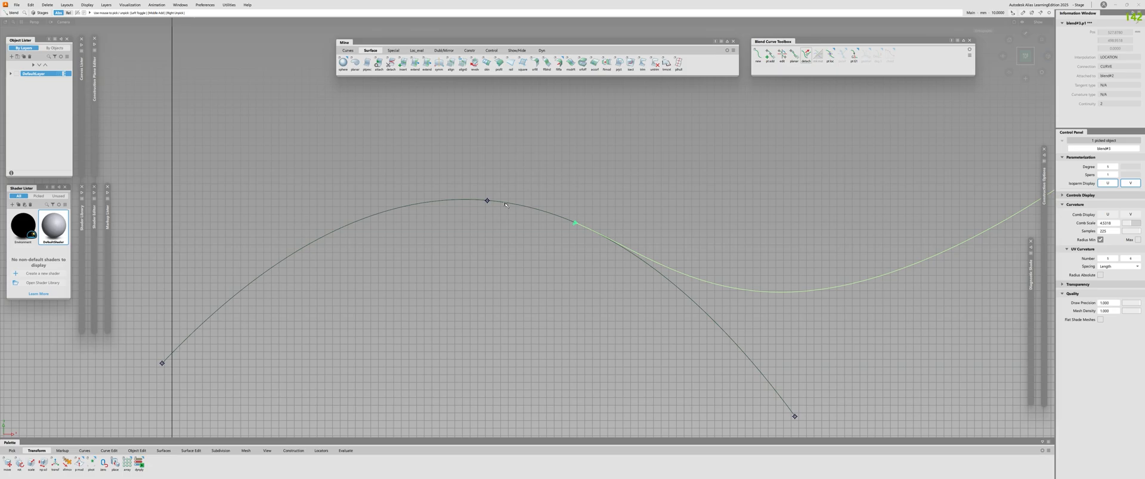
right_click_drag(536, 170, 375, 201, "alt+shift")
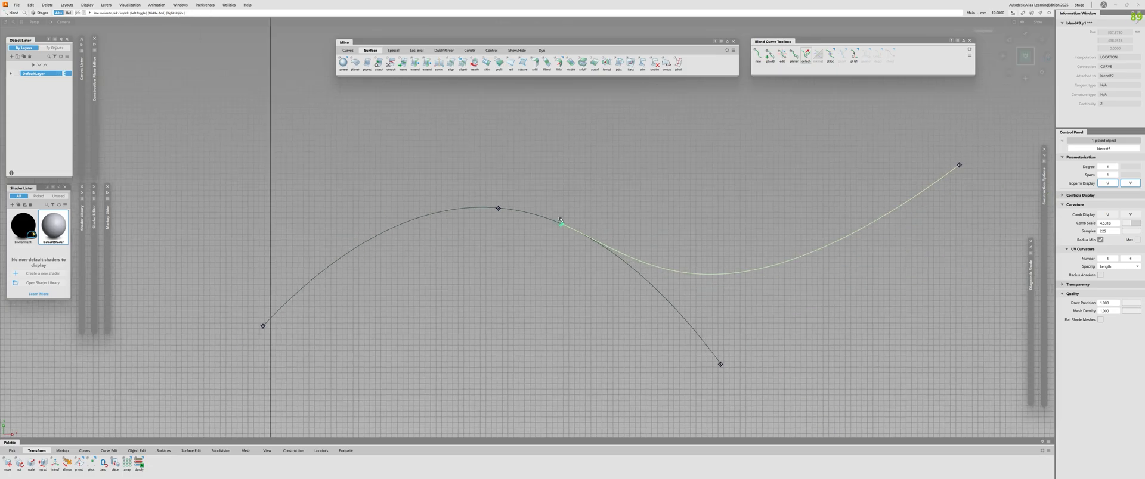
middle_click_drag(725, 276, 670, 240, "alt+shift")
mouse_move(670, 240)
right_mouse_down("alt+shift")
mouse_move(497, 240)
mouse_move(673, 239)
right_mouse_up("alt+shift")
Step: Pick the second blend curve's start point again and slide it back and forth along the arch with Move
left_click(495, 189)
left_click_drag(654, 165, 656, 309, "ctrl+shift")
left_click(507, 185)
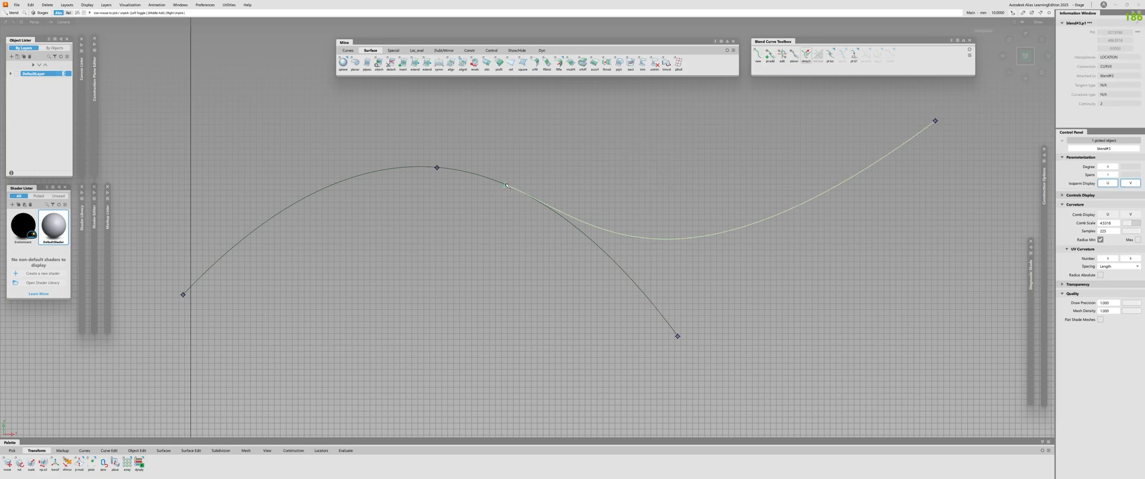
left_click(8, 464)
left_click_drag(470, 214, 439, 295)
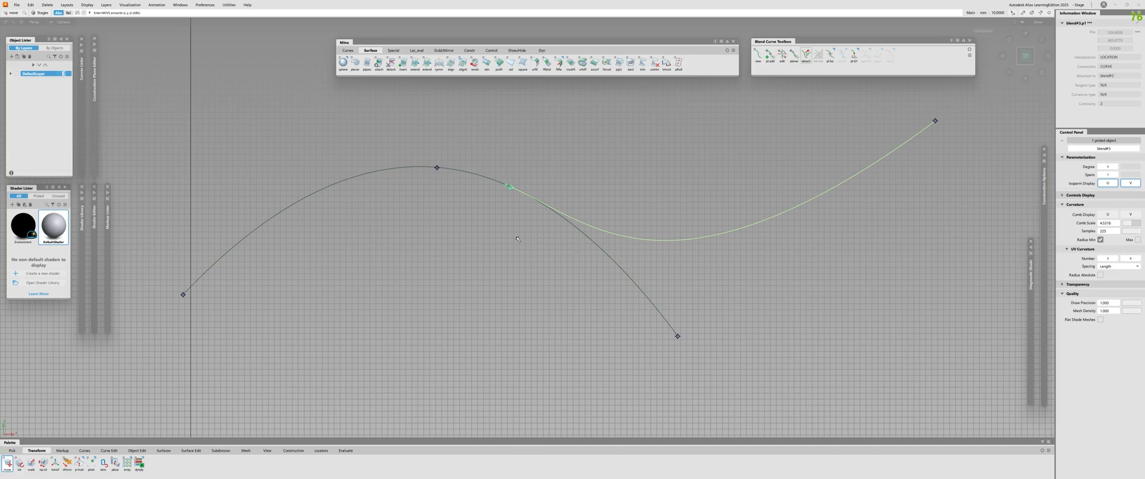
left_click_drag(518, 239, 331, 263)
Step: Dissociate the second blend curve's start point from the arch and move it to a free position above the arch
left_click(807, 56)
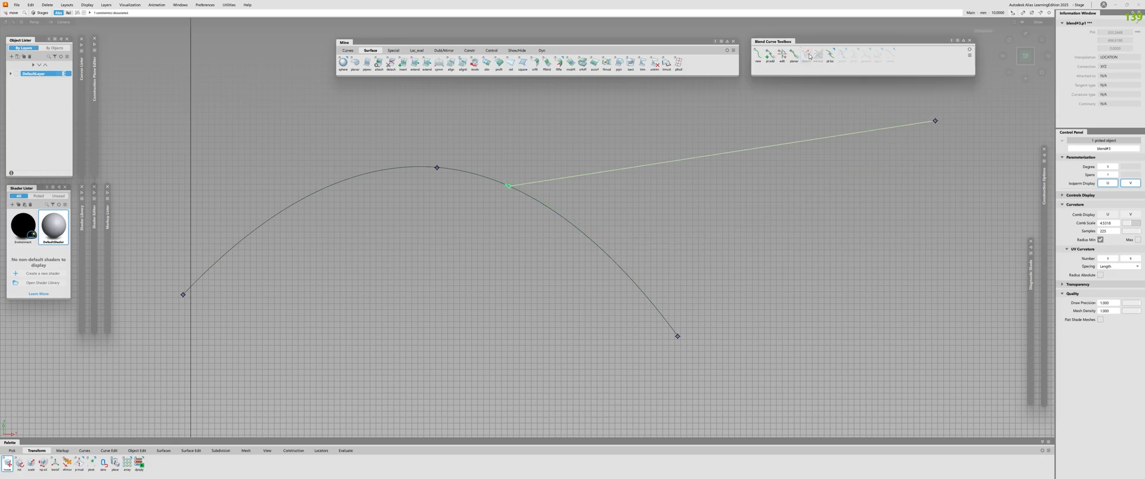
left_click_drag(465, 323, 561, 285)
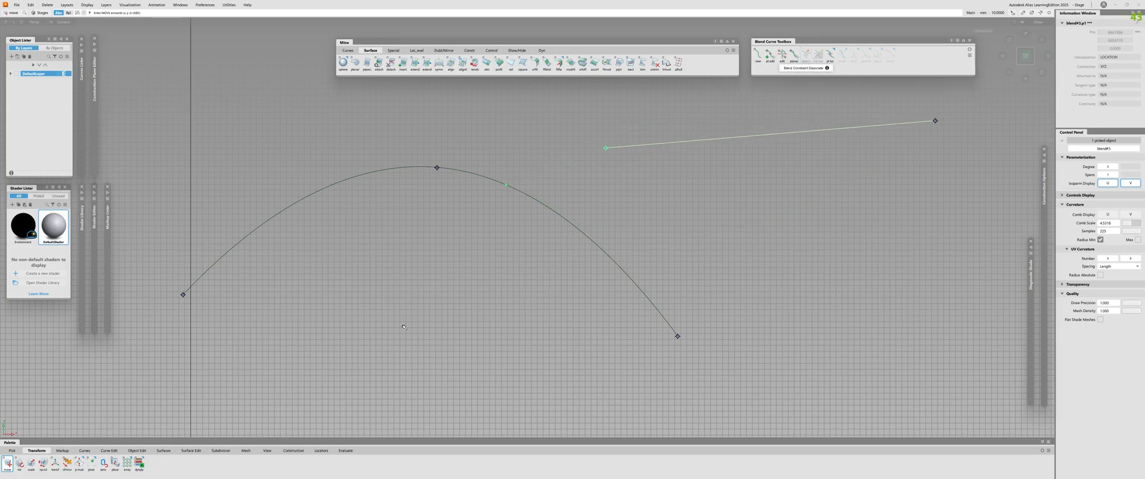
key("Escape")
Step: Select both the arch and the detached second blend curve and delete them
left_click_drag(454, 298, 454, 442, "ctrl+shift")
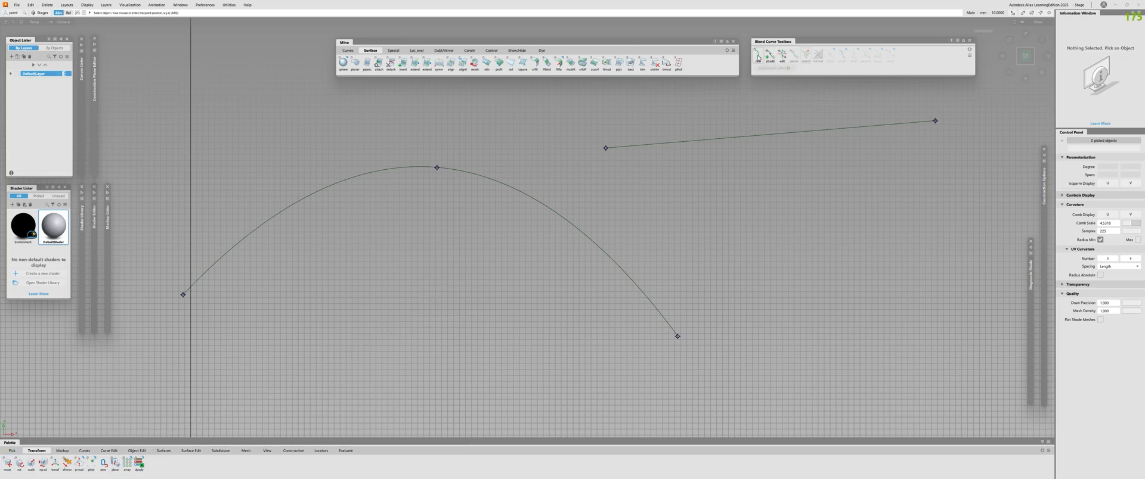
right_click_drag(583, 202, 561, 203, "alt+shift")
middle_click_drag(561, 202, 545, 220, "alt+shift")
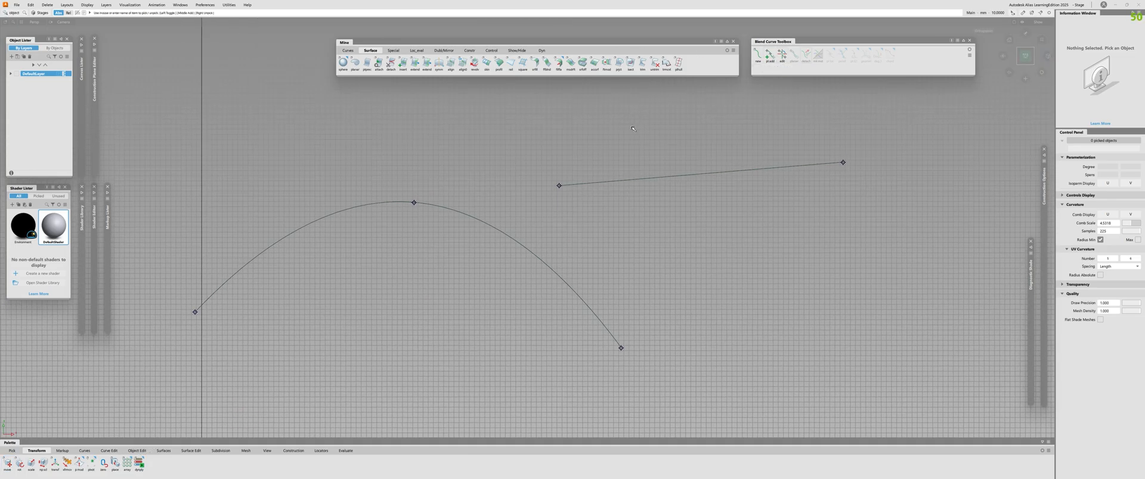
left_click(620, 181)
left_click(506, 230)
key("Delete")
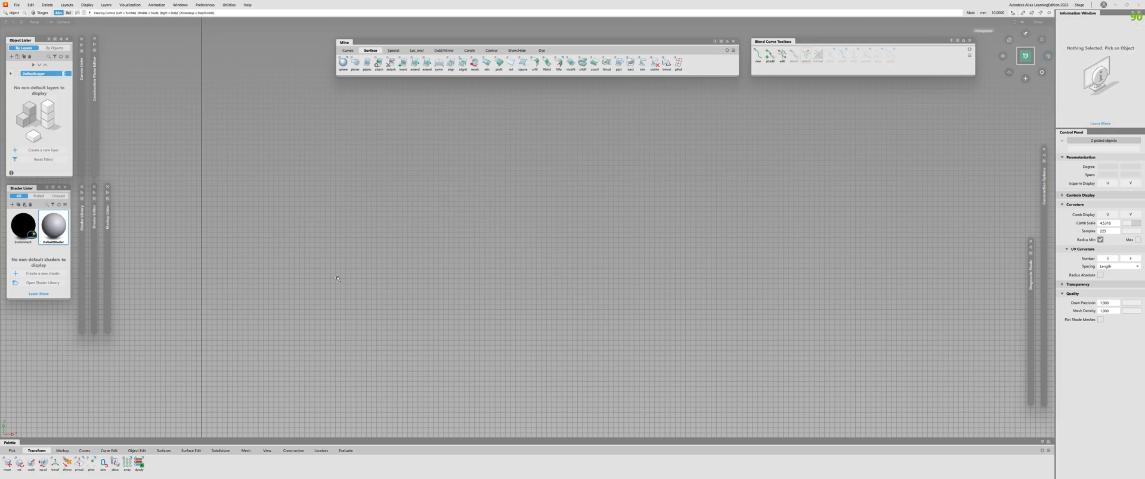
Step: Review the New Edit Point Curve options and start the tool with uniform knot spacing and curve degree 3
middle_click_drag(337, 279, 401, 240, "alt+shift")
right_click_drag(401, 240, 453, 307, "alt+shift")
middle_click_drag(402, 306, 509, 183, "alt+shift")
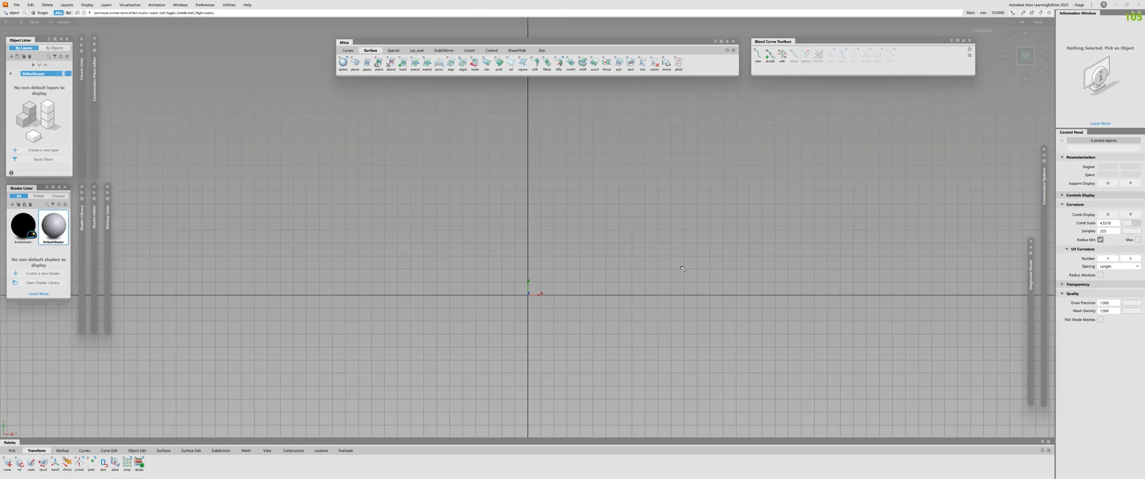
middle_click_drag(630, 116, 608, 166, "alt+shift")
right_click_drag(608, 166, 595, 174, "alt+shift")
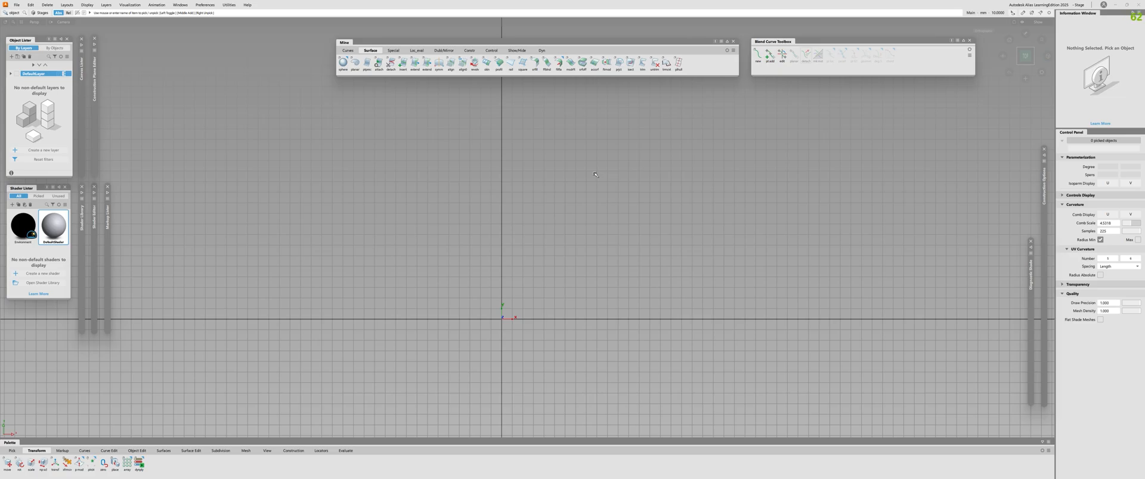
left_click(347, 50)
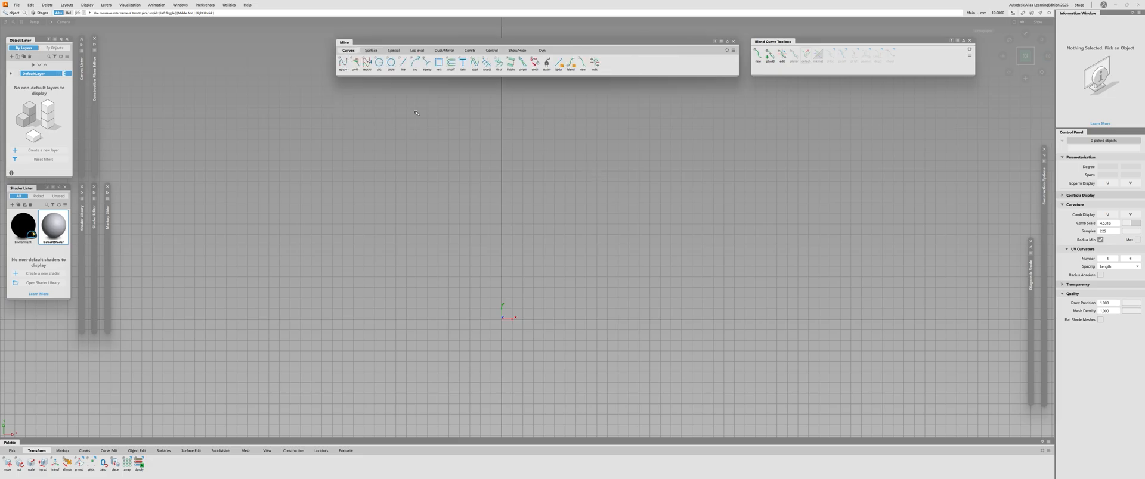
double_click(343, 63)
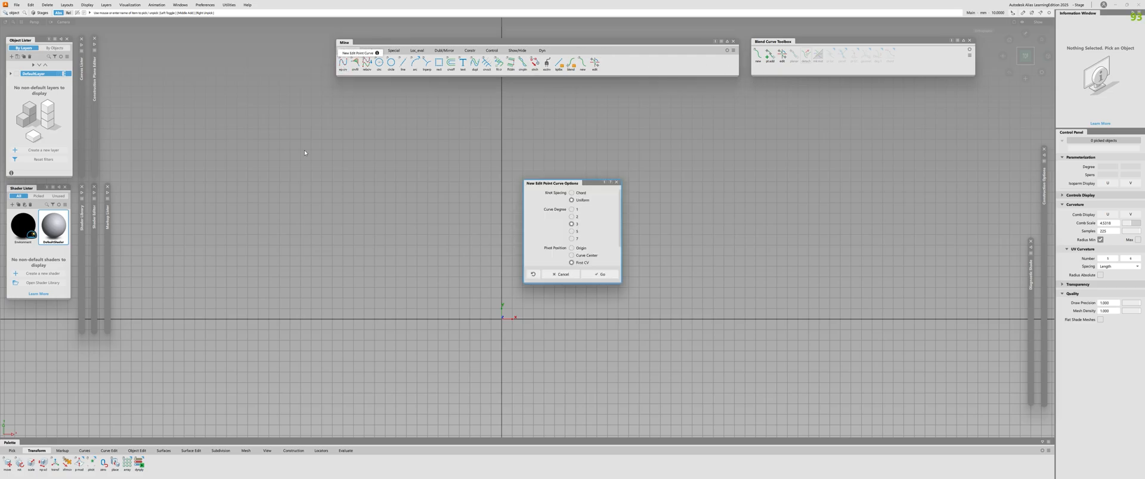
left_click_drag(564, 183, 416, 170)
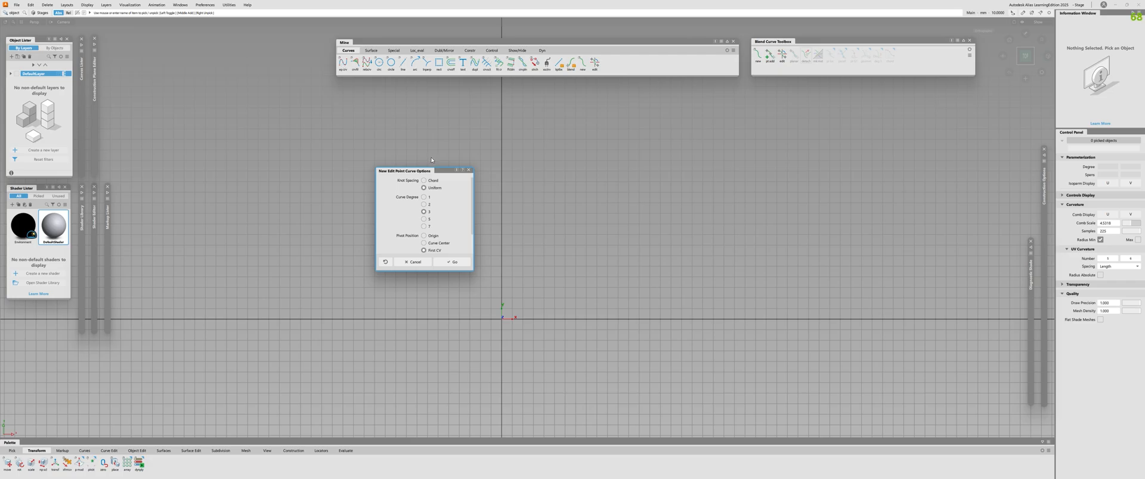
left_click_drag(431, 172, 407, 140)
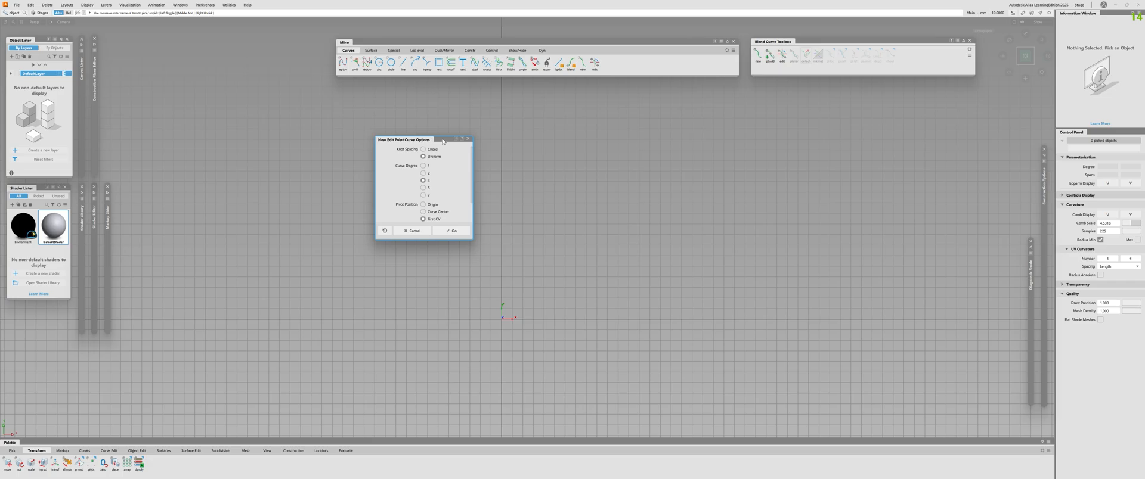
left_click_drag(440, 139, 450, 133)
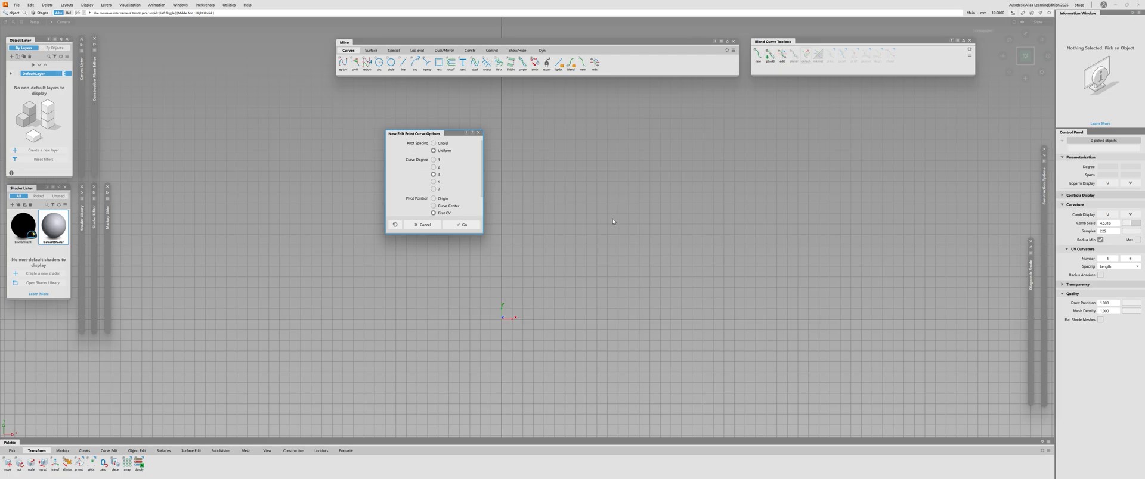
left_click(465, 225)
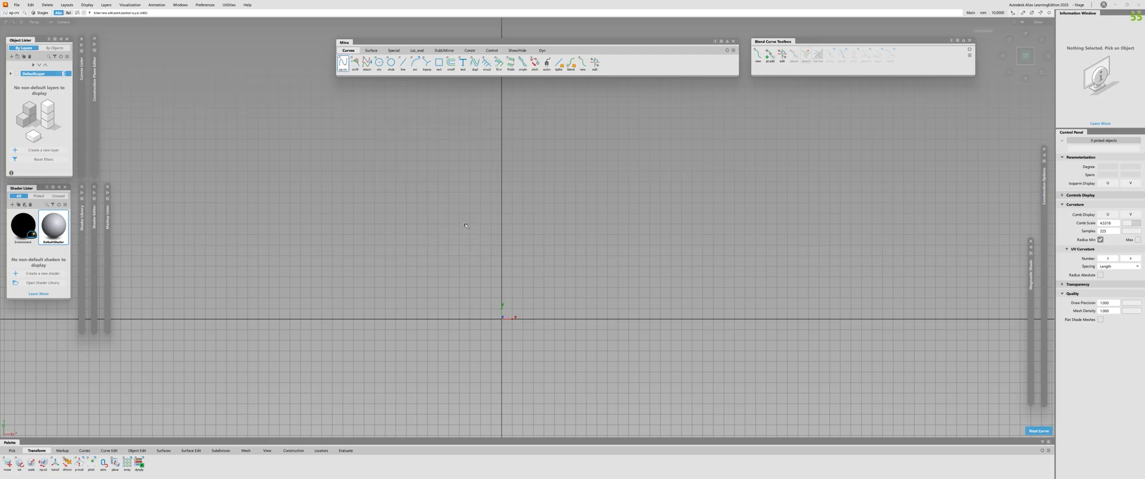
Step: Draw an edit point curve through three freely placed points, forming a wide arch
left_click(486, 205)
left_click(699, 134)
key("Escape")
right_click_drag(864, 240, 771, 81, "alt+shift")
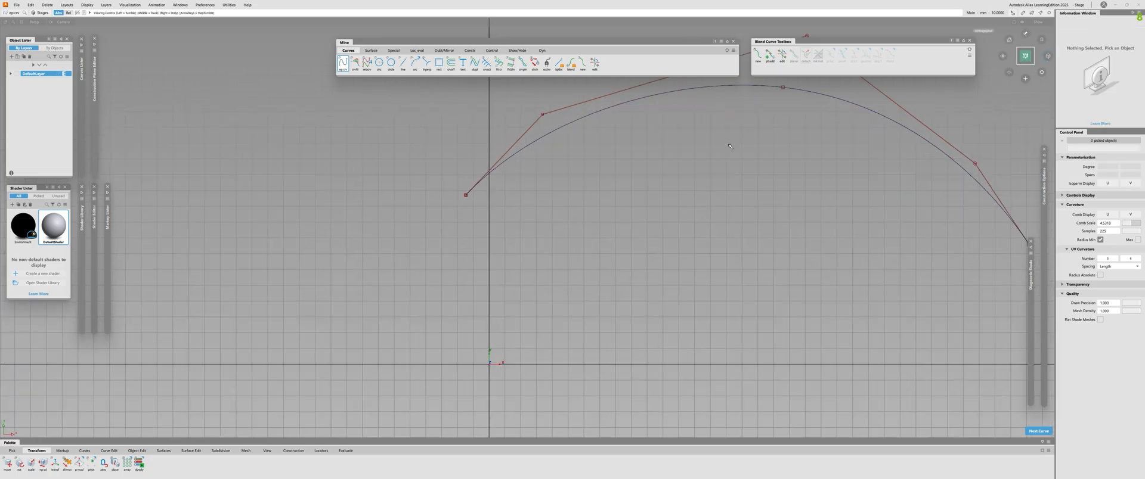
middle_click_drag(770, 80, 705, 140, "alt+shift")
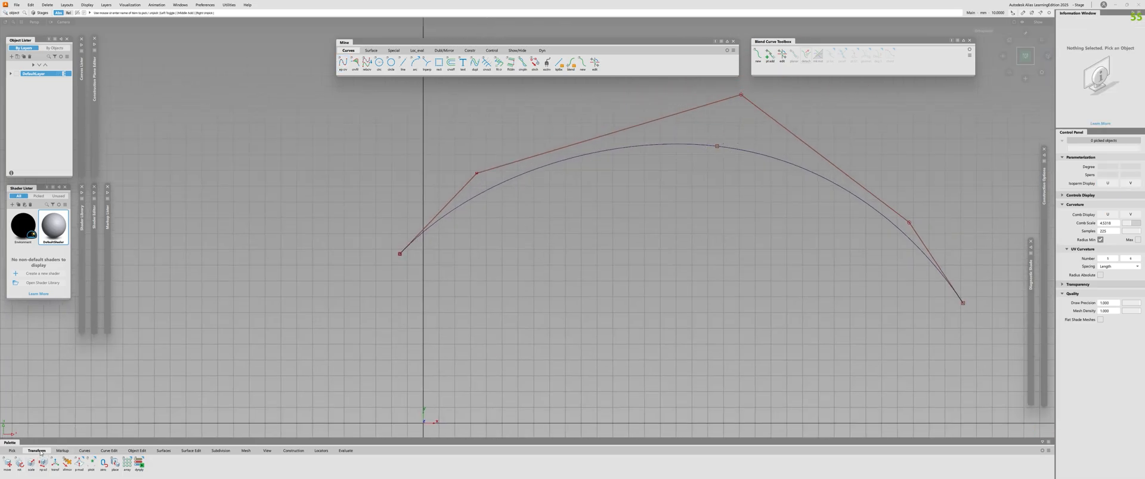
Step: Pick the middle edit point of the arch curve and shift it slightly with Move
left_click(12, 451)
left_click(78, 463)
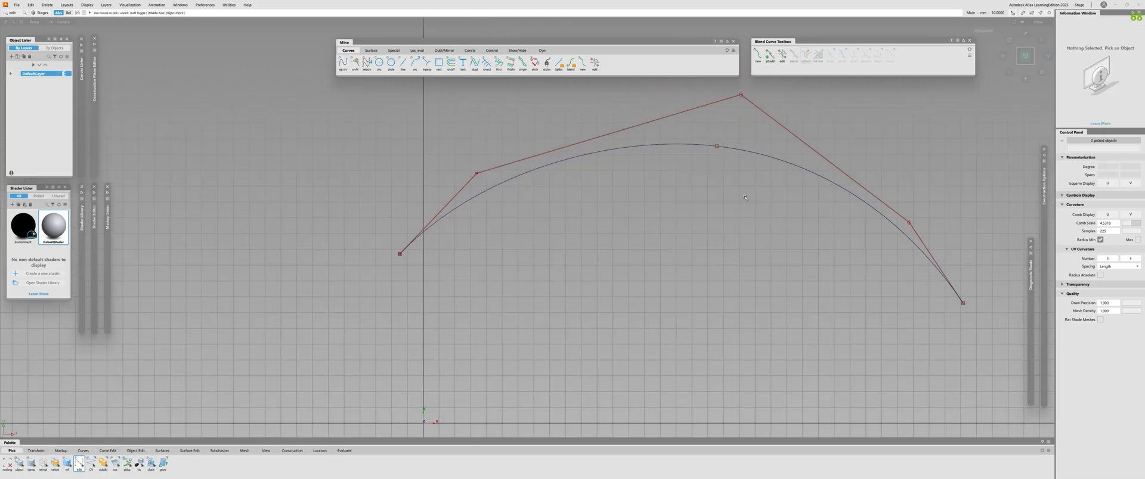
left_click(717, 146)
left_click(36, 451)
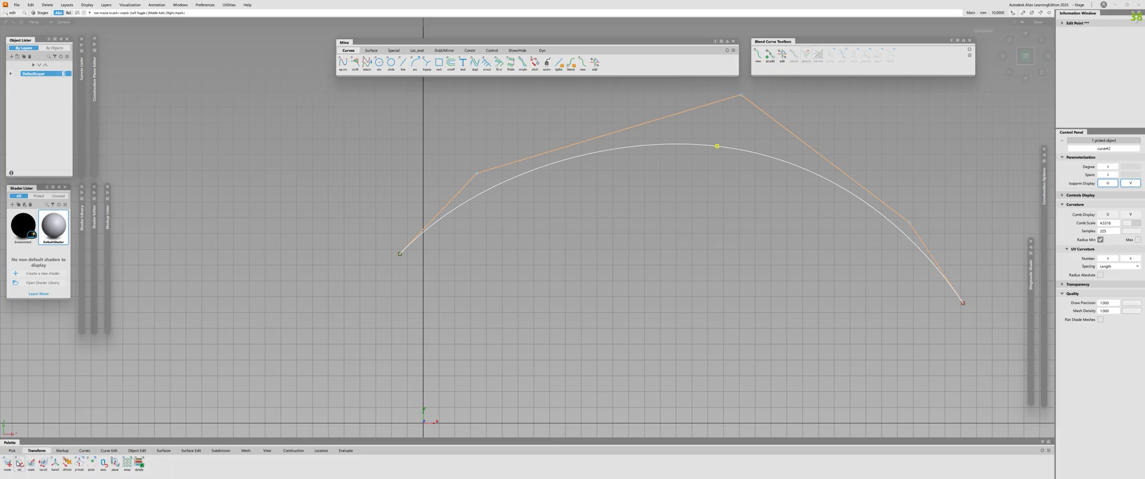
left_click(7, 464)
mouse_move(688, 286)
left_mouse_down()
mouse_move(692, 255)
mouse_move(667, 304)
mouse_move(680, 292)
left_mouse_up()
right_click_drag(680, 292, 694, 243, "alt+shift")
middle_click_drag(694, 244, 602, 272, "alt+shift")
left_click_drag(570, 299, 578, 294)
right_click_drag(578, 294, 590, 316, "alt+shift")
left_click_drag(576, 307, 602, 183, "ctrl+shift")
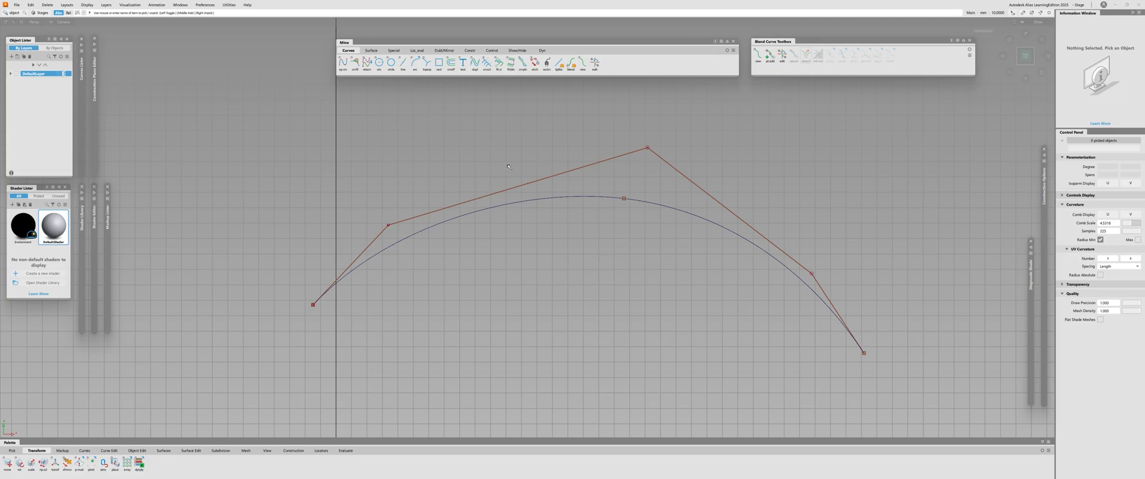
Step: Select the whole arch curve and examine the knot spacing and degree settings in the New Edit Point Curve options
left_click_drag(620, 164, 656, 256)
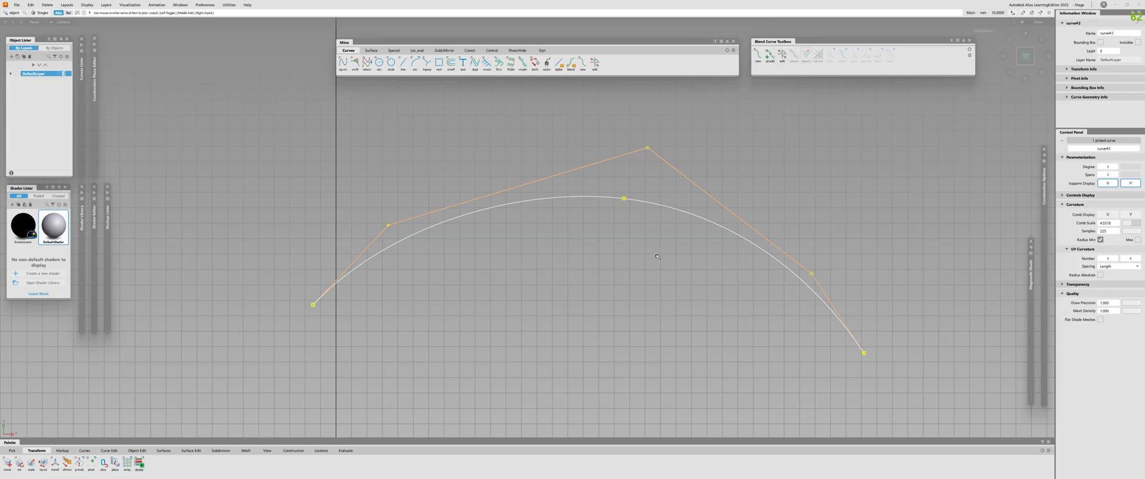
double_click(343, 63)
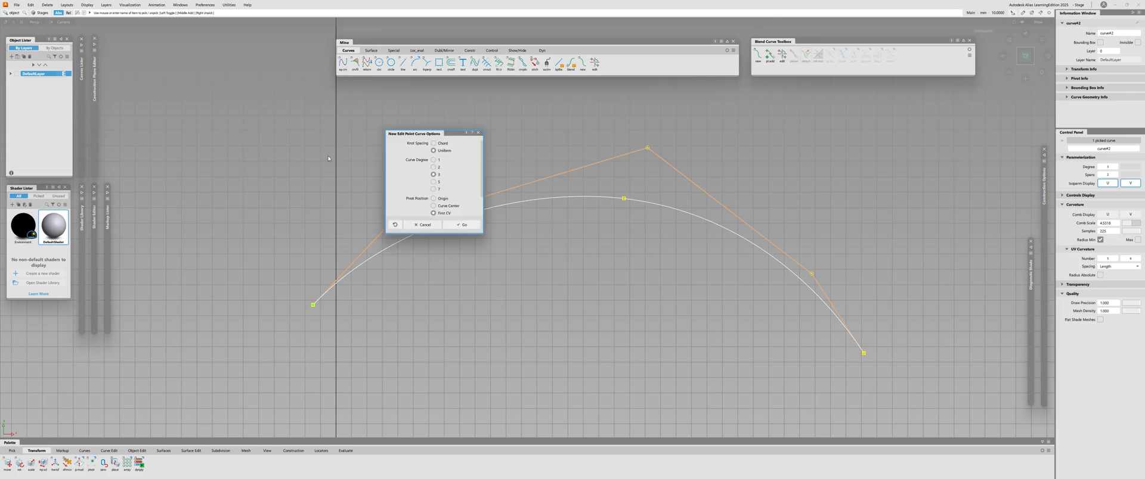
left_click_drag(449, 134, 460, 124)
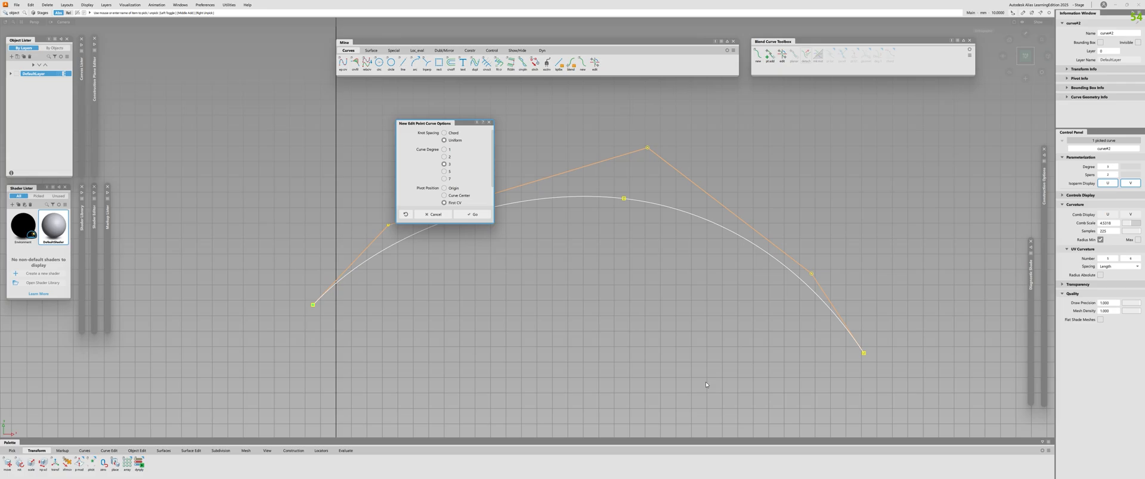
left_click_drag(438, 125, 444, 119)
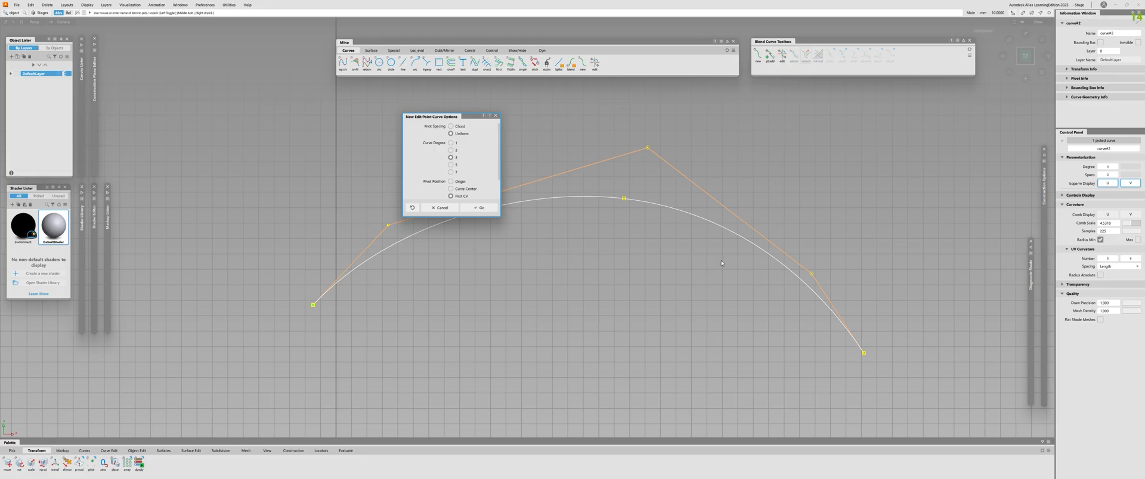
left_click_drag(463, 117, 392, 126)
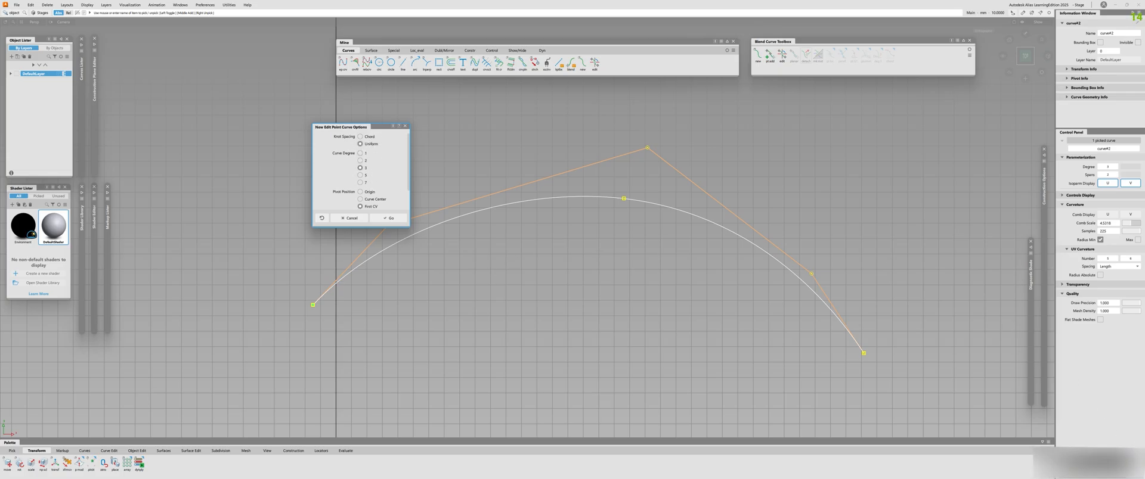
Step: Quit Telegram running in the background and return to the modeling window
key("super")
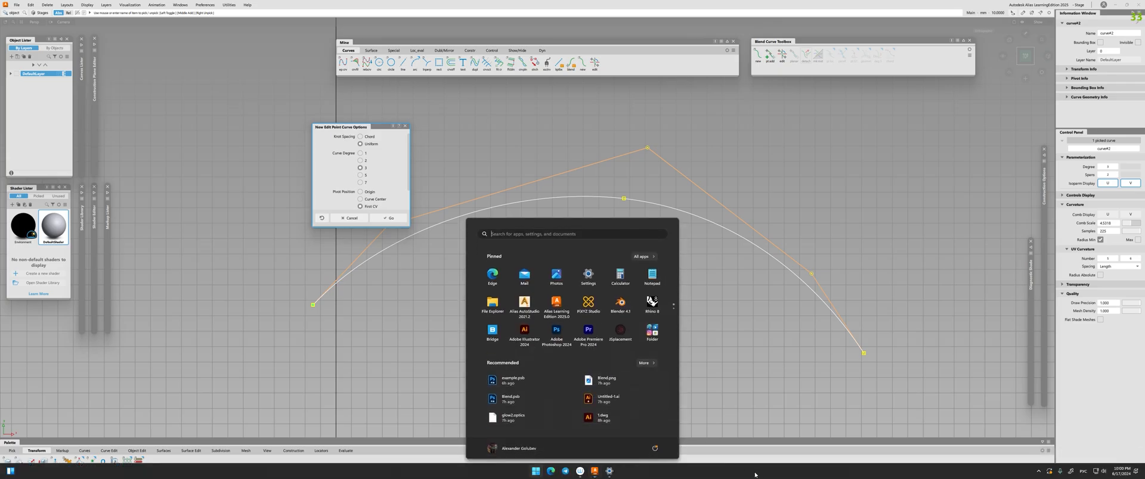
left_click(1038, 471)
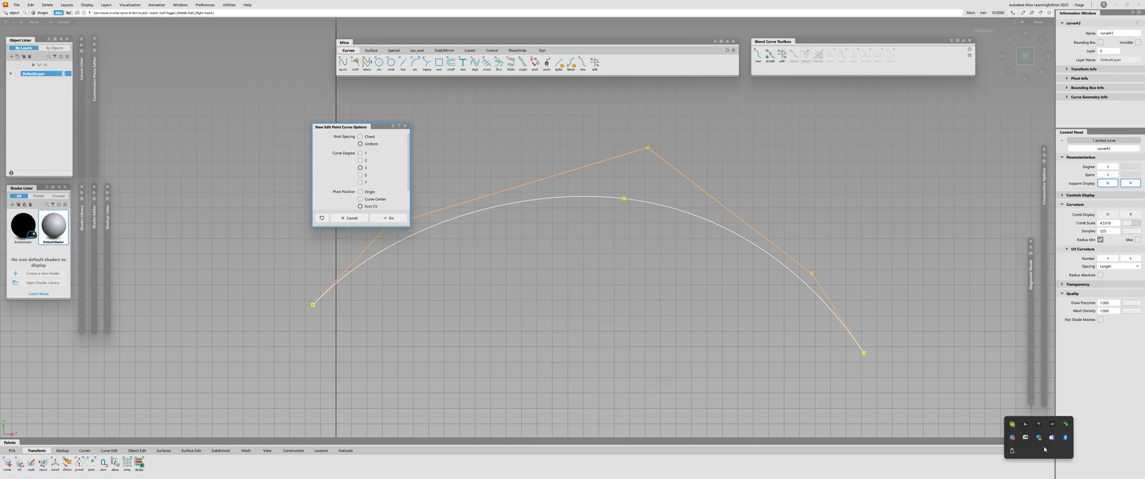
right_click(1014, 437)
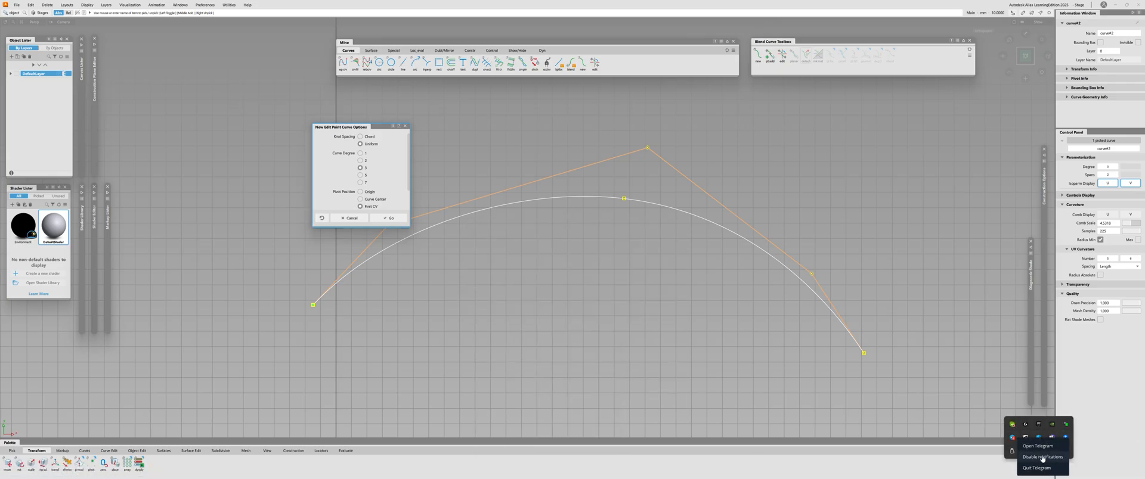
left_click(1040, 467)
left_click(588, 276)
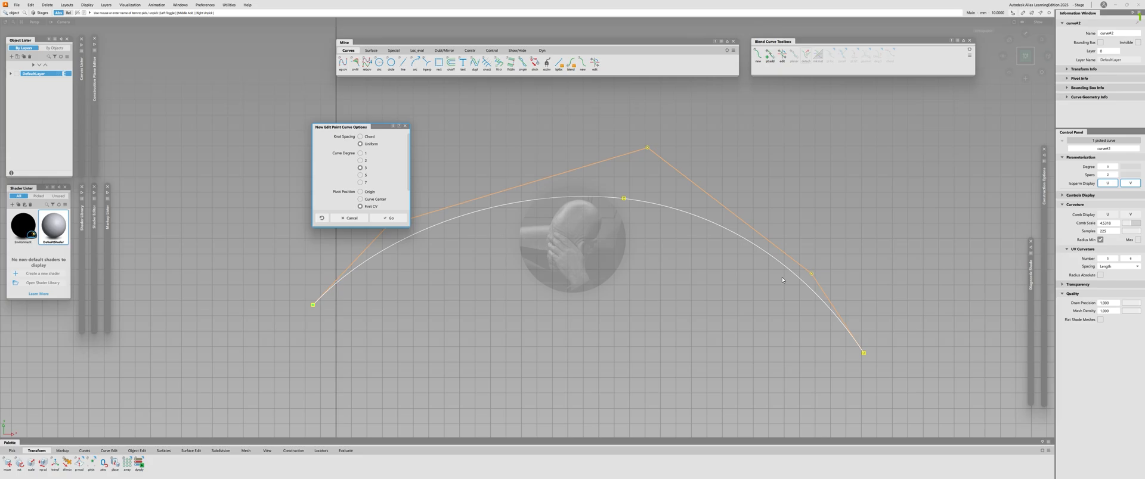
Step: Close the New Edit Point Curve options and delete the arch curve
left_click(405, 126)
mouse_move(587, 194)
right_mouse_down("alt+shift")
mouse_move(455, 332)
mouse_move(588, 194)
right_mouse_up("alt+shift")
middle_click_drag(588, 194, 583, 242, "alt+shift")
left_click(765, 189)
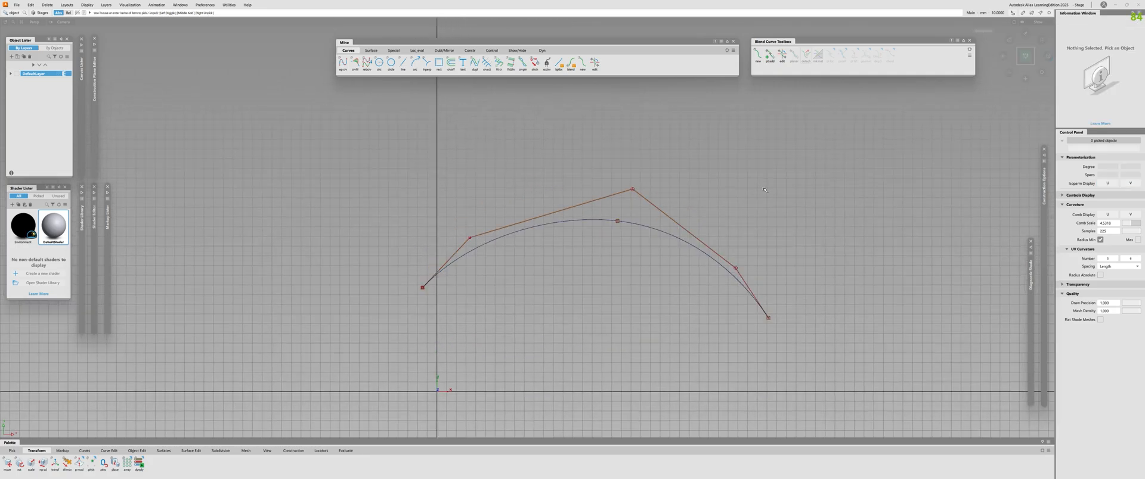
left_click_drag(765, 190, 529, 342)
key("Delete")
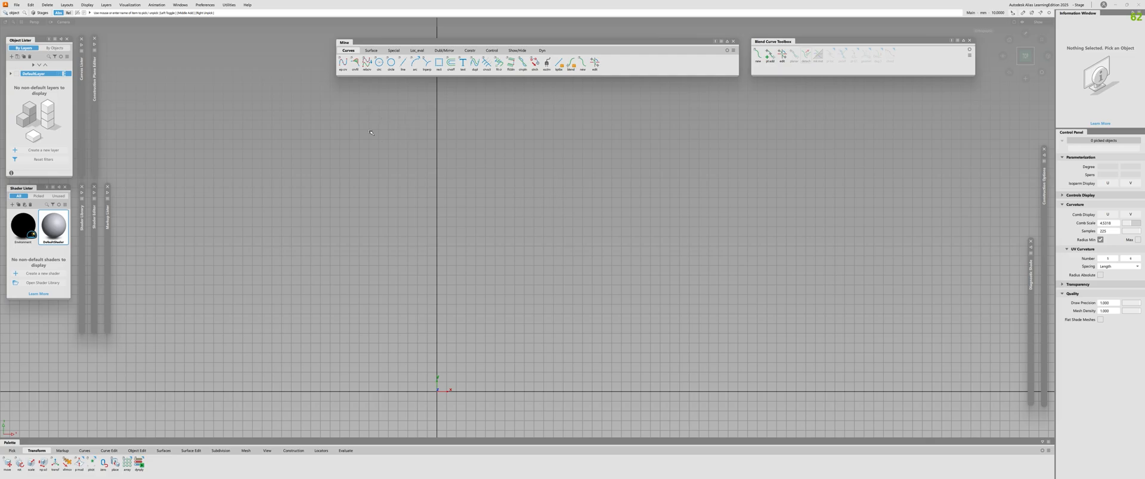
Step: Place three space points in a triangle: one on the vertical axis, one upper middle and one level with the first on the far side
left_click_drag(523, 219, 523, 351, "ctrl+shift")
left_click(437, 217, "alt")
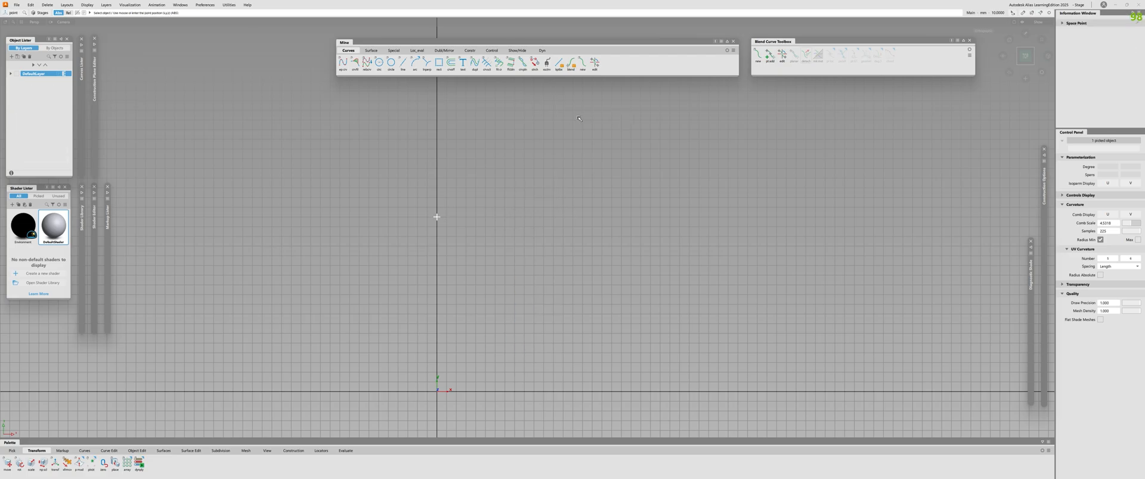
left_click(602, 120)
left_click(766, 217)
right_click_drag(639, 283, 588, 279, "alt+shift")
Step: Duplicate the three space points and shift the copies straight down below the original set
left_click_drag(417, 107, 856, 304)
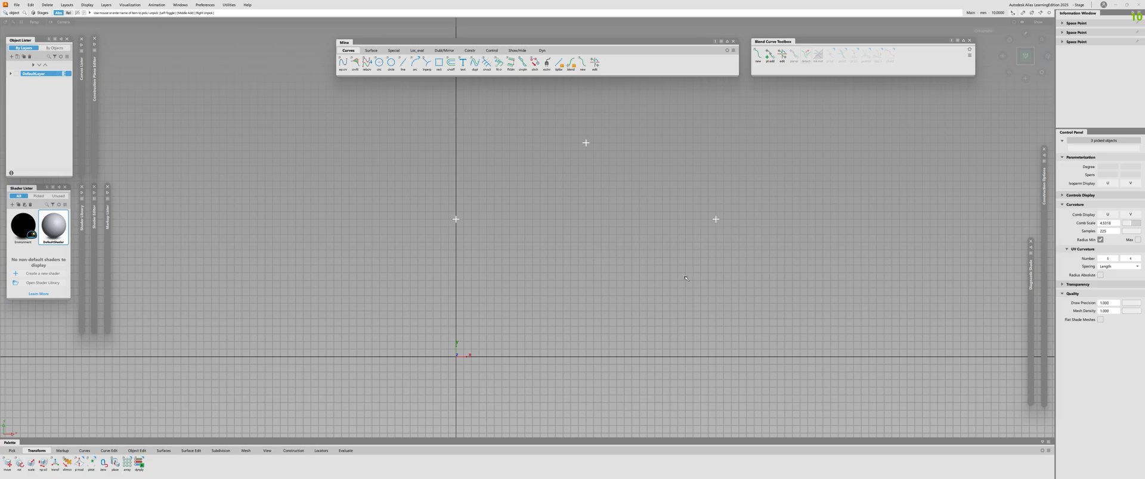
key("ctrl+c")
key("ctrl+v")
left_click_drag(586, 150, 586, 263)
left_click(431, 270)
right_click_drag(430, 270, 481, 269, "alt+shift")
middle_click_drag(482, 269, 419, 292, "alt+shift")
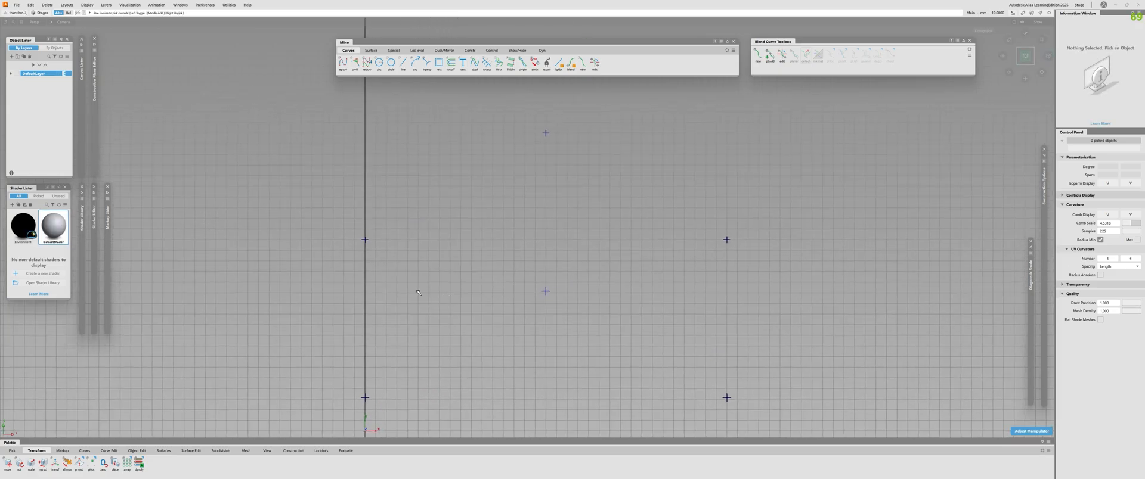
Step: Draw a degree 3 edit point curve with chord knot spacing between the two outer points of the upper set
double_click(348, 65)
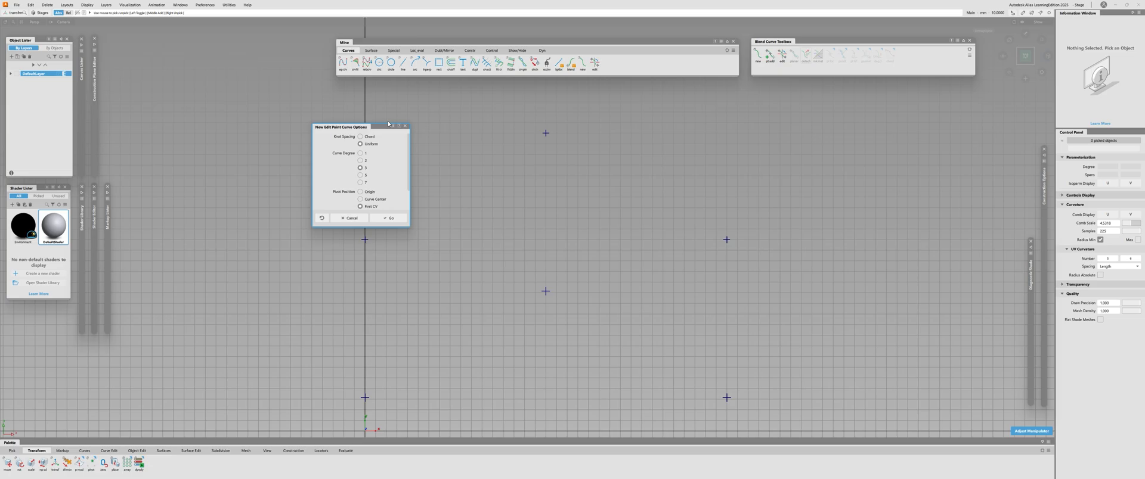
left_click_drag(388, 124, 309, 127)
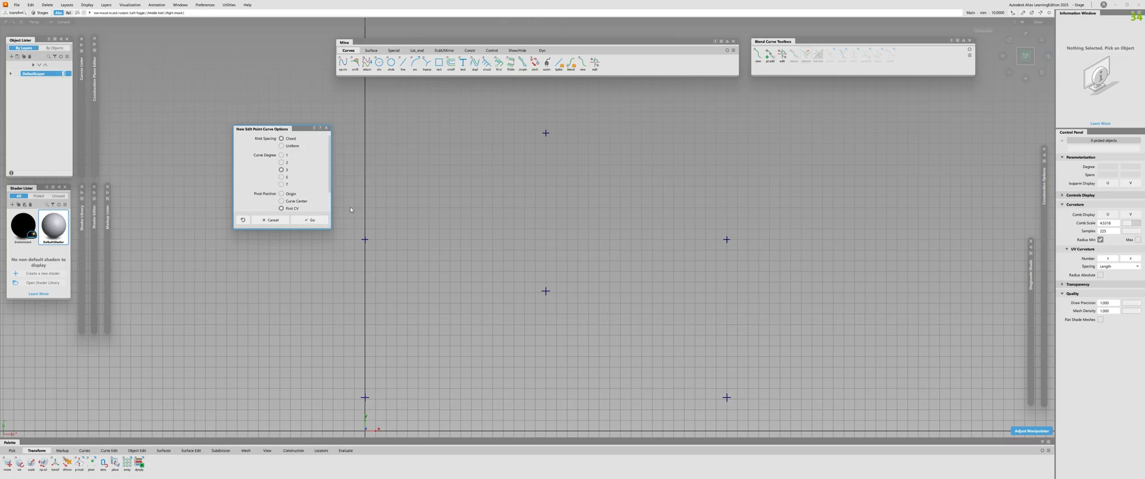
left_click(315, 221)
left_click(365, 239, "ctrl")
left_click(726, 240, "ctrl")
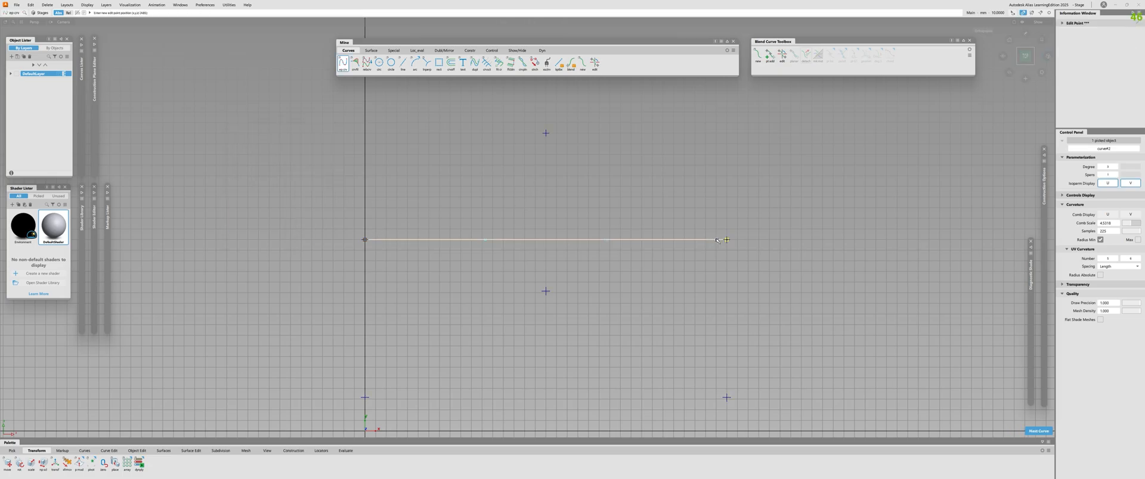
right_click_drag(686, 237, 615, 232, "alt+shift")
Step: Draw a second edit point curve between the two outer points of the lower set
double_click(343, 62)
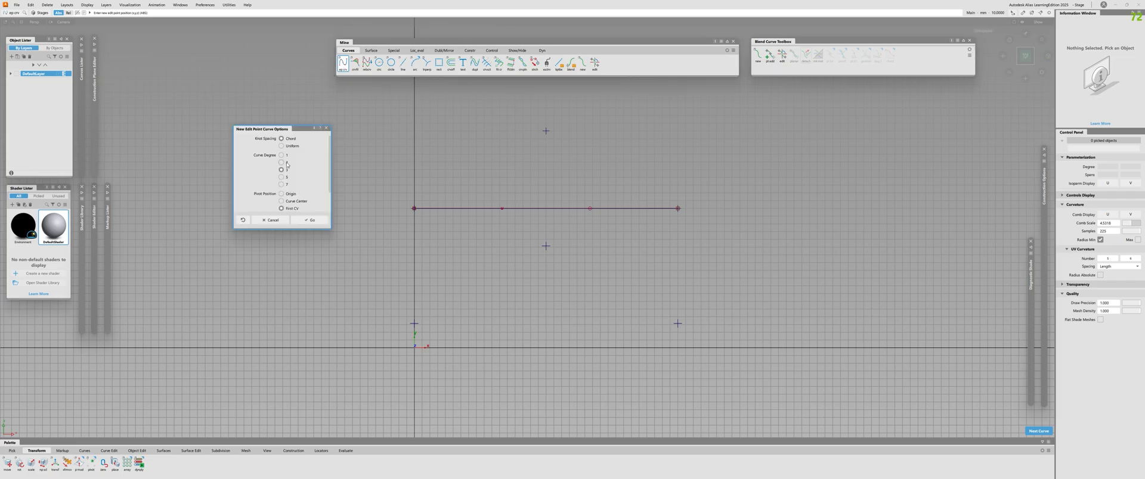
left_click(310, 220)
left_click(416, 323)
left_click(676, 324)
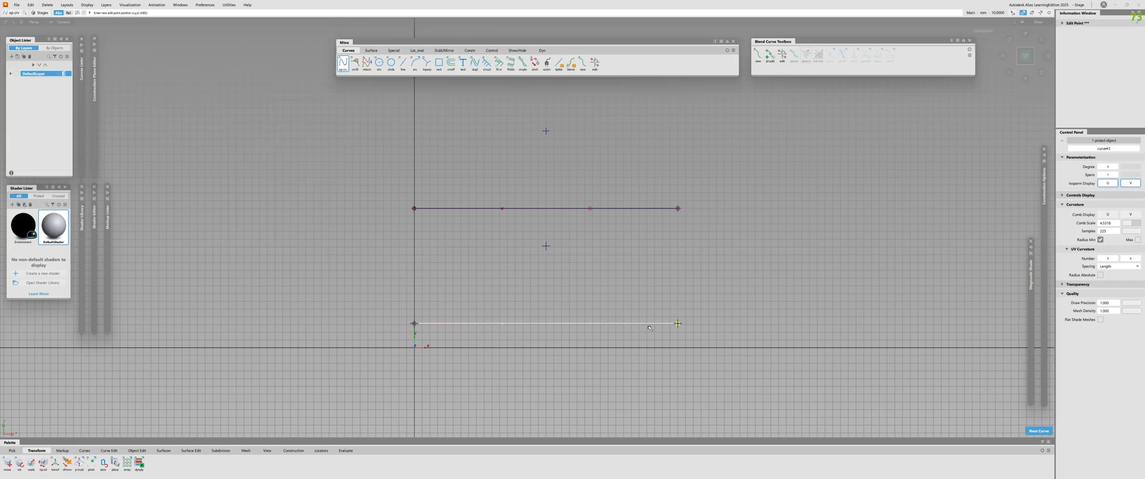
right_click_drag(646, 330, 521, 296, "alt+shift")
key("Escape")
Step: Stretch the upper line with an added middle handle snapped to the upper middle space point, forming an arch
left_click(534, 64)
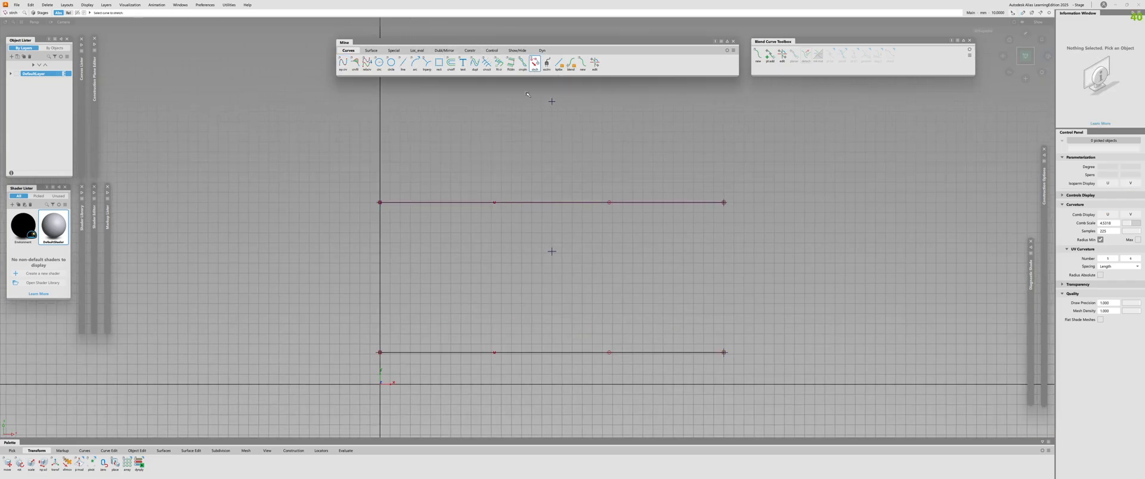
left_click(561, 203)
left_click(1013, 435)
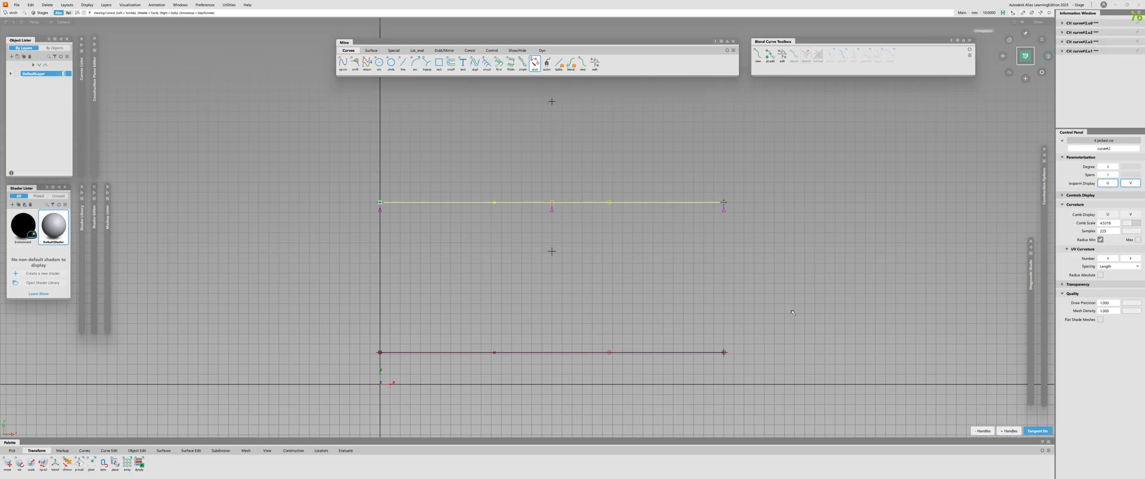
right_click_drag(846, 361, 611, 197, "alt+shift")
middle_click_drag(612, 197, 614, 310, "alt+shift")
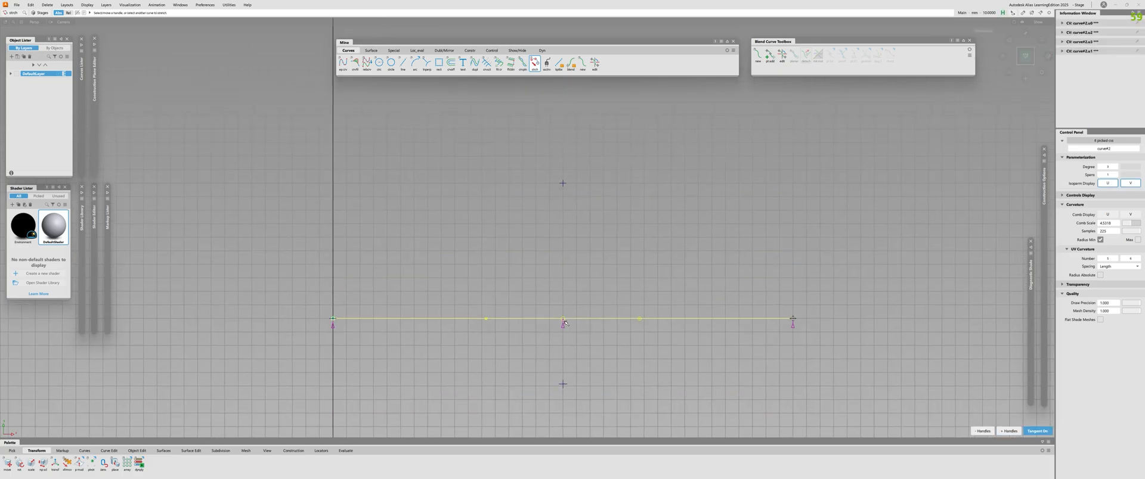
left_click(565, 184, "ctrl")
right_click_drag(566, 185, 569, 398, "alt+shift")
middle_click_drag(569, 398, 552, 322, "alt+shift")
left_click(552, 322)
right_click_drag(552, 322, 546, 275, "alt+shift")
middle_click_drag(546, 276, 552, 314, "alt+shift")
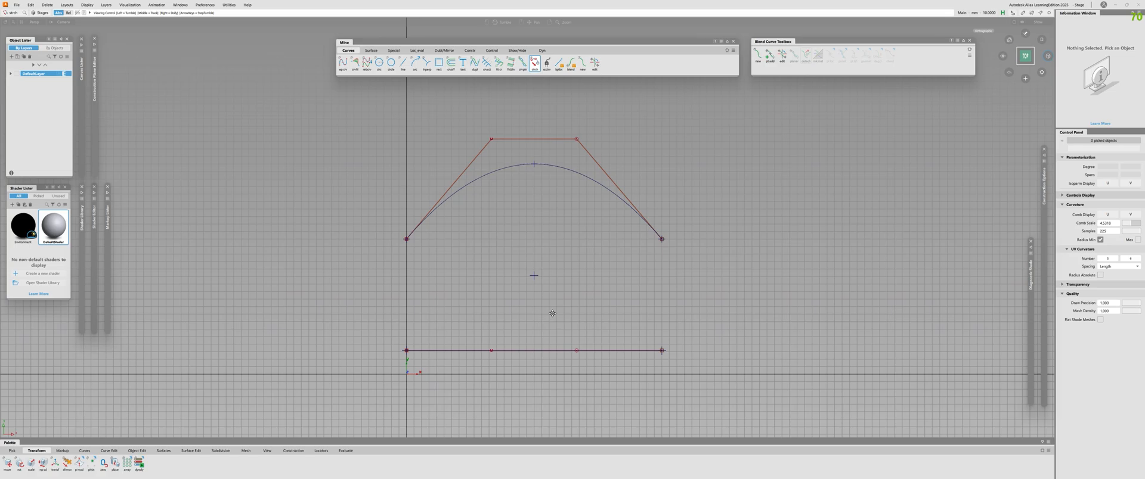
Step: Stretch the lower line the same way, snapping an added middle handle to the lower middle space point
left_click_drag(581, 337, 581, 310, "ctrl+shift")
left_click(605, 351)
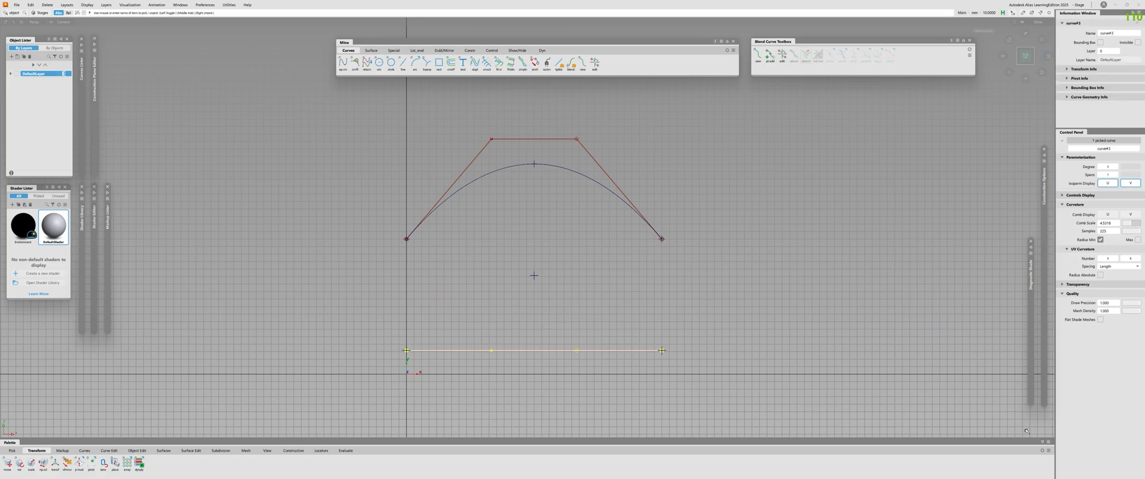
left_click(534, 62)
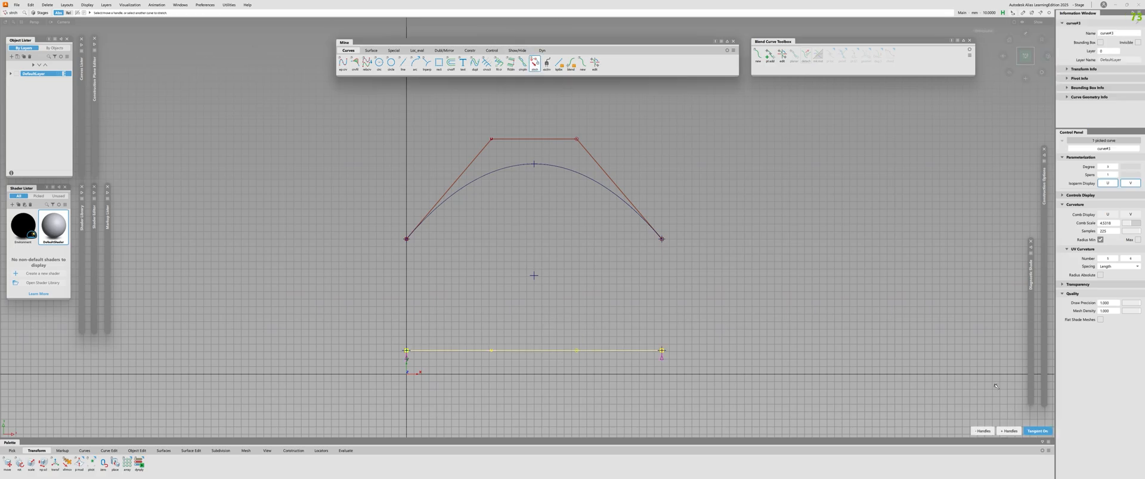
left_click(1009, 431)
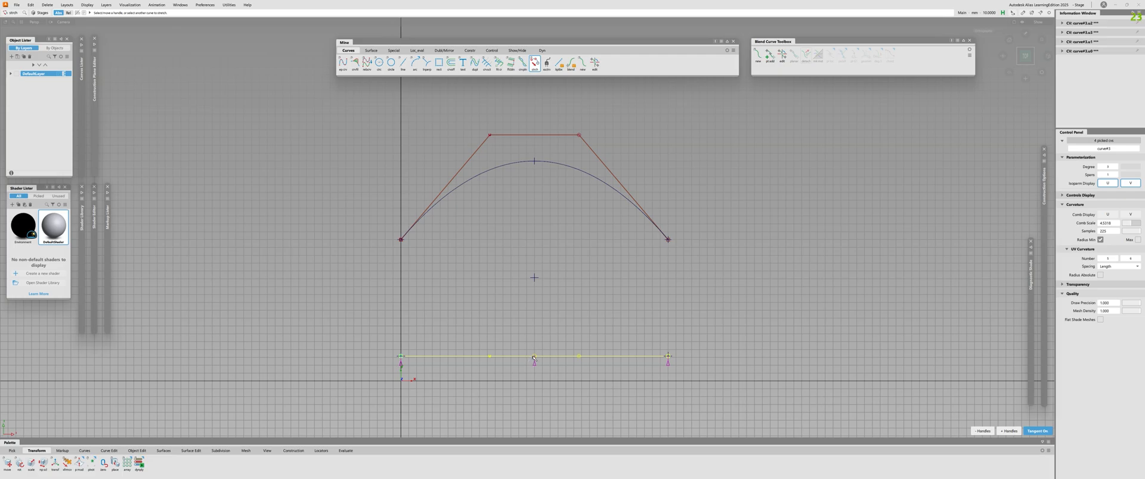
left_click_drag(534, 357, 534, 281)
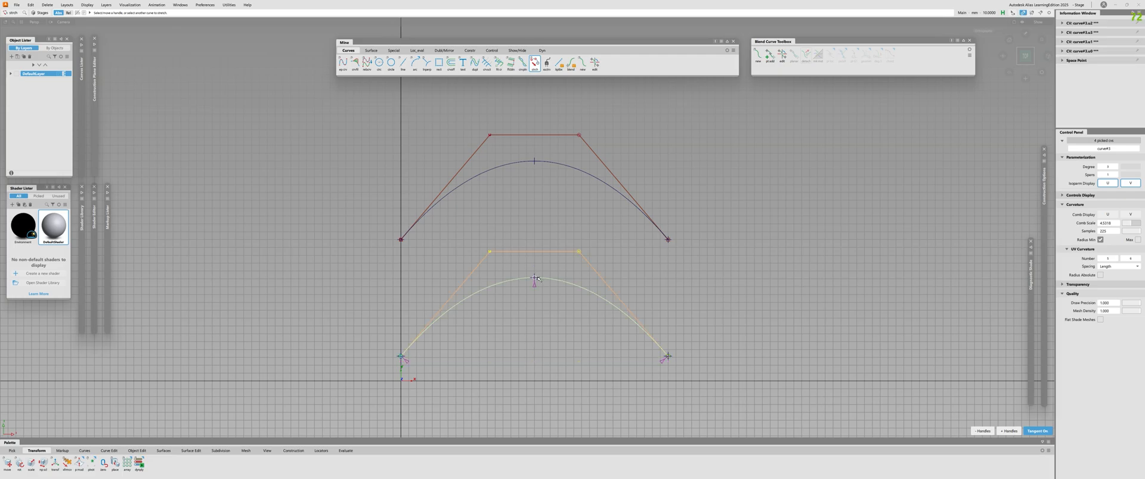
Step: Display curvature combs on both arch curves and compare them
left_click(572, 166)
left_click(586, 297)
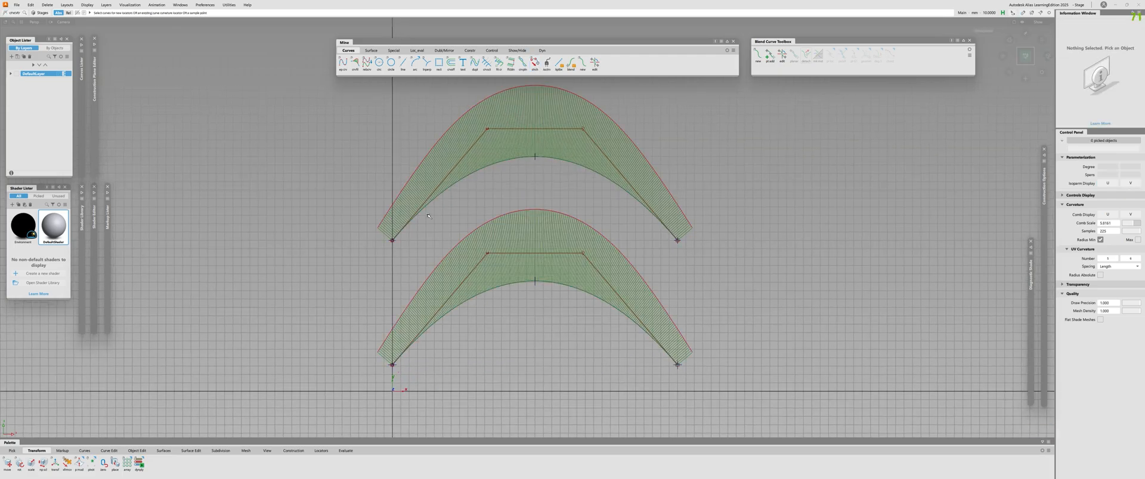
right_click_drag(514, 271, 451, 131, "alt+shift")
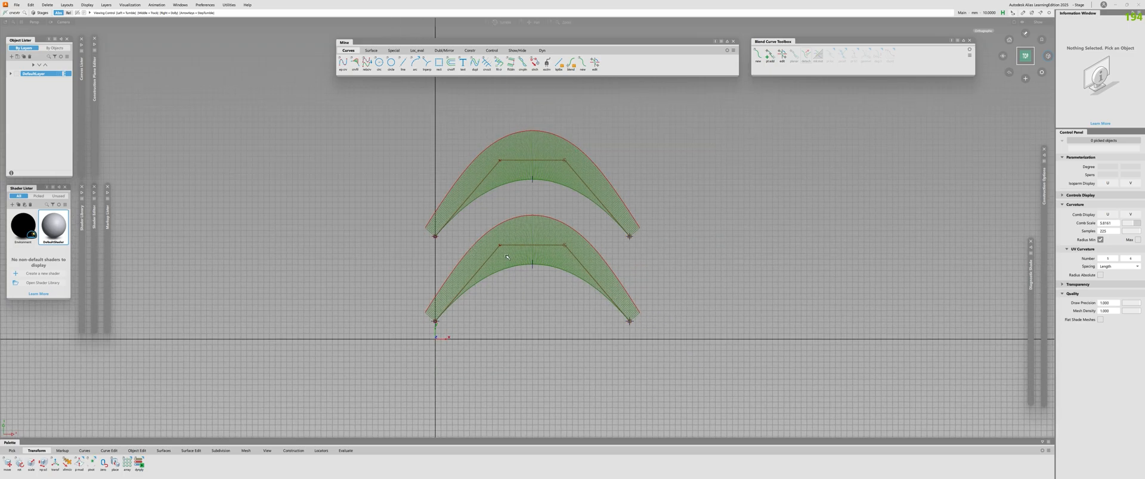
left_click_drag(507, 257, 577, 191, "ctrl+shift")
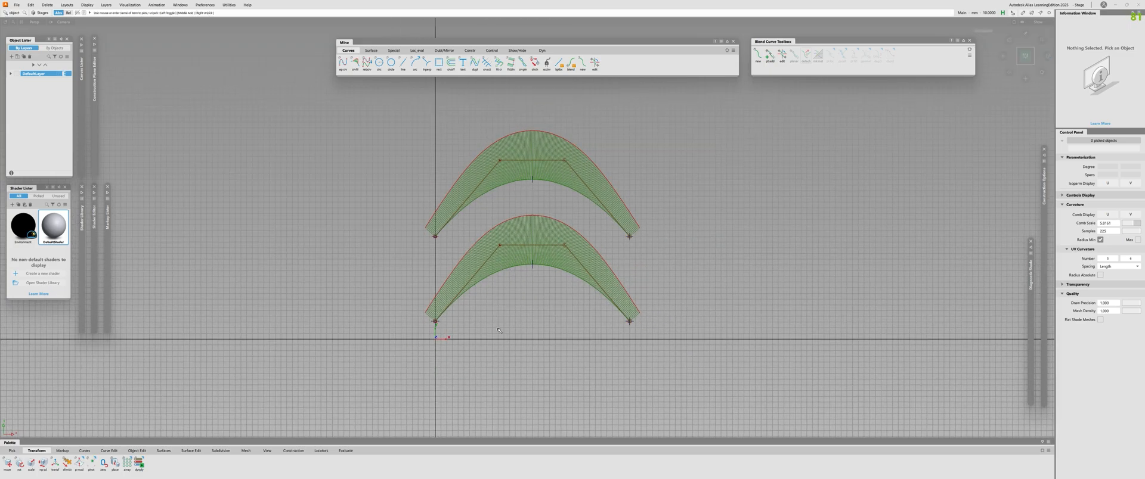
right_click_drag(499, 330, 539, 202, "alt+shift")
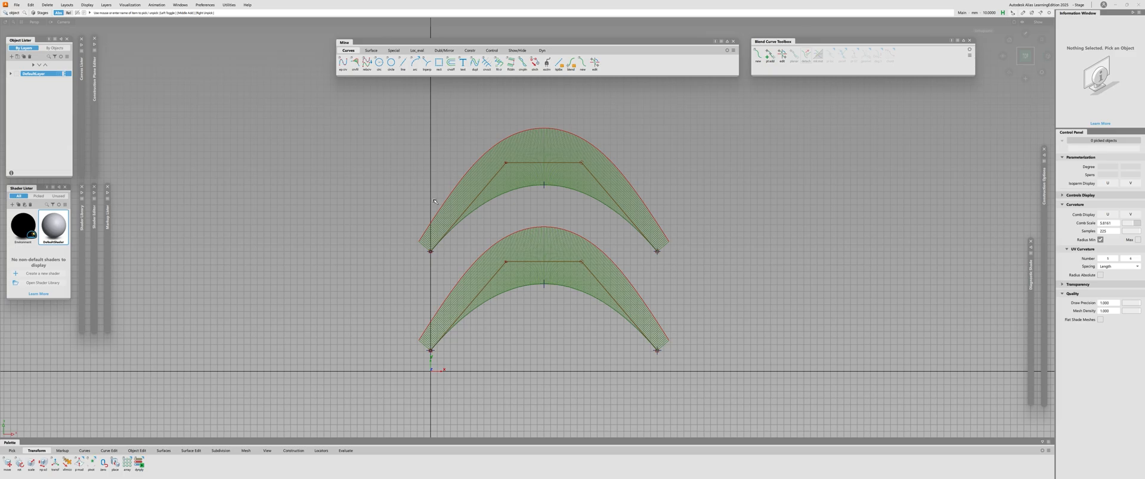
Step: Query the upper and lower arch curves to compare their degree, spans and parameterization
key("q")
right_click(575, 192)
right_click(569, 190)
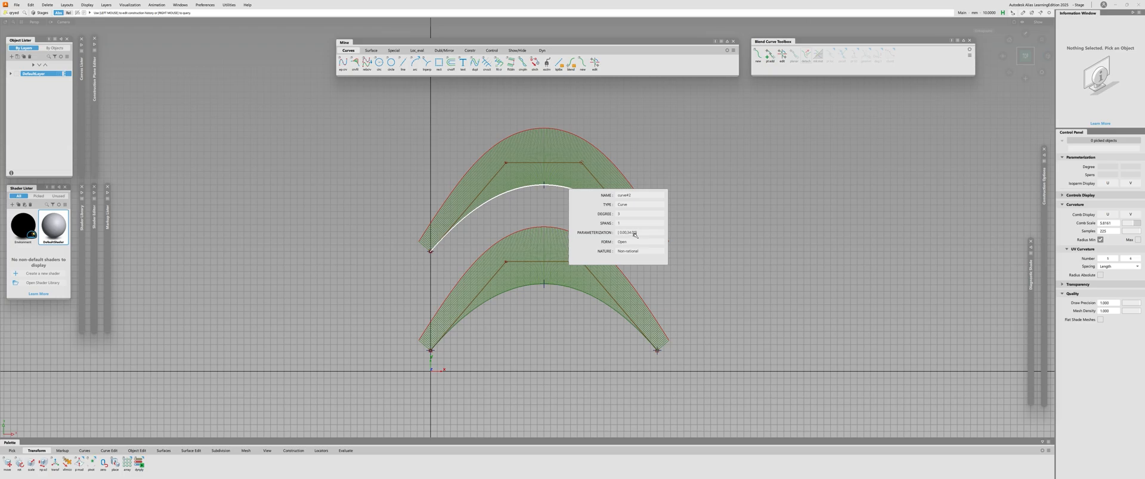
right_click(558, 285)
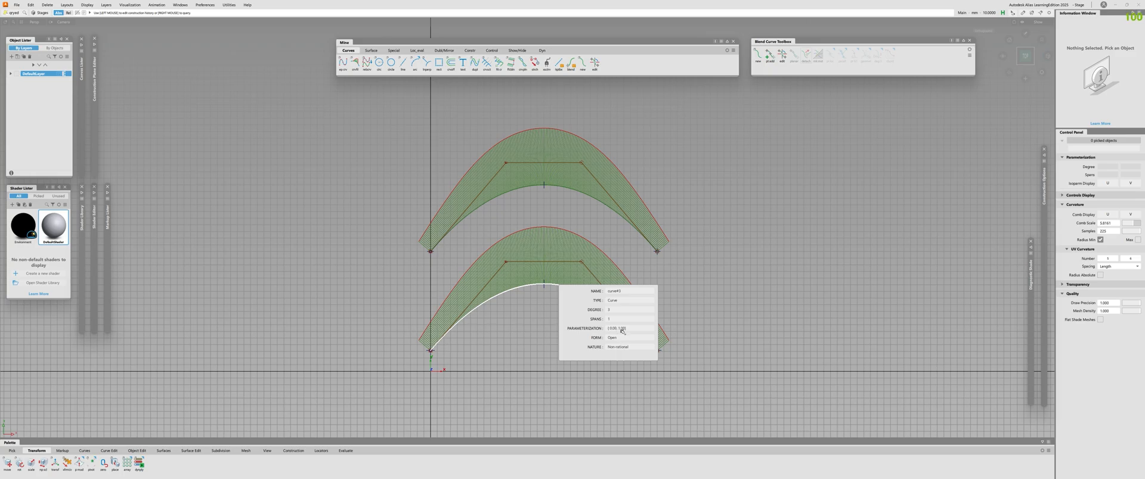
left_click(693, 362)
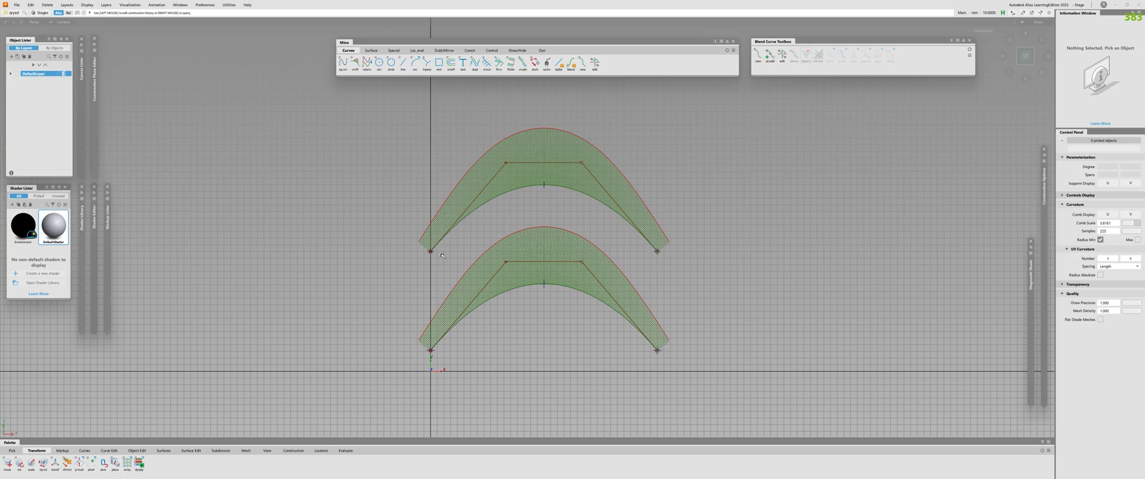
Step: Hide the curvature combs, pick both arch curves to inspect their control vertices, and clear the selection
right_click_drag(706, 264, 751, 256, "alt+shift")
middle_click_drag(751, 256, 787, 213, "alt+shift")
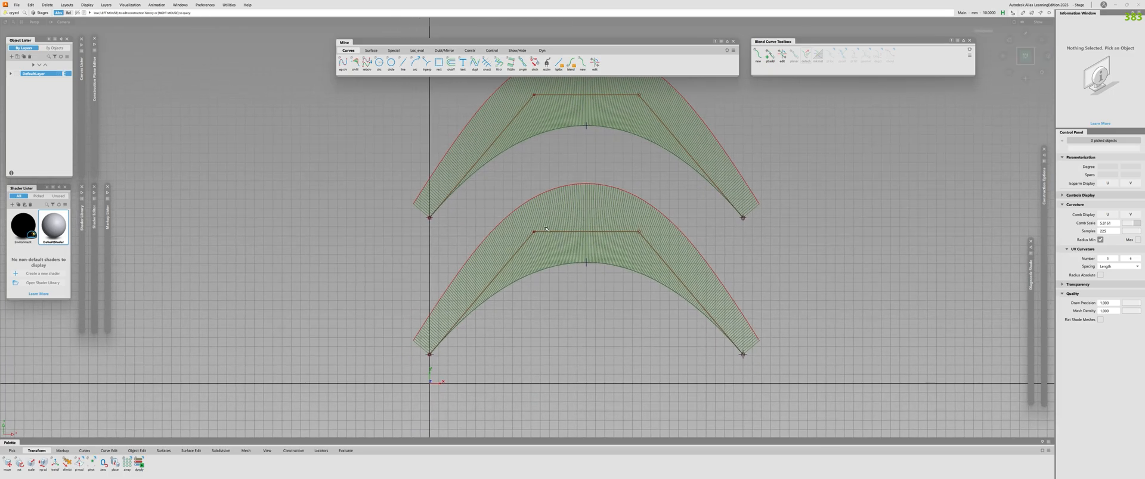
right_click_drag(536, 143, 516, 224, "alt+shift")
middle_click_drag(516, 224, 506, 250, "alt+shift")
right_click_drag(506, 250, 539, 225, "alt+shift")
middle_click_drag(539, 224, 527, 272, "alt+shift")
left_click(480, 288)
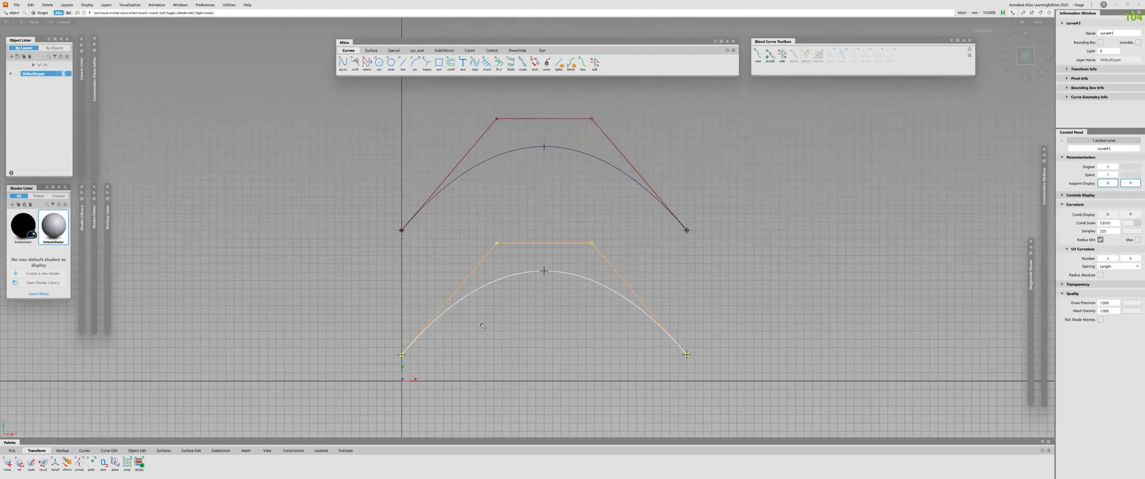
left_click(469, 169)
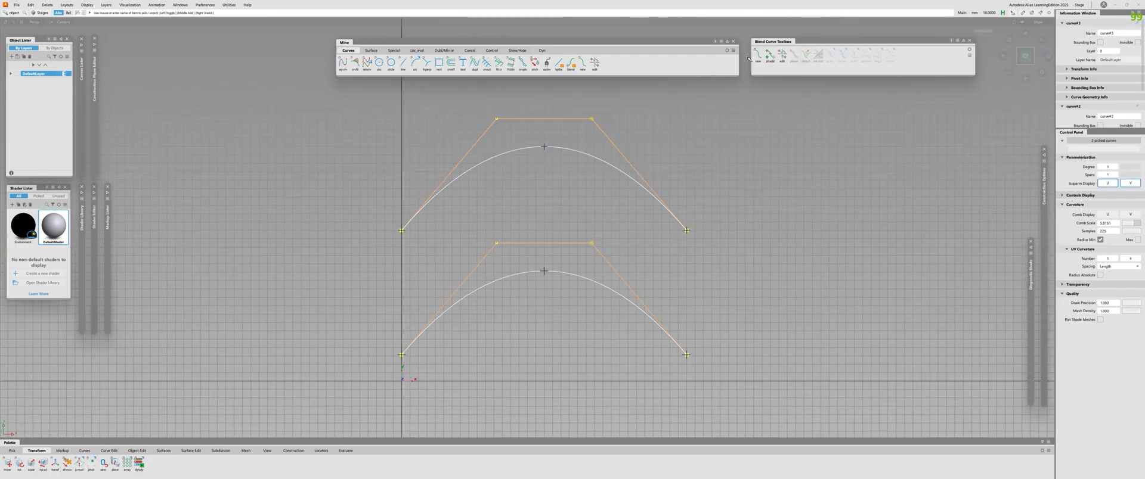
left_click(429, 287)
Step: Use the Arc Length tool to examine the parameter values along the lower arch curve
right_click_drag(457, 342, 471, 199, "alt+shift")
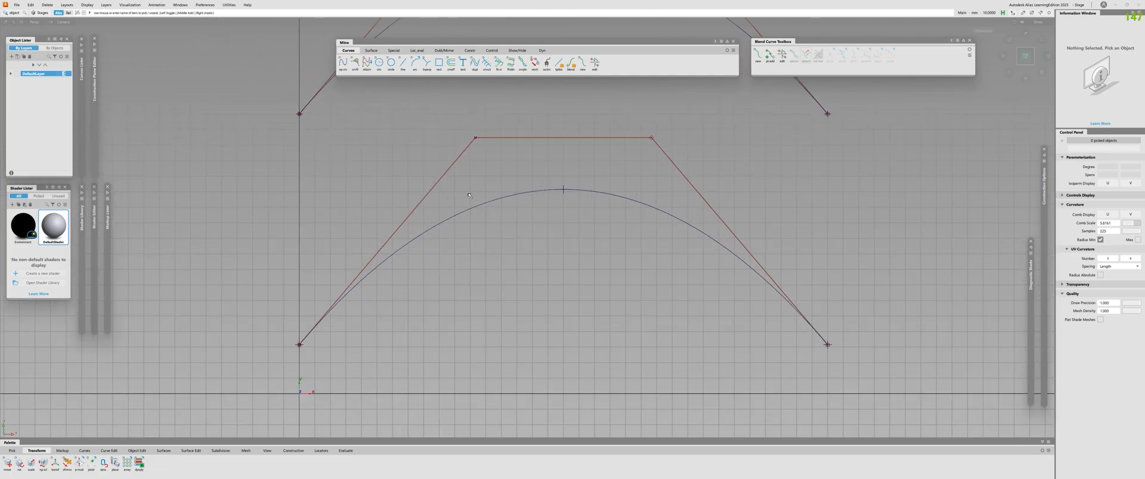
left_click_drag(469, 196, 469, 311, "ctrl+shift")
left_click(335, 299)
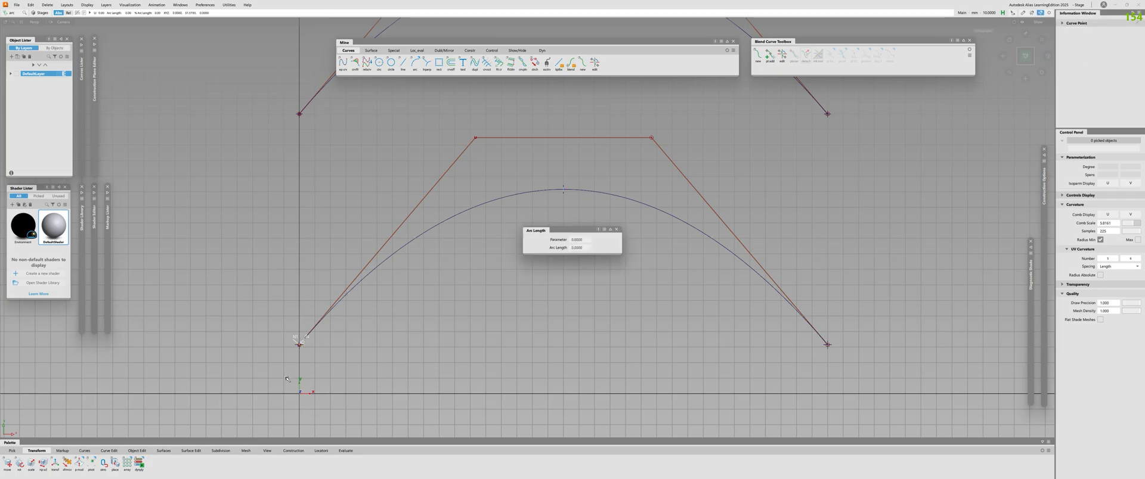
key("ctrl")
mouse_move(377, 292)
left_mouse_down("ctrl")
mouse_move(594, 179)
mouse_move(525, 188)
mouse_move(596, 188)
mouse_move(482, 179)
left_mouse_up("ctrl")
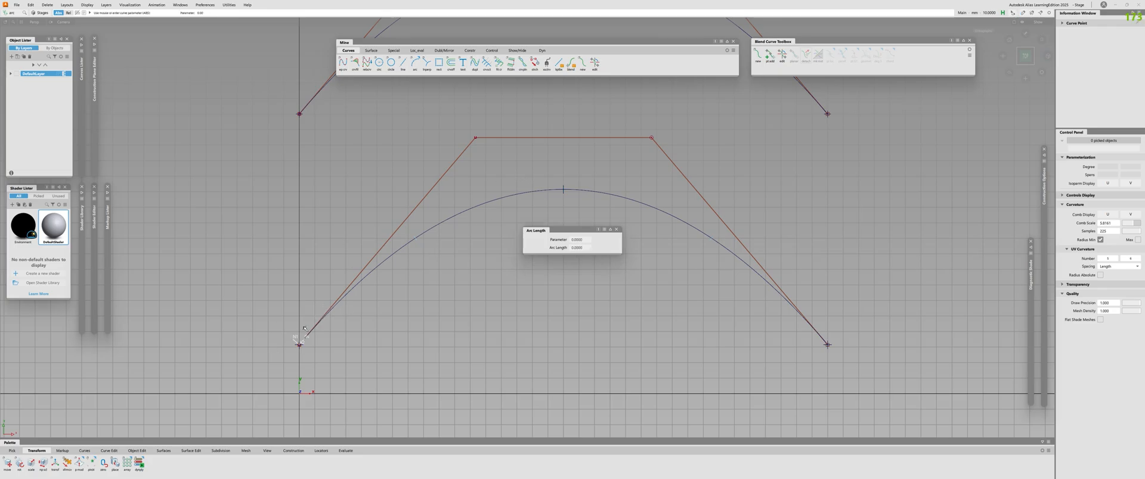
Step: Select both arch curves and delete them, keeping the space points
left_click_drag(301, 336, 301, 310, "ctrl+shift")
right_click_drag(524, 269, 417, 268, "alt+shift")
middle_click_drag(596, 256, 555, 334, "alt+shift")
left_click_drag(575, 344, 529, 275)
left_click(540, 213)
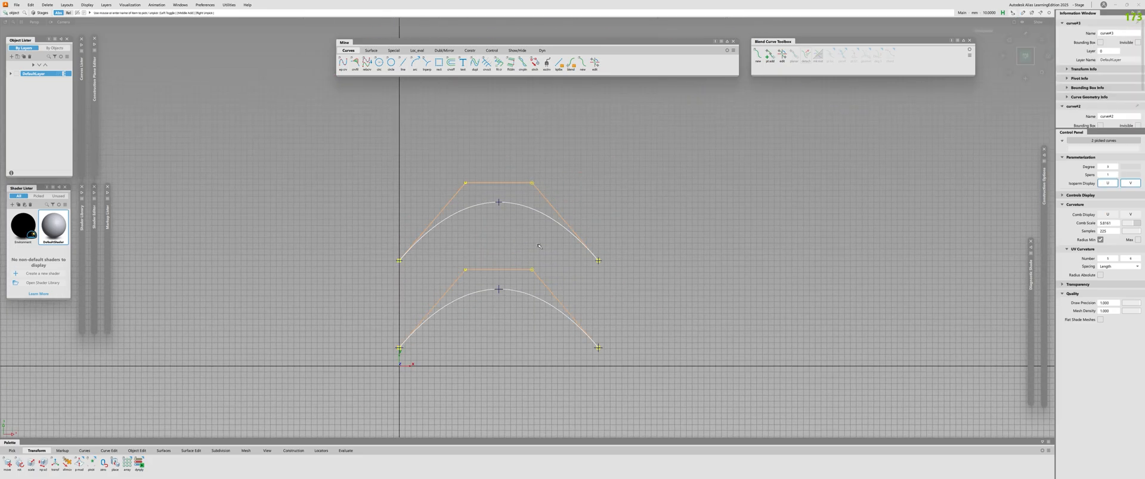
key("Delete")
Step: Draw an edit point curve through the lower set's first outer, middle and second outer space points
left_click(343, 63)
right_click_drag(453, 250, 536, 250, "alt+shift")
middle_click_drag(489, 298, 525, 191, "alt+shift")
left_click(325, 343, "ctrl")
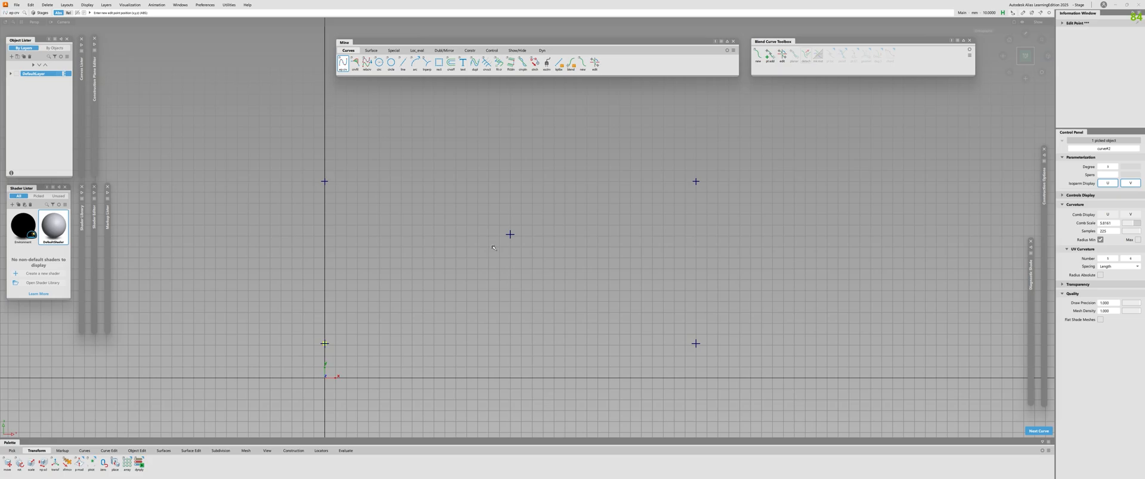
left_click(509, 234, "ctrl")
left_click(696, 343, "ctrl")
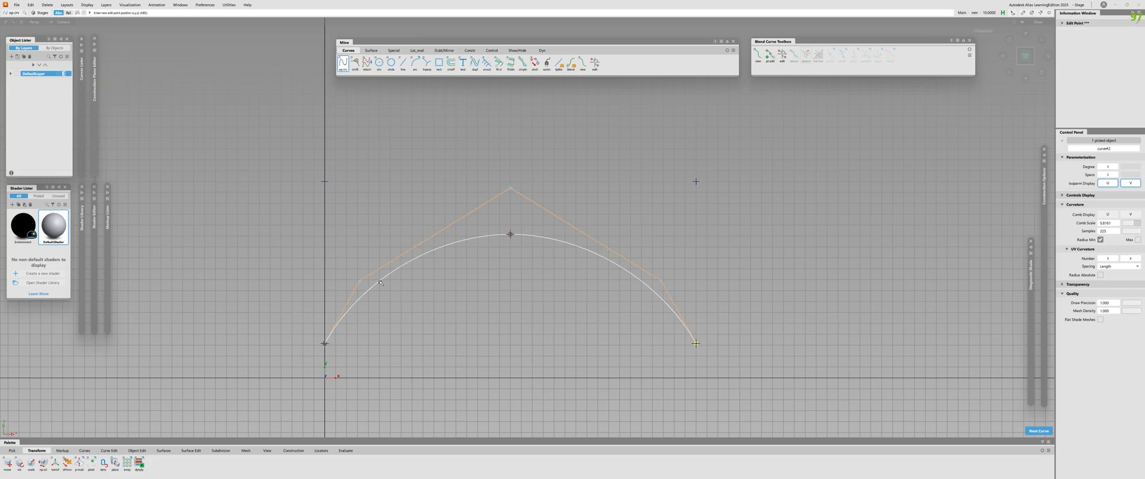
Step: Check the New Edit Point Curve options, close them and deselect the three-point arch curve
double_click(343, 63)
left_click(327, 128)
right_click_drag(394, 262, 459, 277, "alt+shift")
middle_click_drag(459, 278, 523, 216, "alt+shift")
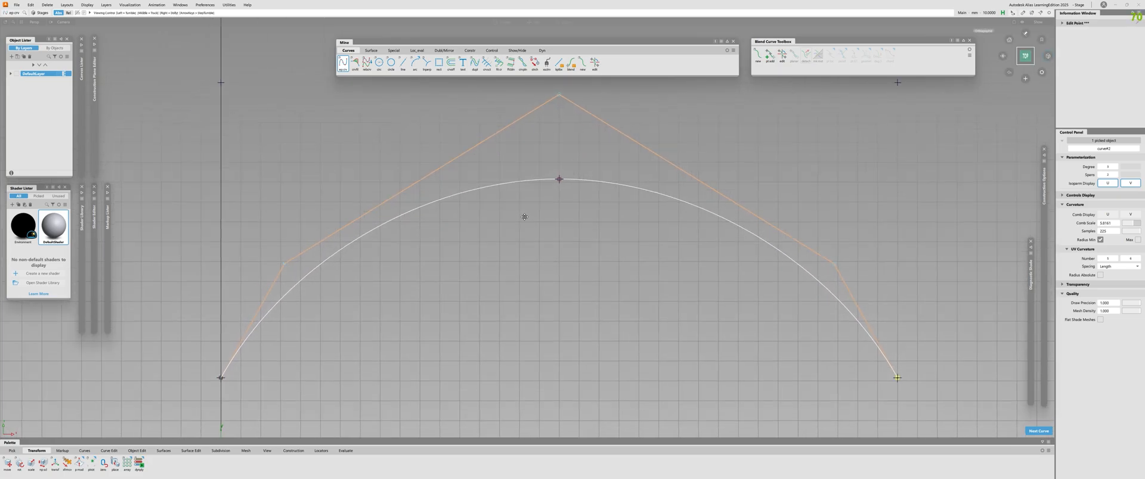
left_click_drag(524, 217, 505, 178, "ctrl+shift")
left_click(505, 179)
right_click_drag(564, 196, 514, 210, "alt+shift")
middle_click_drag(513, 209, 472, 294, "alt+shift")
left_click(516, 240)
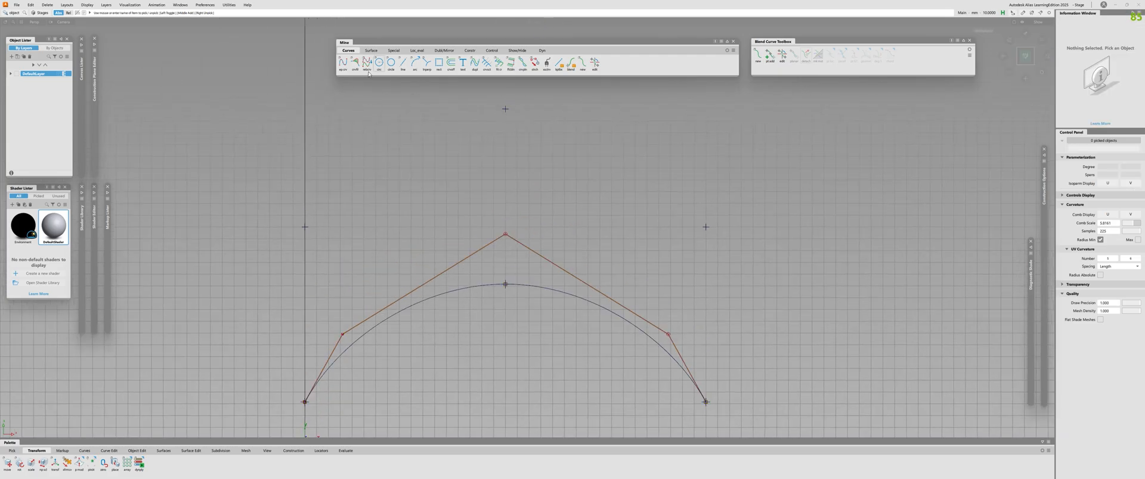
right_click_drag(425, 262, 479, 278, "alt+shift")
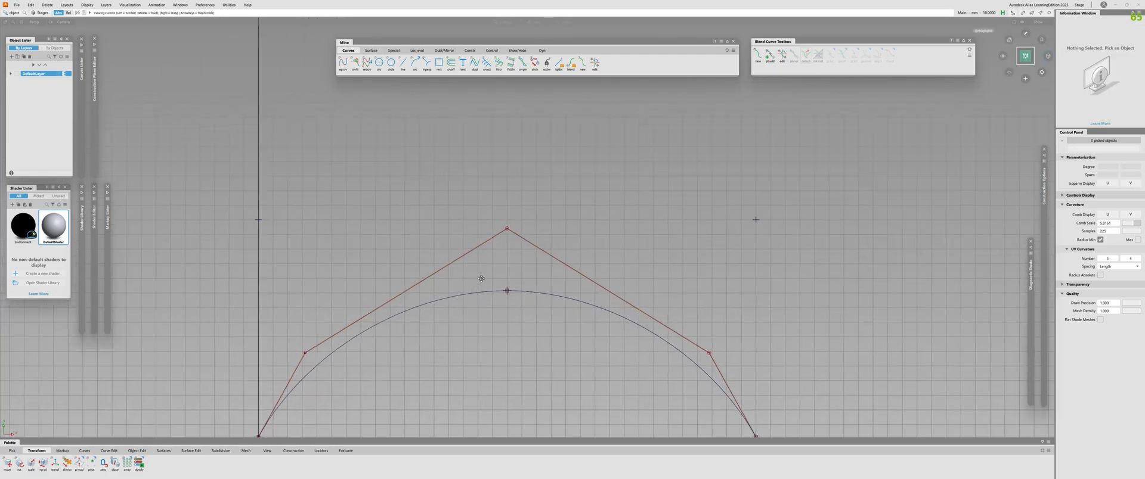
Step: Measure the lower three-point arch with the Arc Length tool, reading the parameter at its start, middle and end points
middle_click_drag(480, 278, 571, 238, "alt+shift")
left_click_drag(525, 202, 526, 323, "ctrl+shift")
mouse_move(403, 340)
left_mouse_down()
mouse_move(422, 352)
mouse_move(566, 280)
mouse_move(638, 287)
left_mouse_up()
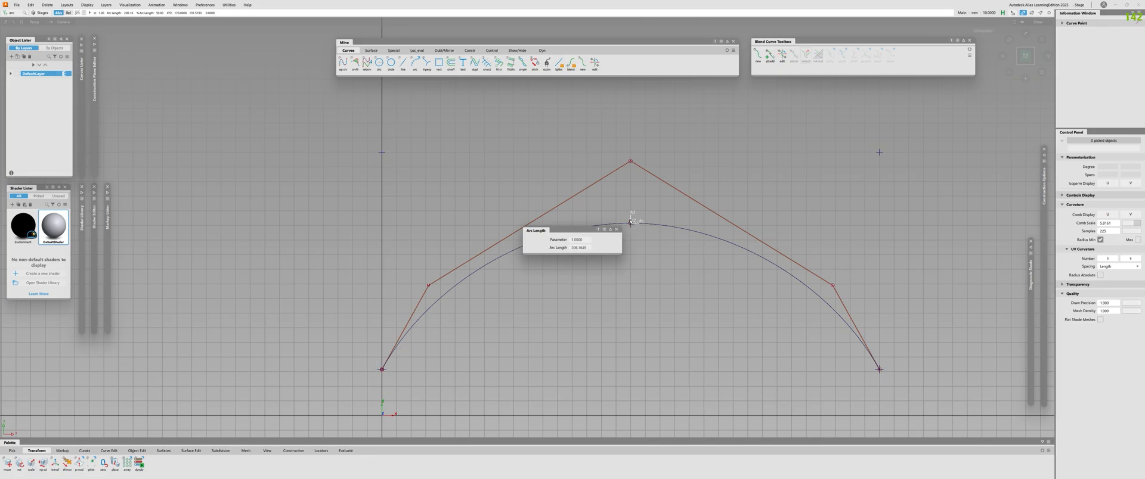
mouse_move(631, 222)
left_mouse_down()
mouse_move(352, 350)
mouse_move(615, 228)
mouse_move(895, 387)
left_mouse_up()
right_click_drag(895, 387, 596, 240, "alt+shift")
Step: Delete the lower three-point arch curve, keeping the space points
left_click_drag(596, 240, 560, 240, "ctrl+shift")
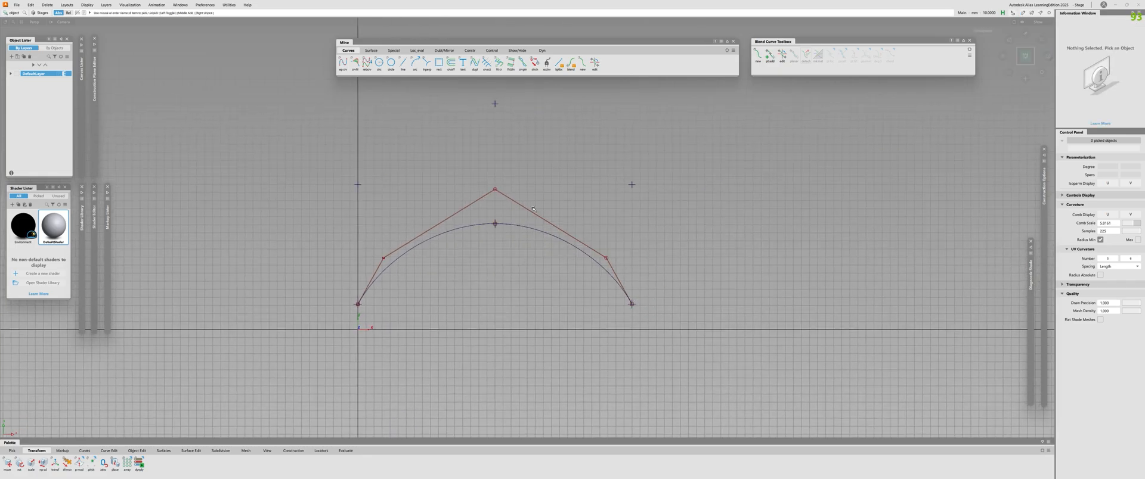
left_click(558, 238)
key("Delete")
Step: Draw a freeform wavy edit point curve through six placed points beside the space points
left_click(343, 63)
left_click(521, 276)
left_click(695, 184)
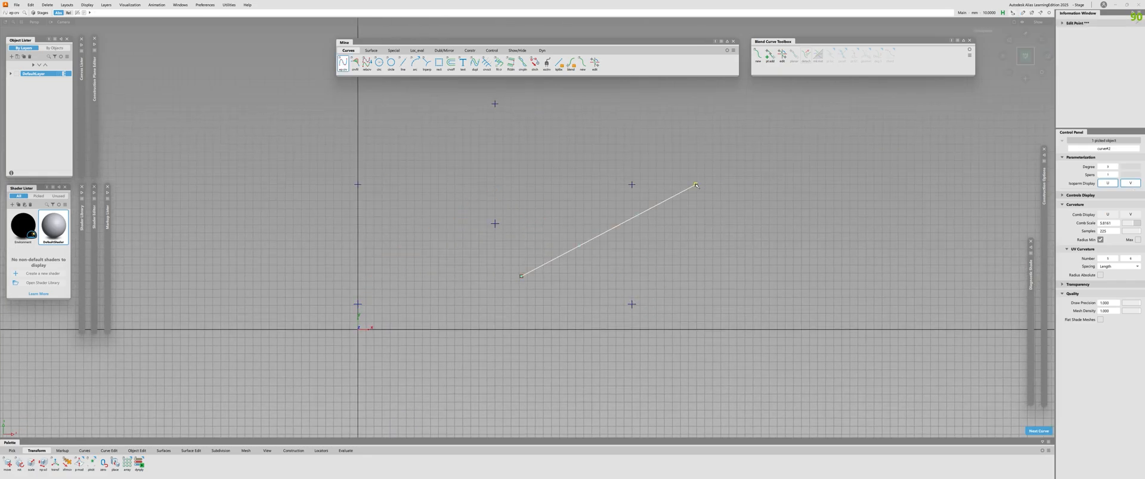
left_click(826, 278)
right_click_drag(827, 278, 787, 278, "alt+shift")
middle_click_drag(787, 278, 549, 318, "alt+shift")
left_click(751, 267)
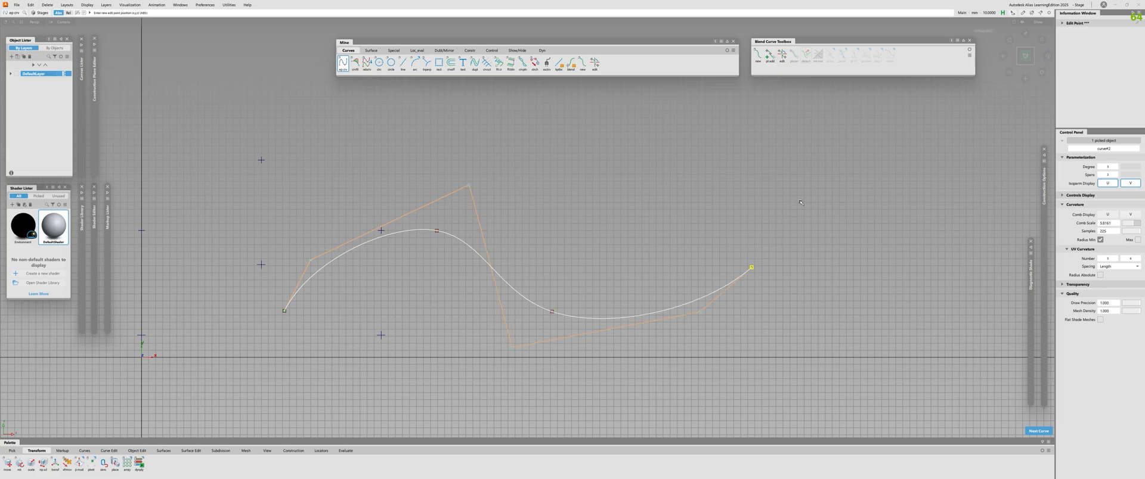
left_click(836, 170)
left_click(952, 244)
Step: Use the Arc Length tool to examine the parameter values along the six-point wavy curve and at its end
left_click_drag(588, 248, 588, 369, "ctrl+shift")
mouse_move(297, 300)
left_mouse_down("ctrl")
mouse_move(286, 310)
mouse_move(439, 229)
mouse_move(554, 313)
mouse_move(754, 267)
mouse_move(840, 167)
mouse_move(978, 239)
left_mouse_up("ctrl")
mouse_move(931, 174)
left_mouse_down("ctrl")
mouse_move(840, 171)
mouse_move(756, 275)
mouse_move(697, 311)
mouse_move(568, 332)
mouse_move(705, 309)
mouse_move(760, 277)
mouse_move(989, 260)
left_mouse_up("ctrl")
right_click_drag(953, 313, 775, 313, "alt+shift")
key("Escape")
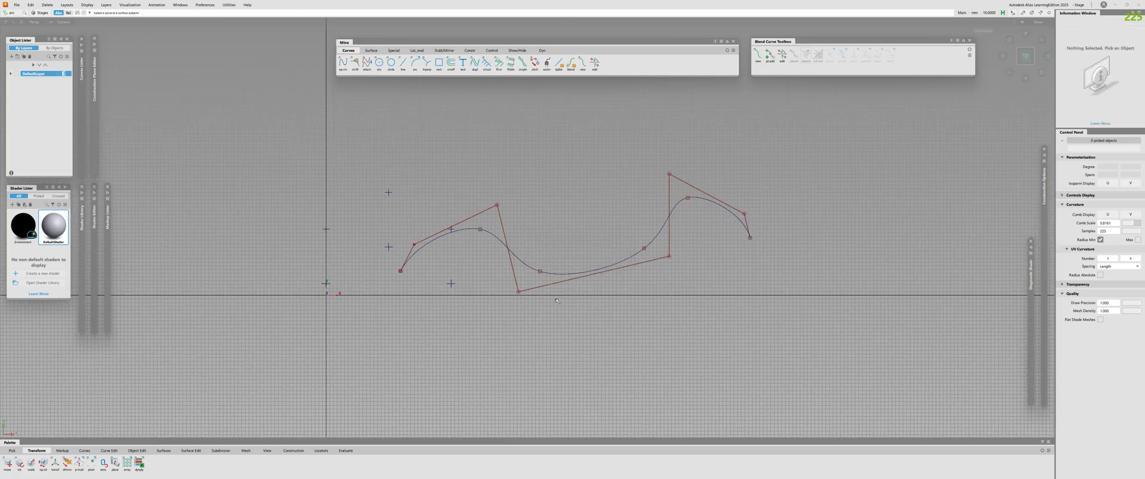
Step: Select the six-point wavy curve and delete it, keeping the space points
right_click_drag(527, 226, 602, 227, "alt+shift")
middle_click_drag(544, 226, 635, 254, "alt+shift")
left_click_drag(635, 254, 560, 301)
key("Delete")
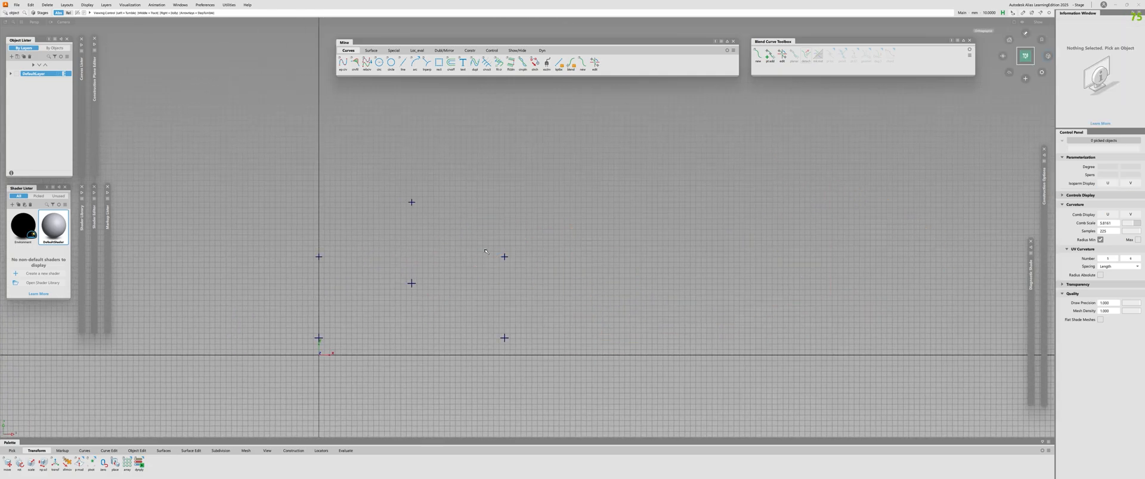
Step: Review and accept the New Edit Point Curve options, and draw a three-point arch through the upper set's outer, middle and outer space points
right_click_drag(343, 312, 417, 312, "alt+shift")
double_click(344, 64)
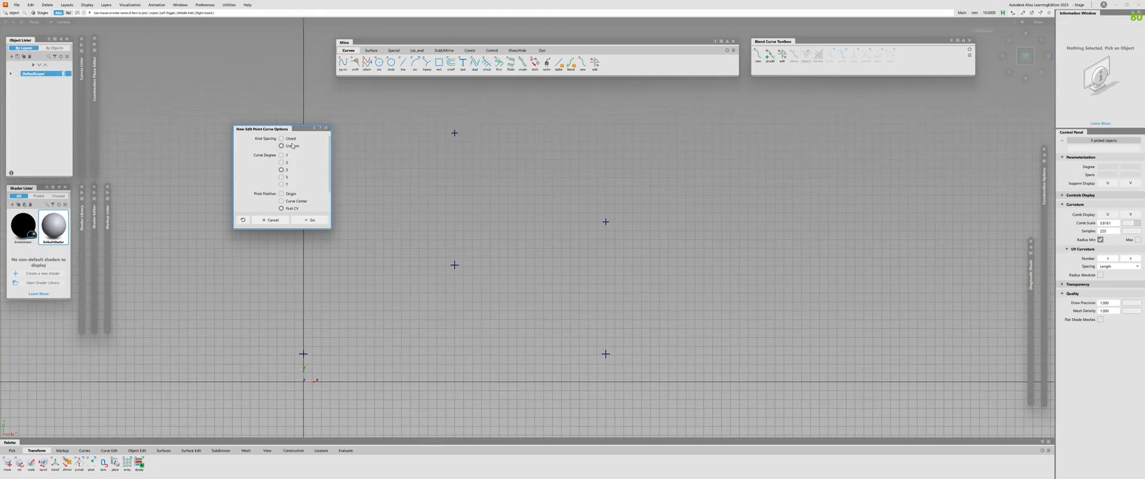
left_click(311, 219)
left_click(304, 221)
left_click(454, 133)
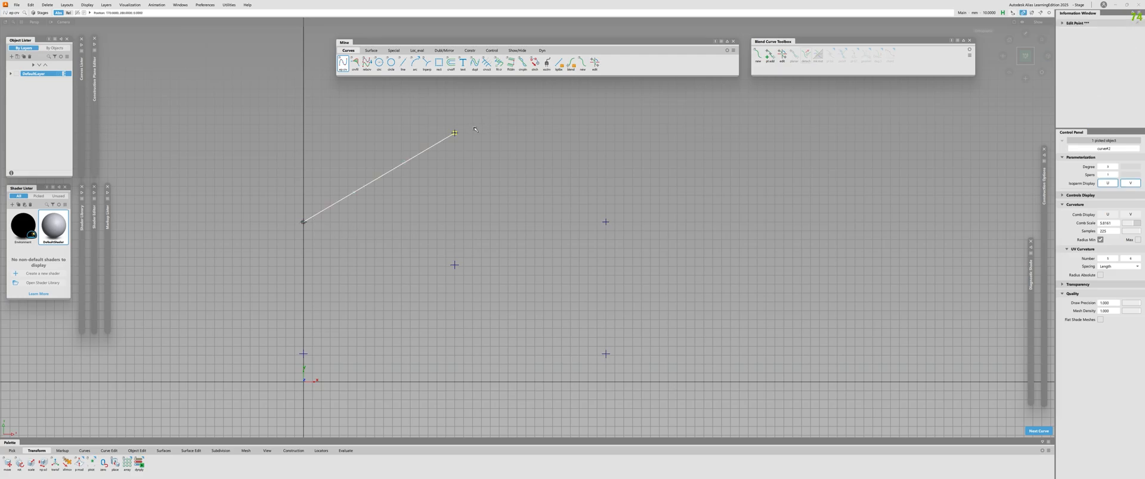
left_click(606, 222)
Step: Use the Arc Length tool to examine the parameter values along the upper arch from its start to its end
right_click_drag(441, 229, 501, 228, "alt+shift")
middle_click_drag(500, 228, 541, 281, "alt+shift")
left_click_drag(540, 280, 540, 209, "ctrl+shift")
right_click_drag(537, 209, 540, 328, "ctrl+shift")
left_click(376, 235)
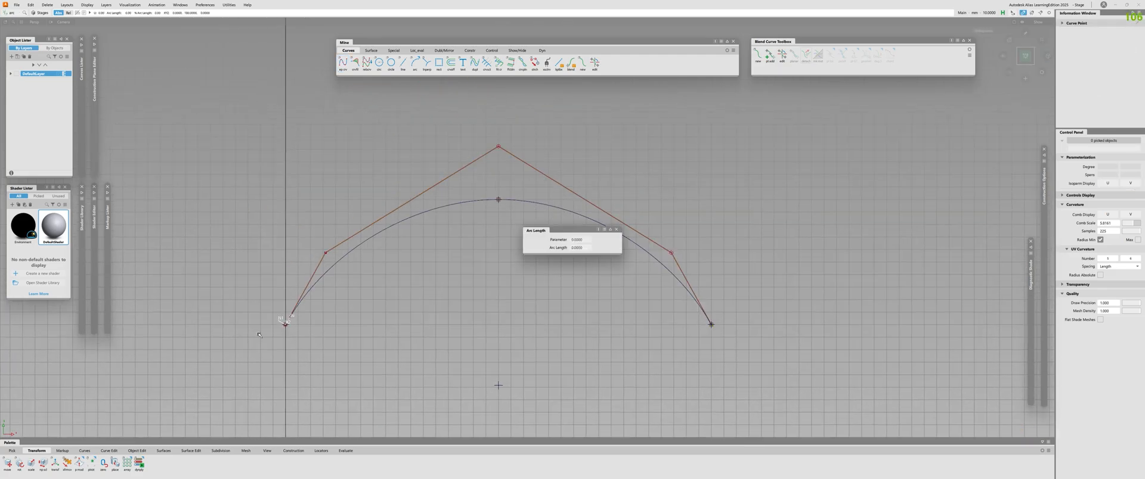
left_click_drag(317, 308, 449, 238)
left_click_drag(462, 235, 773, 344)
right_click_drag(774, 344, 471, 198, "alt+shift")
middle_click_drag(471, 199, 336, 133, "alt+shift")
right_click_drag(395, 207, 382, 209, "alt+shift")
middle_click_drag(382, 208, 379, 216, "alt+shift")
left_click(343, 63)
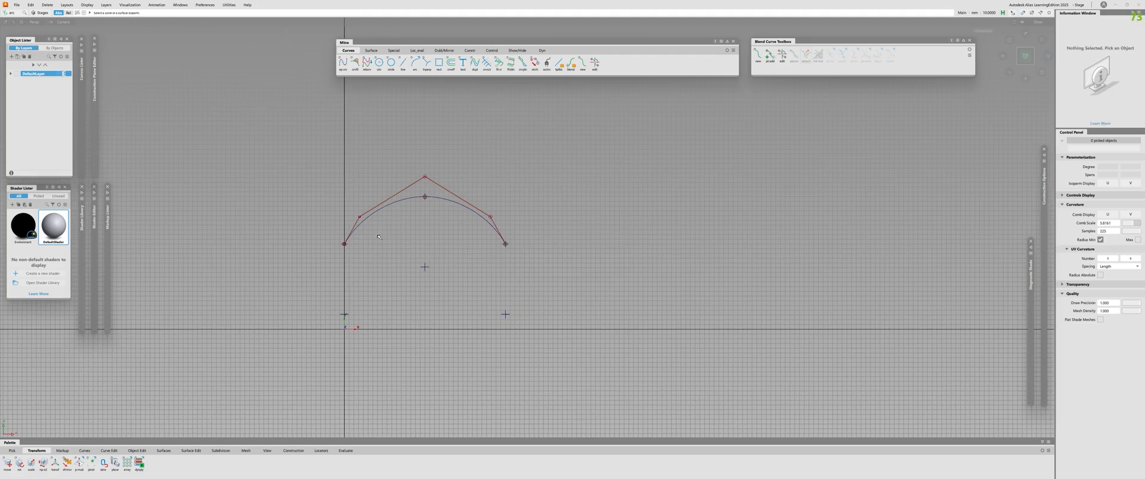
left_click(344, 244)
left_click(424, 197)
right_click_drag(395, 268, 310, 254, "alt+shift")
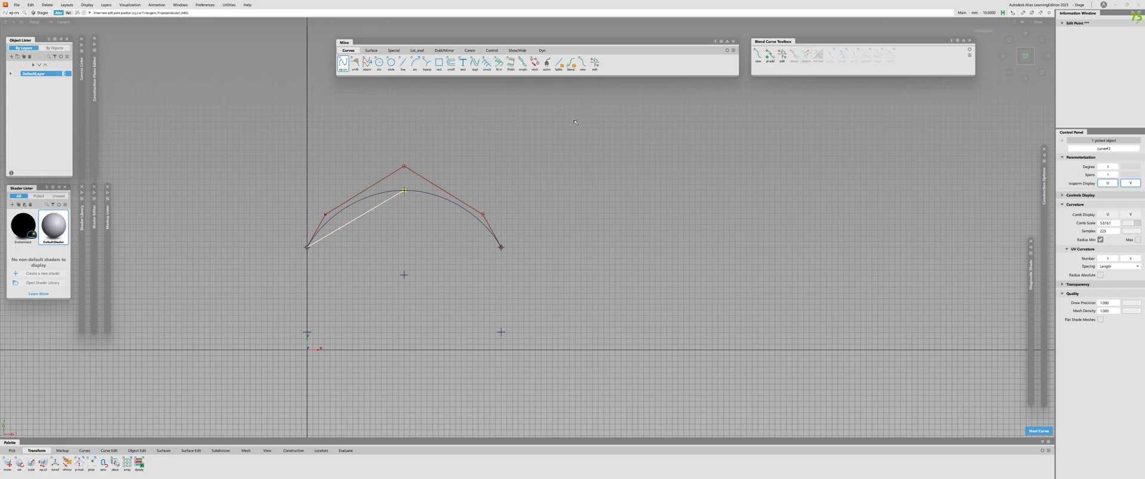
left_click_drag(575, 122, 539, 142, "ctrl+shift")
left_click(365, 213)
key("Delete")
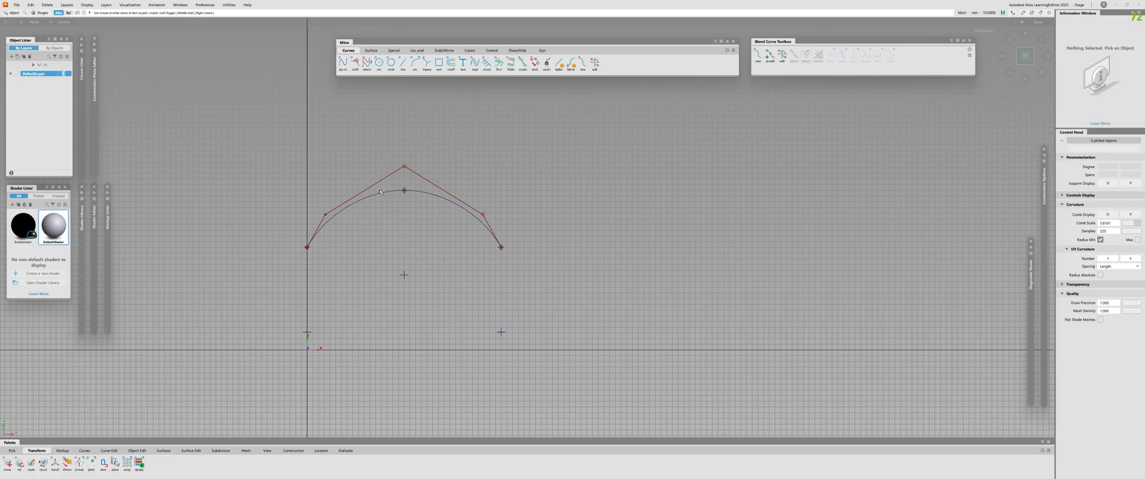
Step: Select the upper arch curve to examine its edit points and control hull, and deselect it
right_click_drag(400, 185, 322, 197, "alt+shift")
middle_click_drag(322, 196, 361, 155, "alt+shift")
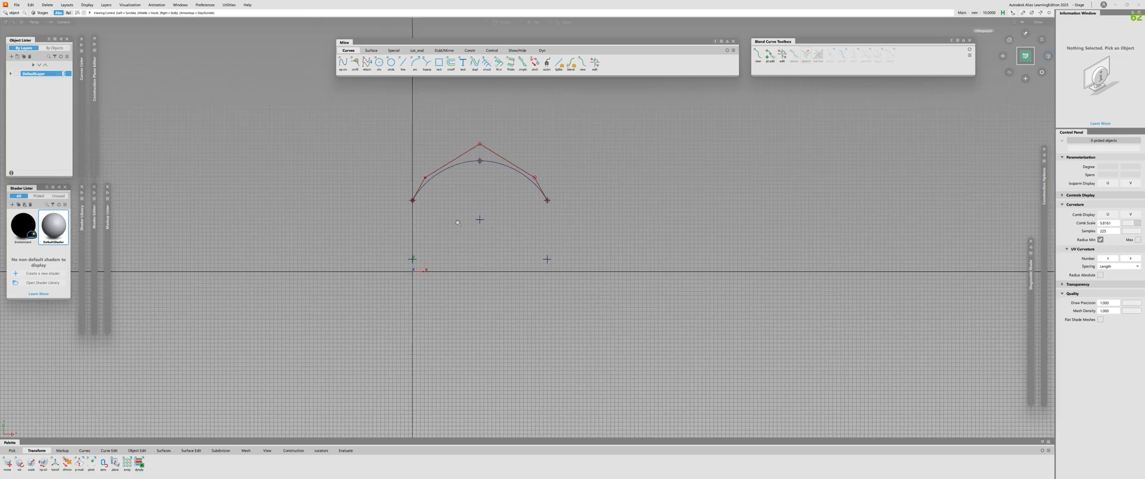
right_click_drag(362, 155, 498, 217, "alt+shift")
left_click_drag(567, 112, 481, 162)
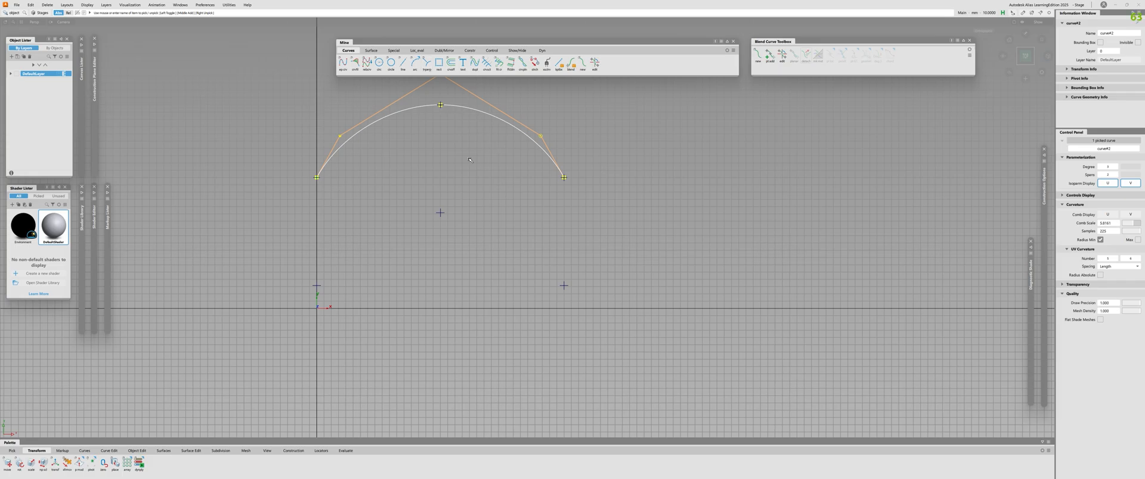
mouse_move(449, 161)
left_mouse_down("ctrl+shift")
mouse_move(451, 293)
mouse_move(434, 157)
mouse_move(450, 164)
left_mouse_up("ctrl+shift")
scroll(450, 172, "up", 1, "alt+shift")
middle_click_drag(450, 172, 482, 251, "alt+shift")
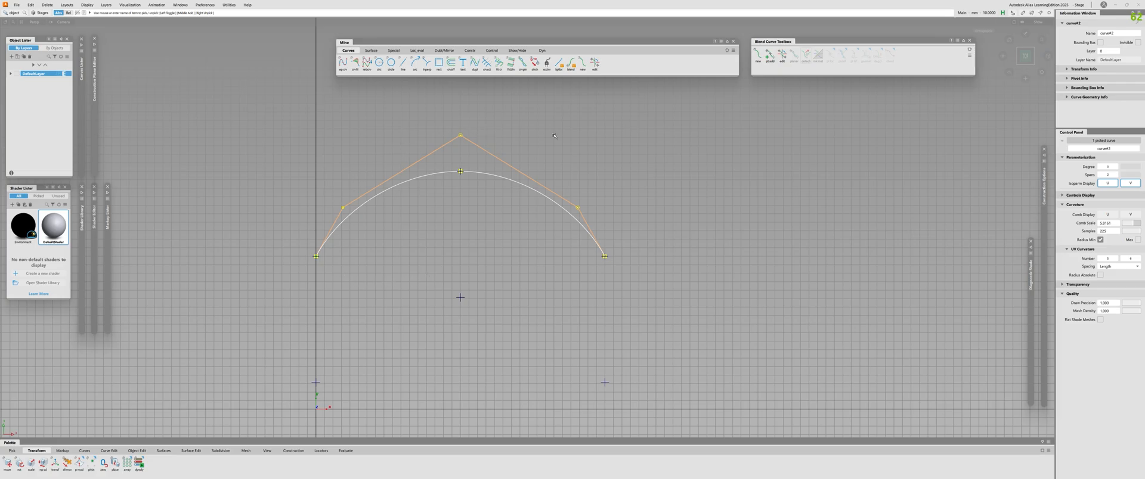
right_click_drag(557, 166, 453, 220, "alt+shift")
middle_click_drag(453, 221, 445, 188, "alt+shift")
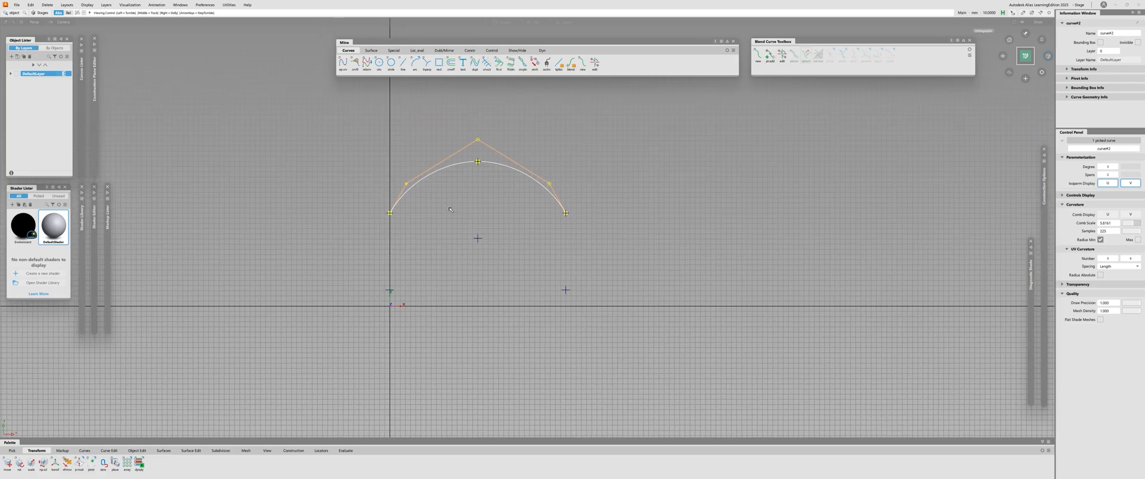
right_click_drag(444, 188, 439, 240, "alt+shift")
left_click(438, 240)
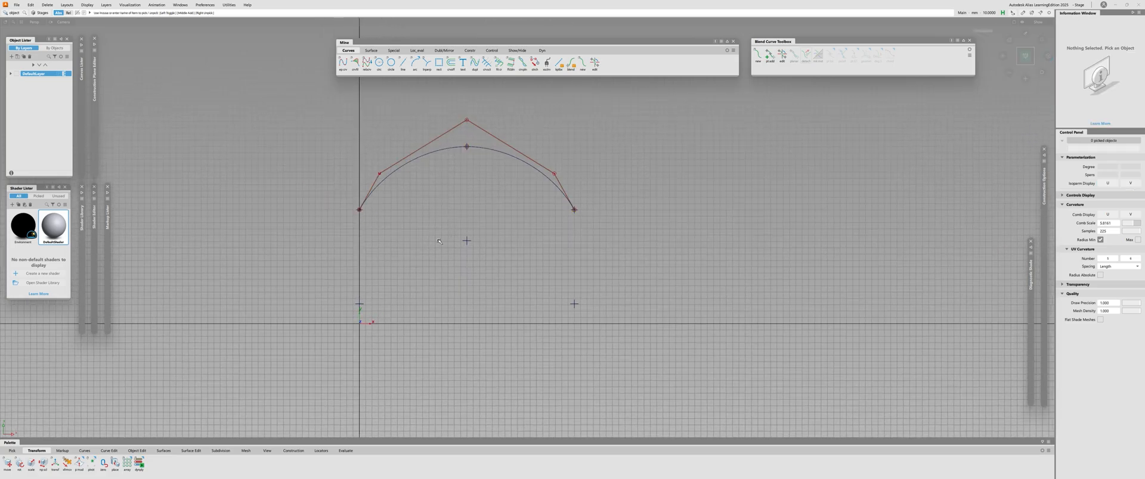
Step: Draw a degree 3 edit point curve with Uniform knot spacing through the lower set's outer, middle and outer space points
left_click(343, 63)
double_click(343, 64)
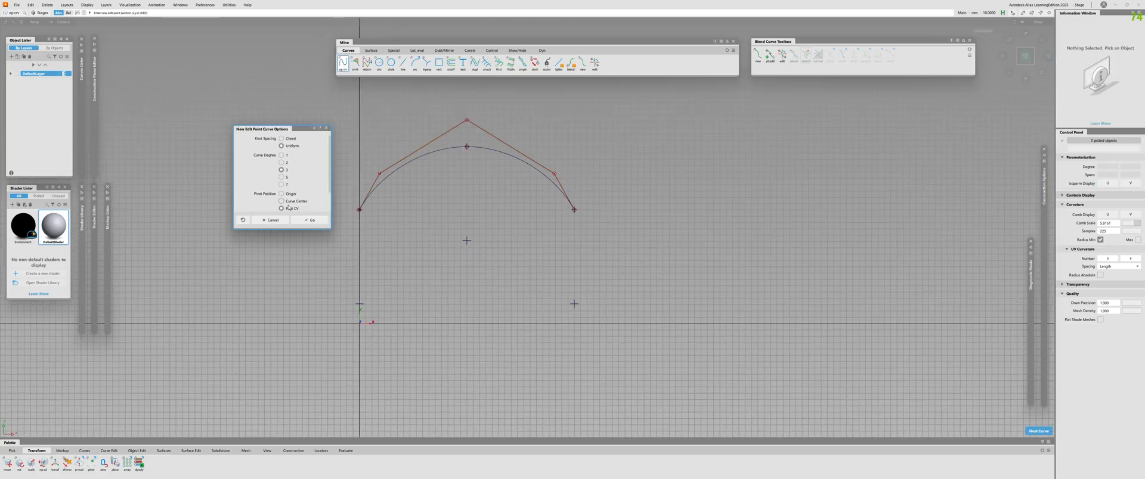
left_click(315, 222)
left_click(358, 304)
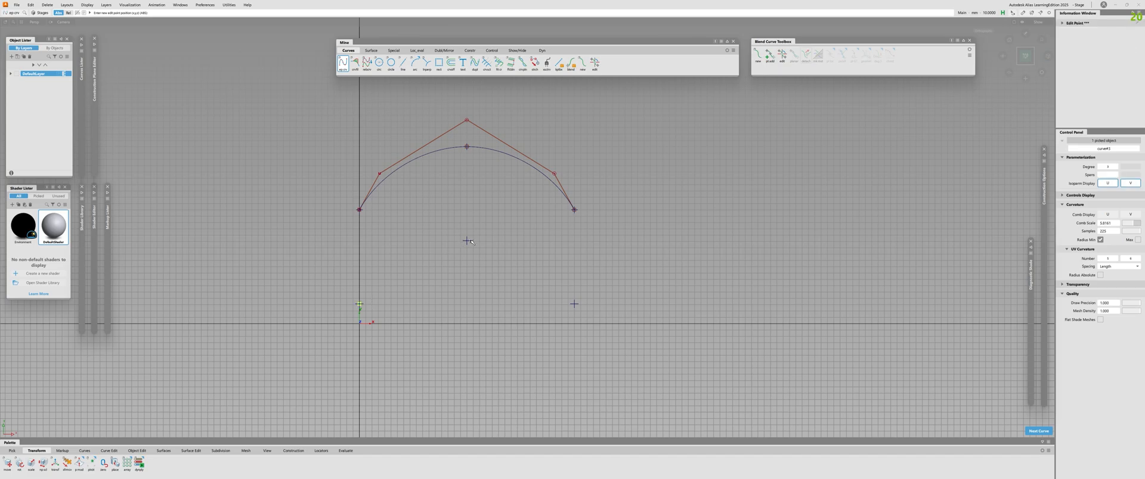
left_click(467, 241)
left_click(569, 304)
right_click_drag(466, 244, 453, 259, "alt+shift")
middle_click_drag(453, 259, 478, 304, "alt+shift")
left_click_drag(478, 303, 478, 334, "ctrl+shift")
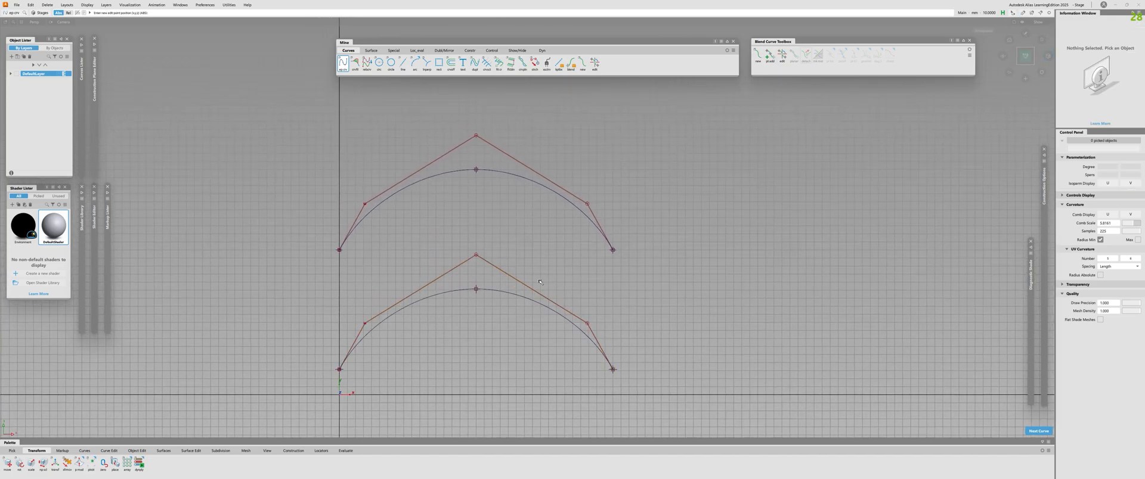
Step: Query the upper and lower arch curves to compare their degree, spans and parameterization
right_click_drag(477, 303, 502, 246, "alt+shift")
left_click(538, 217, "ctrl+shift")
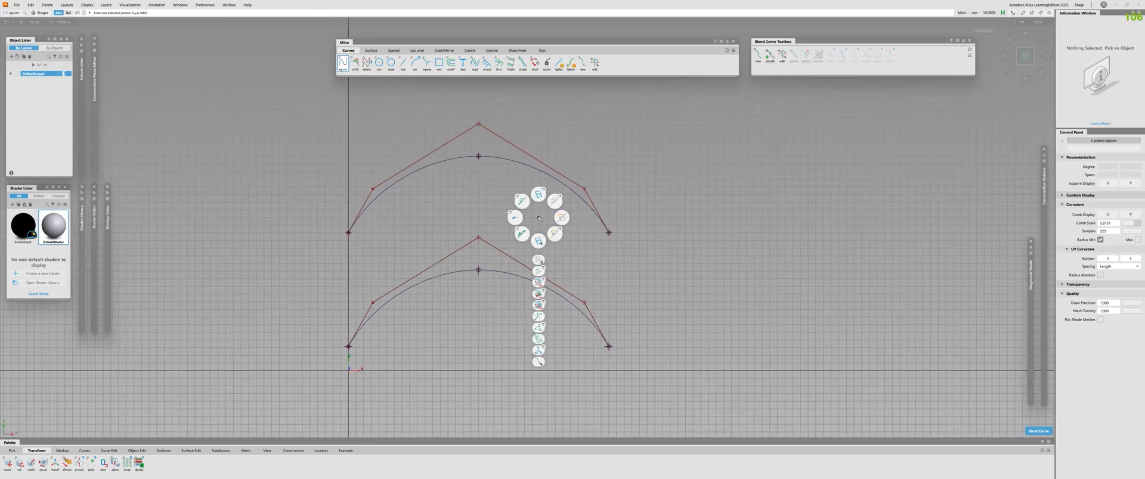
left_click_drag(539, 217, 512, 164, "ctrl+shift")
right_click(511, 160)
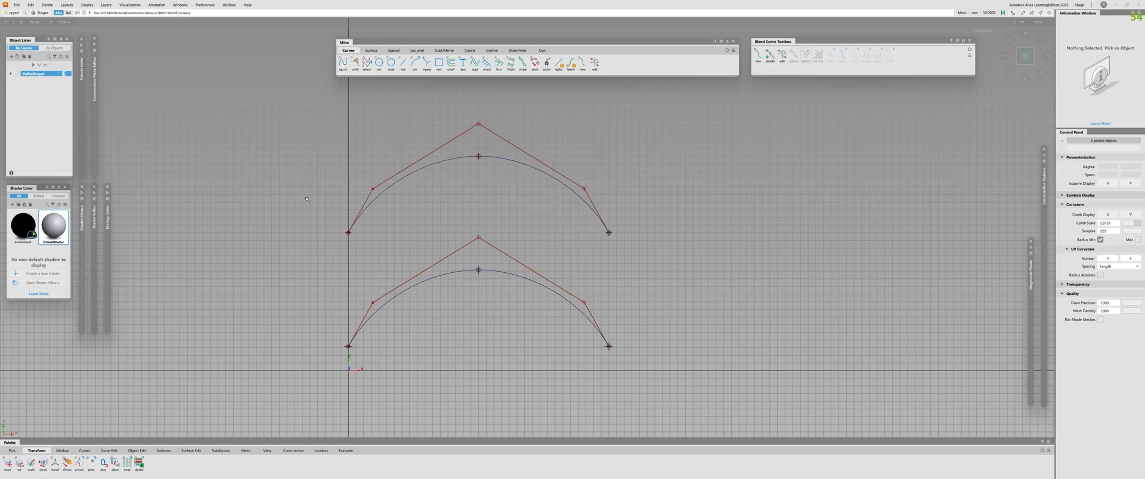
right_click(512, 274)
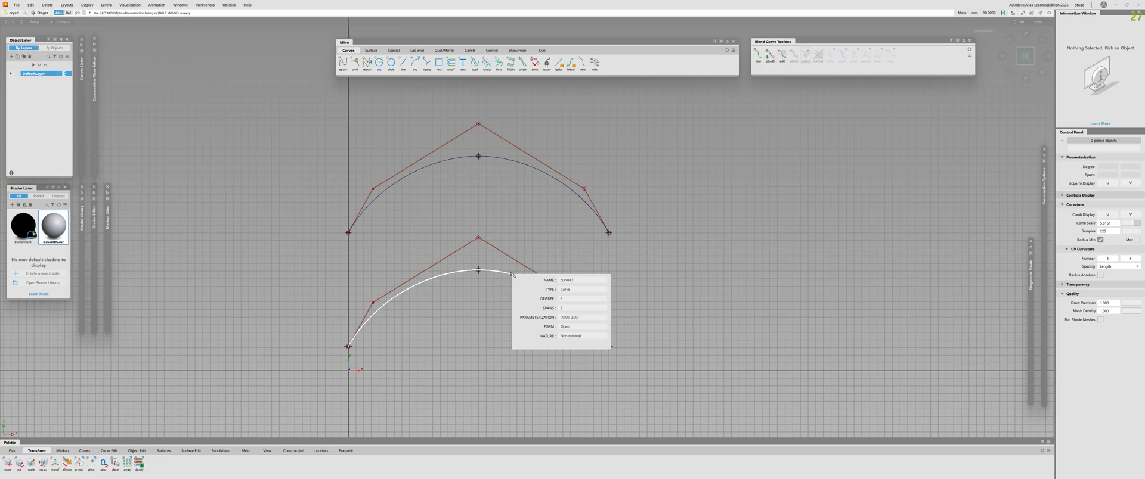
right_click(500, 159)
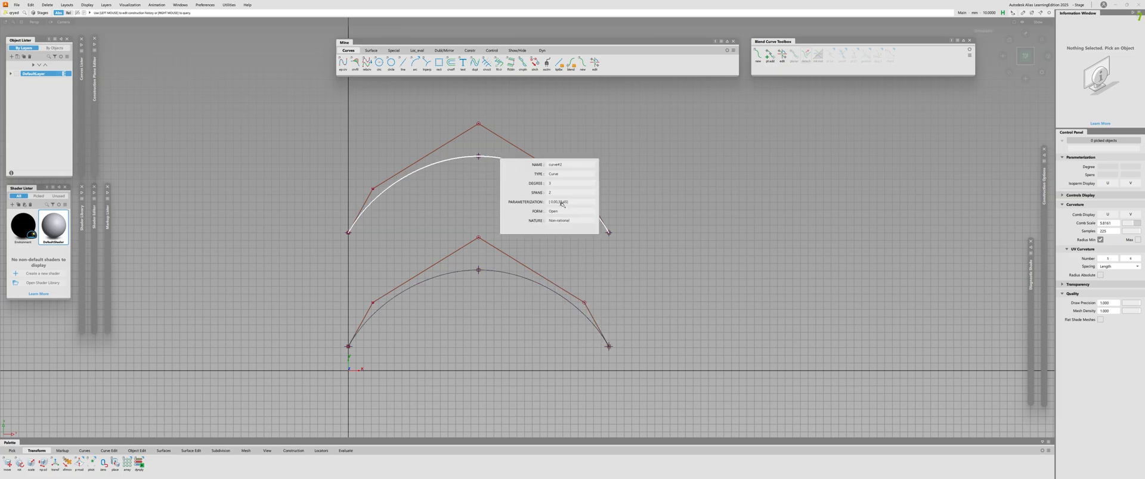
Step: Show the curvature combs of the upper and lower edit point curves to compare them
scroll(515, 215, "down", 3)
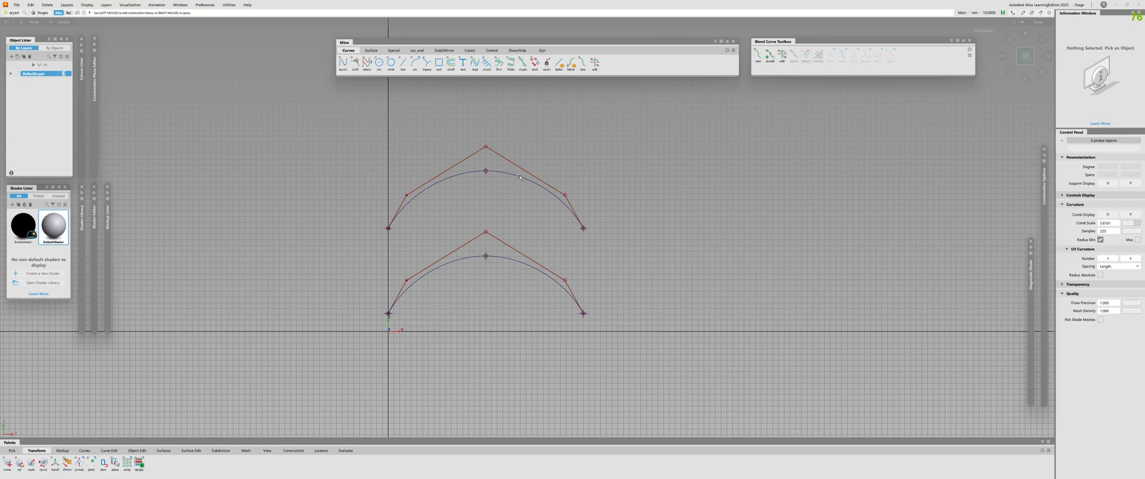
scroll(514, 204, "up", 3)
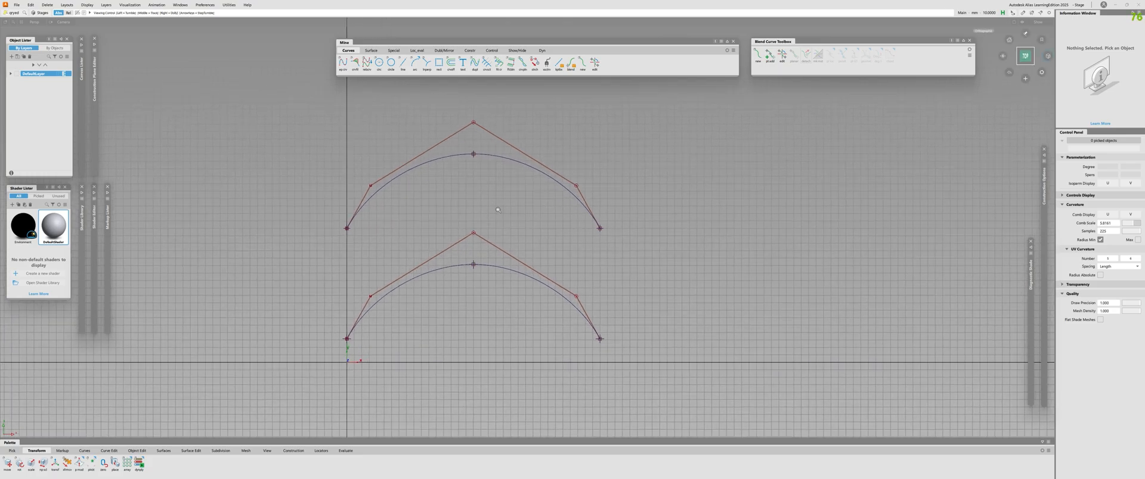
left_click(516, 161)
left_click(547, 282)
scroll(519, 286, "down", 3)
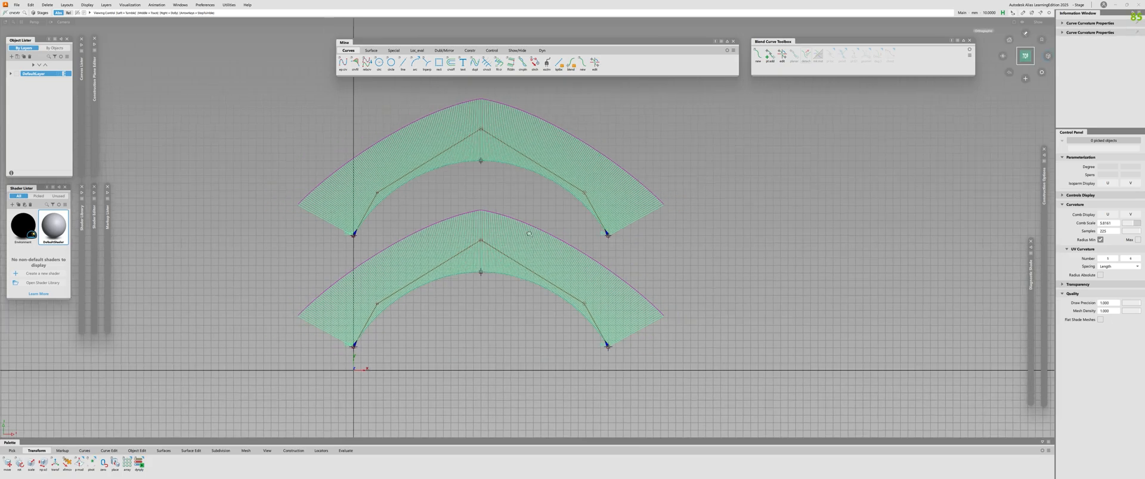
Step: Delete both the upper and lower curves, keeping the construction points
right_click_drag(497, 292, 518, 293, "alt+shift")
left_click_drag(517, 329, 518, 248, "ctrl+shift")
left_click(516, 294)
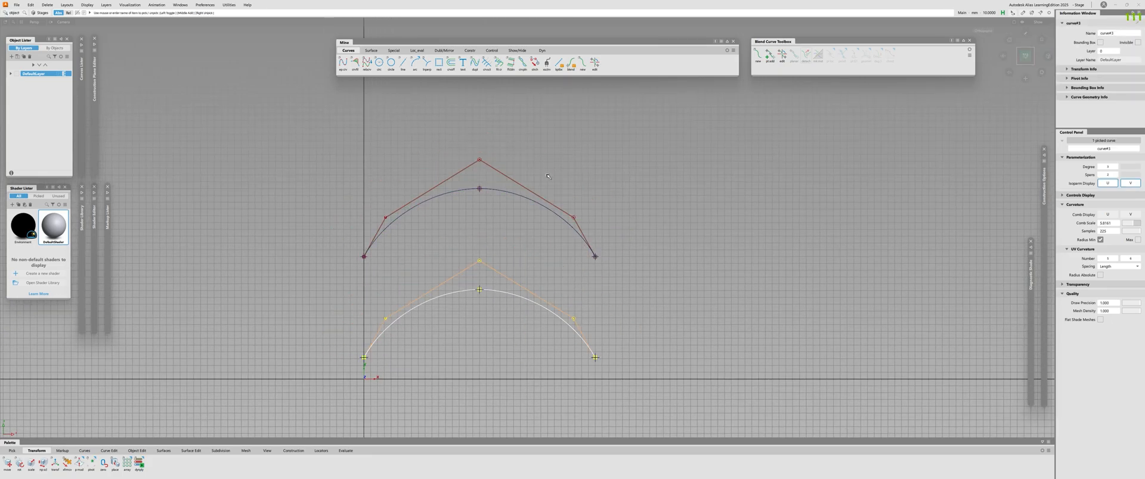
left_click(516, 192)
right_click_drag(467, 259, 488, 259, "alt+shift")
key("Delete")
Step: Move the two middle points sideways off centre, closer to the right-hand end points
left_click_drag(378, 120, 481, 211)
right_click_drag(514, 249, 493, 249, "alt+shift")
left_click(495, 248)
middle_click_drag(527, 267, 527, 203, "ctrl+shift")
left_click_drag(512, 186, 527, 194)
left_click(489, 264)
right_click_drag(468, 265, 488, 264, "alt+shift")
middle_click_drag(441, 260, 485, 263, "alt+shift")
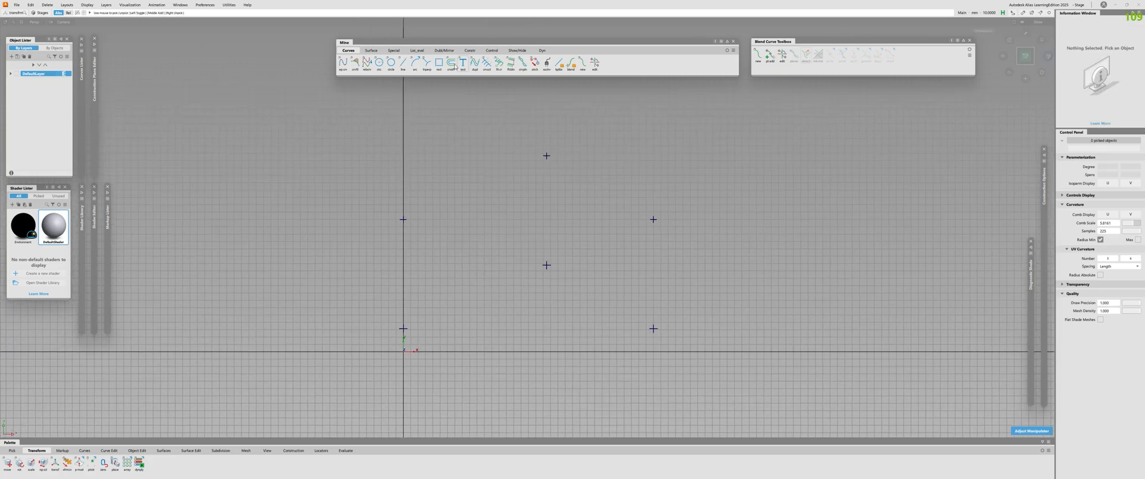
Step: Draw a degree 3 edit point curve through the three upper points
left_click(343, 62)
left_click(403, 219)
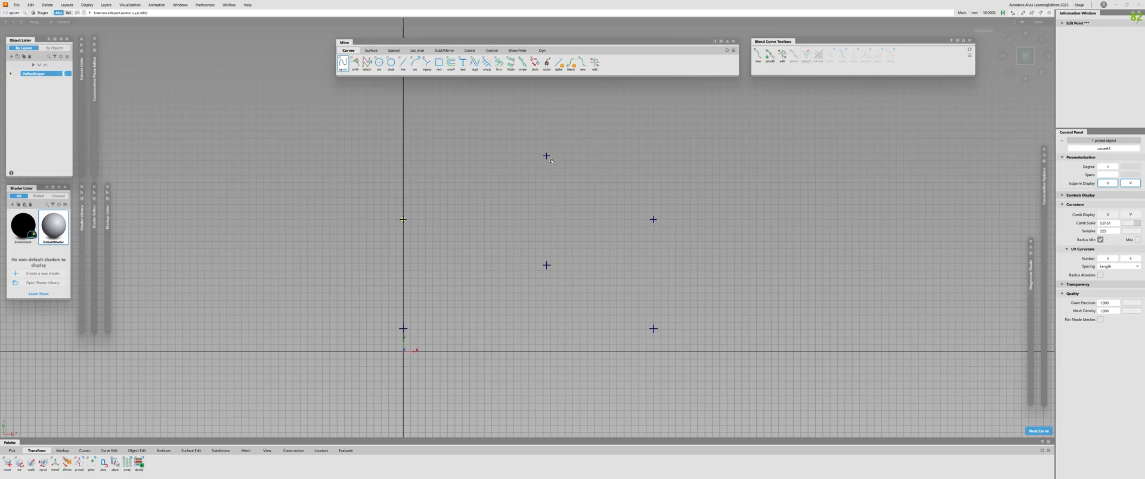
left_click(549, 158)
left_click(653, 219)
Step: Set the edit point curve's knot spacing to Chord and draw a degree 3 curve through the three lower points
double_click(341, 64)
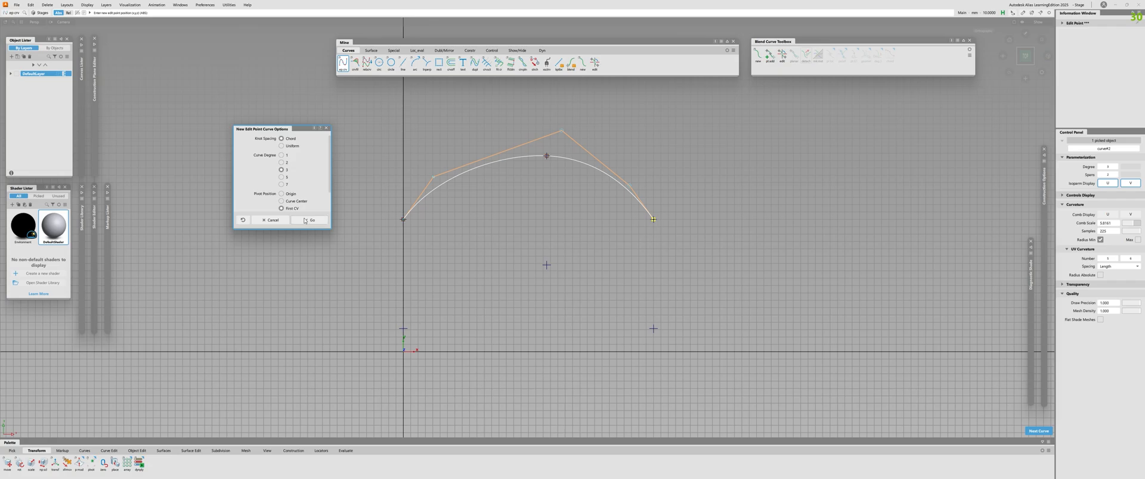
left_click(305, 221)
left_click(403, 329)
left_click(546, 265)
left_click(653, 328)
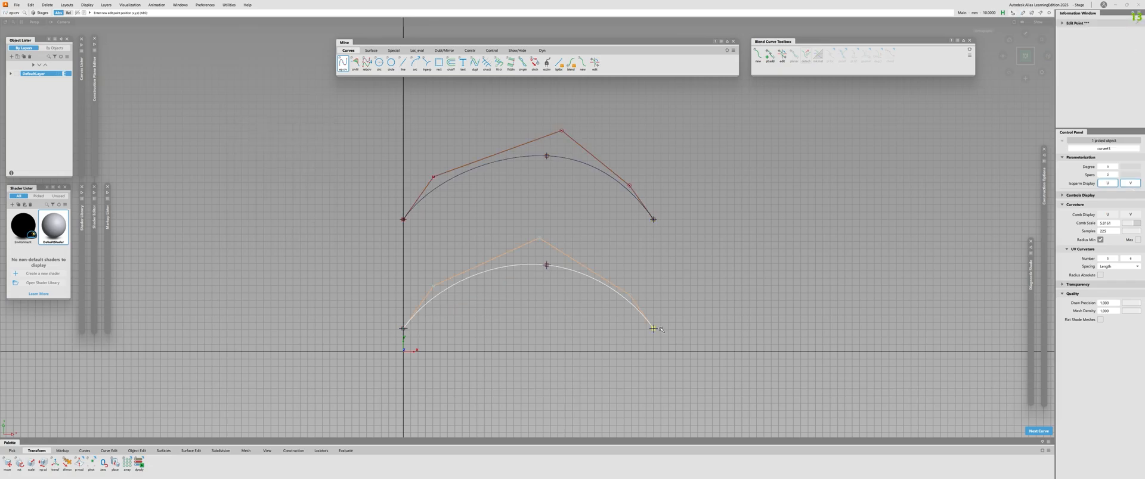
Step: Show the upper curve's curvature comb and query its degree, spans and parameterization
right_click_drag(660, 329, 722, 329, "alt+shift")
middle_click_drag(629, 231, 578, 265, "alt+shift")
key("space")
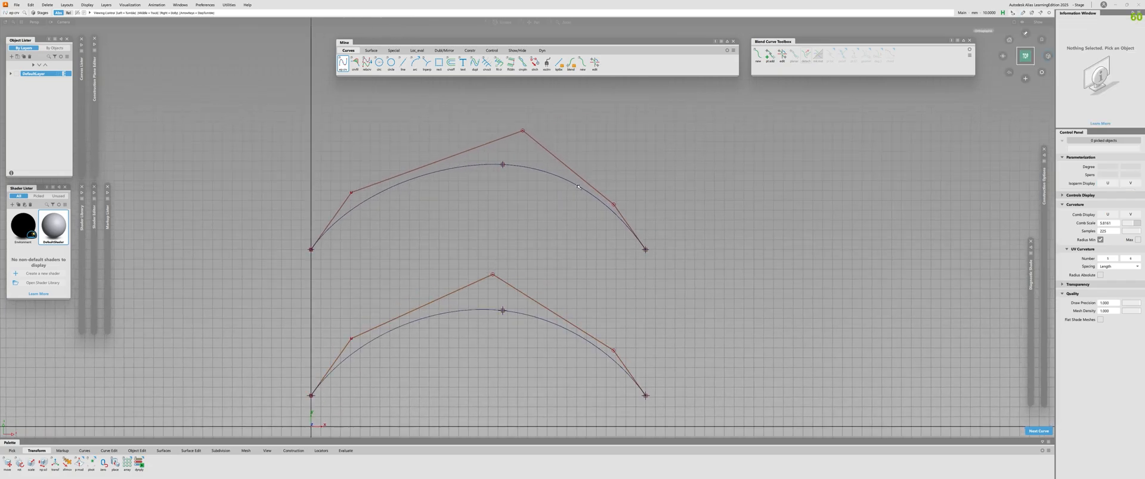
middle_click_drag(577, 187, 594, 159, "alt+shift")
mouse_move(594, 159)
right_mouse_down("alt+shift")
mouse_move(506, 157)
mouse_move(577, 151)
right_mouse_up("alt+shift")
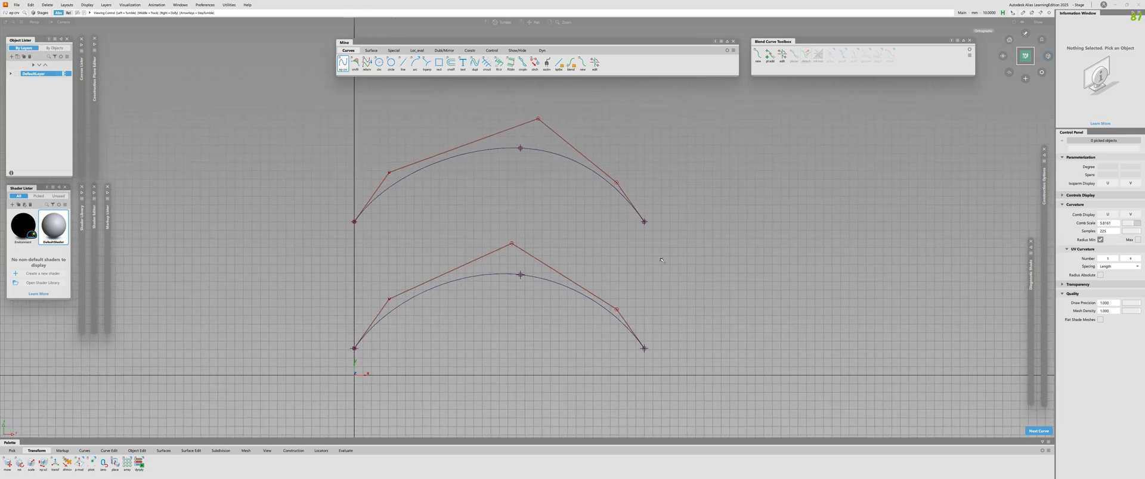
right_click_drag(369, 282, 410, 285, "alt+shift")
middle_click_drag(410, 285, 402, 314, "alt+shift")
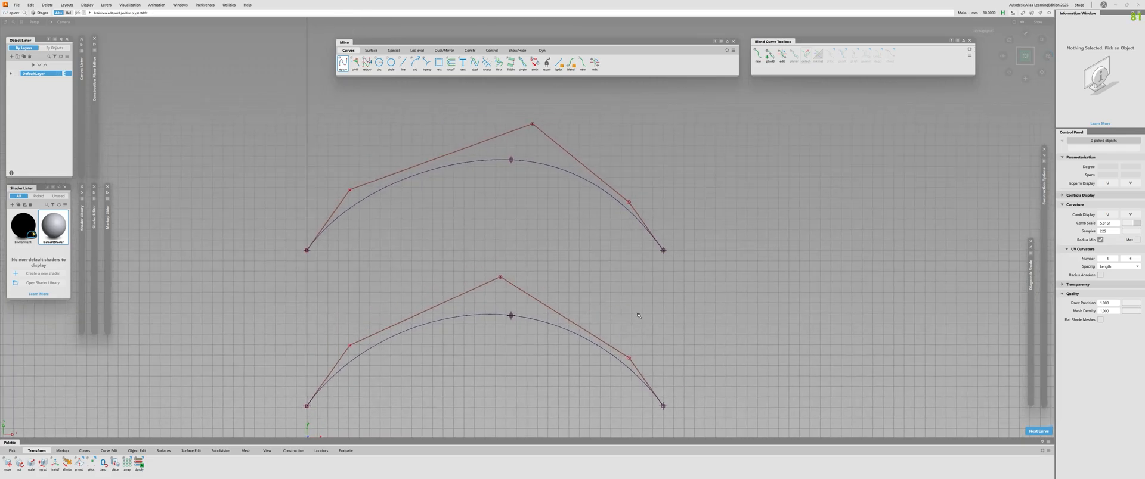
right_click_drag(638, 316, 613, 267, "alt+shift")
left_click(563, 176)
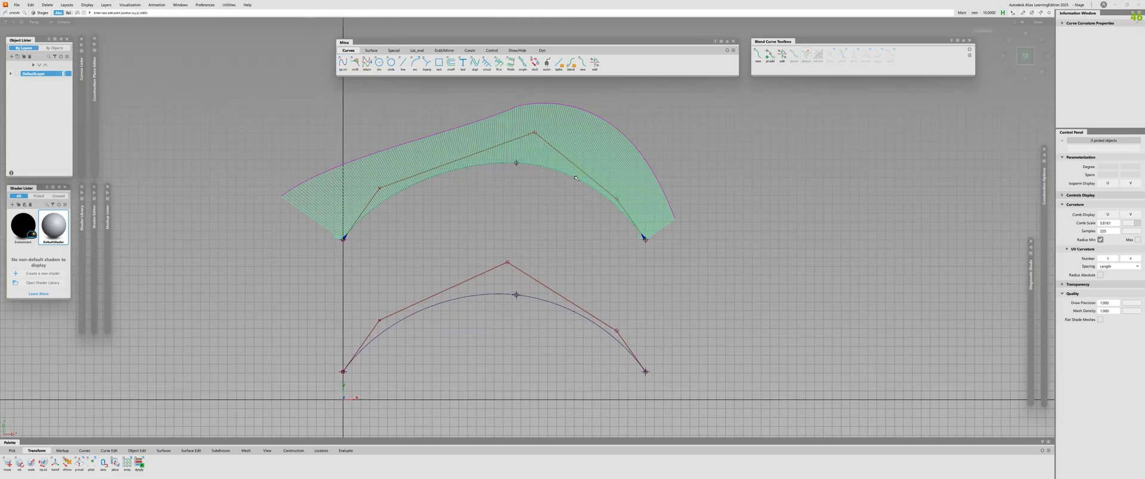
key("Escape")
right_click(564, 175)
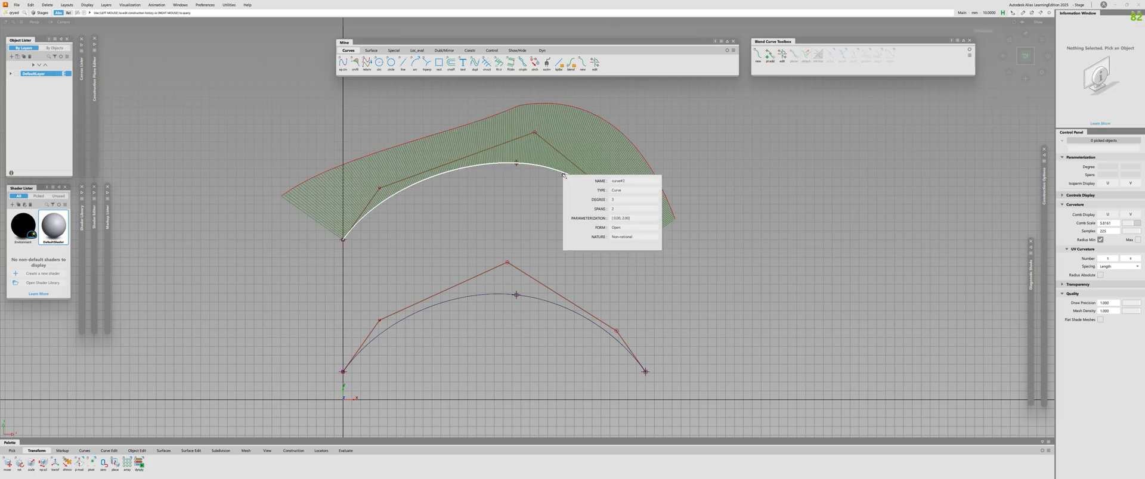
Step: Show the curvature comb of the lower, chord-spaced curve as well
left_click(561, 307)
right_click_drag(459, 263, 505, 265, "alt+shift")
middle_click_drag(505, 265, 486, 320, "alt+shift")
right_click_drag(485, 320, 462, 310, "alt+shift")
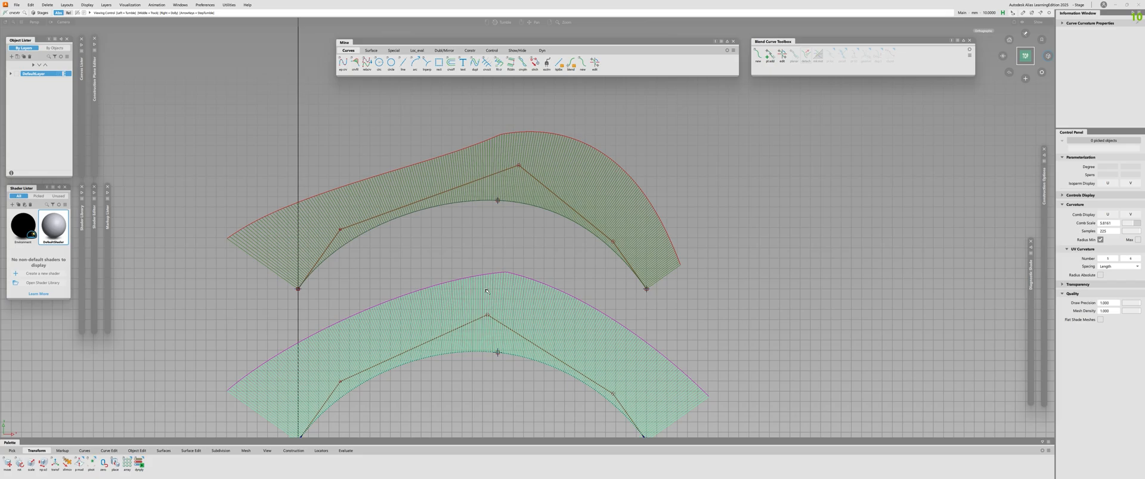
middle_click_drag(462, 310, 462, 300, "alt+shift")
Step: Compare the flow of the two curvature combs around the middle edit points
left_click(462, 238)
right_click_drag(462, 238, 503, 236, "alt+shift")
middle_click_drag(503, 235, 521, 196, "alt+shift")
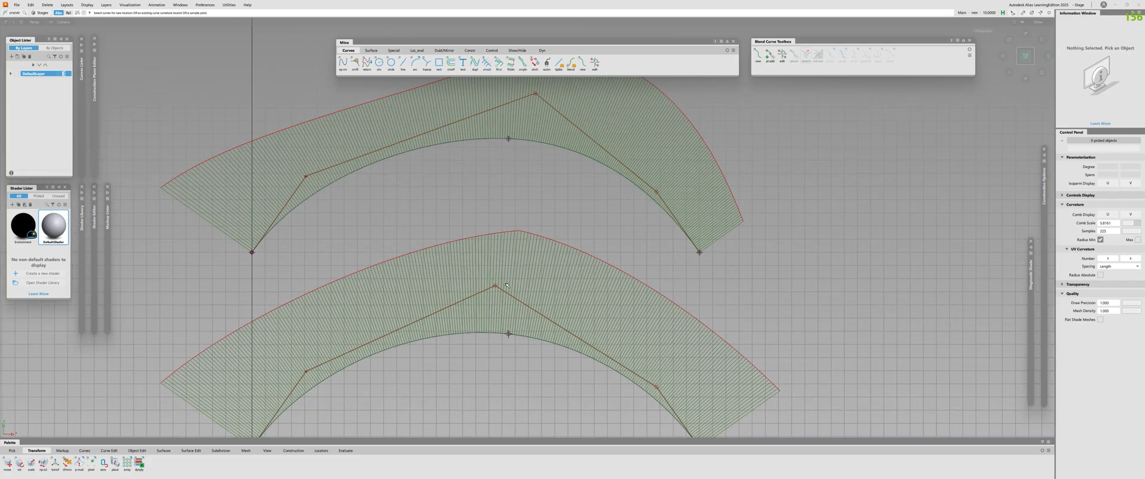
right_click_drag(503, 284, 462, 280, "alt+shift")
middle_click_drag(462, 280, 484, 238, "alt+shift")
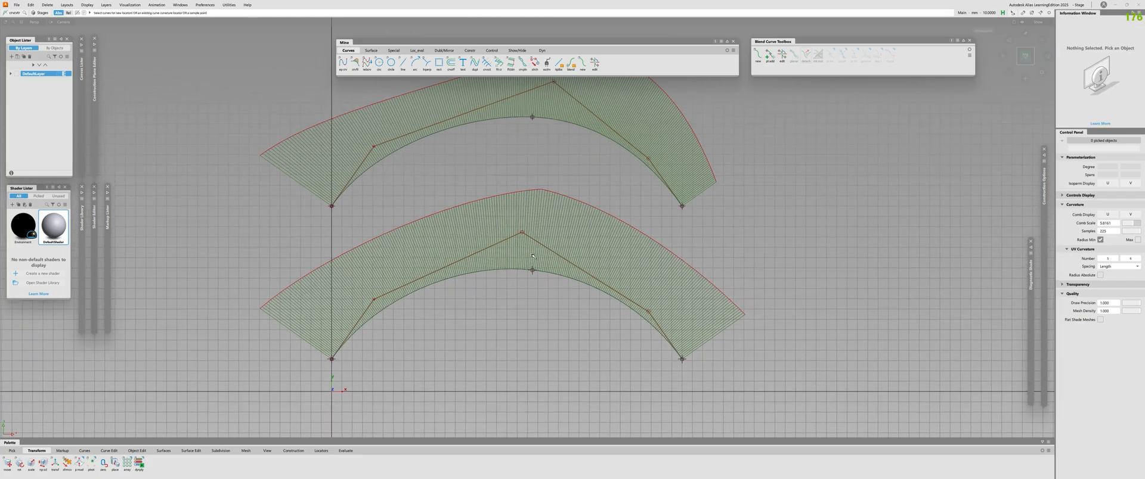
right_click_drag(593, 221, 633, 220, "alt+shift")
middle_click_drag(634, 221, 621, 278, "alt+shift")
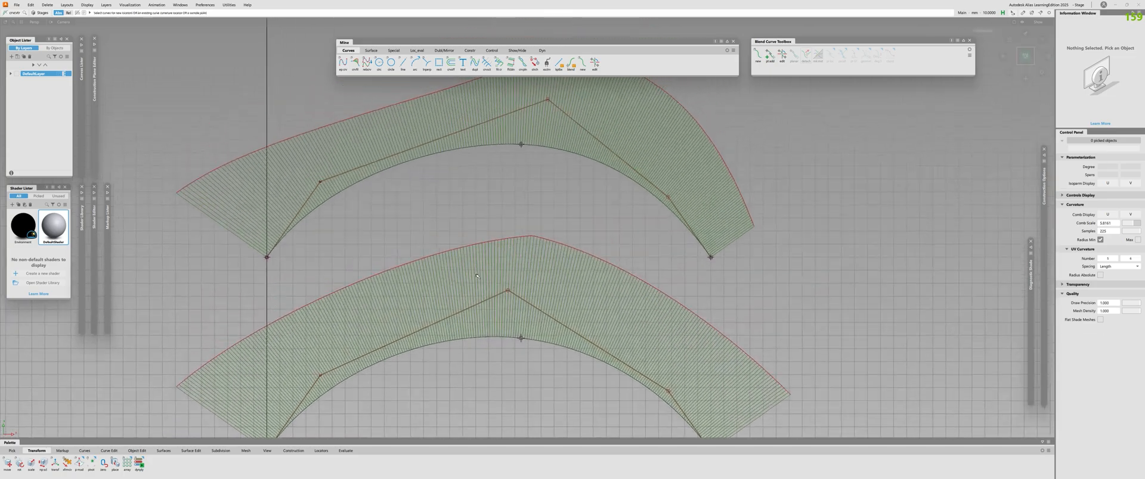
right_click_drag(420, 350, 366, 351, "alt+shift")
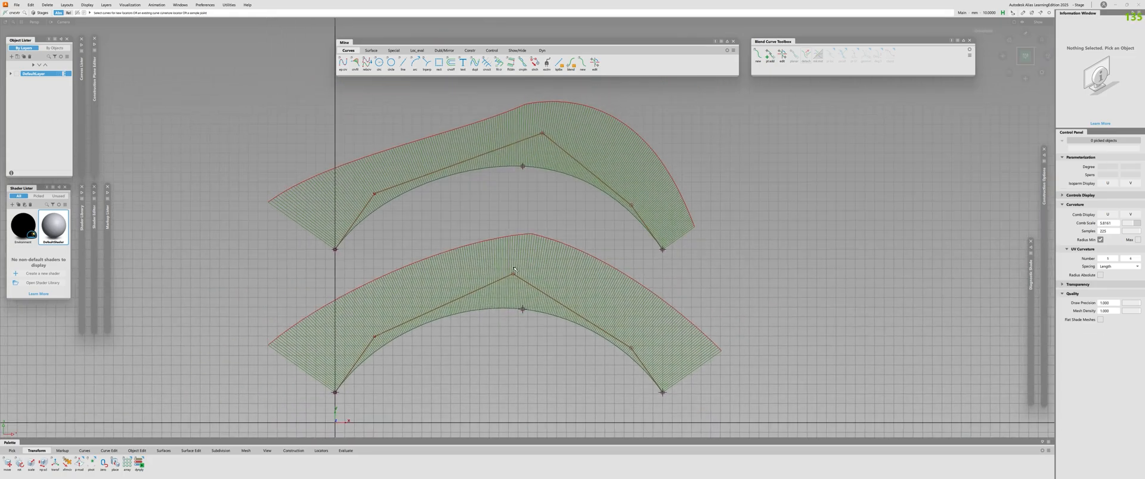
Step: Query the upper curve's properties again and check them against its curvature comb
key("ctrl+q")
right_click(572, 178)
right_click_drag(524, 285, 517, 206, "alt+shift")
middle_click_drag(517, 207, 541, 229, "alt+shift")
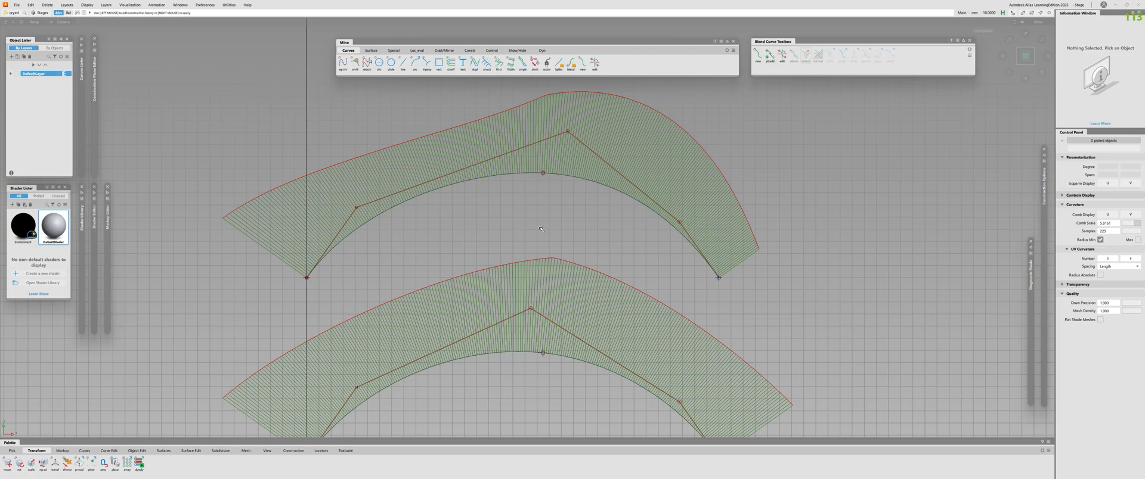
right_click_drag(541, 229, 418, 218, "alt+shift")
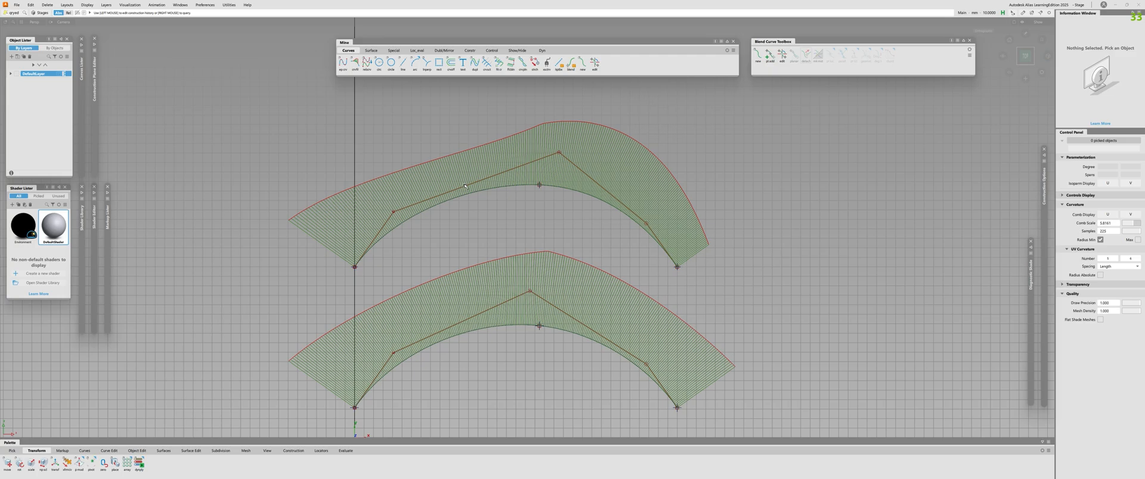
right_click_drag(477, 229, 540, 230, "alt+shift")
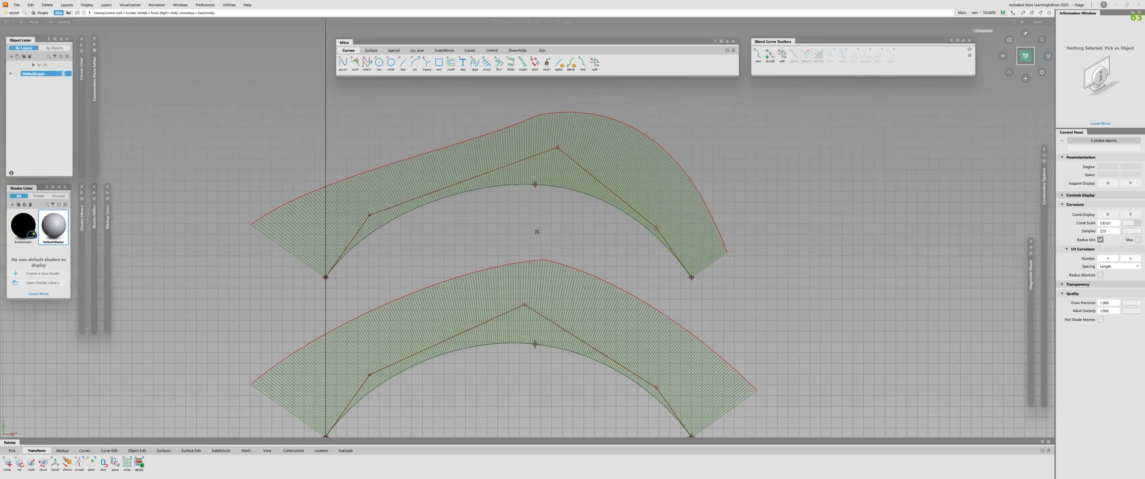
middle_click_drag(537, 233, 525, 258, "alt+shift")
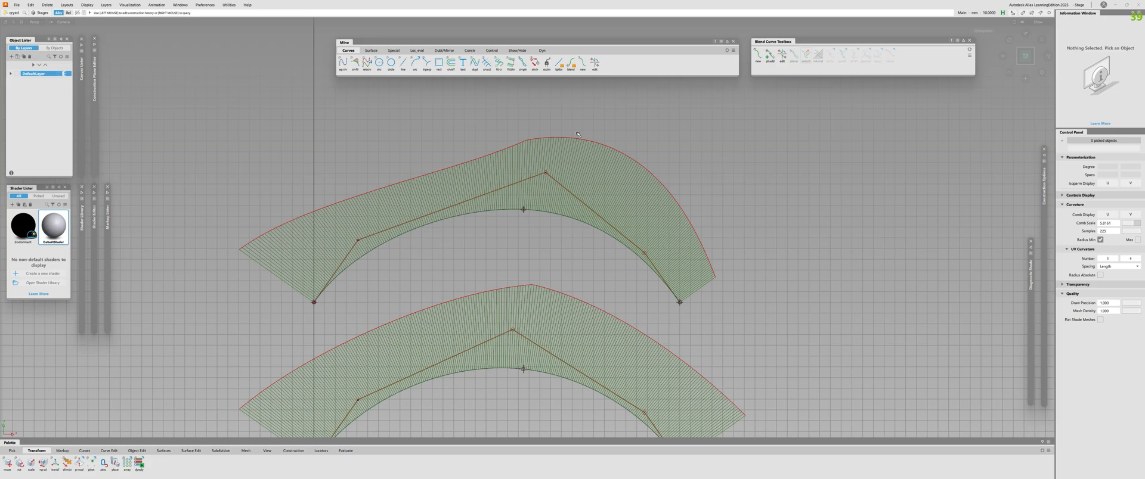
Step: Examine the comb shapes of both curves at the peak and toward the ends
right_click_drag(577, 129, 449, 239, "alt+shift")
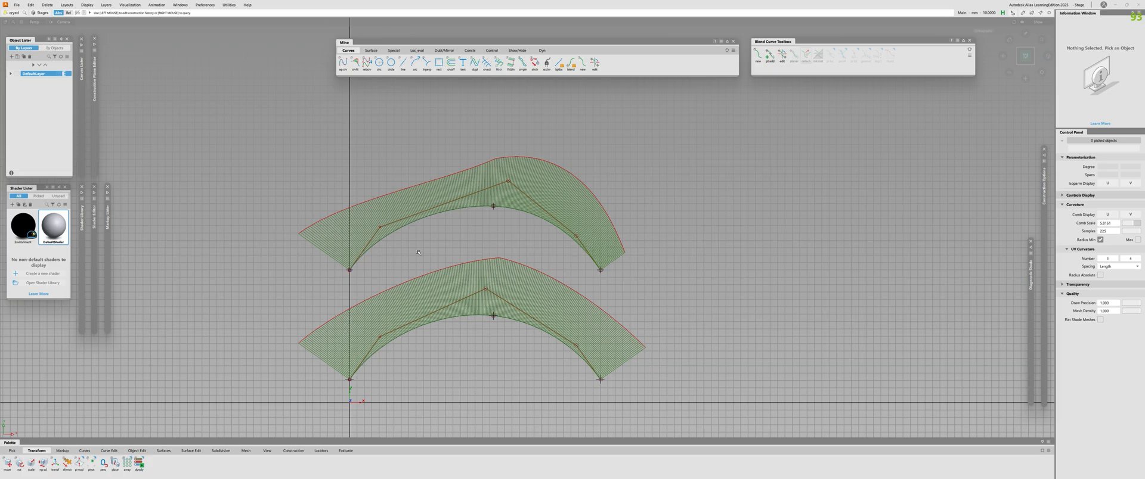
right_click_drag(344, 309, 476, 300, "alt+shift")
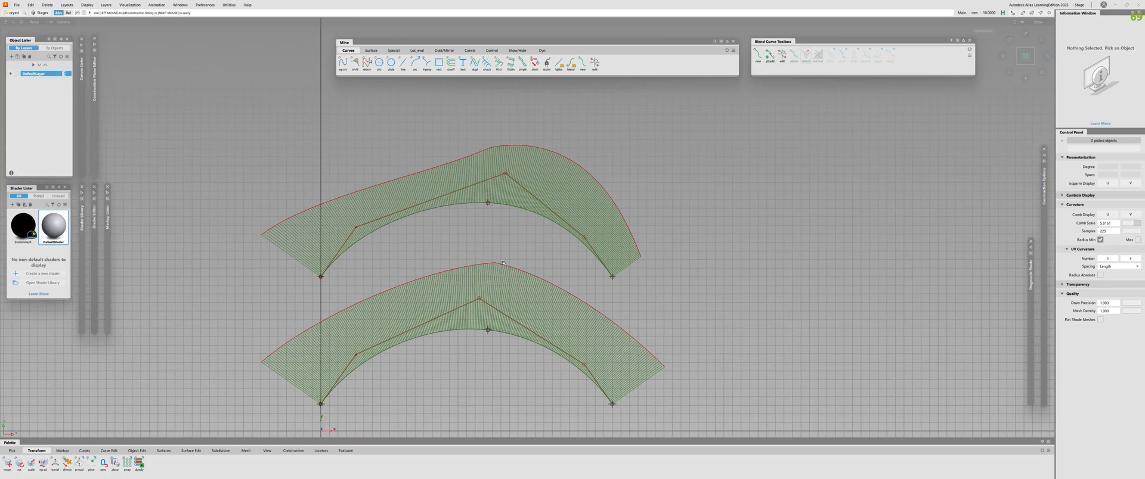
right_click_drag(503, 264, 537, 263, "alt+shift")
middle_click_drag(466, 285, 499, 219, "alt+shift")
right_click_drag(500, 219, 489, 179, "alt+shift")
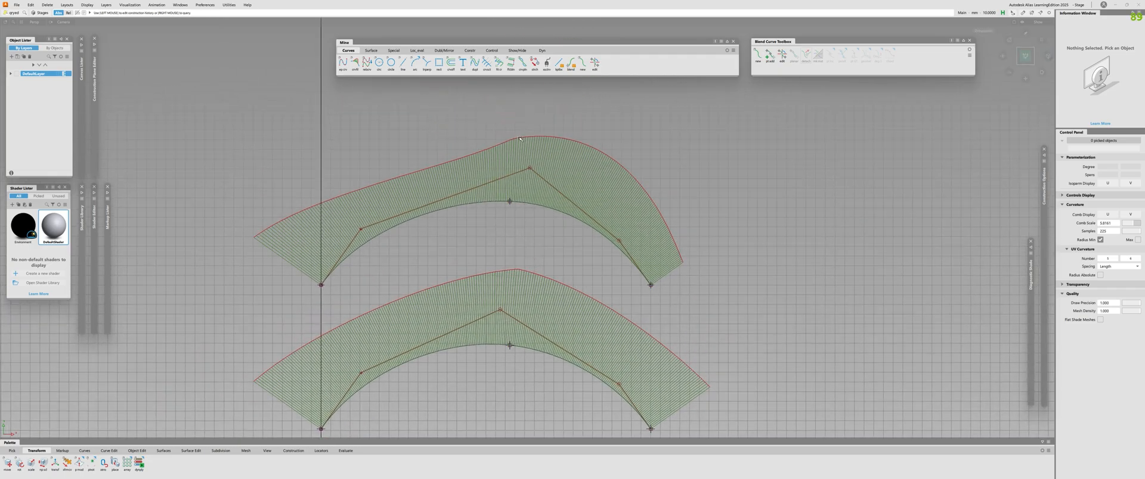
right_click_drag(508, 142, 543, 143, "alt+shift")
right_click_drag(536, 251, 484, 254, "alt+shift")
middle_click_drag(484, 254, 502, 267, "alt+shift")
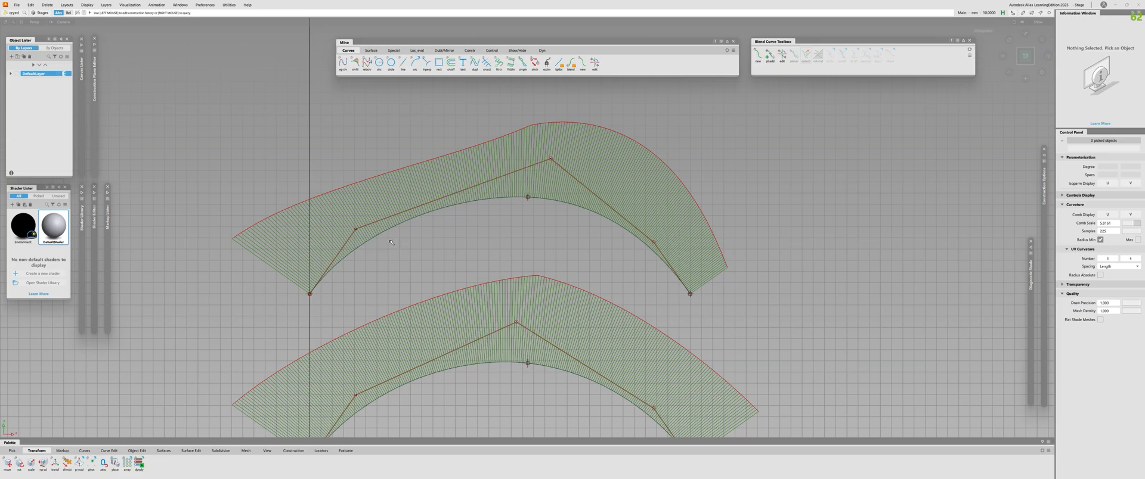
Step: Delete the upper and lower edit point curves together with their curvature combs
right_click_drag(744, 85, 656, 95, "alt+shift")
left_click_drag(596, 179, 566, 179, "ctrl+shift")
left_click(560, 213)
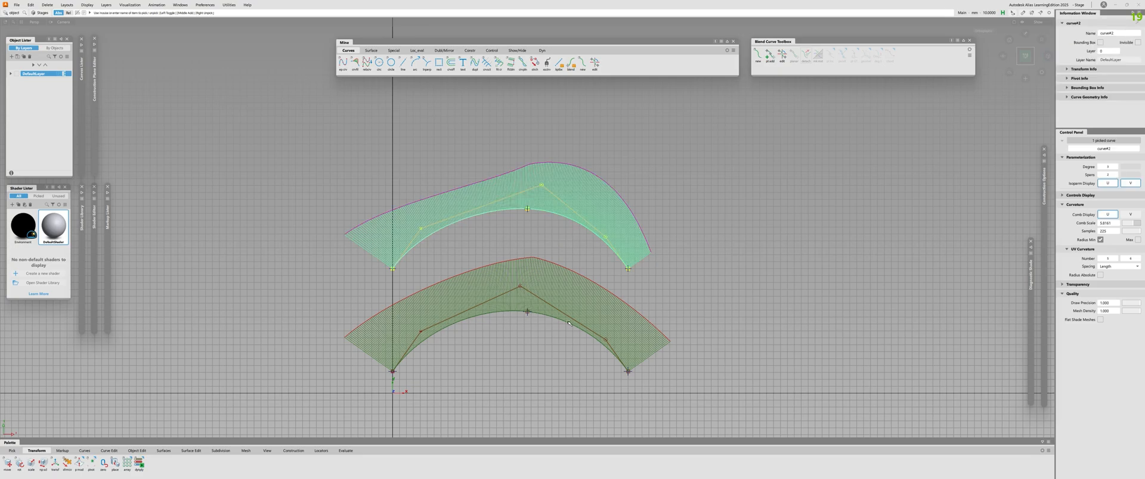
left_click(558, 317)
key("Delete")
right_click_drag(558, 368, 575, 367, "alt+shift")
middle_click_drag(575, 368, 569, 342, "alt+shift")
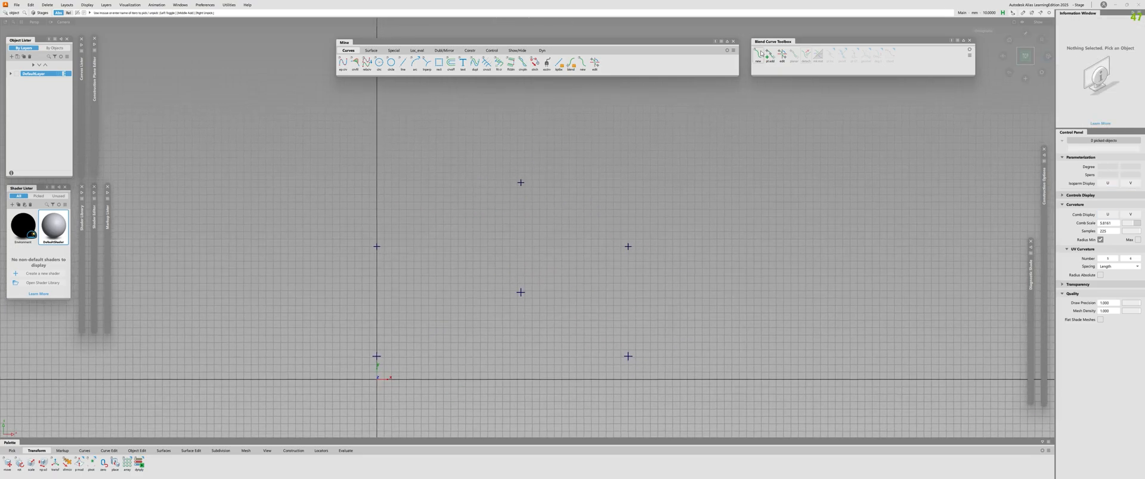
Step: Draw a degree 5 blend curve with Uniform knot spacing through the three upper points and show its curvature comb
double_click(758, 54)
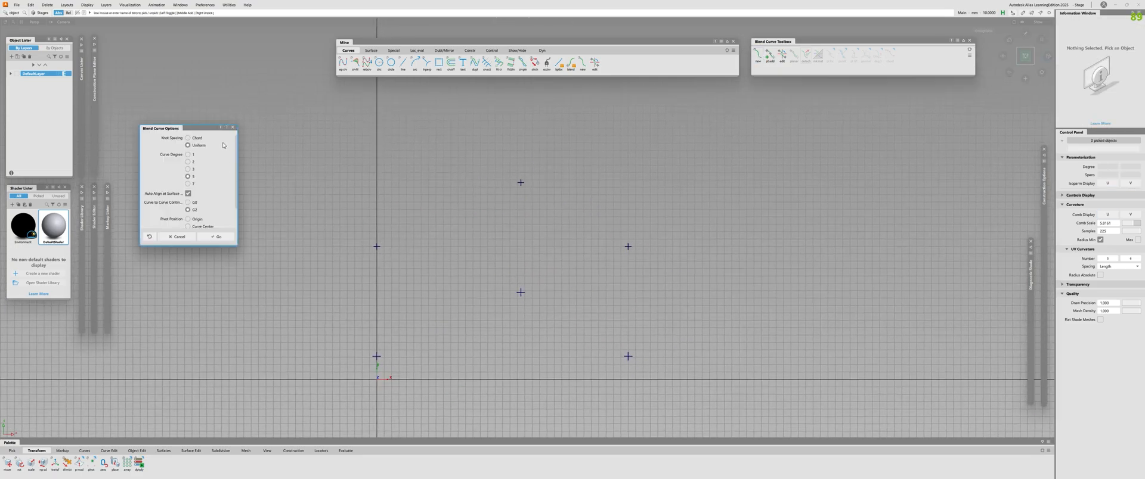
left_click(215, 237)
left_click(376, 246)
left_click(520, 183)
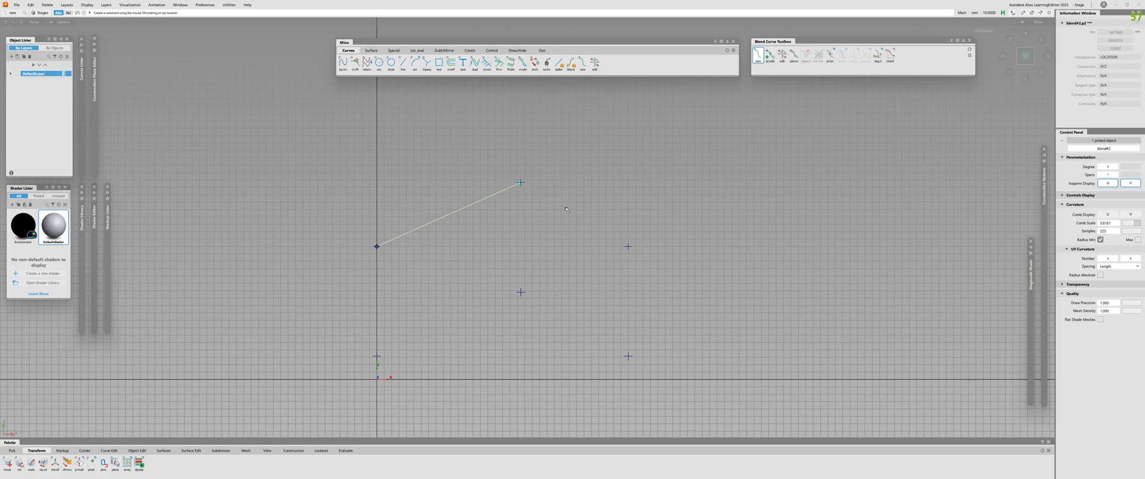
left_click(628, 246)
right_click_drag(465, 264, 489, 264, "alt+shift")
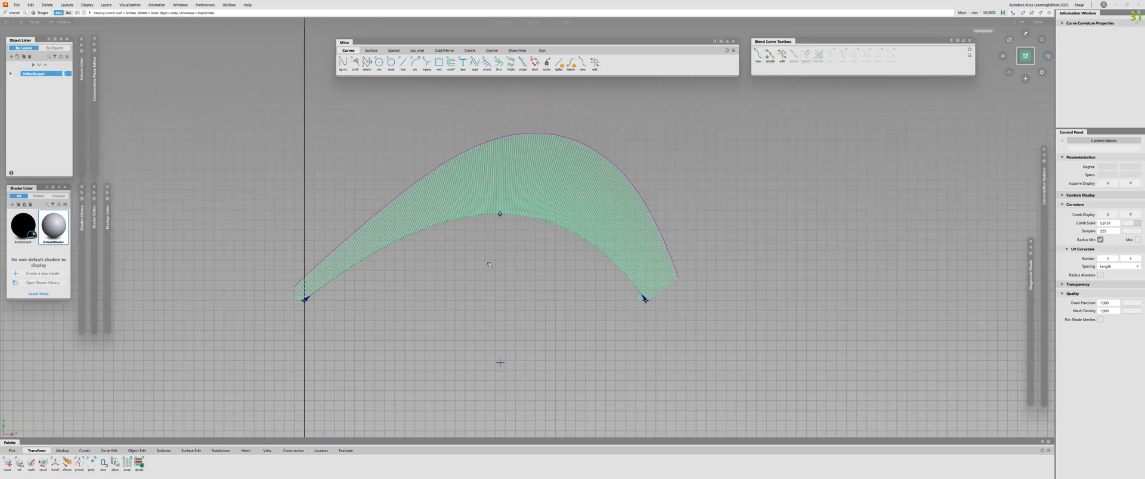
Step: Delete the blend curve running through the upper points
left_click_drag(582, 224, 583, 202, "ctrl+shift")
left_click(573, 233)
key("Delete")
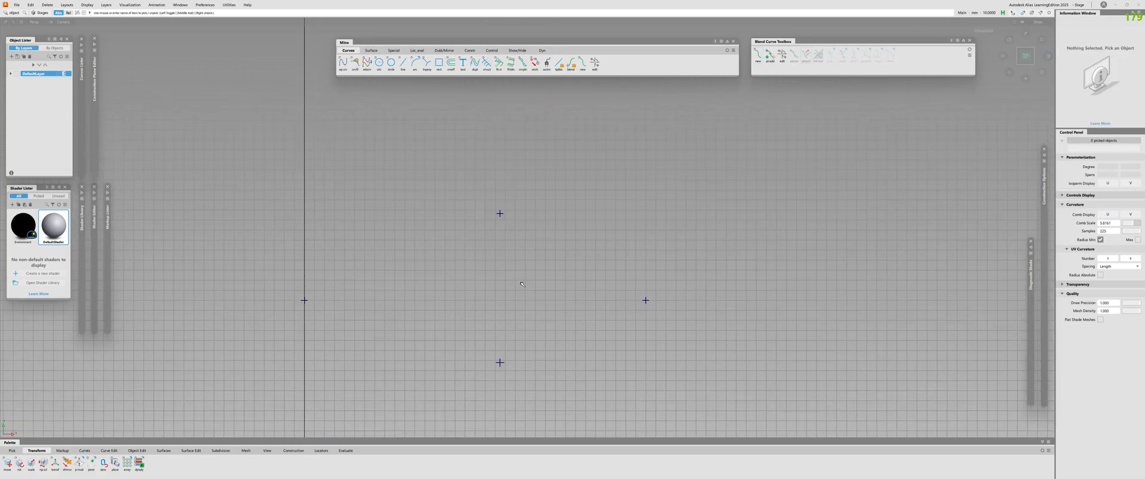
Step: Draw a new blend curve through the three upper points, from the first end point over the middle to the last
left_click(582, 63)
left_click(304, 300)
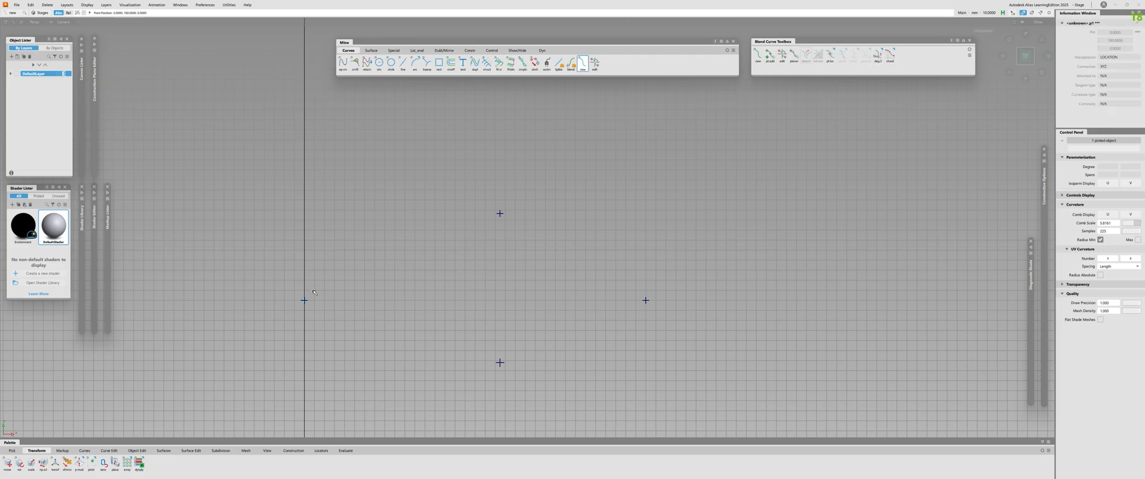
left_click(500, 214)
left_click(649, 296)
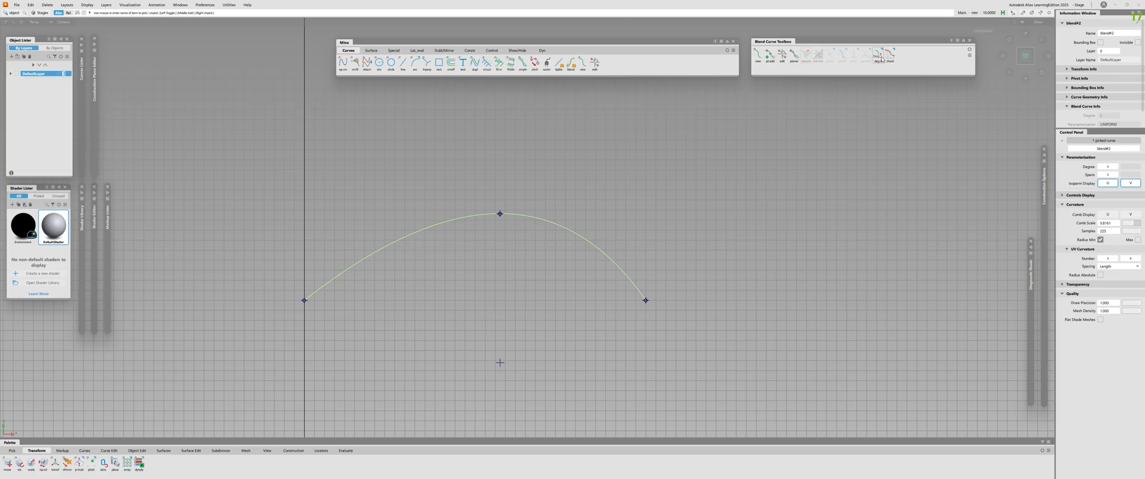
left_click(877, 56)
left_click(908, 80)
right_click_drag(784, 152, 846, 152, "alt+shift")
key("c")
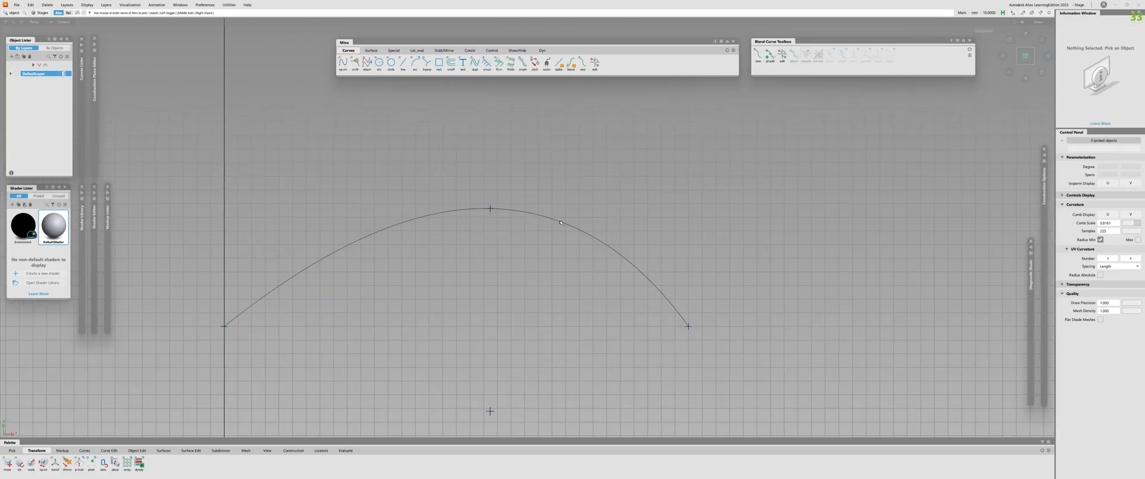
Step: Set the degree of the blend curve through the three upper points to 3
left_click(579, 222)
right_click_drag(593, 196, 543, 196, "alt+shift")
key("ctrl+z")
left_click(596, 247)
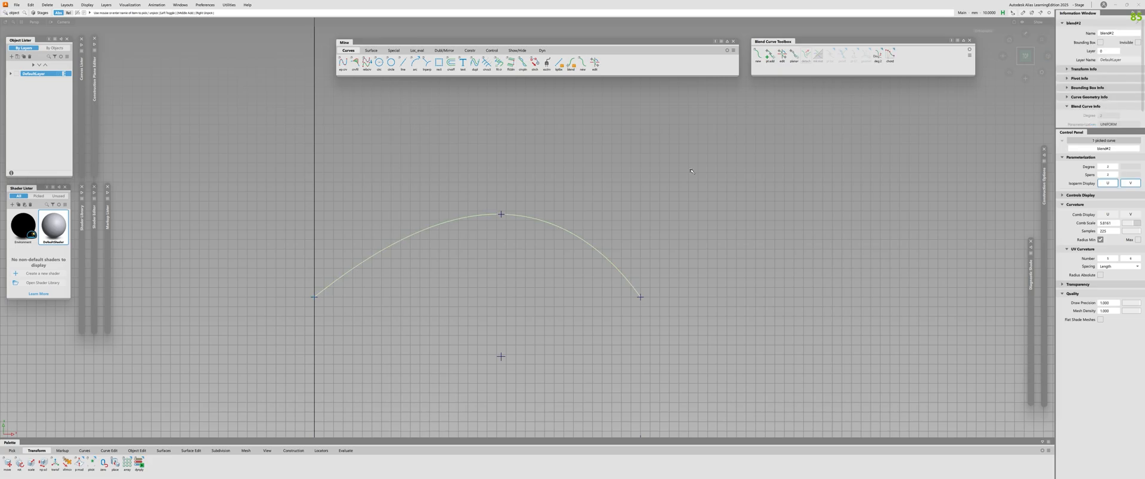
left_click(878, 55)
left_click(909, 89)
Step: Show the curvature comb and the control vertices of the upper blend curve
right_click_drag(532, 218, 560, 221, "alt+shift")
left_click(525, 218)
key("c")
left_click(526, 218)
left_click(529, 225)
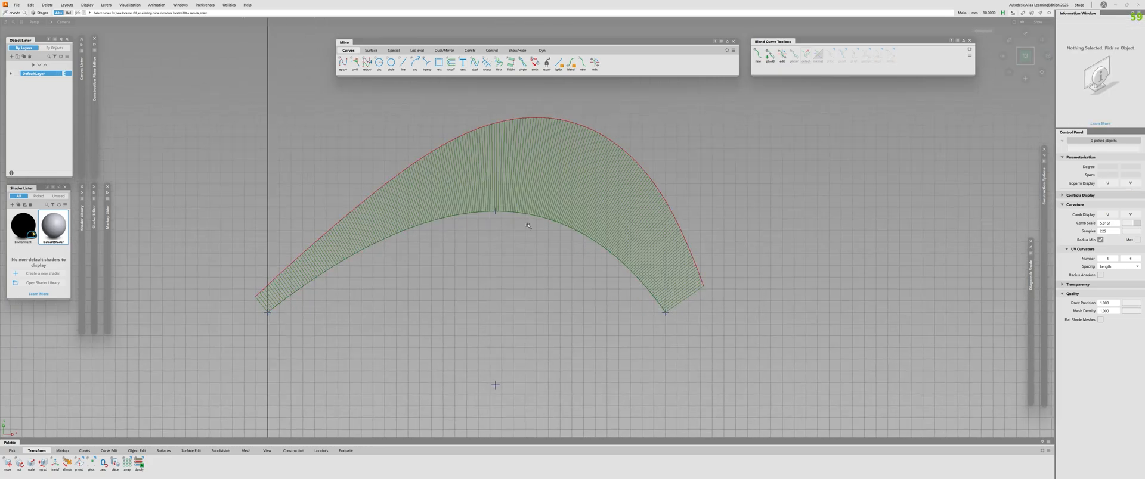
left_click(523, 213)
left_click(509, 266)
right_click_drag(509, 265, 452, 298, "alt+shift")
middle_click_drag(453, 298, 442, 227, "alt+shift")
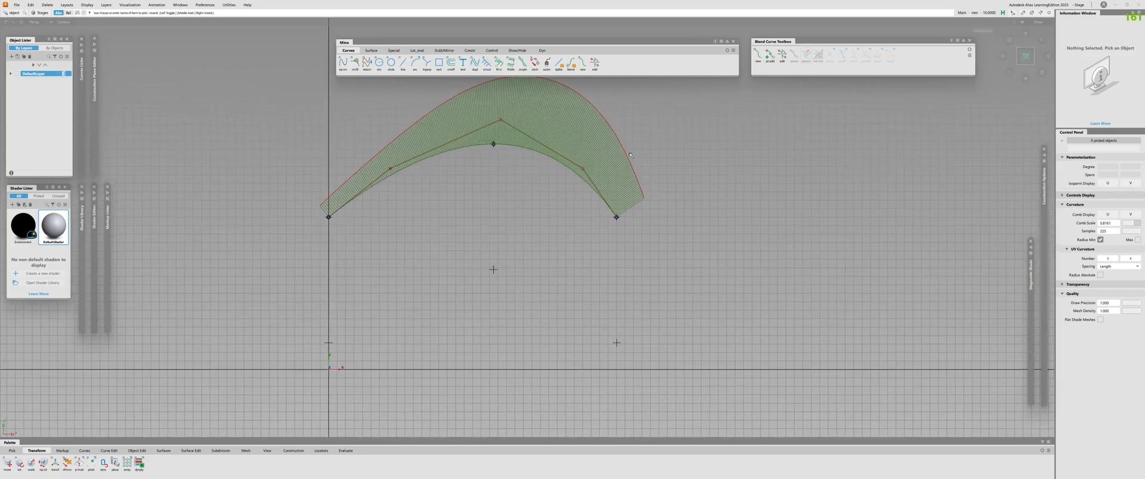
Step: Draw a second blend curve through the three lower points, from the first end point over the middle to the last
left_click(755, 56)
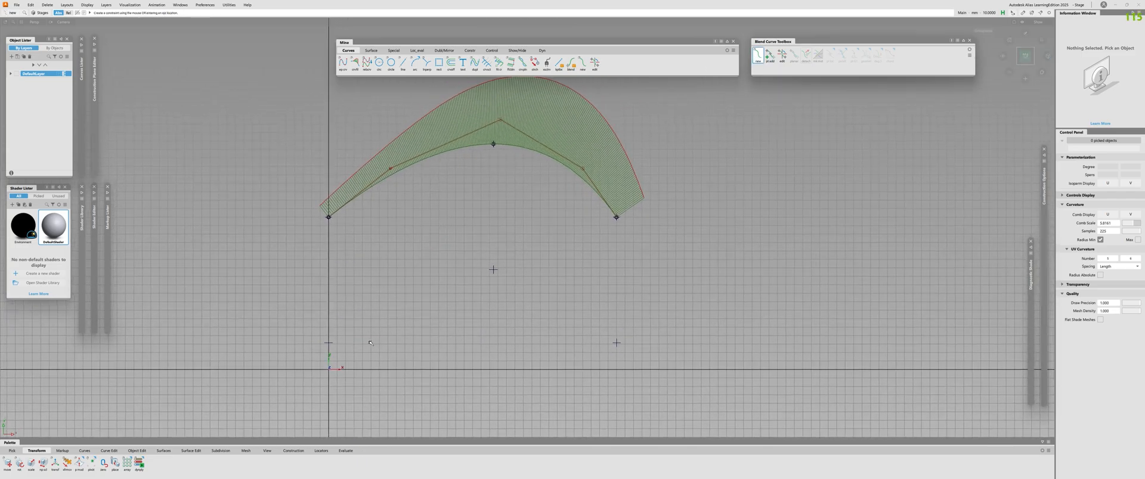
left_click(329, 342)
left_click(493, 270)
left_click(616, 343)
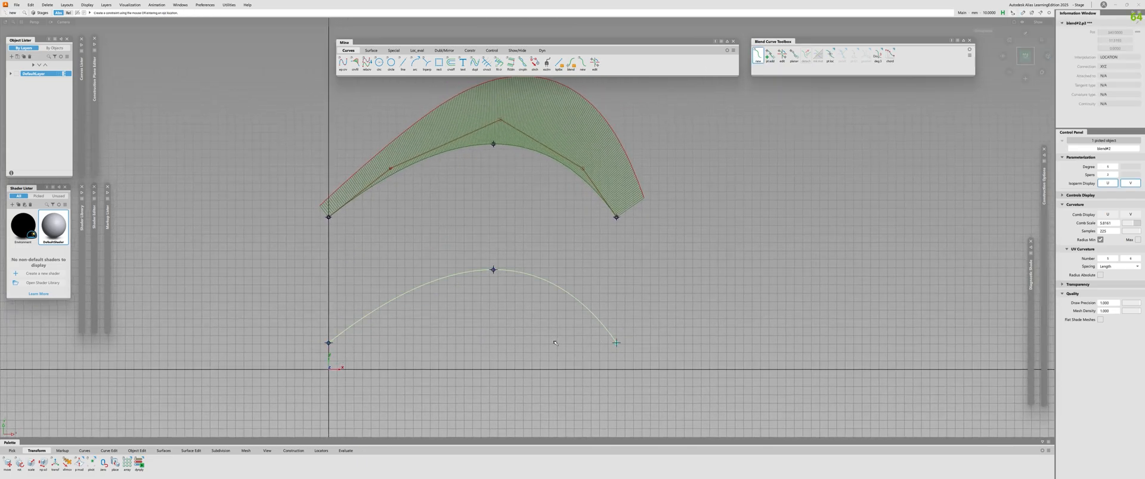
key("Escape")
Step: Query the information of both blend curves and change the lower curve's knot spacing to Chord
right_click(535, 152)
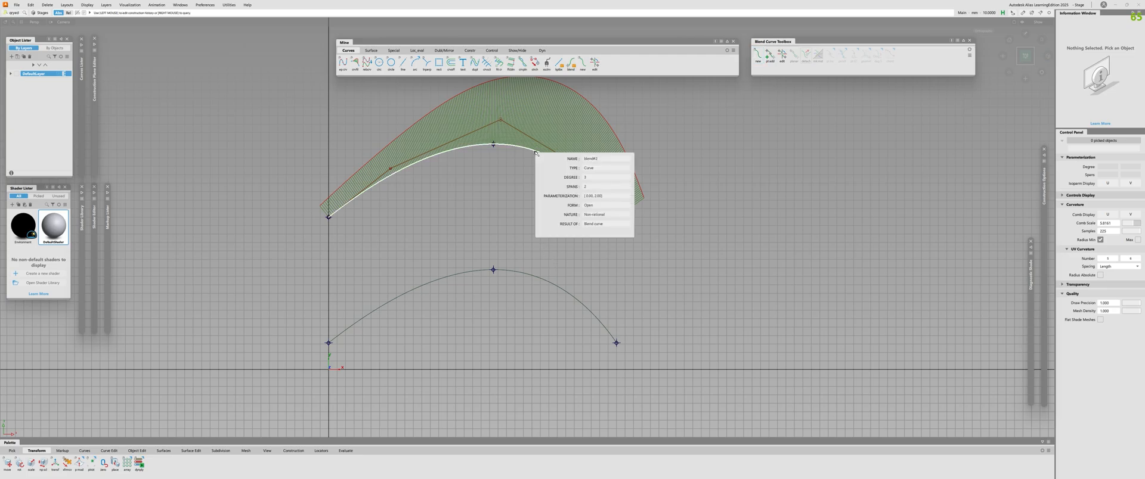
right_click(530, 272)
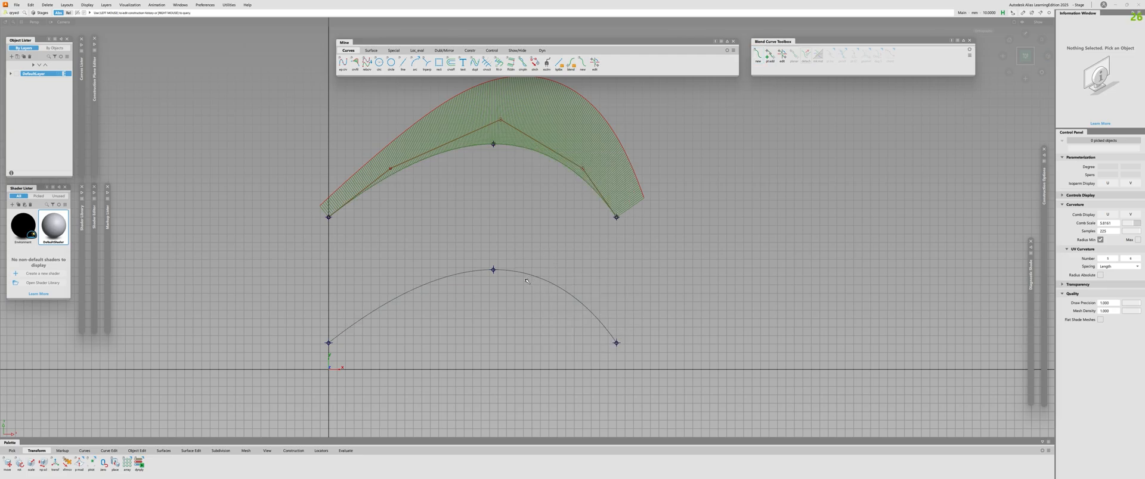
left_click(526, 280)
left_click(889, 54)
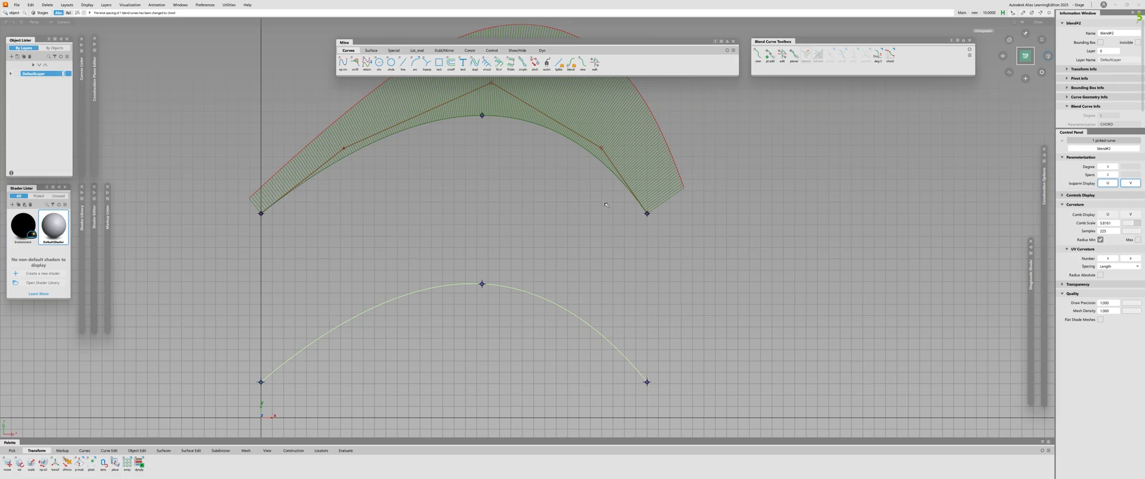
left_click(889, 54)
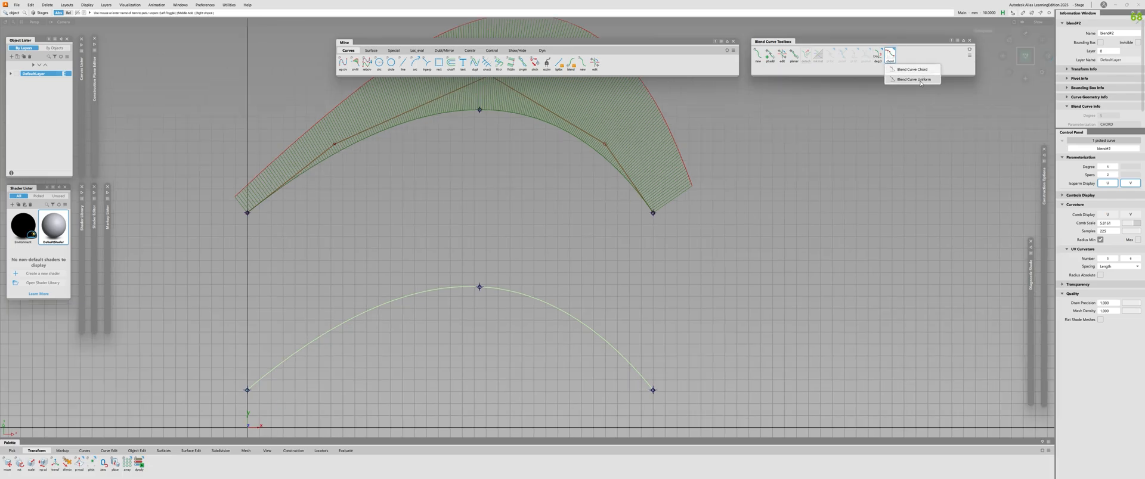
left_click(921, 51)
right_click_drag(619, 298, 572, 299, "alt+shift")
middle_click_drag(539, 273, 546, 295, "alt+shift")
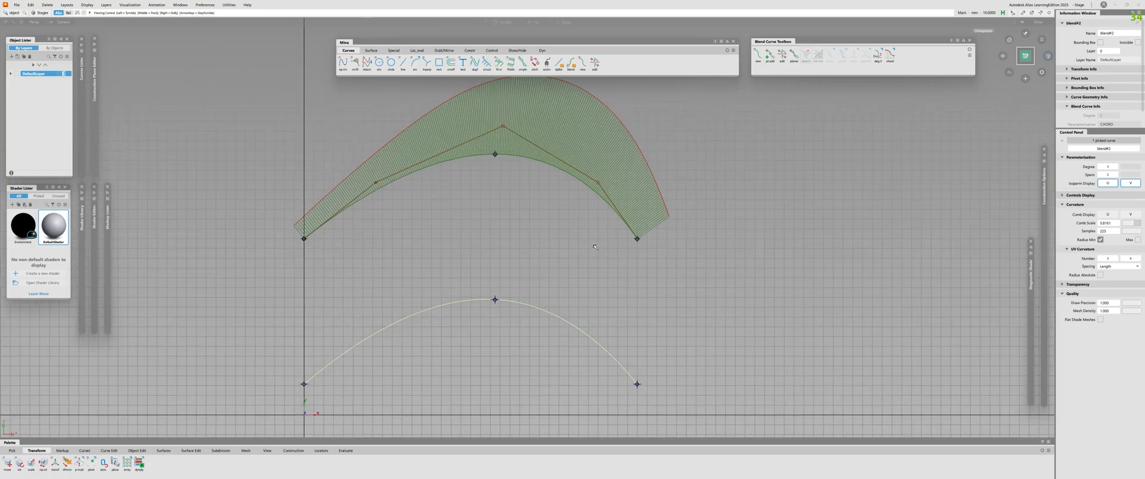
Step: Show the curvature comb of the lower blend curve for comparison with the upper one
left_click(546, 295)
left_click(554, 313)
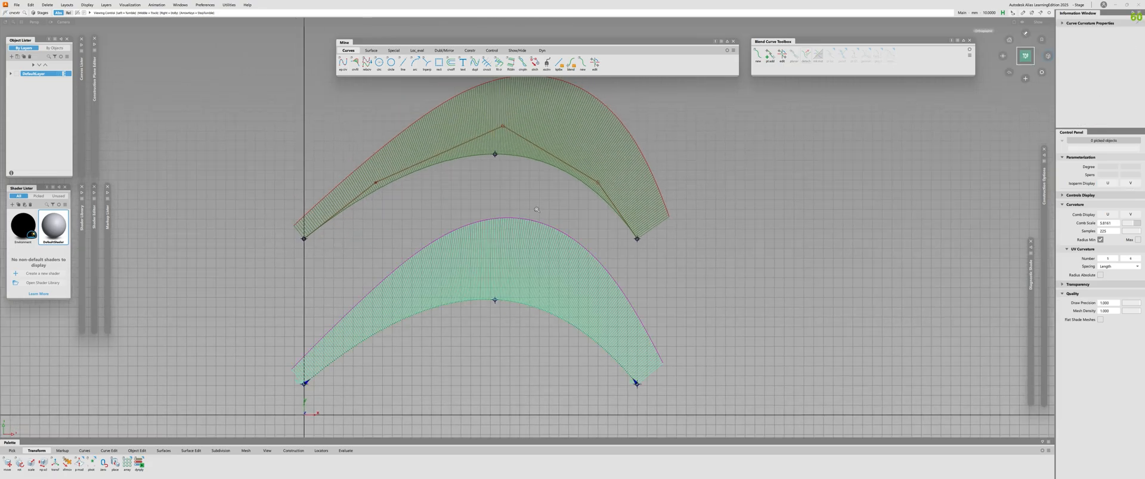
right_click_drag(554, 313, 507, 313, "alt+shift")
middle_click_drag(532, 204, 525, 234, "alt+shift")
left_click(525, 234)
right_click_drag(525, 234, 527, 215, "alt+shift")
middle_click_drag(526, 214, 546, 174, "alt+shift")
right_click_drag(547, 174, 534, 194, "alt+shift")
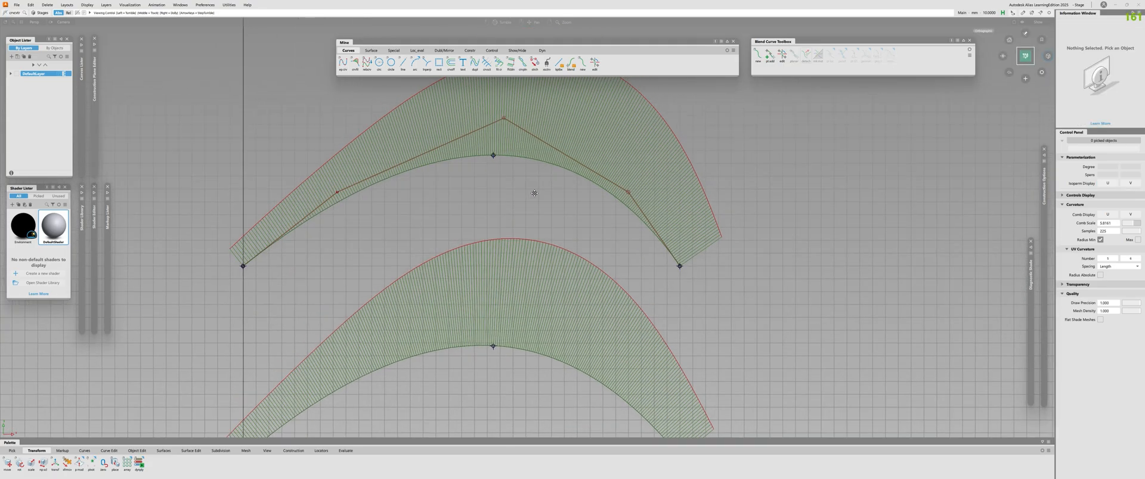
middle_click_drag(534, 194, 532, 212, "alt+shift")
right_click_drag(532, 212, 528, 210, "alt+shift")
middle_click_drag(528, 209, 533, 195, "alt+shift")
Step: Show the lower blend curve's control vertices and set its degree to 3
left_click_drag(590, 322, 556, 371)
left_click(503, 350)
left_click_drag(403, 331, 520, 373)
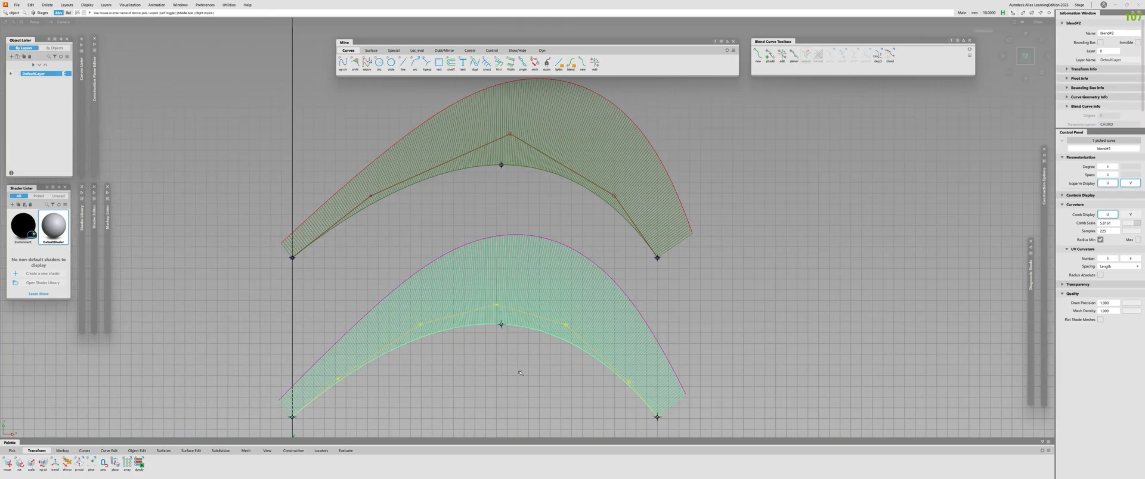
left_click(877, 56)
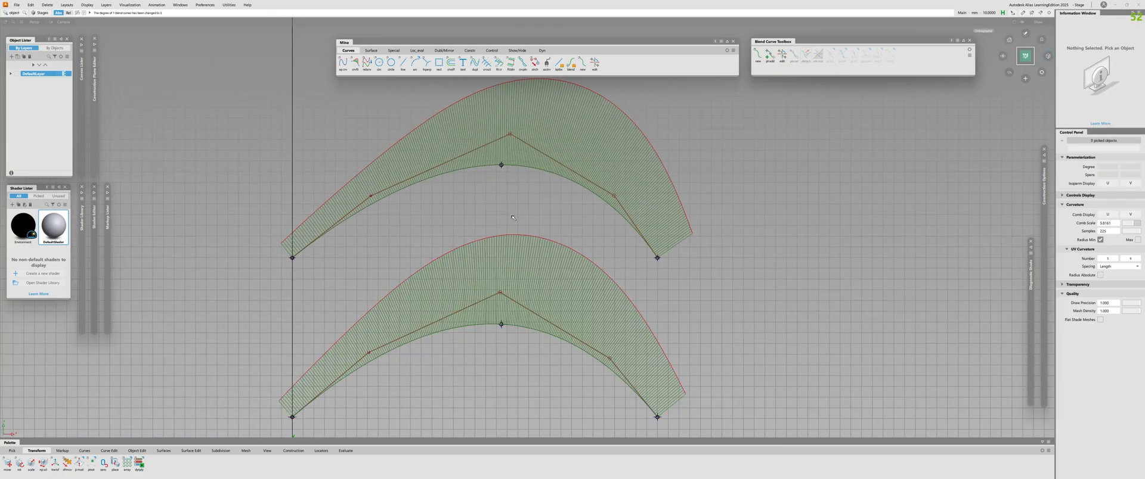
Step: Examine and compare the curvature combs and control vertices of the upper and lower blend curves
right_click_drag(513, 217, 558, 155, "alt+shift")
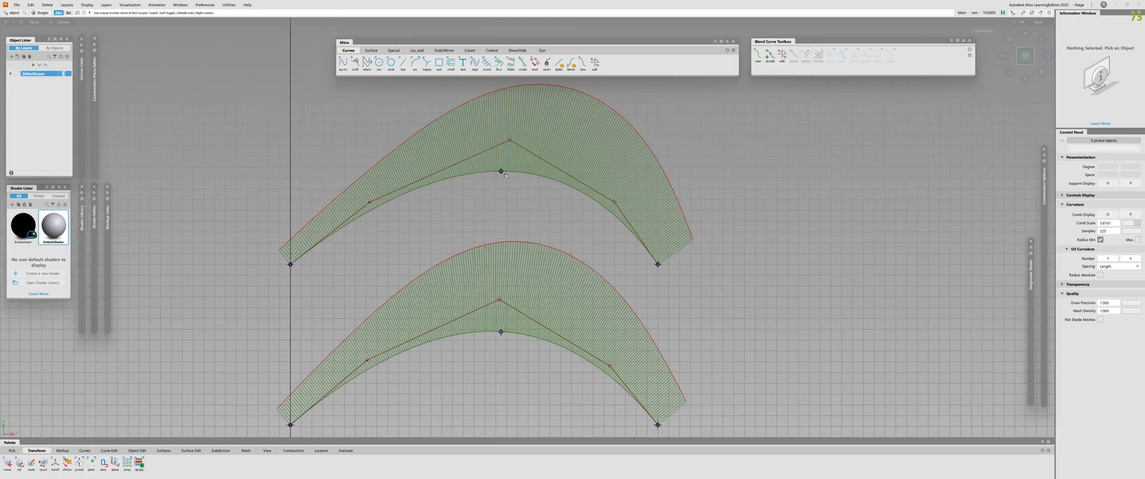
mouse_move(515, 237)
right_mouse_down("alt+shift")
mouse_move(476, 244)
mouse_move(509, 231)
right_mouse_up("alt+shift")
right_click_drag(541, 127, 498, 262, "alt+shift")
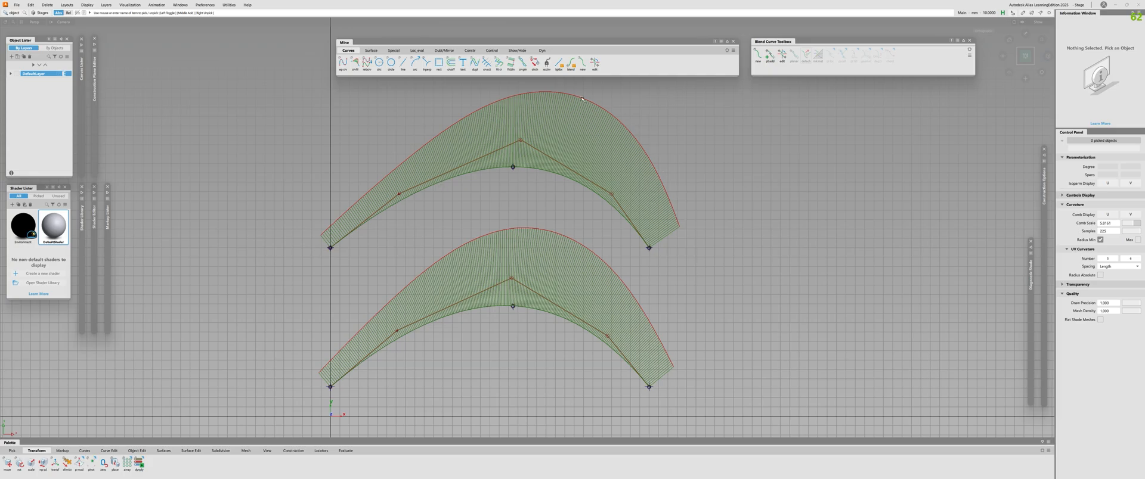
right_click_drag(358, 230, 421, 230, "alt+shift")
middle_click_drag(421, 230, 415, 304, "alt+shift")
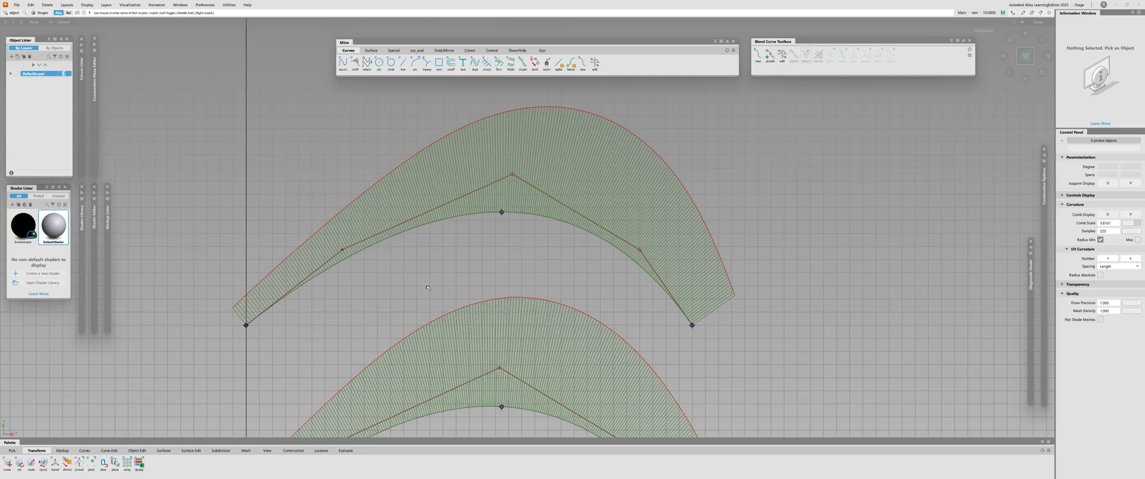
right_click_drag(414, 295, 443, 267, "alt+shift")
middle_click_drag(442, 267, 422, 302, "alt+shift")
right_click_drag(422, 302, 385, 242, "alt+shift")
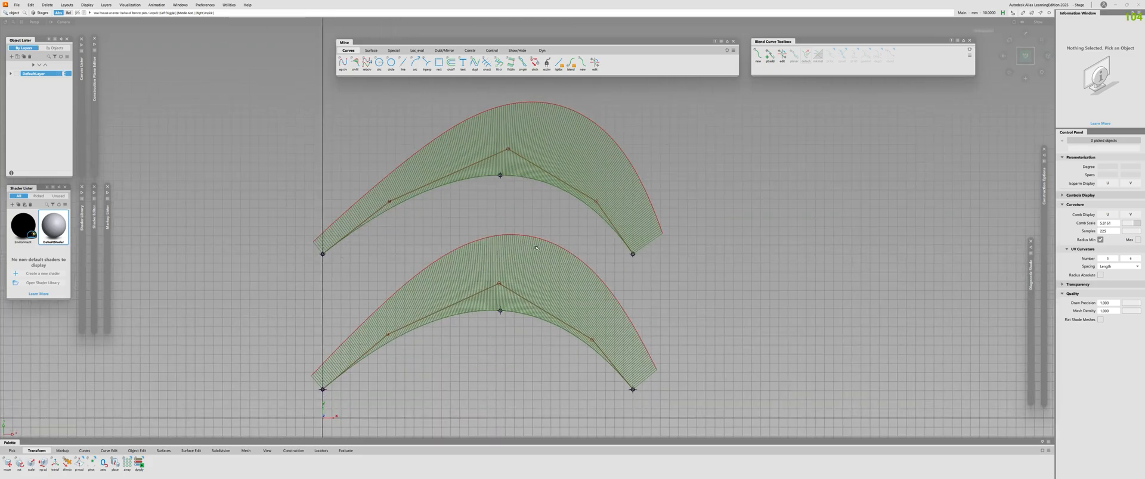
right_click_drag(462, 239, 497, 230, "alt+shift")
middle_click_drag(498, 230, 450, 244, "alt+shift")
right_click_drag(449, 244, 378, 297, "alt+shift")
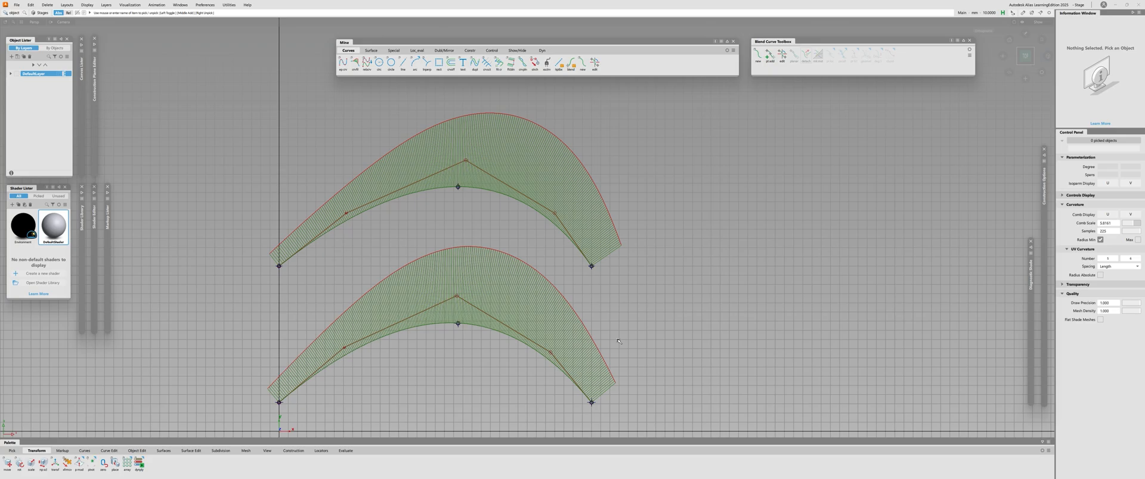
Step: Hide the curvature combs of both blend curves, keeping their control vertices displayed
right_click_drag(619, 341, 477, 280, "alt+shift")
key("ctrl+z")
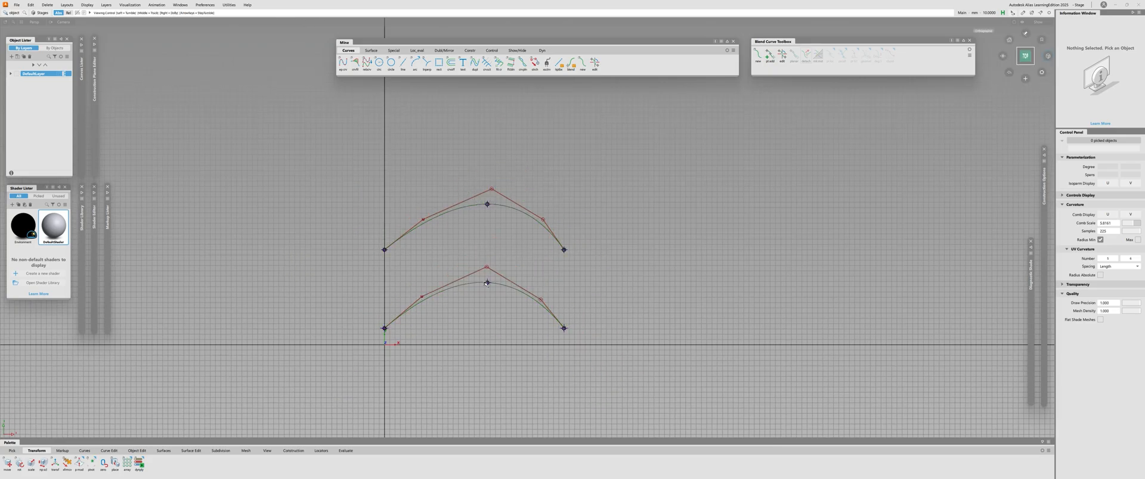
right_click_drag(453, 250, 495, 248, "alt+shift")
left_click_drag(536, 154, 513, 212)
left_click_drag(533, 288, 509, 328)
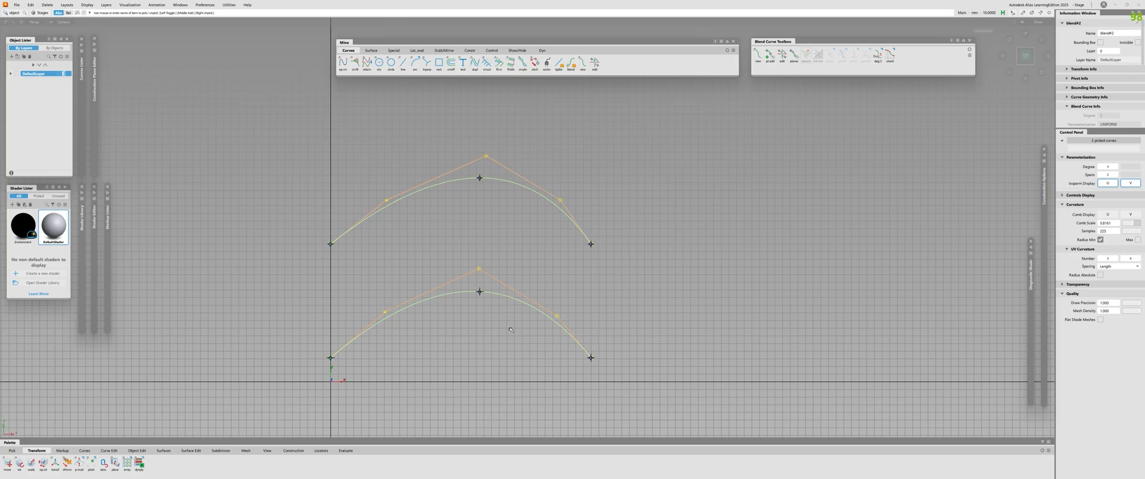
left_click(510, 330)
Step: Check the knot spacing and degree choices in the New Edit Point Curve options without changing them
double_click(343, 62)
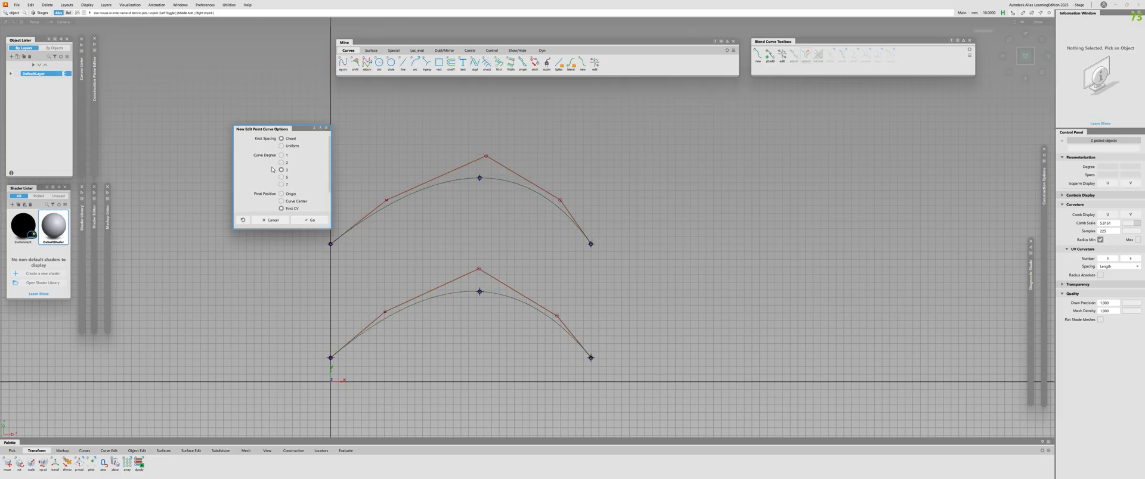
left_click(326, 128)
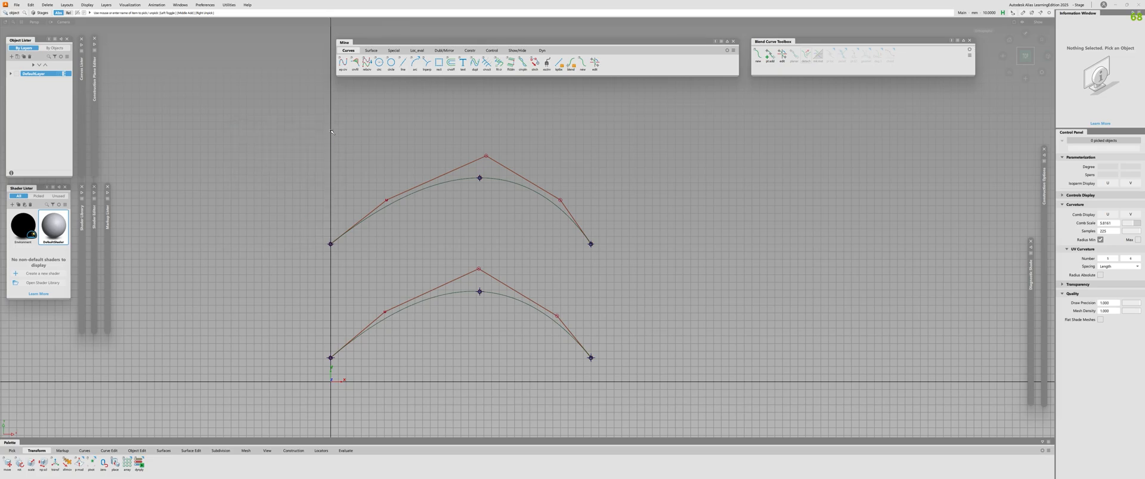
Step: Delete both the upper and the lower blend curve, leaving the six points
right_click_drag(480, 200, 518, 199, "alt+shift")
left_click(557, 191)
left_click(522, 323)
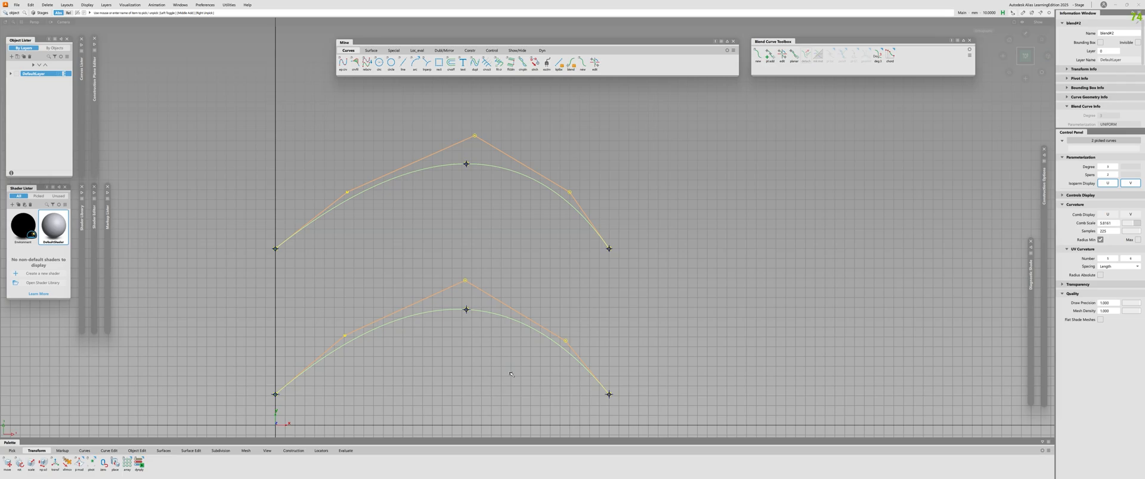
key("Delete")
right_click_drag(501, 319, 344, 86, "alt+shift")
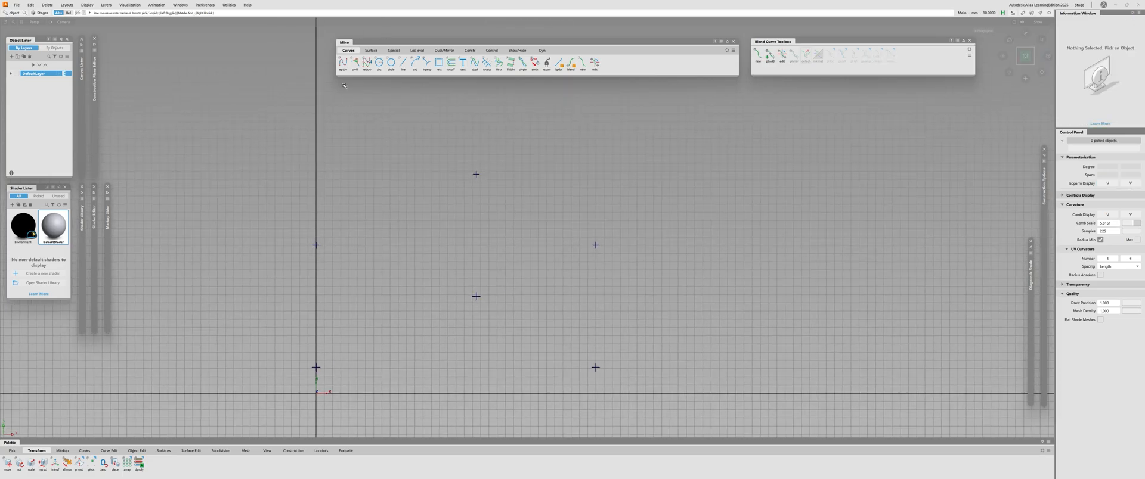
Step: Review the New Edit Point Curve options again and close them unchanged
double_click(342, 64)
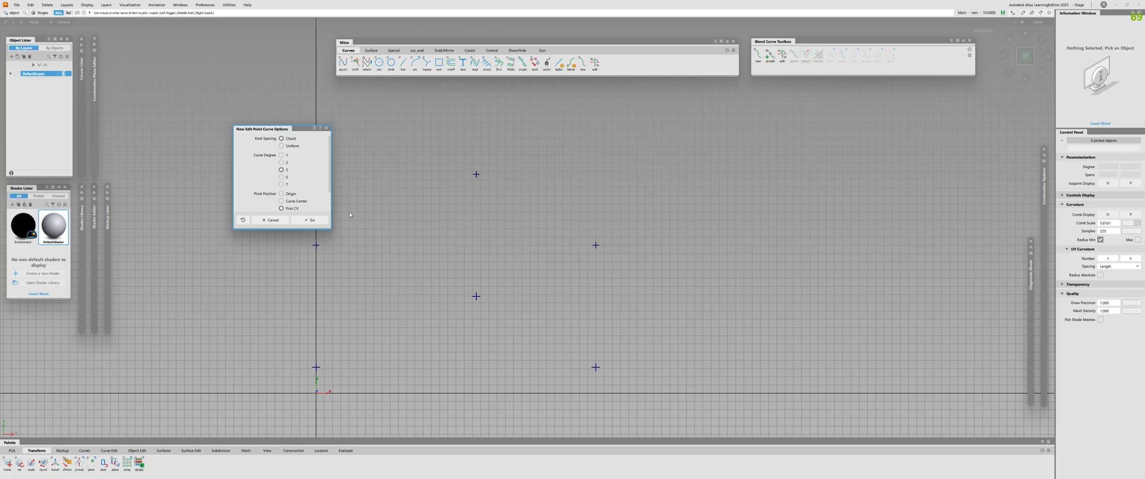
left_click(325, 128)
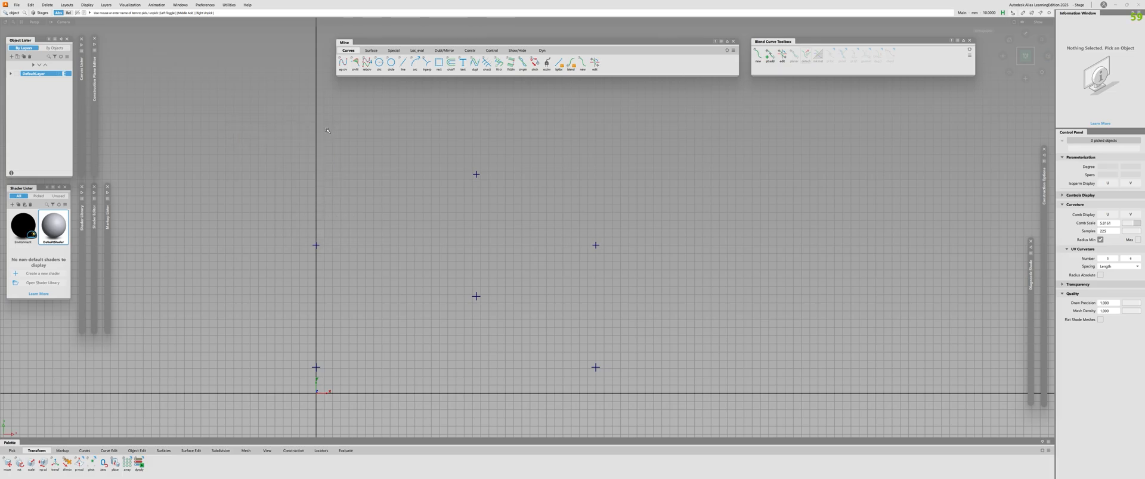
Step: Delete all six remaining points so the scene is empty
right_click_drag(637, 263, 590, 256, "alt+shift")
left_click_drag(318, 126, 685, 390)
right_click_drag(684, 390, 704, 403, "alt+shift")
left_click(319, 127)
left_click_drag(318, 127, 704, 414)
key("Delete")
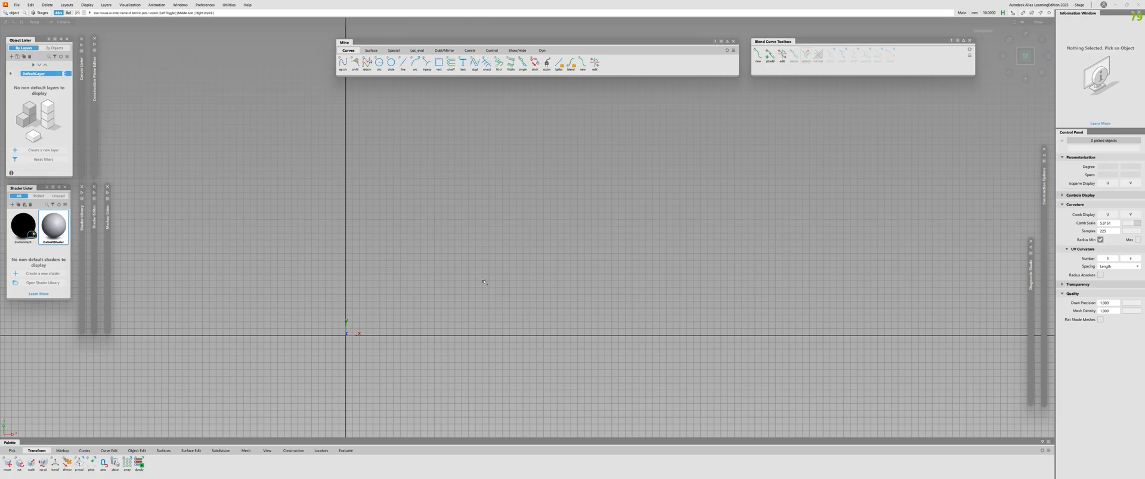
Step: Draw a freehand three-point blend curve arching over the upper part of the empty scene
left_click(757, 55)
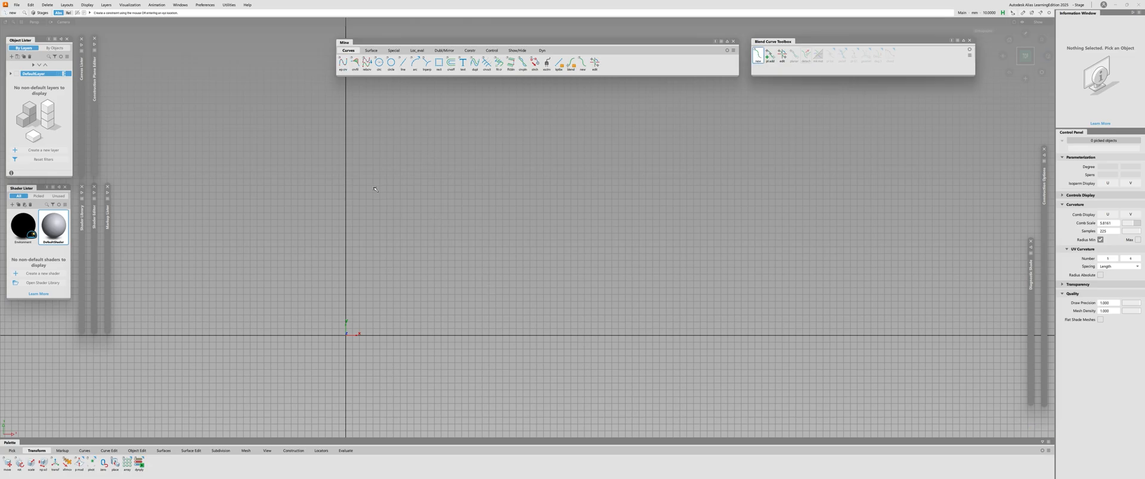
left_click(377, 185)
left_click(586, 132)
left_click(756, 214)
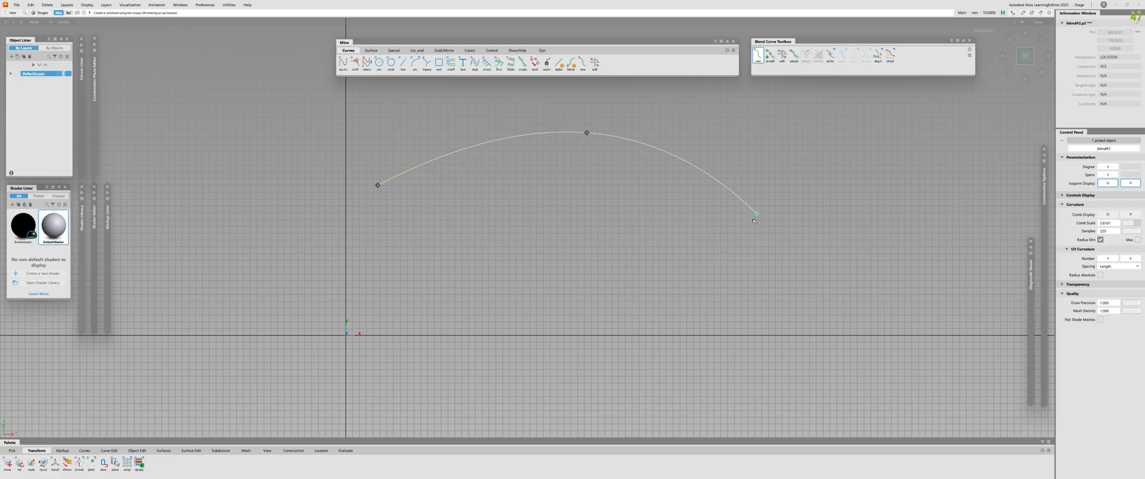
Step: Draw a second three-point blend curve below the first, with its middle point close to the start and lowest
left_click(757, 55)
left_click(378, 294)
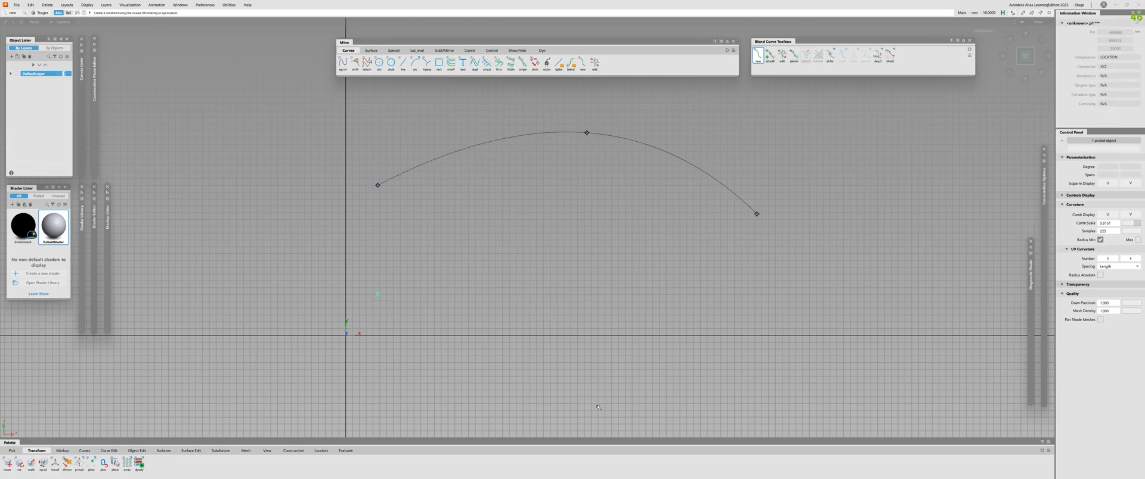
left_click(442, 347)
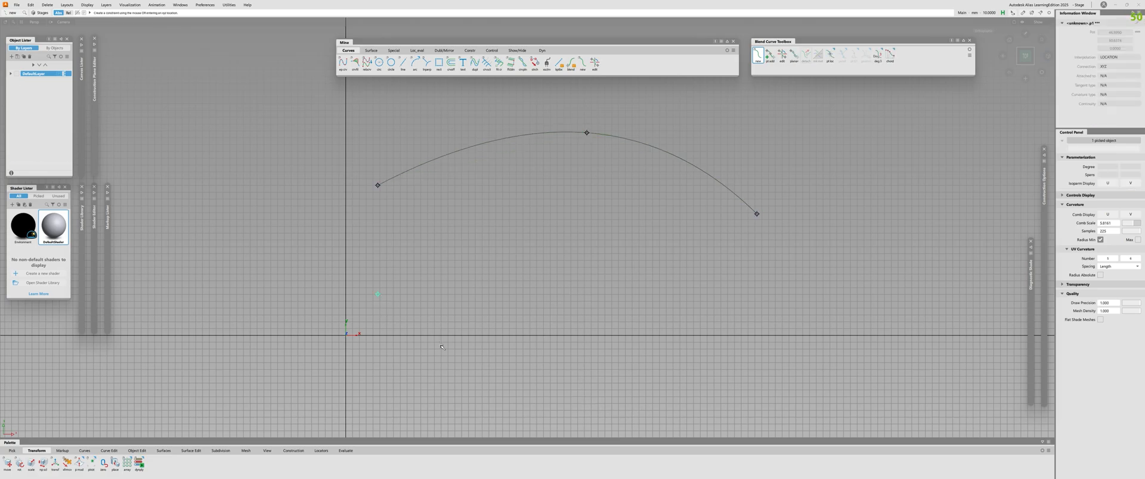
left_click(720, 262)
key("Escape")
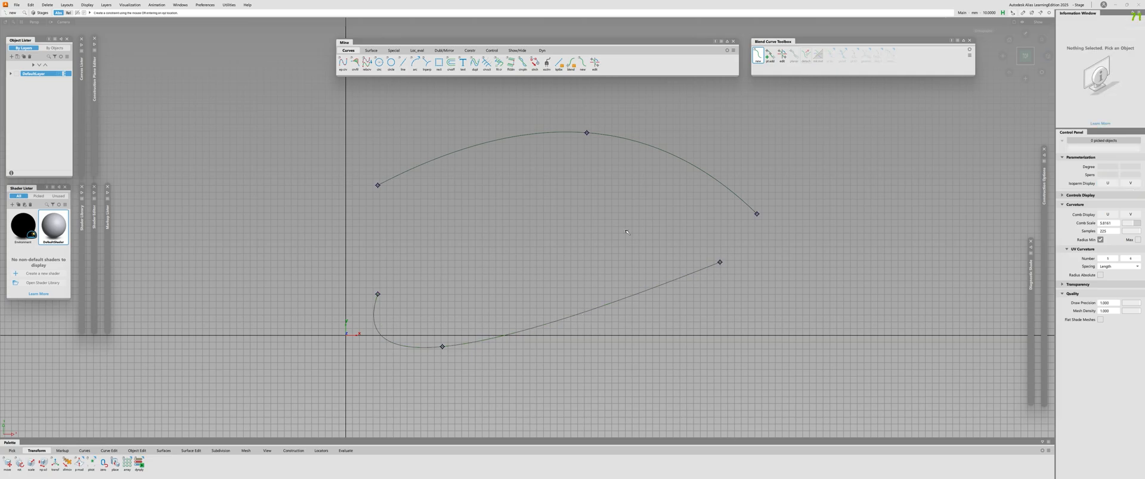
Step: Create a skin surface between the lower and upper blend curves with multiple Bezier surfaces and connected ends
key("s")
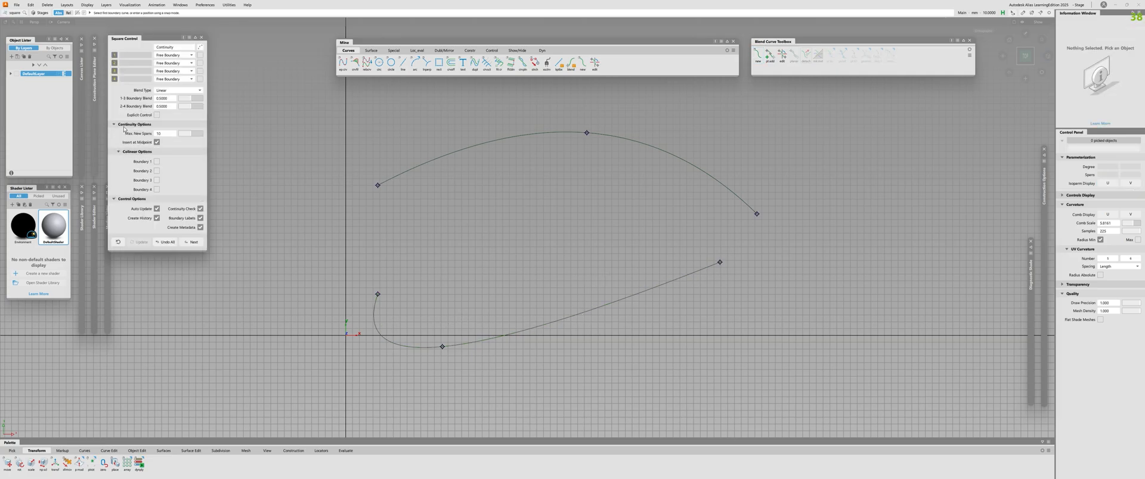
key("shift+s")
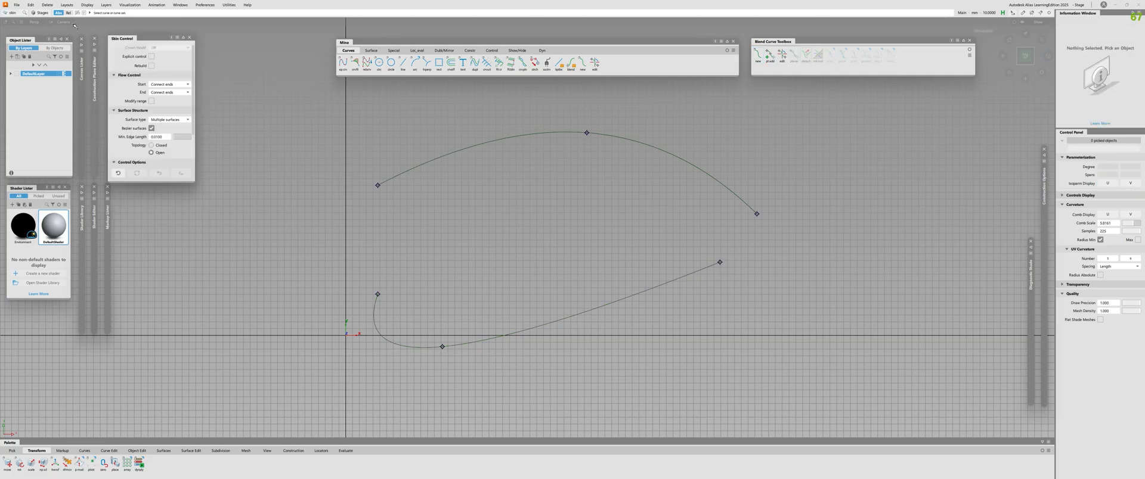
left_click(533, 317)
left_click(682, 159)
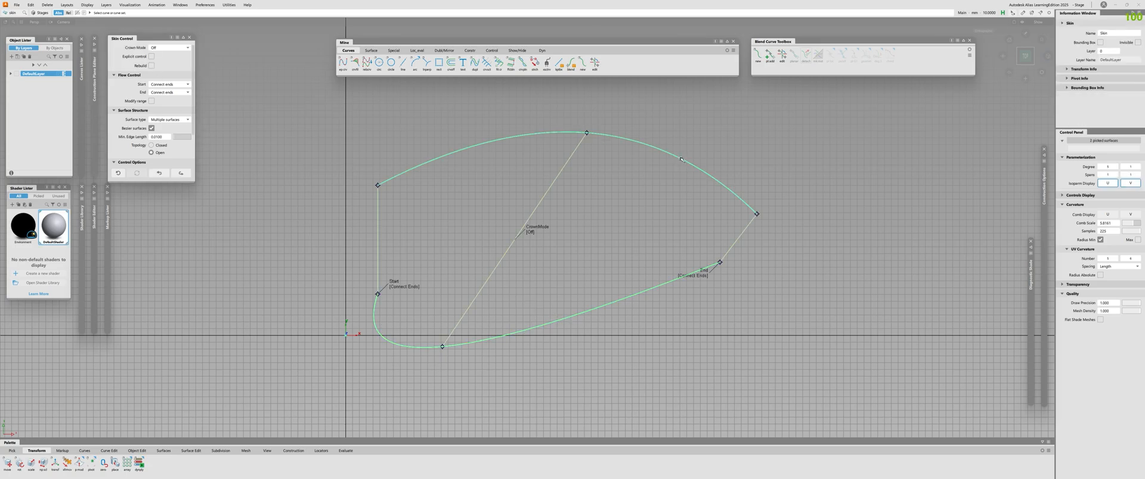
key("Escape")
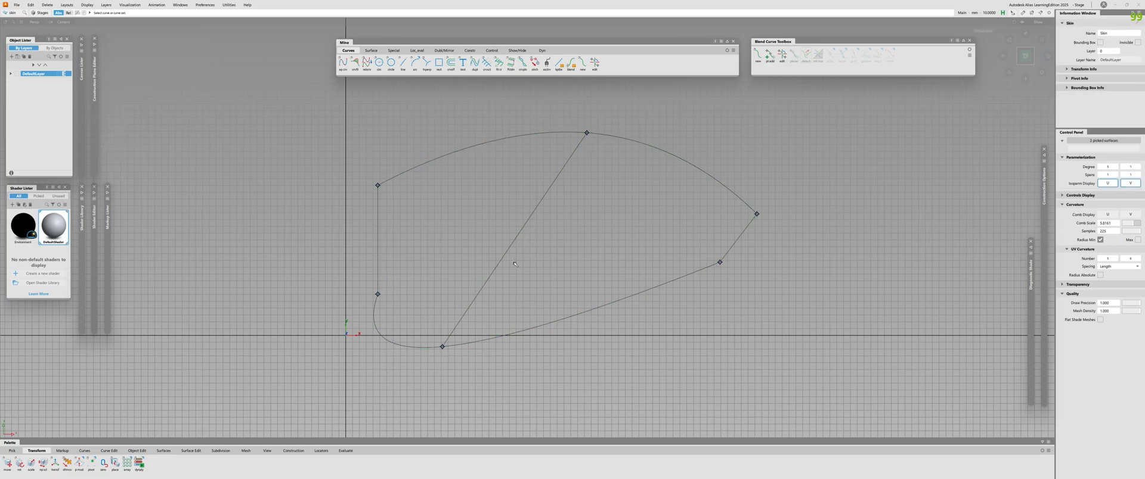
Step: Display the control vertices and hulls of both blend curves and deselect them
left_click(634, 137)
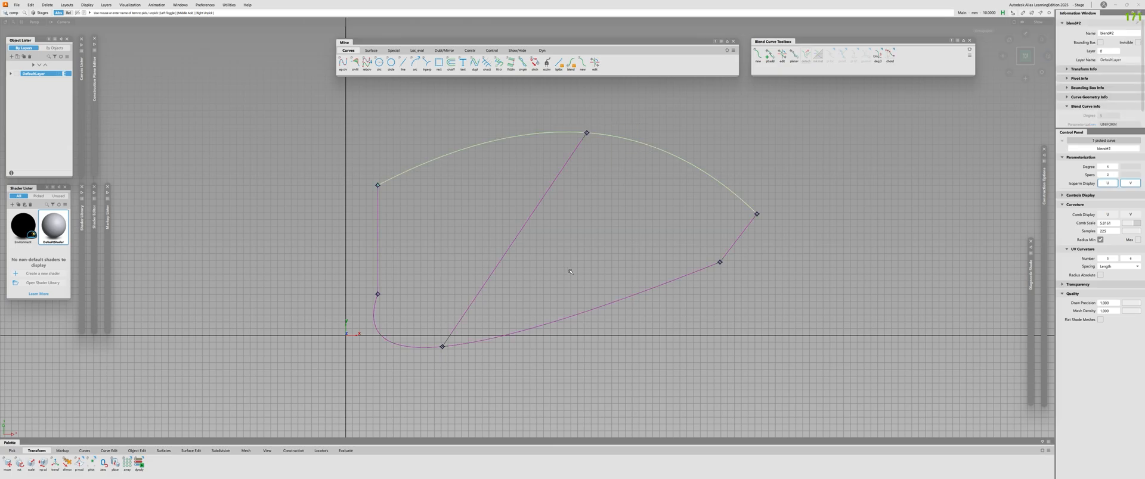
left_click(561, 184)
left_click(585, 304)
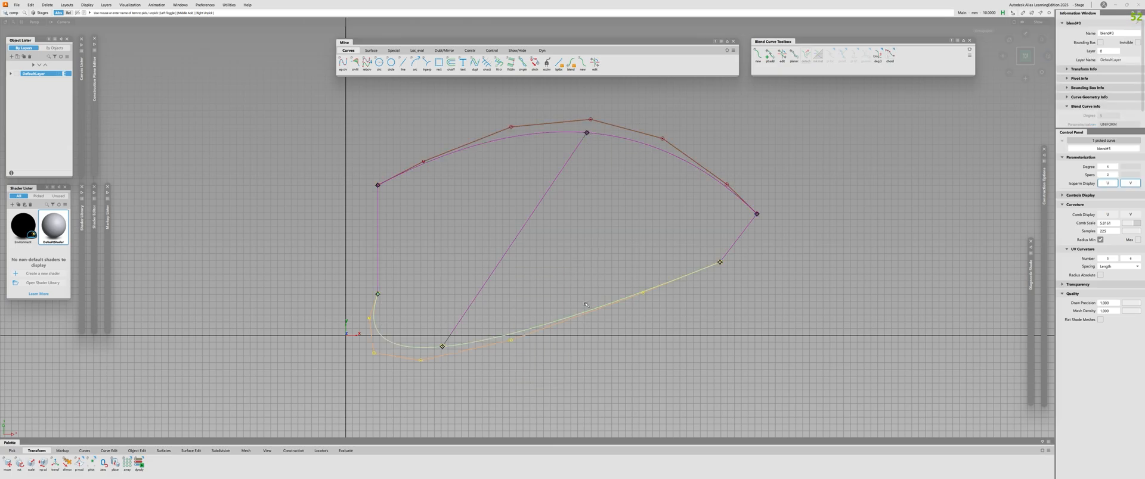
left_click(597, 246)
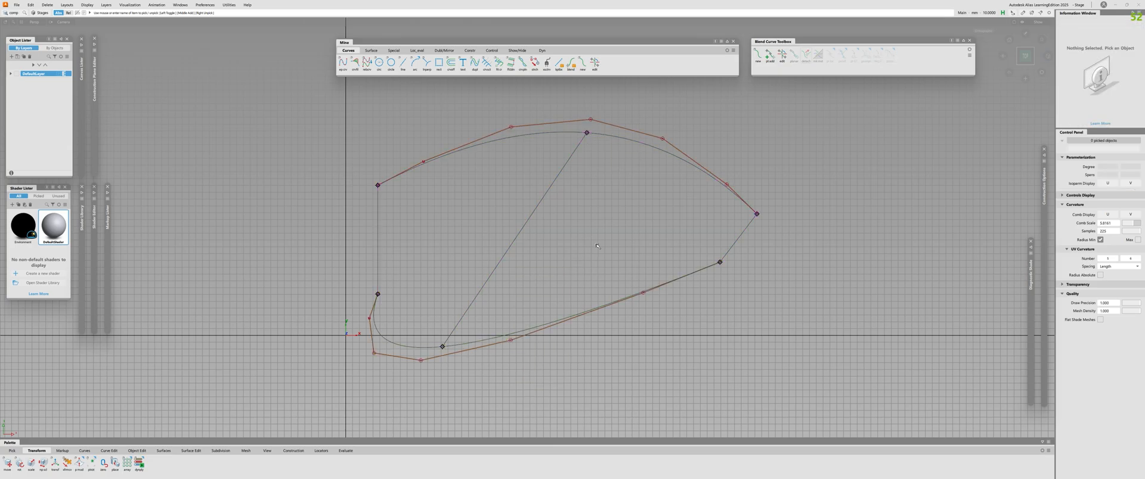
Step: Show the control vertices of the skin patches, compare the patches on either side of the diagonal seam, and hide them again
left_click(518, 327)
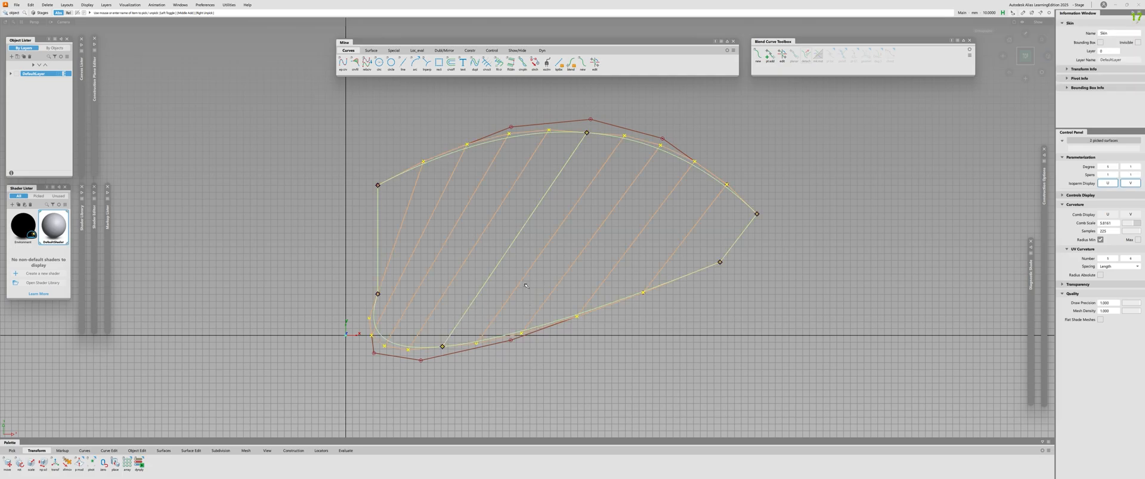
left_click(528, 182)
left_click(541, 199)
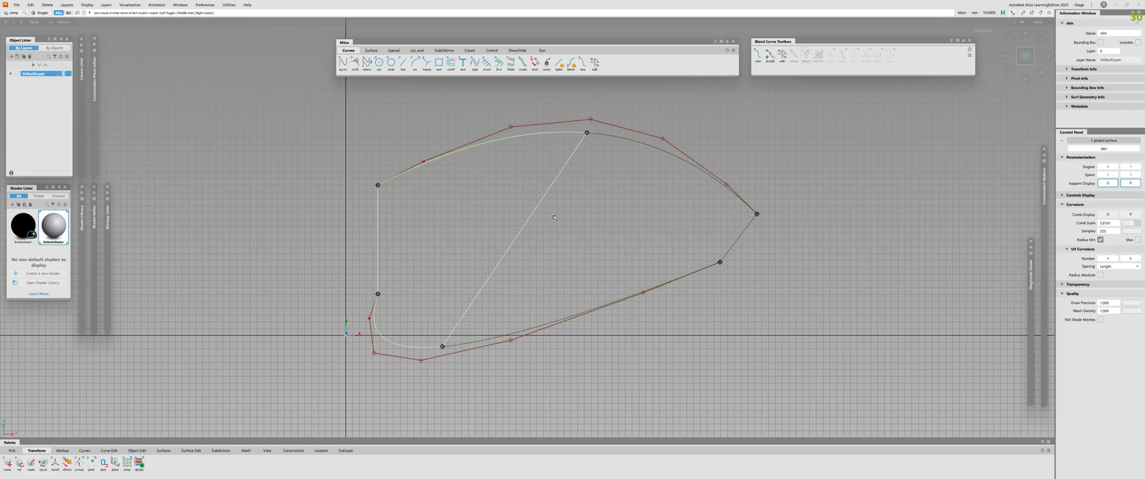
left_click(601, 227)
left_click(452, 217)
left_click(549, 242)
left_click(560, 241)
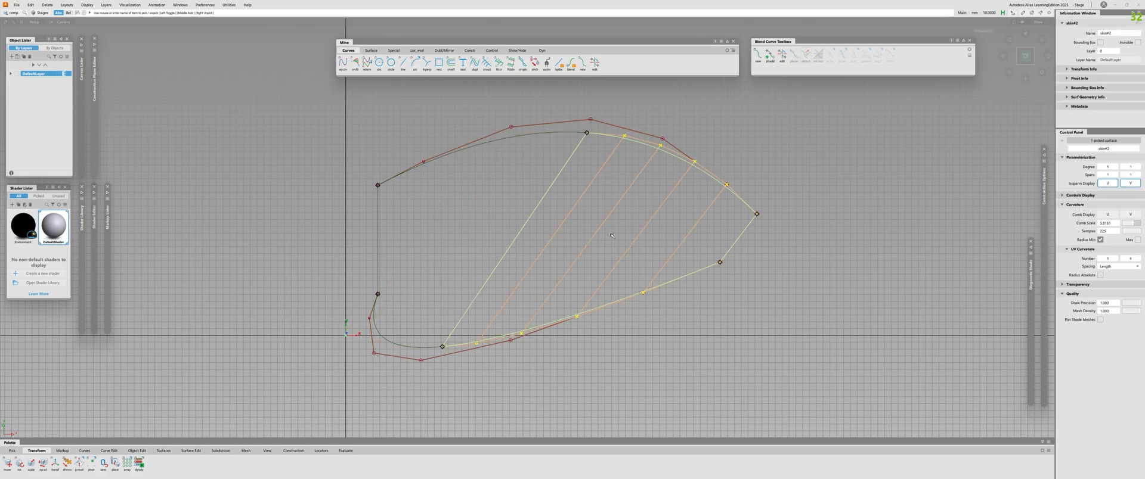
left_click(569, 240)
Step: Apply Blend Curve Uniform to both blend curves, and change their knot spacing with Blend Curve Chord
left_click(1025, 55)
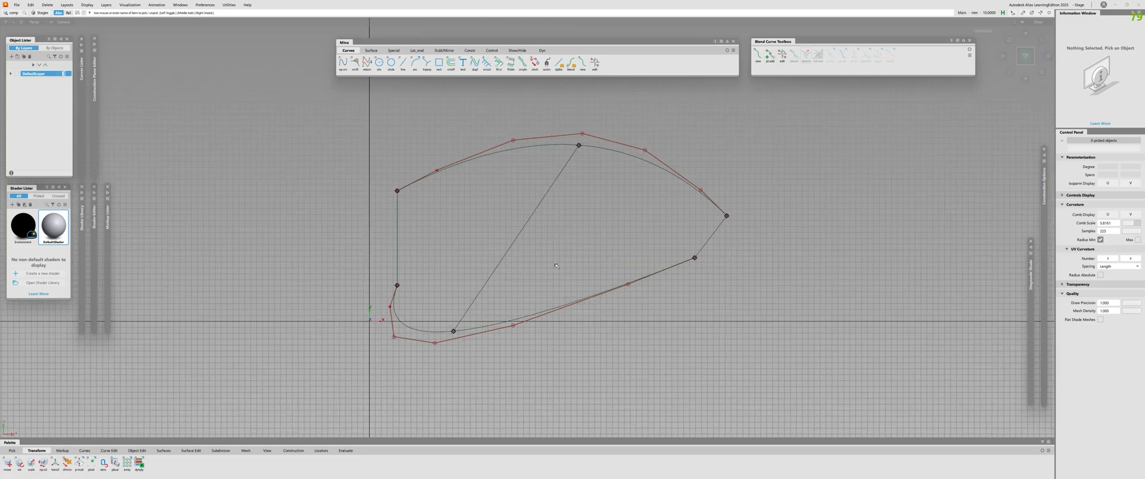
left_click(670, 162)
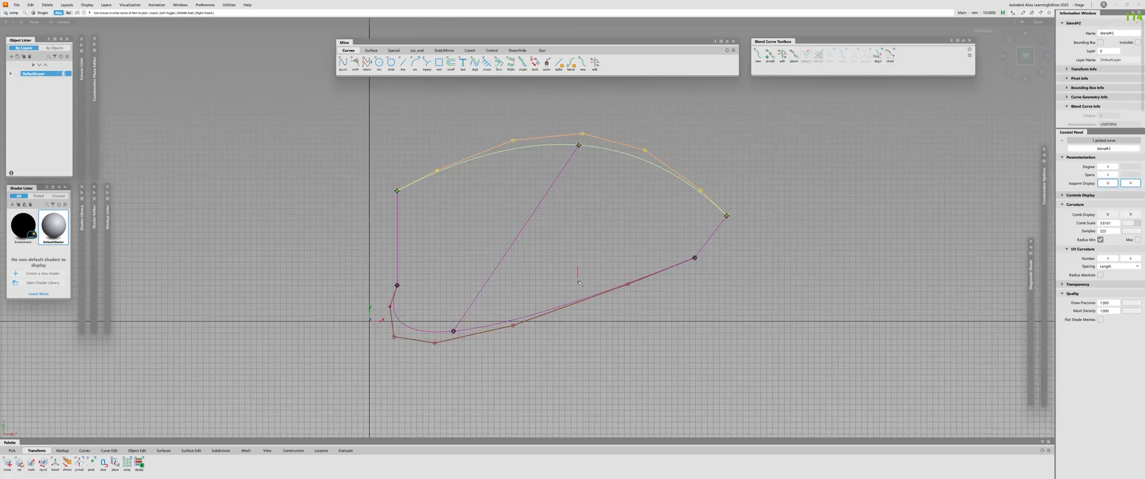
left_click(525, 319)
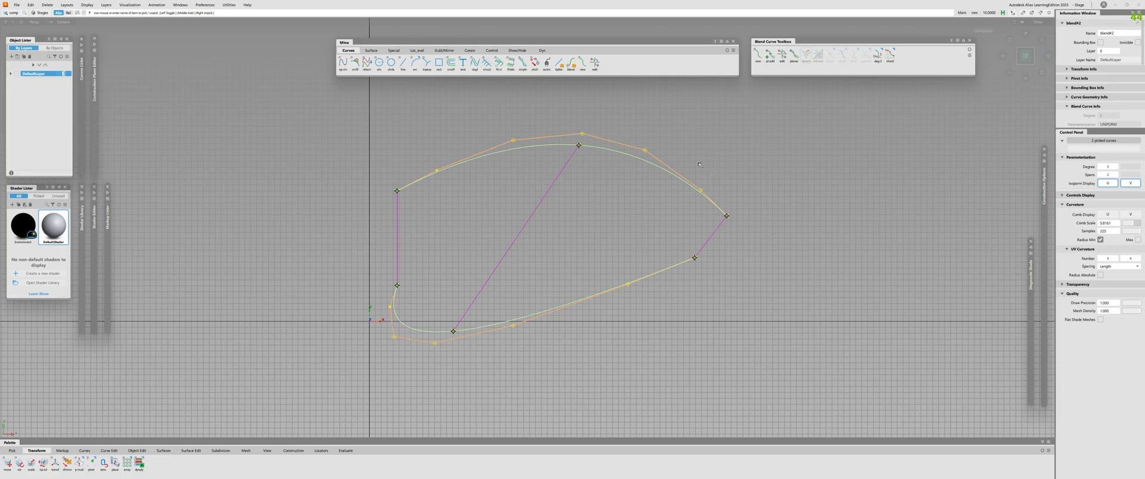
left_click(889, 55)
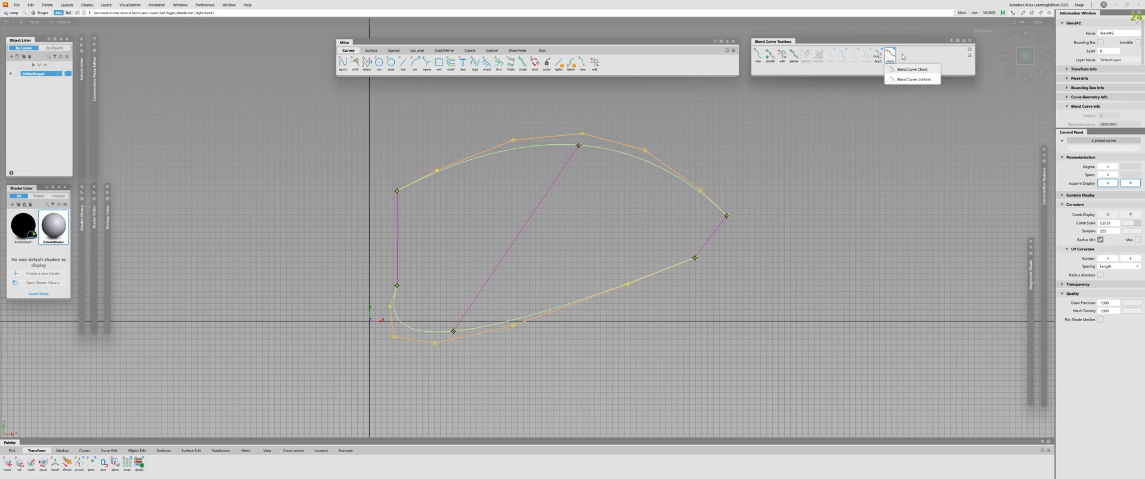
left_click(924, 80)
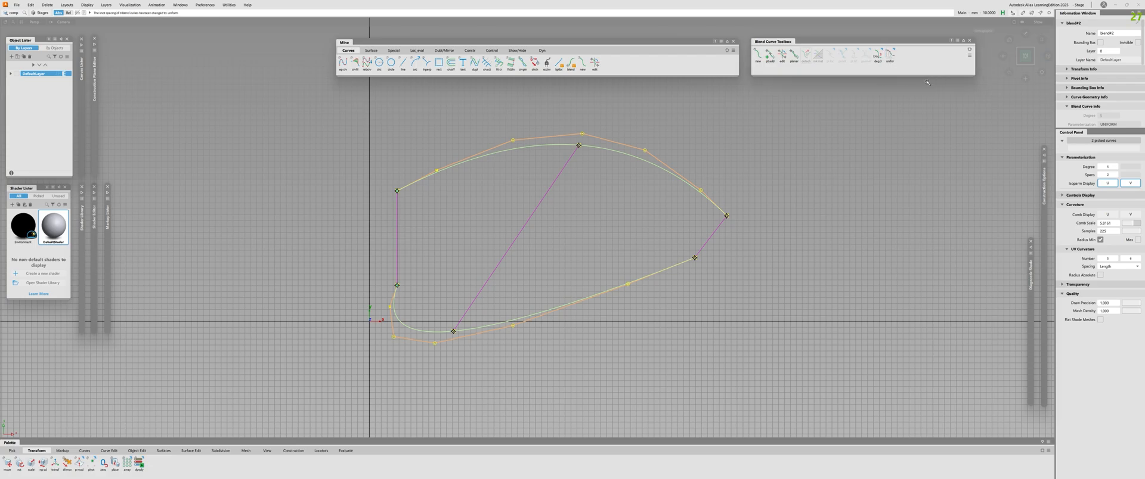
left_click(889, 55)
left_click(919, 70)
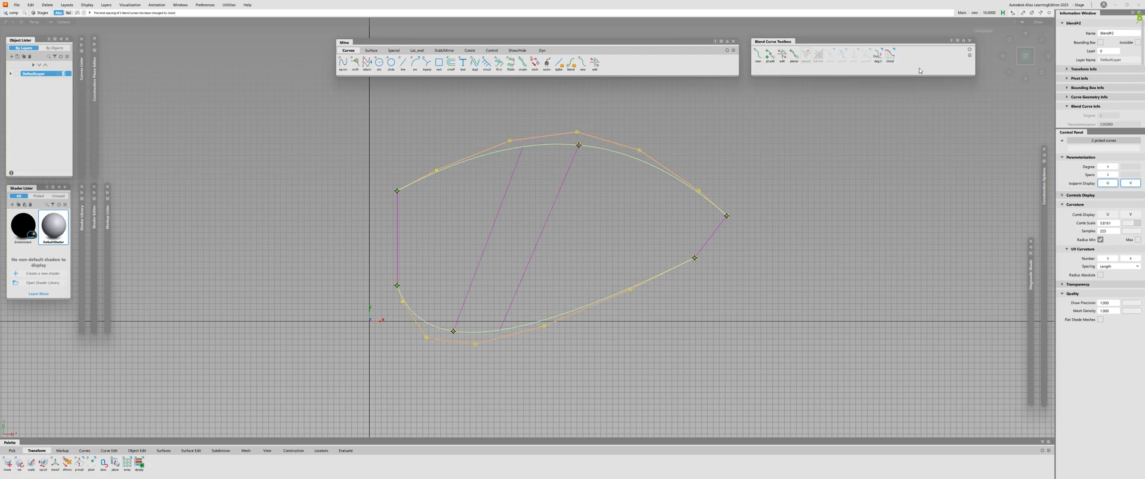
Step: Examine the control hulls of the two chord-spaced blend curves around their middle edit points
right_click_drag(516, 309, 531, 310, "alt+shift")
left_click_drag(531, 310, 535, 137, "ctrl+shift")
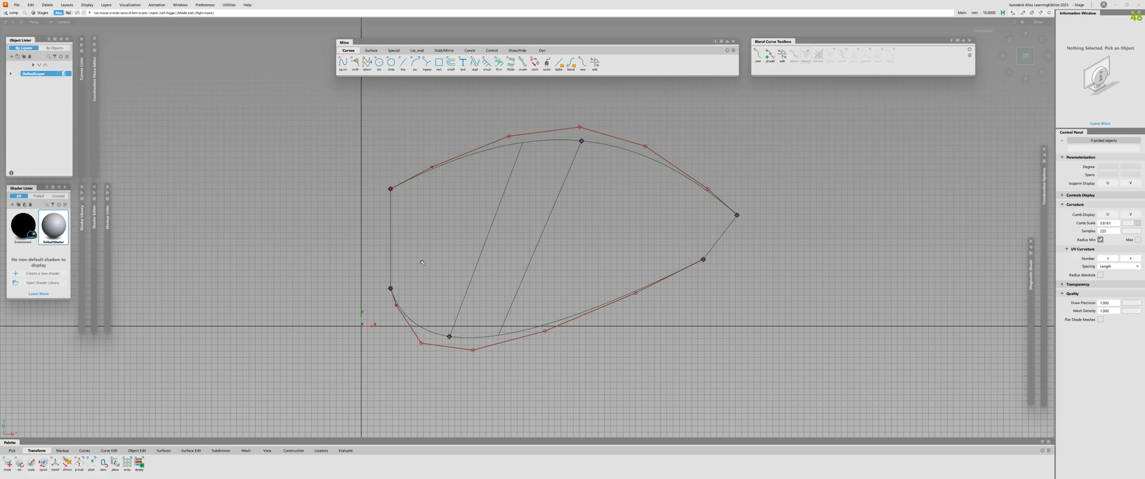
left_click(495, 172)
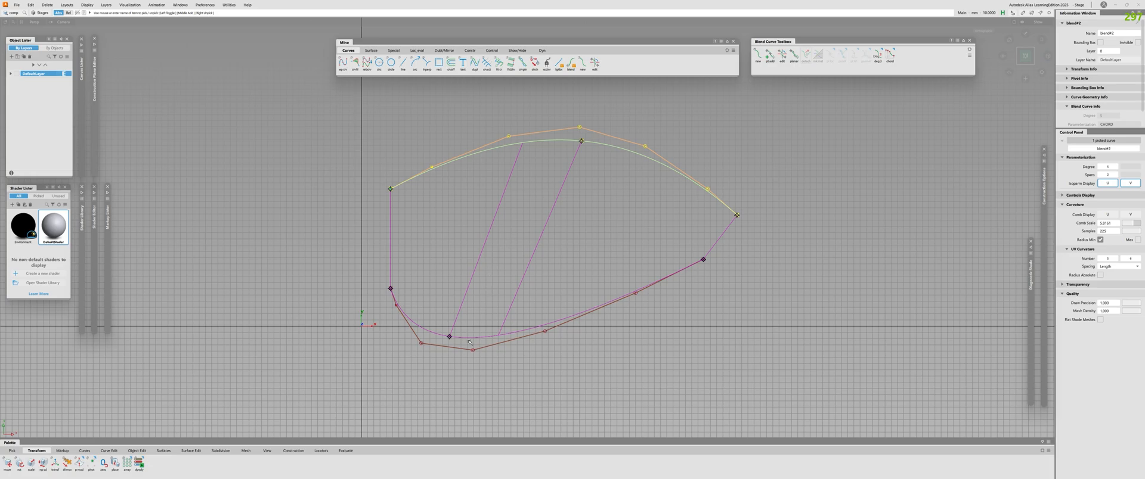
left_click_drag(511, 378, 535, 302)
left_click(440, 266)
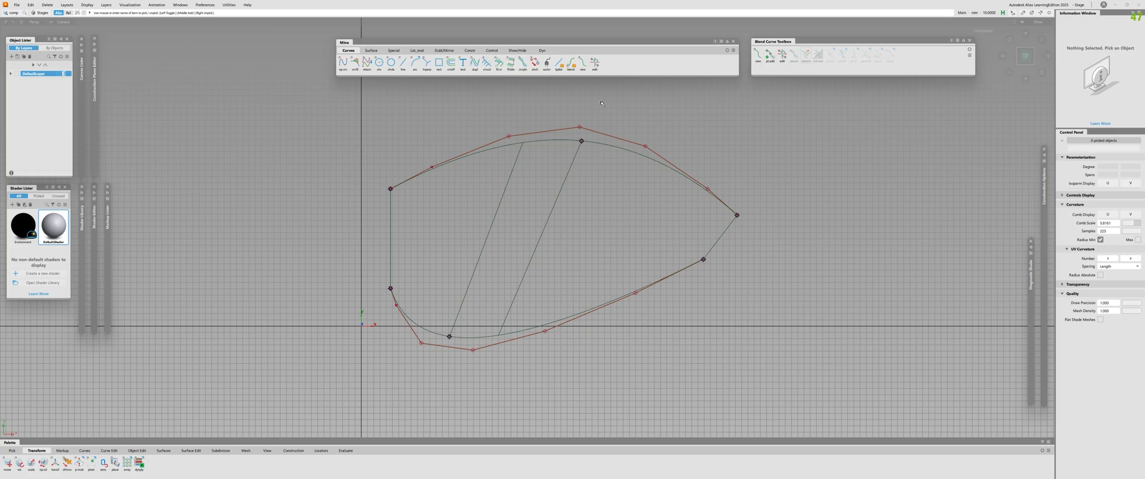
Step: Show the control vertices of all skin patches, examine the split at the middle edit points, and hide them
left_click(485, 244)
left_click_drag(510, 259, 532, 306)
scroll(531, 305, "down", 3)
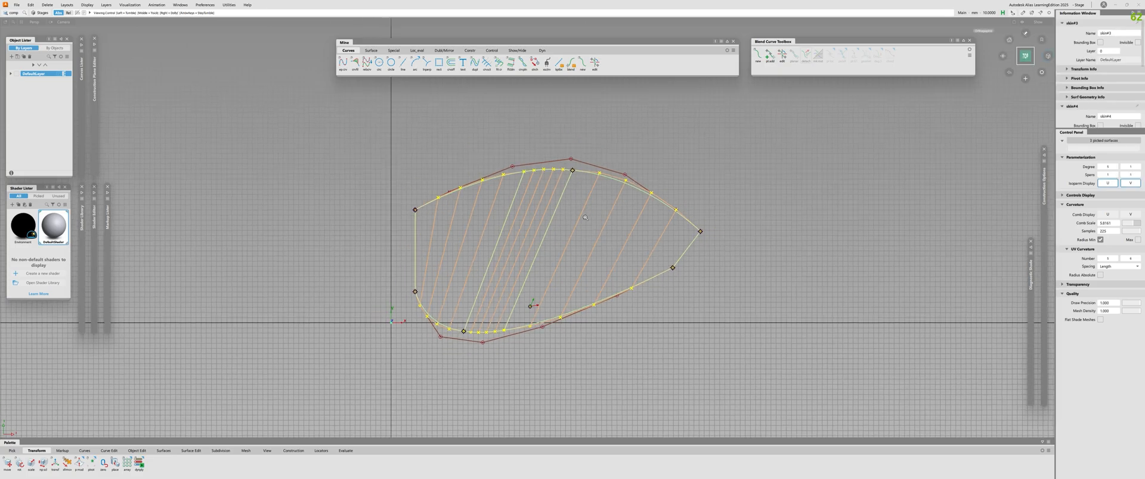
middle_click_drag(570, 234, 487, 262, "alt+shift")
left_click(487, 263)
right_click_drag(441, 343, 461, 293, "alt+shift")
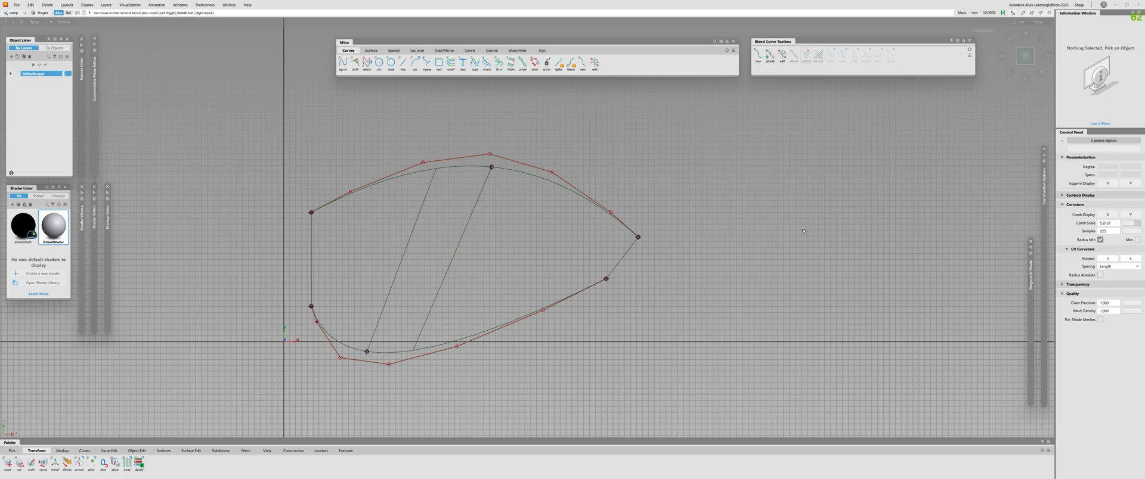
right_click_drag(598, 259, 437, 306, "alt+shift")
middle_click_drag(437, 306, 427, 279, "alt+shift")
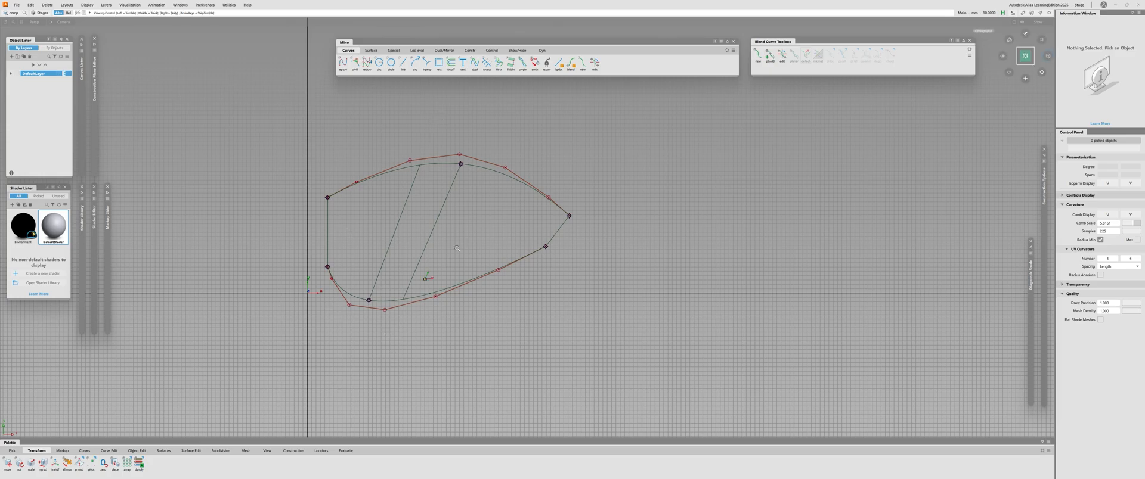
Step: Tilt the model in perspective and examine the control vertices of the individual skin patches, hiding them when done
left_click_drag(427, 278, 442, 203, "alt+shift")
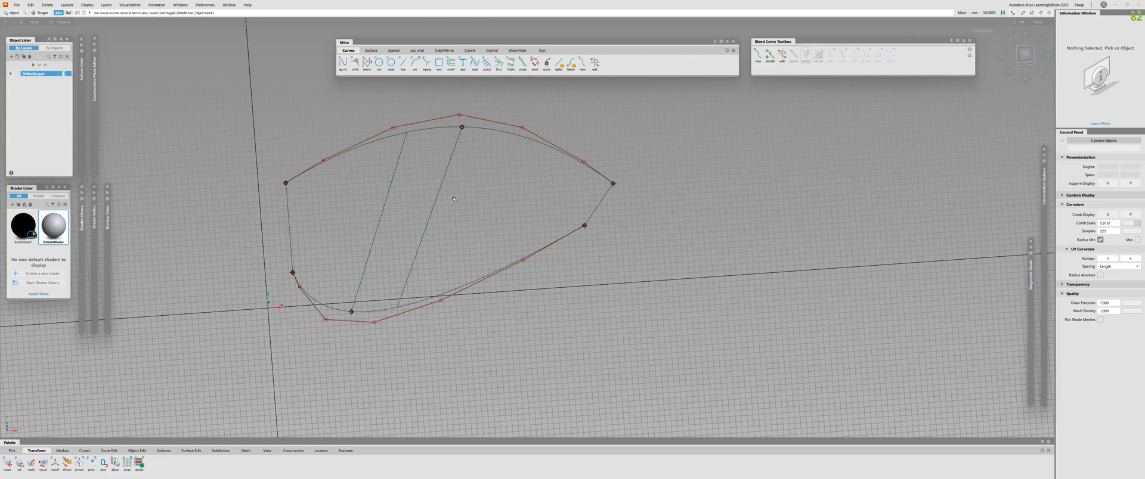
left_click_drag(587, 117, 527, 177)
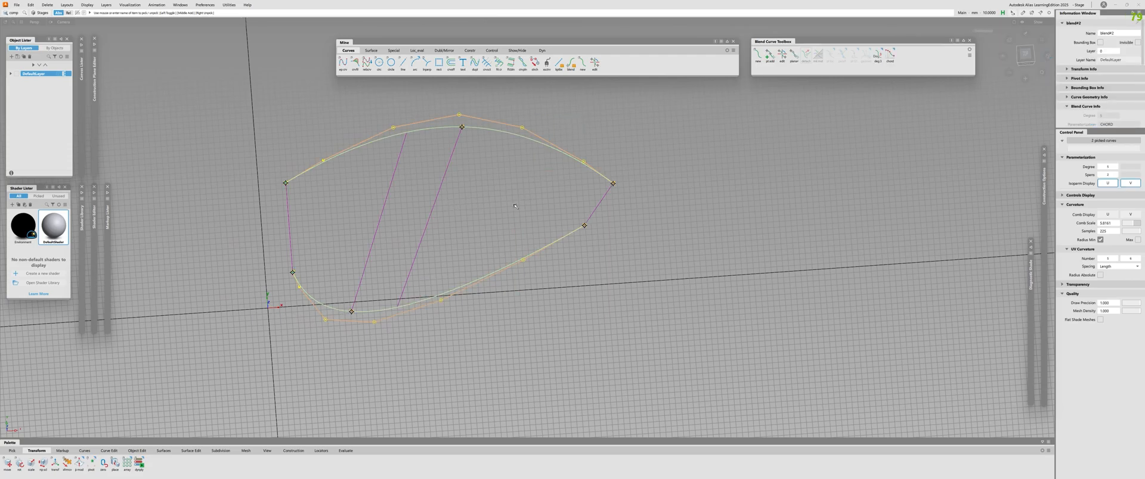
left_click(515, 206)
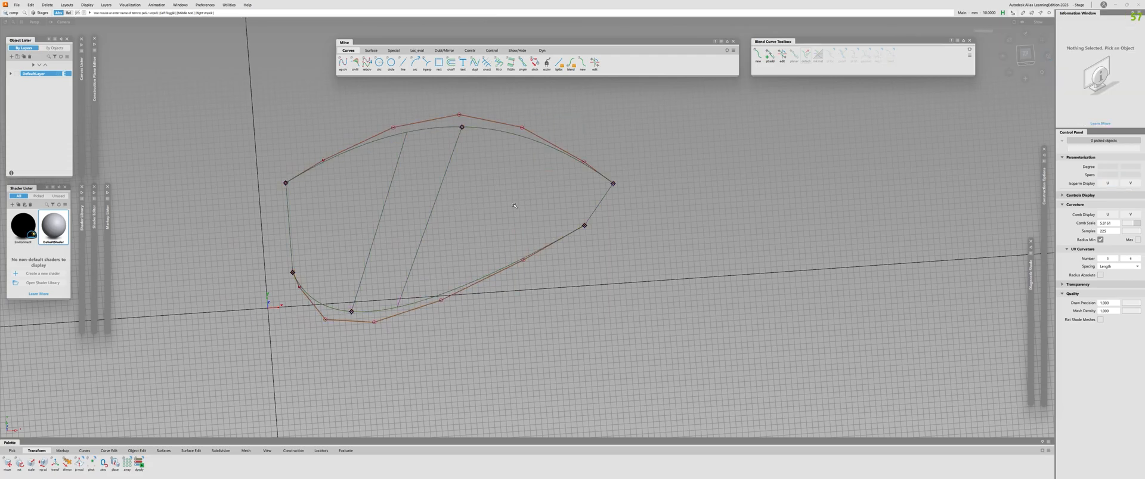
left_click(432, 209)
left_click(387, 224)
left_click(387, 224)
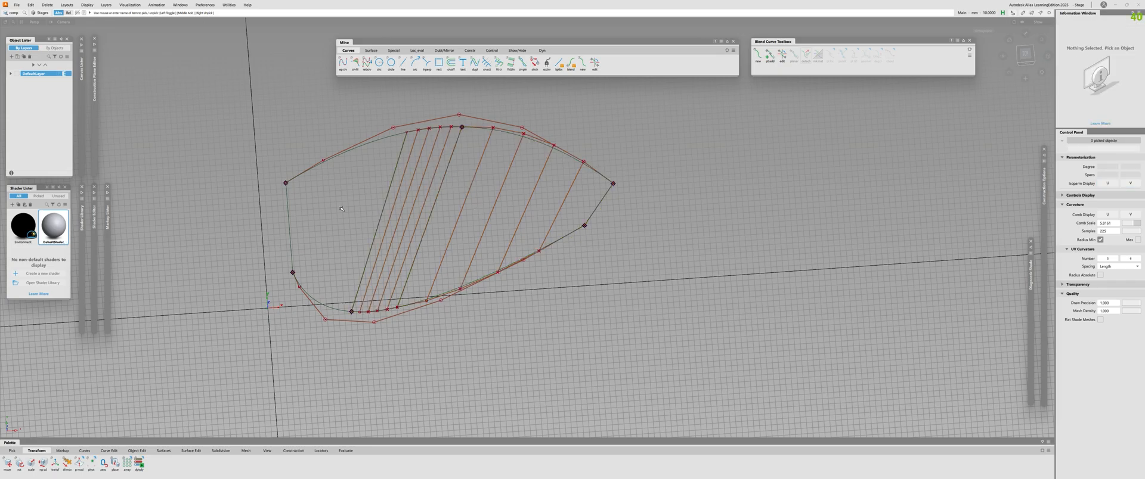
left_click(344, 246)
left_click(344, 227)
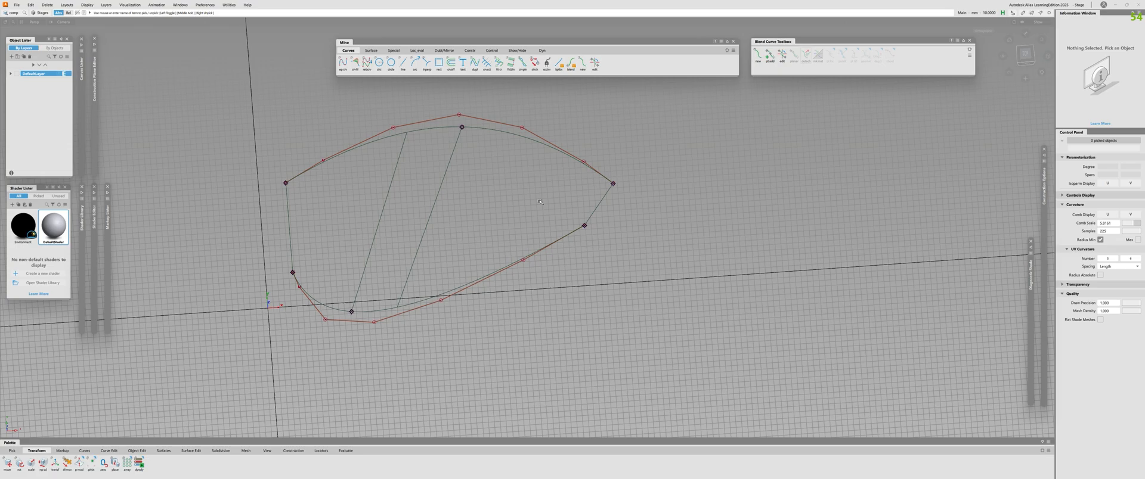
Step: Use the Arc Length tool to slide an isoparm across the skin patches and examine the parameter flow
left_click_drag(654, 152, 656, 271, "ctrl+shift")
left_click(596, 201)
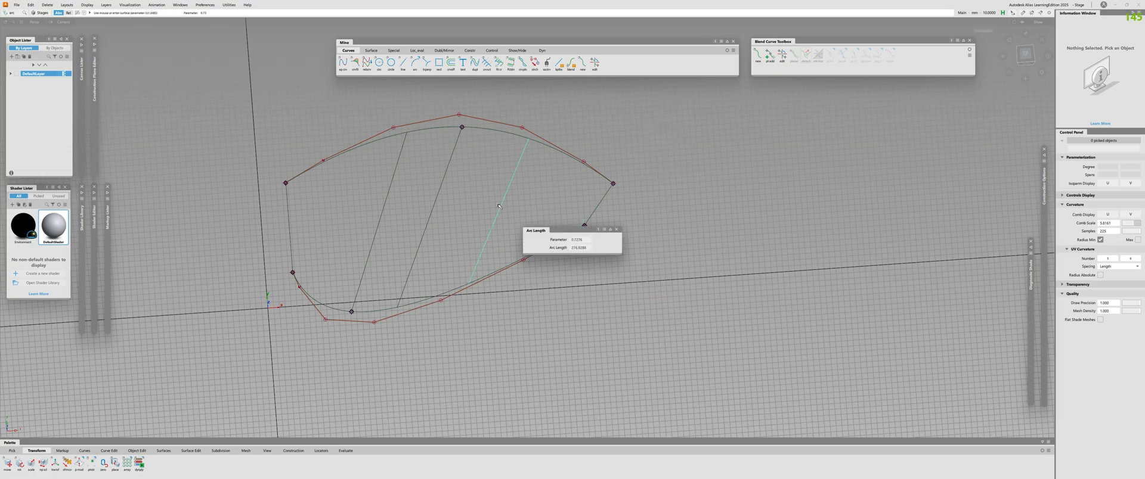
left_click_drag(406, 209, 669, 207, "ctrl+alt")
left_click(291, 224)
left_click_drag(274, 222, 151, 217, "ctrl+alt")
left_click(289, 224)
left_click_drag(289, 224, 379, 224, "ctrl+alt")
key("Escape")
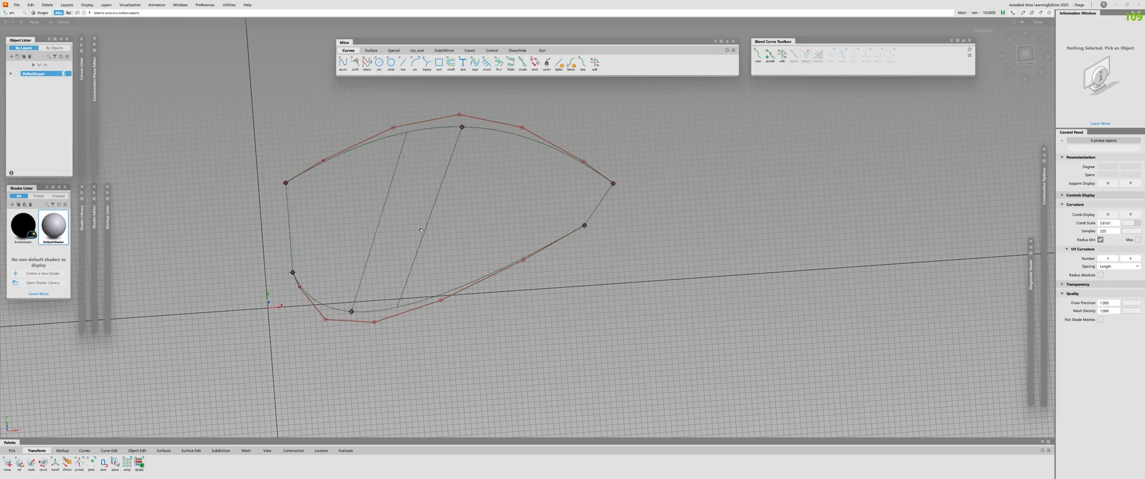
Step: Reopen the skin surface's settings and turn off the Bezier surfaces option
left_click(369, 142)
left_click(435, 128)
left_click(501, 131)
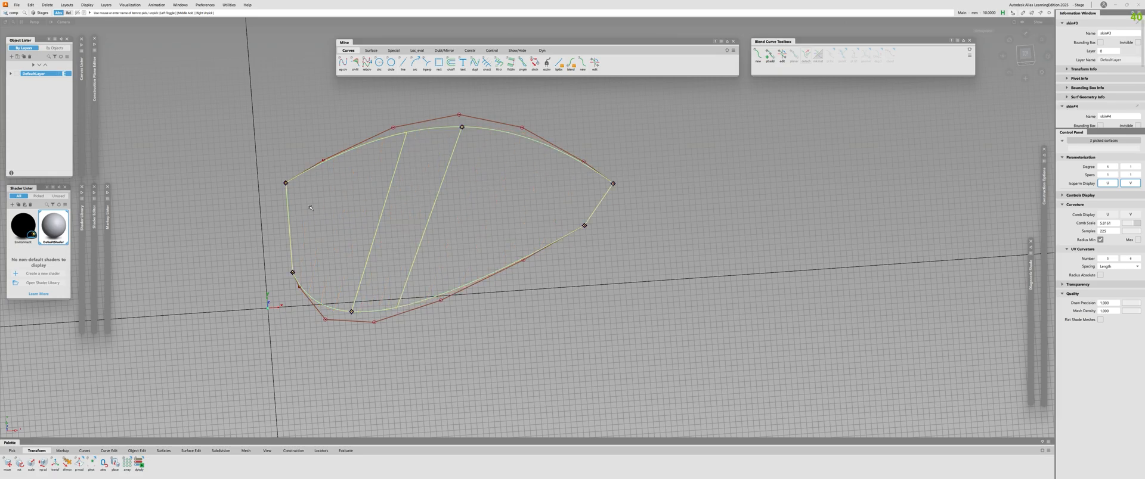
left_click(439, 224)
left_click(379, 222)
left_click(428, 224)
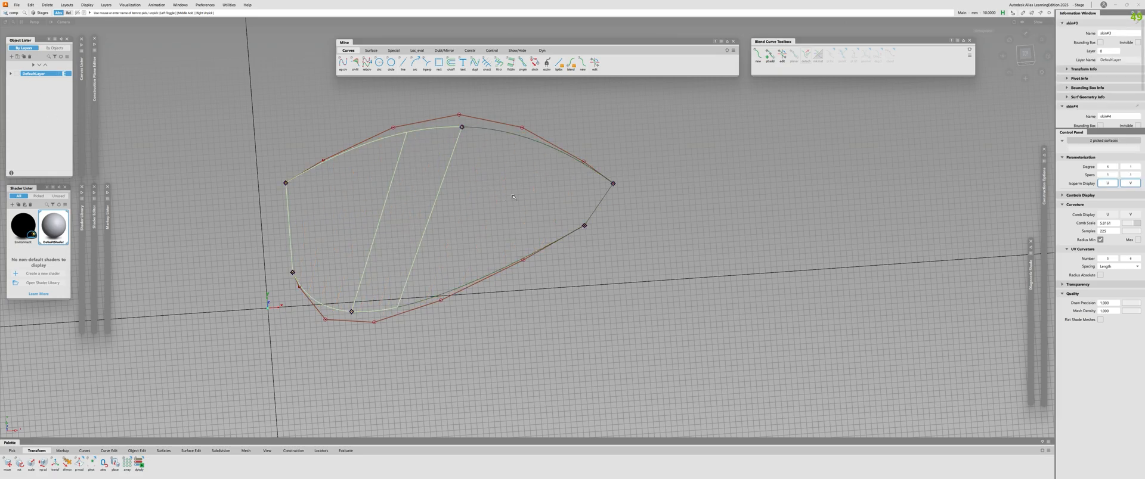
left_click(439, 223)
double_click(428, 223)
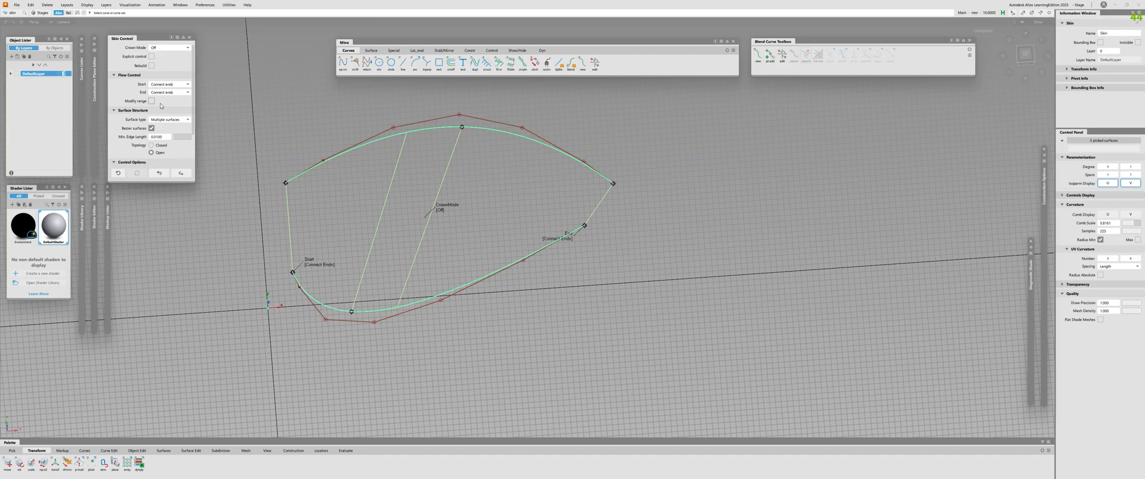
left_click(152, 129)
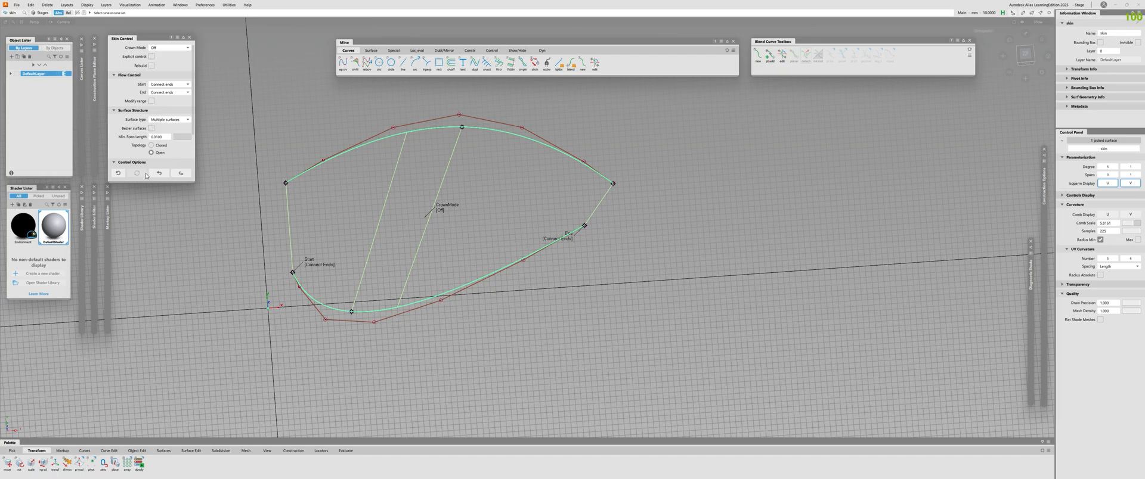
Step: Show the control vertices of the rebuilt non-Bezier skin, examine their layout across the spans, and hide them
right_click_drag(418, 197, 441, 197, "alt+shift")
left_click_drag(405, 167, 405, 188, "ctrl+shift")
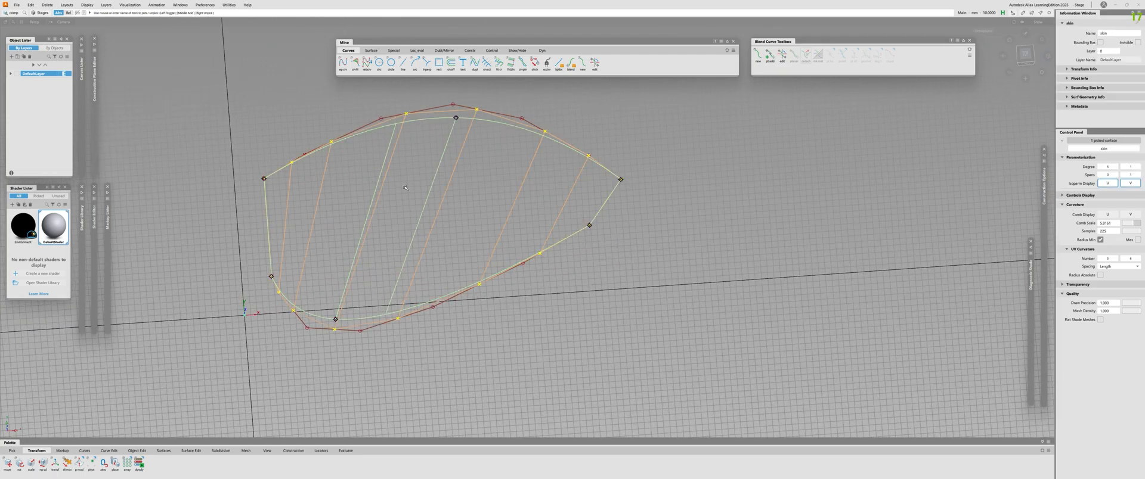
mouse_move(390, 228)
left_mouse_down("ctrl+shift")
mouse_move(366, 228)
mouse_move(374, 209)
mouse_move(386, 210)
mouse_move(398, 329)
mouse_move(399, 295)
mouse_move(398, 306)
left_mouse_up("ctrl+shift")
left_click(390, 228)
left_click(503, 204)
left_click_drag(503, 204, 644, 210)
Step: Examine the control vertices of the upper blend curve and the skin surface, toggling their display to compare the layouts
right_click_drag(643, 203, 540, 190, "alt+shift")
left_click_drag(539, 190, 539, 167, "ctrl+shift")
left_click(535, 152)
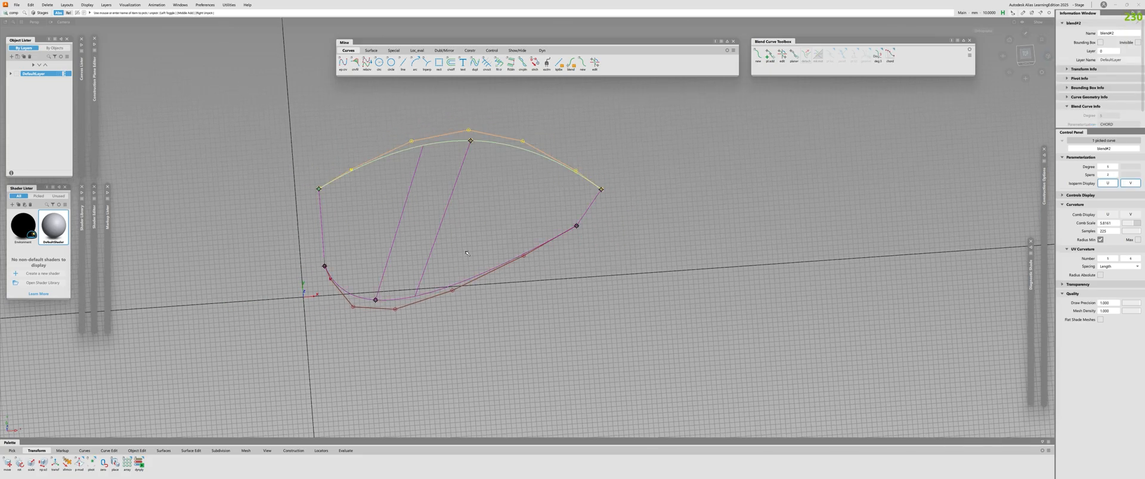
left_click(508, 265)
left_click(503, 296)
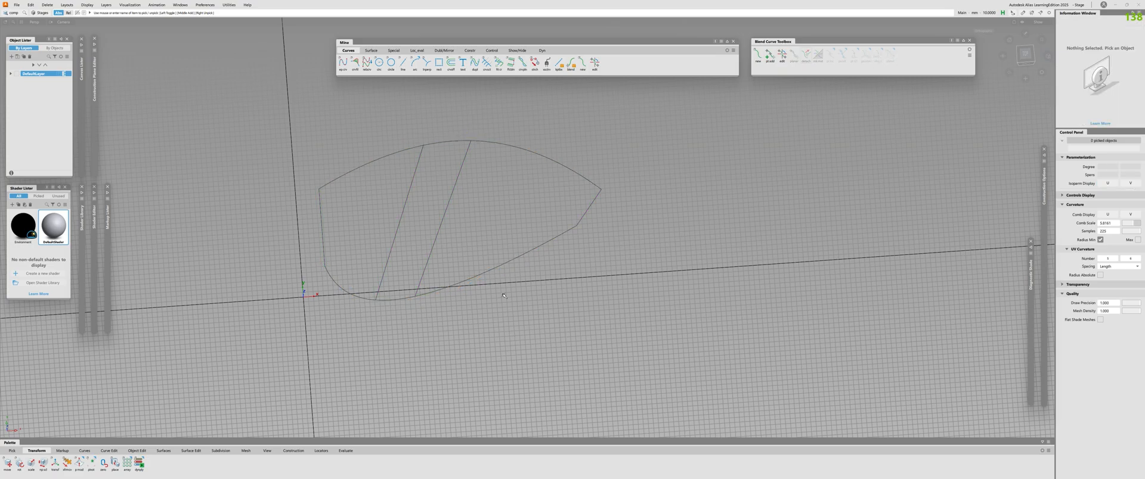
left_click_drag(542, 326, 310, 131)
right_click_drag(417, 168, 489, 167, "alt+shift")
left_click(492, 164)
left_click(437, 166)
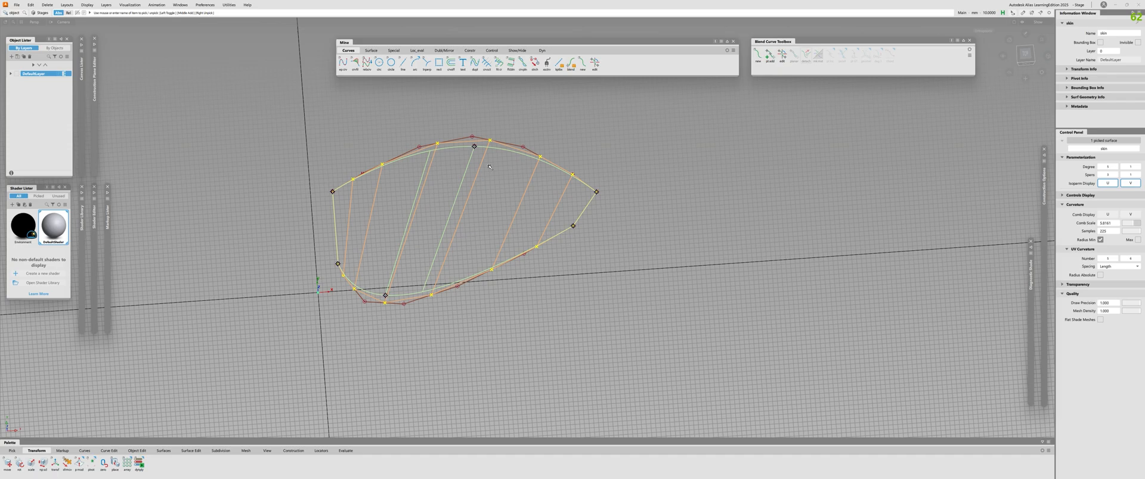
right_click_drag(489, 167, 596, 173, "alt+shift")
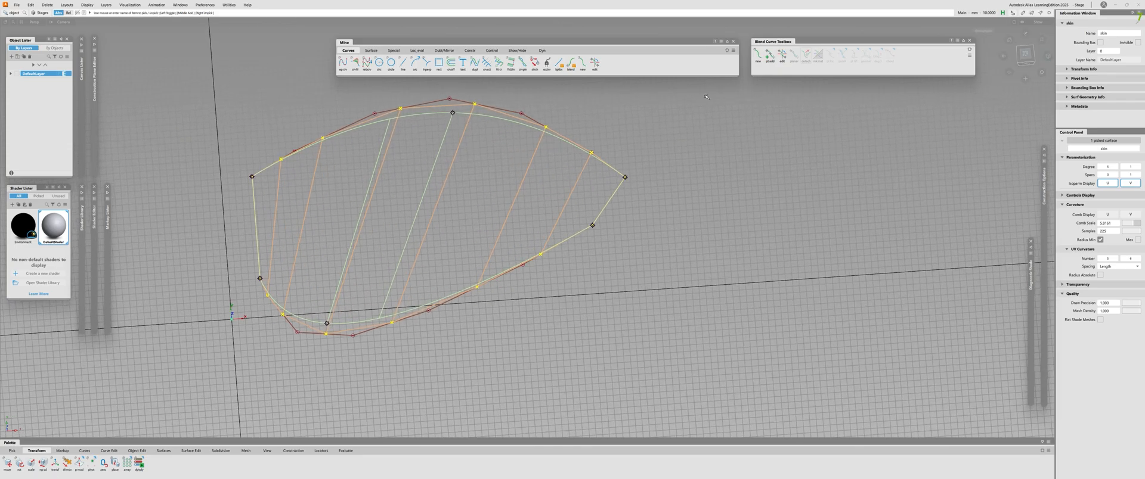
Step: Return to the top view and delete the blend curves and the skin surface
left_click(1025, 55)
right_click_drag(688, 195, 634, 189, "alt+shift")
middle_click_drag(496, 196, 481, 230, "alt+shift")
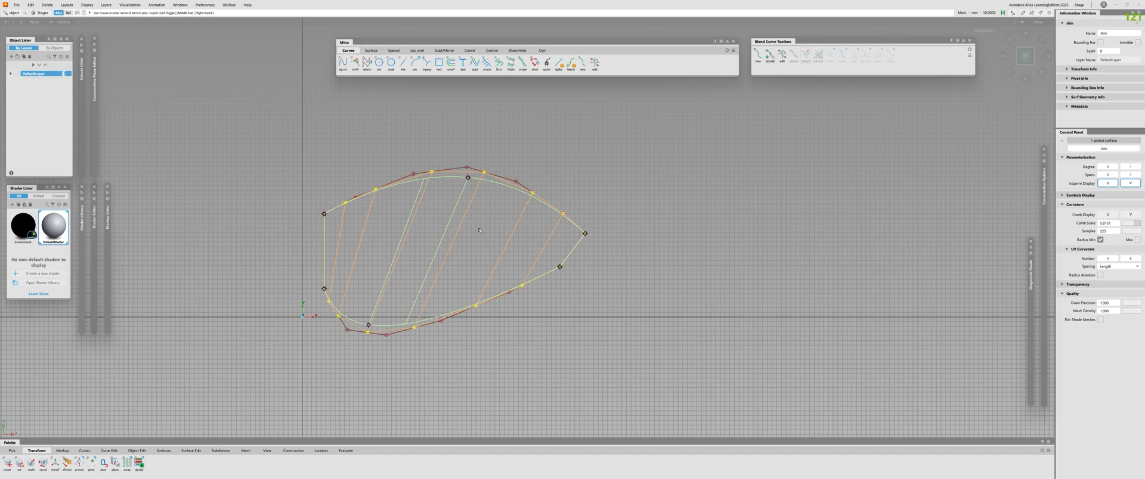
left_click(674, 370)
key("ctrl+a")
key("Delete")
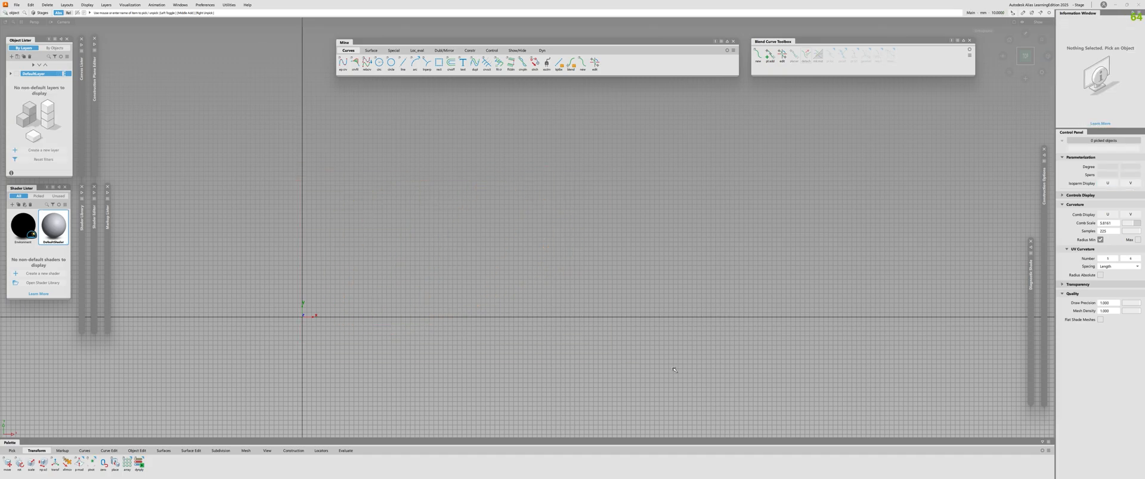
Step: Draw a wavy blend curve through five freely placed points with two crests and a dip between them
right_click_drag(540, 262, 608, 259, "alt+shift")
right_click_drag(596, 186, 529, 184, "alt+shift")
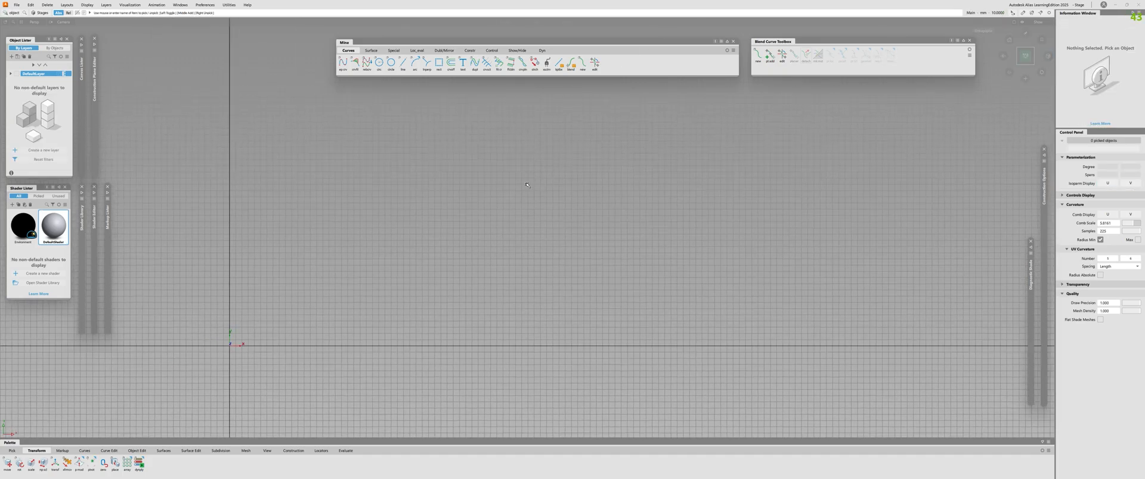
left_click(343, 64)
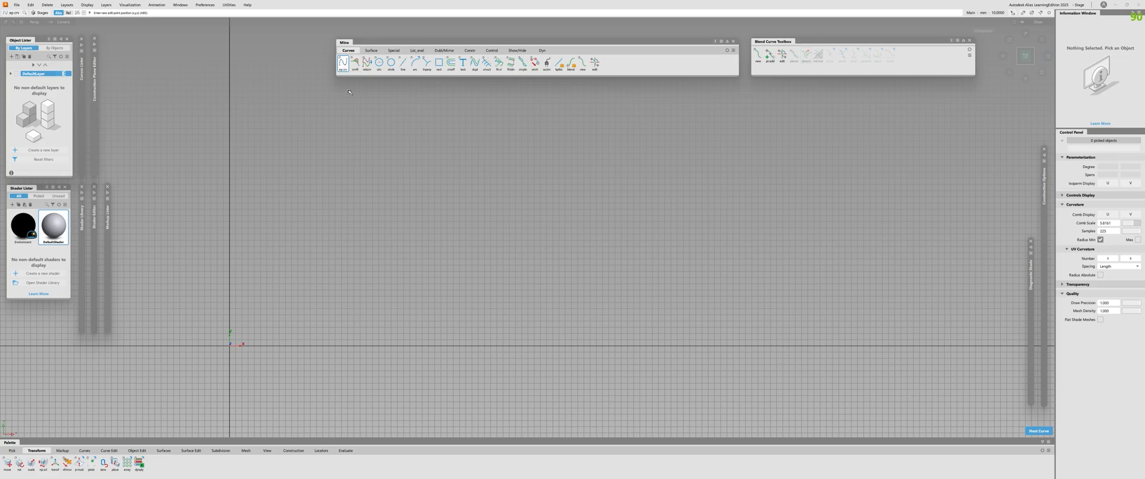
left_click(757, 55)
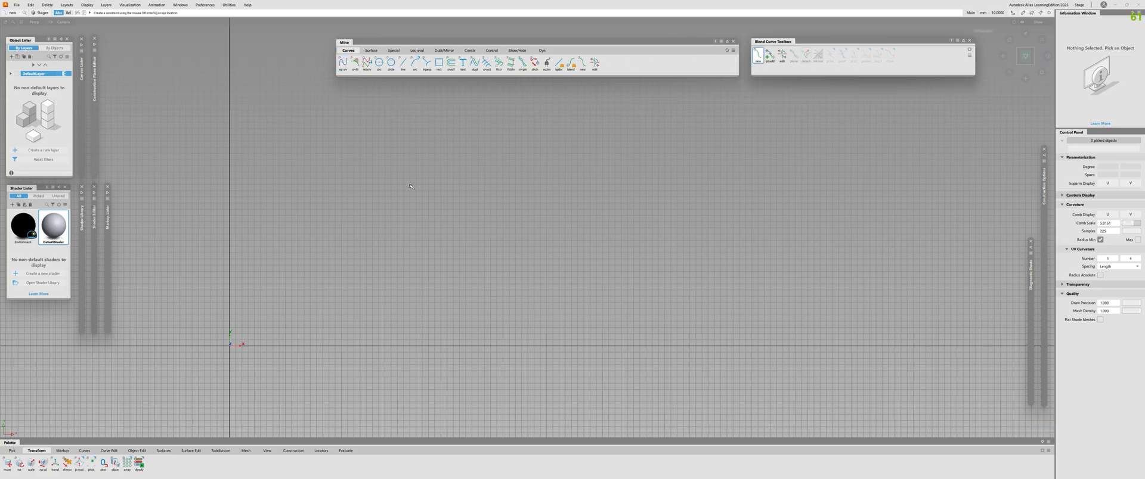
left_click(344, 199)
left_click(448, 127)
left_click(587, 215)
left_click(665, 115)
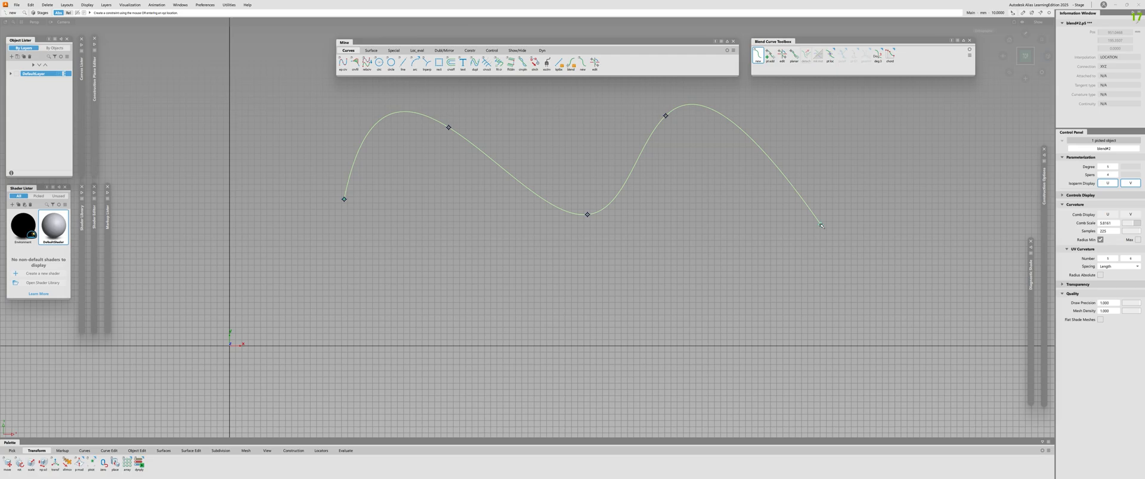
left_click(820, 225)
key("Escape")
Step: Set the wavy blend curve to degree 3 with uniform knot spacing
left_click(879, 55)
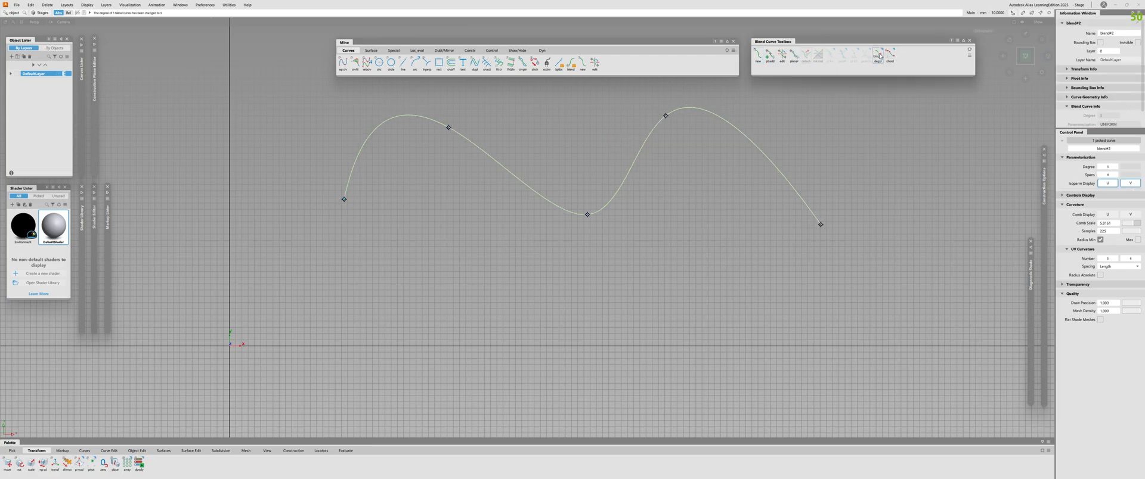
left_click(673, 157)
left_click(739, 131)
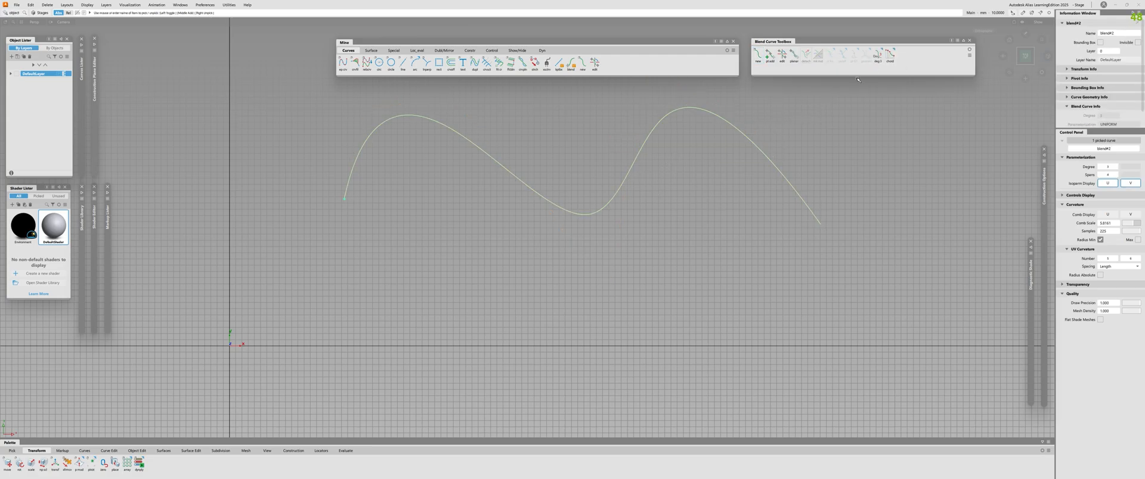
left_click_drag(889, 56, 905, 80)
left_click(607, 157)
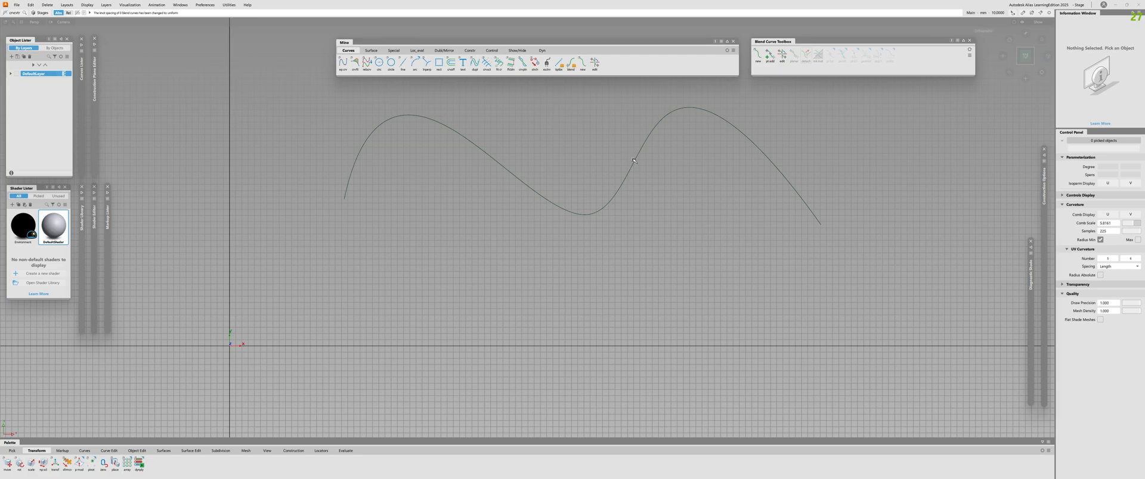
Step: Display the curvature comb on the wavy blend curve
left_click(633, 161)
right_click_drag(477, 120, 453, 120, "alt+shift")
middle_click_drag(453, 121, 422, 204, "alt+shift")
right_click_drag(382, 204, 427, 204, "alt+shift")
key("Escape")
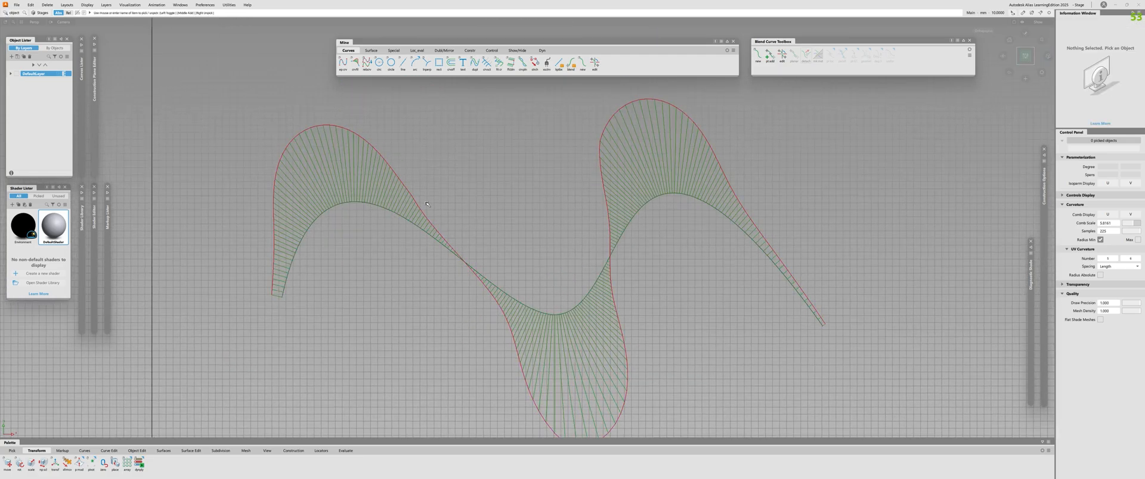
Step: Examine the curvature comb's flow along the uniform blend curve, from the first crest through the dip to the far end
mouse_move(251, 206)
right_mouse_down("alt+shift")
mouse_move(331, 205)
mouse_move(245, 206)
right_mouse_up("alt+shift")
middle_click_drag(244, 206, 379, 212, "alt+shift")
right_click_drag(379, 212, 459, 209, "alt+shift")
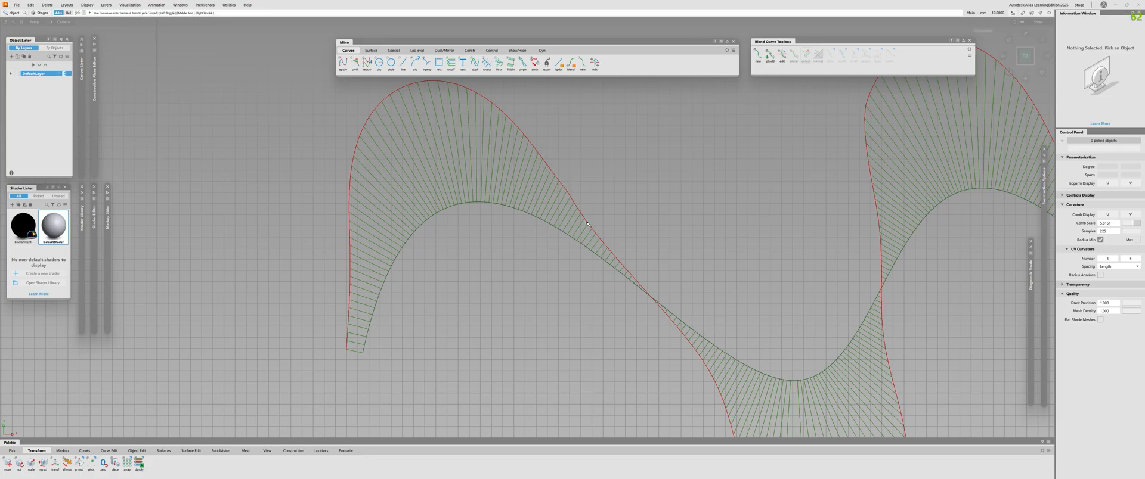
right_click_drag(769, 156, 715, 156, "alt+shift")
middle_click_drag(715, 156, 637, 156, "alt+shift")
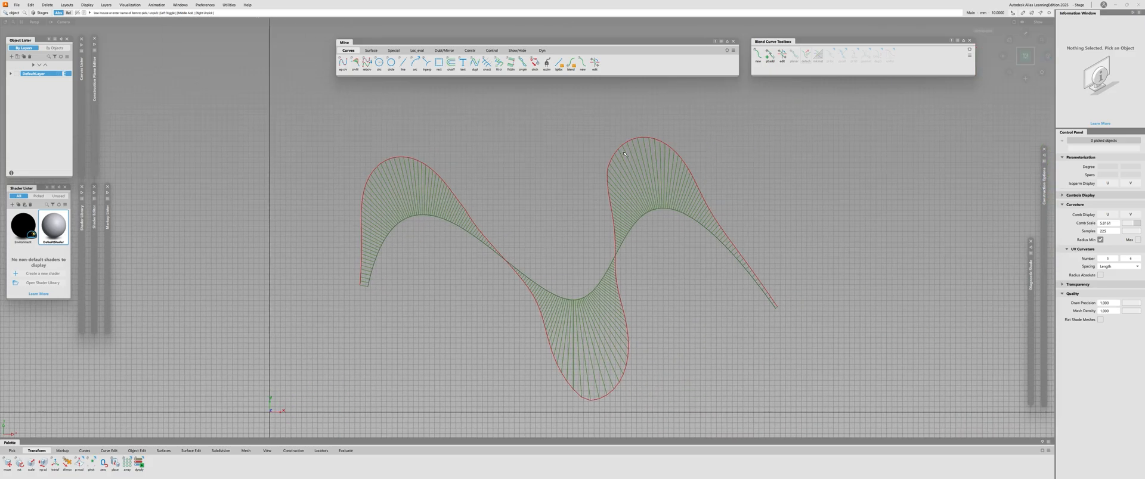
right_click_drag(624, 153, 572, 242, "alt+shift")
middle_click_drag(572, 243, 524, 240, "alt+shift")
right_click_drag(556, 288, 614, 288, "alt+shift")
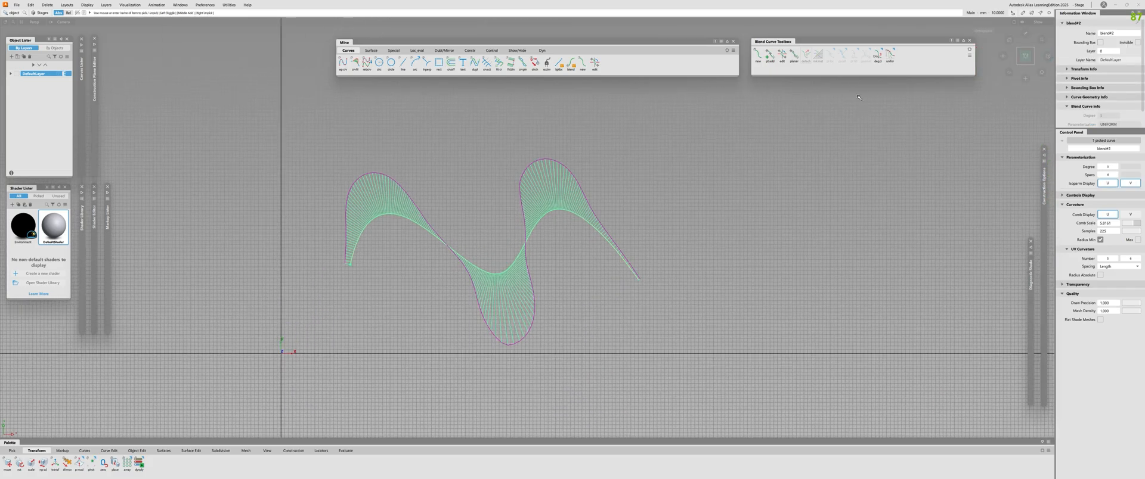
Step: Change the wavy blend curve's knot spacing to chord and examine the updated curvature comb
left_click_drag(888, 55, 912, 69)
right_click_drag(295, 170, 354, 171, "alt+shift")
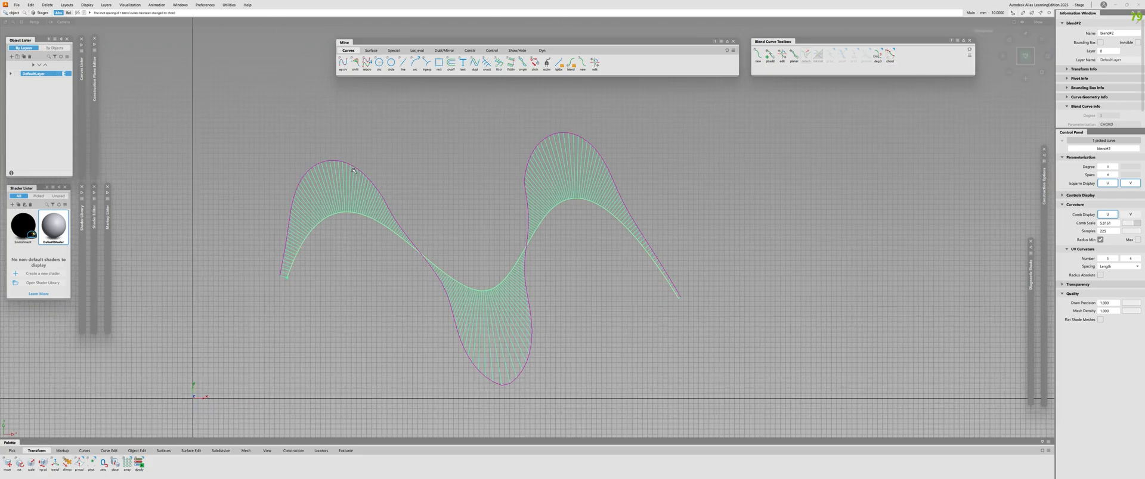
left_click(555, 242)
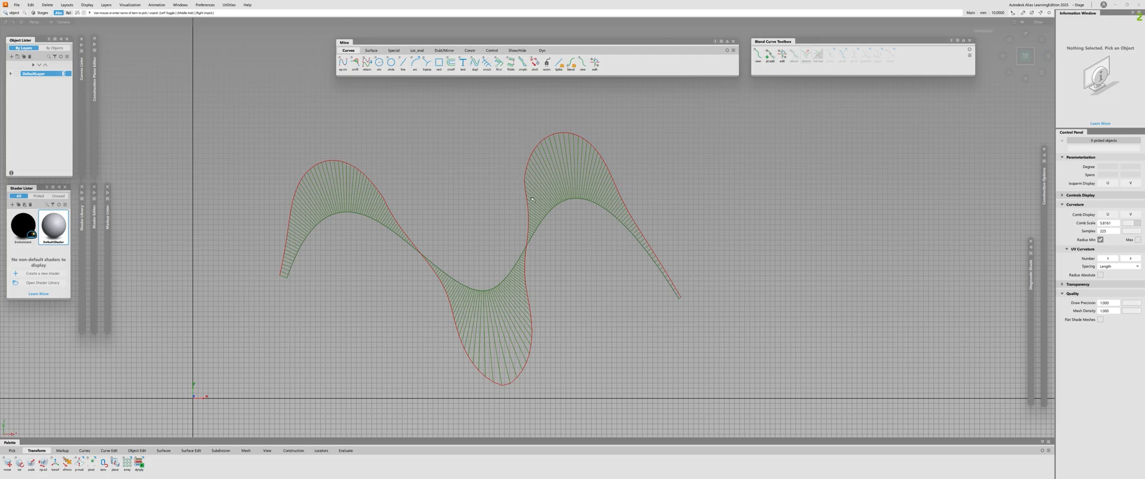
scroll(529, 227, "down", 2)
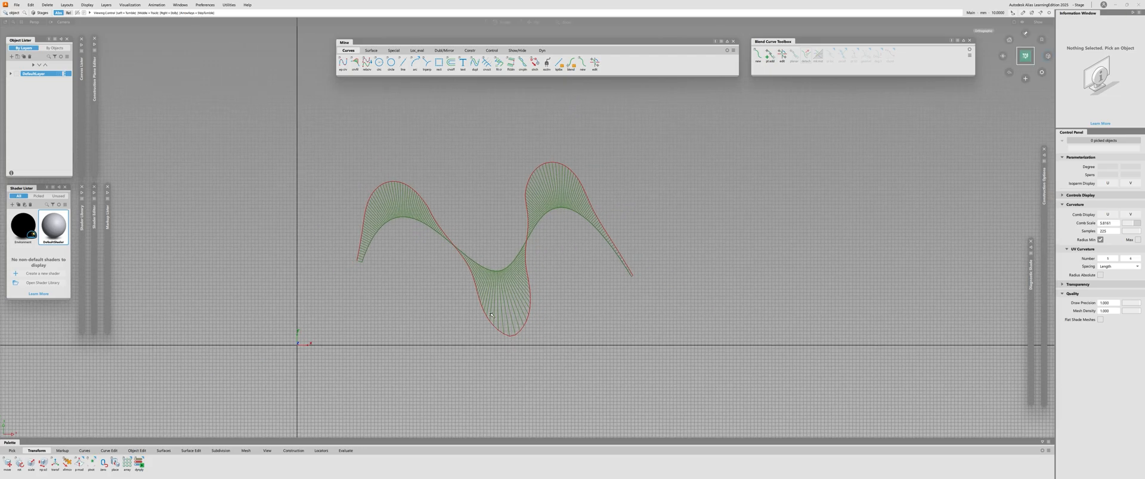
Step: Select the wavy blend curve with its curvature comb and delete it
left_click_drag(501, 213, 575, 269)
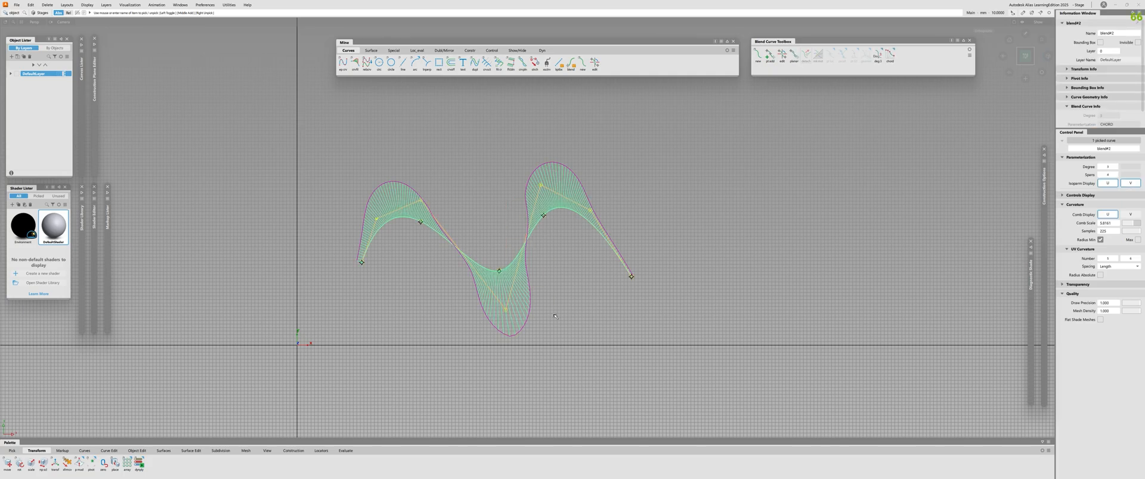
key("Delete")
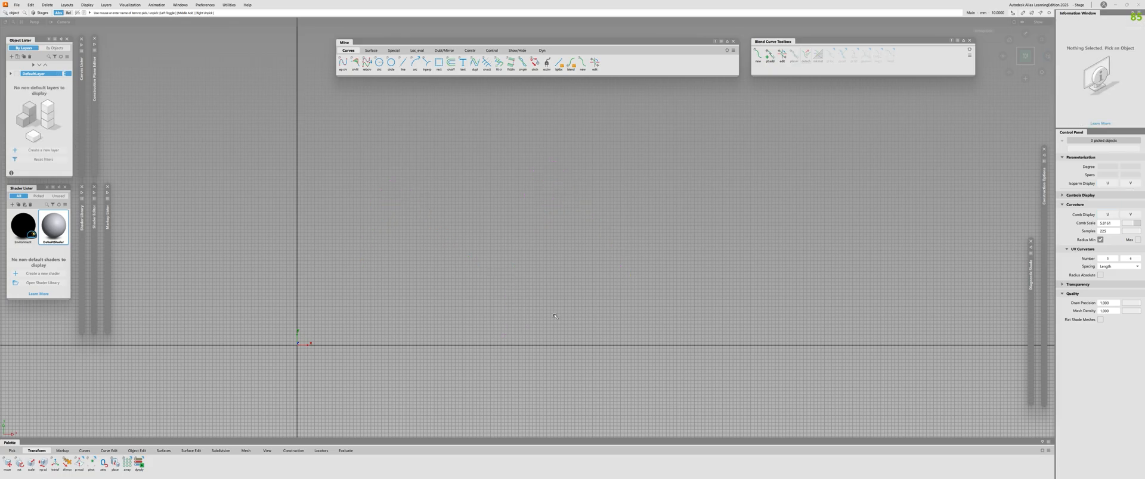
Step: Draw an S-shaped blend curve through four freely placed points, dipping first and then rising to a crest
left_click(343, 63)
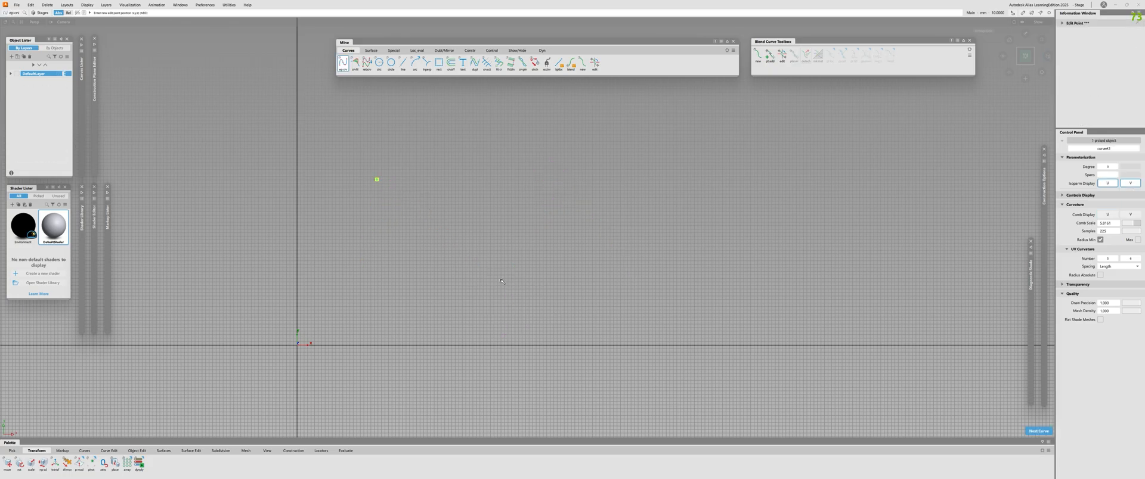
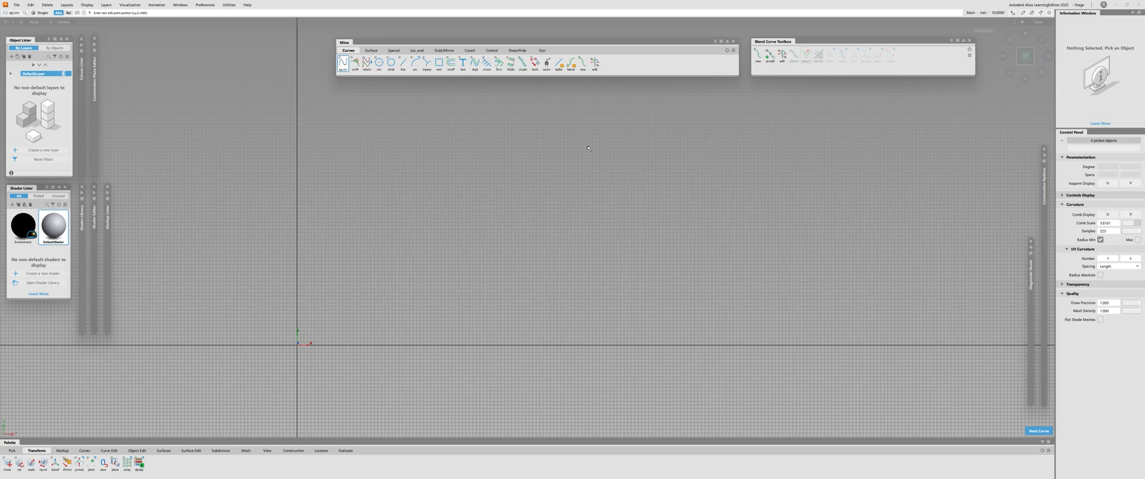
right_click_drag(588, 148, 572, 172, "alt+shift")
middle_click_drag(573, 171, 580, 182, "alt+shift")
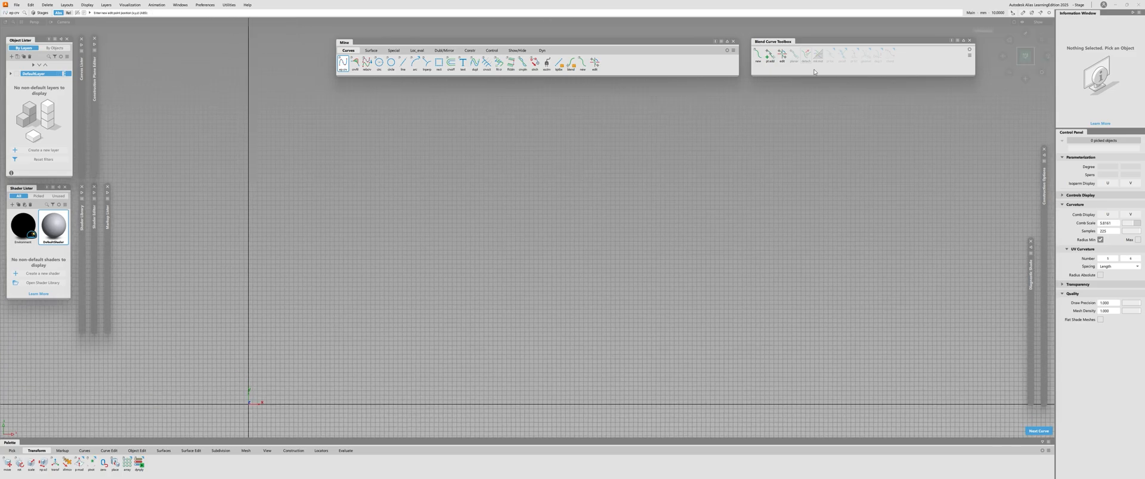
left_click(756, 55)
left_click(405, 187)
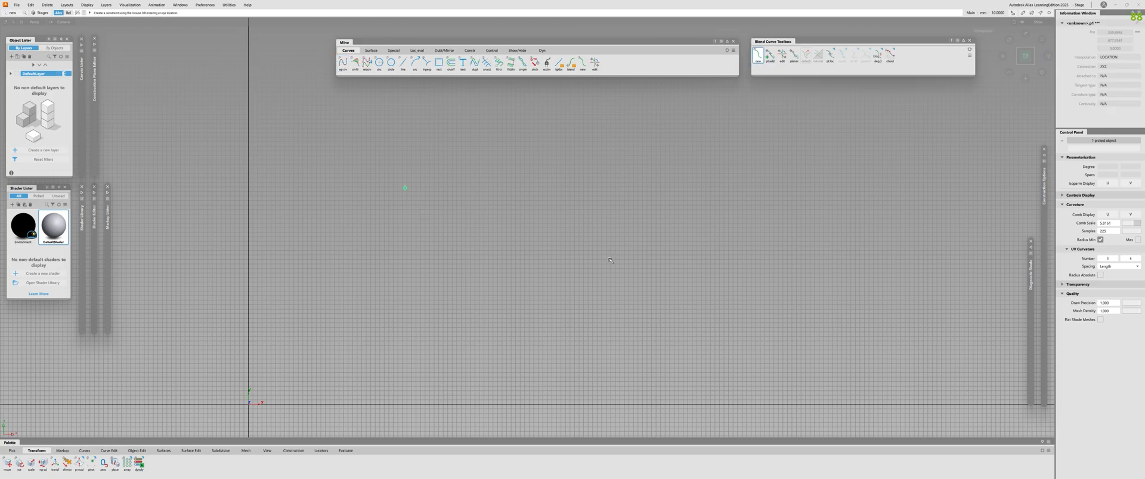
left_click(611, 258)
left_click(832, 142)
left_click(945, 242)
right_click_drag(793, 205, 777, 207, "alt+shift")
middle_click_drag(777, 208, 682, 227, "alt+shift")
key("Escape")
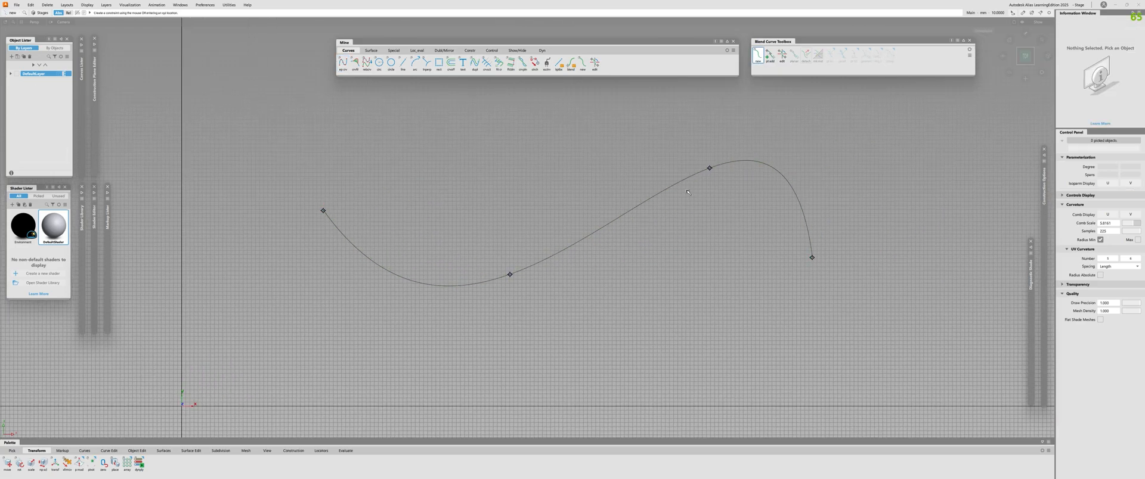
Step: Display the curvature comb on the S-shaped blend curve
left_click(671, 189)
right_click_drag(675, 170, 644, 174, "alt+shift")
middle_click_drag(644, 174, 577, 216, "alt+shift")
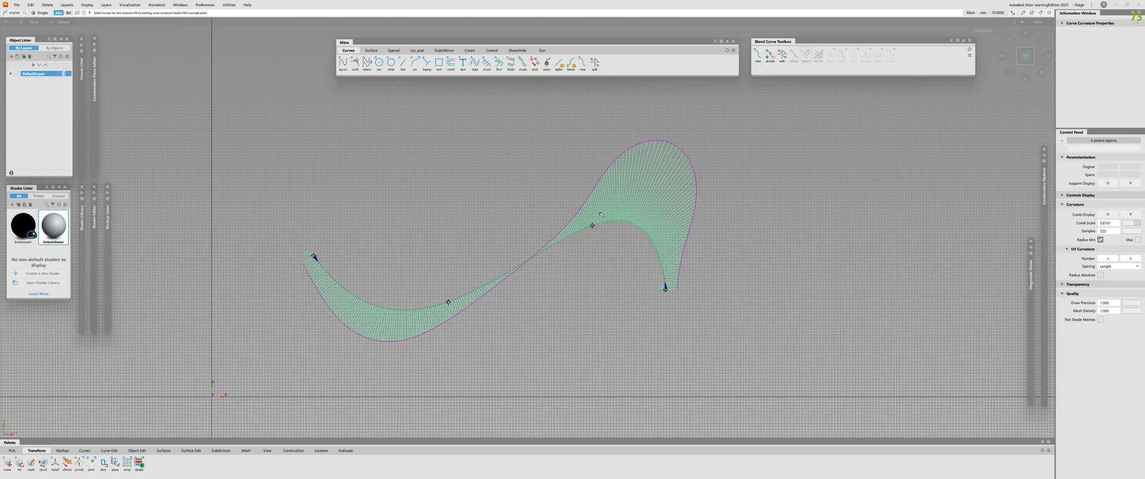
key("Escape")
Step: Set the S-shaped blend curve's knot spacing to chord and show its control vertices
left_click(581, 230)
left_click(879, 58)
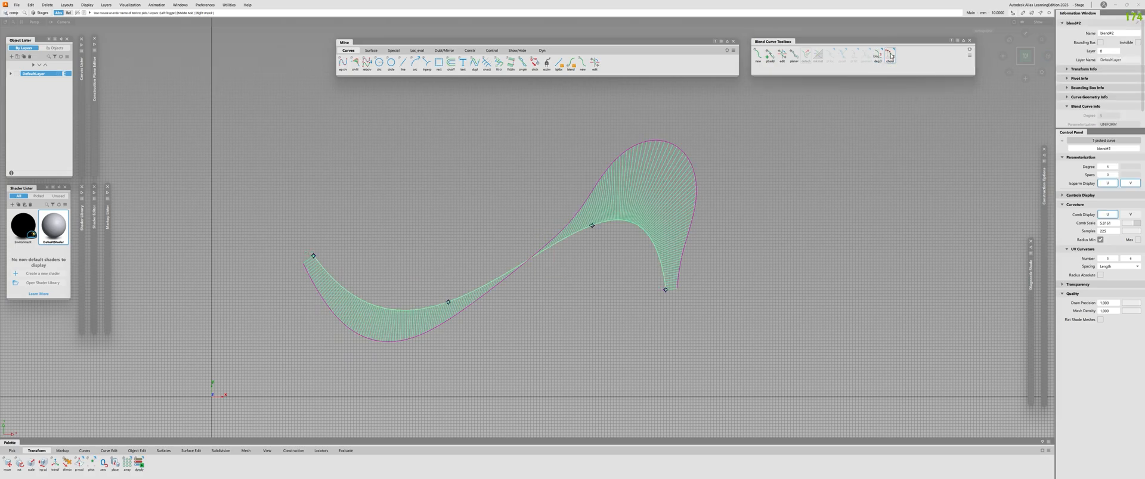
left_click(890, 55)
left_click(891, 55)
right_click_drag(298, 288, 352, 290, "alt+shift")
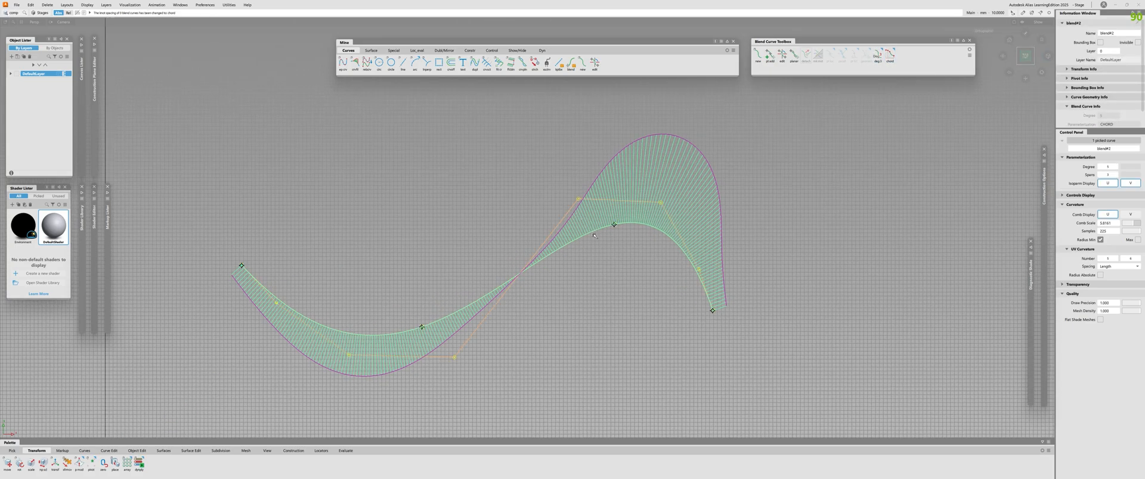
Step: Set the S-shaped blend curve's degree to 5 and check its control vertices and comb
left_click(878, 57)
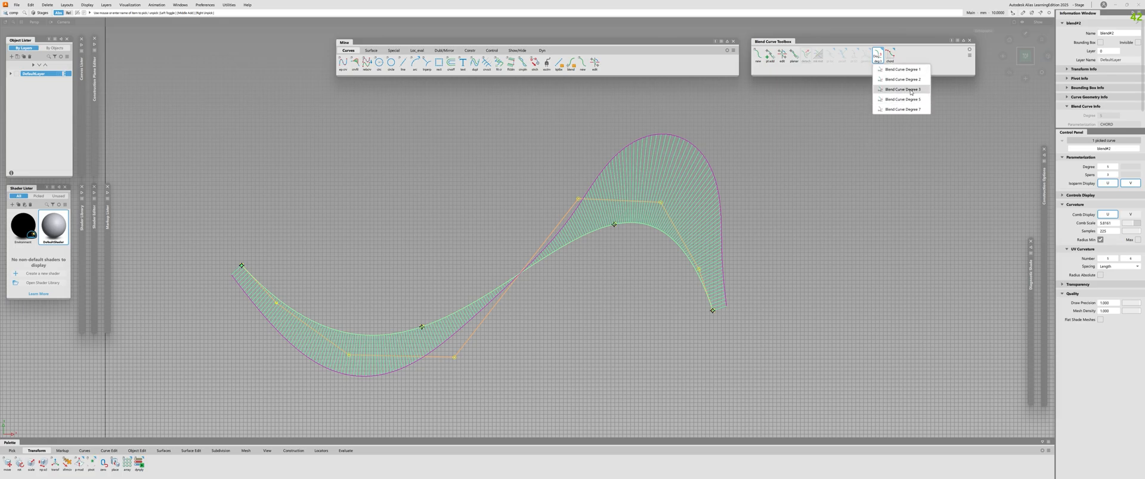
left_click(912, 96)
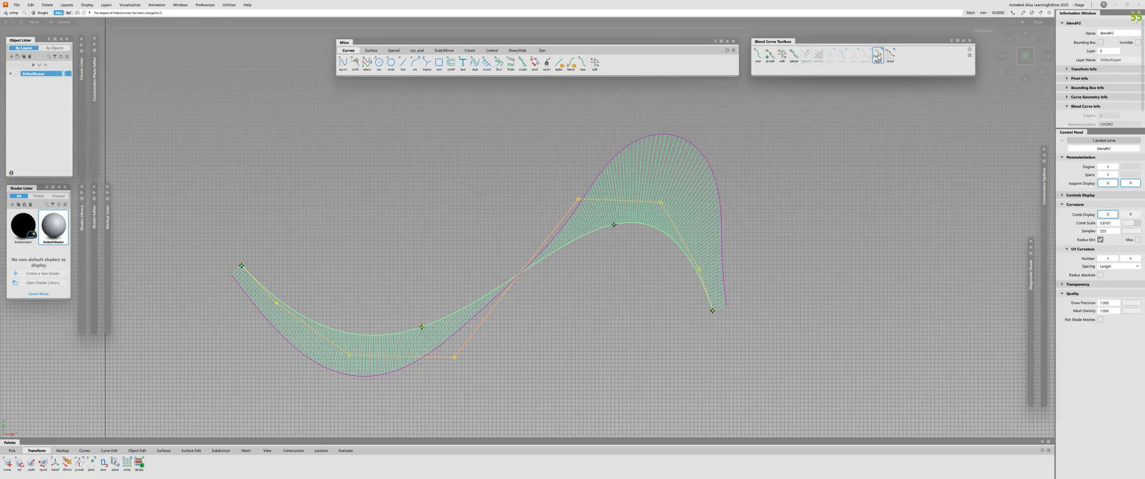
right_click_drag(673, 222, 605, 224, "alt+shift")
left_click(597, 225)
left_click(596, 225)
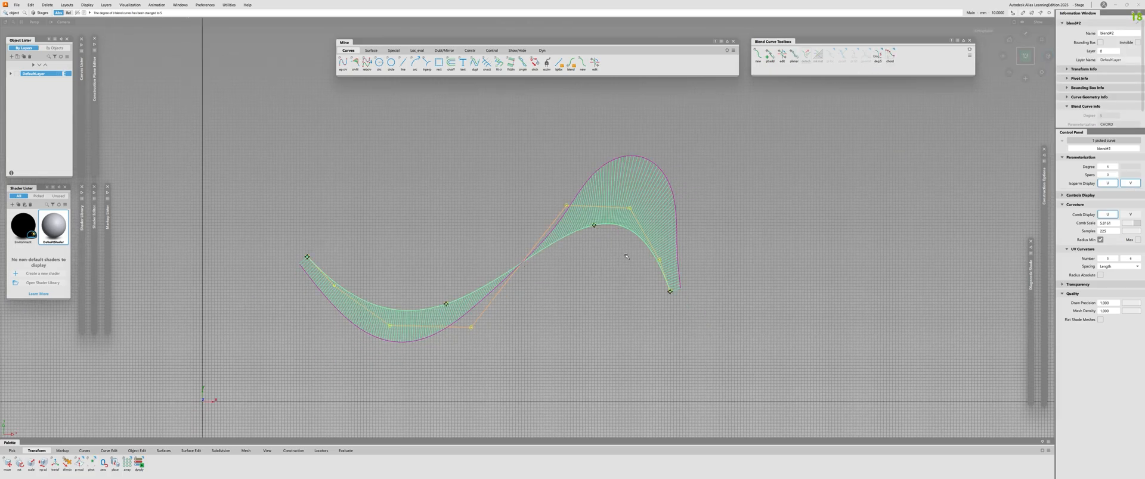
Step: Raise the S-shaped blend curve to degree 7, compare its control vertices and comb, and hide the vertices
left_click(878, 56)
left_click(903, 109)
right_click_drag(351, 269, 405, 269, "alt+shift")
left_click(406, 269)
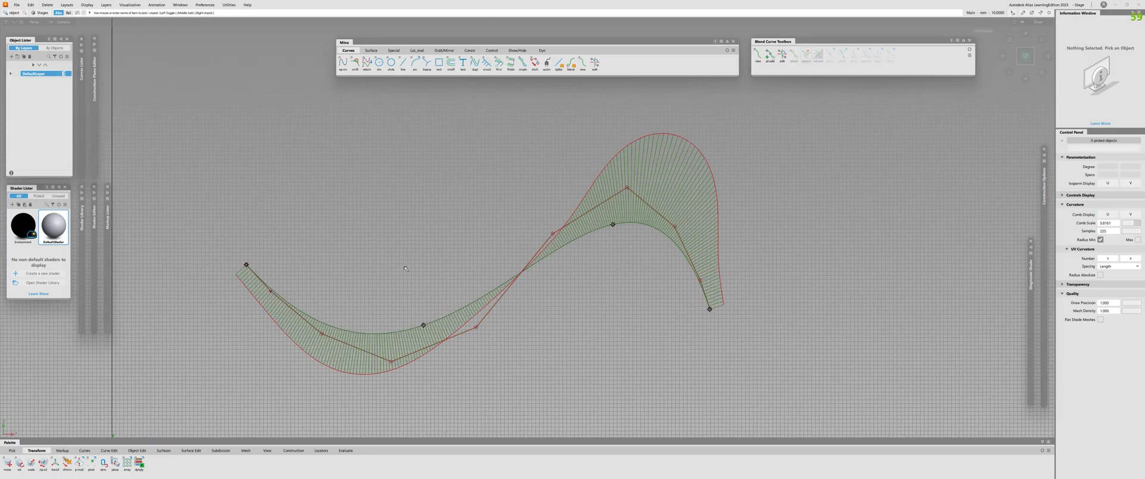
left_click(664, 167)
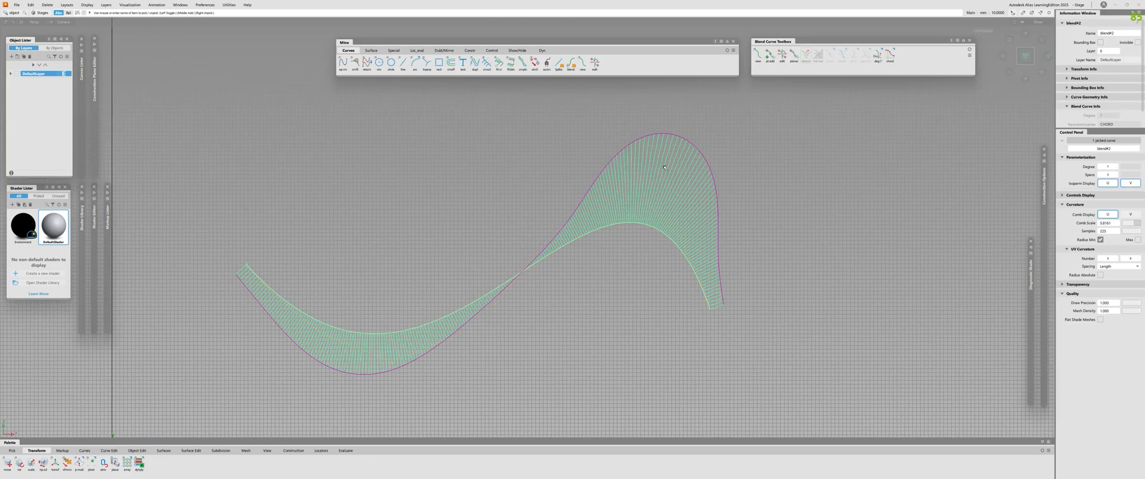
Step: Delete the S-shaped blend curve together with its blend points
left_click(500, 295)
left_click(625, 238)
right_click_drag(625, 240, 540, 342, "alt+shift")
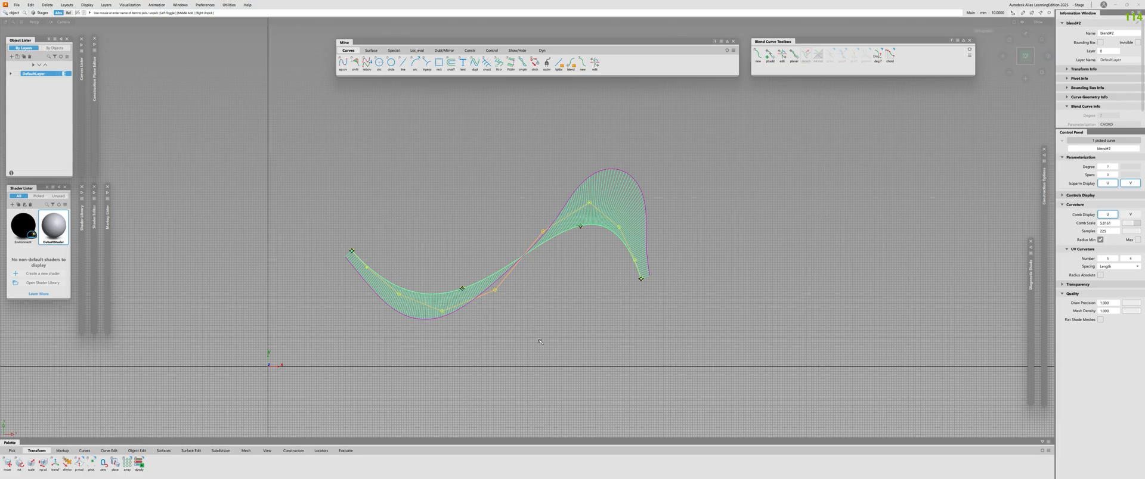
key("Delete")
Step: Create a flat NURBS plane at the grid origin in the perspective view
middle_click_drag(270, 211, 538, 168, "alt+shift")
right_click_drag(537, 168, 501, 282, "alt+shift")
middle_click_drag(501, 282, 508, 259, "alt+shift")
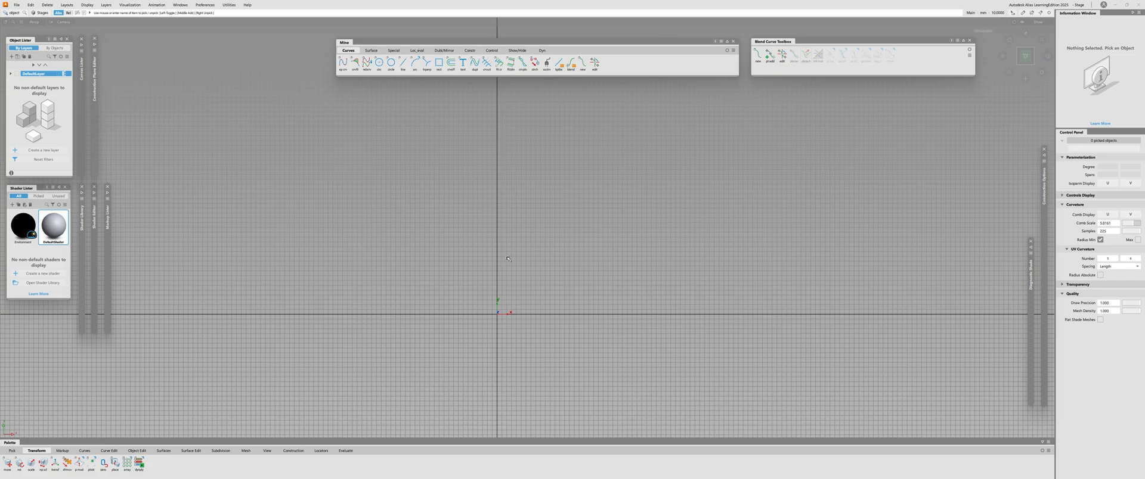
middle_click_drag(508, 259, 517, 208, "alt+shift")
right_click_drag(518, 208, 670, 291, "alt+shift")
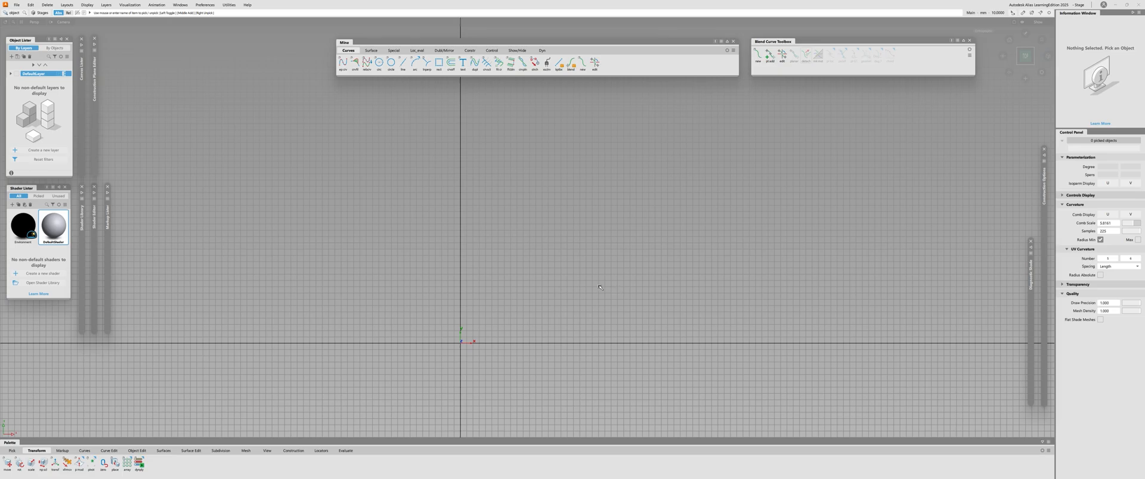
left_click_drag(599, 288, 624, 128, "alt+shift")
middle_click_drag(539, 256, 552, 199, "alt+shift")
right_click_drag(552, 200, 529, 294, "alt+shift")
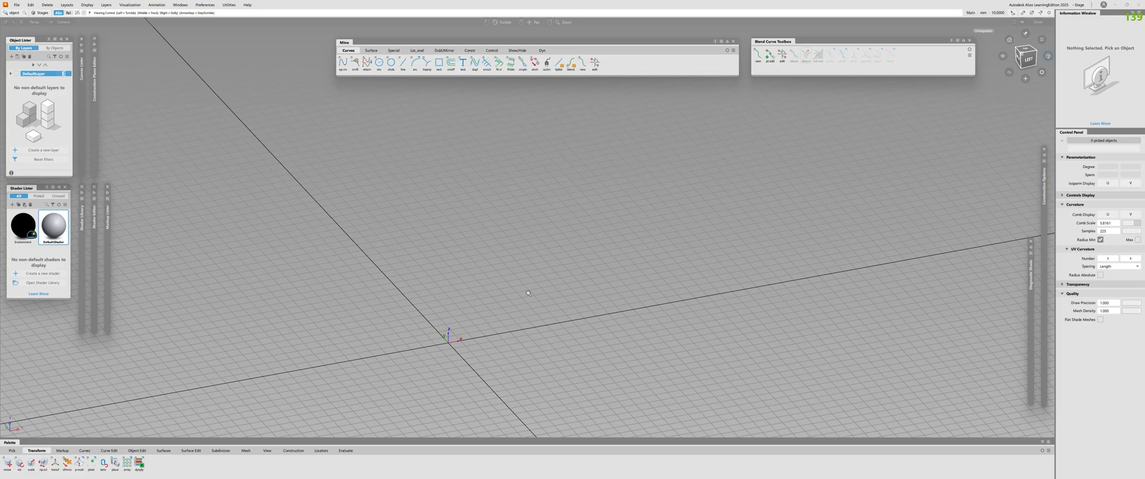
middle_click_drag(528, 294, 543, 203, "alt+shift")
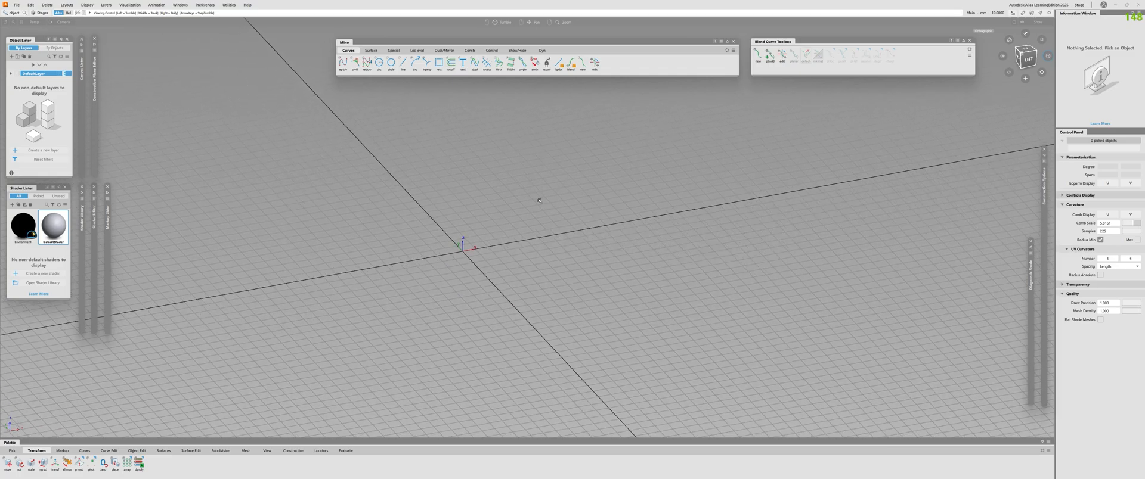
left_click(371, 51)
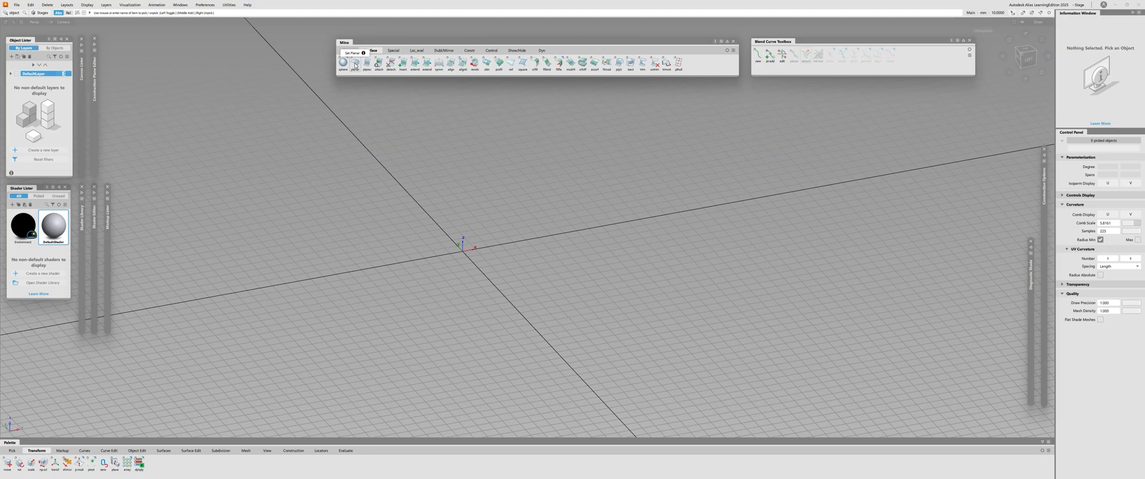
middle_click_drag(354, 65, 329, 32, "alt+shift")
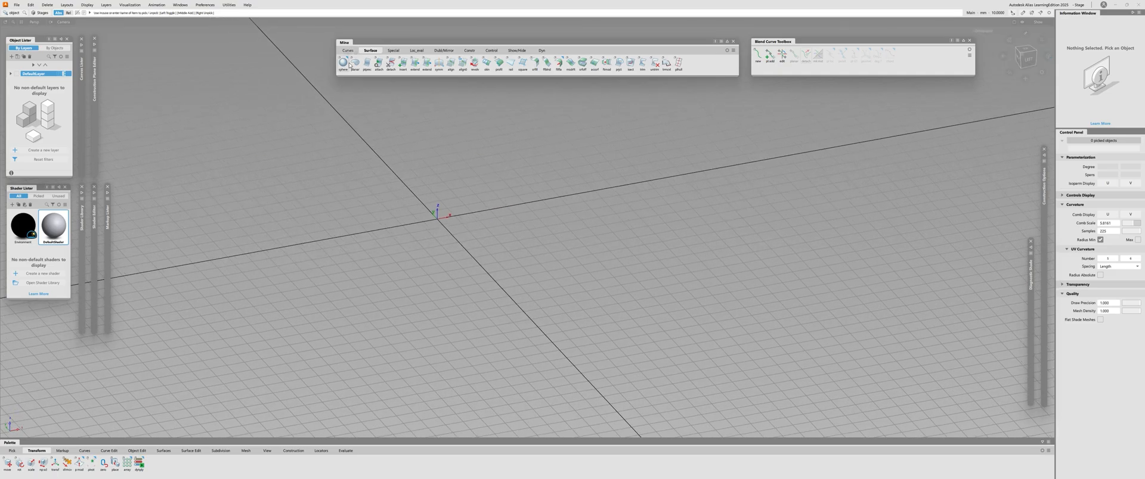
left_click_drag(343, 65, 350, 129)
left_click(437, 219, "alt")
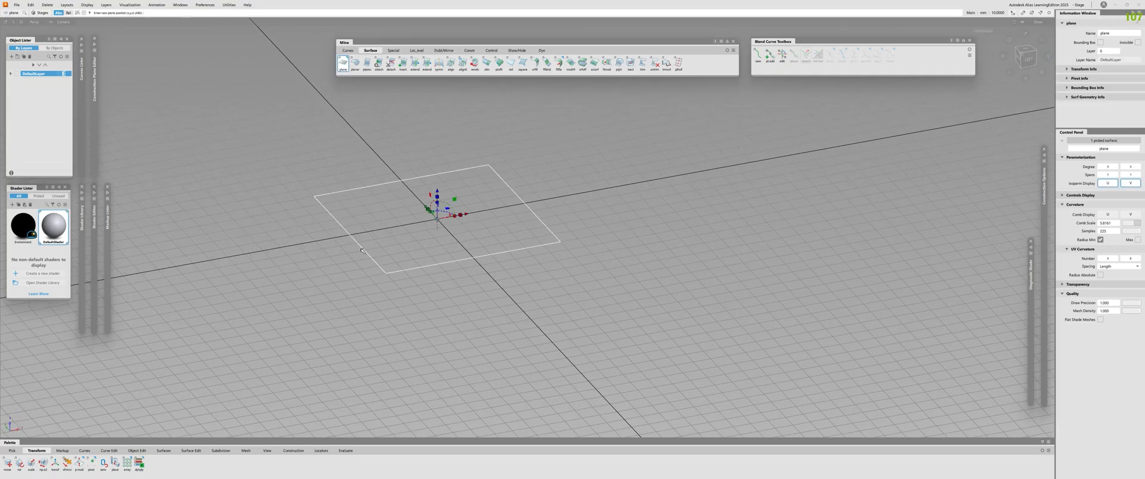
Step: Show the plane's control vertices and raise the corner vertex and its edge neighbour
left_click_drag(437, 219, 495, 269, "alt+shift")
right_click_drag(495, 269, 656, 357, "alt+shift")
middle_click_drag(656, 357, 487, 205, "alt+shift")
right_click_drag(487, 205, 583, 224, "alt+shift")
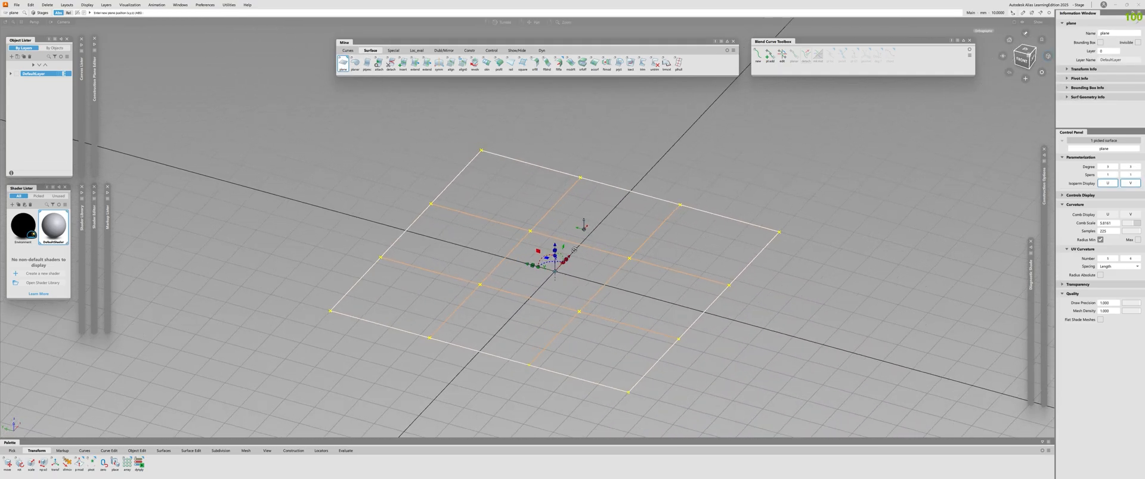
left_click_drag(583, 224, 509, 282, "alt+shift")
right_click_drag(509, 283, 453, 250, "alt+shift")
middle_click_drag(453, 251, 405, 197, "alt+shift")
left_click_drag(405, 197, 495, 216, "alt+shift")
left_click_drag(621, 281, 674, 179, "ctrl+shift")
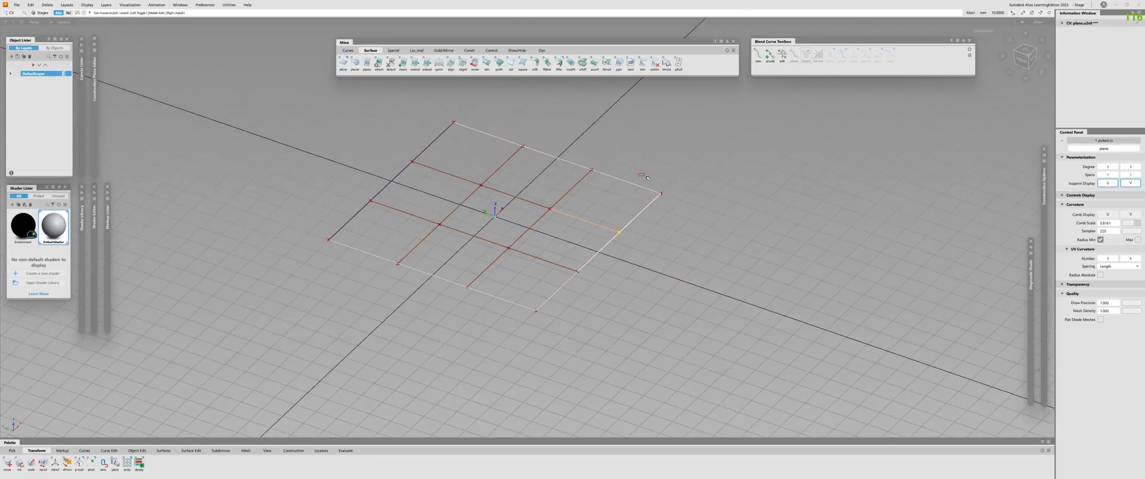
middle_click_drag(643, 179, 642, 289, "ctrl+shift")
left_click_drag(641, 289, 674, 268, "alt+shift")
right_click_drag(745, 256, 746, 192)
left_click_drag(746, 192, 715, 173, "alt+shift")
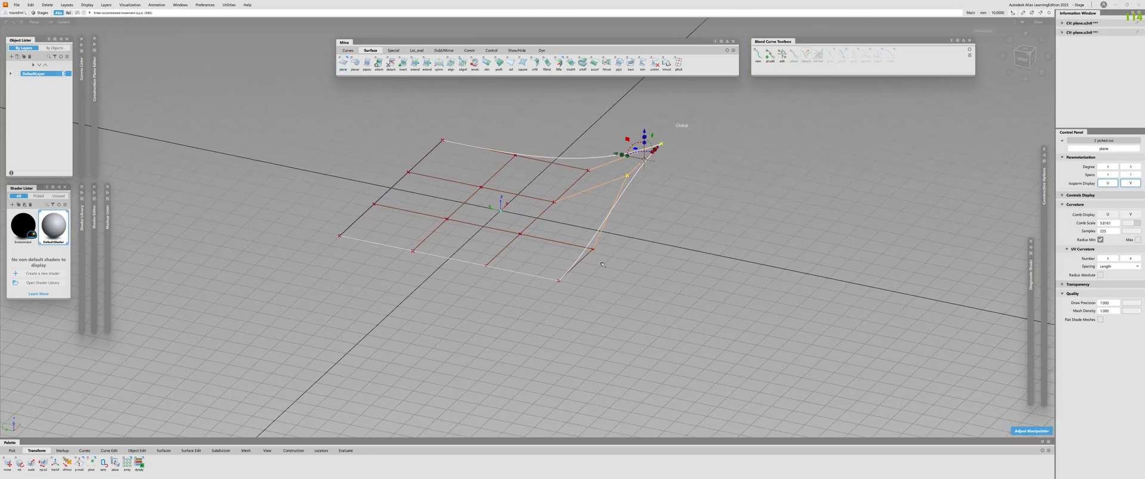
Step: Raise the next vertex along that edge and slightly lower the raised corner vertex
left_click(593, 249)
right_click_drag(705, 307, 706, 282)
left_click(705, 282)
left_click_drag(705, 282, 673, 289, "alt+shift")
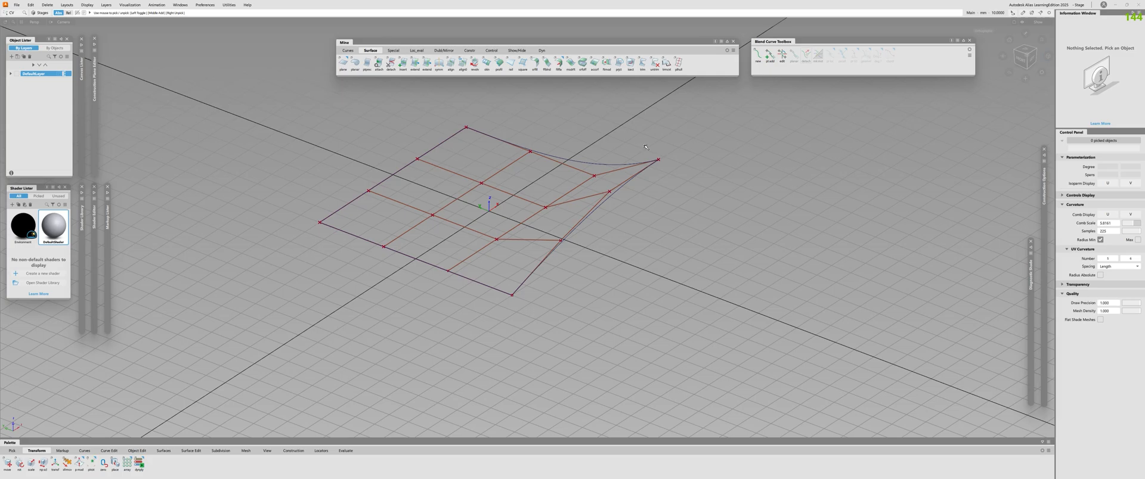
left_click(659, 159)
right_click_drag(747, 198, 750, 220)
left_click_drag(750, 220, 757, 220, "alt+shift")
right_click_drag(757, 220, 799, 220, "alt+shift")
left_click_drag(757, 220, 793, 220, "alt+shift")
Step: Raise the inner control vertex next to the lifted corner
left_click(570, 207)
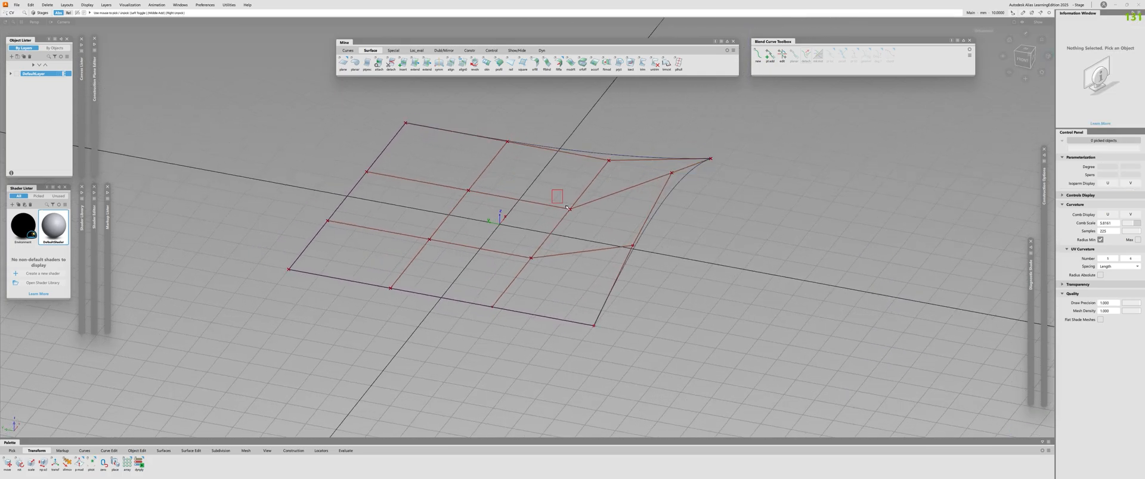
right_click_drag(758, 288, 759, 230)
left_click(760, 264)
left_click(608, 160)
left_click(759, 230)
Step: Lower the corner vertex at the surface's adjacent corner and raise the edge vertex between the two shaped corners
left_click_drag(560, 258, 471, 262, "alt+shift")
left_click_drag(493, 102, 539, 124)
right_click_drag(647, 115, 660, 145)
left_click_drag(660, 145, 746, 149, "alt+shift")
left_click(745, 149)
left_click(699, 136)
right_click_drag(817, 206, 830, 183)
left_click(704, 239)
Step: Hide the control vertices, shade the surface, and increase its patch precision to show more isoparametric curves
left_click_drag(703, 238, 341, 205, "ctrl+shift")
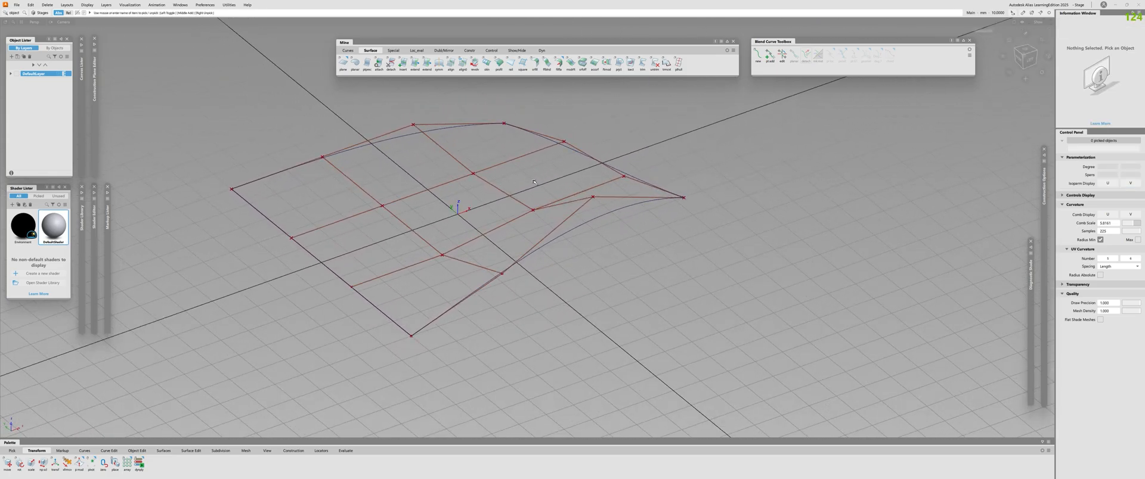
left_click_drag(486, 192, 502, 177, "ctrl+shift")
mouse_move(514, 176)
left_mouse_down("alt+shift")
mouse_move(473, 240)
mouse_move(472, 262)
left_mouse_up("alt+shift")
mouse_move(472, 262)
left_mouse_down("alt+shift")
mouse_move(534, 221)
mouse_move(537, 188)
mouse_move(638, 167)
mouse_move(731, 171)
mouse_move(673, 178)
left_mouse_up("alt+shift")
left_click(524, 193)
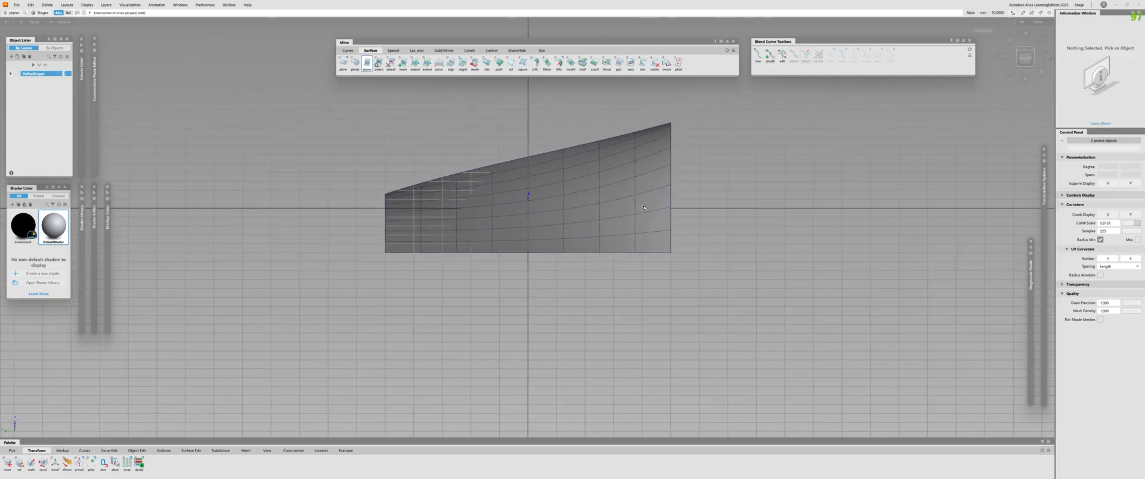
left_click_drag(602, 185, 581, 170, "ctrl+shift")
left_click(579, 191)
left_click_drag(560, 140, 590, 188)
right_click_drag(766, 155, 775, 186)
left_click_drag(775, 186, 751, 187, "ctrl+shift")
left_click_drag(751, 187, 595, 209, "alt+shift")
left_click(595, 209)
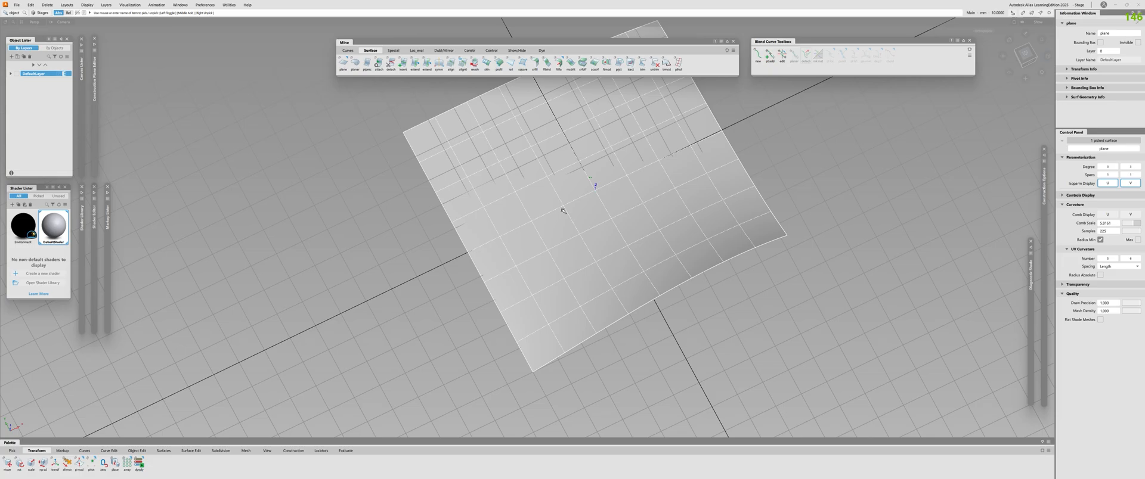
Step: Deselect the surface, hide the grid, and switch to the top view
left_click(596, 209)
right_click_drag(691, 197, 620, 204, "alt+shift")
left_click_drag(560, 221, 542, 225, "alt+shift")
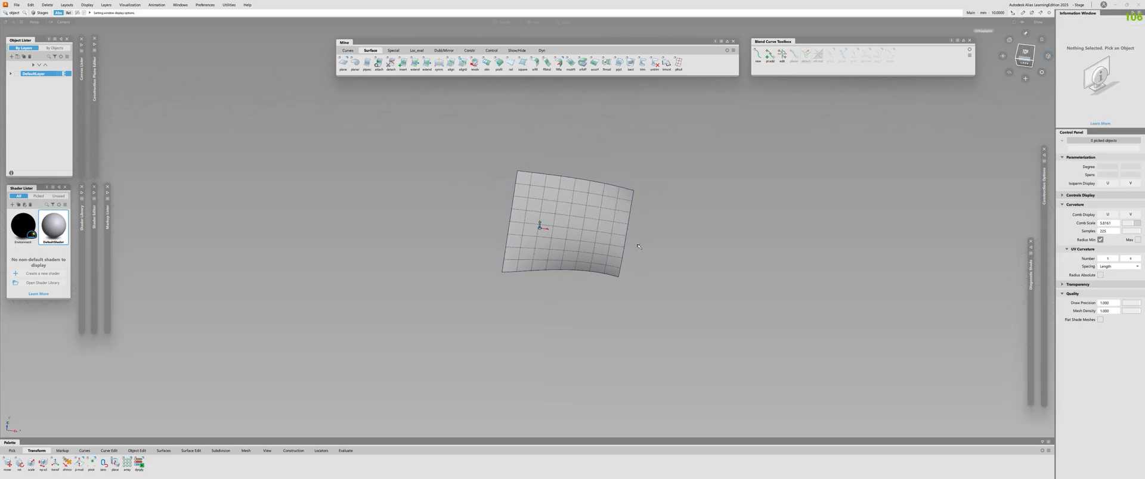
middle_click_drag(542, 225, 287, 200, "alt+shift")
left_click(1024, 52)
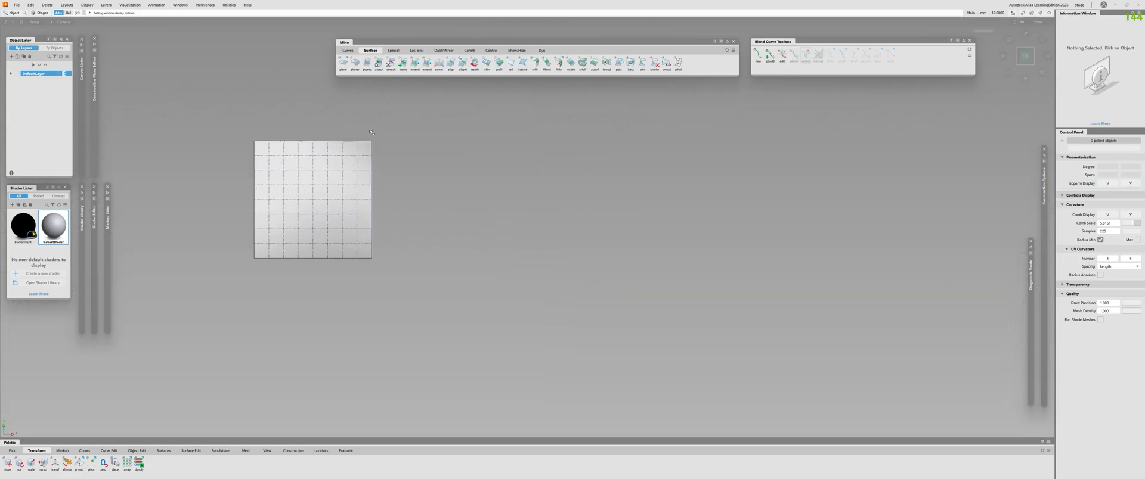
Step: Place a point in empty space beside the curved surface and check its position in perspective
right_click_drag(581, 222, 583, 366, "ctrl+shift")
left_click(729, 225)
right_click_drag(286, 204, 468, 316, "alt+shift")
left_click_drag(467, 316, 446, 167, "alt+shift")
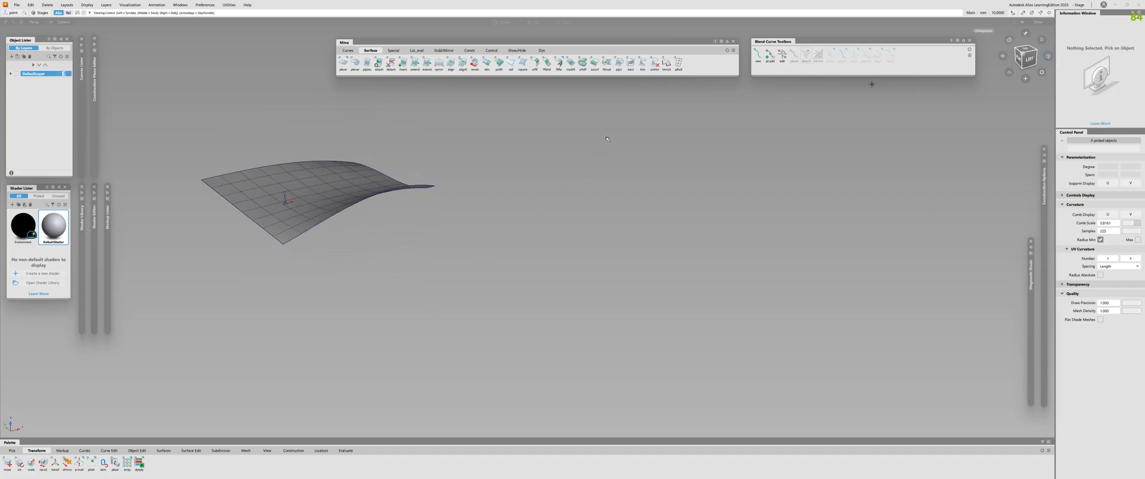
middle_click_drag(446, 166, 359, 295, "alt+shift")
left_click_drag(298, 286, 262, 288, "alt+shift")
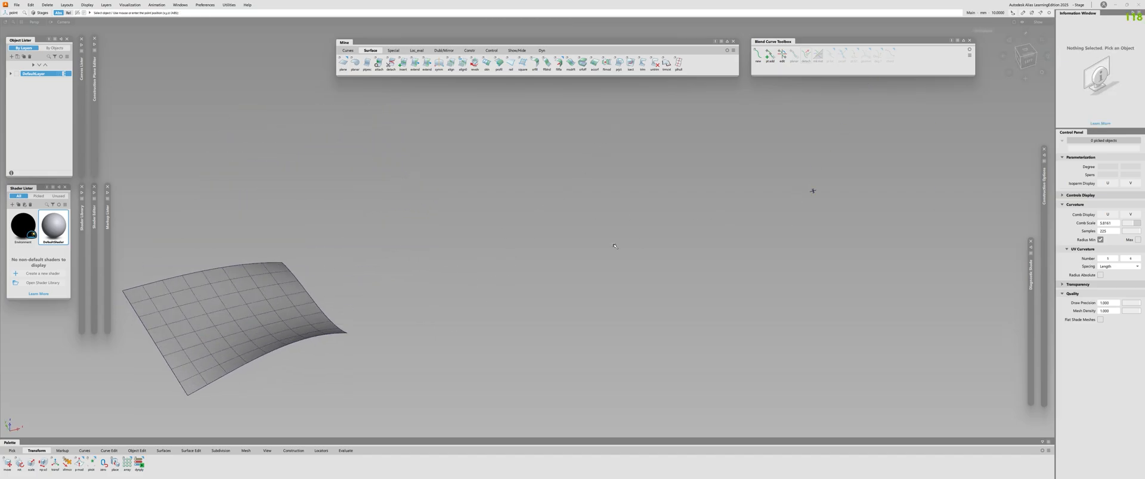
left_click_drag(613, 245, 295, 291, "alt+shift")
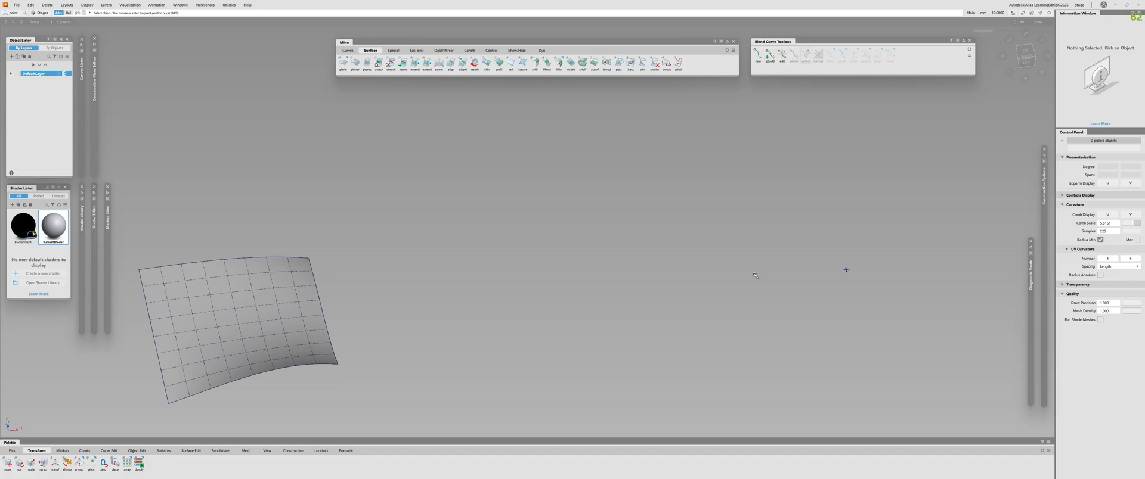
Step: Create a blend curve from an isoparametric curve's end on the surface edge to the point in space
left_click(758, 59)
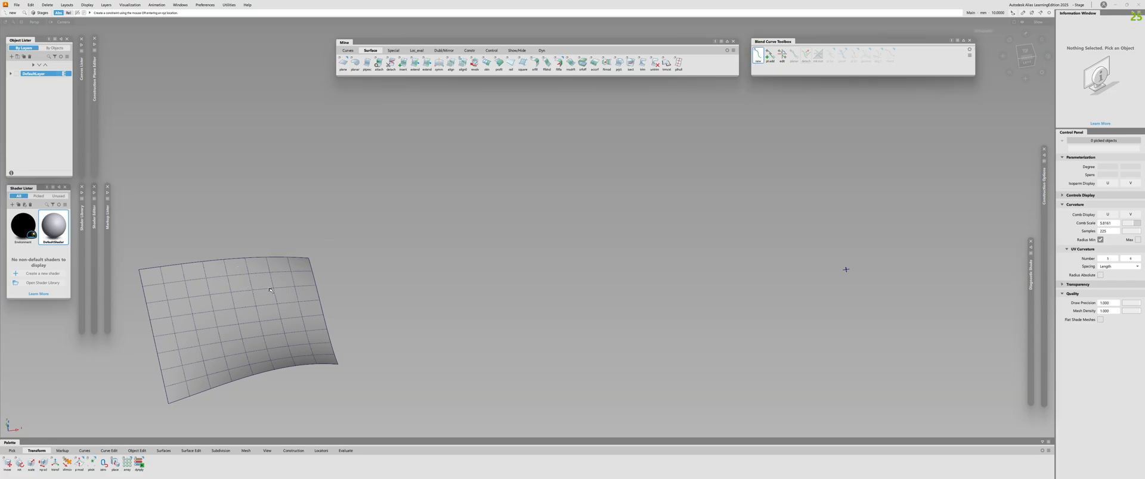
left_click(232, 292)
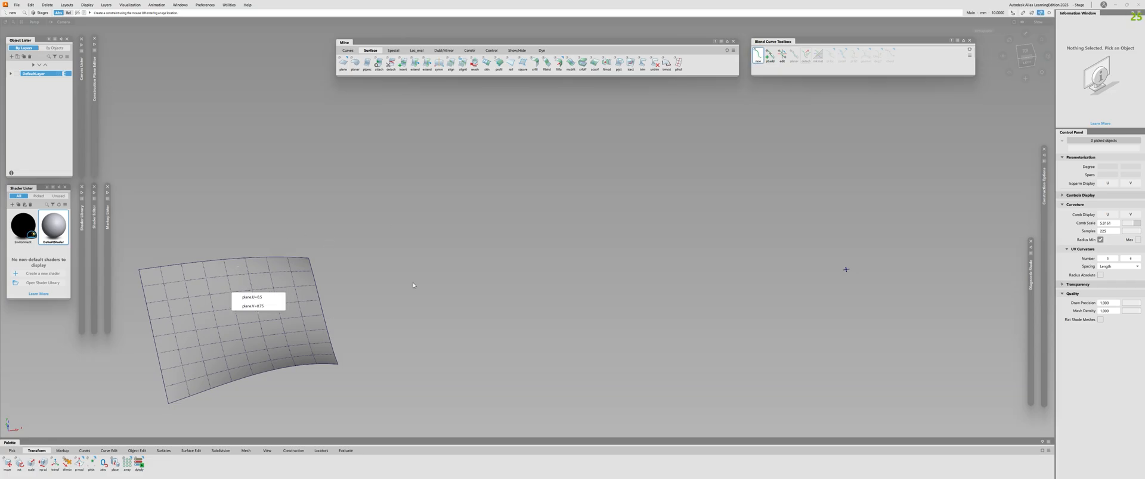
left_click(274, 298)
middle_click_drag(614, 287, 608, 286, "alt+shift")
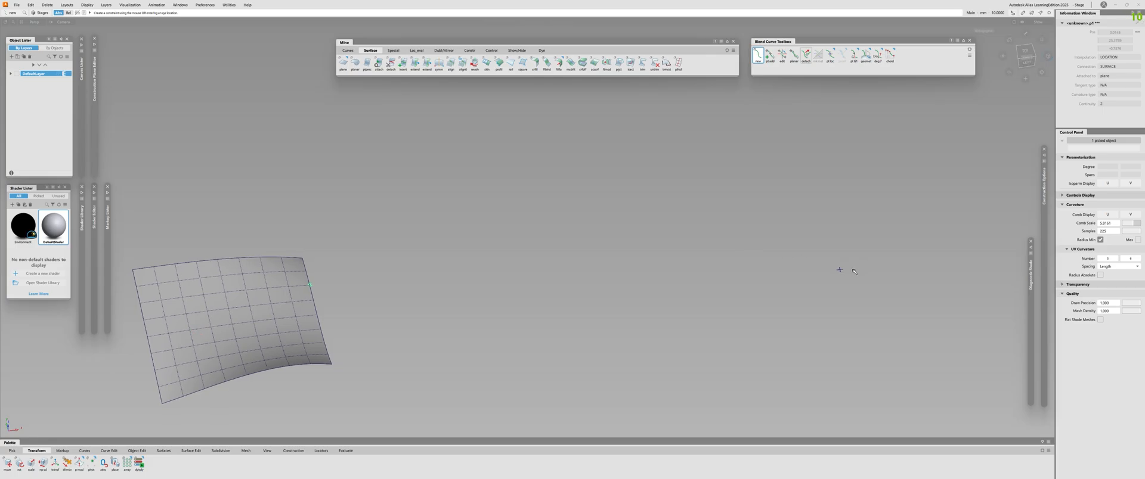
left_click(841, 269)
left_click_drag(506, 286, 477, 269, "alt+shift")
right_click_drag(477, 268, 499, 198, "alt+shift")
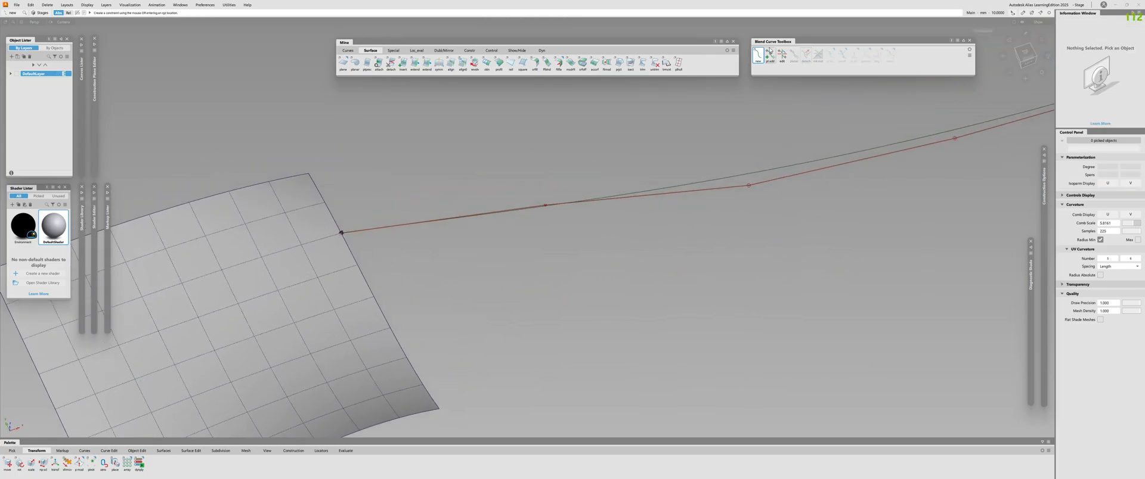
Step: Select the blend point at the surface edge for editing and inspect its direction manipulator up close
left_click(782, 55)
left_click(343, 232)
right_click_drag(347, 230, 378, 204, "alt+shift")
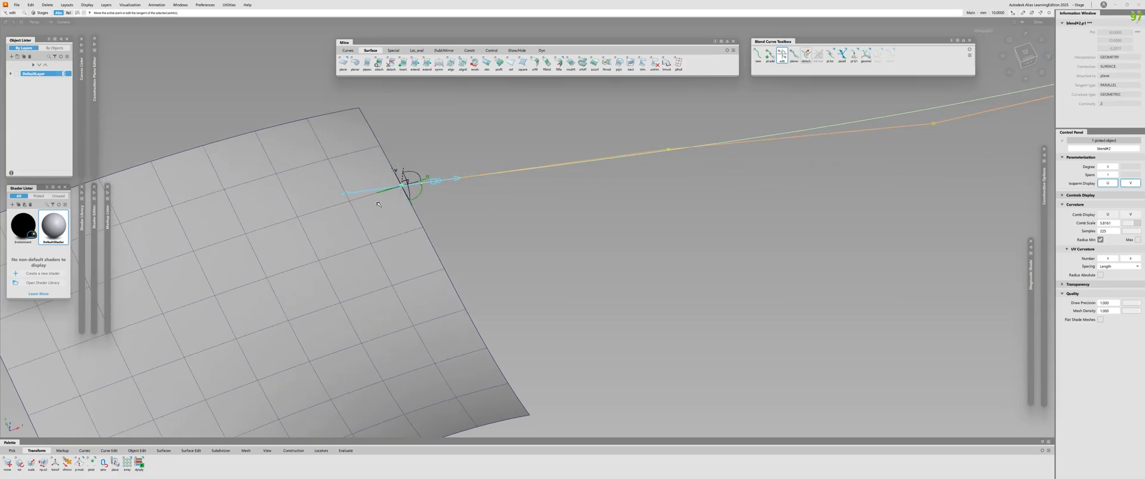
left_click(391, 188)
left_click_drag(394, 198, 395, 217, "alt+shift")
right_click_drag(396, 217, 468, 166, "alt+shift")
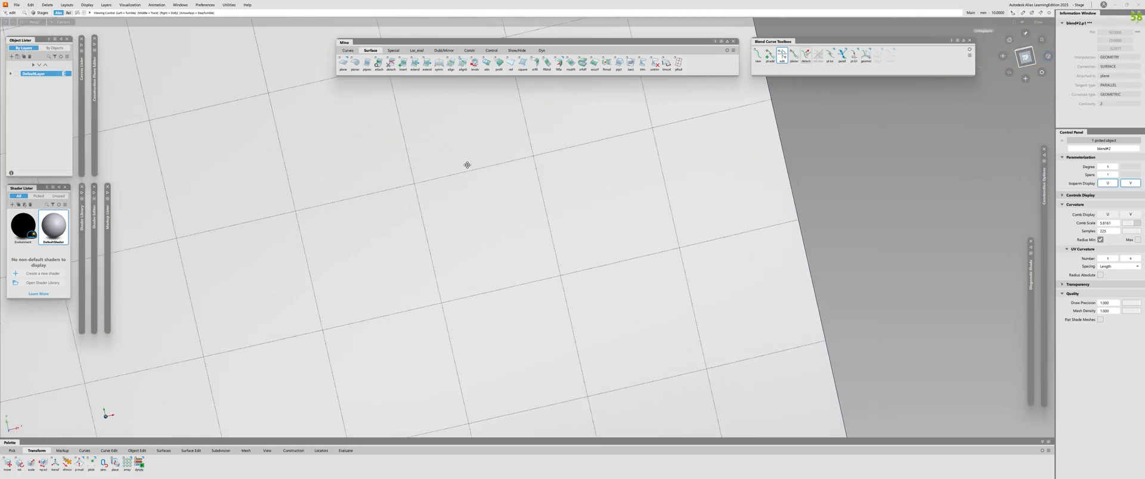
middle_click_drag(468, 167, 295, 249, "alt+shift")
left_click_drag(295, 249, 308, 211, "alt+shift")
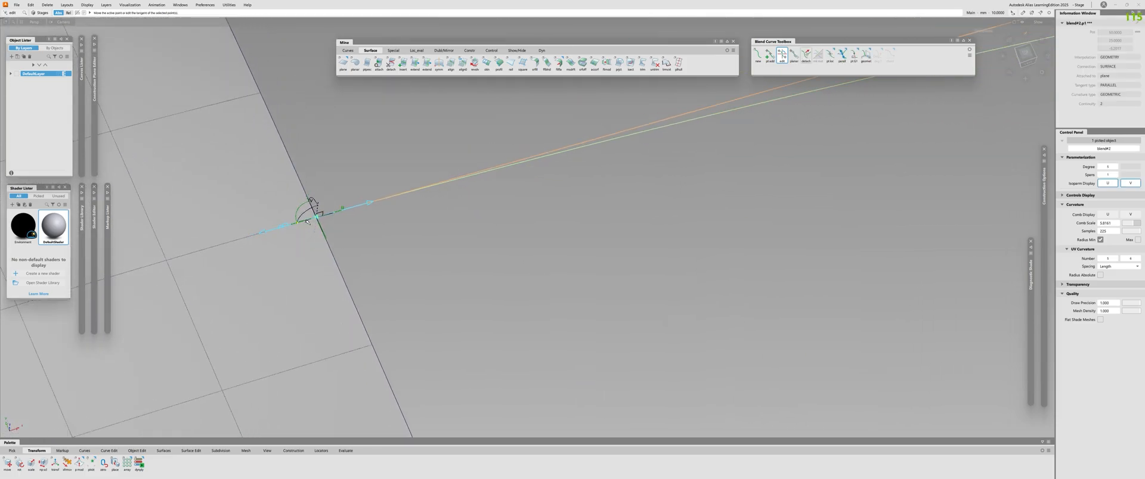
right_click_drag(309, 211, 267, 307, "alt+shift")
left_click_drag(267, 307, 615, 156, "alt+shift")
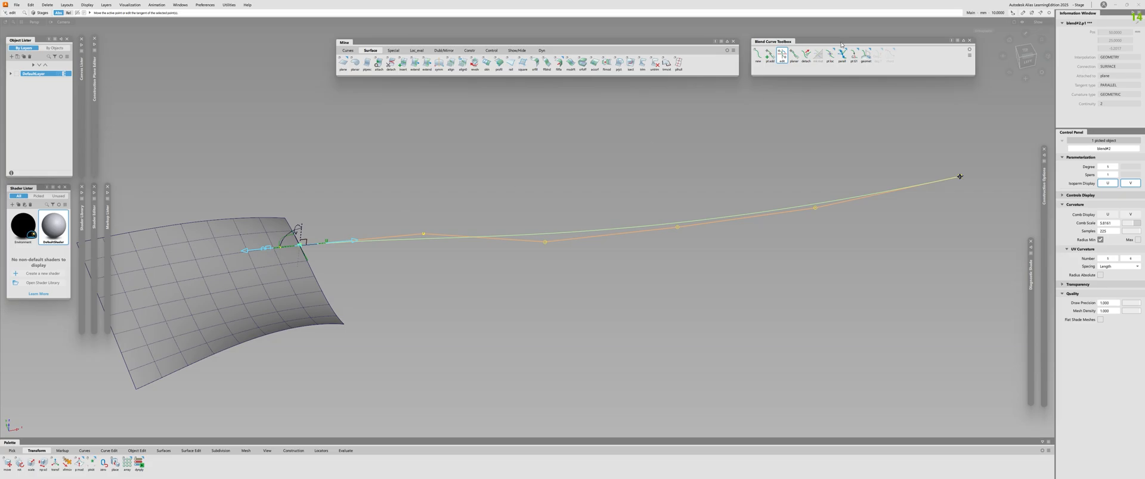
Step: Switch the edge blend point's curvature constraint from geometric to parametric and back, comparing the curve's control vertices
left_click(866, 54)
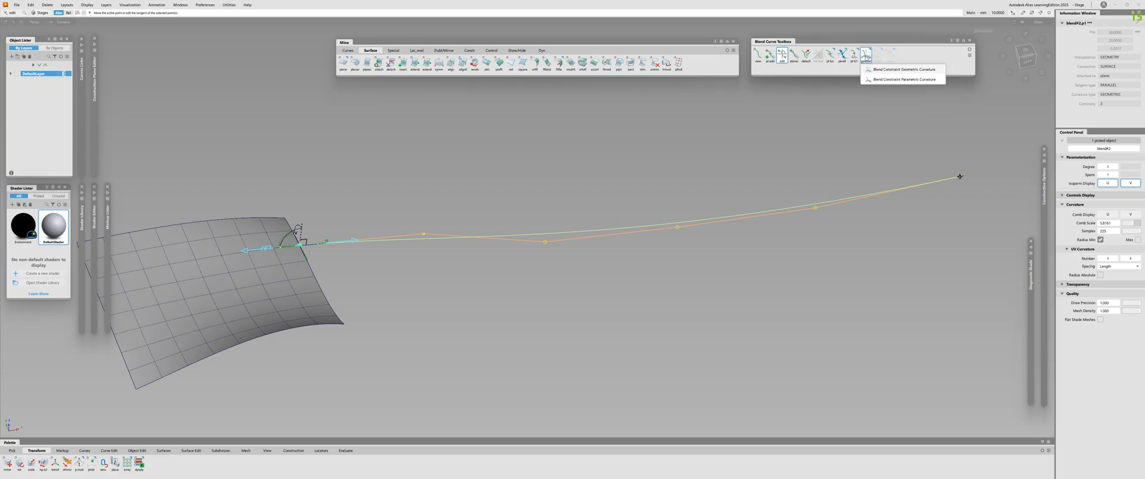
left_click(875, 71)
left_click(868, 58)
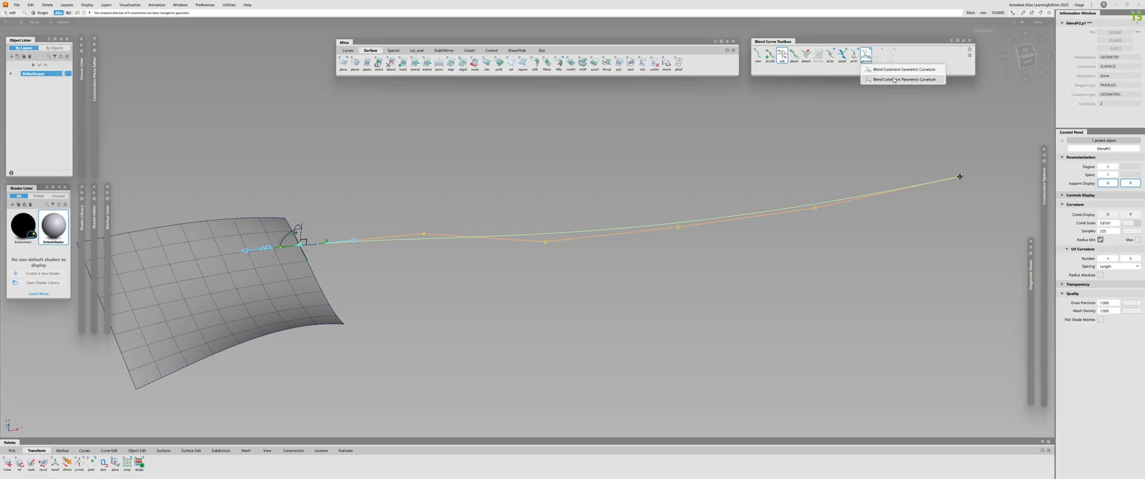
left_click(896, 79)
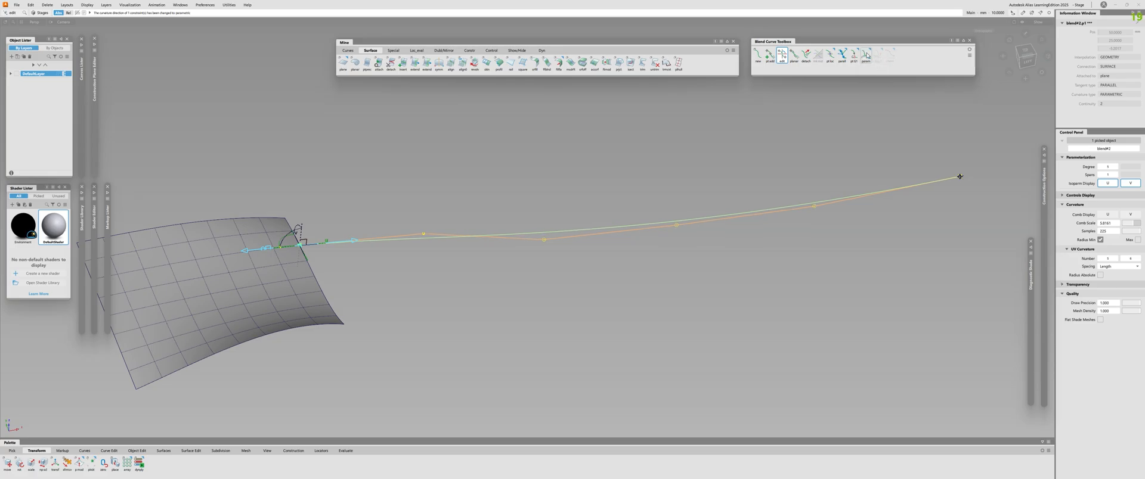
left_click(868, 55)
left_click(889, 73)
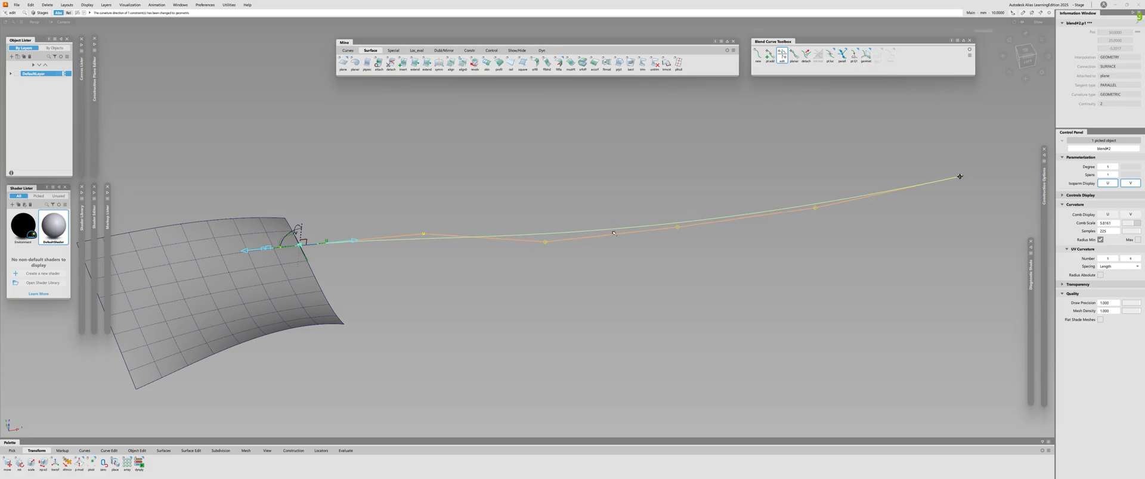
Step: Switch the edge blend point's curvature constraint repeatedly between geometric and parametric to compare the hull, leaving it parametric
left_click(866, 57)
left_click(873, 71)
left_click(865, 56)
left_click(877, 80)
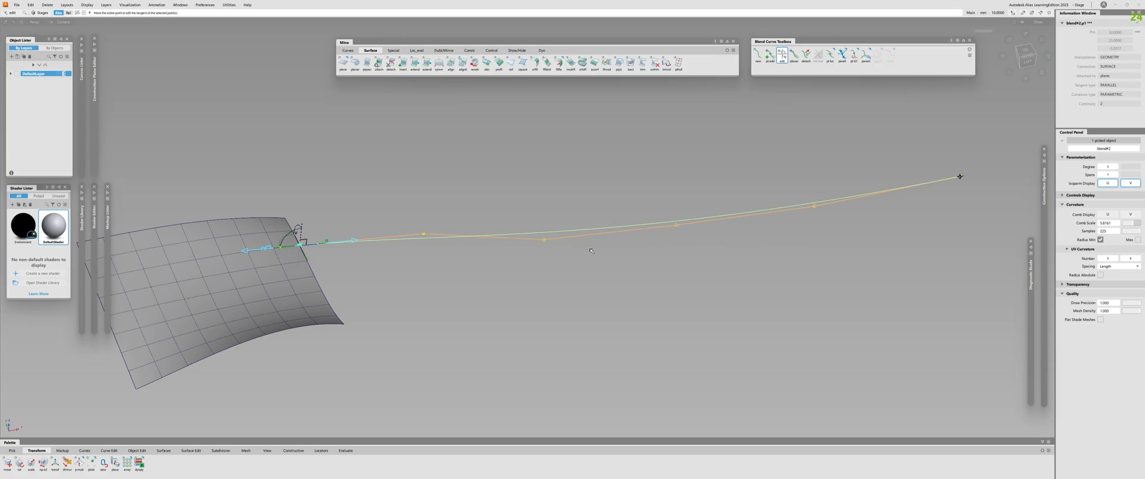
left_click(865, 56)
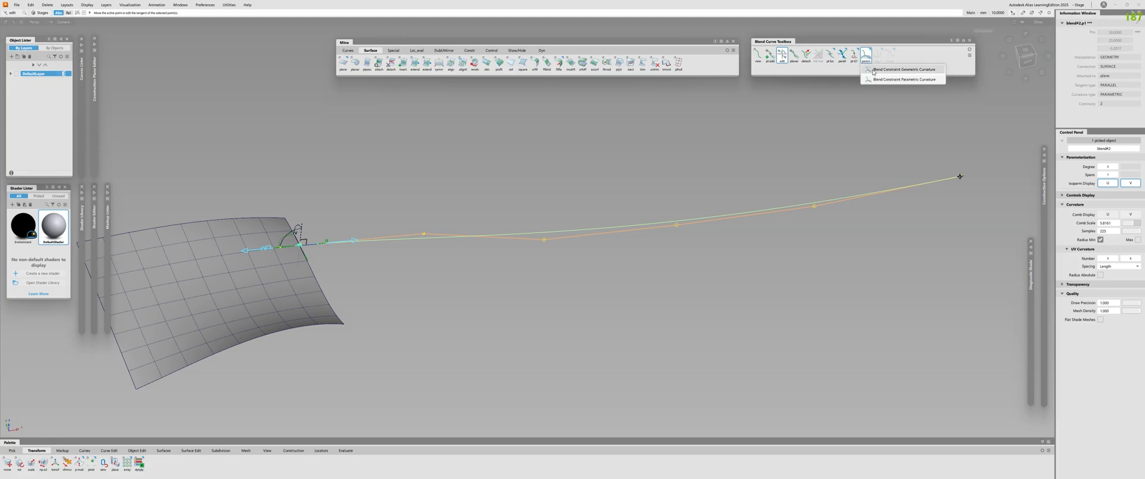
left_click(873, 72)
left_click(864, 56)
left_click(873, 80)
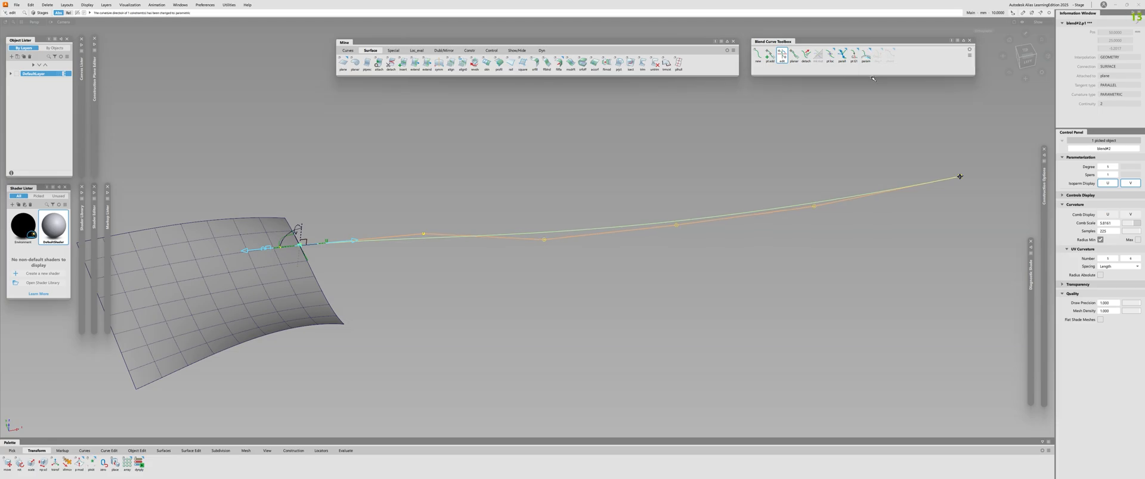
Step: Display curvature combs on the surface's isoparametric curve and on the blend curve that continues from it
right_click_drag(285, 274, 325, 255, "alt+shift")
middle_click_drag(325, 255, 490, 269, "alt+shift")
left_click(416, 266)
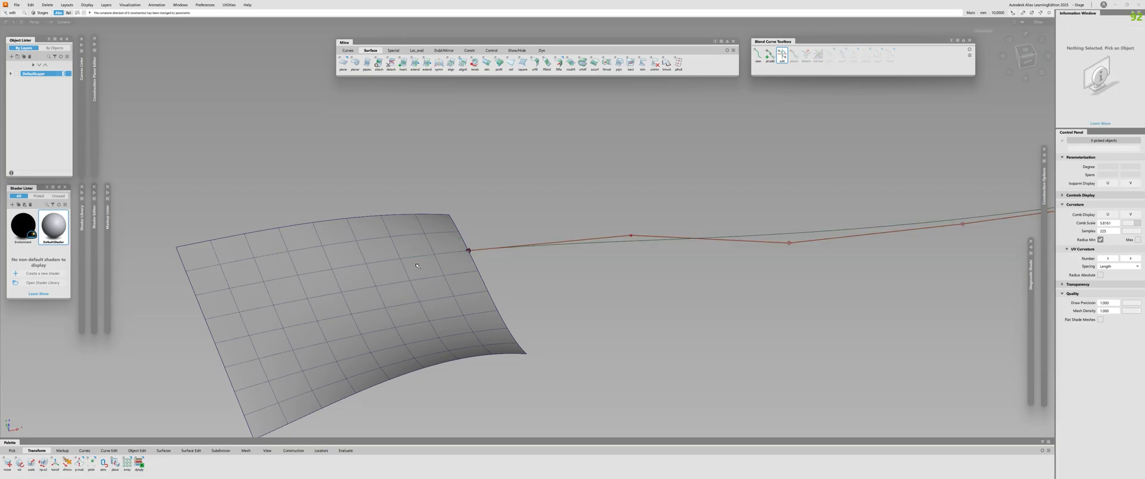
left_click(411, 257)
left_click(509, 246, "shift")
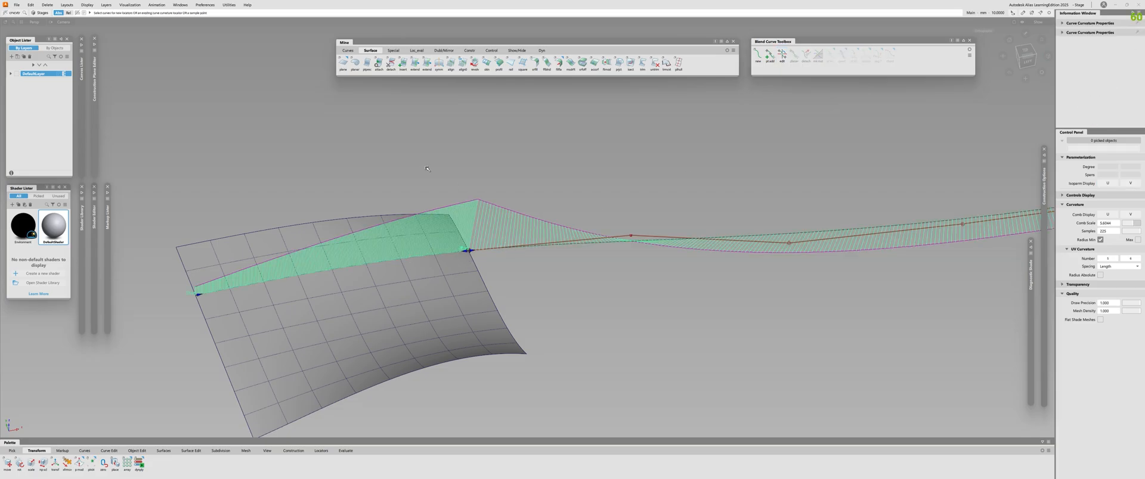
left_click_drag(524, 255, 489, 220, "alt+shift")
Step: Select the blend point at the surface edge and examine how the two curvature combs meet along the junction
left_click(470, 254)
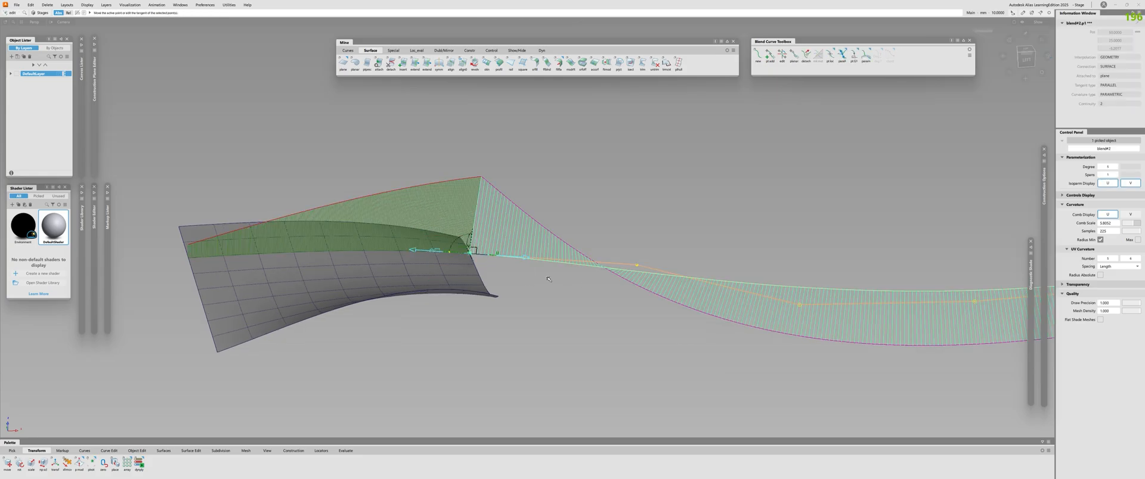
left_click_drag(547, 275, 551, 244, "alt+shift")
left_click_drag(481, 250, 738, 221, "alt+shift")
middle_click_drag(738, 221, 537, 253, "alt+shift")
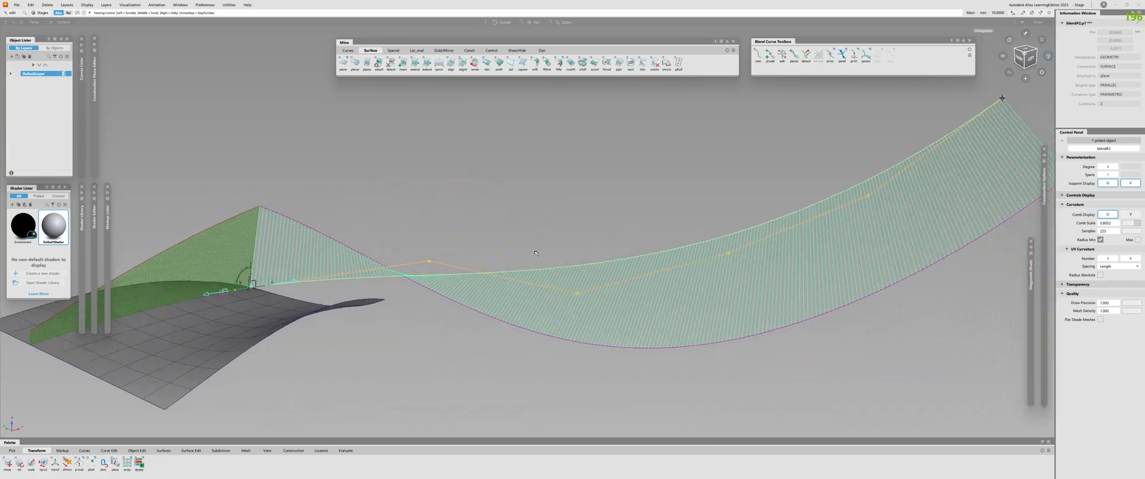
mouse_move(537, 253)
left_mouse_down("alt+shift")
mouse_move(406, 250)
mouse_move(524, 262)
left_mouse_up("alt+shift")
right_click_drag(524, 262, 493, 286, "alt+shift")
middle_click_drag(493, 286, 459, 301, "alt+shift")
Step: Remove the curvature combs and pick the blend curve
left_click(720, 212)
left_click_drag(453, 238, 358, 242, "alt+shift")
middle_click_drag(358, 242, 537, 217, "alt+shift")
right_click_drag(537, 218, 588, 229, "alt+shift")
left_click_drag(587, 230, 695, 296, "alt+shift")
left_click_drag(530, 230, 500, 232, "alt+shift")
left_click_drag(501, 233, 638, 304, "ctrl+shift")
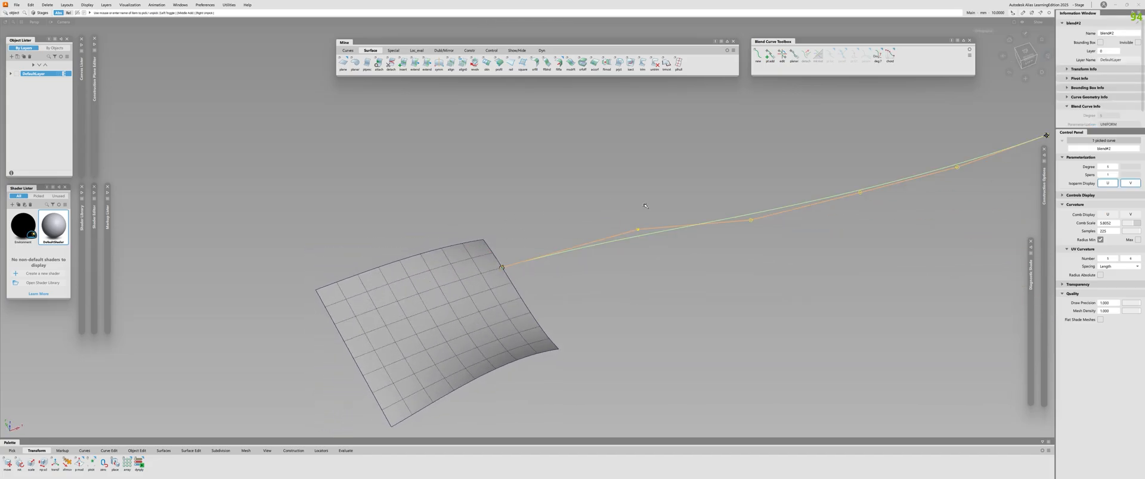
Step: Select the blend point at the surface edge and set its curvature constraint to geometric
left_click_drag(588, 274, 382, 387, "alt+shift")
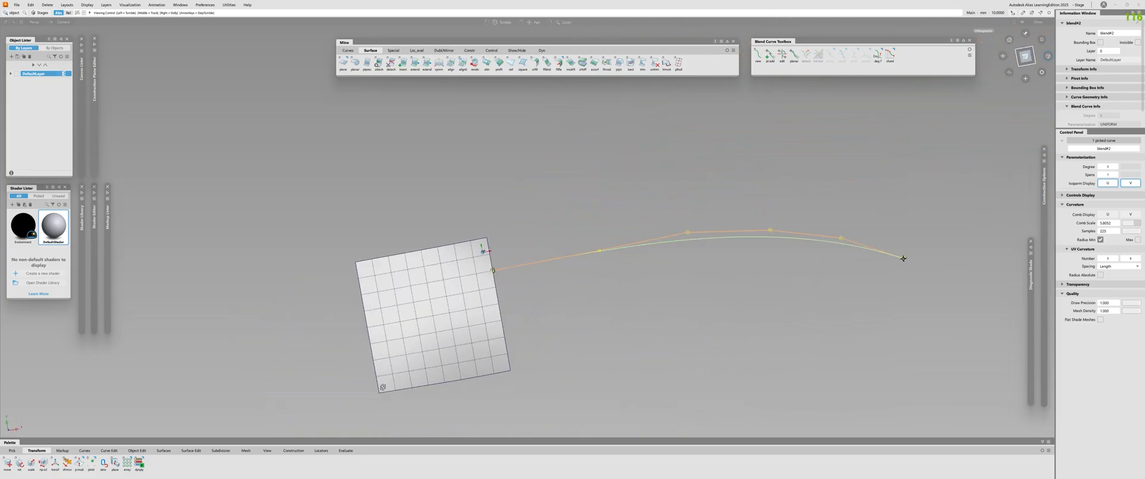
left_click_drag(511, 275, 585, 198, "alt+shift")
left_click_drag(546, 243, 584, 236, "alt+shift")
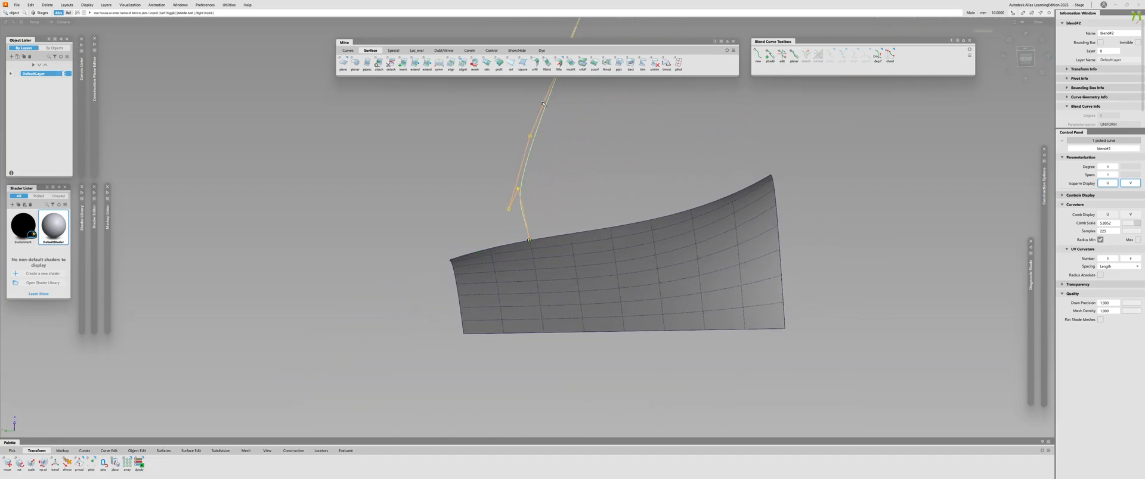
left_click_drag(537, 259, 542, 227, "alt+shift")
left_click(544, 228)
left_click(537, 238)
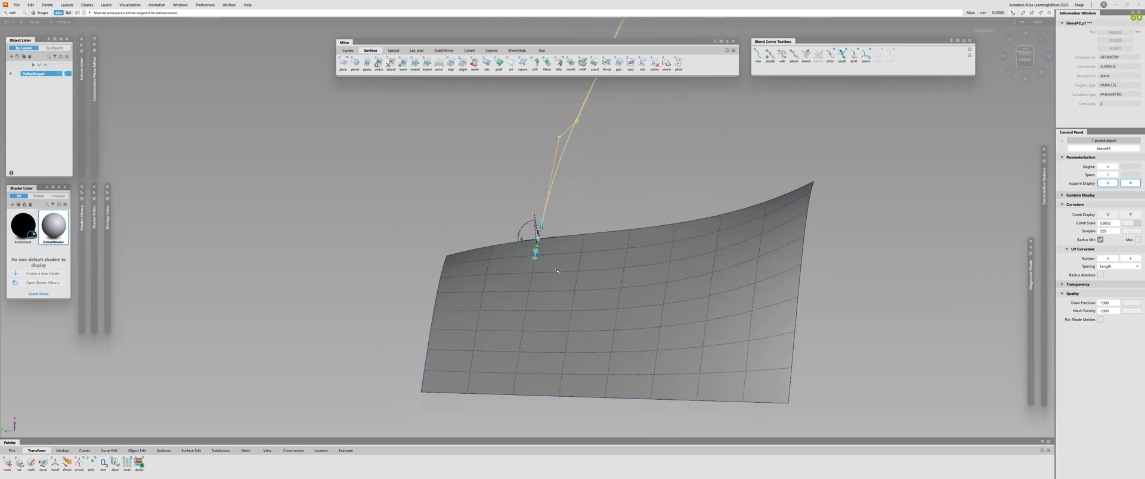
left_click_drag(862, 55, 878, 71)
left_click_drag(560, 229, 560, 197, "alt+shift")
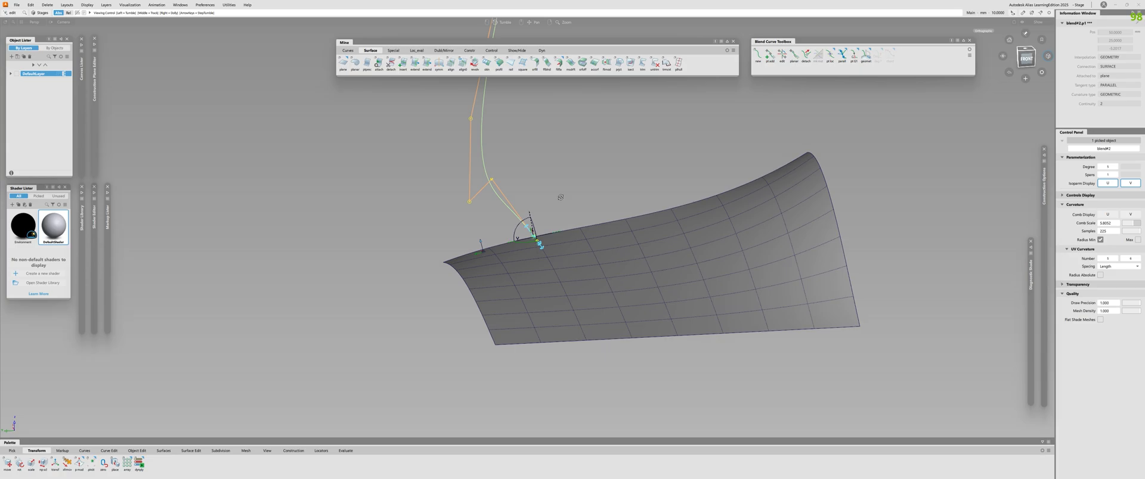
Step: Display the surface's control vertices and examine them against the blend curve's control vertices from several angles
left_click(584, 273)
left_click(560, 198)
mouse_move(560, 250)
left_mouse_down("alt+shift")
mouse_move(584, 274)
mouse_move(553, 266)
left_mouse_up("alt+shift")
left_click(585, 273)
left_click(529, 273)
left_click(553, 266)
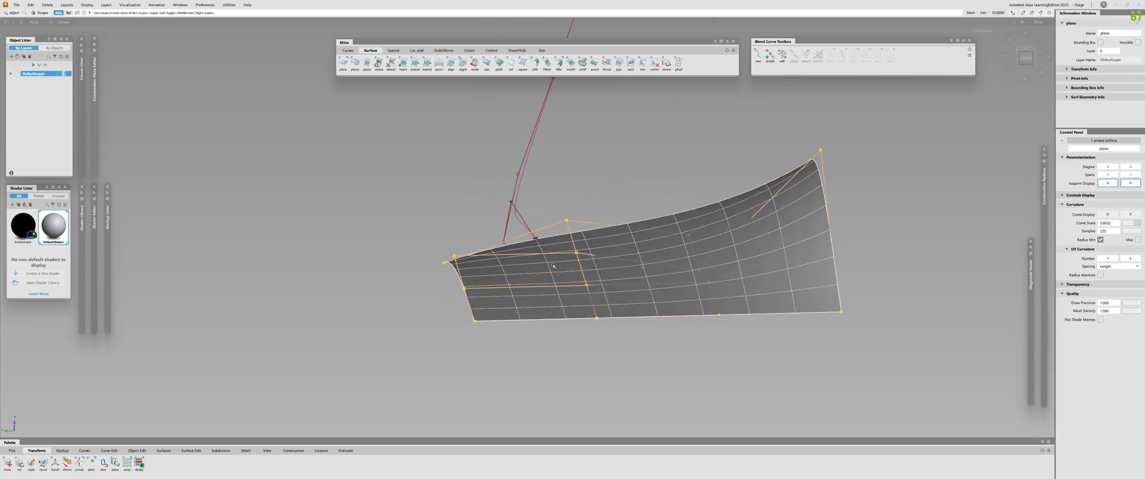
left_click(527, 195)
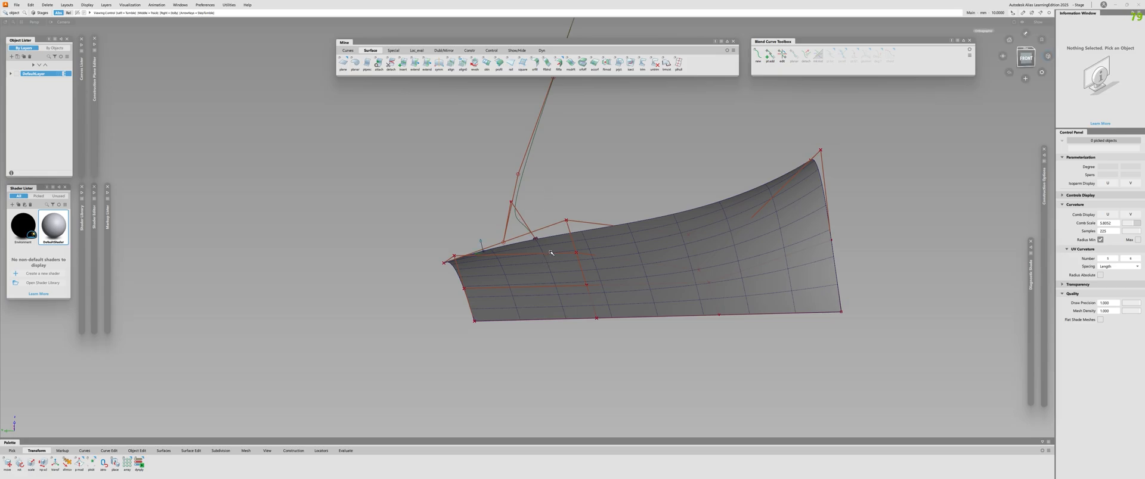
left_click_drag(549, 253, 581, 319, "alt+shift")
right_click_drag(582, 318, 524, 298, "alt+shift")
left_click_drag(525, 298, 539, 194, "alt+shift")
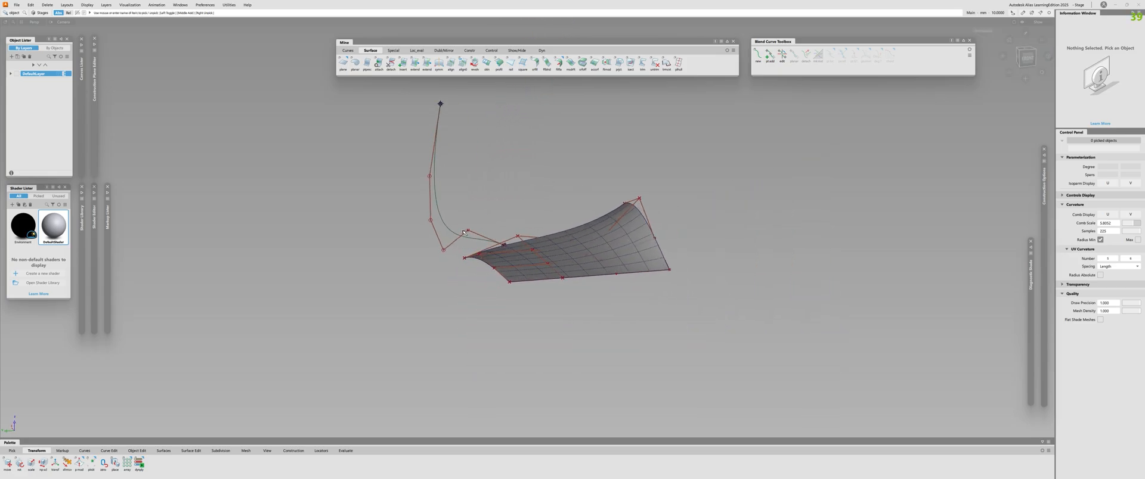
left_click_drag(472, 232, 515, 225, "alt+shift")
right_click_drag(498, 252, 531, 253, "alt+shift")
mouse_move(500, 262)
left_mouse_down("alt+shift")
mouse_move(516, 268)
mouse_move(506, 263)
left_mouse_up("alt+shift")
Step: Pick the surface, hide its control vertices and deselect it
left_click(516, 269)
right_click_drag(474, 256, 521, 257, "alt+shift")
left_click_drag(520, 257, 558, 215, "alt+shift")
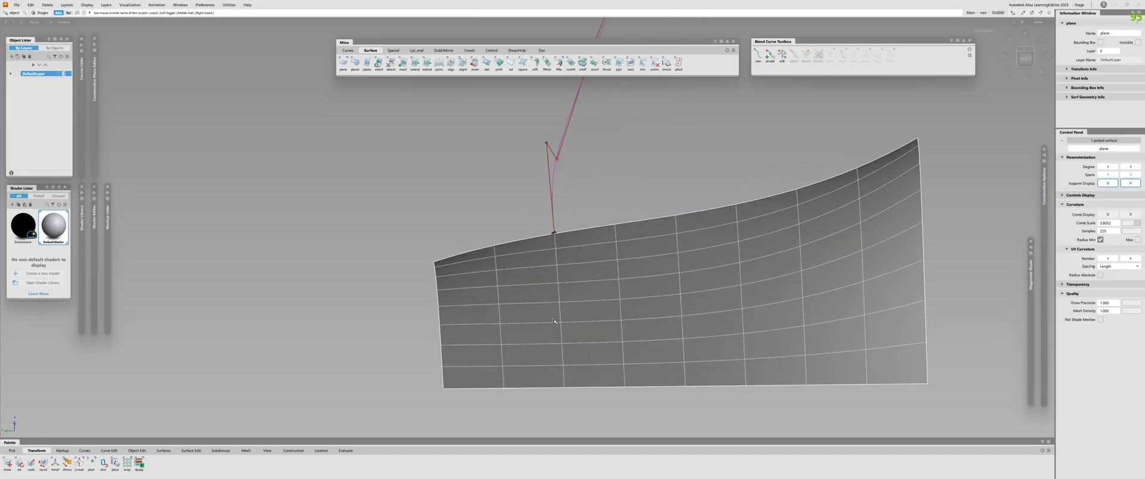
right_click_drag(555, 322, 507, 322, "alt+shift")
left_click_drag(506, 322, 465, 249, "alt+shift")
left_click(417, 375)
right_click_drag(465, 249, 516, 249, "alt+shift")
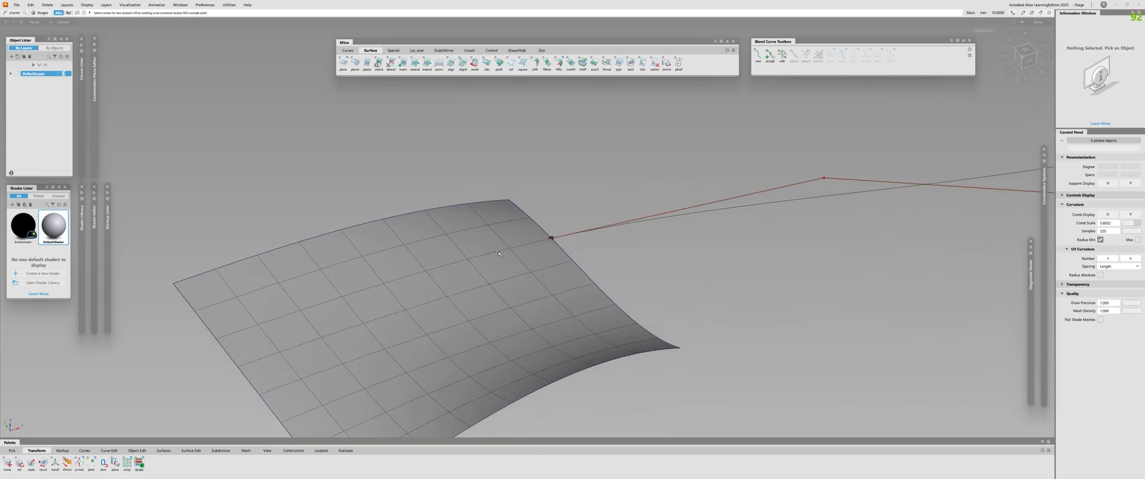
Step: Show curvature combs again on the isoparametric curve and the blend curve, and select the edge blend point
left_click(499, 253)
left_click(610, 229)
left_click_drag(610, 229, 475, 212, "alt+shift")
left_click(473, 216)
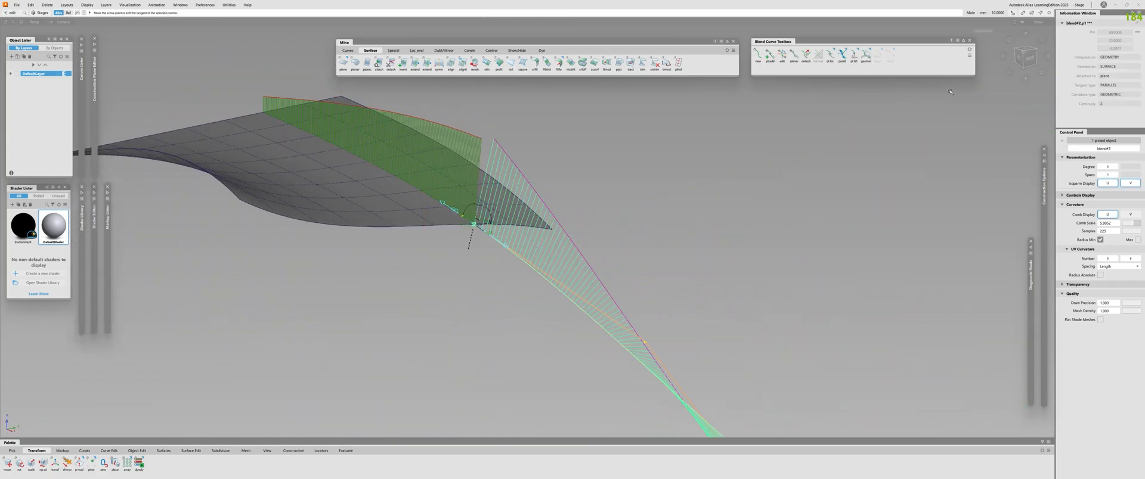
Step: Change the edge blend point's curvature constraint to parametric and back to geometric, comparing the curvature combs
left_click(865, 57)
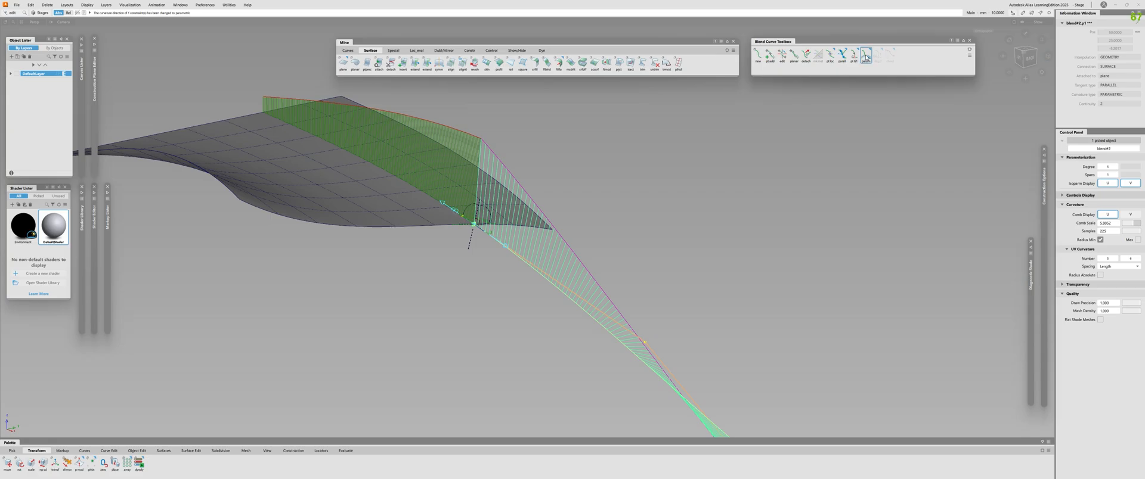
left_click_drag(865, 57, 882, 70)
left_click_drag(390, 229, 577, 245, "alt+shift")
left_click(649, 288)
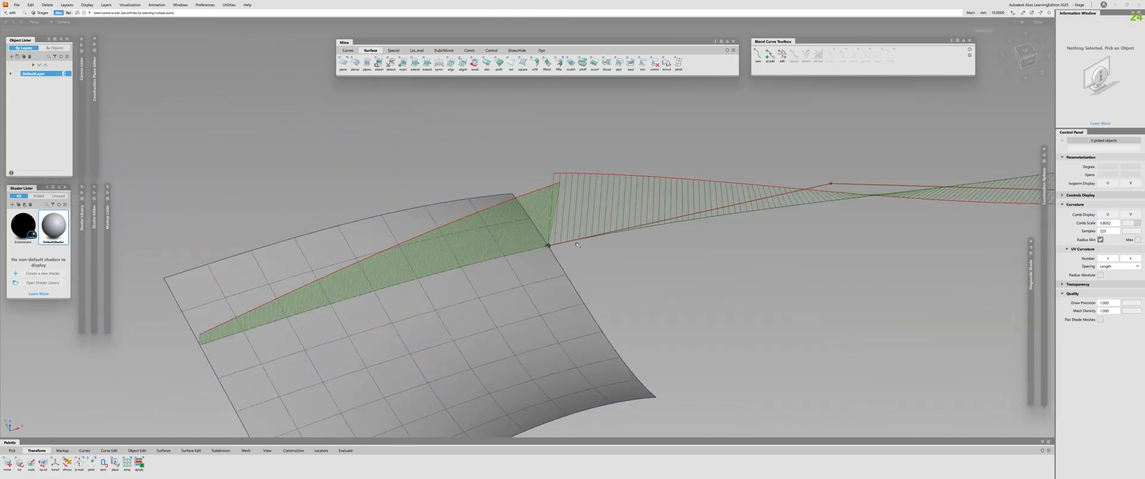
Step: Extend the blend curve from its surface-edge end with a separate straight line running back across the surface
left_click_drag(509, 217, 396, 306, "alt+shift")
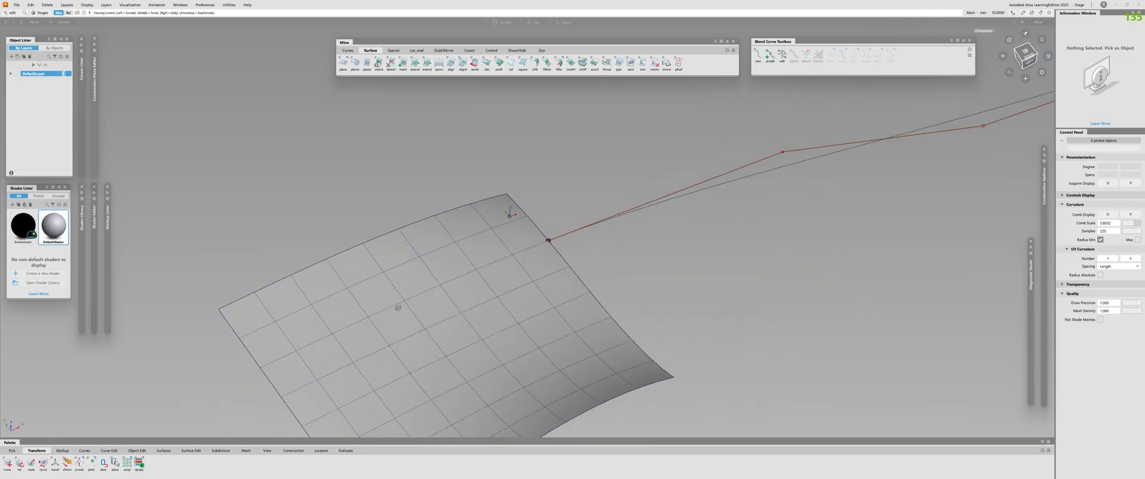
right_click_drag(396, 306, 526, 274, "alt+shift")
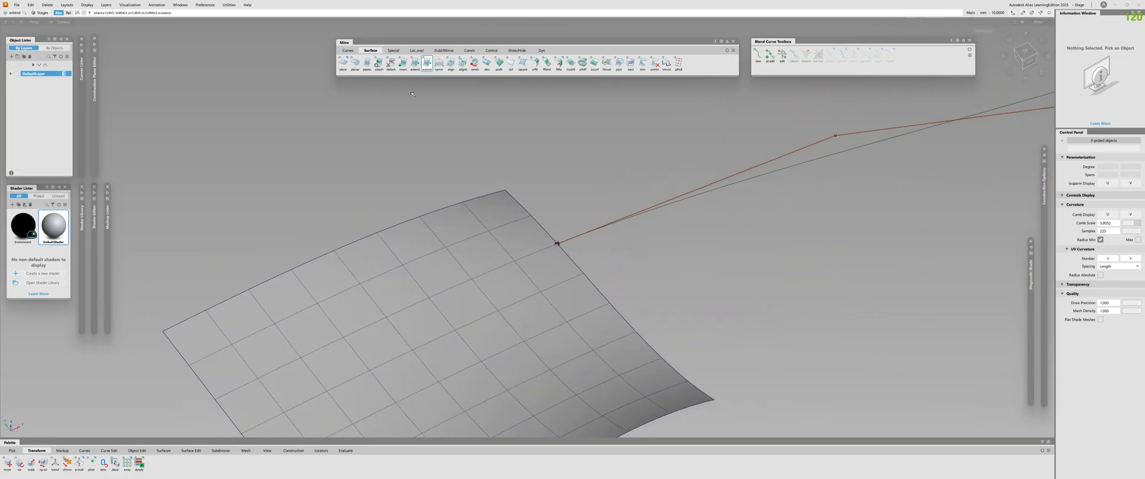
double_click(427, 64)
left_click(209, 167)
left_click_drag(572, 301, 378, 290, "alt+shift")
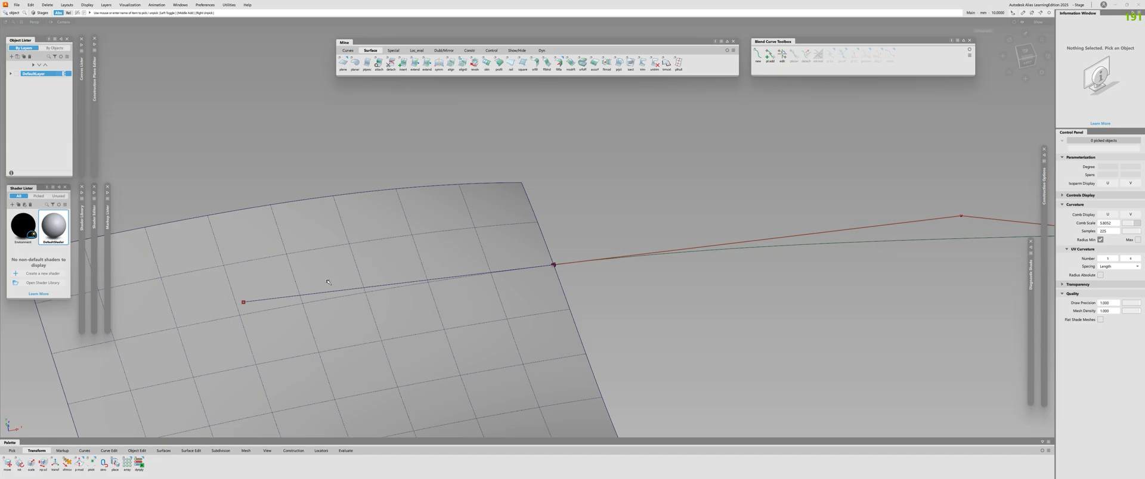
Step: Place a surface-normal vector at the point where the blend curve meets the surface edge
left_click_drag(328, 282, 505, 223, "alt+shift")
middle_click_drag(505, 223, 465, 223, "ctrl+shift")
left_click_drag(517, 212, 336, 278, "alt+shift")
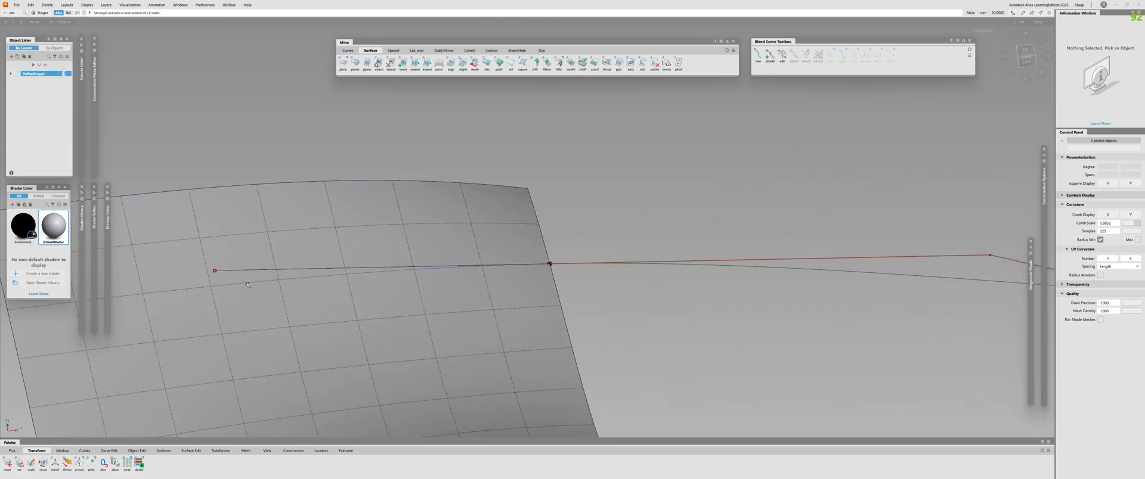
left_click(276, 278)
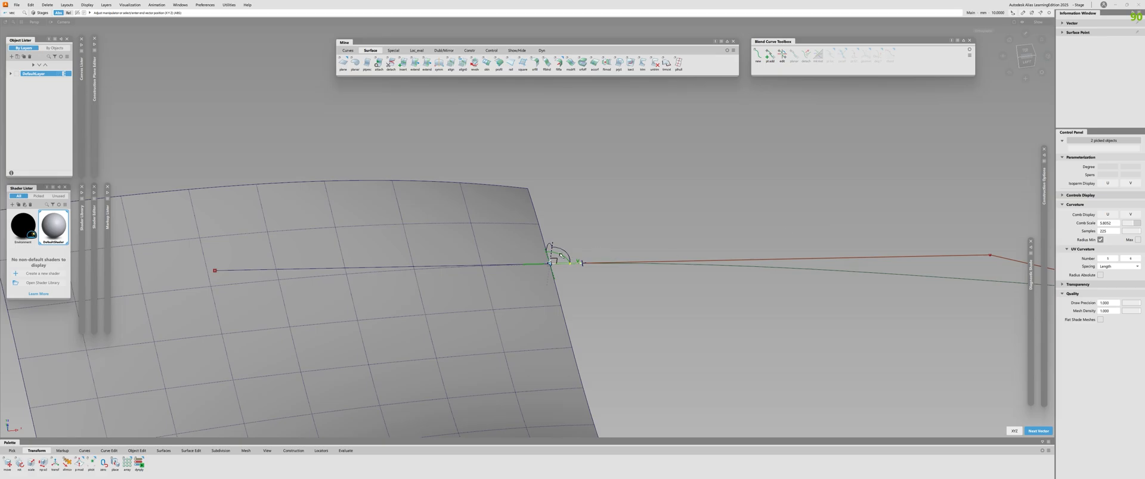
left_click_drag(466, 244, 574, 247, "alt+shift")
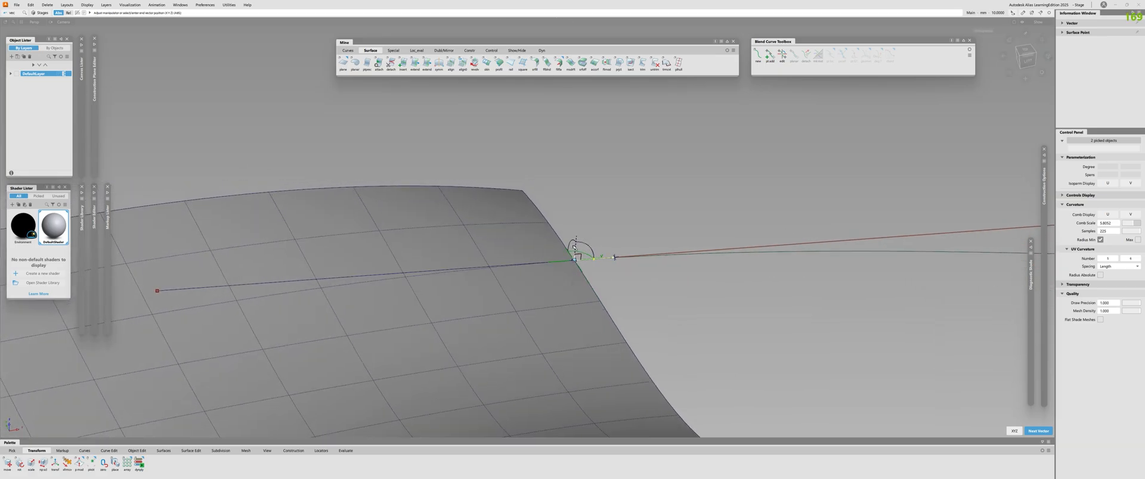
right_click_drag(625, 262, 588, 262, "alt+shift")
left_click_drag(587, 262, 715, 267, "alt+shift")
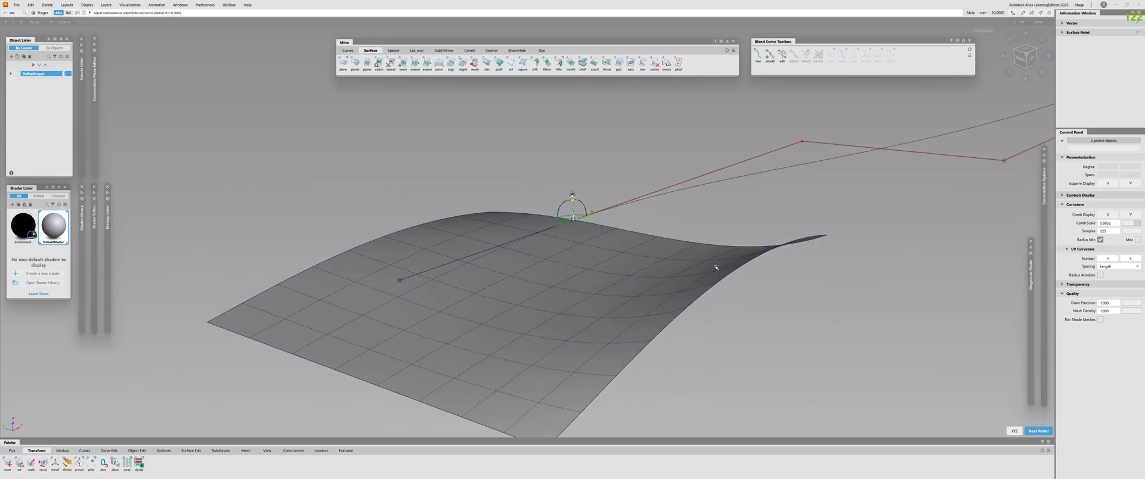
key("space")
Step: Draw a straight edit-point line upward along the normal vector from the blend curve's start on the surface edge
left_click_drag(641, 261, 568, 246, "alt+shift")
left_click(563, 226)
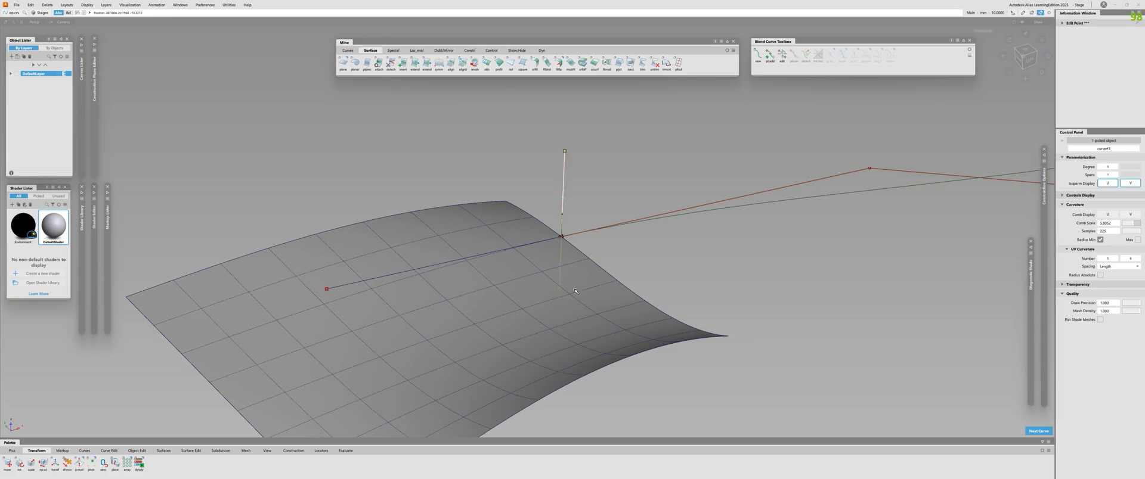
key("space")
Step: Build a rail surface with the normal line as the generation curve and the straight extension line as the rail
left_click_drag(575, 291, 412, 250, "alt+shift")
left_click(511, 64)
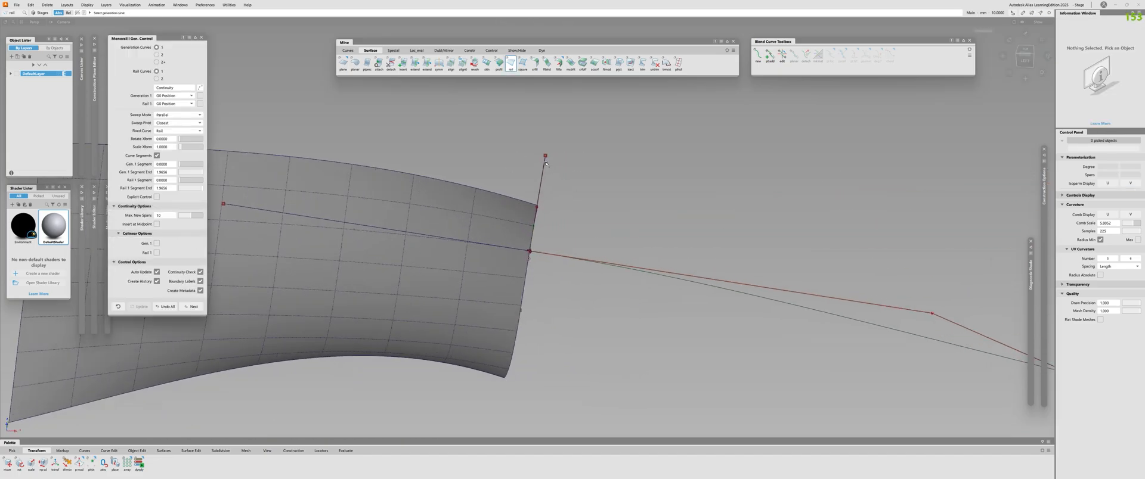
left_click(540, 186)
left_click(292, 214)
left_click_drag(378, 224, 399, 251, "alt+shift")
right_click_drag(398, 250, 411, 276, "alt+shift")
mouse_move(412, 276)
left_mouse_down("alt+shift")
mouse_move(447, 276)
mouse_move(439, 332)
mouse_move(464, 332)
left_mouse_up("alt+shift")
key("space")
right_click_drag(465, 332, 391, 332, "alt+shift")
left_click_drag(391, 332, 407, 337, "alt+shift")
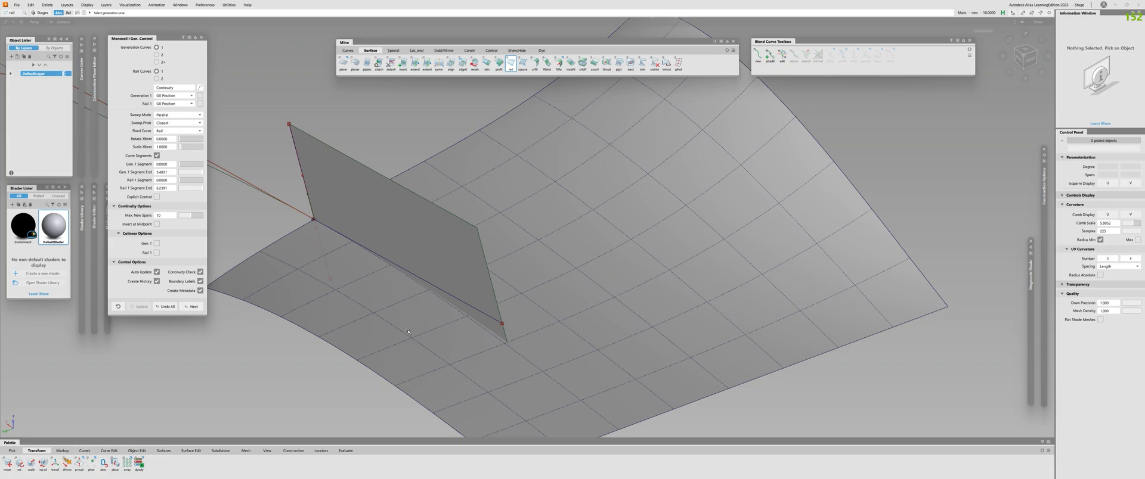
Step: Intersect the curved surface with the upright rail surface to create a curve on surface
key("i")
left_click(459, 263)
right_click_drag(459, 263, 524, 309, "alt+shift")
key("space")
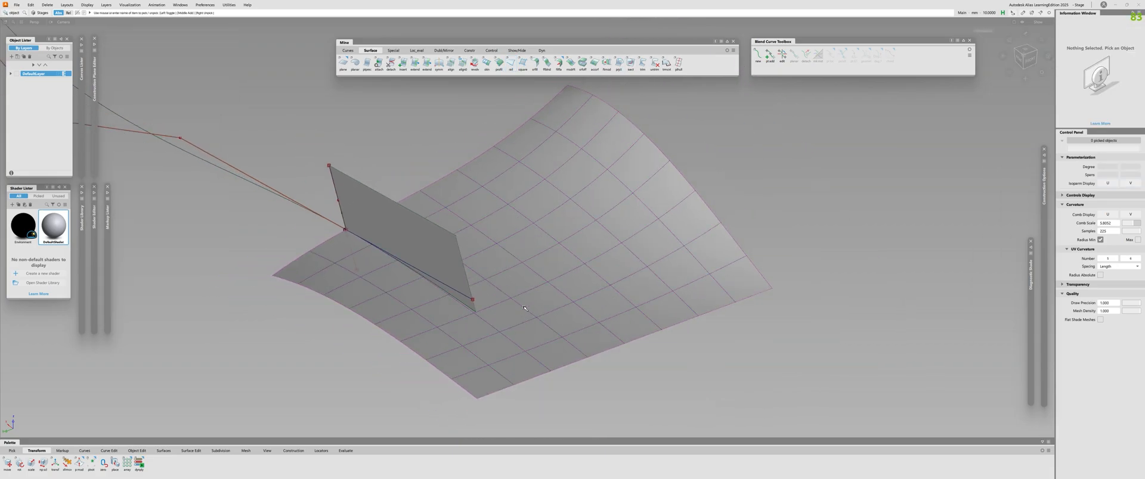
Step: Hide the rail surface and construction lines, keeping the curved surface, intersection curve and blend curve, and clear the selection
left_click(527, 292)
left_click(320, 213)
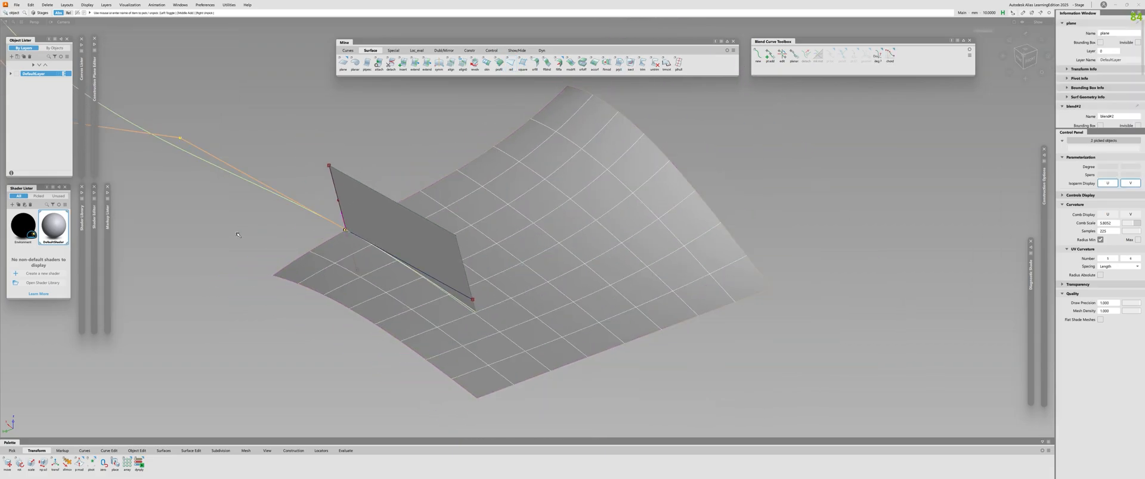
left_click_drag(328, 192, 313, 188, "alt+shift")
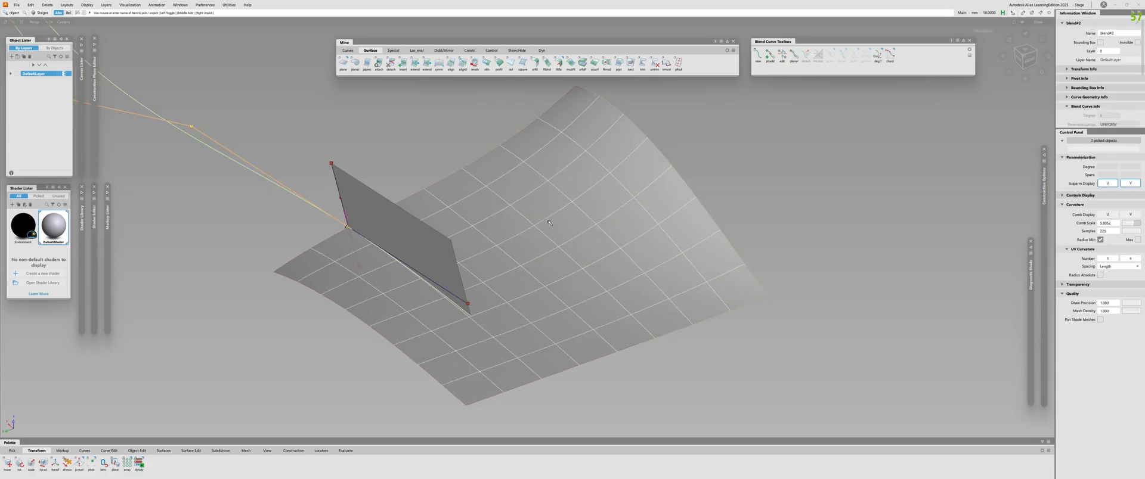
key("alt+h")
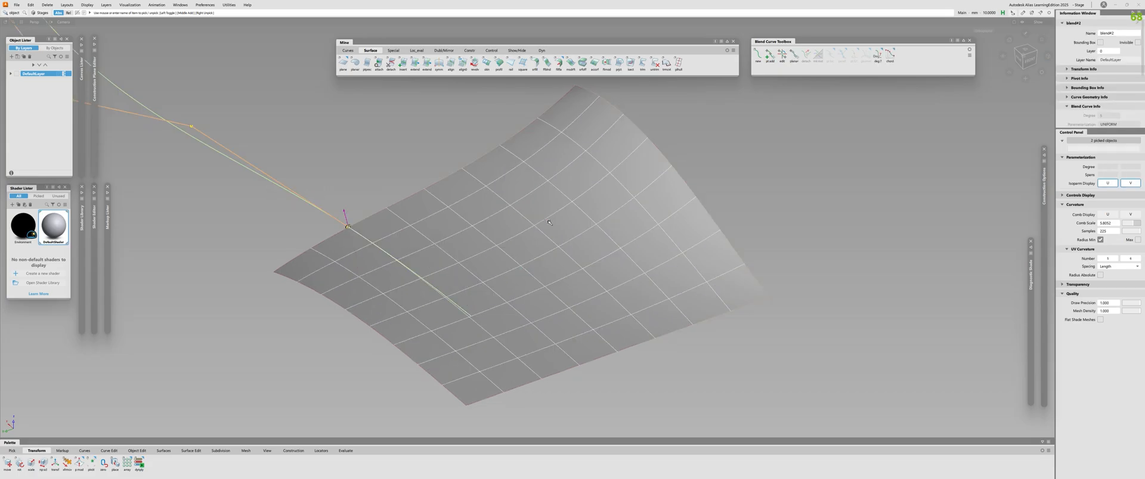
key("Escape")
left_click_drag(411, 247, 210, 312, "alt+shift")
left_click_drag(409, 248, 465, 191, "alt+shift")
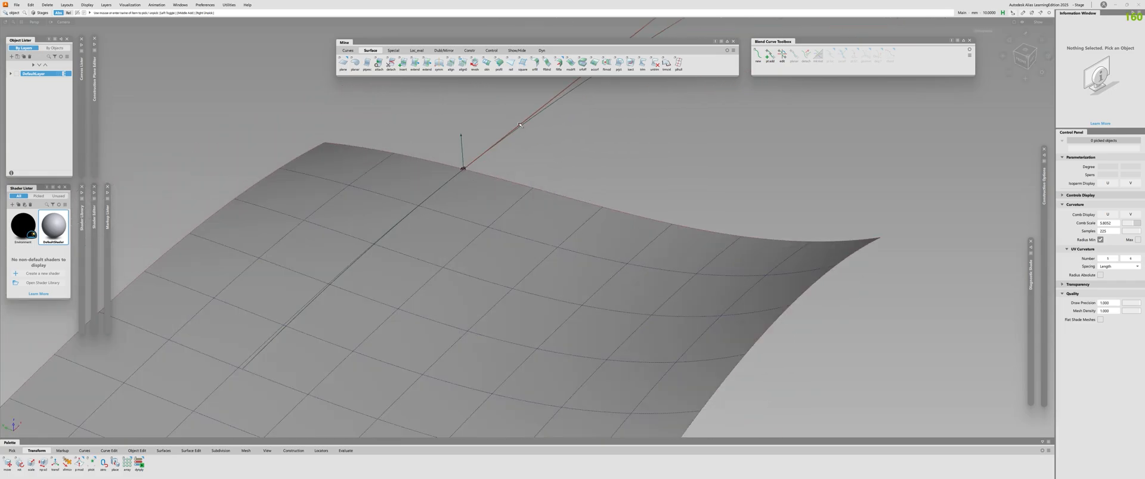
Step: Add curvature combs to the curve on surface and the blend curve and compare them at their shared point
left_click(495, 144)
left_click_drag(271, 348, 353, 269, "alt+shift")
key("Escape")
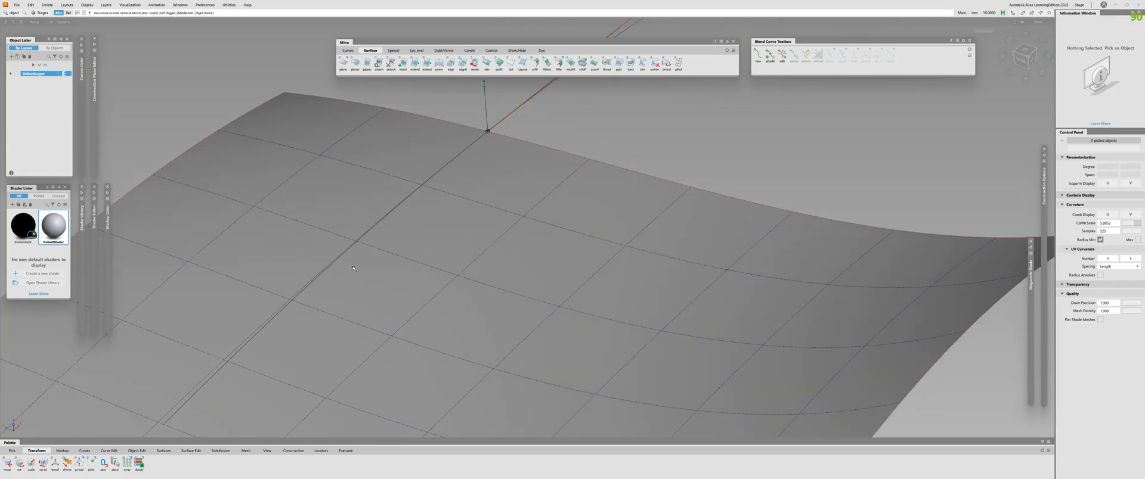
left_click(319, 277)
middle_click_drag(320, 279, 236, 372, "alt+shift")
right_click_drag(236, 372, 226, 382, "alt+shift")
left_click(430, 201)
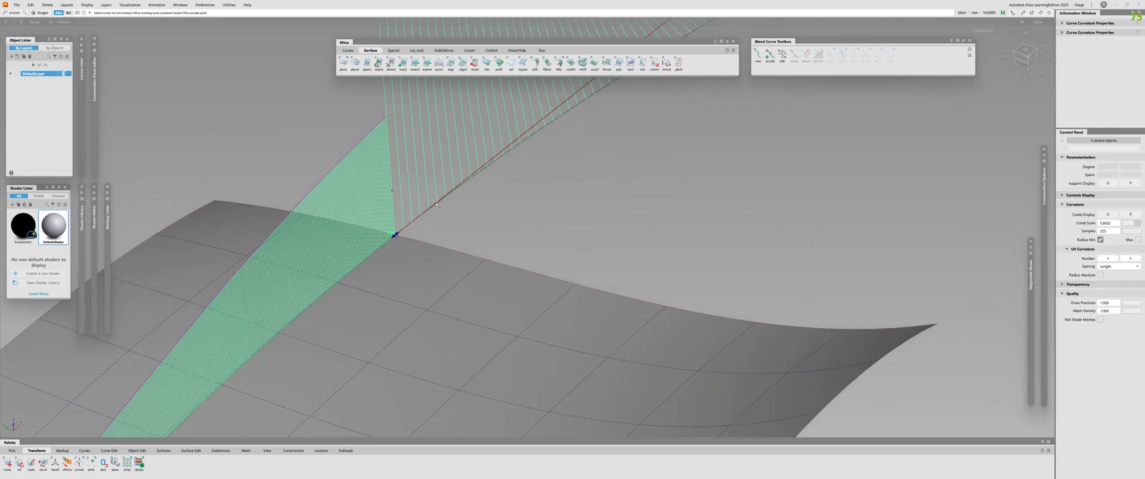
right_click_drag(431, 203, 396, 236, "alt+shift")
left_click_drag(395, 237, 490, 220, "alt+shift")
Step: Delete the curvature combs from the curve on surface and the blend curve
left_click_drag(368, 171, 209, 341, "alt+shift")
key("Delete")
left_click_drag(331, 200, 333, 263, "alt+shift")
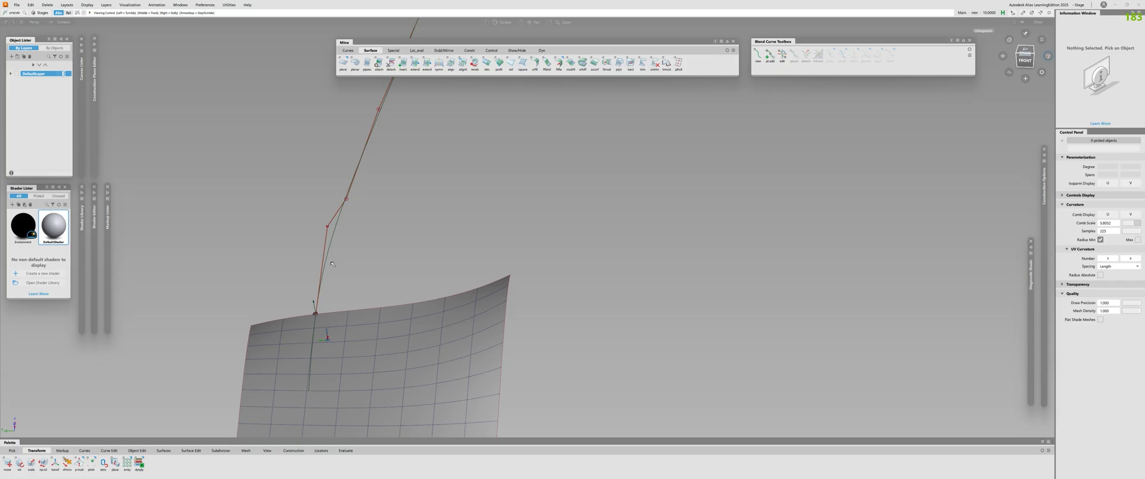
left_click_drag(335, 387, 287, 424, "alt+shift")
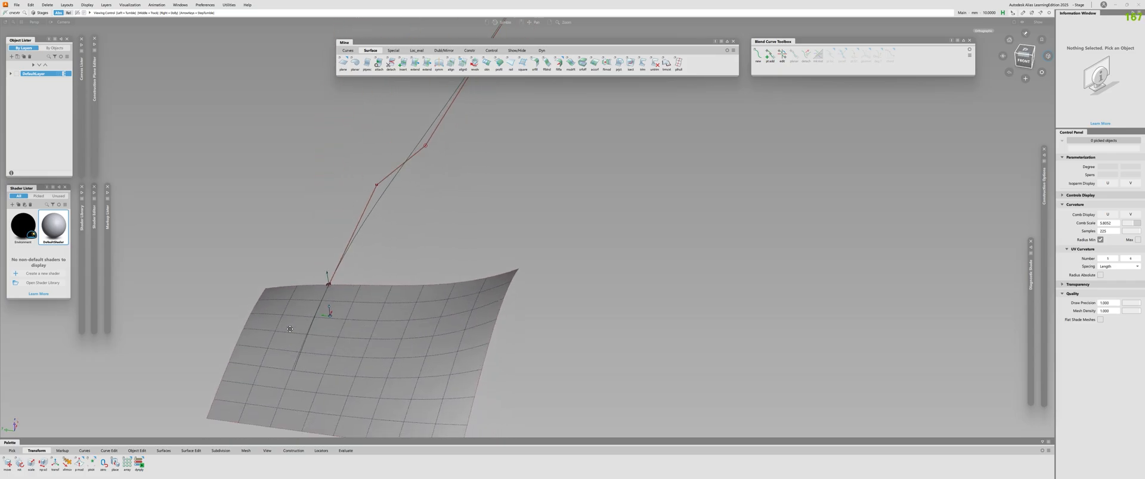
right_click_drag(287, 424, 334, 417, "alt+shift")
Step: Examine from several angles how the blend curve's hull leaves the curved surface's edge
left_click(302, 343)
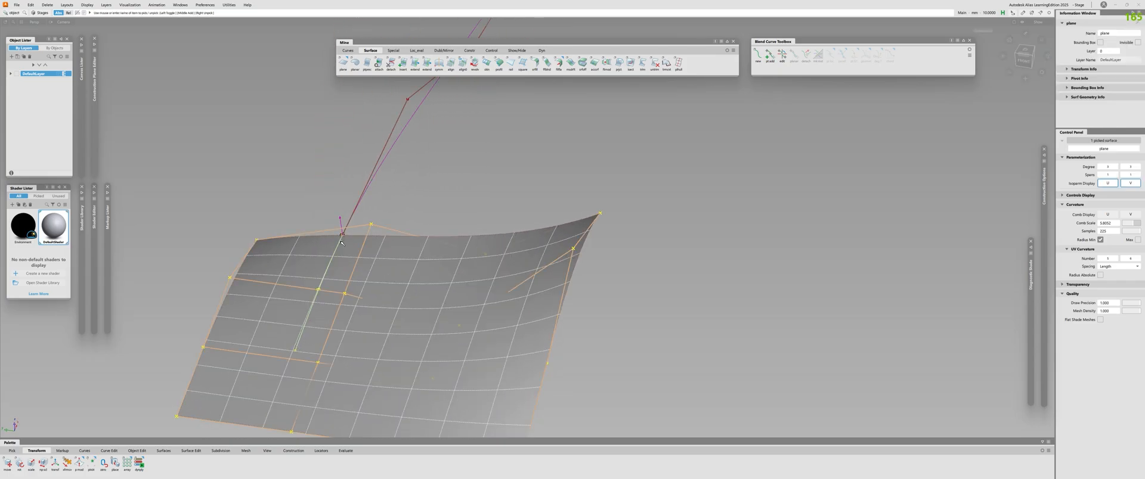
left_click_drag(333, 382, 365, 315, "alt+shift")
left_click(372, 333)
left_click(372, 334)
left_click(371, 334)
right_click_drag(372, 334, 361, 301, "alt+shift")
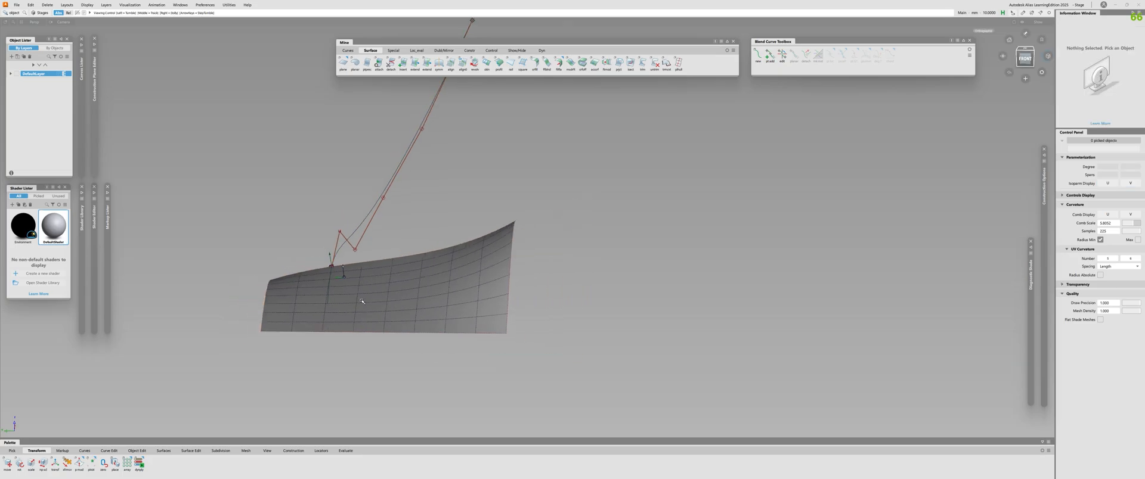
left_click_drag(361, 301, 245, 370, "alt+shift")
right_click_drag(244, 371, 255, 338, "alt+shift")
left_click_drag(256, 338, 383, 301, "alt+shift")
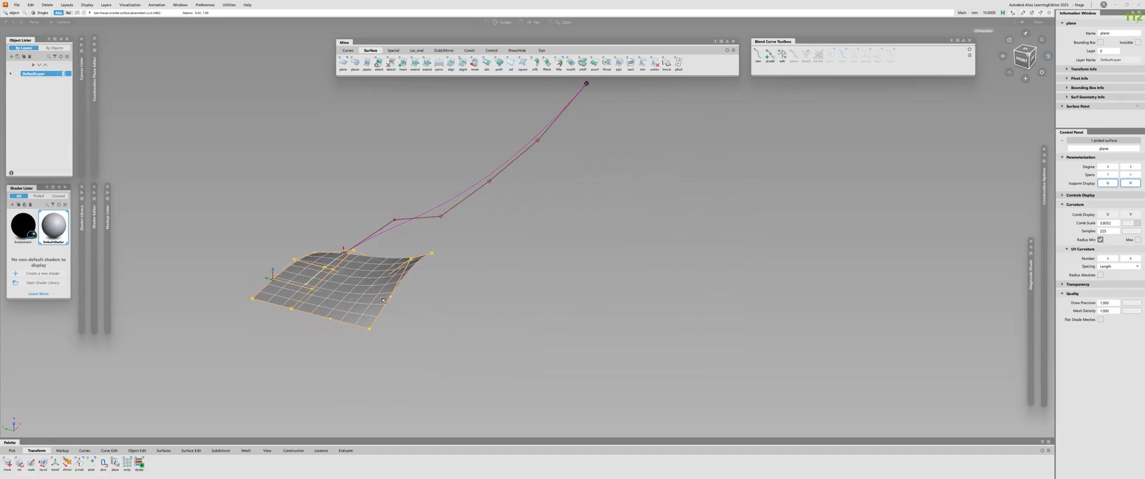
left_click_drag(337, 233, 468, 235, "alt+shift")
key("ctrl+z")
key("ctrl+z")
key("ctrl+z")
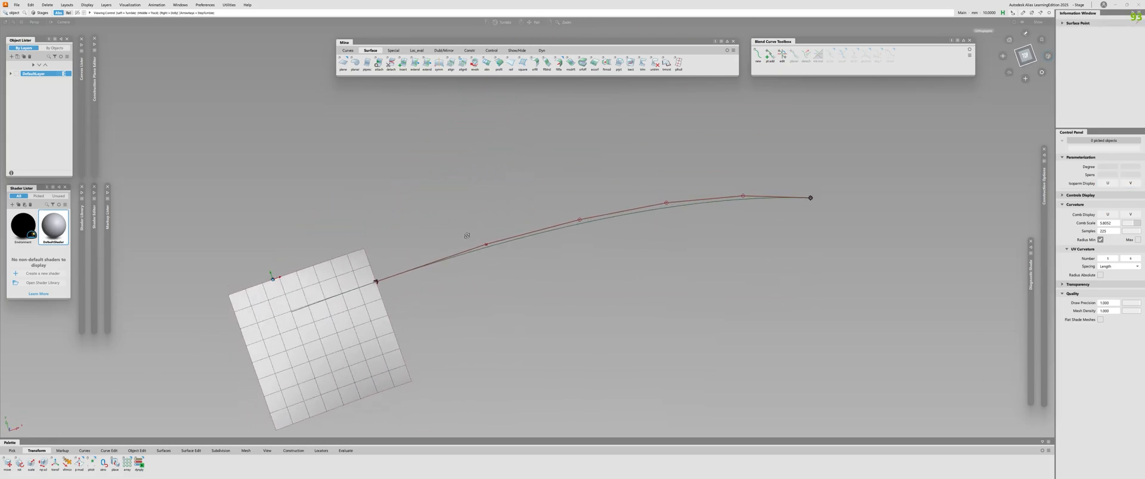
Step: Examine the blend curve's direction relative to the curve on surface and the surface isoparms around the attachment point
left_click_drag(350, 297, 270, 335, "alt+shift")
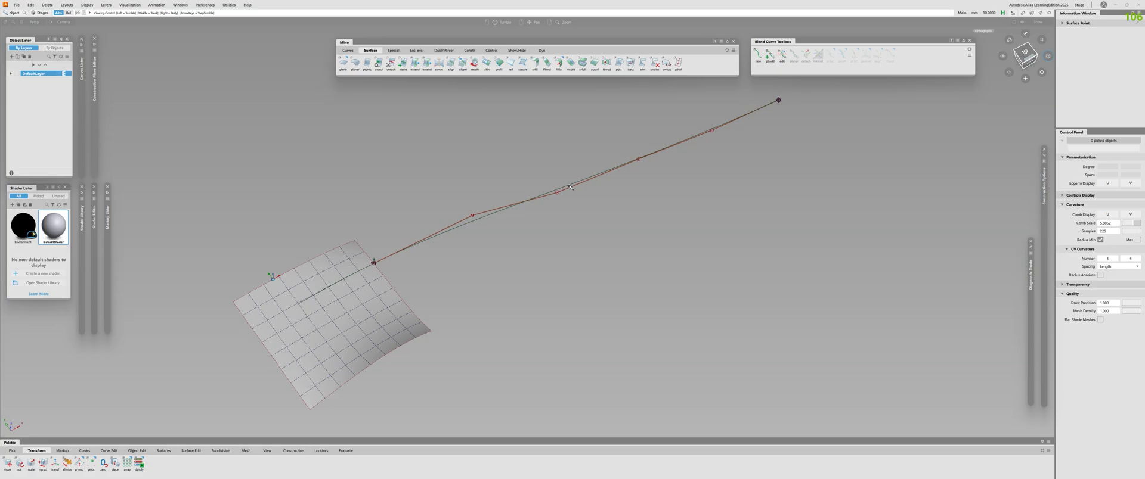
left_click_drag(569, 187, 435, 240, "alt+shift")
left_click(372, 317)
left_click(372, 317)
left_click(434, 240)
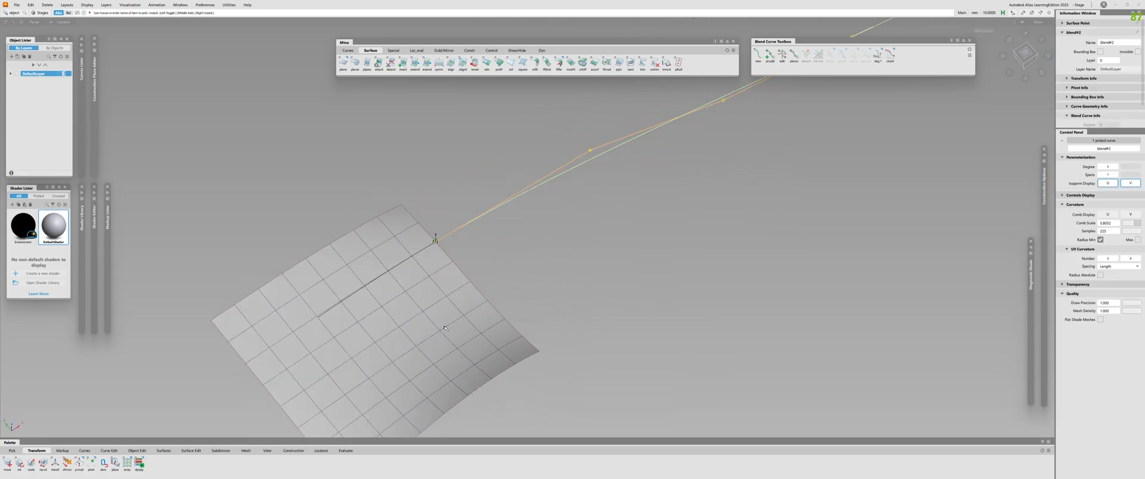
left_click(445, 328)
left_click(322, 339)
left_click_drag(322, 340, 370, 288, "alt+shift")
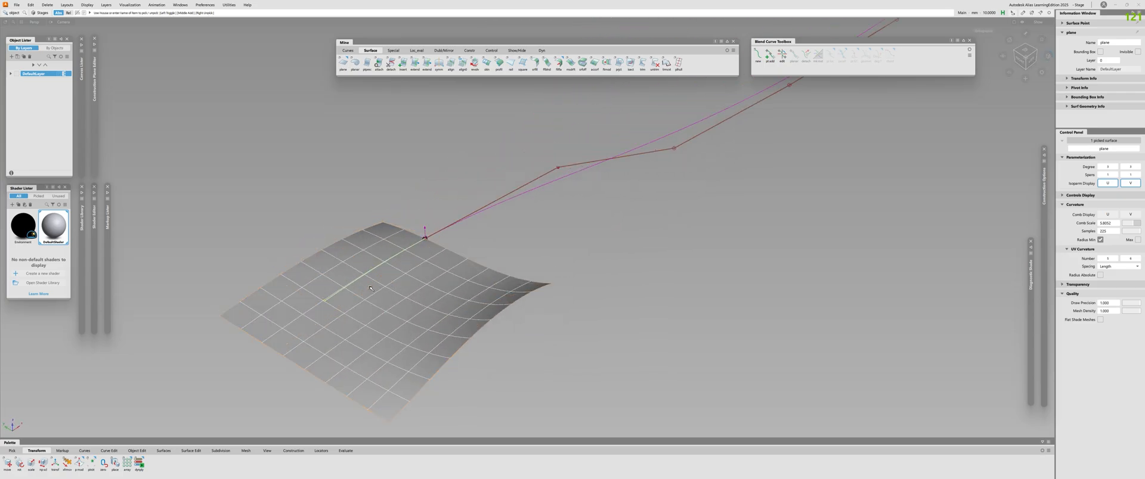
left_click(371, 288)
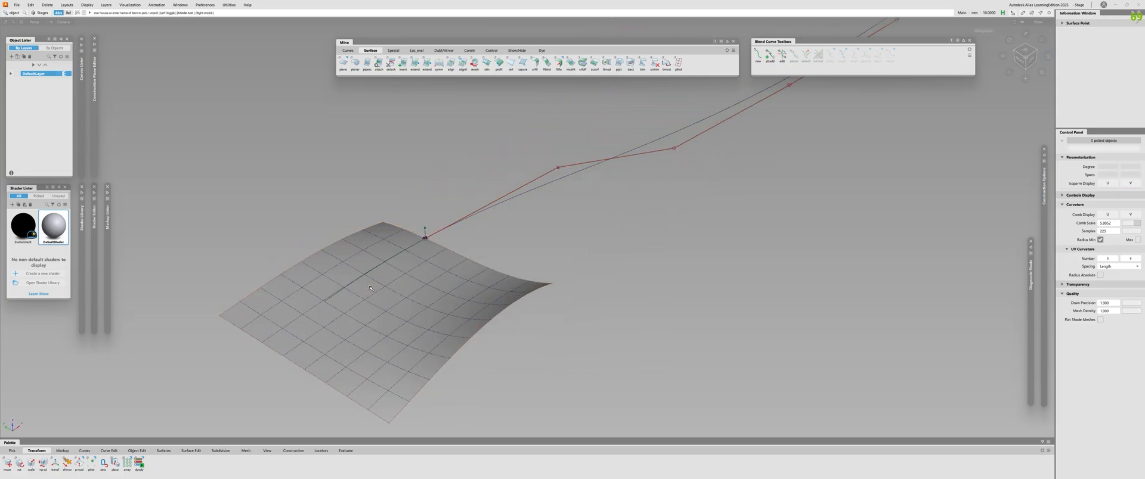
left_click_drag(371, 288, 327, 296, "alt+shift")
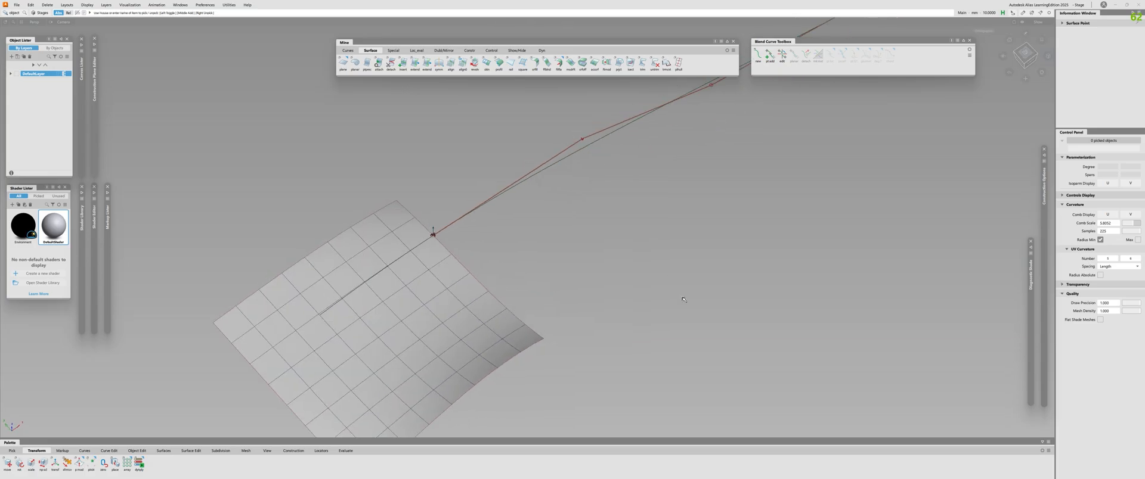
left_click_drag(684, 299, 348, 251, "alt+shift")
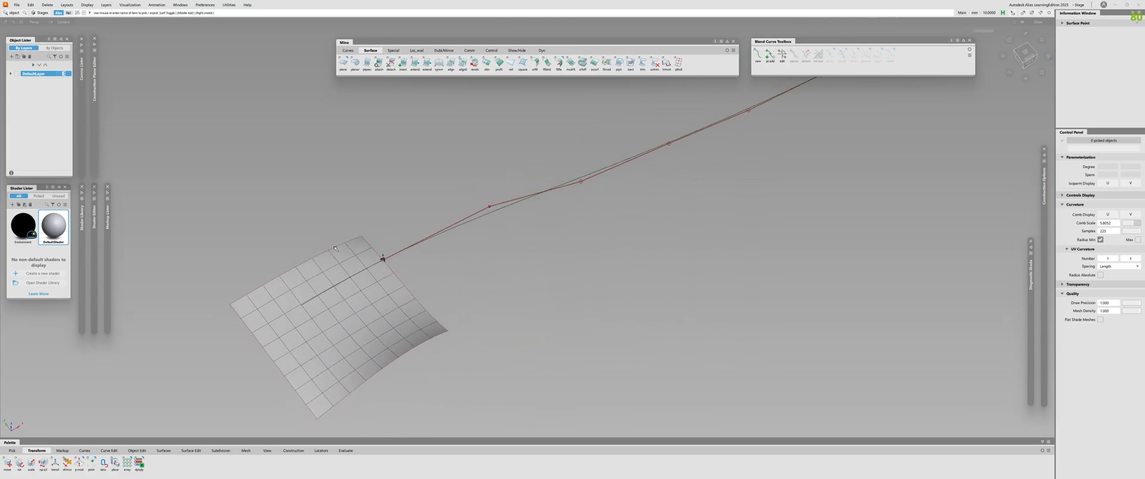
left_click_drag(387, 238, 492, 206, "alt+shift")
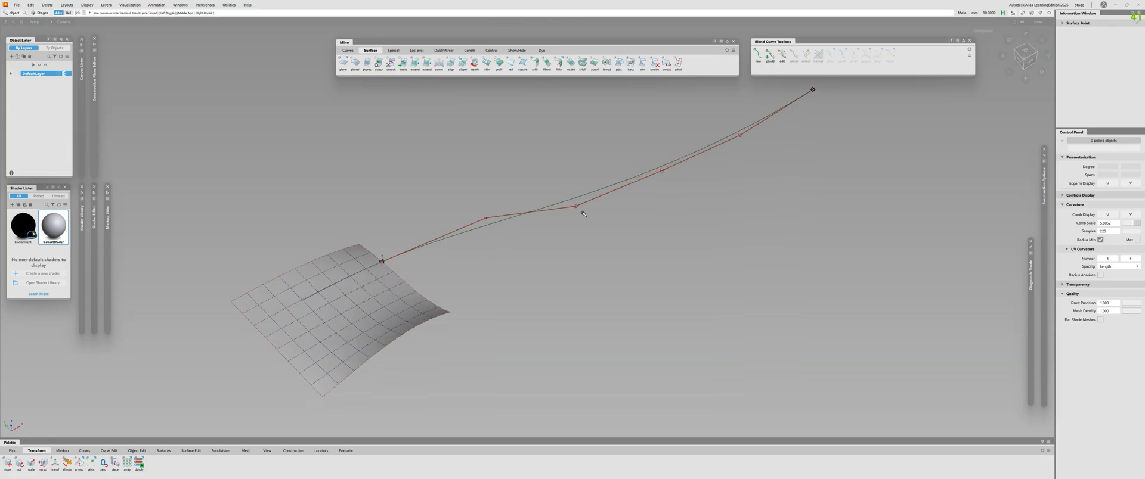
left_click_drag(276, 312, 381, 304, "alt+shift")
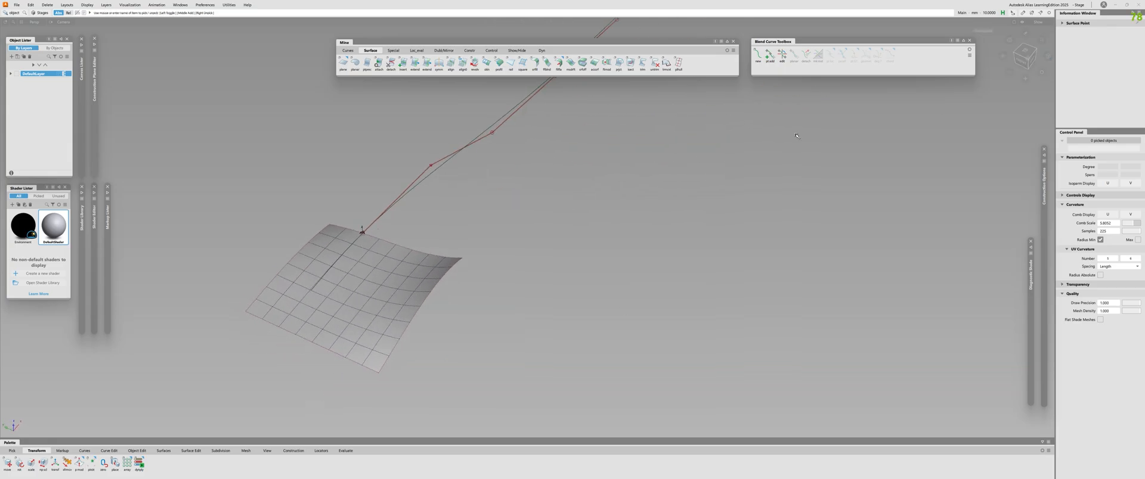
Step: Switch the blend point on the surface edge to parametric curvature, then back to geometric curvature
left_click(360, 230)
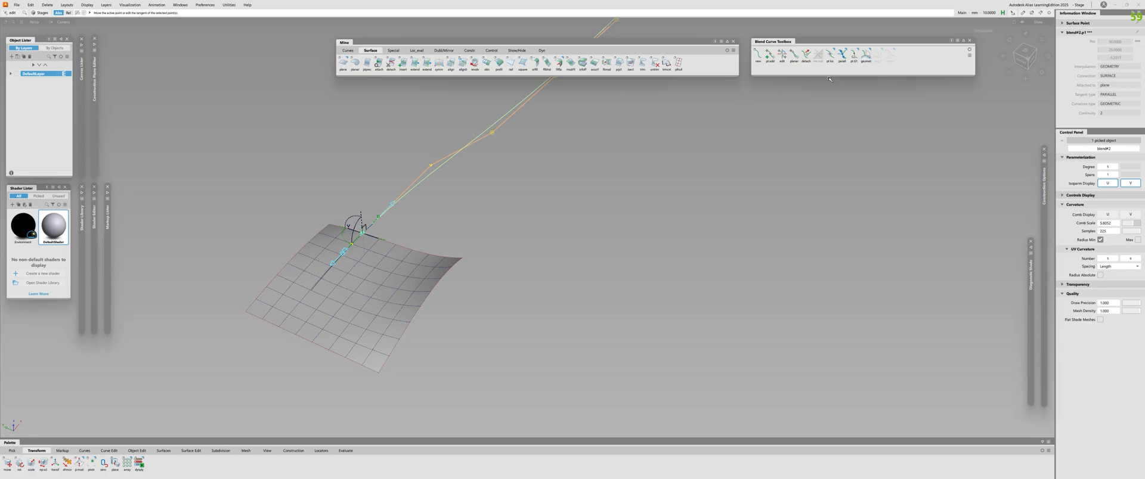
left_click(865, 56)
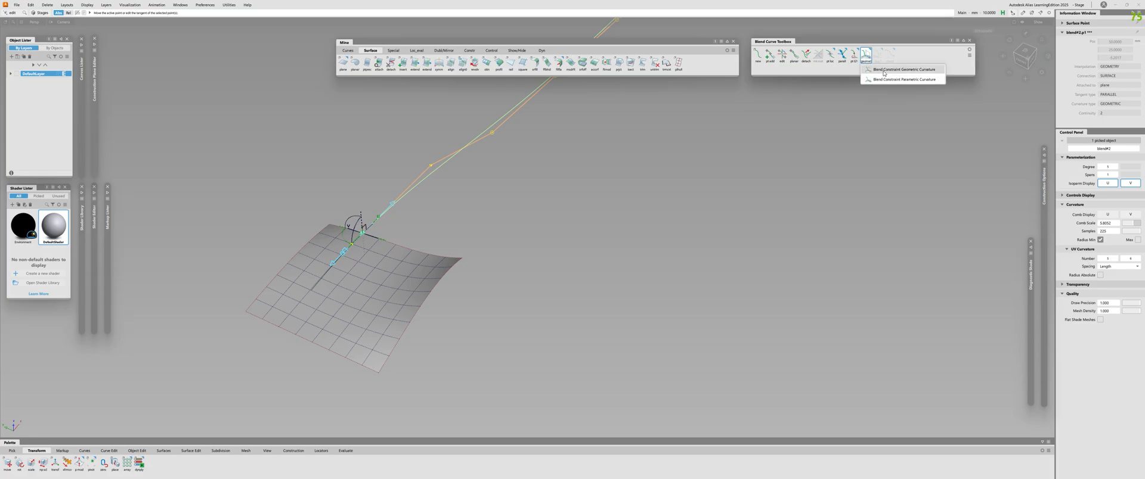
left_click(884, 80)
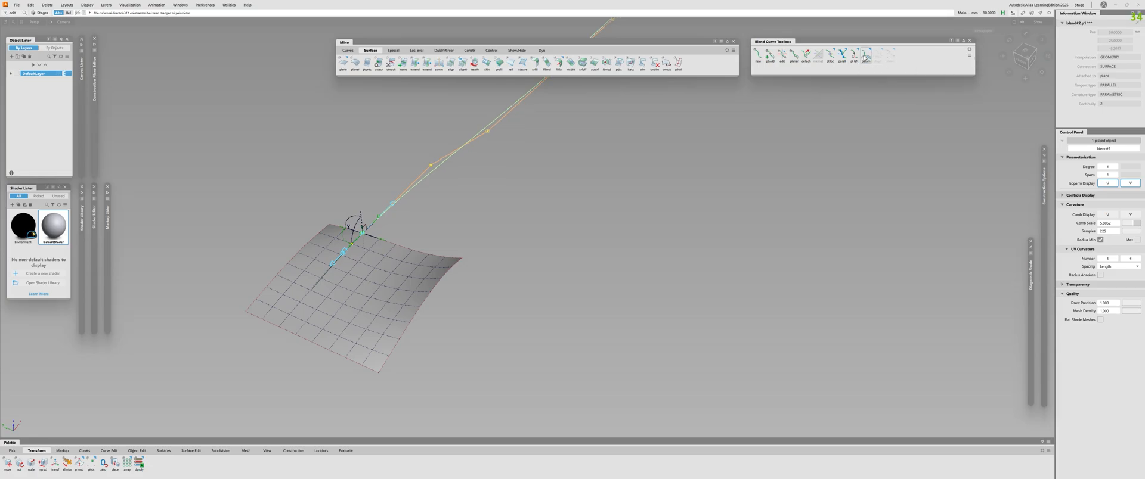
left_click(866, 57)
left_click(884, 71)
Step: Examine the blend curve's transition into the surface with geometric curvature at the attached blend point
scroll(272, 275, "up", 2)
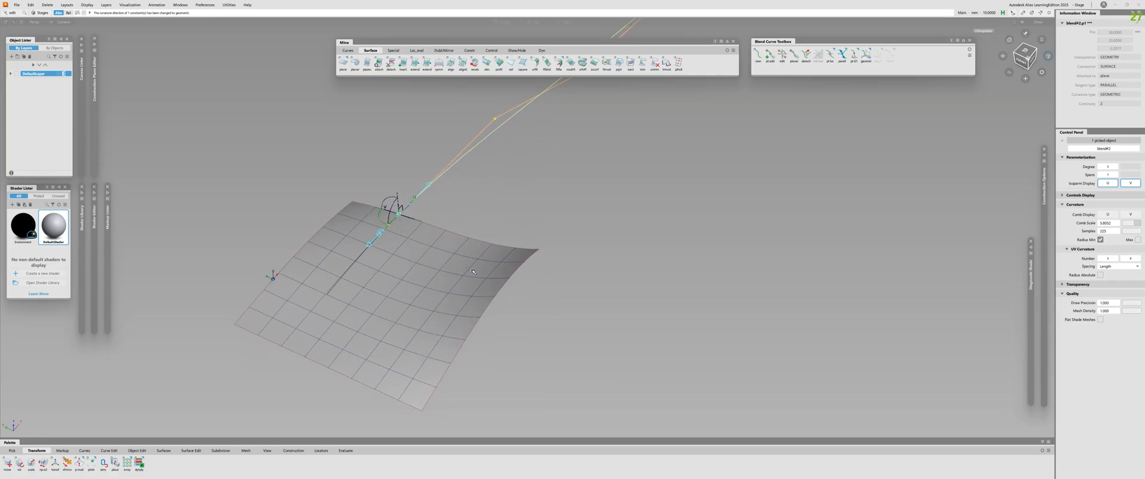
left_click_drag(474, 271, 393, 271, "alt+shift")
right_click_drag(394, 270, 455, 340, "alt+shift")
left_click_drag(455, 340, 370, 323, "alt+shift")
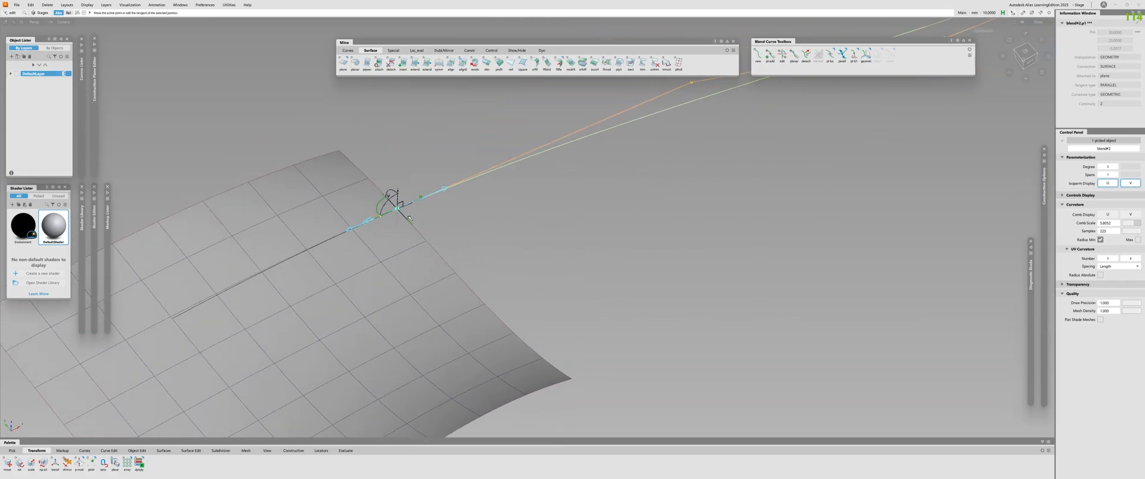
left_click_drag(424, 219, 206, 310, "alt+shift")
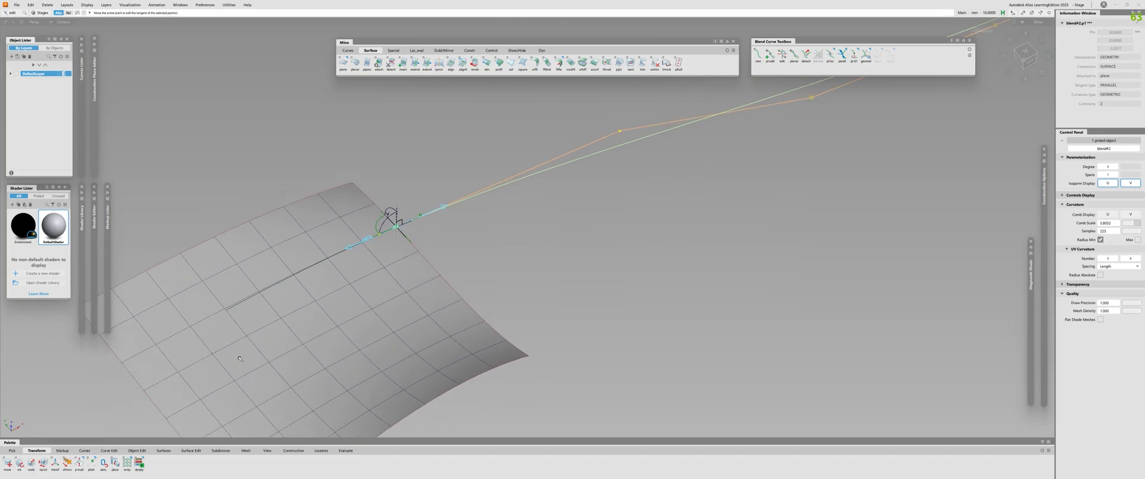
left_click_drag(359, 359, 227, 341, "alt+shift")
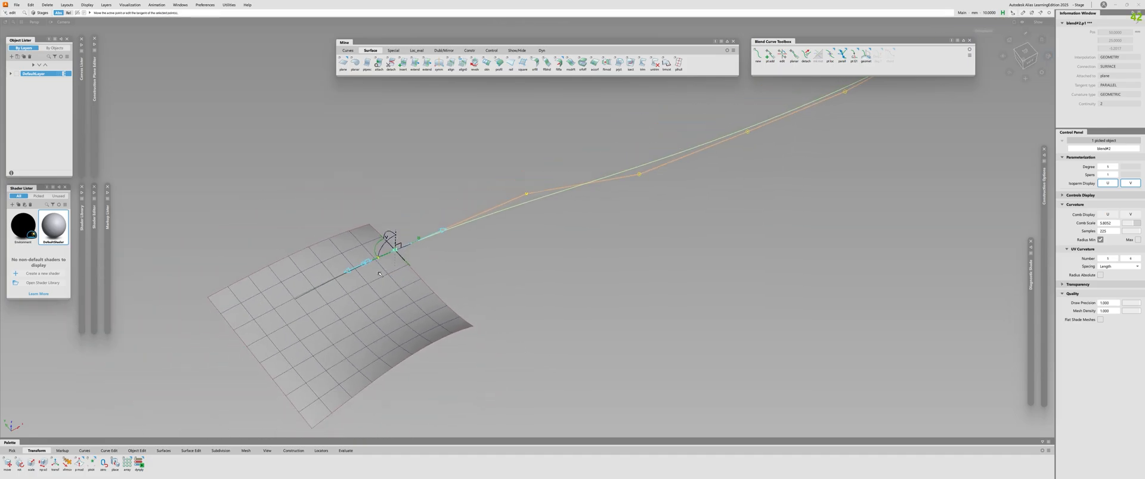
right_click_drag(350, 296, 382, 289, "alt+shift")
left_click_drag(382, 289, 393, 280, "alt+shift")
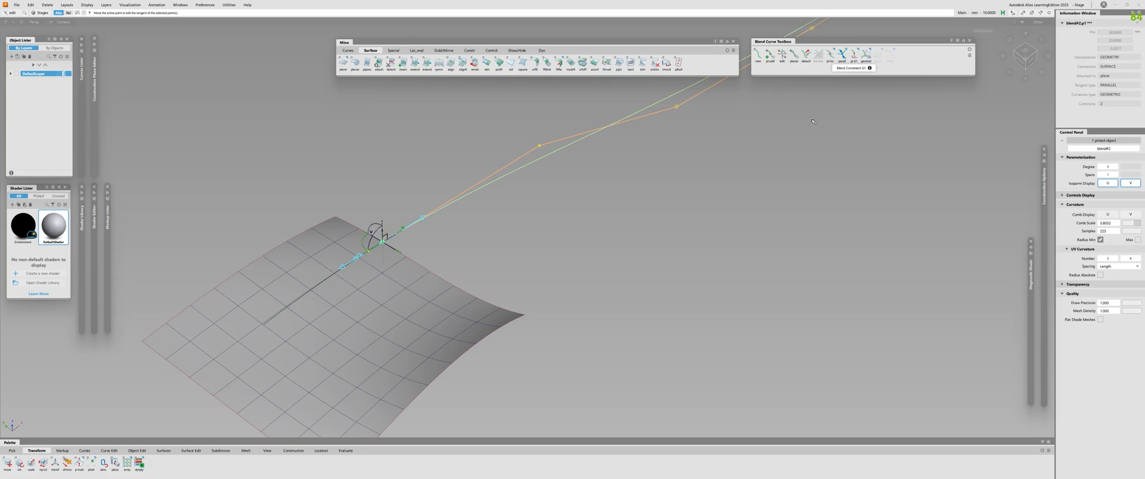
Step: Query the blend curve's construction information, then pick its surface-attached point to check the curvature type
left_click(533, 256)
key("ctrl+q")
right_click(497, 181)
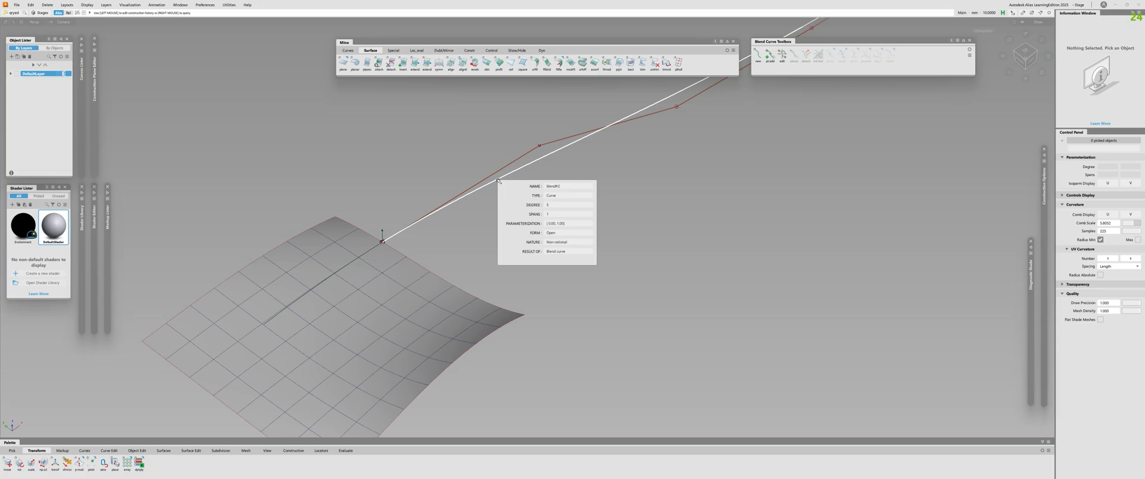
left_click(498, 181)
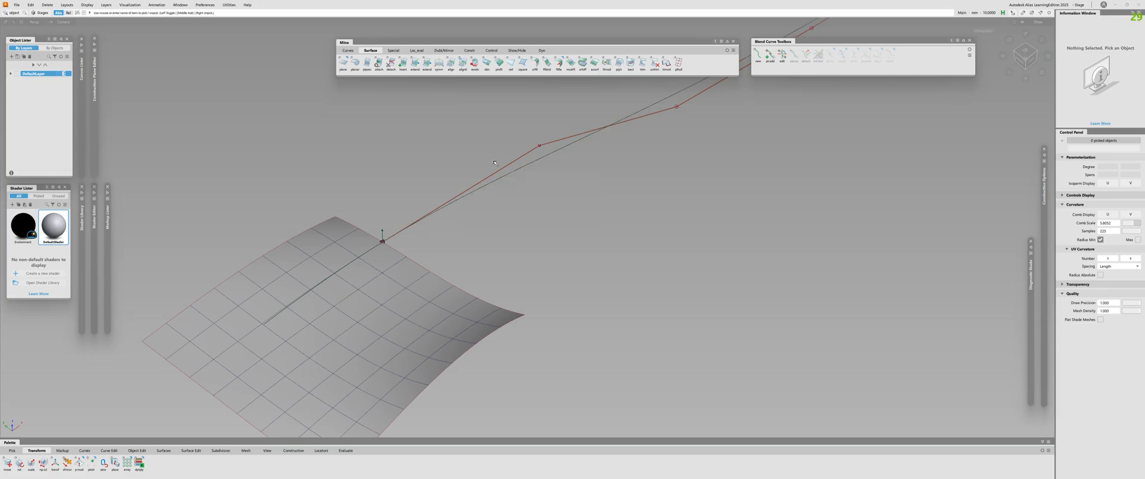
left_click(382, 240)
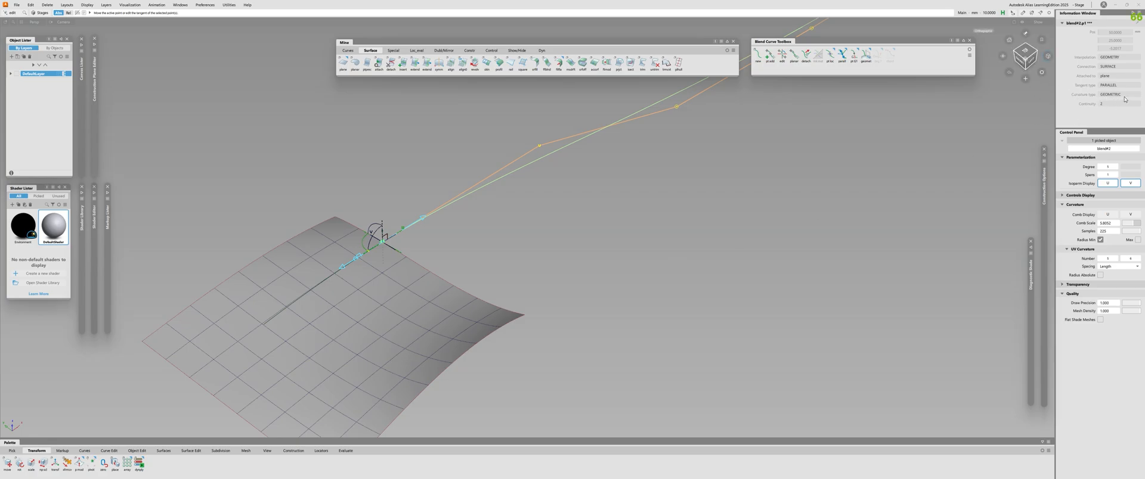
right_click_drag(537, 260, 458, 260, "alt+shift")
left_click_drag(457, 260, 487, 212, "alt+shift")
left_click_drag(488, 211, 516, 280)
left_click_drag(516, 280, 531, 332, "ctrl+shift")
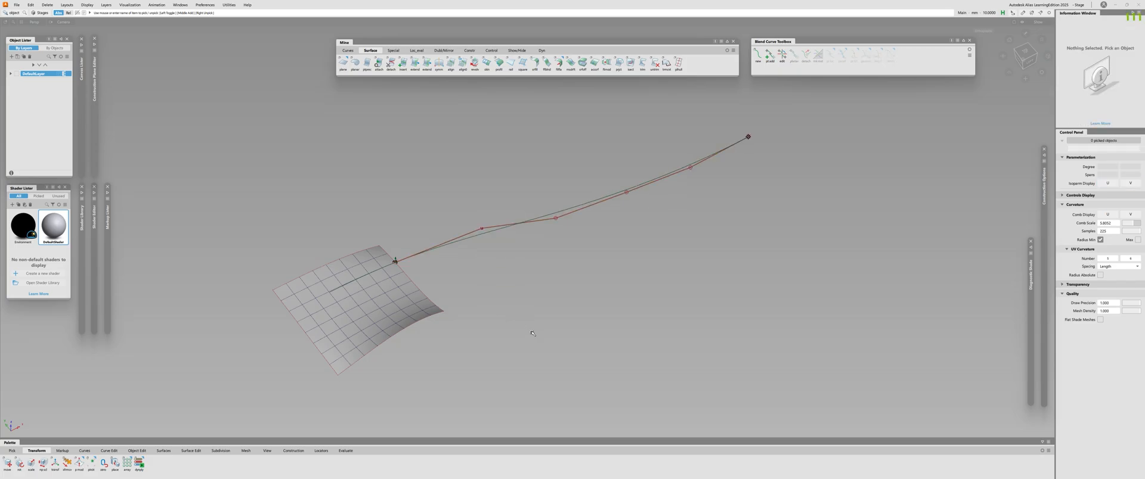
Step: Delete the curved surface, the curve on surface and the blend curve to empty the scene
right_click_drag(394, 281, 436, 280, "alt+shift")
left_click_drag(436, 280, 411, 280, "alt+shift")
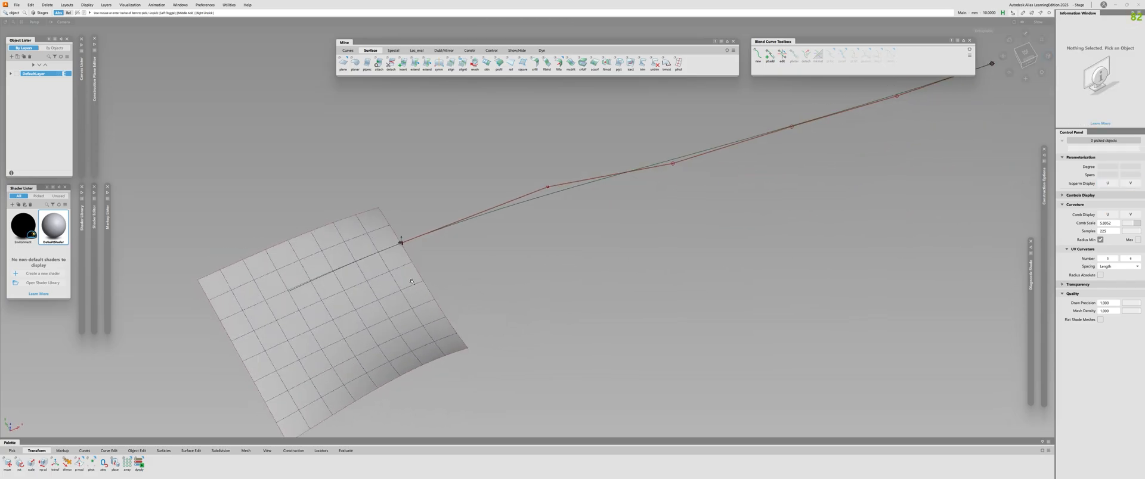
right_click_drag(524, 279, 459, 279, "alt+shift")
left_click_drag(460, 207, 534, 298)
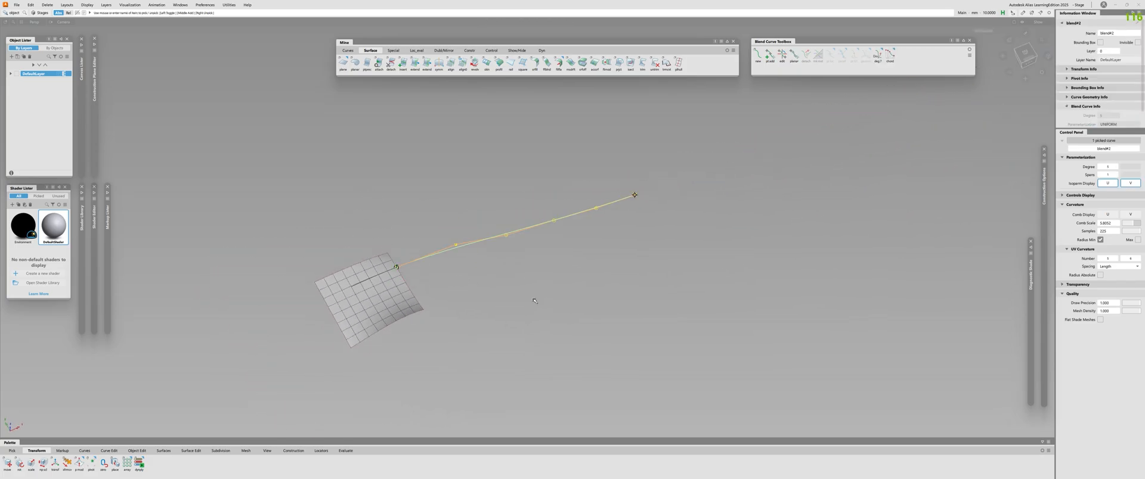
key("ctrl+z")
left_click_drag(263, 120, 787, 356)
key("Delete")
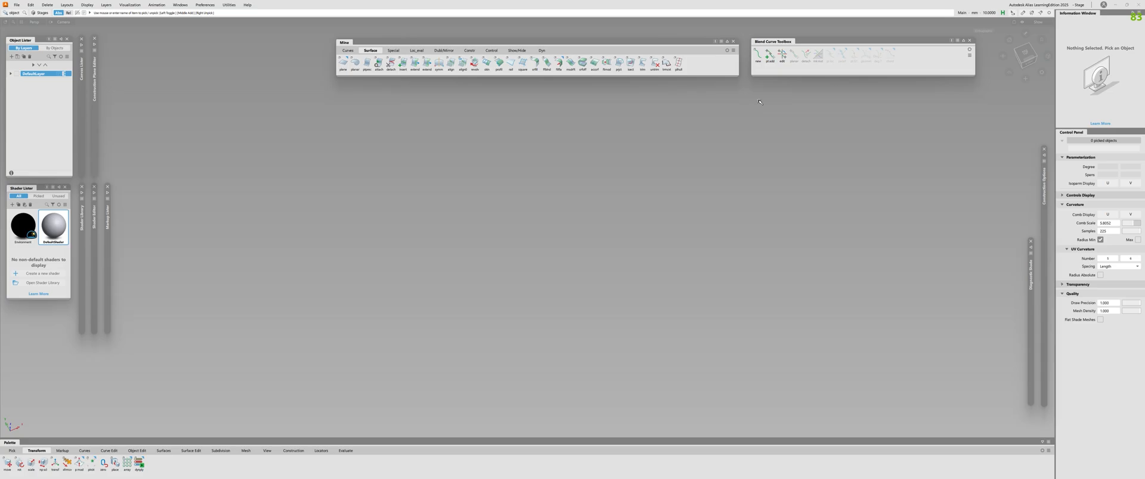
Step: In the top view, draw an arch-shaped blend curve through three points above the horizontal axis
right_click_drag(441, 196, 440, 274, "ctrl+shift")
middle_click_drag(439, 275, 565, 227, "alt+shift")
right_click_drag(564, 227, 503, 296, "alt+shift")
left_click_drag(503, 296, 524, 245, "alt+shift")
middle_click_drag(409, 280, 503, 247, "alt+shift")
left_click_drag(503, 247, 366, 315, "alt+shift")
left_click(1025, 52)
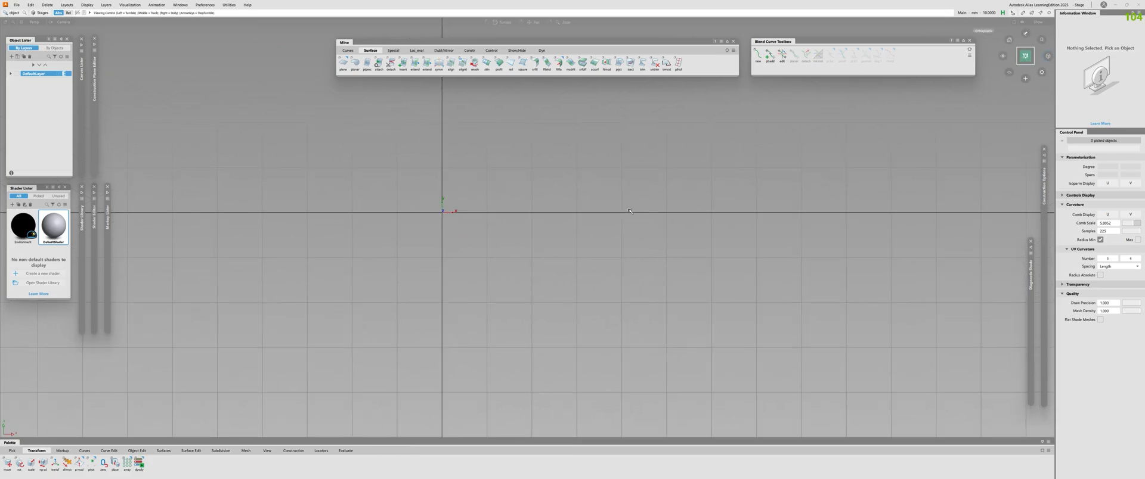
middle_click_drag(565, 296, 482, 278, "ctrl+shift")
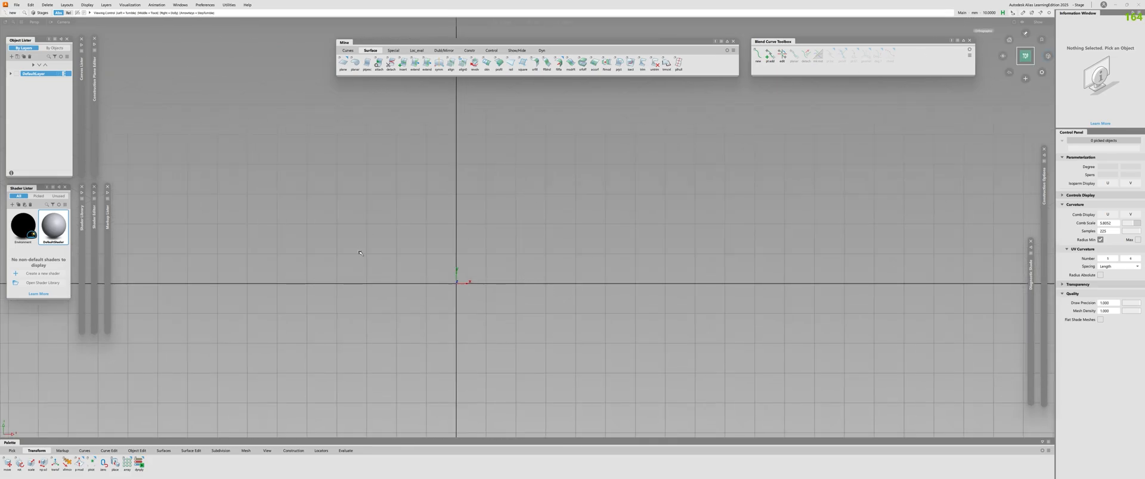
left_click(310, 247)
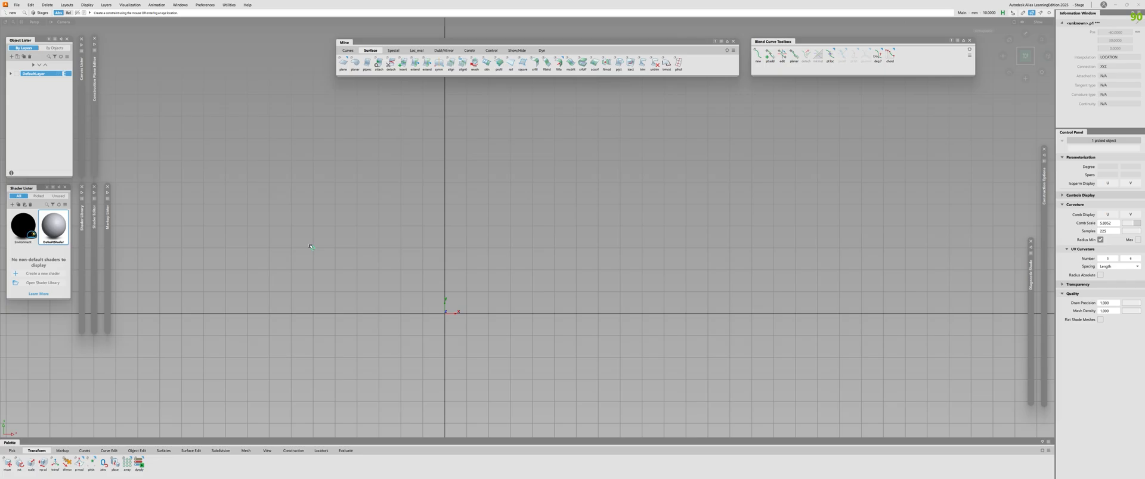
left_click(488, 116)
left_click(685, 248)
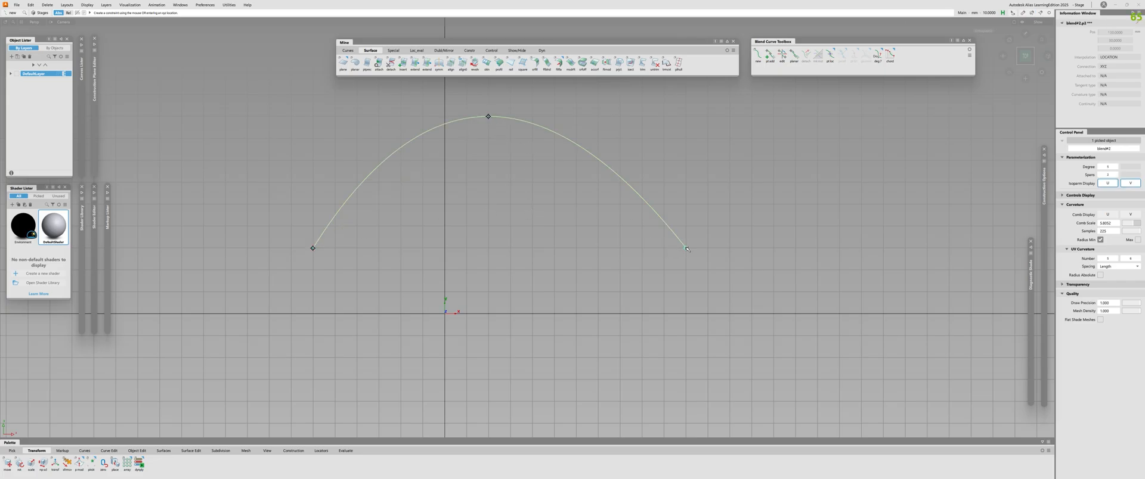
Step: Select the arch-shaped blend curve and constrain it to a plane
right_click_drag(684, 248, 507, 288, "alt+shift")
middle_click_drag(507, 288, 518, 345, "alt+shift")
left_click(376, 251)
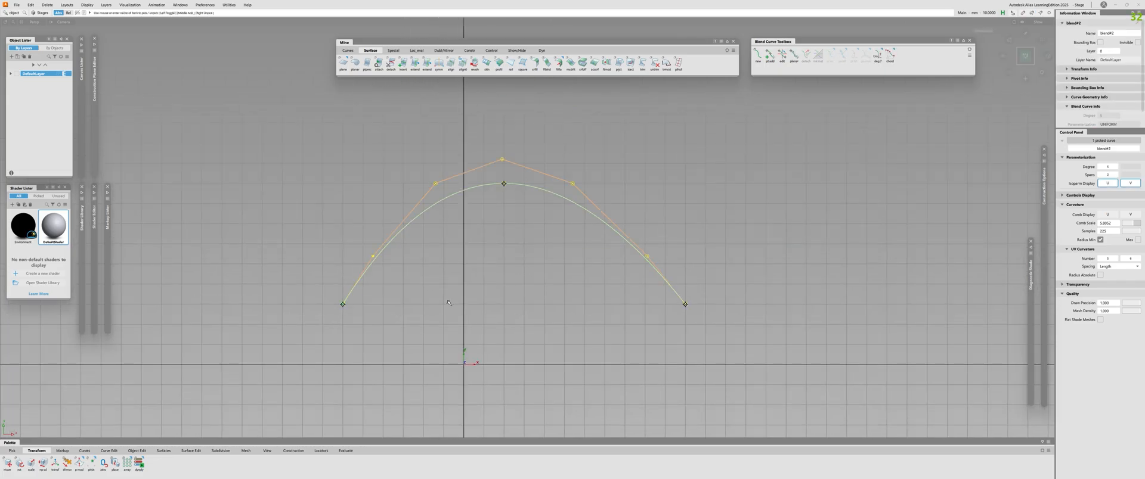
left_click(442, 301)
left_click_drag(442, 301, 611, 220, "alt+shift")
middle_click_drag(534, 301, 597, 240, "alt+shift")
right_click_drag(597, 241, 537, 239, "alt+shift")
left_click_drag(536, 239, 486, 236, "alt+shift")
left_click(620, 171)
left_click(793, 57)
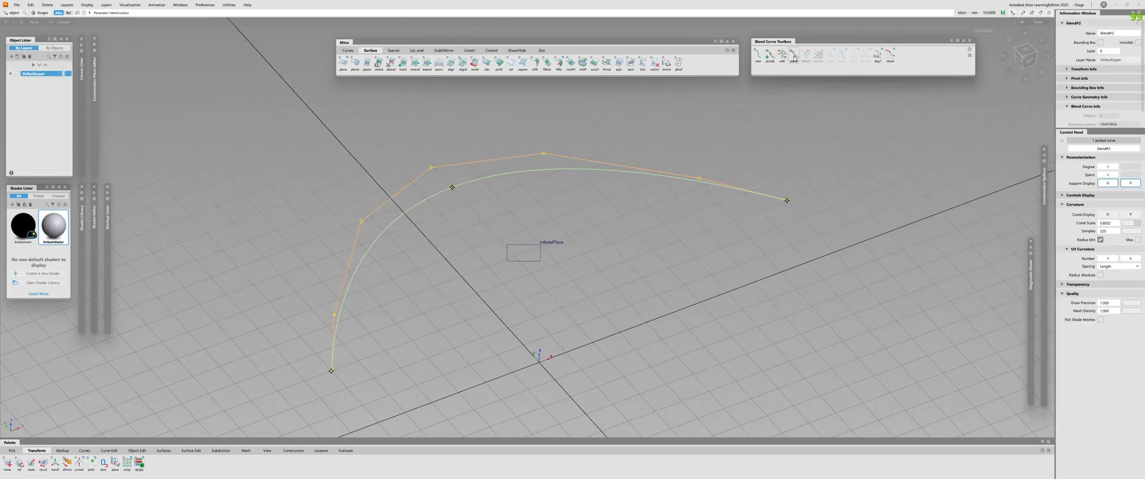
Step: Pick the infinite plane attached to the blend curve to bring up its transform manipulator
left_click(1024, 56)
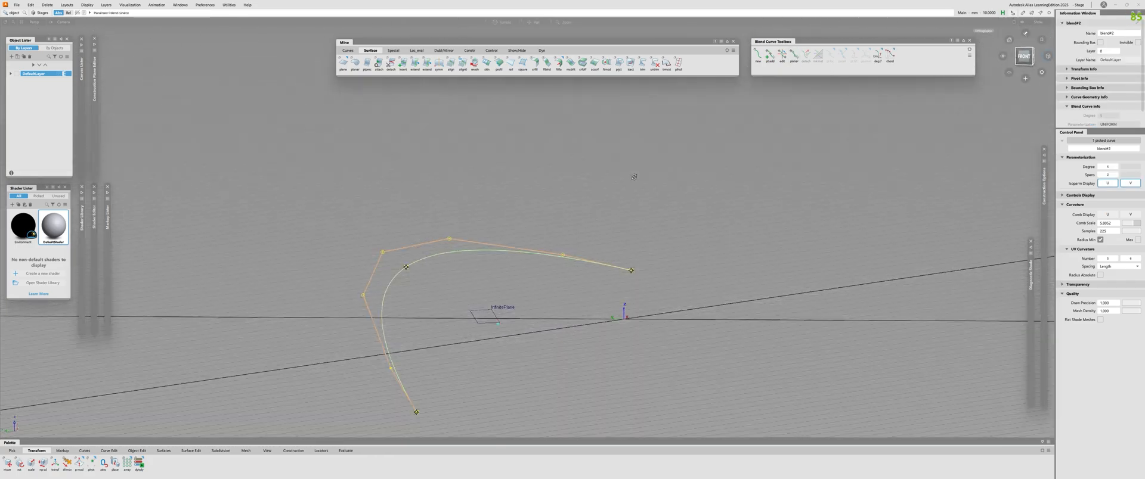
left_click_drag(633, 177, 788, 188, "alt+shift")
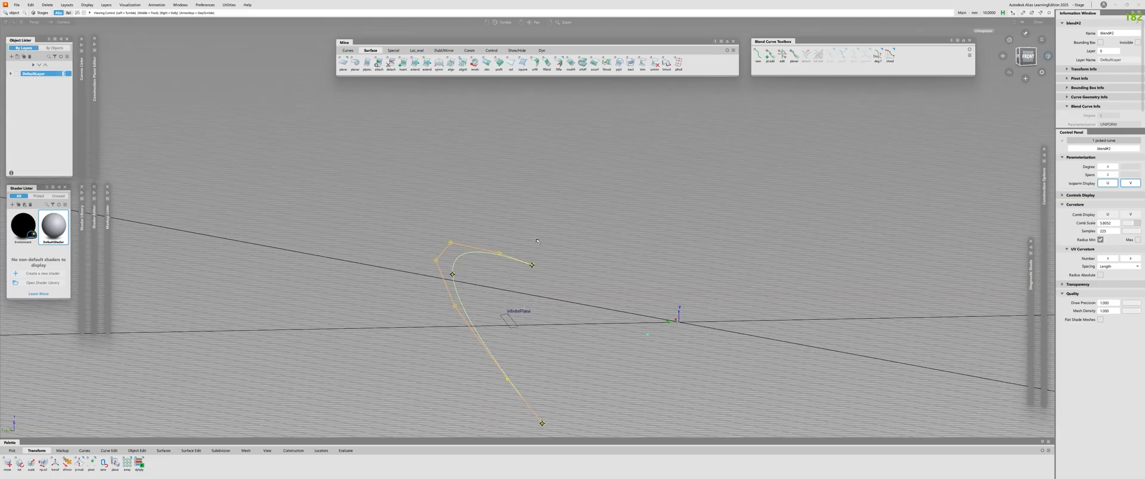
left_click_drag(474, 313, 355, 362, "alt+shift")
left_click_drag(459, 303, 582, 240, "alt+shift")
left_click(582, 240)
left_click(511, 262)
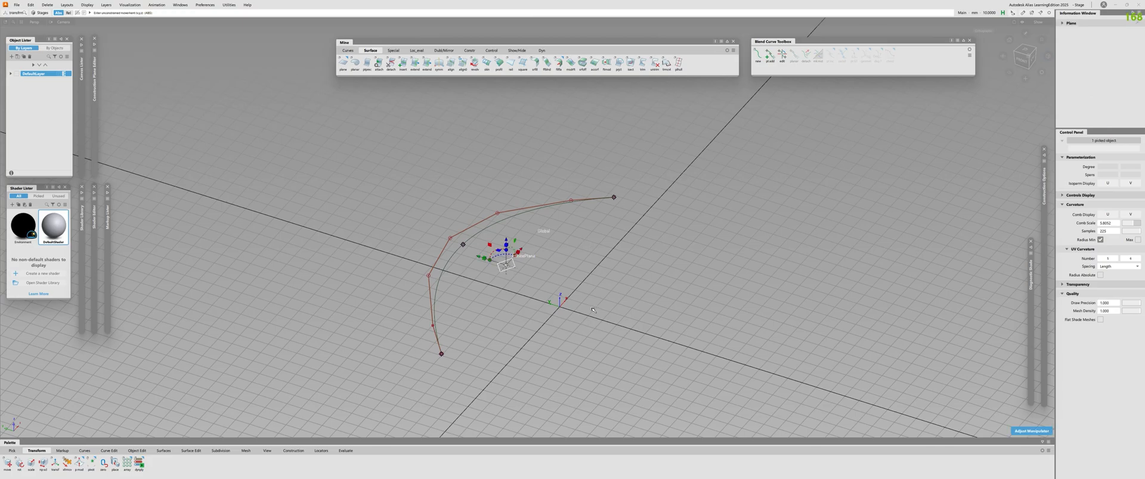
Step: Try to reorient the infinite plane with its manipulator and undo the change
right_click_drag(519, 268, 590, 268, "alt+shift")
left_click_drag(590, 268, 558, 281, "alt+shift")
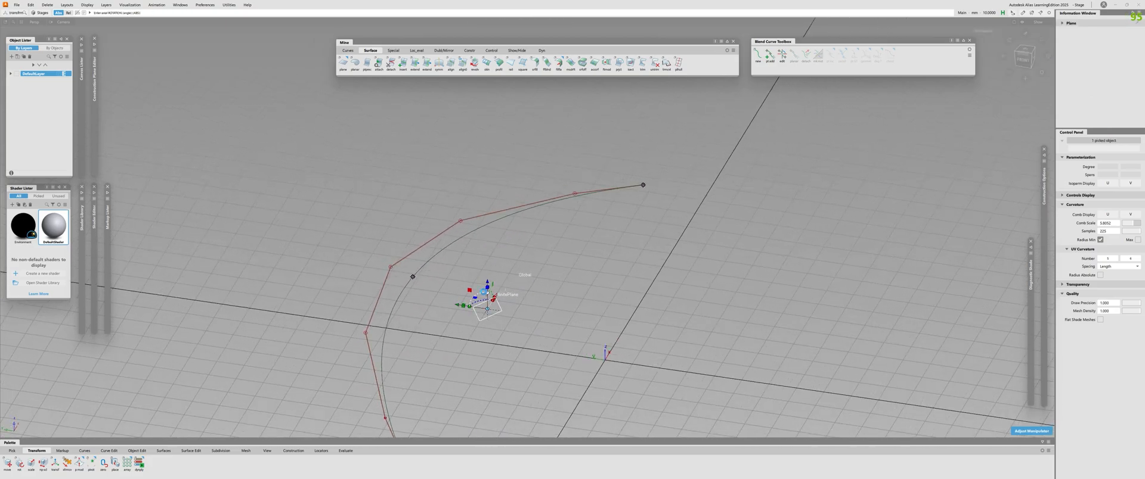
mouse_move(484, 292)
left_mouse_down()
mouse_move(467, 309)
mouse_move(496, 298)
mouse_move(471, 301)
left_mouse_up()
key("ctrl+z")
Step: Examine the planar blend curve and its infinite plane from several angles, finishing by clearing the selection
right_click_drag(590, 304, 539, 304, "alt+shift")
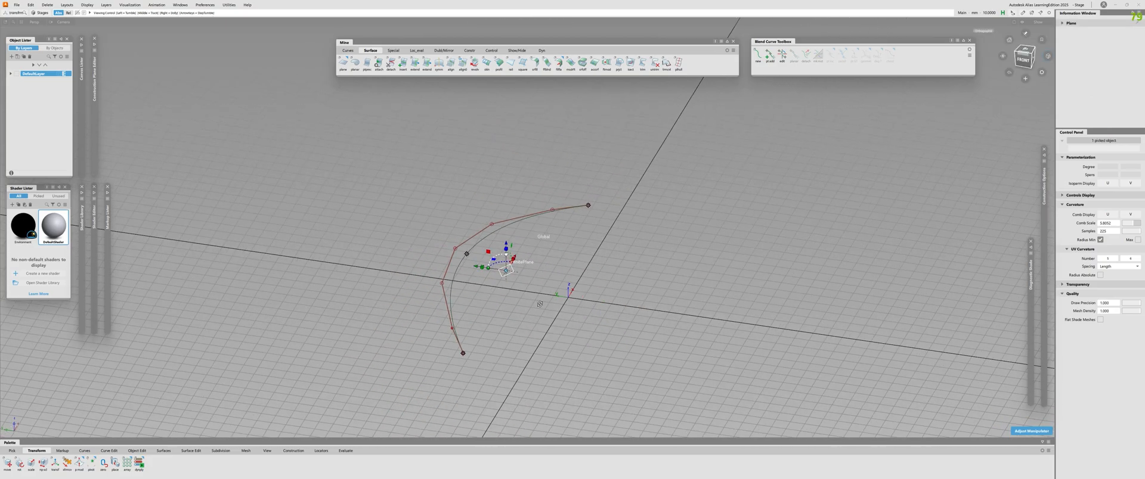
left_click_drag(540, 304, 540, 316, "alt+shift")
left_click(540, 316)
right_click_drag(539, 316, 590, 316, "alt+shift")
left_click(507, 285)
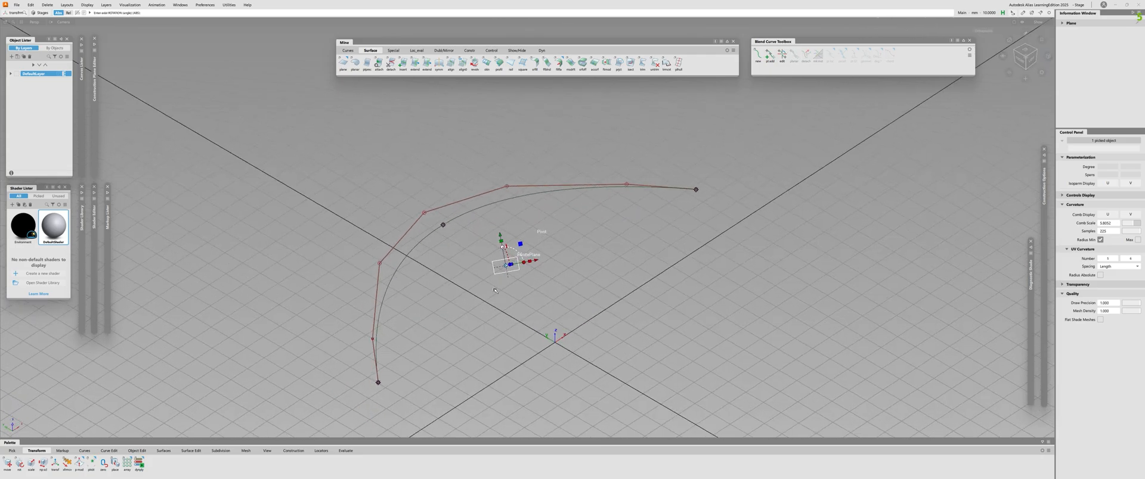
left_click_drag(617, 183, 508, 298, "alt+shift")
right_click_drag(524, 300, 571, 302, "alt+shift")
left_click_drag(571, 301, 209, 260, "alt+shift")
left_click_drag(491, 258, 459, 247, "alt+shift")
left_click_drag(542, 243, 280, 301)
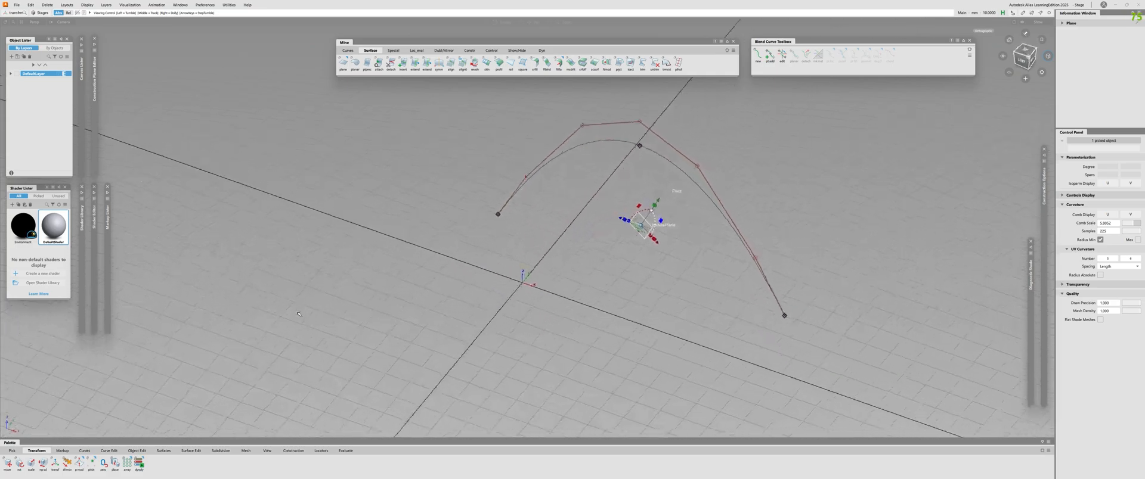
left_click_drag(653, 230, 431, 334)
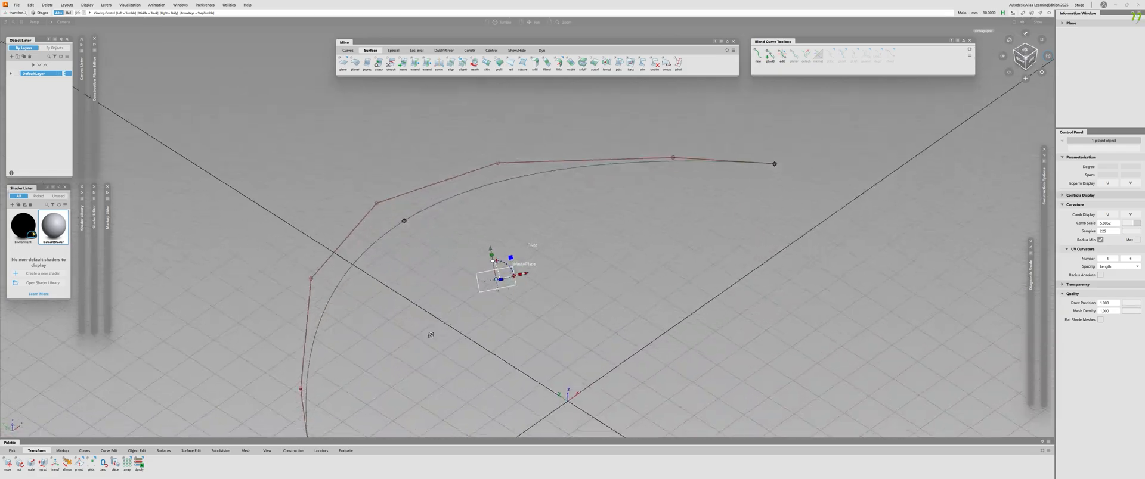
right_click_drag(431, 334, 440, 314, "alt+shift")
left_click_drag(440, 313, 393, 298, "alt+shift")
left_click_drag(405, 197, 710, 339, "ctrl+shift")
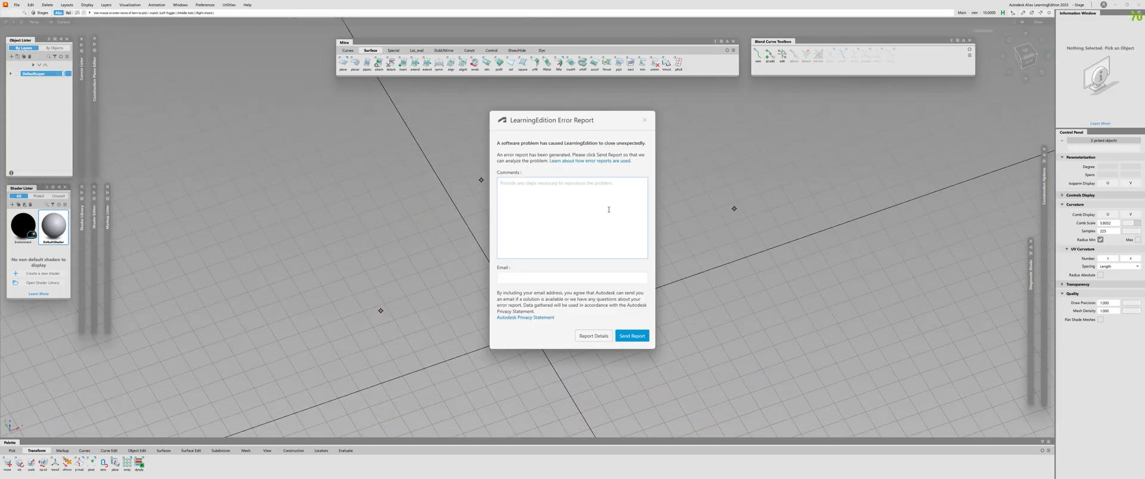
Step: Cancel closing the crash error report and accept the emergency save of the model
left_click(645, 121)
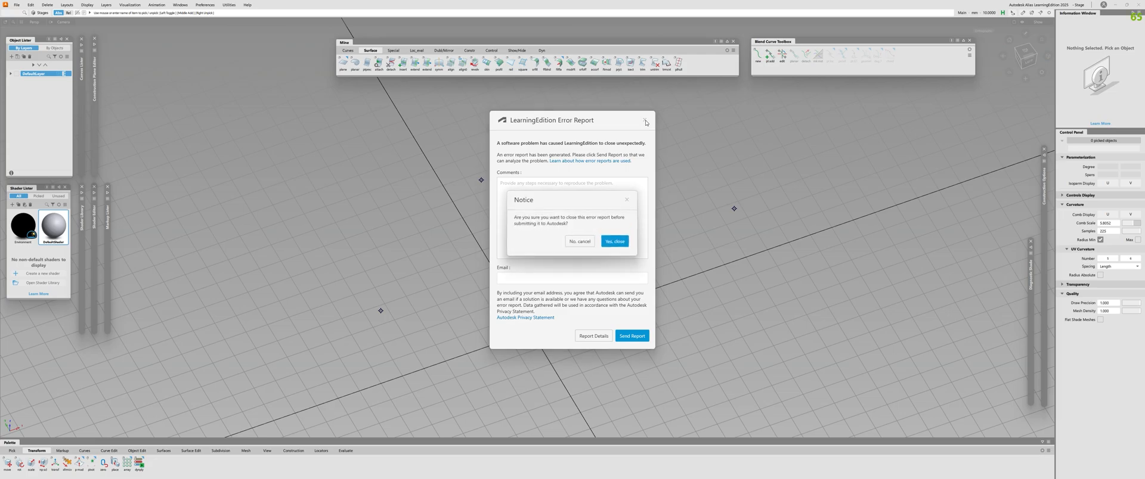
left_click(579, 242)
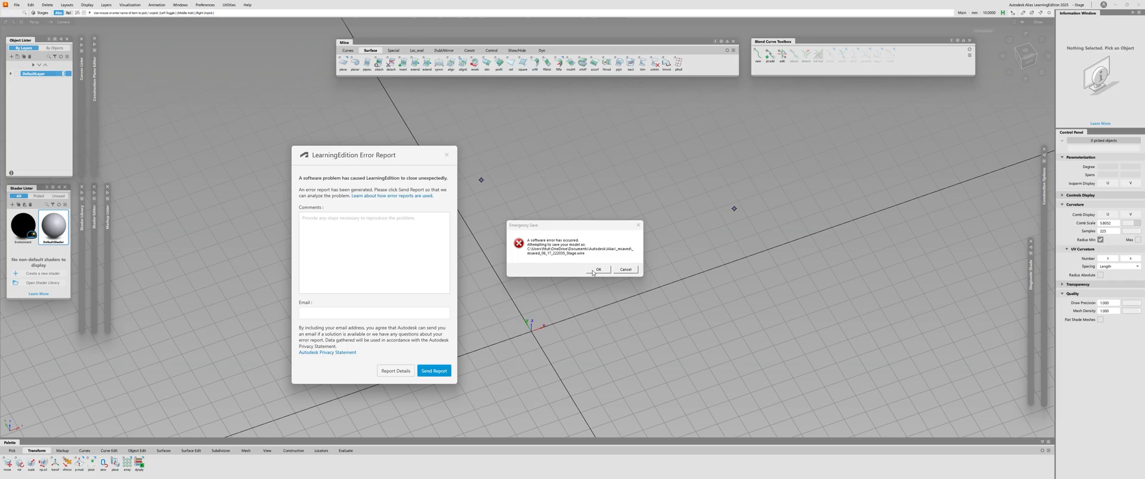
left_click(593, 270)
left_click(564, 281)
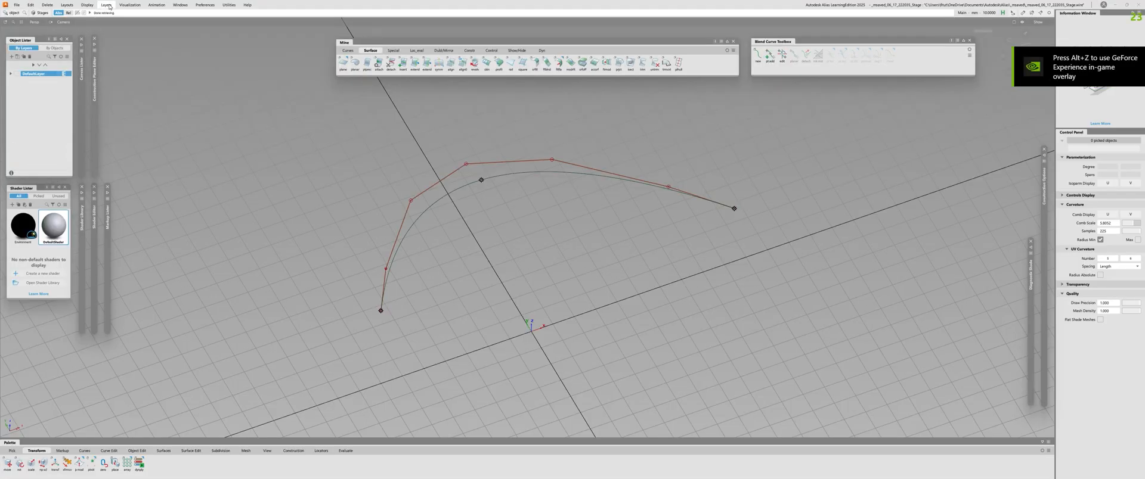
Step: Delete the recovered blend curve's construction history and remove the curve from the scene
right_click_drag(597, 262, 524, 262, "alt+shift")
left_click(596, 205)
key("alt+d")
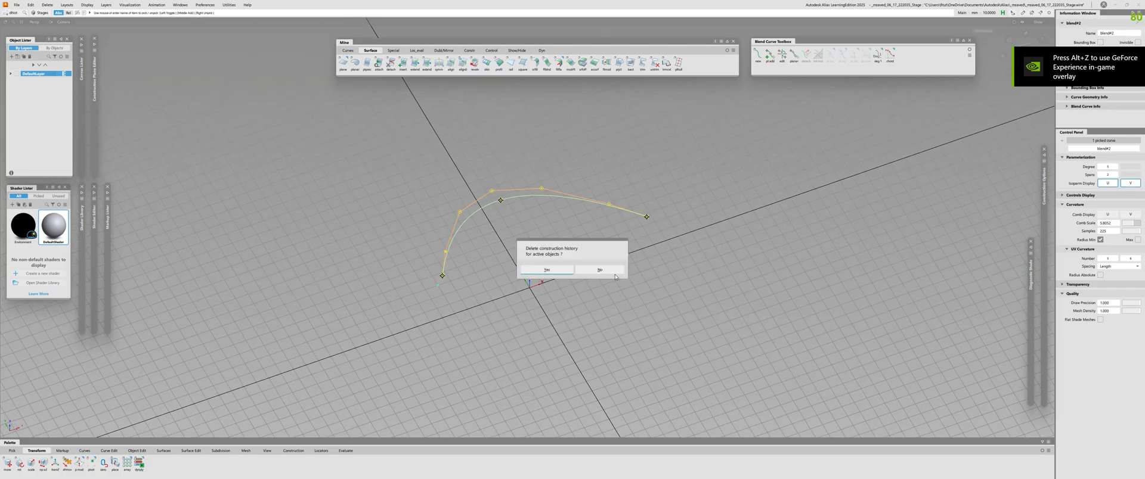
key("Return")
right_click_drag(614, 277, 676, 276, "alt+shift")
left_click_drag(411, 144, 590, 286)
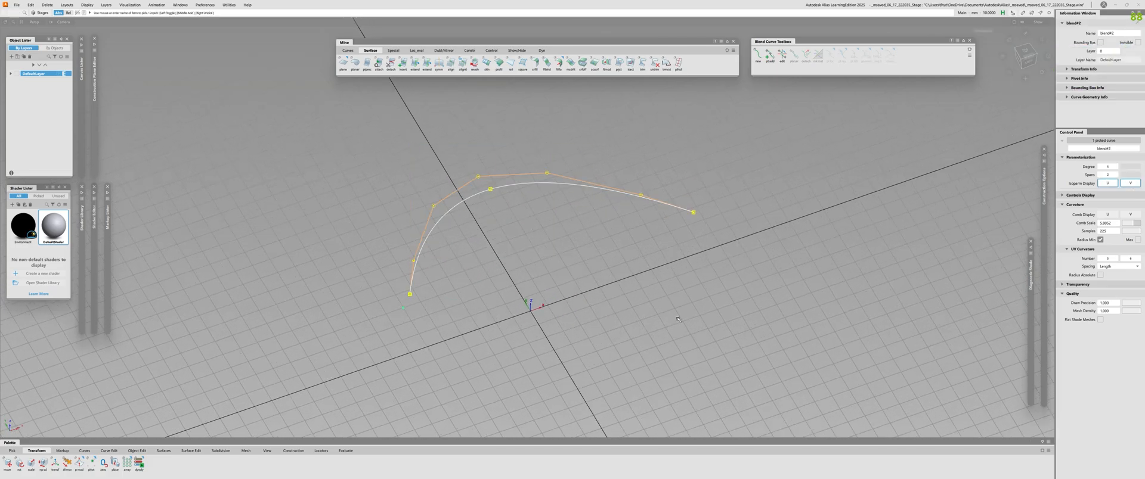
key("Delete")
Step: In the top view, draw a blend curve through three points that arches over and descends toward the horizontal axis
left_click_drag(459, 322, 455, 377, "alt+shift")
middle_click_drag(455, 378, 442, 293, "alt+shift")
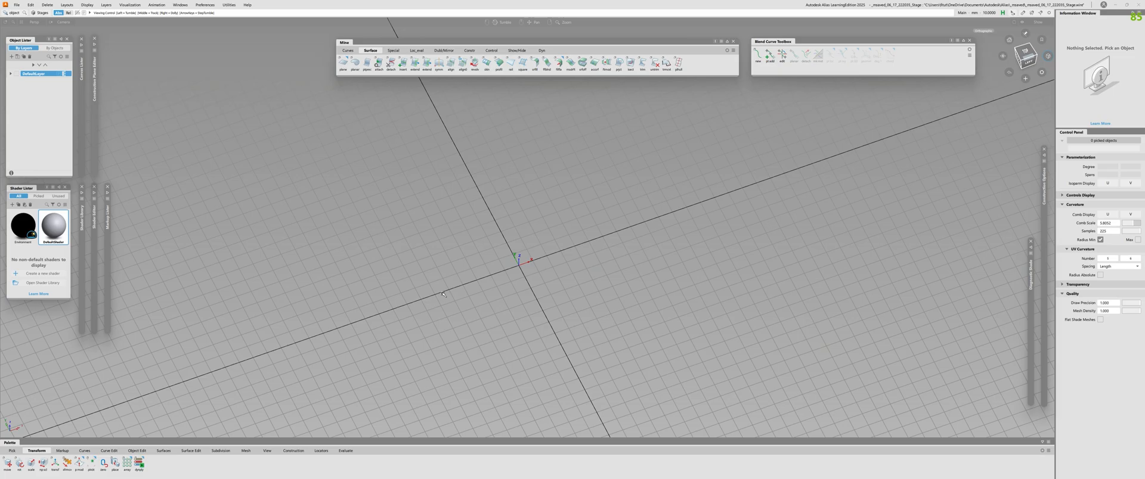
right_click_drag(443, 294, 513, 280, "alt+shift")
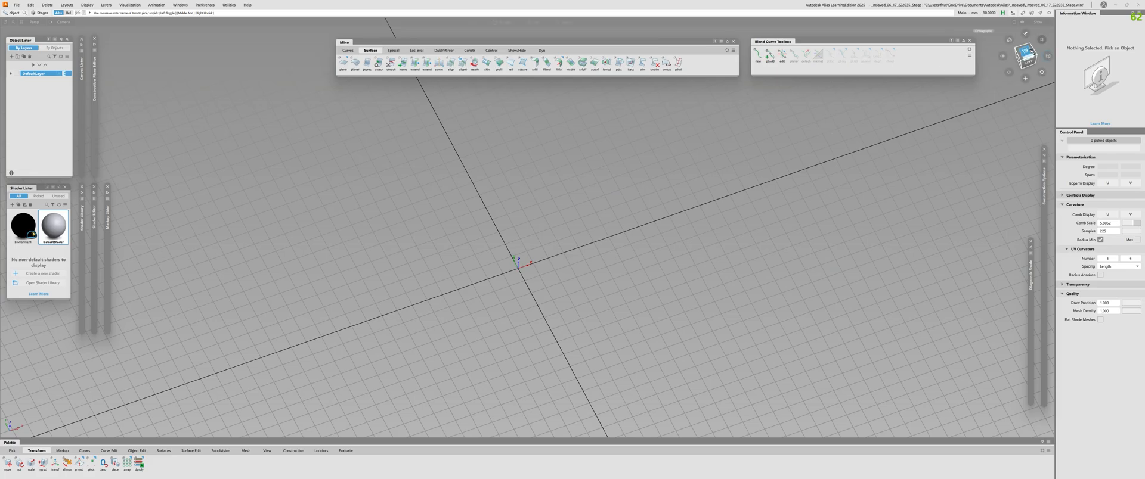
left_click(1025, 53)
middle_click_drag(666, 198, 574, 271, "alt+shift")
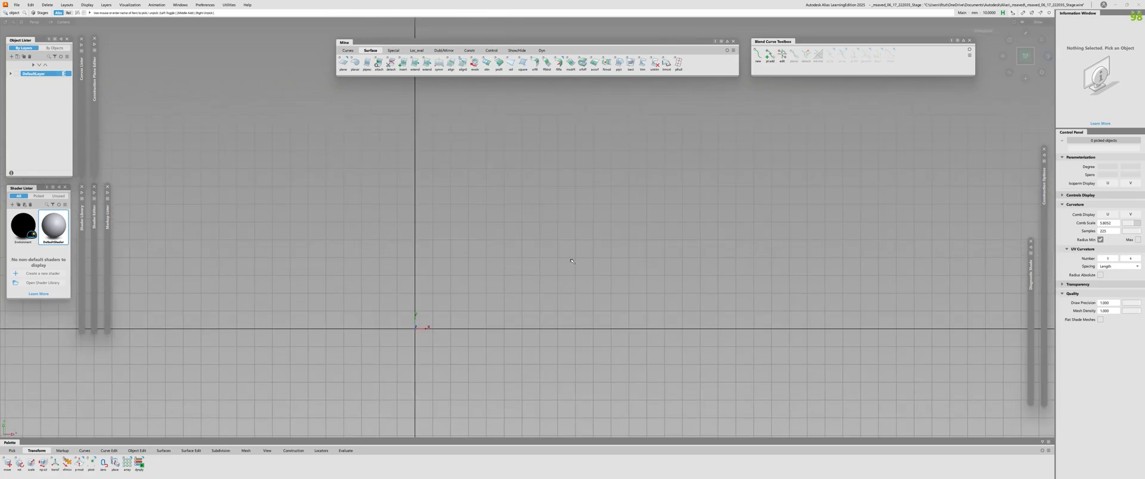
left_click(757, 55)
left_click(530, 117)
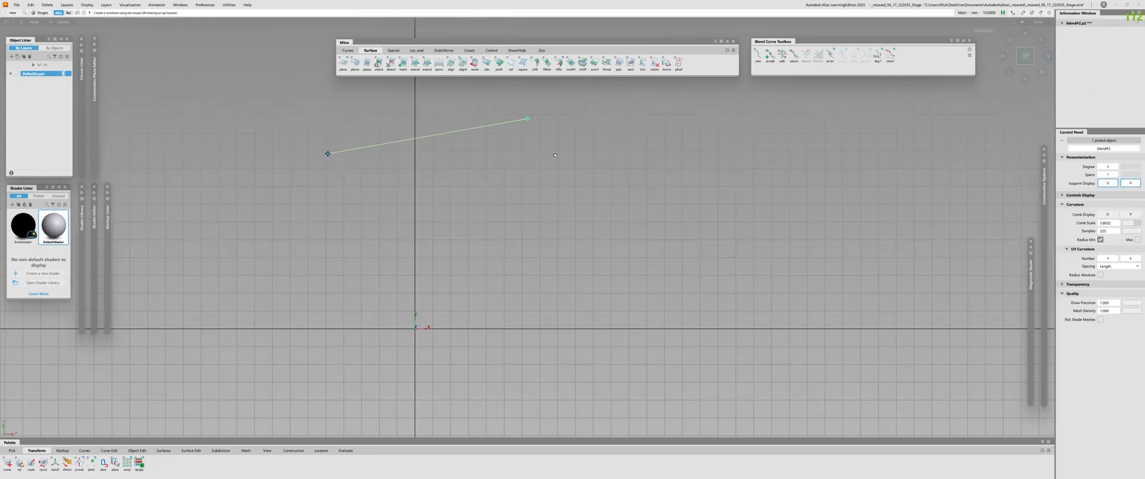
left_click(664, 278)
Step: Draw a second three-point blend curve starting at the first curve's lower end, dipping below the horizontal axis and rising back to it
right_click_drag(664, 278, 575, 255, "alt+shift")
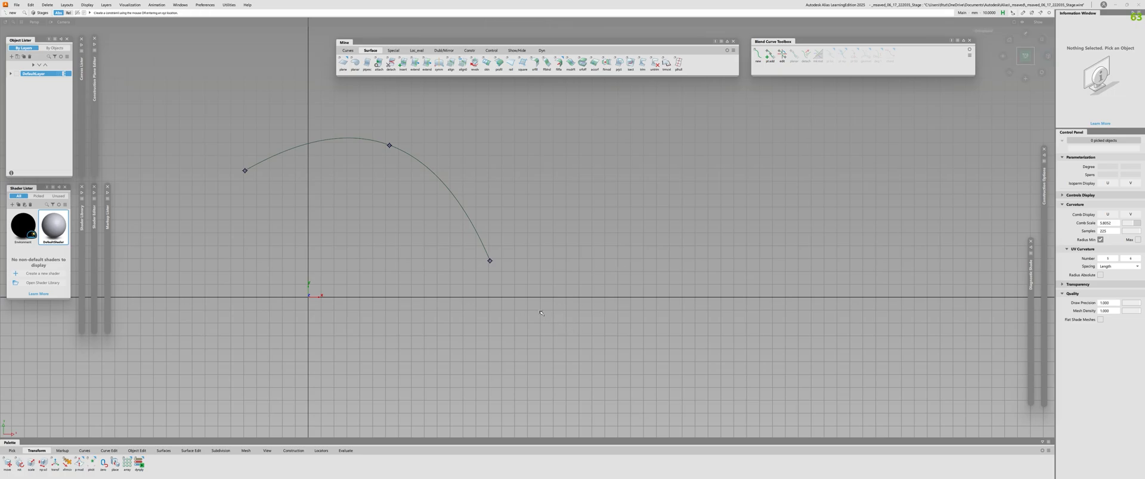
left_click_drag(440, 182, 537, 330, "ctrl+alt")
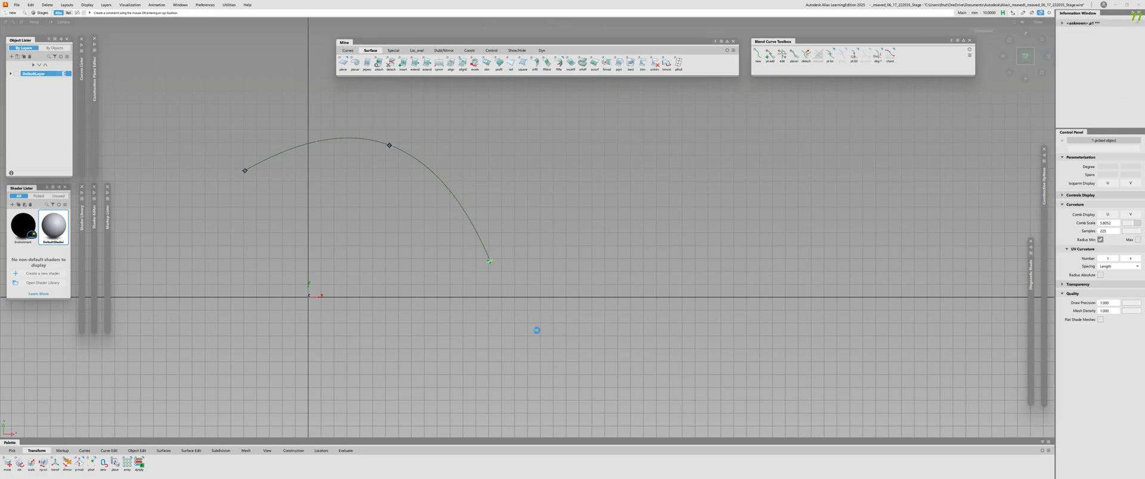
middle_click_drag(593, 332, 518, 271, "alt+shift")
left_click(572, 343)
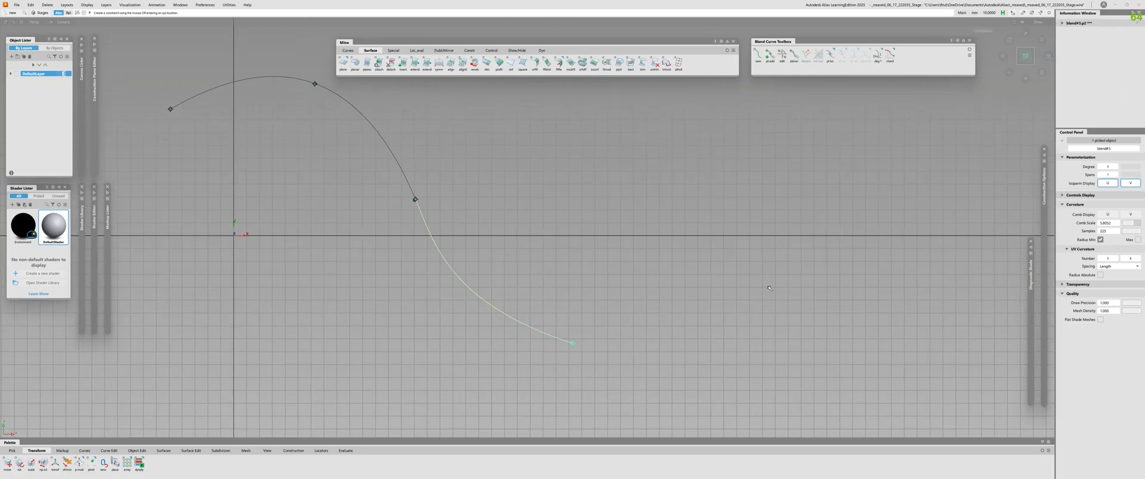
left_click(829, 241)
key("Escape")
Step: Pick the second blend curve's start point at the junction, try moving it along the first curve, and view its point information
right_click_drag(829, 242, 883, 241, "alt+shift")
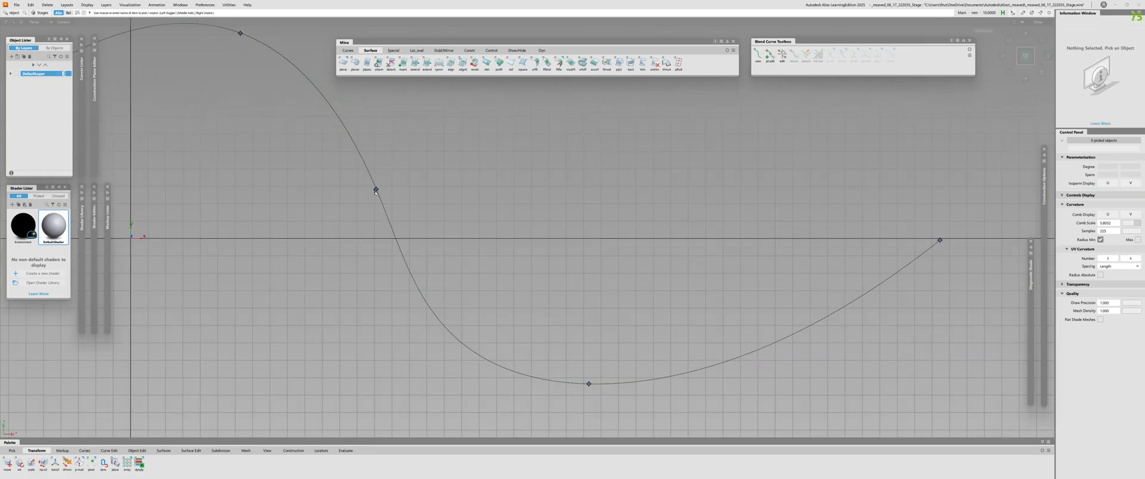
right_click_drag(373, 195, 398, 200, "alt+shift")
middle_click_drag(399, 201, 518, 222, "alt+shift")
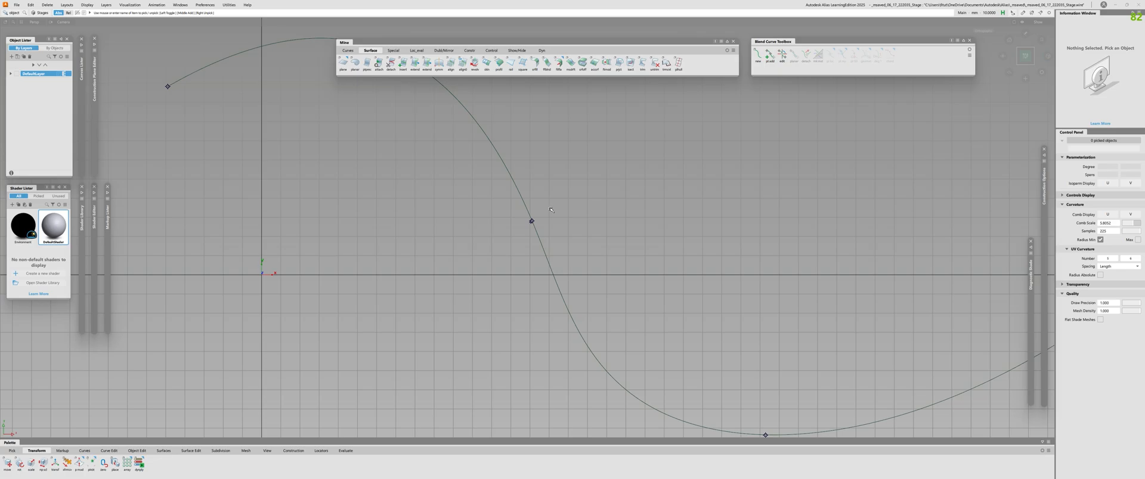
right_click_drag(504, 229, 568, 223, "alt+shift")
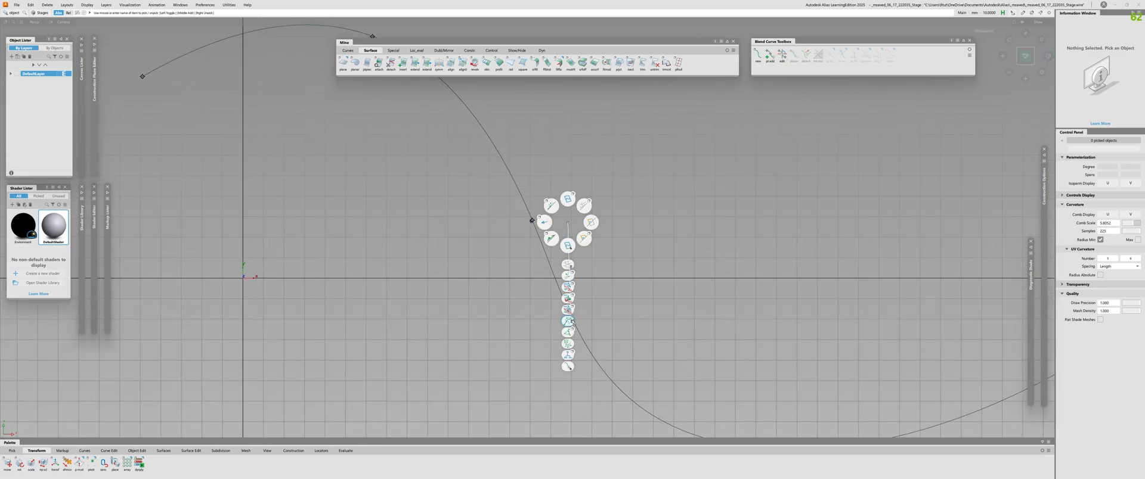
left_click(568, 366)
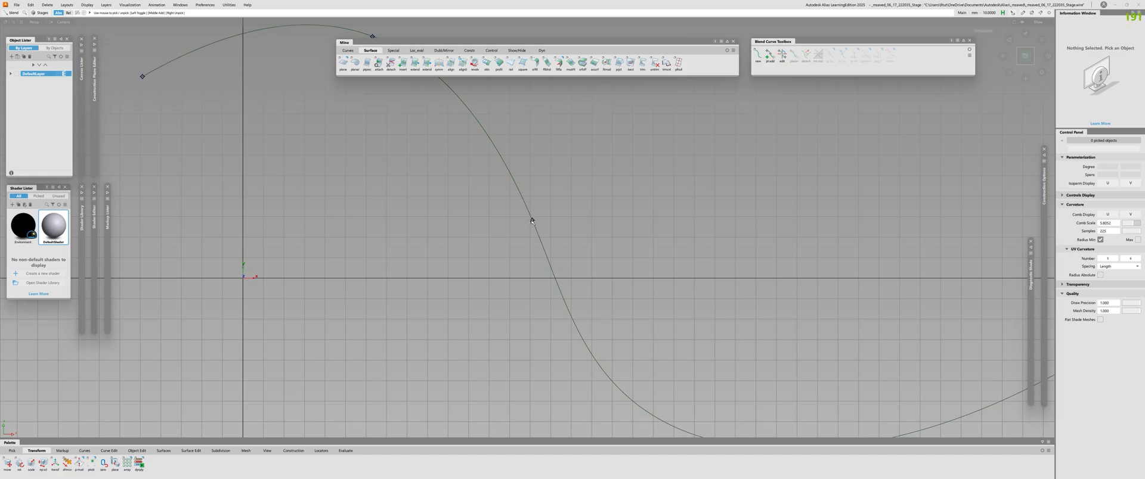
left_click(532, 221)
left_click(545, 227)
right_click_drag(545, 227, 65, 439, "alt+shift")
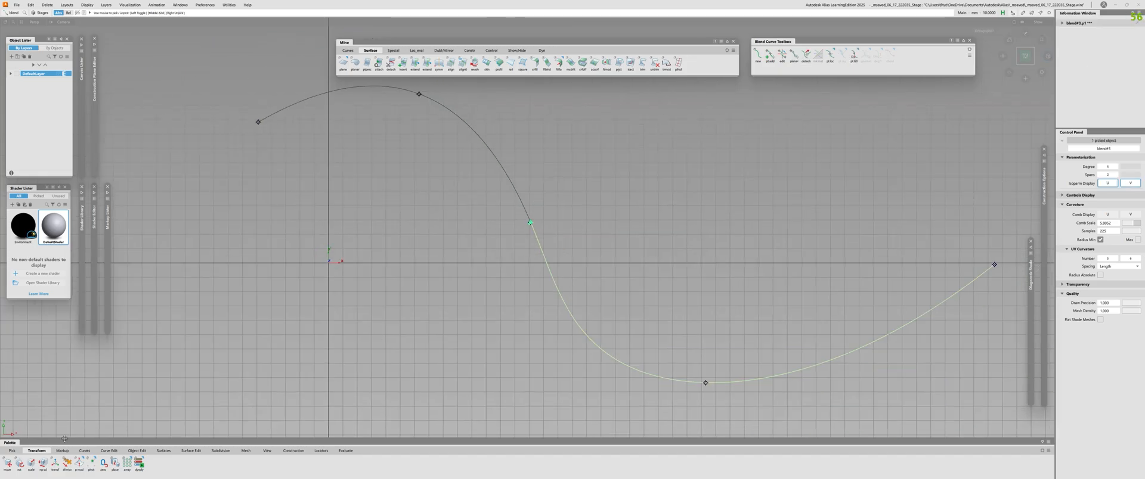
left_click(7, 463)
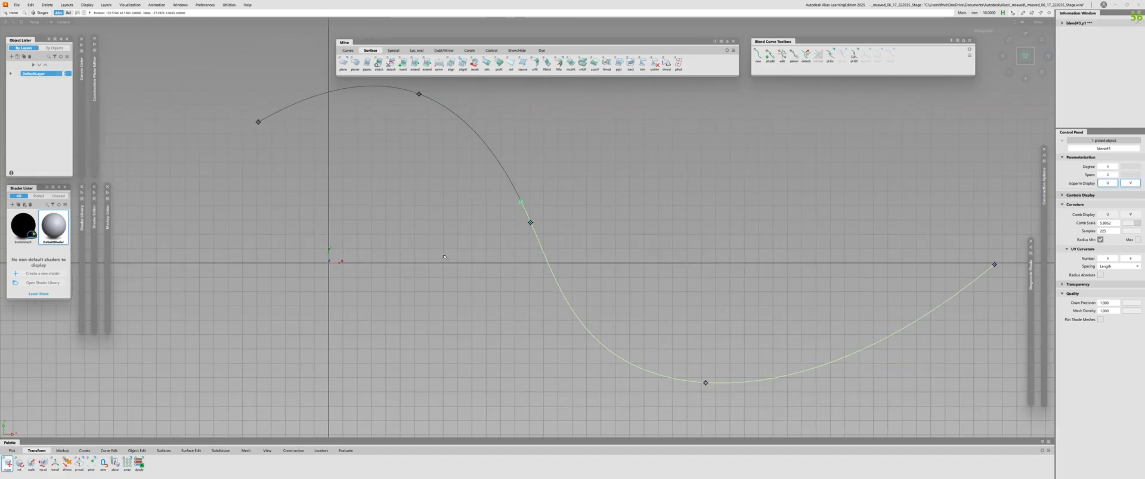
left_click_drag(520, 370, 601, 420)
right_click_drag(530, 225, 567, 224, "alt+shift")
left_click(1062, 23)
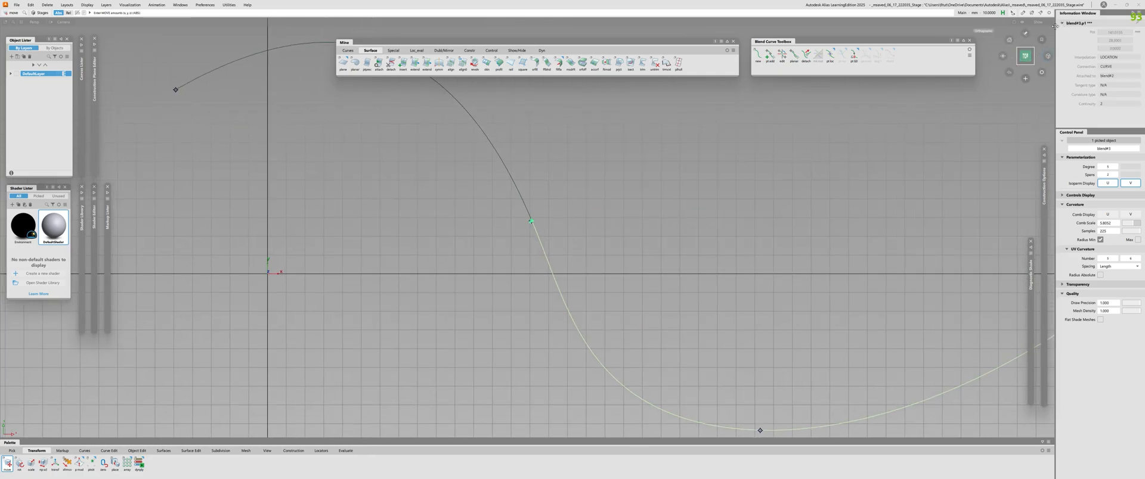
key("Escape")
Step: Select both coincident blend points at the junction for editing and interchange master and dependent with Make Master
mouse_move(530, 222)
right_mouse_down("alt+shift")
mouse_move(497, 226)
mouse_move(534, 236)
right_mouse_up("alt+shift")
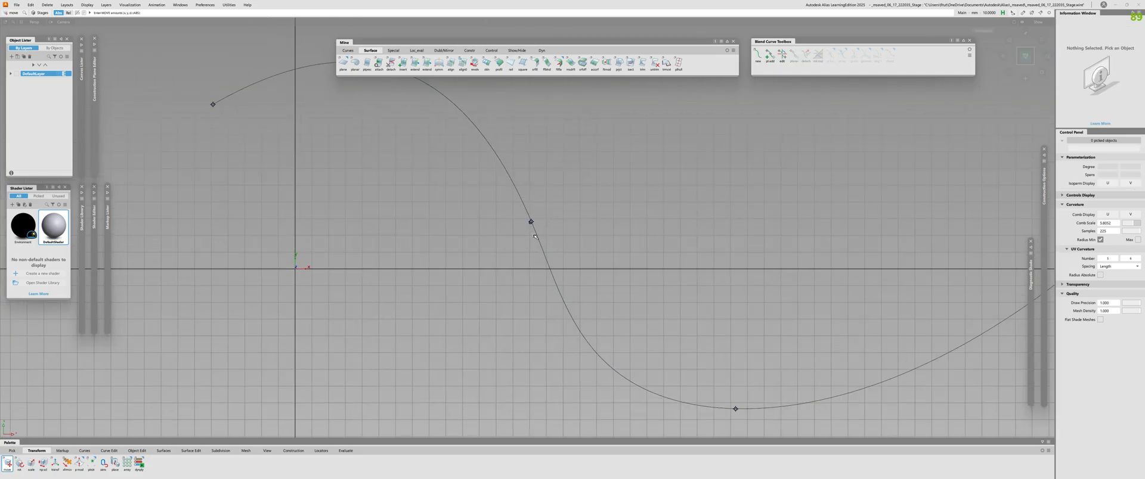
left_click_drag(535, 237, 470, 193, "ctrl+shift")
left_click(781, 56)
left_click_drag(395, 203, 670, 321)
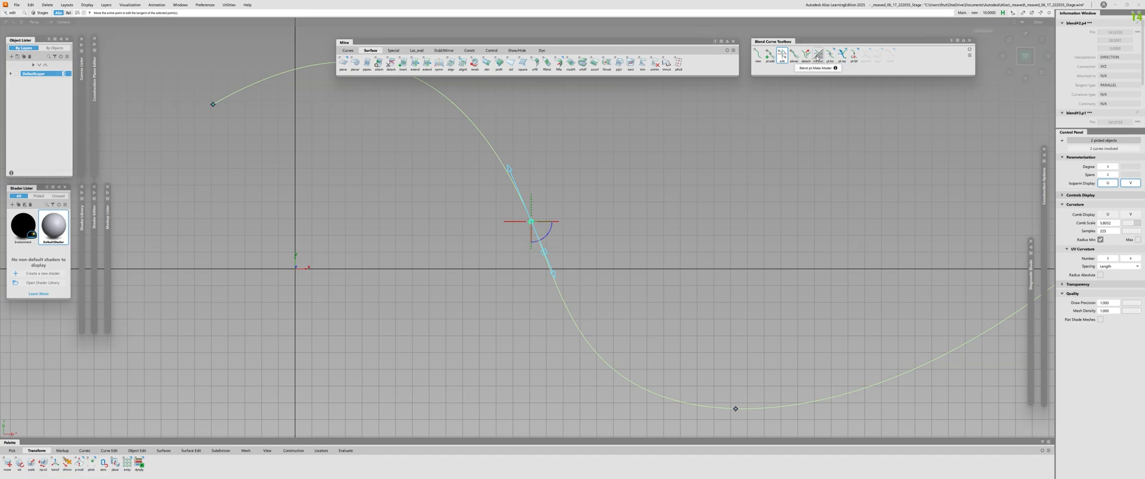
left_click(817, 58)
right_click_drag(554, 256, 593, 259, "alt+shift")
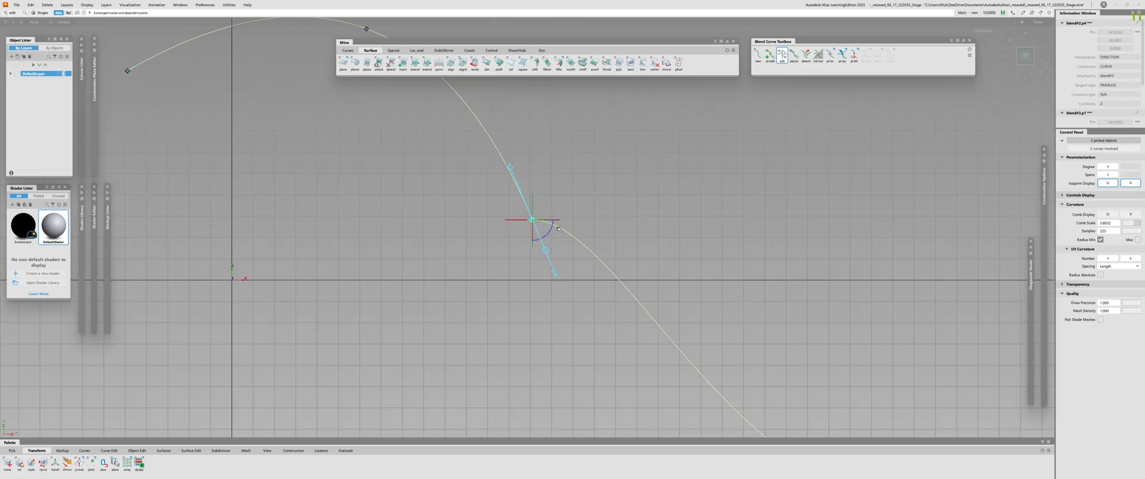
left_click(594, 259)
scroll(538, 230, "down", 3)
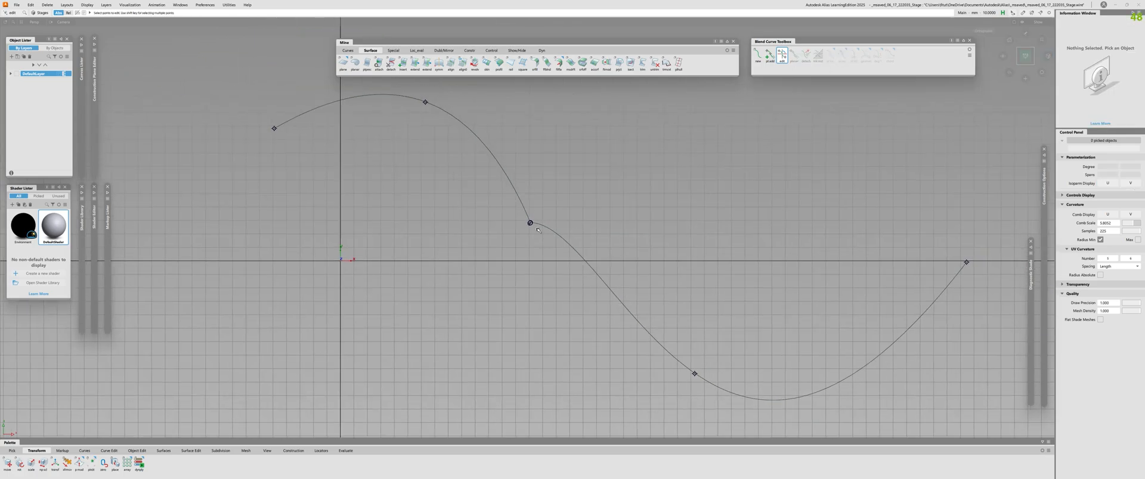
scroll(530, 225, "up", 1)
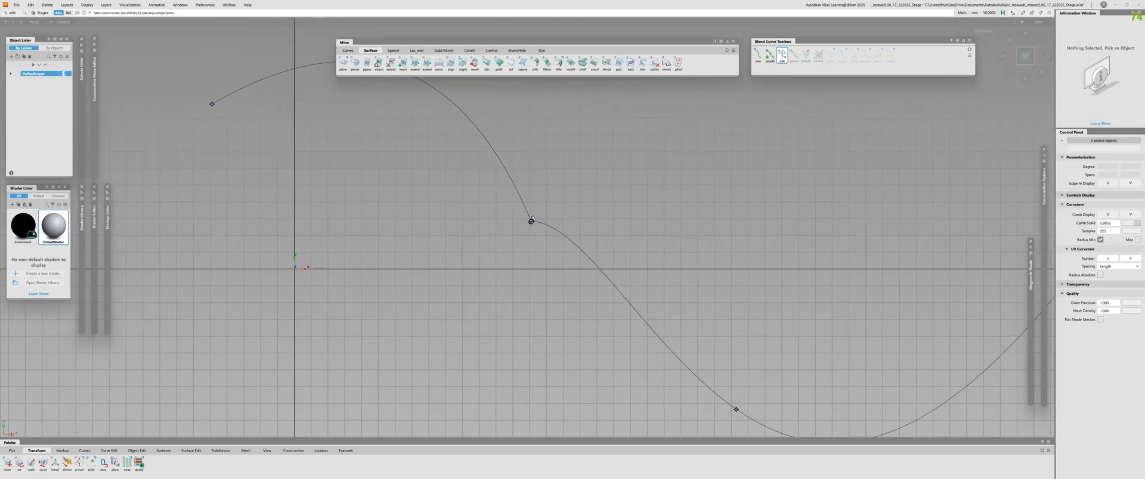
Step: Try moving the blend point at the junction of the two curves and undo the move
mouse_move(581, 227)
left_mouse_down("ctrl+shift")
mouse_move(582, 269)
mouse_move(596, 243)
mouse_move(582, 229)
left_mouse_up("ctrl+shift")
left_click(7, 464)
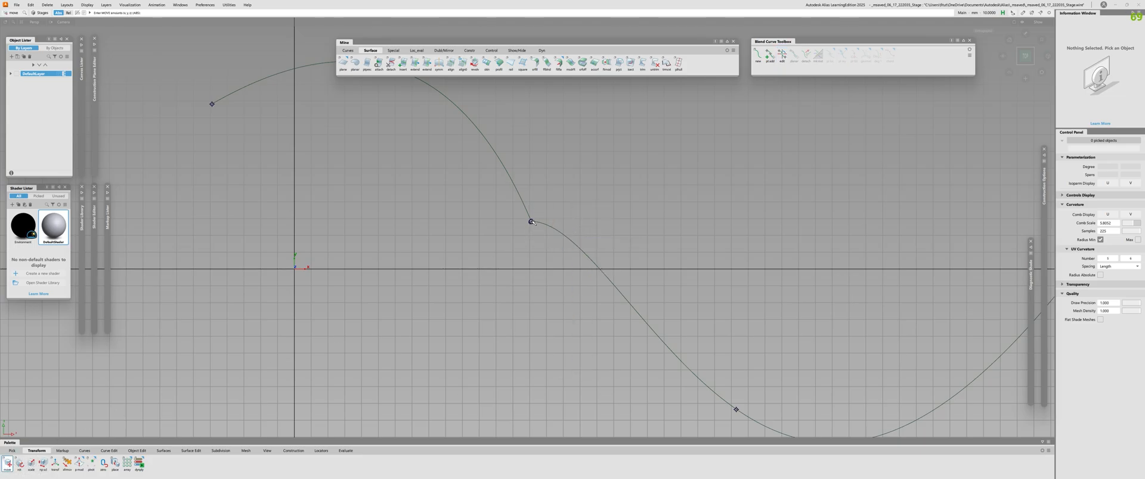
left_click(536, 223)
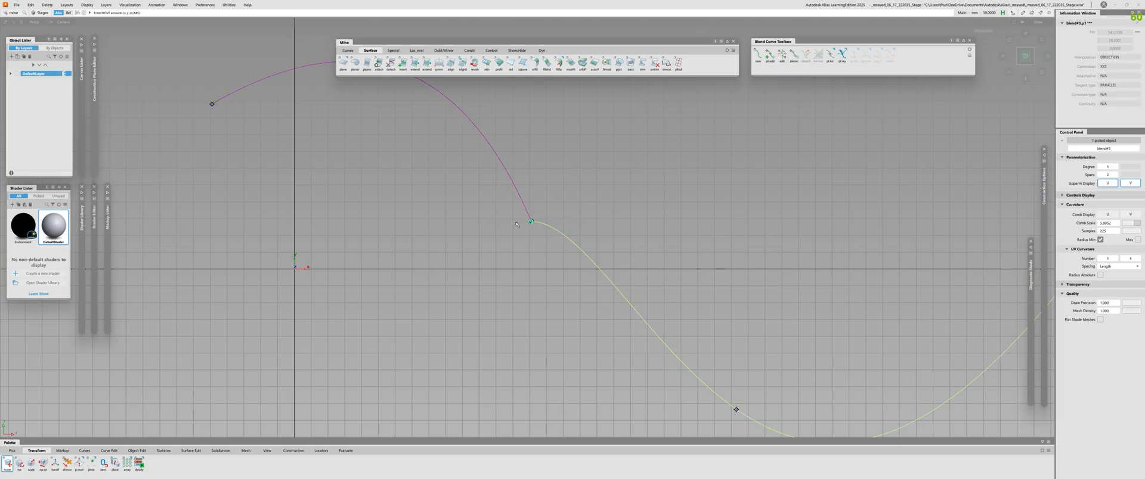
left_click_drag(413, 355, 440, 360)
key("ctrl+z")
right_click_drag(404, 425, 521, 305, "alt+shift")
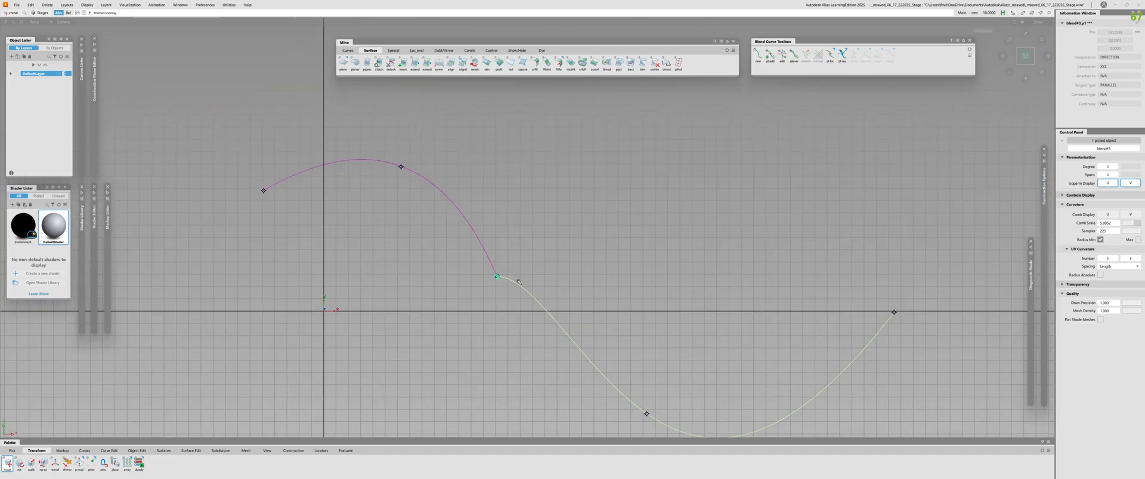
right_click_drag(582, 289, 488, 273, "alt+shift")
right_click_drag(538, 367, 652, 210, "alt+shift")
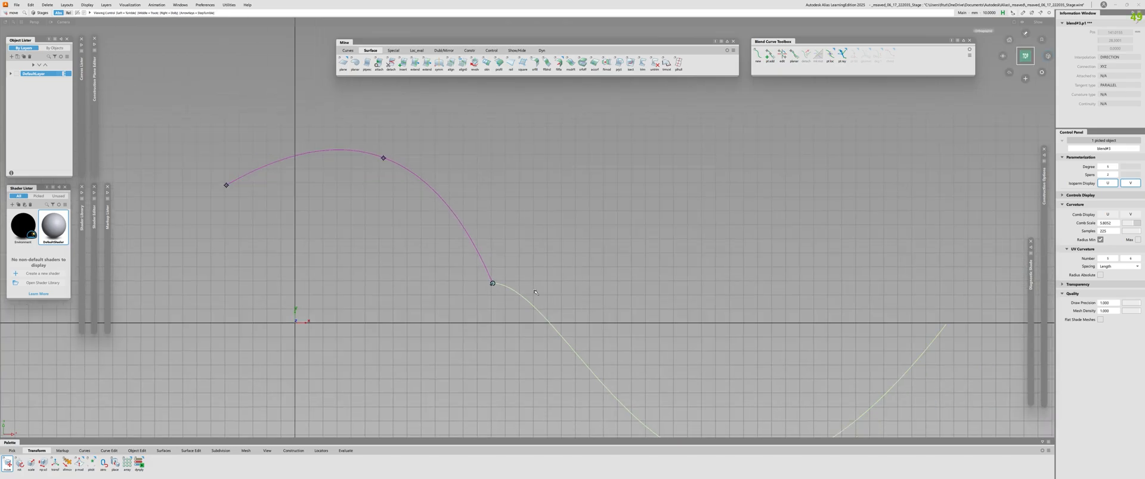
middle_click_drag(652, 209, 653, 199, "alt+shift")
Step: Dissociate the blend constraint of the first curve's end point at the junction and pick the junction point for moving
left_click_drag(477, 253, 469, 285, "ctrl+shift")
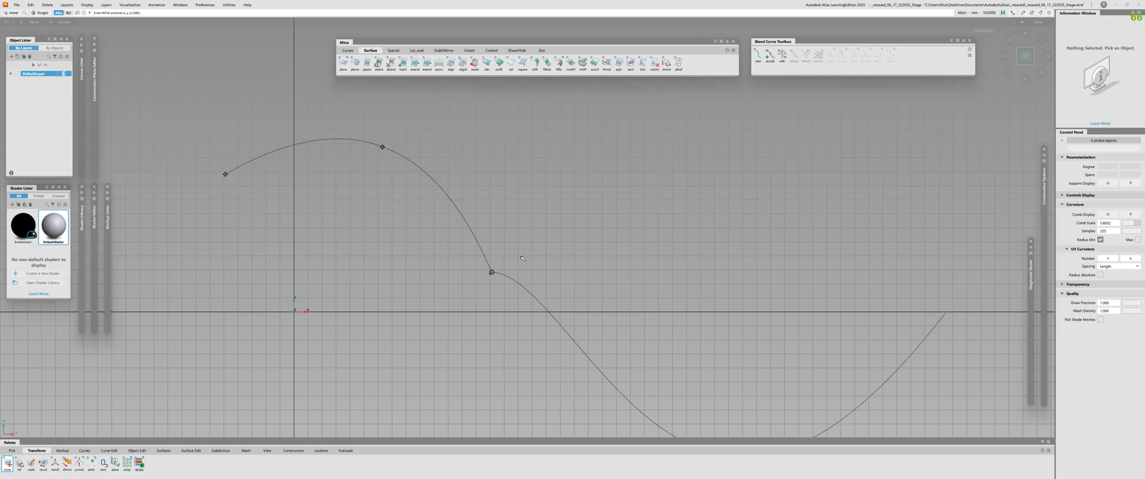
left_click(781, 57)
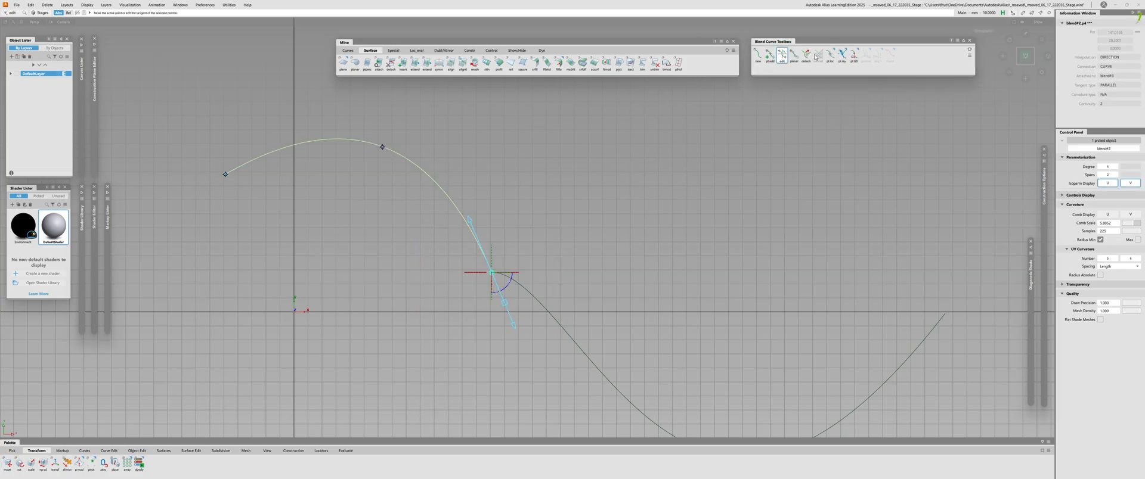
left_click(805, 56)
right_click_drag(558, 230, 559, 232, "ctrl+shift")
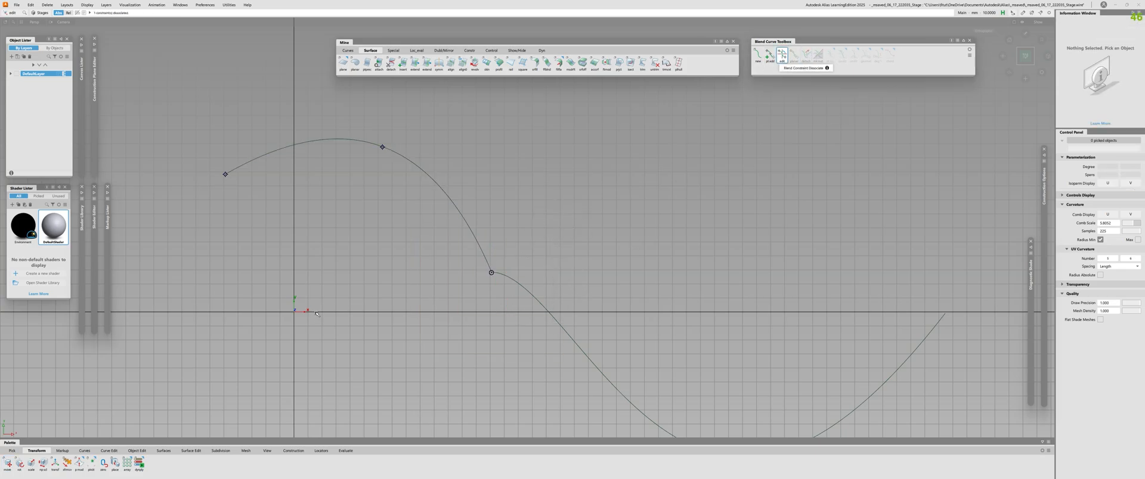
mouse_move(316, 313)
left_mouse_down("ctrl+shift")
mouse_move(317, 446)
mouse_move(318, 314)
left_mouse_up("ctrl+shift")
left_click(8, 464)
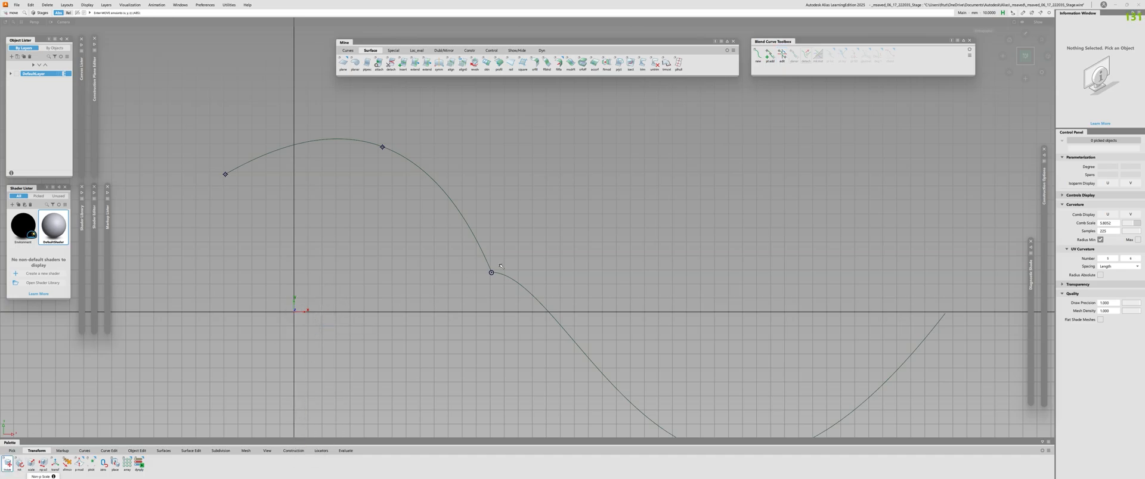
left_click(492, 273)
Step: Undo the constraint dissociation at the junction
key("ctrl+z")
key("ctrl+z")
key("ctrl+z")
key("ctrl+z")
key("ctrl+z")
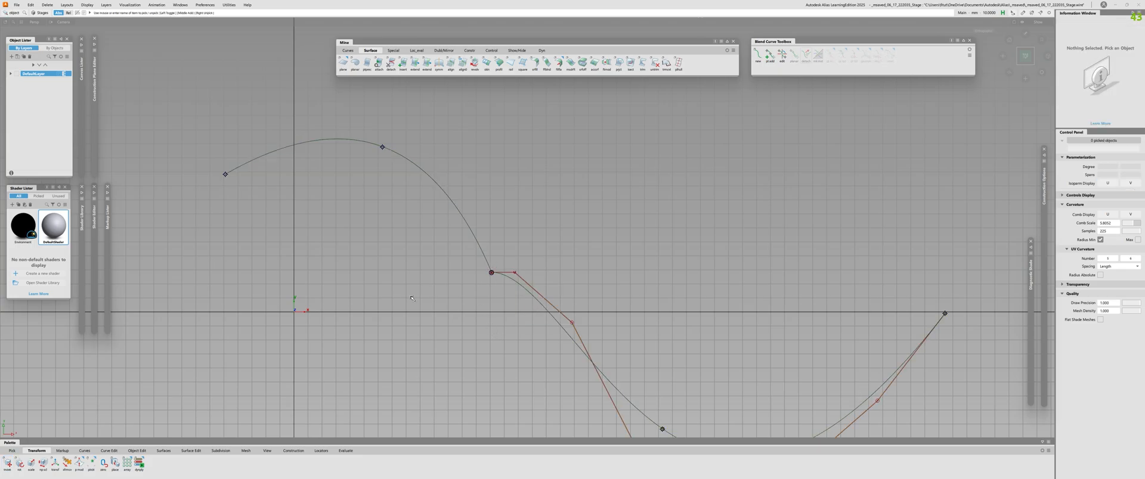
Step: Move the second blend curve's start point up and away from the first curve's end and set it to interpolate location
left_click(326, 274, "ctrl+shift")
left_click_drag(356, 285, 432, 370, "ctrl+shift")
left_click(492, 273)
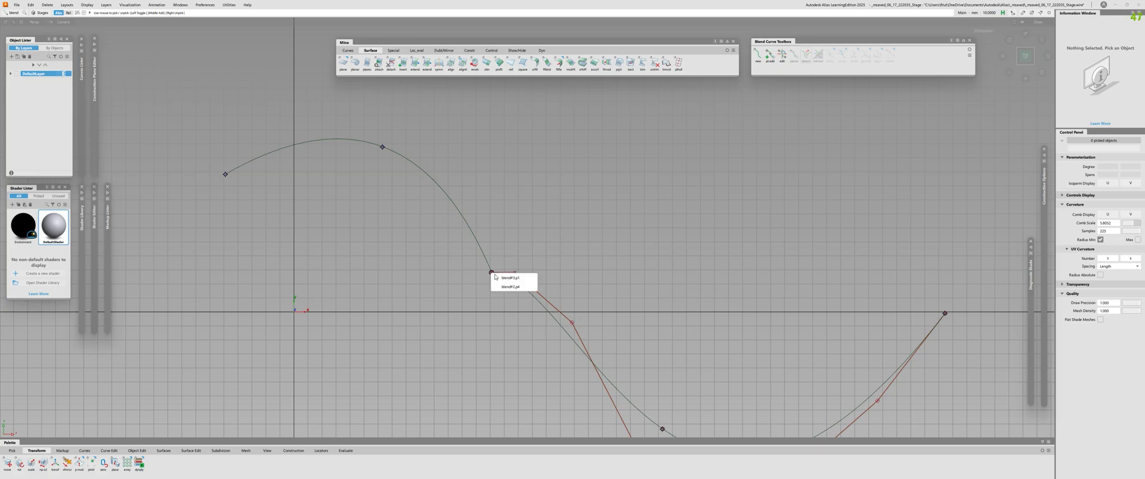
left_click(507, 288)
left_click(9, 464)
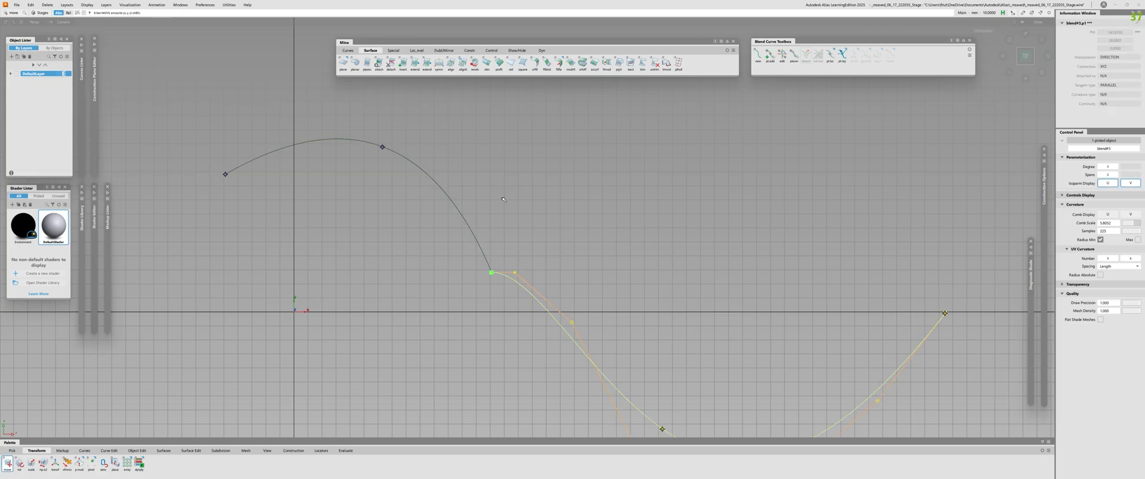
left_click_drag(491, 272, 510, 191)
left_click(828, 56)
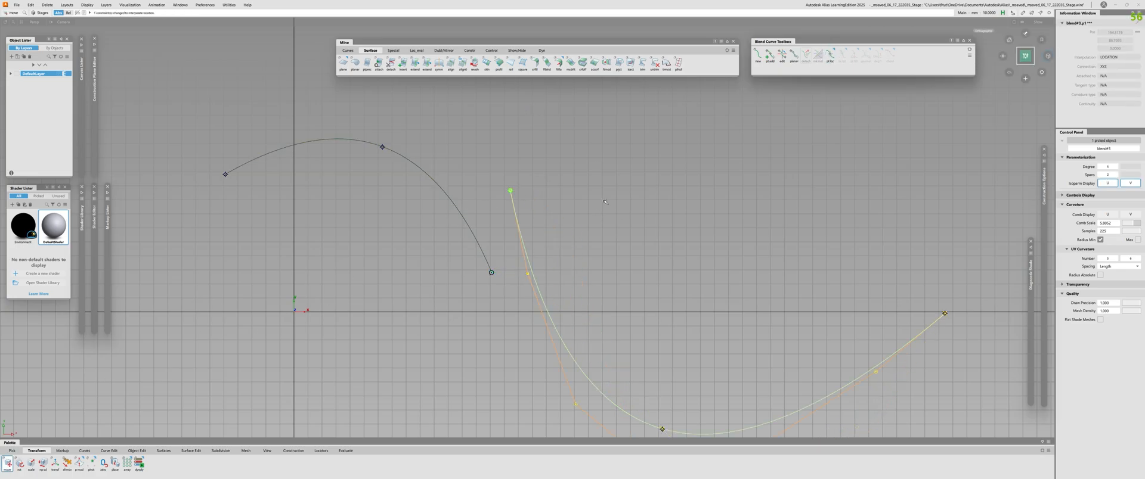
Step: Select both blend curves and delete them
scroll(461, 192, "up", 3)
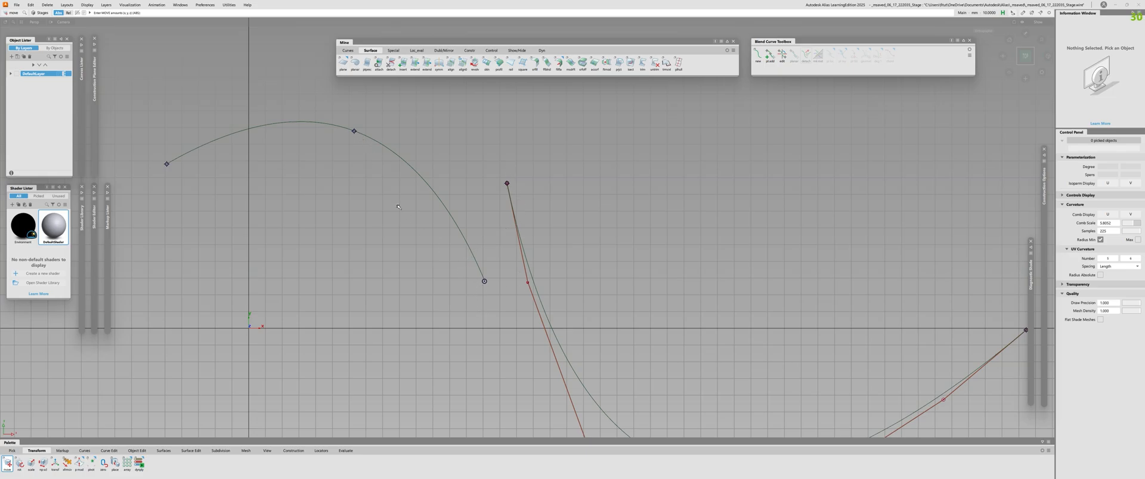
right_click_drag(441, 205, 412, 205, "alt+shift")
left_click_drag(586, 287, 476, 345, "ctrl+shift")
left_click(586, 287)
left_click(475, 345)
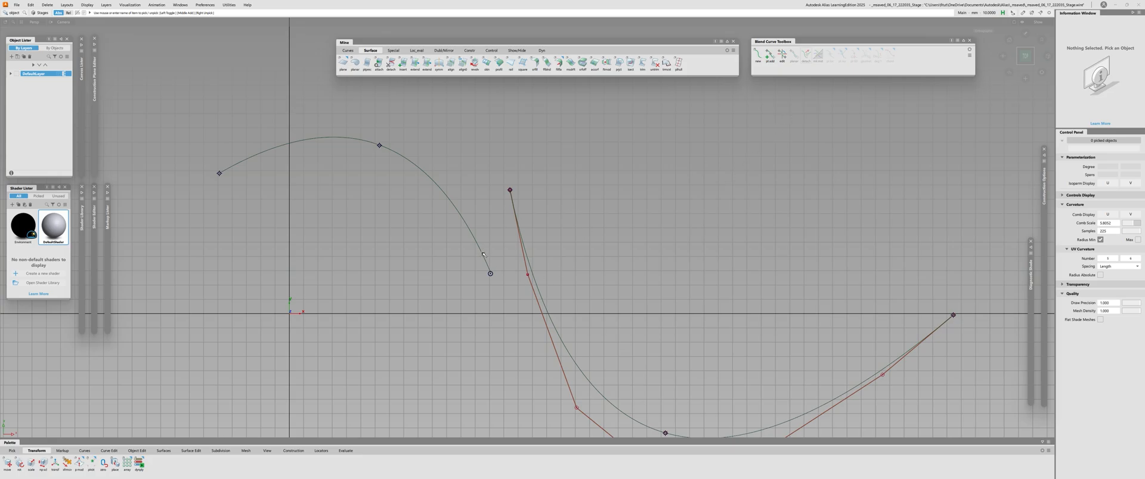
right_click_drag(531, 190, 573, 204, "alt+shift")
left_click(489, 205)
left_click(526, 308)
left_click(560, 301)
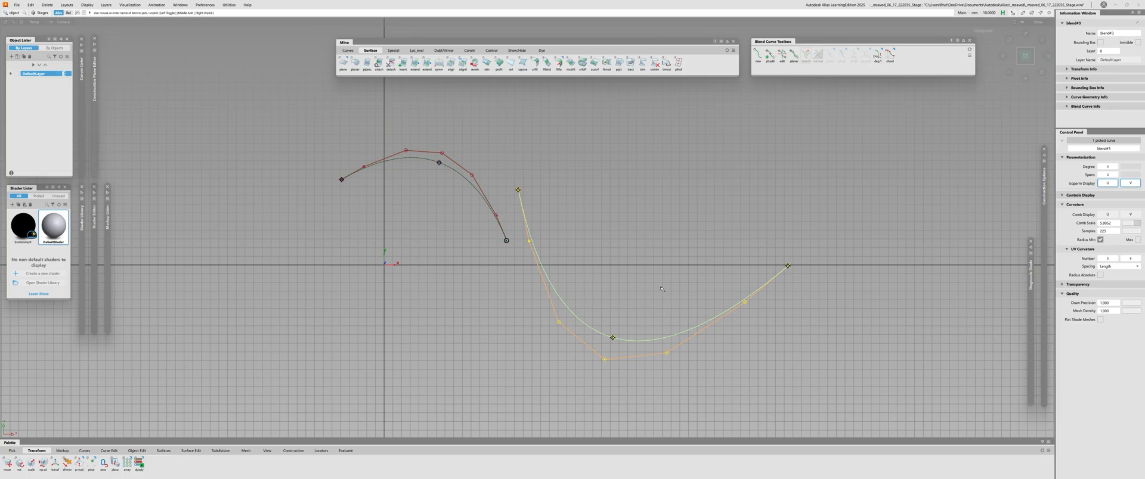
left_click(596, 281)
left_click(489, 205)
left_click(567, 308)
key("Delete")
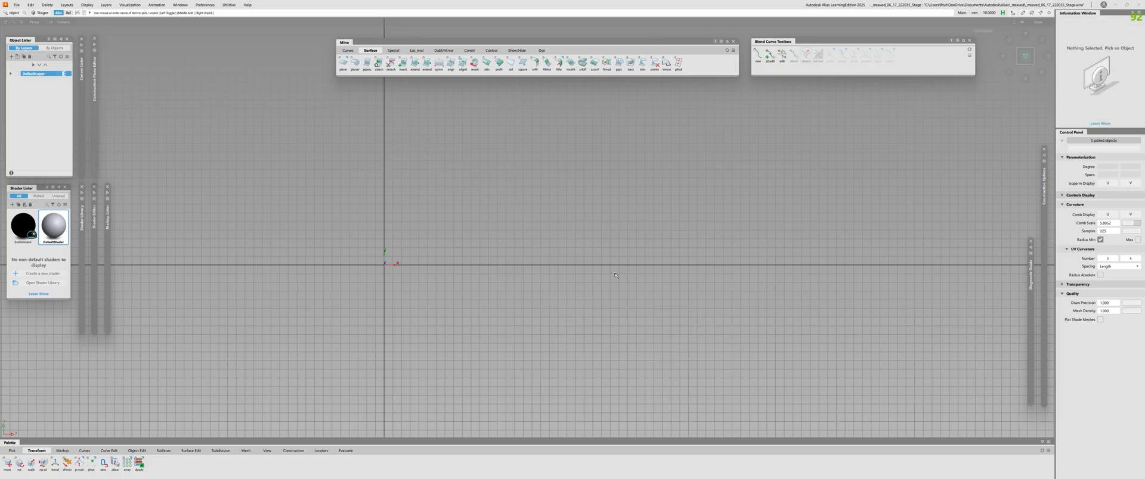
Step: Draw a new three-point blend curve that arches over and descends below the horizontal axis
middle_click_drag(567, 215, 476, 215, "alt+shift")
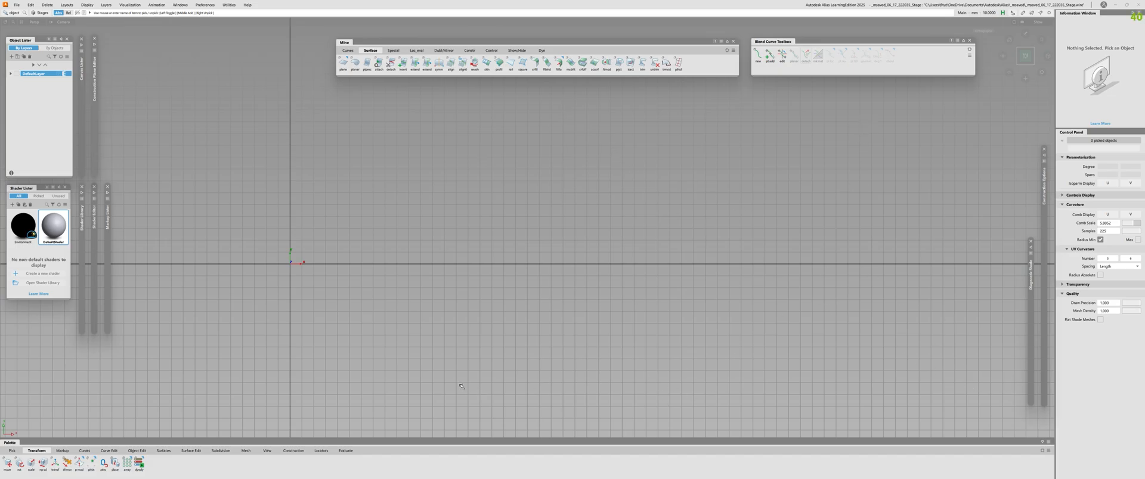
middle_click_drag(462, 386, 497, 284, "ctrl+shift")
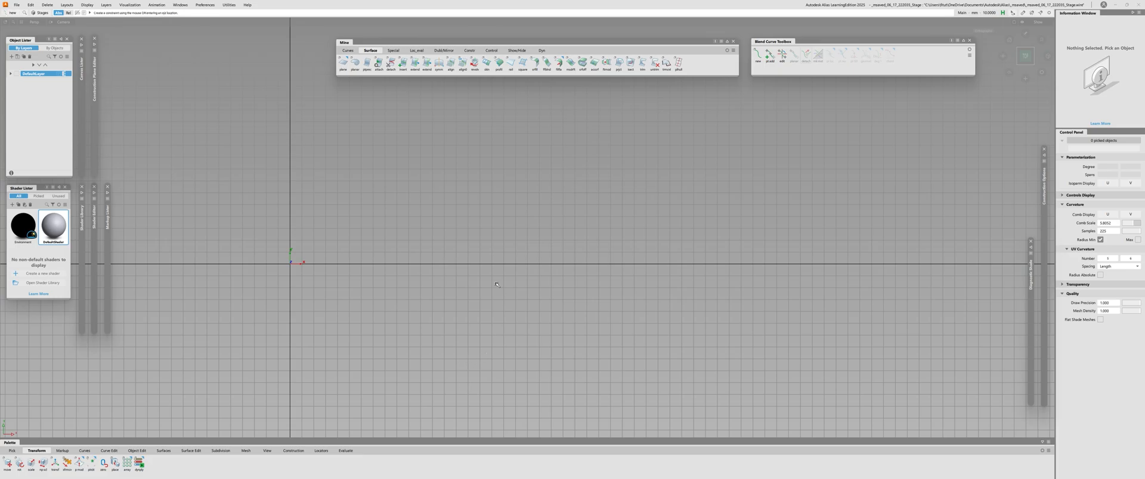
left_click(375, 179)
left_click(584, 151)
left_click(753, 311)
Step: Draw a second three-point blend curve starting on the first curve and curling downward and back underneath it
left_click(550, 142, "ctrl+alt")
left_click_drag(610, 311, 658, 286)
left_click_drag(488, 407, 505, 401)
Step: Draw a third three-point blend curve starting on the first curve past its top, dipping and rising away from it
middle_click_drag(507, 398, 537, 153, "ctrl+shift")
left_click_drag(481, 139, 667, 190, "ctrl+alt")
left_click(863, 219)
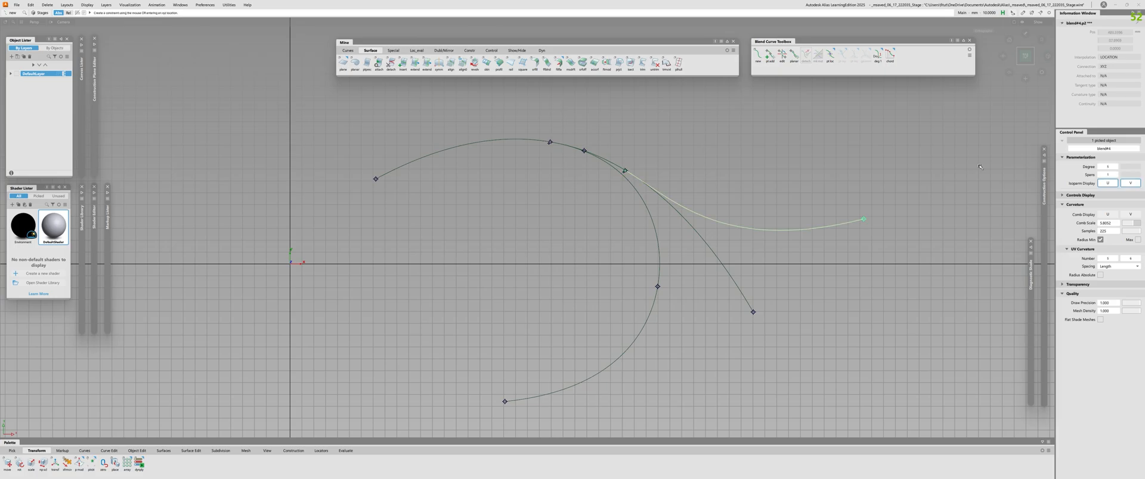
left_click(944, 110)
Step: Detach the third blend curve into two pieces at its middle blend point
middle_click_drag(870, 157, 807, 232, "alt+shift")
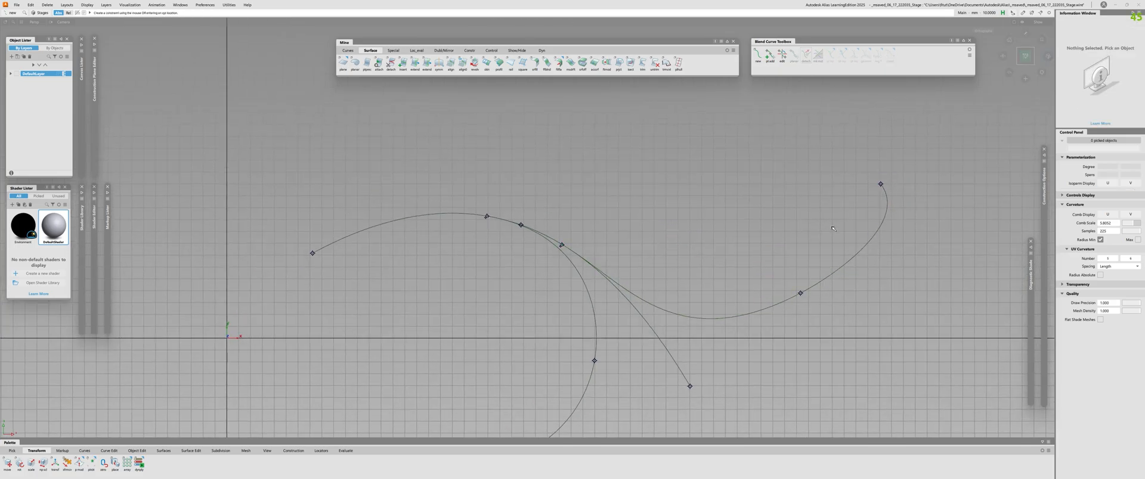
left_click_drag(807, 223, 804, 252, "ctrl+shift")
left_click_drag(831, 284, 805, 283, "ctrl+shift")
left_click(829, 279)
left_click(738, 189)
left_click(795, 295)
left_click(818, 349)
key("d")
left_click(800, 294, "ctrl")
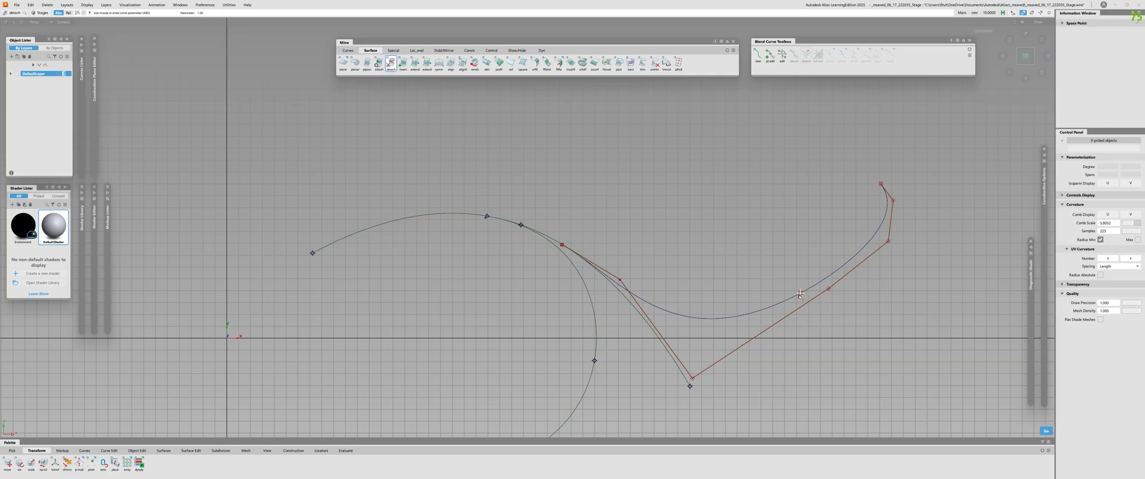
key("space")
Step: Select both pieces of the detached blend curve and delete them
right_click_drag(800, 294, 686, 276, "alt+shift")
left_click_drag(686, 276, 660, 276, "ctrl+shift")
left_click(661, 291)
left_click(758, 254)
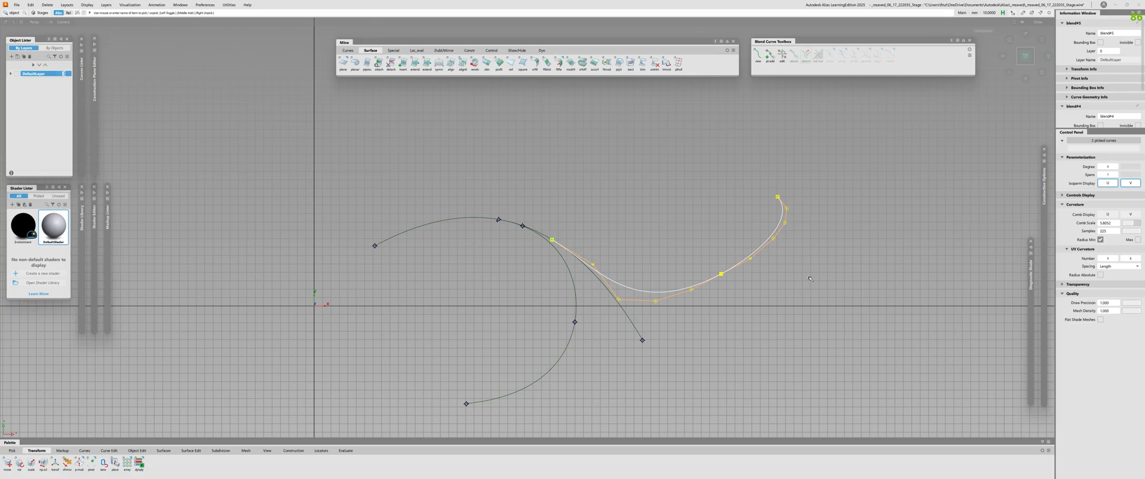
key("Delete")
Step: Select the two remaining connected blend curves together and delete them
right_click_drag(810, 278, 516, 226, "alt+shift")
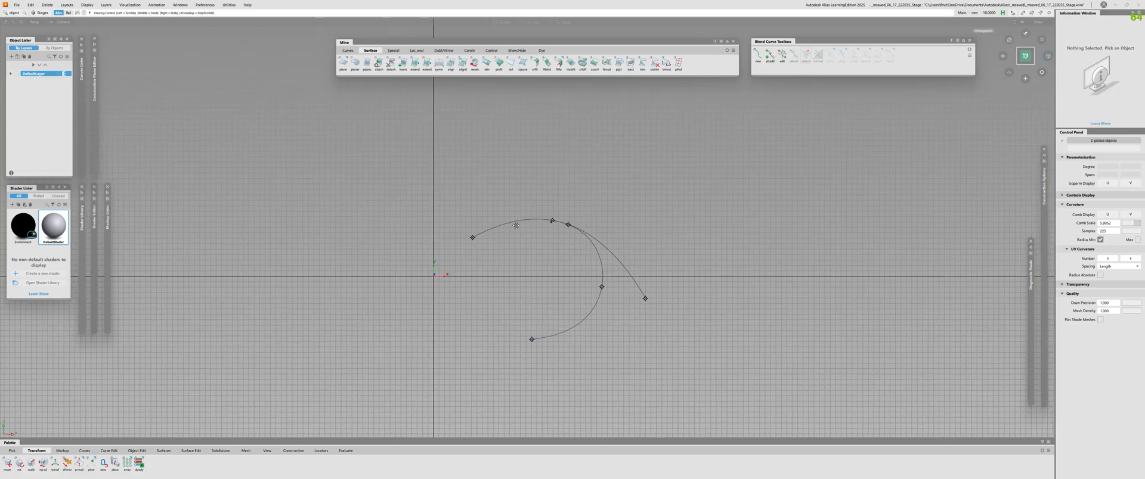
middle_click_drag(516, 225, 532, 225, "alt+shift")
left_click_drag(756, 403, 459, 197)
key("Delete")
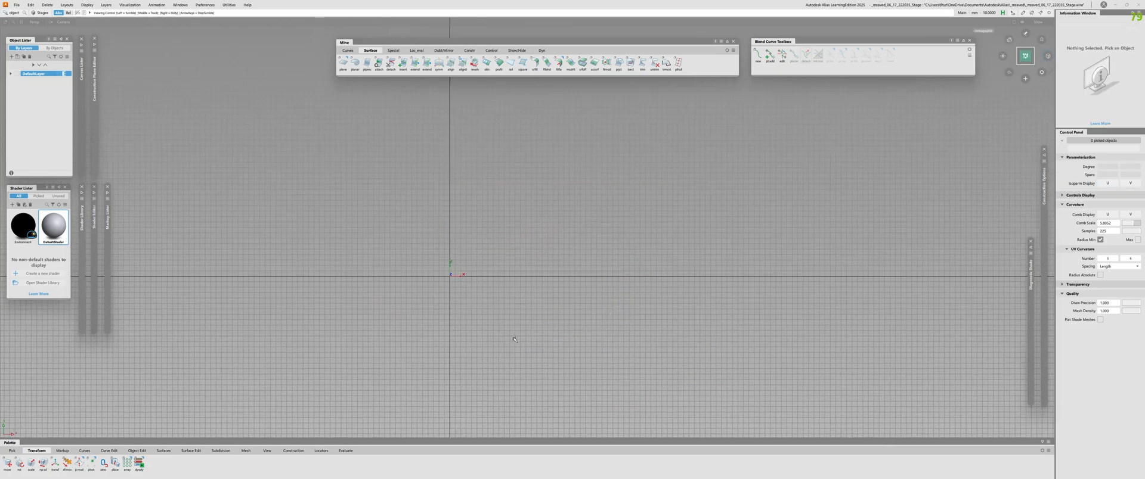
right_click_drag(514, 339, 523, 299, "alt+shift")
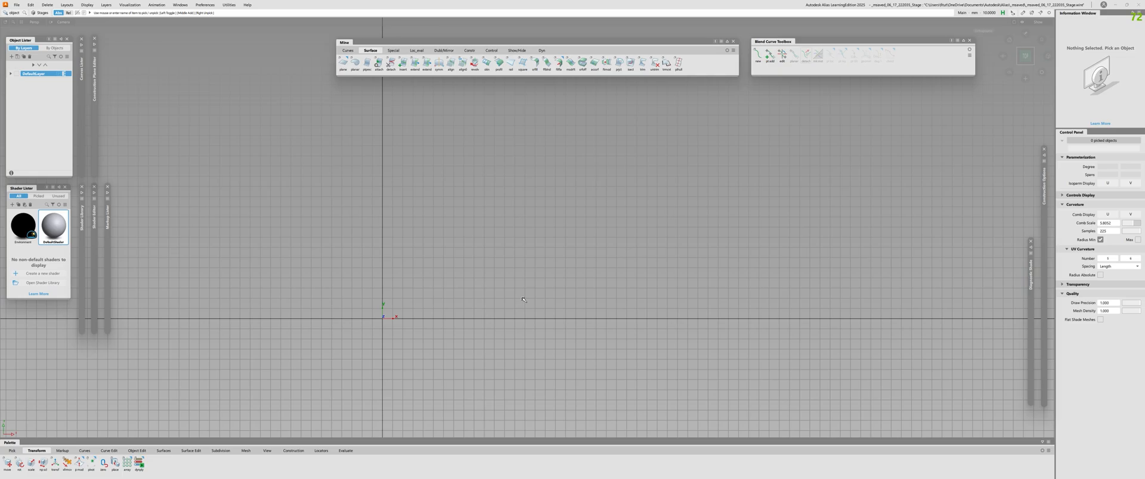